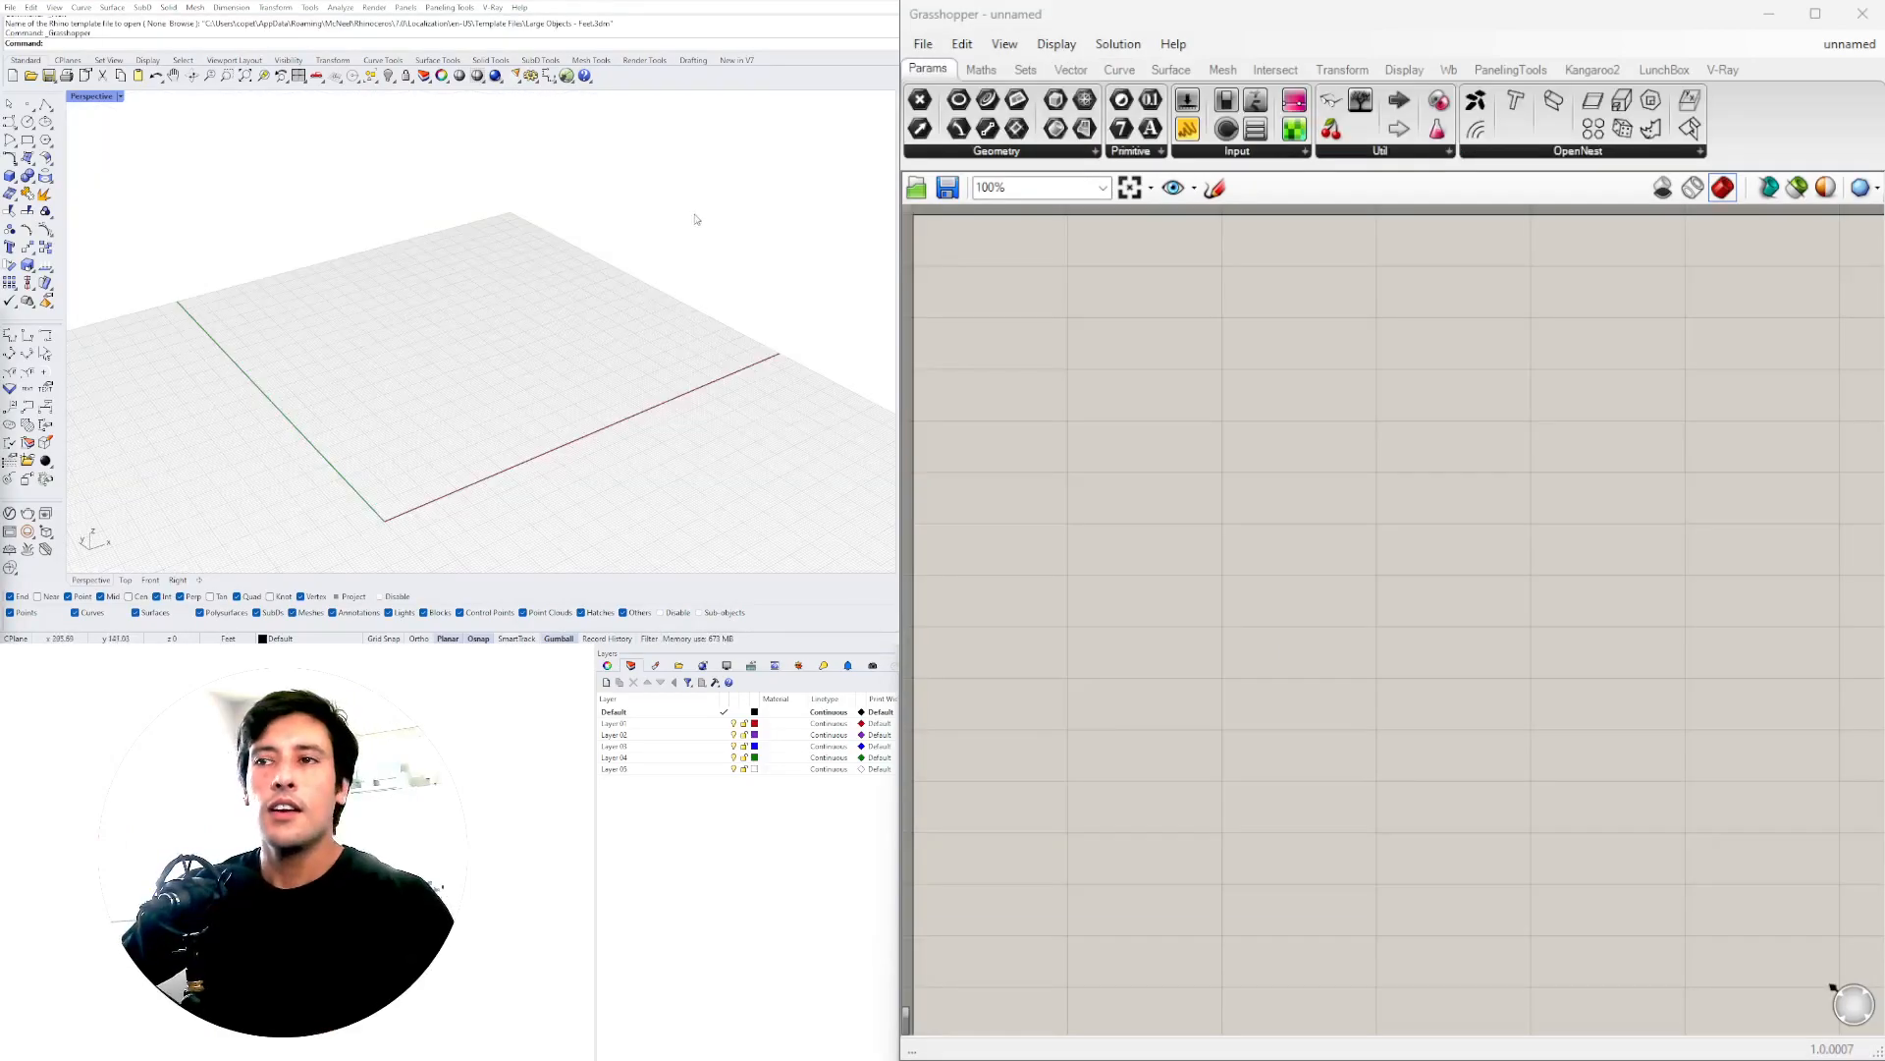
# - Check the Rhino model units and close the document properties without changing them
pyautogui.moveTo(451, 337); pyautogui.dragTo(525, 319, button='right')
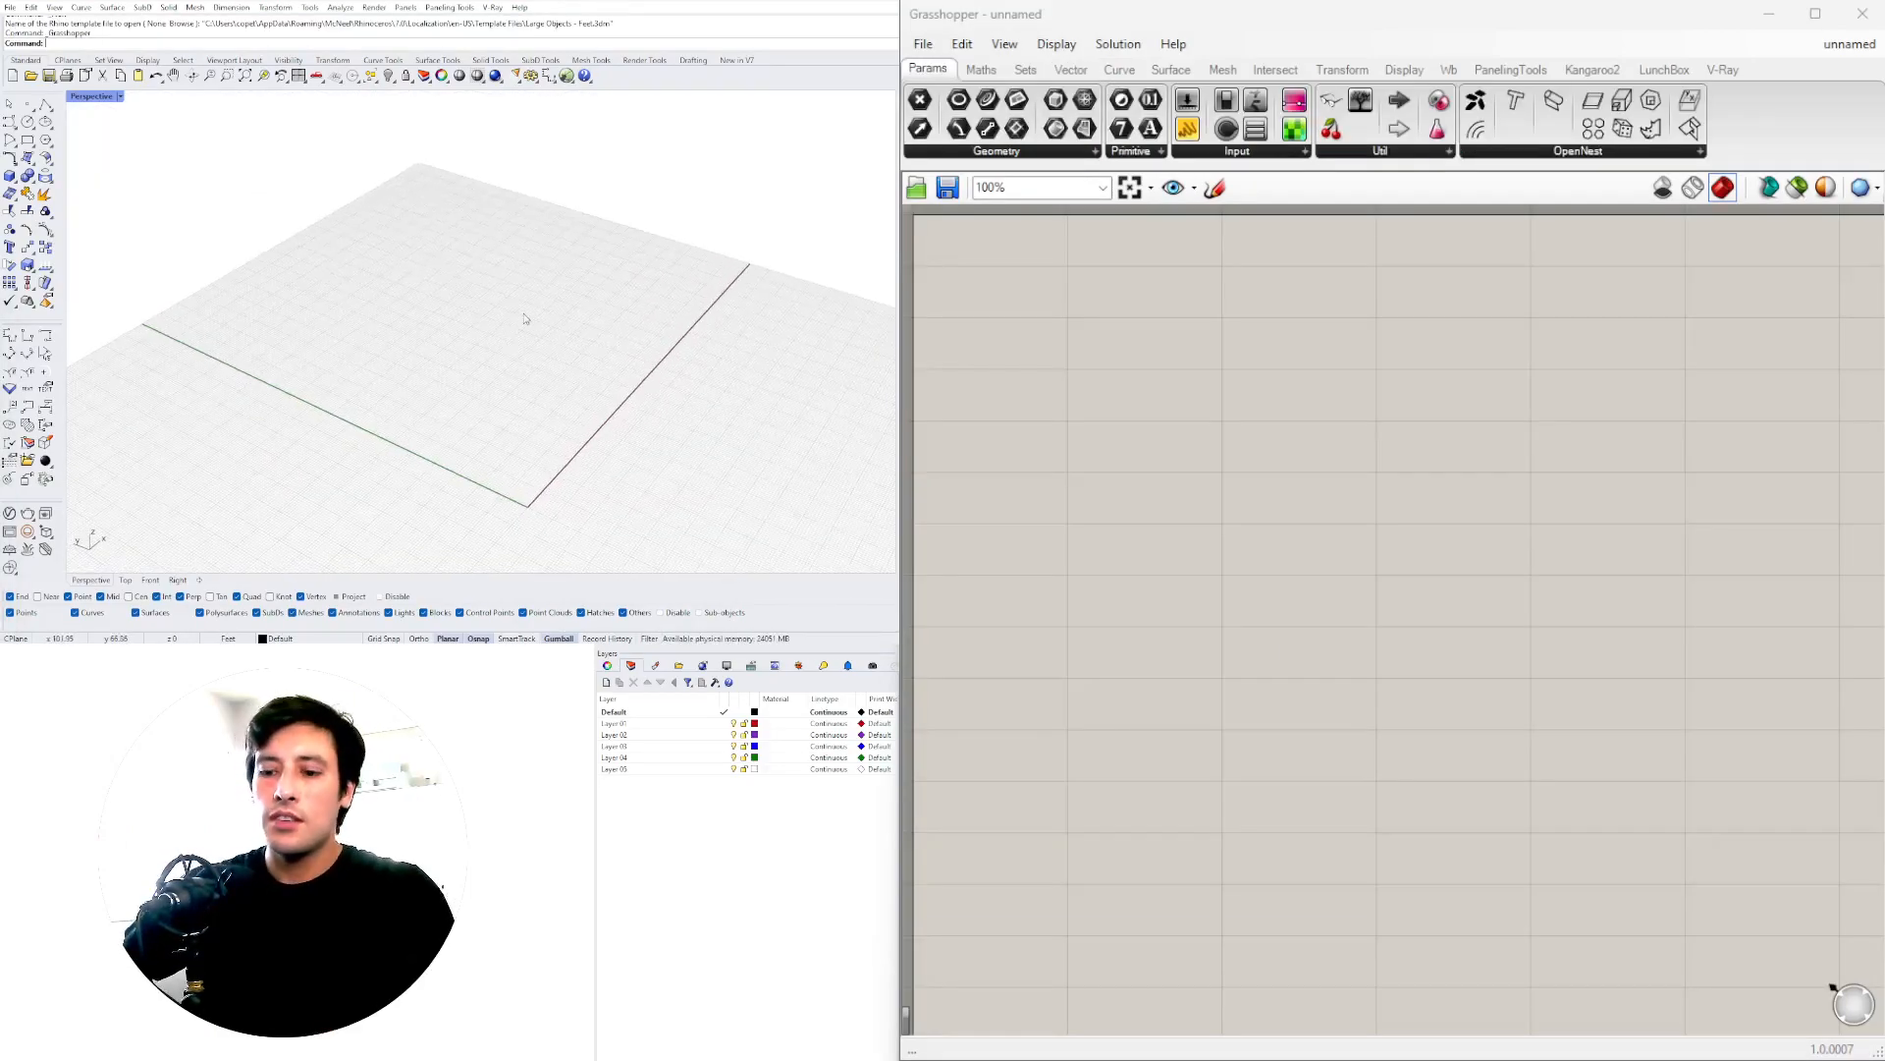
pyautogui.write('its')
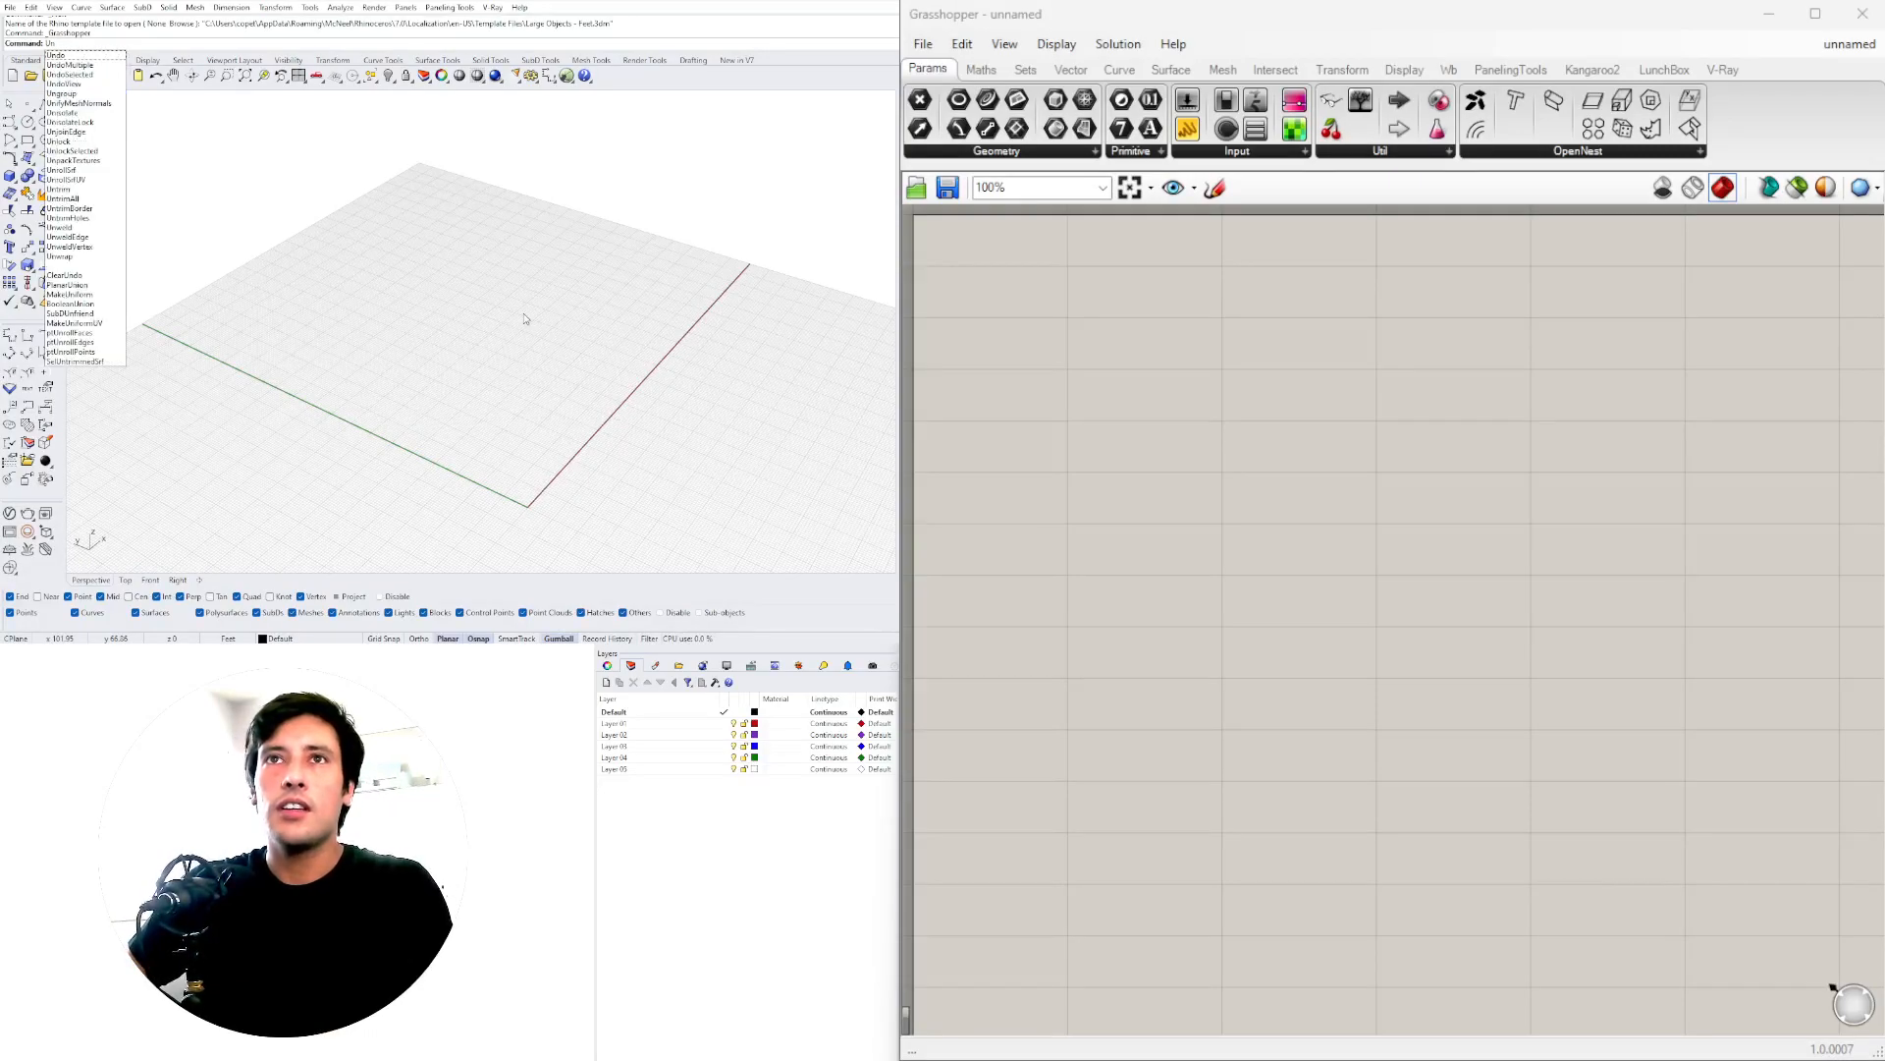
pyautogui.press('Return')
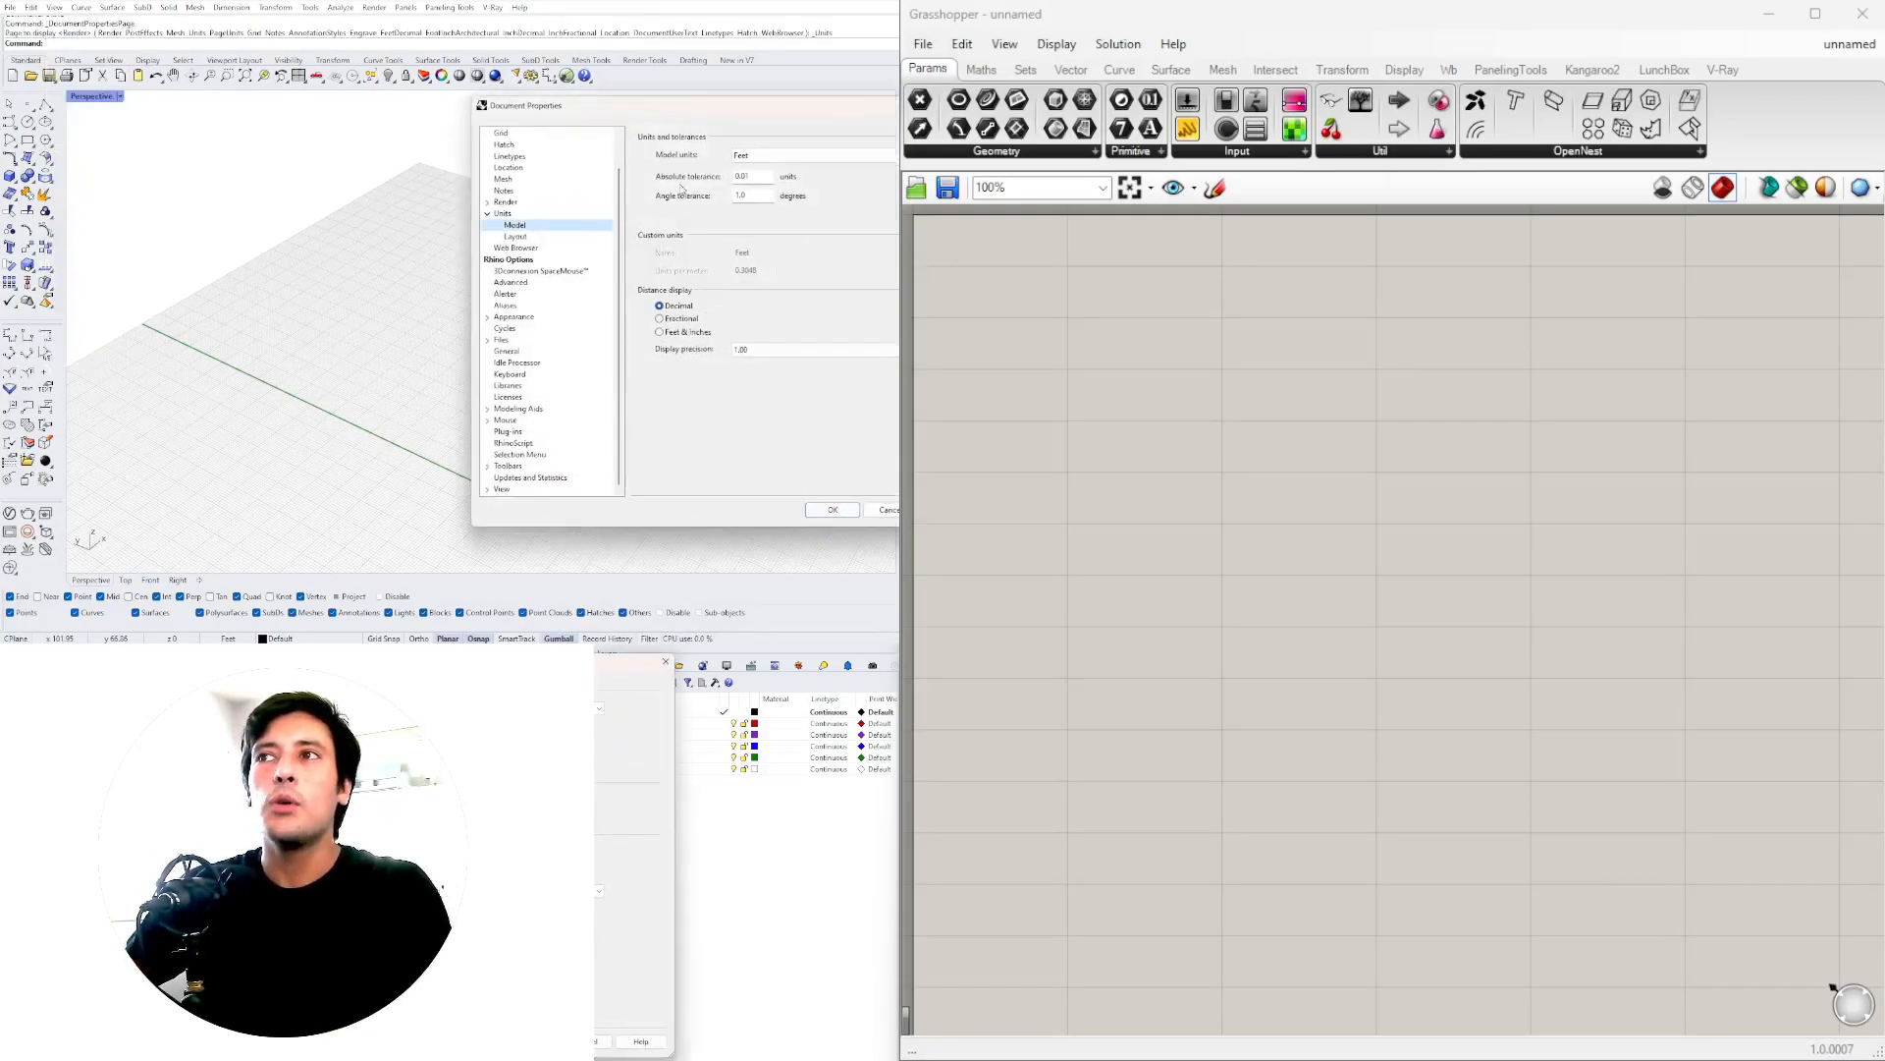
pyautogui.click(833, 511)
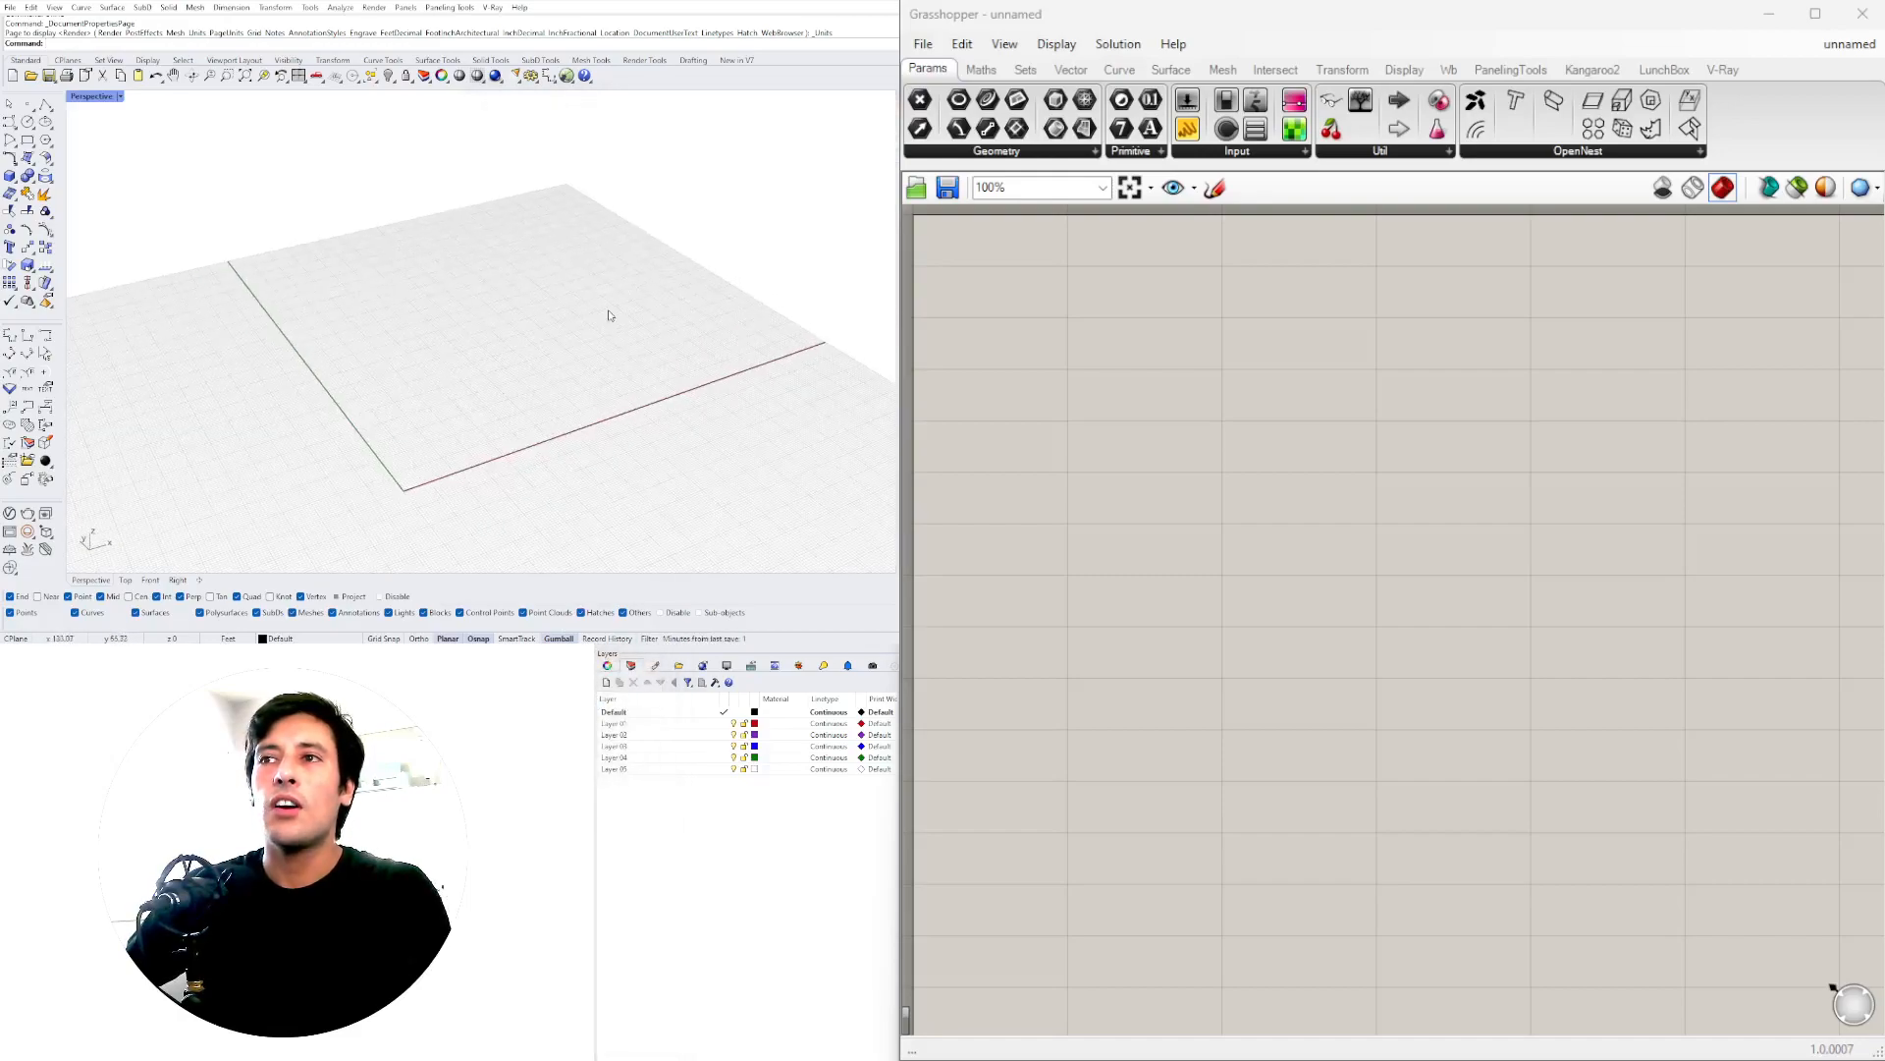
# - Add an XZ Plane component to the Grasshopper canvas
pyautogui.keyDown('shift'); pyautogui.moveTo(491, 398); pyautogui.dragTo(477, 406, button='right'); pyautogui.keyUp('shift')
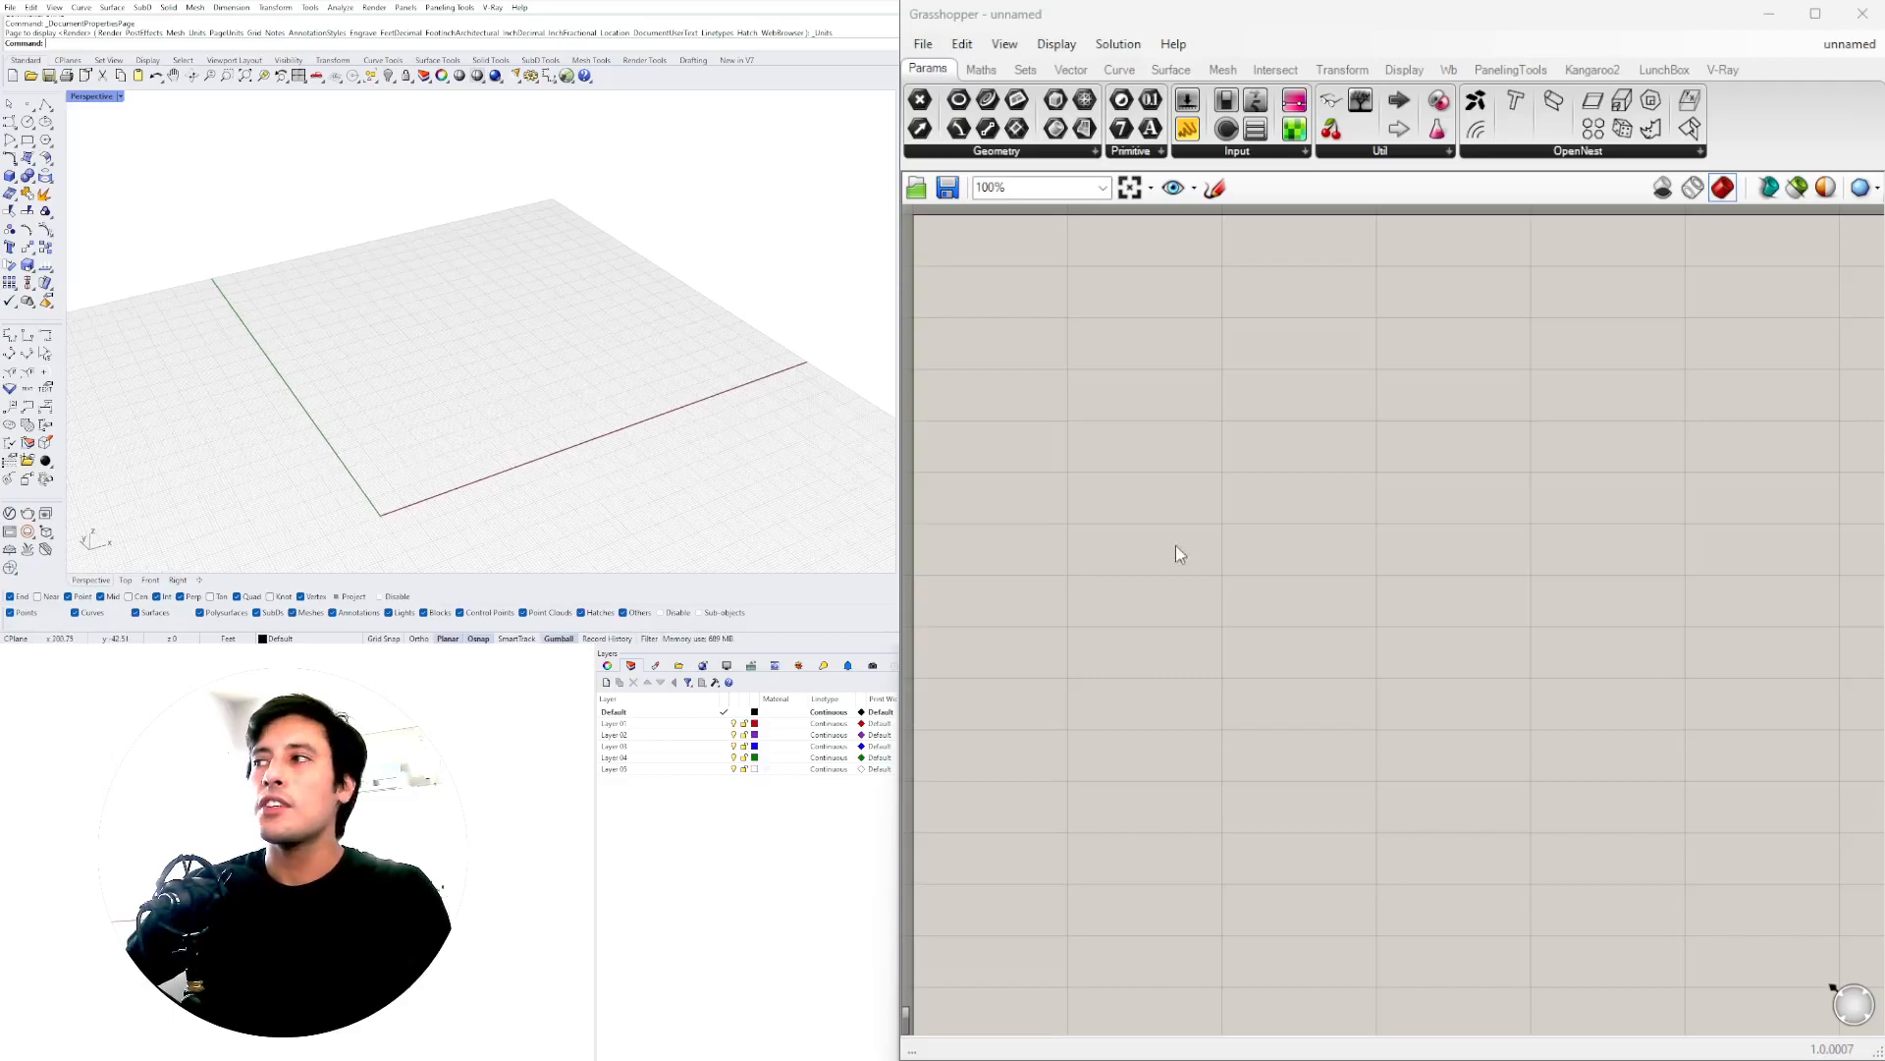
pyautogui.doubleClick(1200, 568)
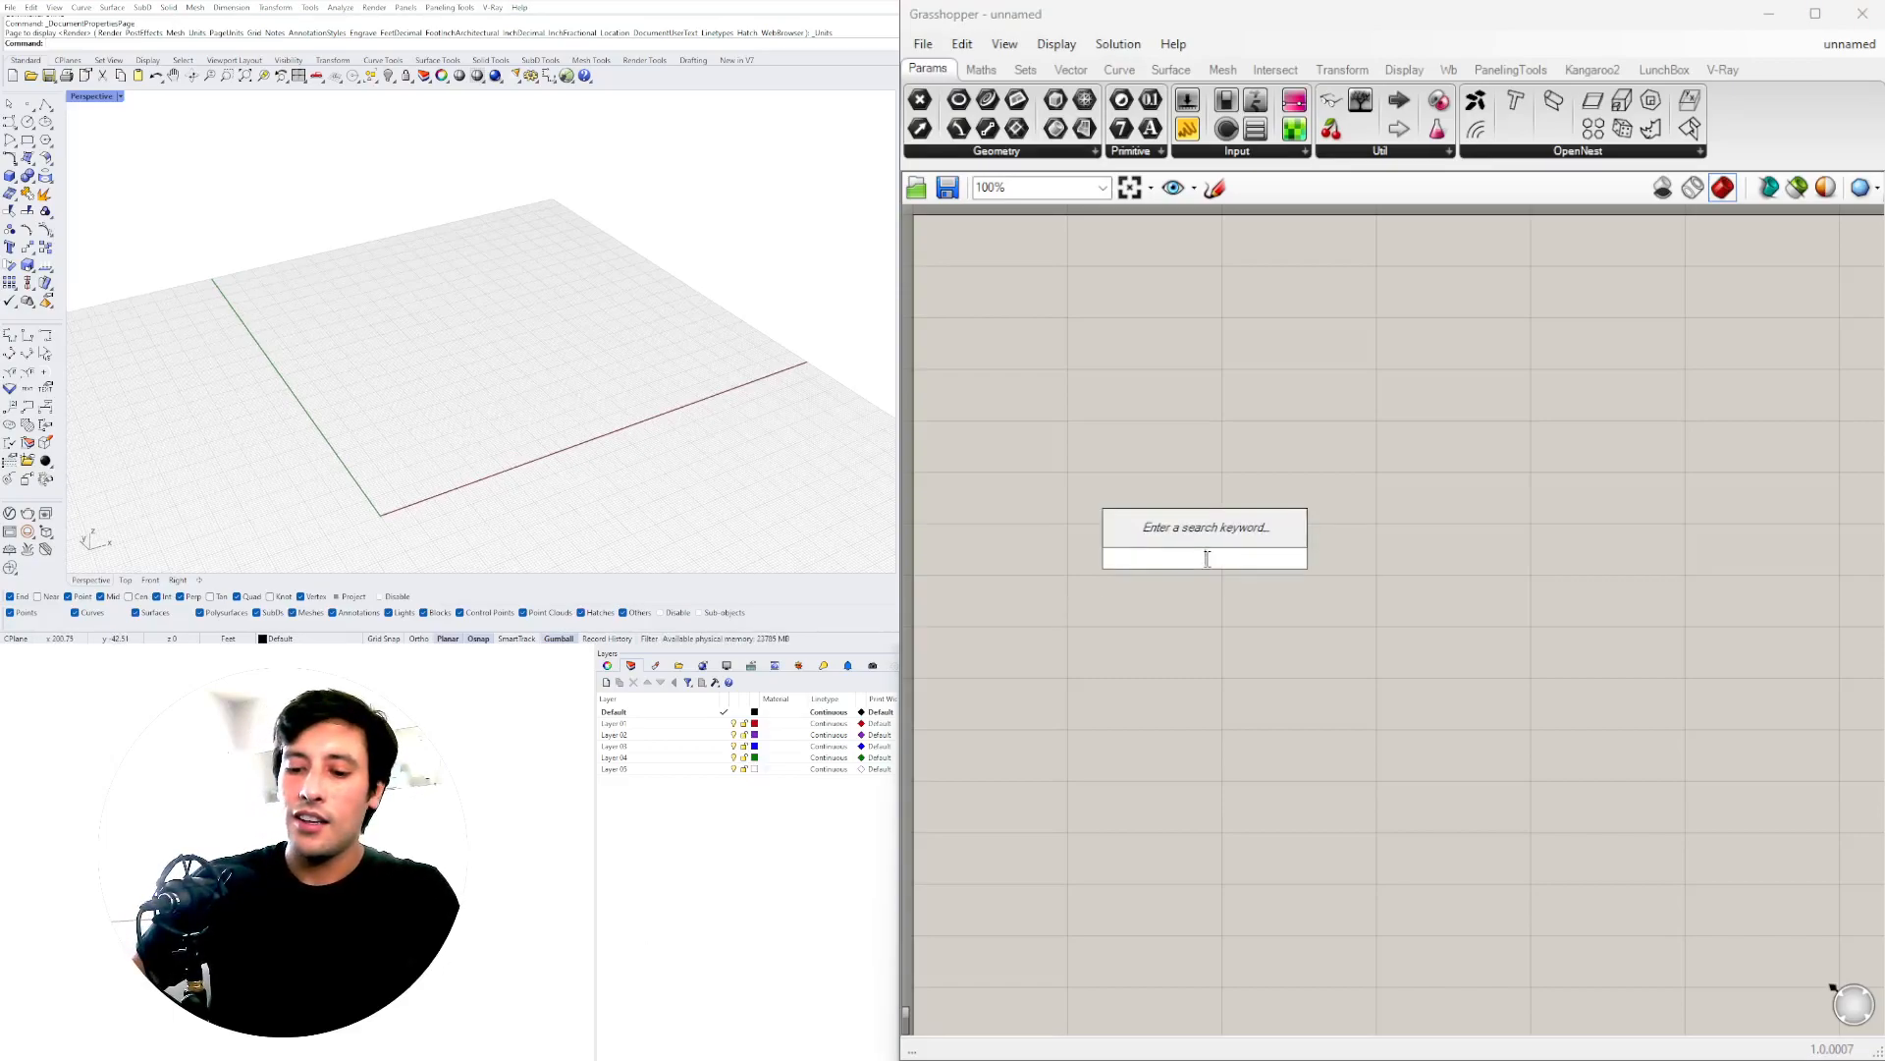
pyautogui.write('XZ')
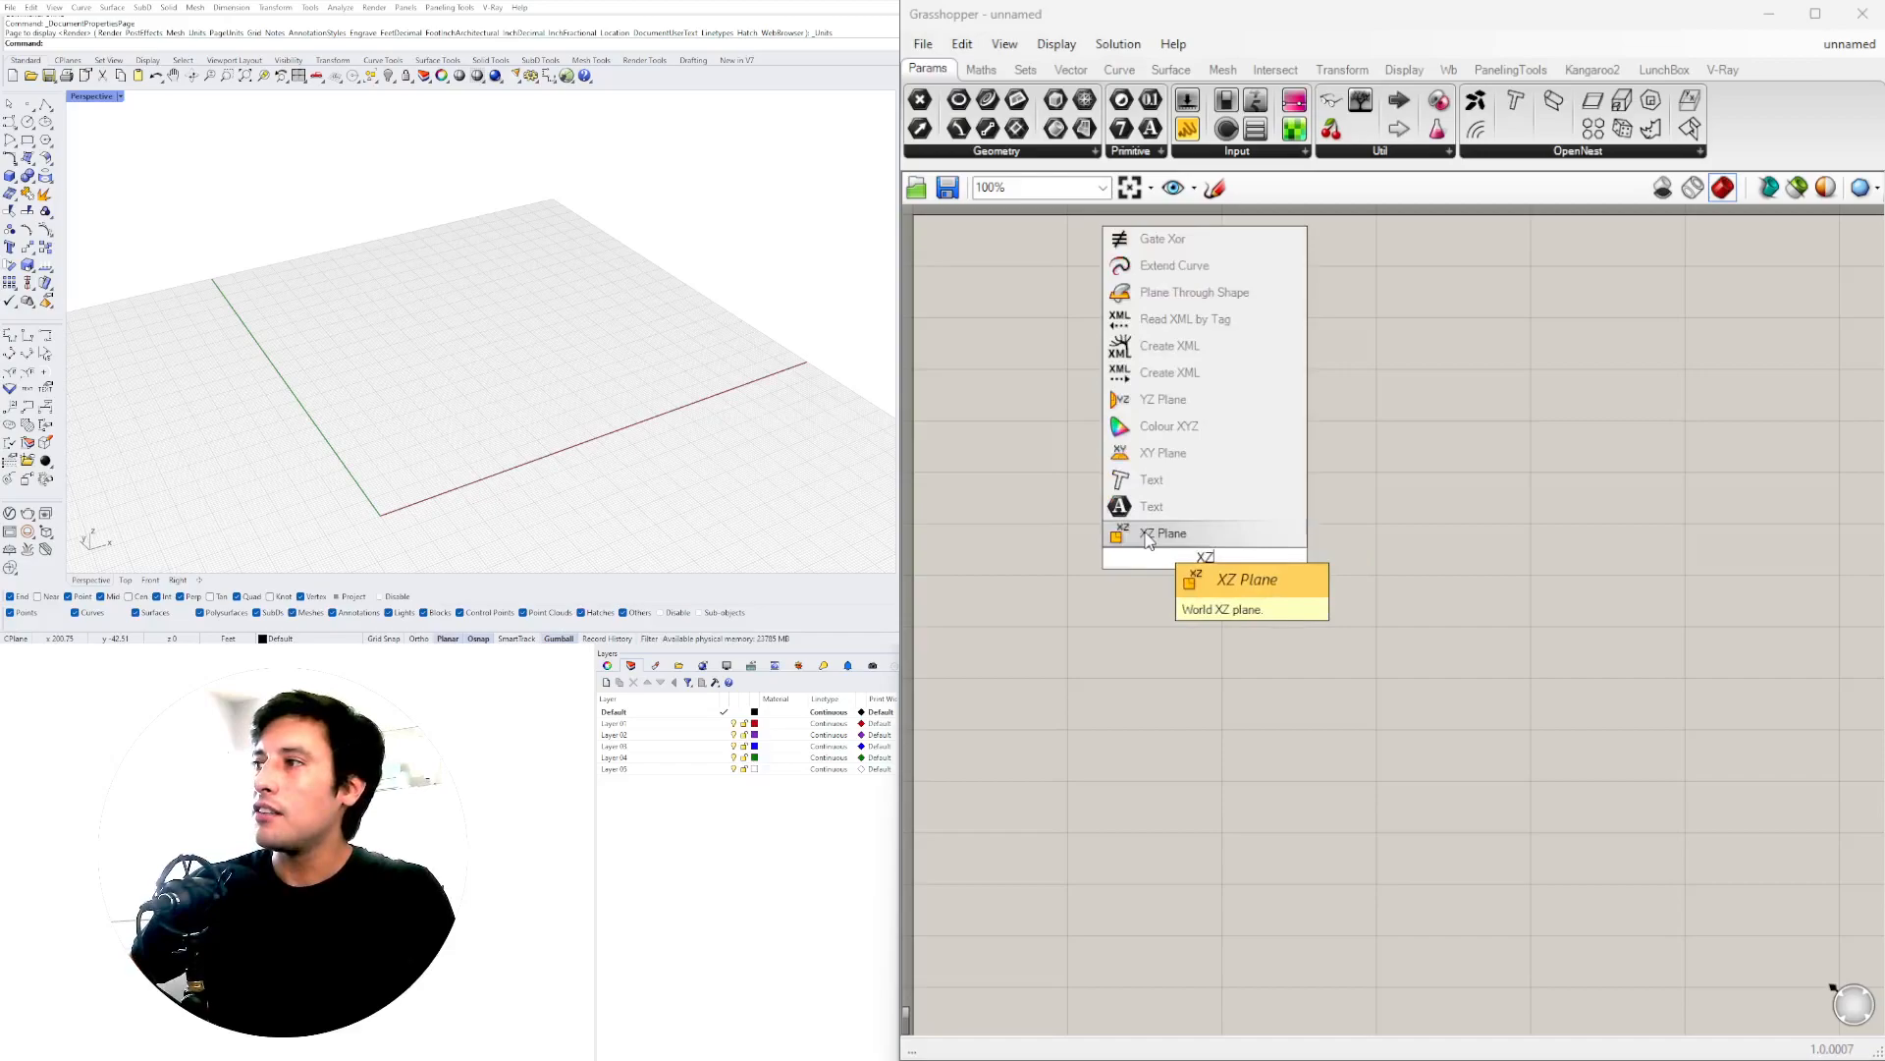
pyautogui.click(1147, 535)
pyautogui.moveTo(400, 514); pyautogui.dragTo(409, 443, button='right')
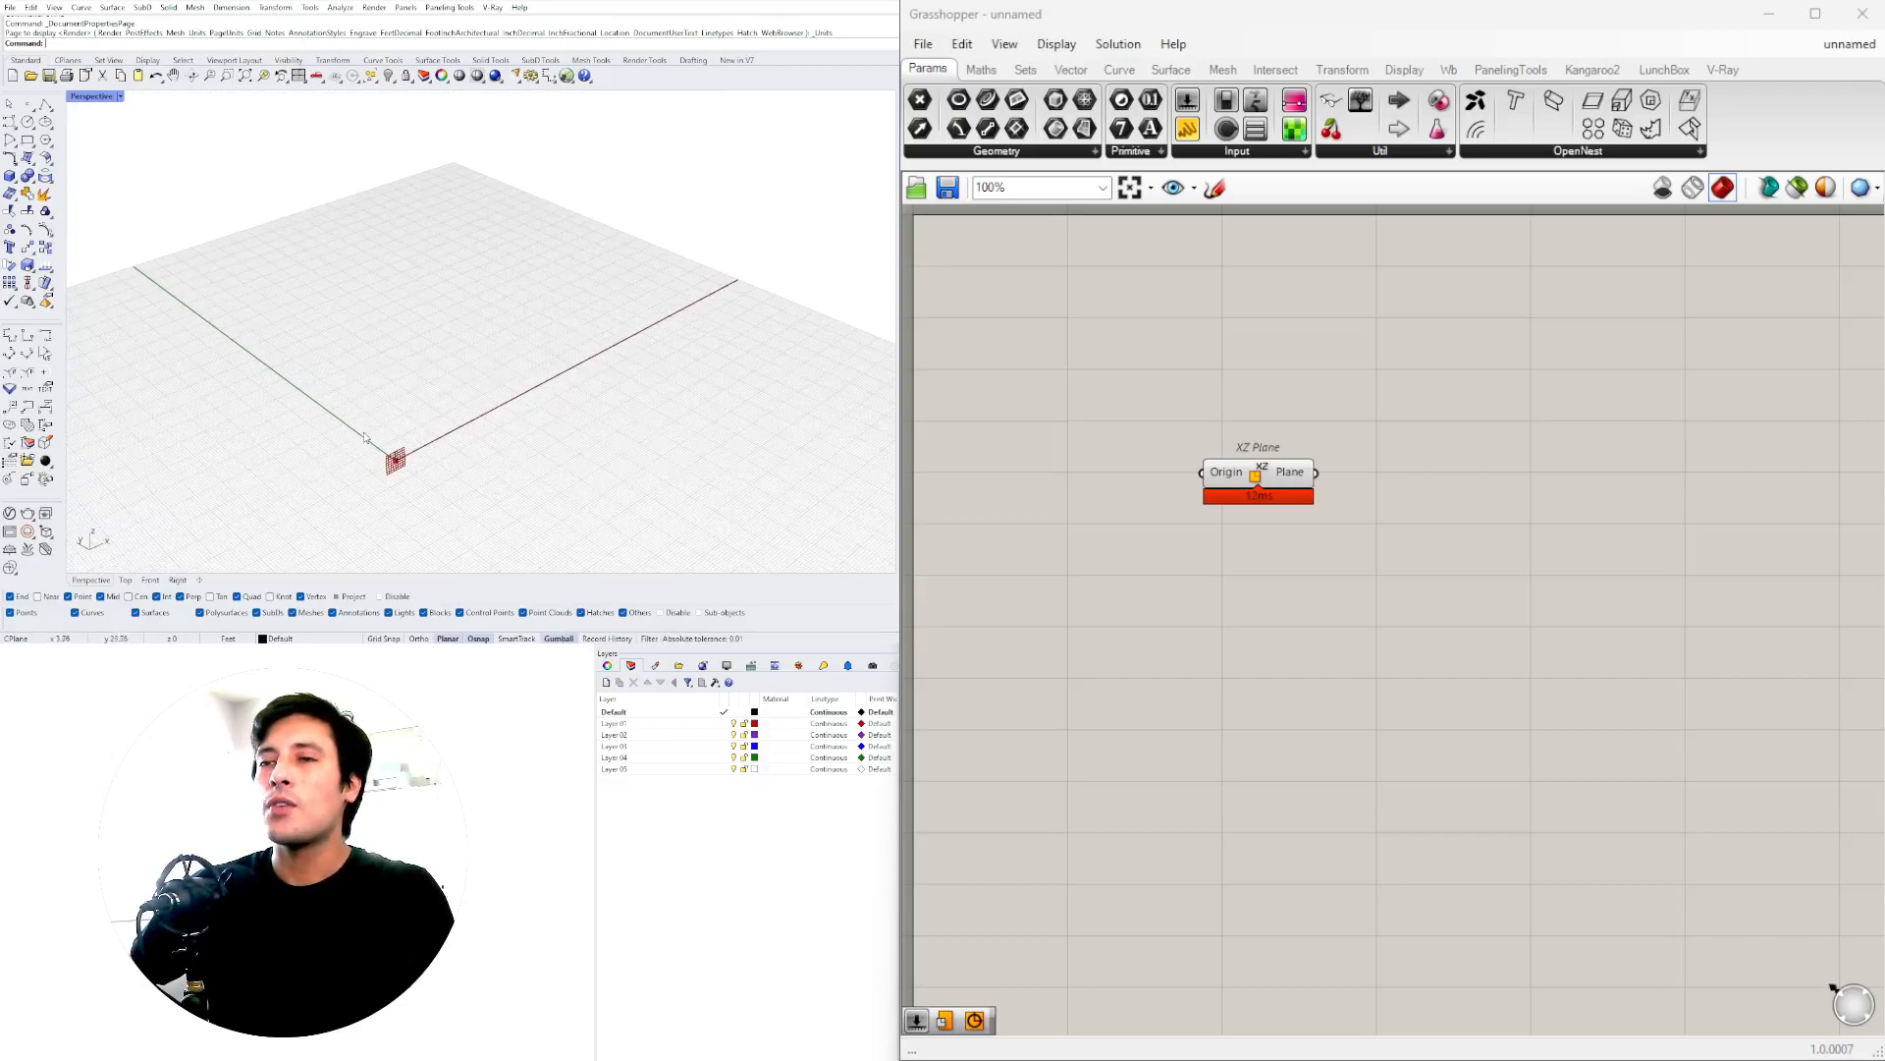
# - Add a Plane Surface component and connect the XZ Plane output to its Plane input
pyautogui.doubleClick(1458, 510)
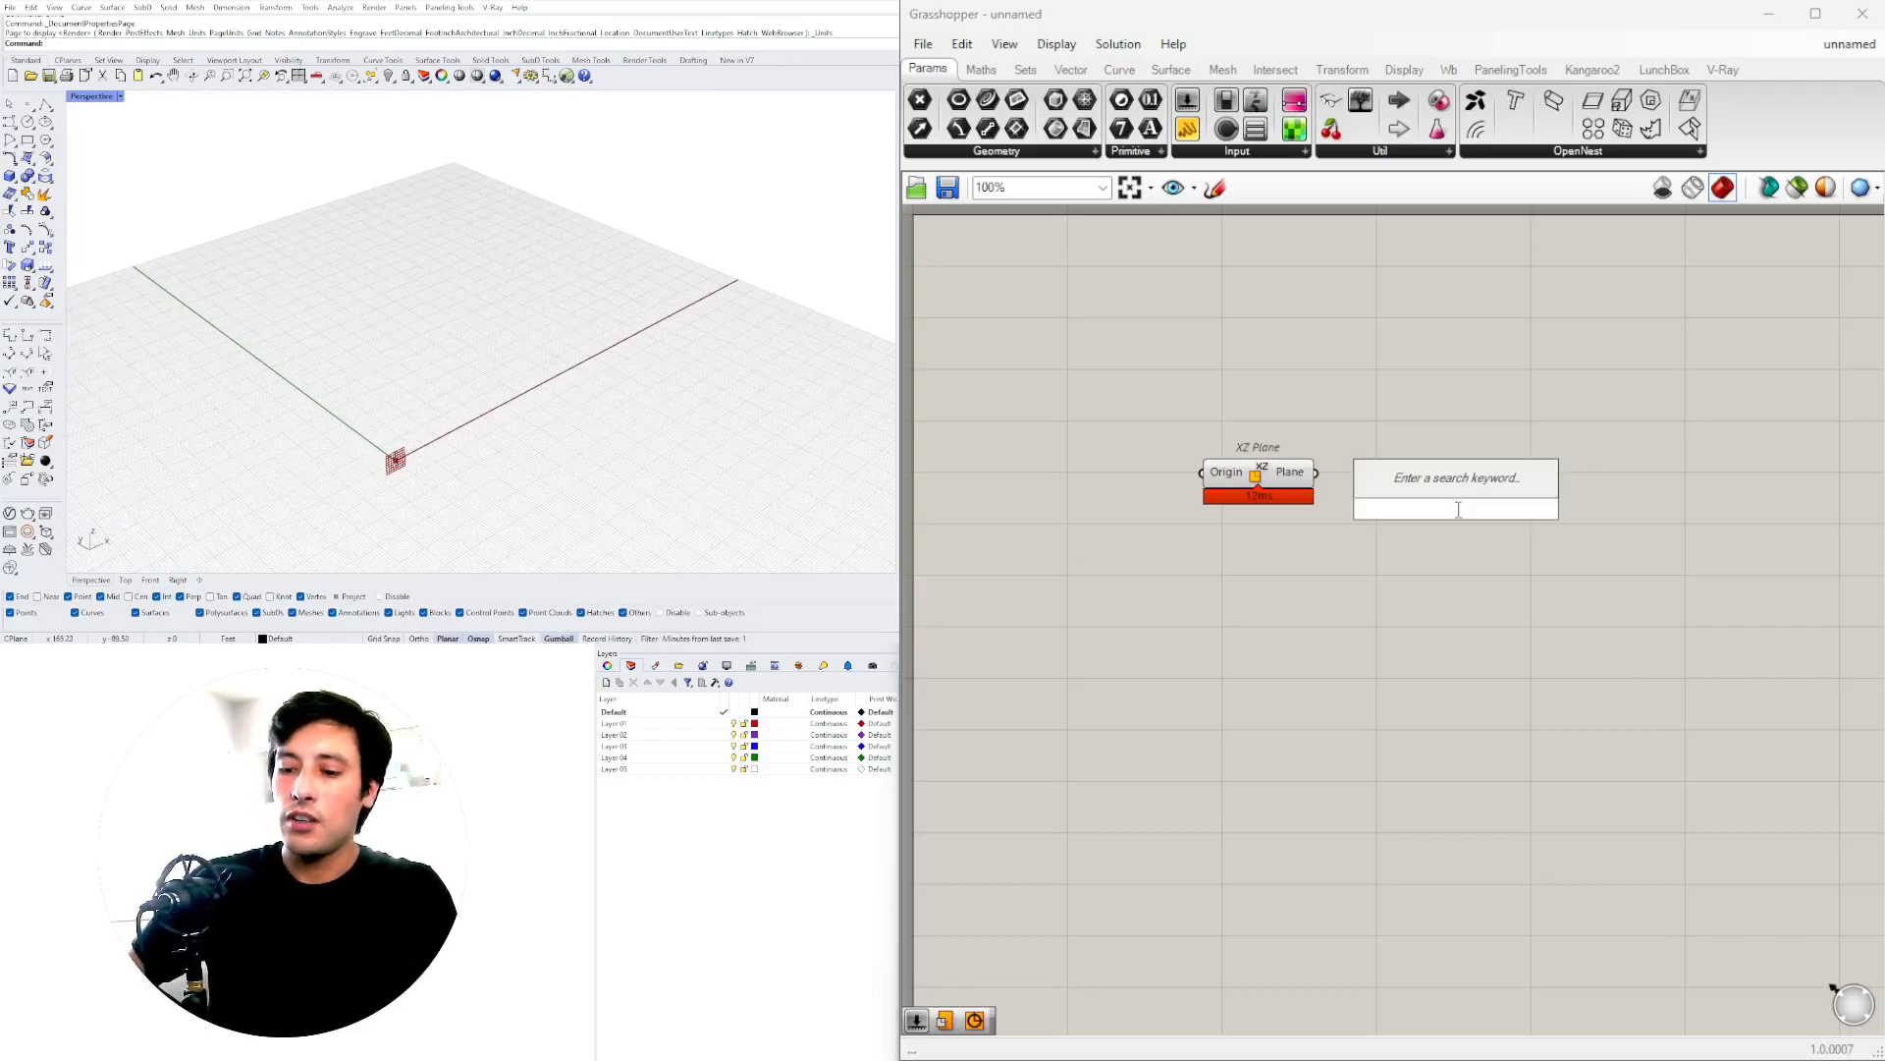
pyautogui.write('SURFAC')
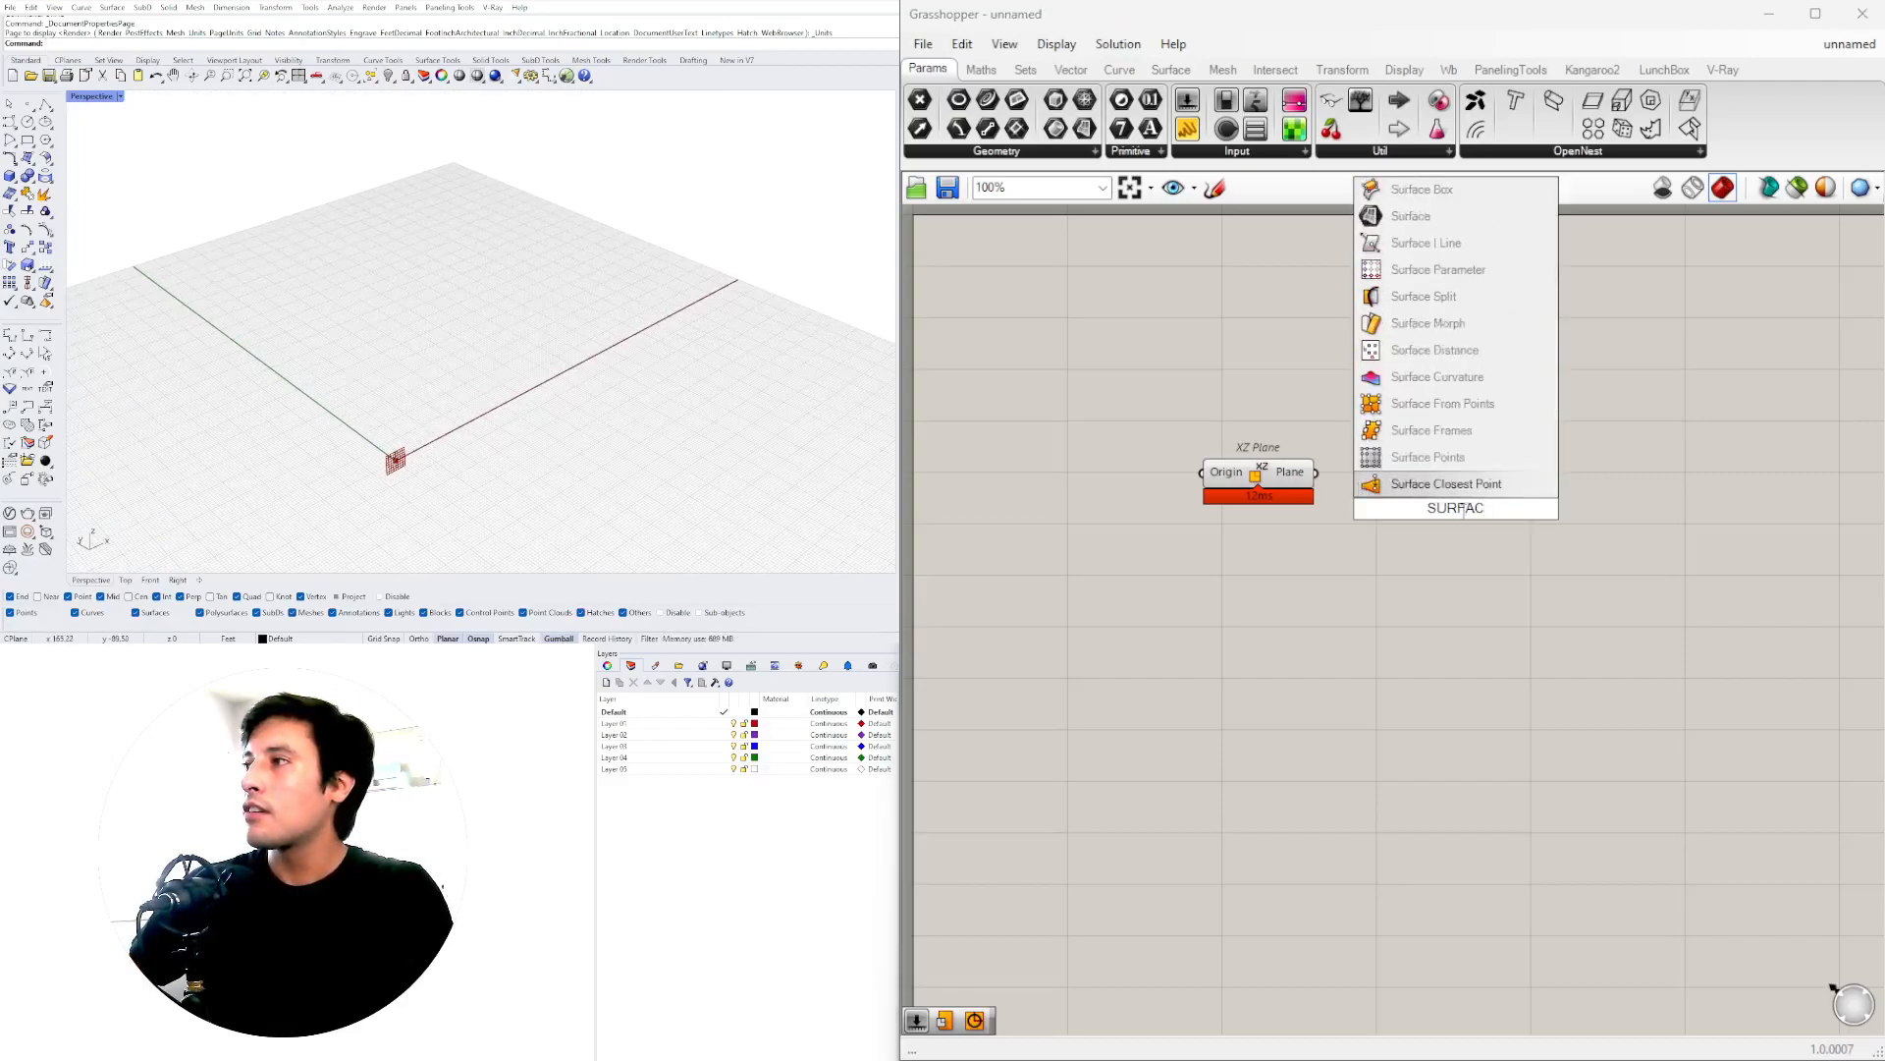
pyautogui.write('E')
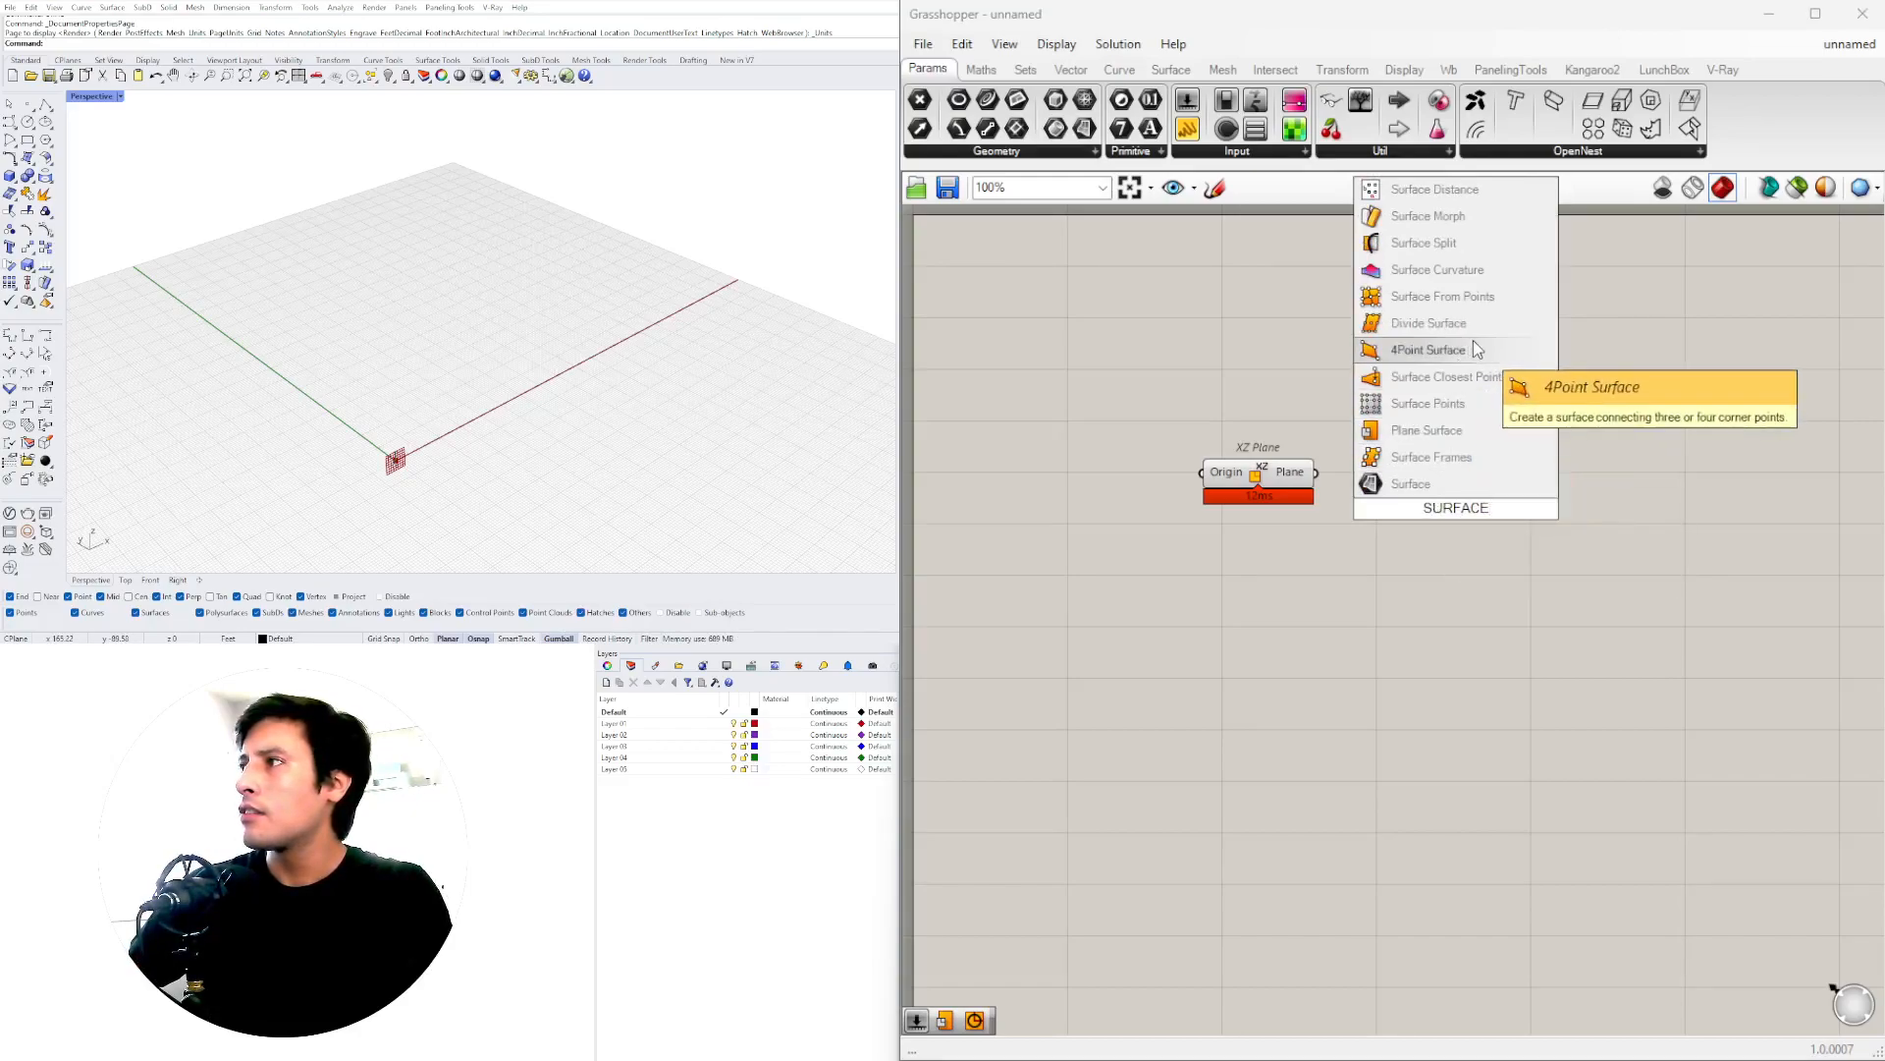
pyautogui.click(1430, 428)
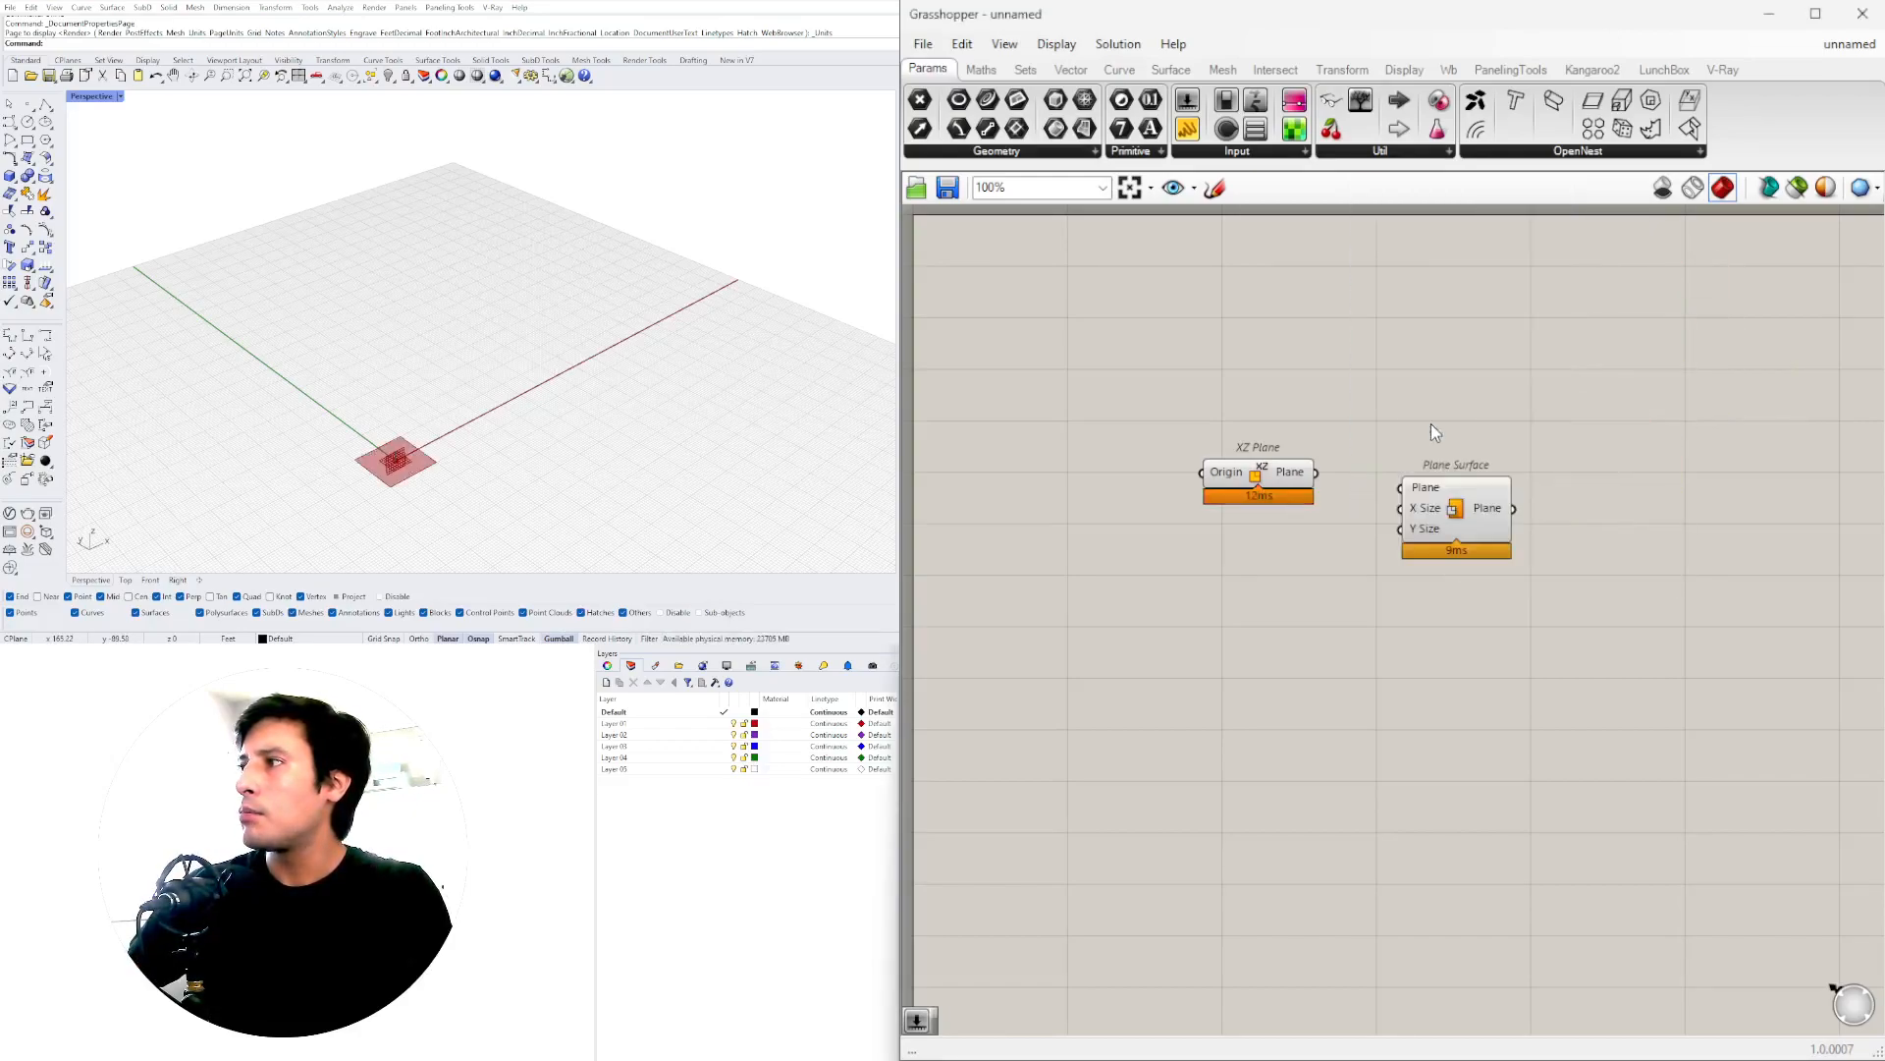
pyautogui.click(1277, 472)
pyautogui.moveTo(1316, 472); pyautogui.dragTo(1447, 532)
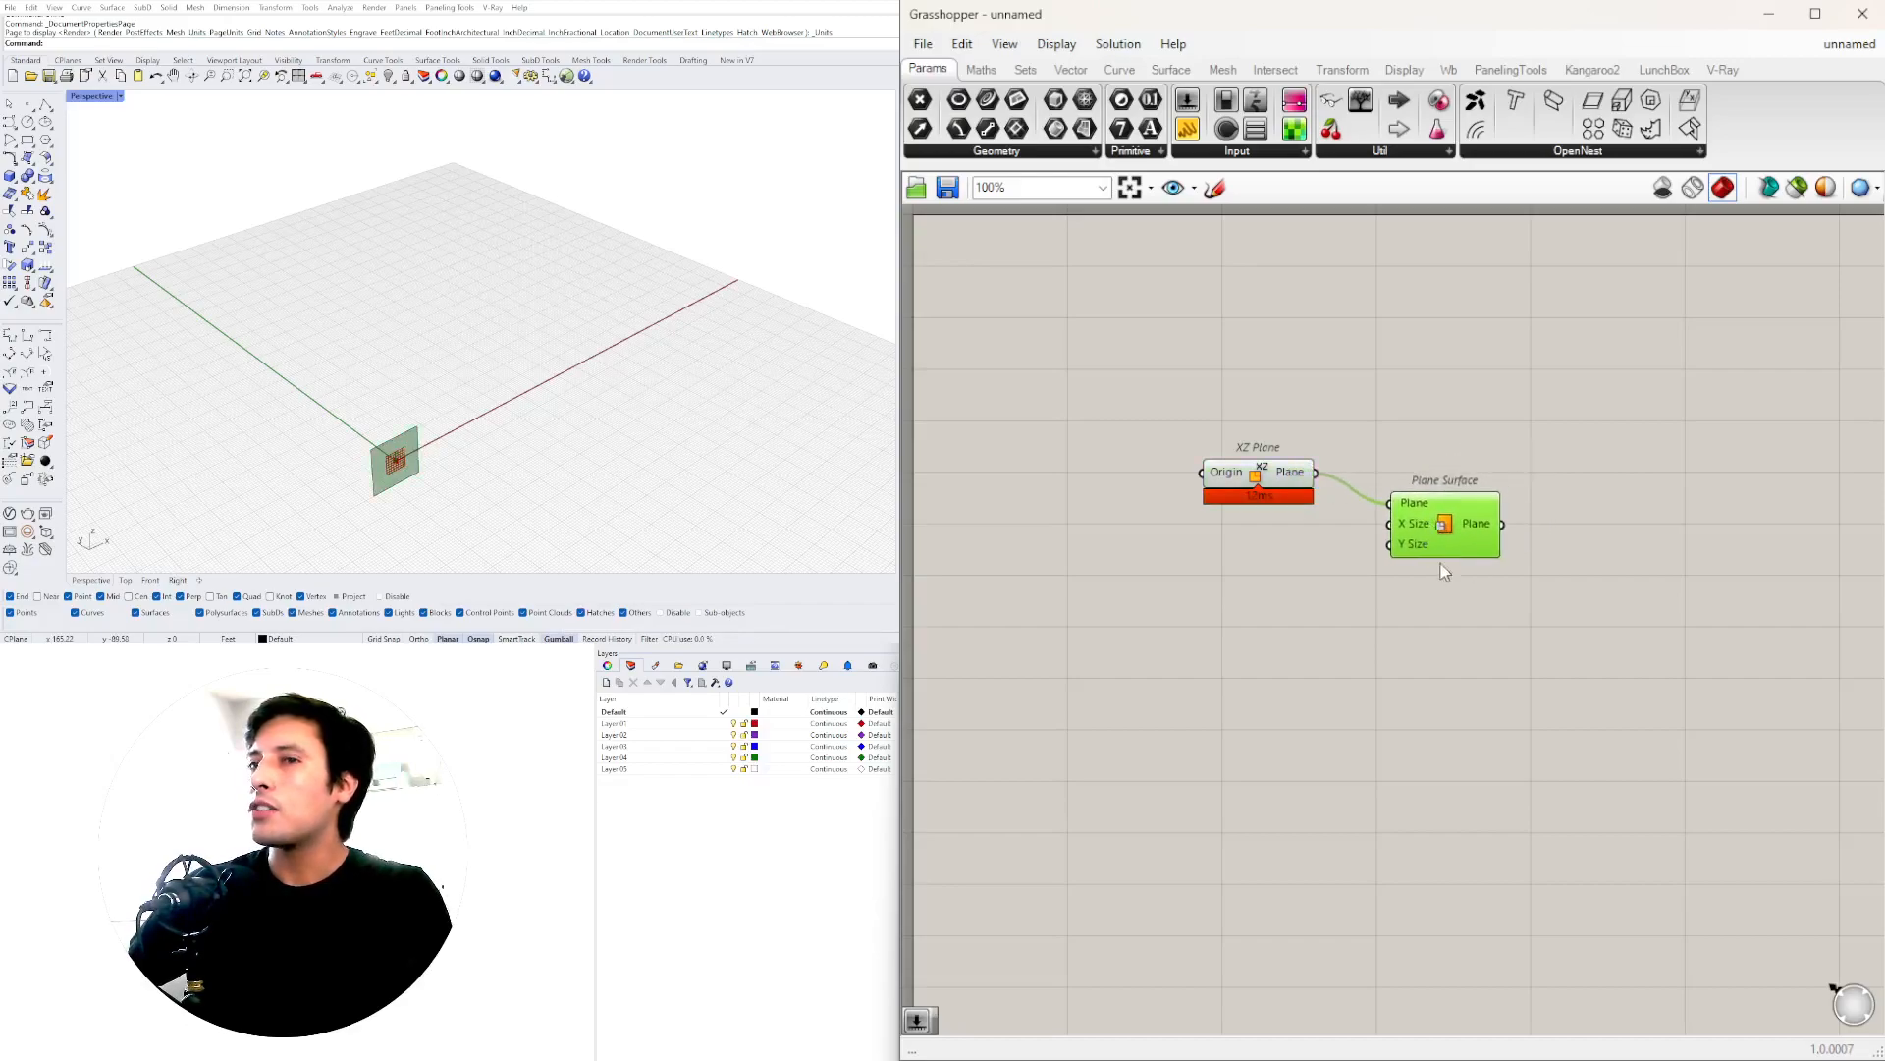
# - Add a number slider with a value of 30 below the XZ Plane component
pyautogui.doubleClick(1235, 558)
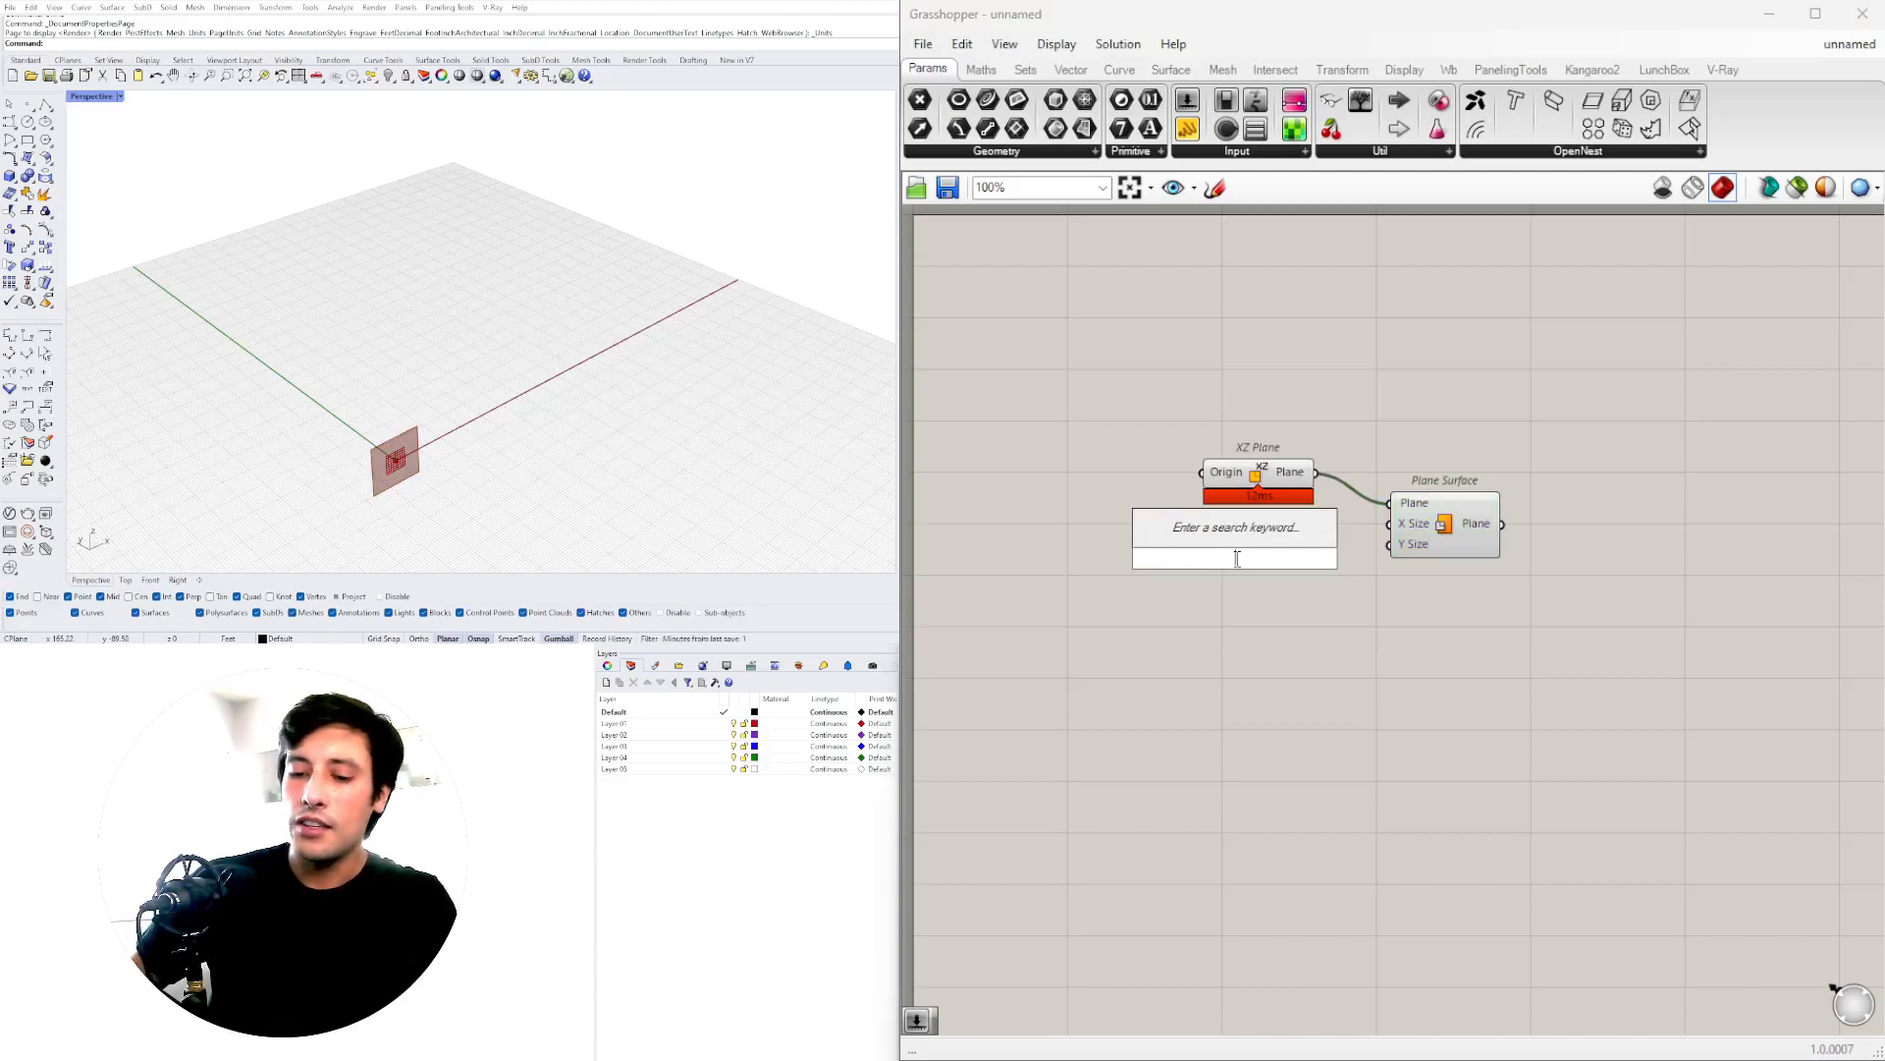
pyautogui.write('30')
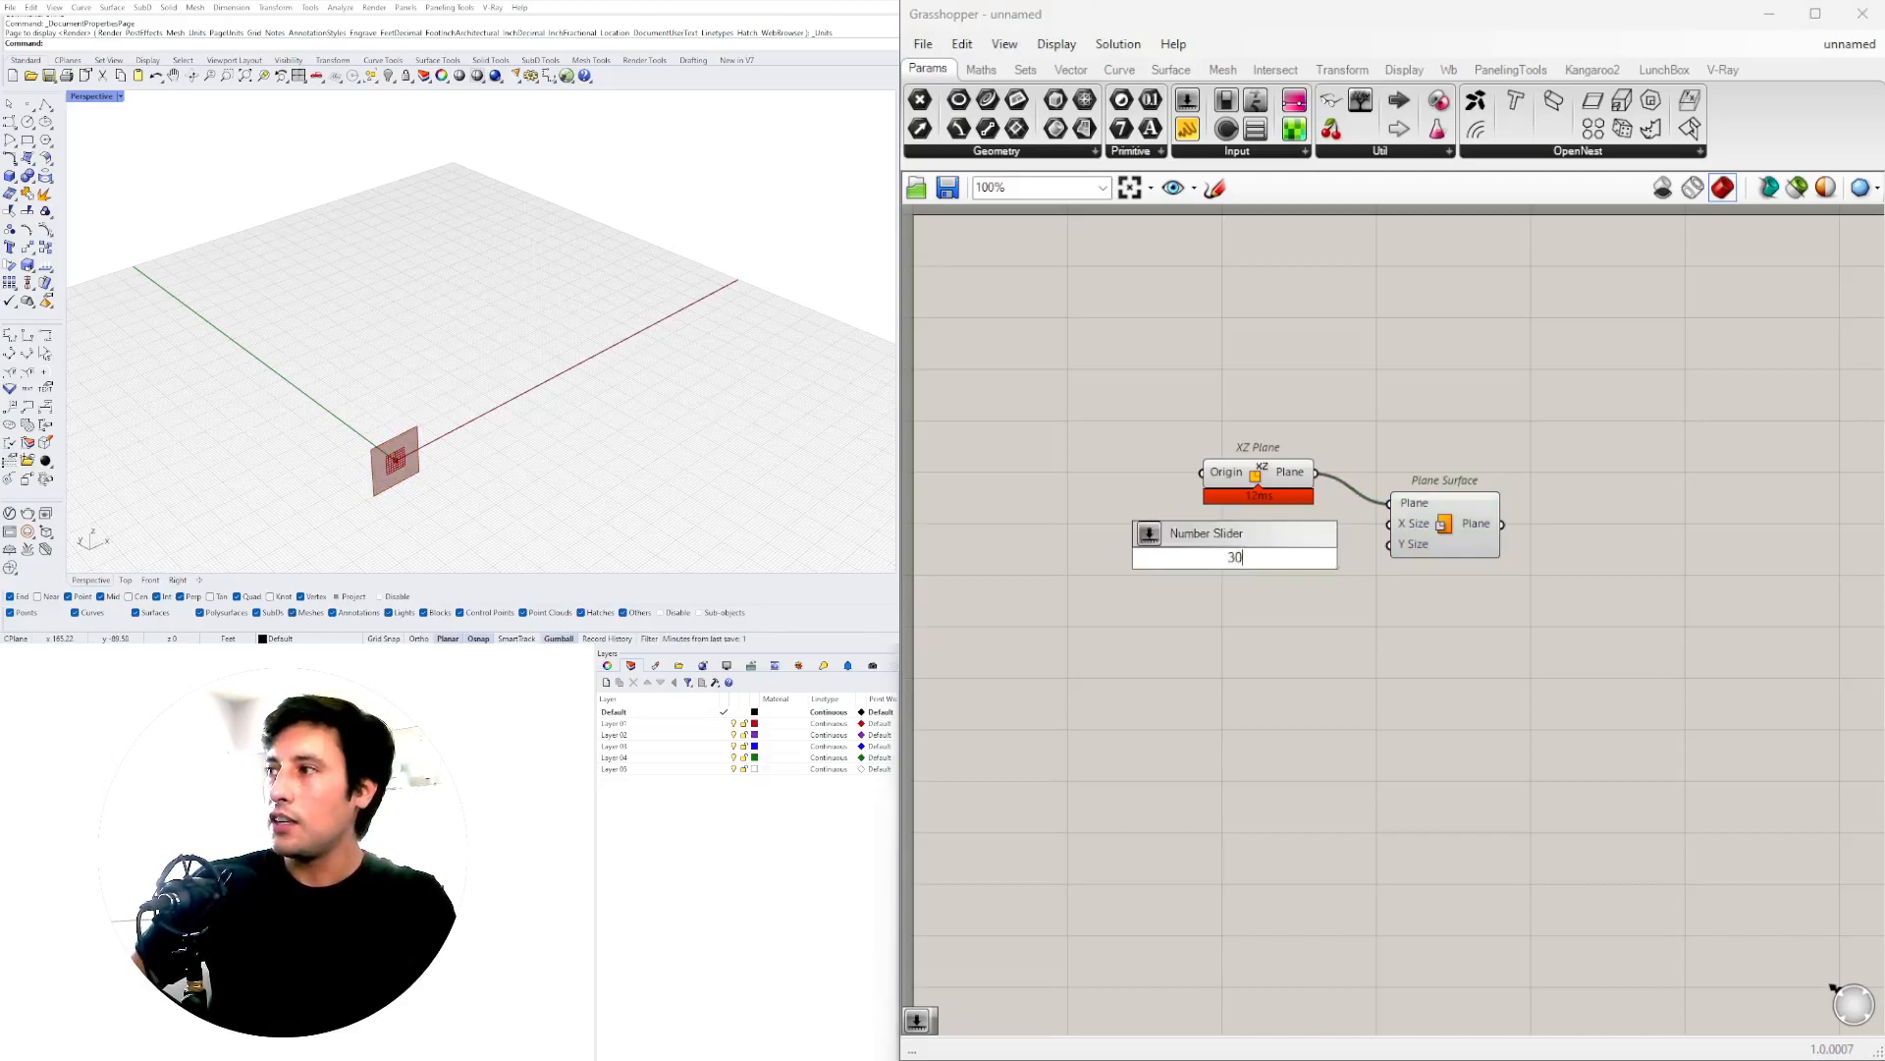
pyautogui.press('Return')
pyautogui.scroll(2, 1235, 595)
pyautogui.click(1182, 518)
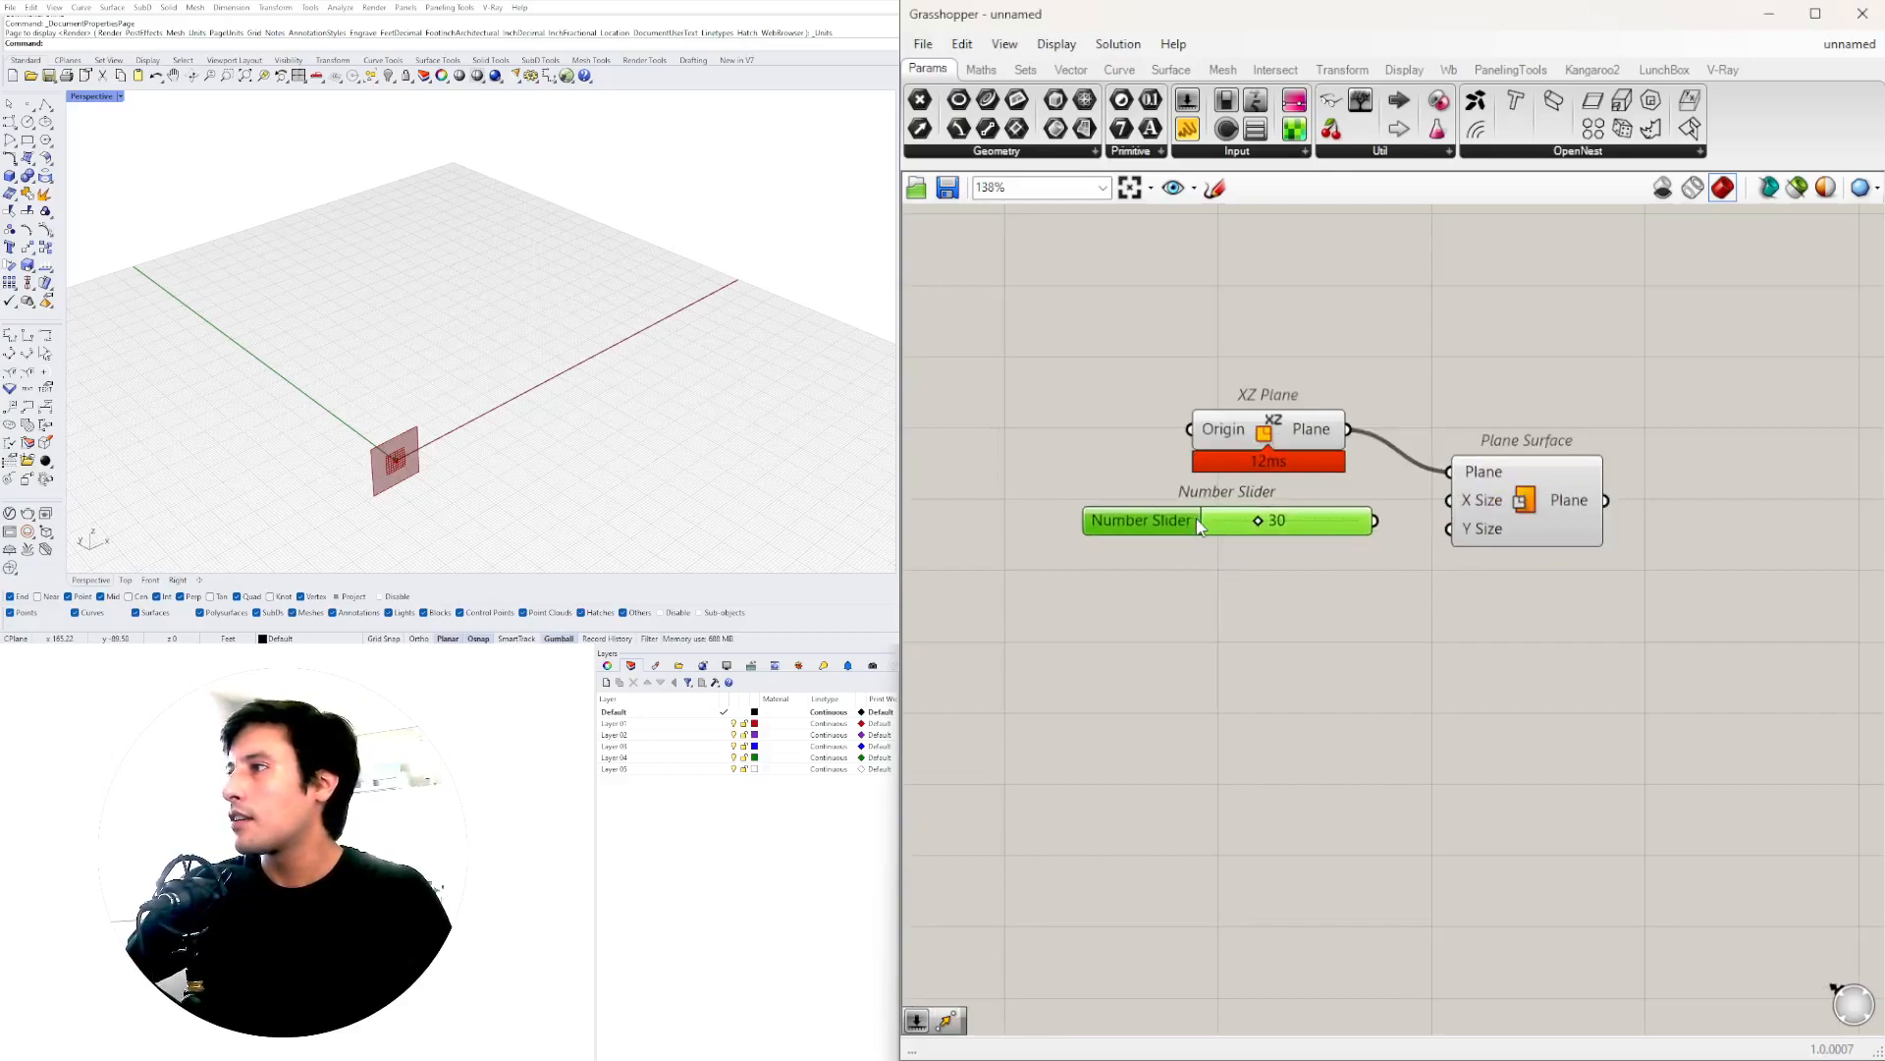
# - Add a number slider ranging from 0 to 50 with a value of 30
pyautogui.click(1185, 579)
pyautogui.doubleClick(1185, 569)
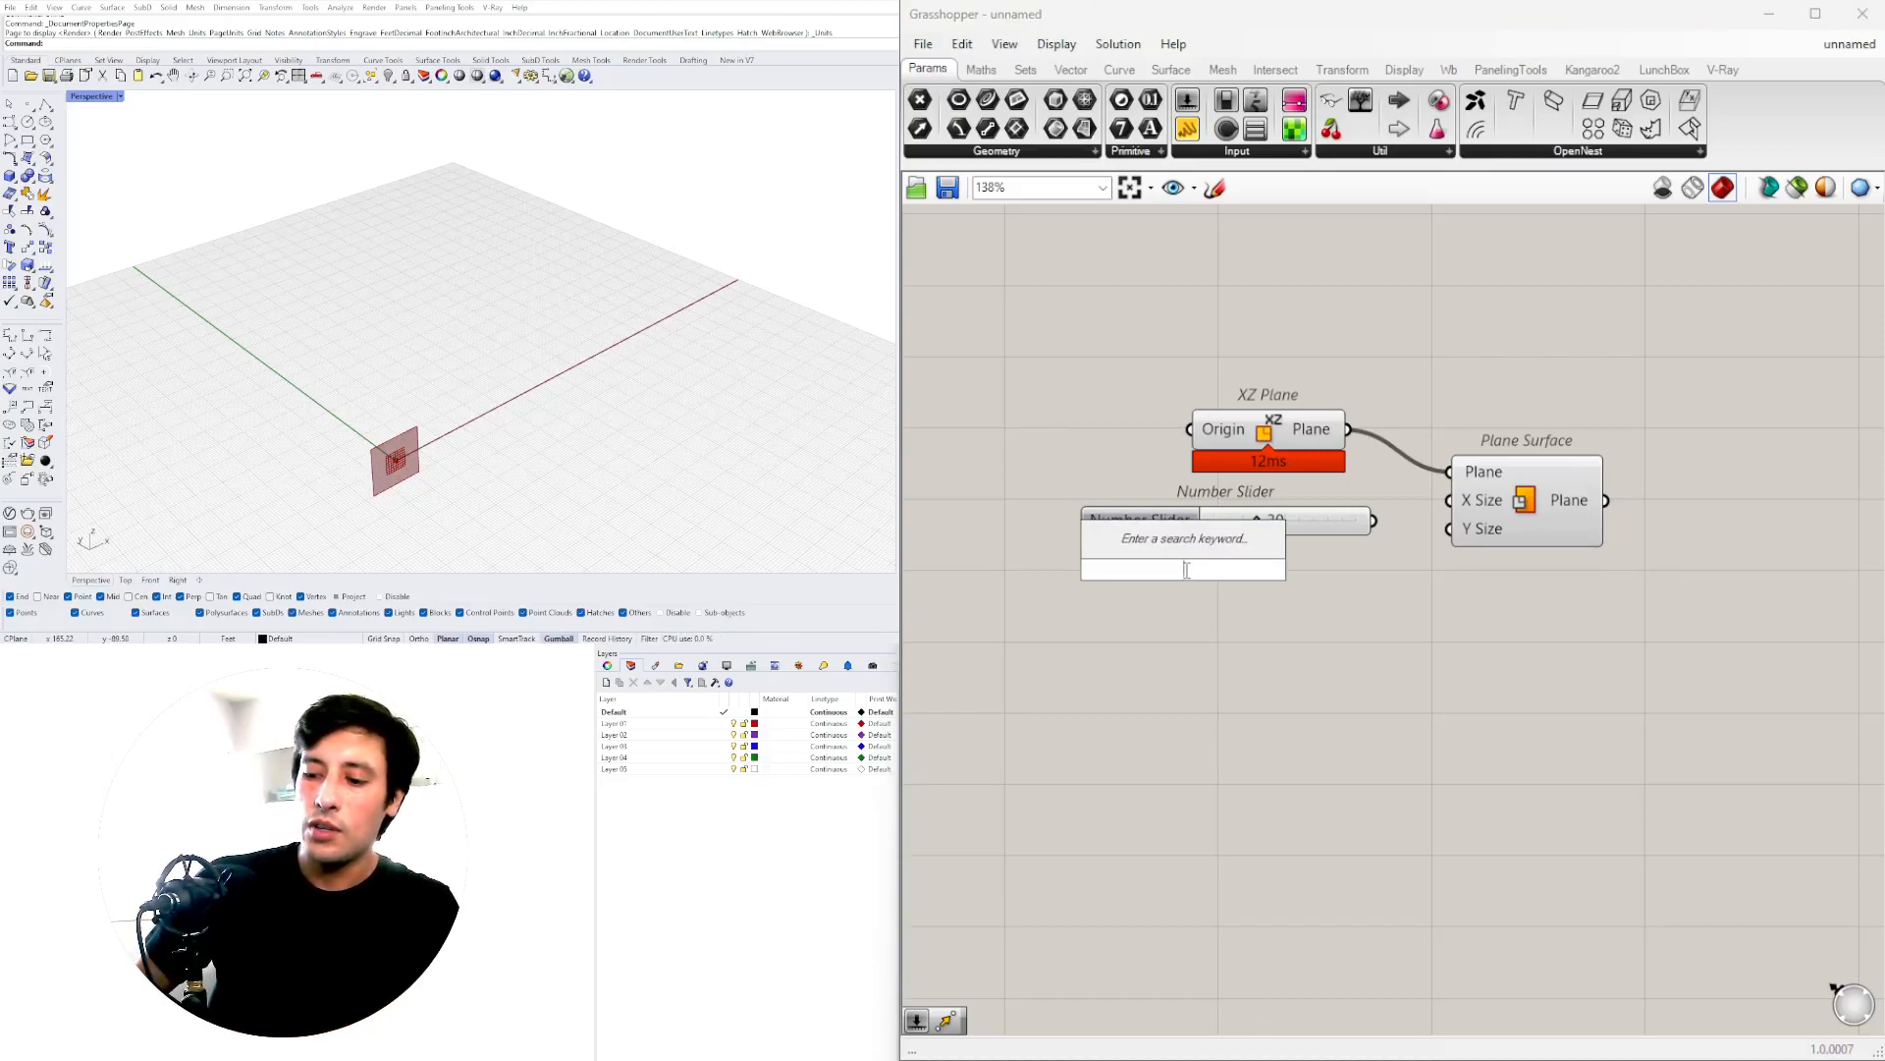
pyautogui.write('0..')
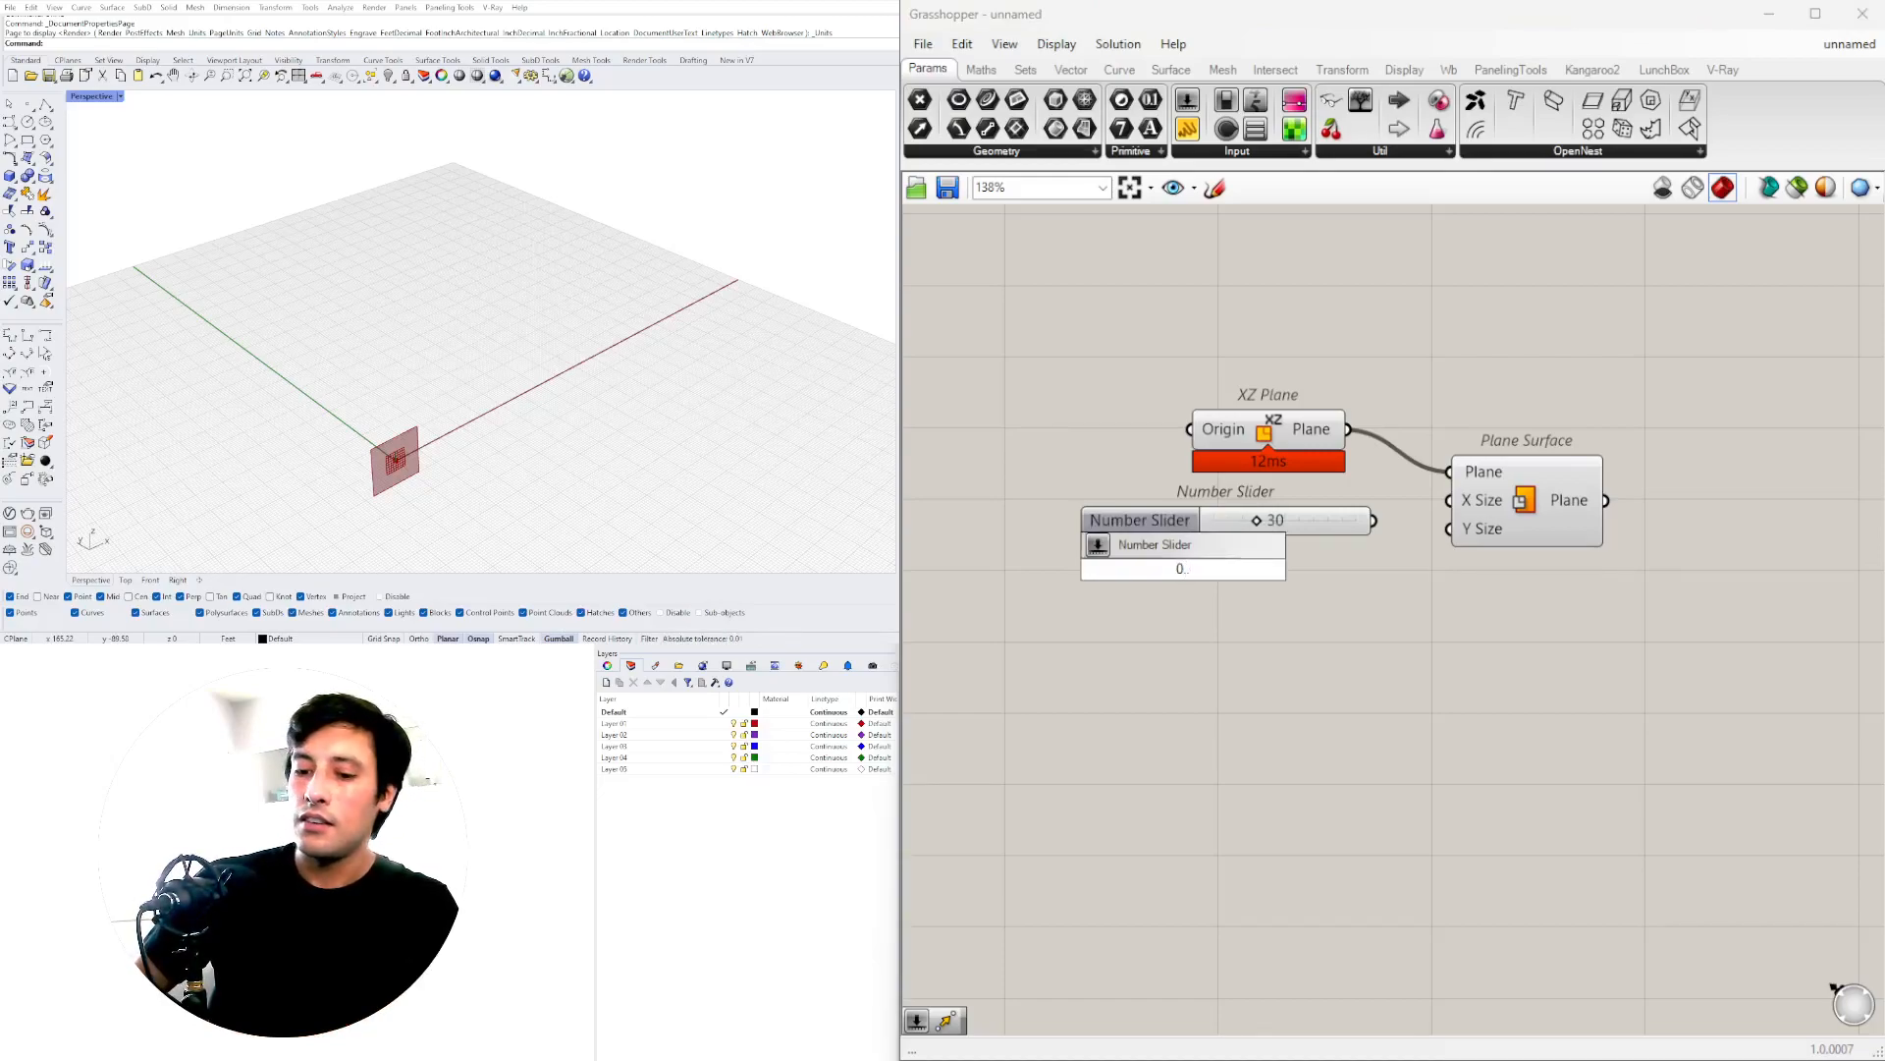
pyautogui.write('30..50')
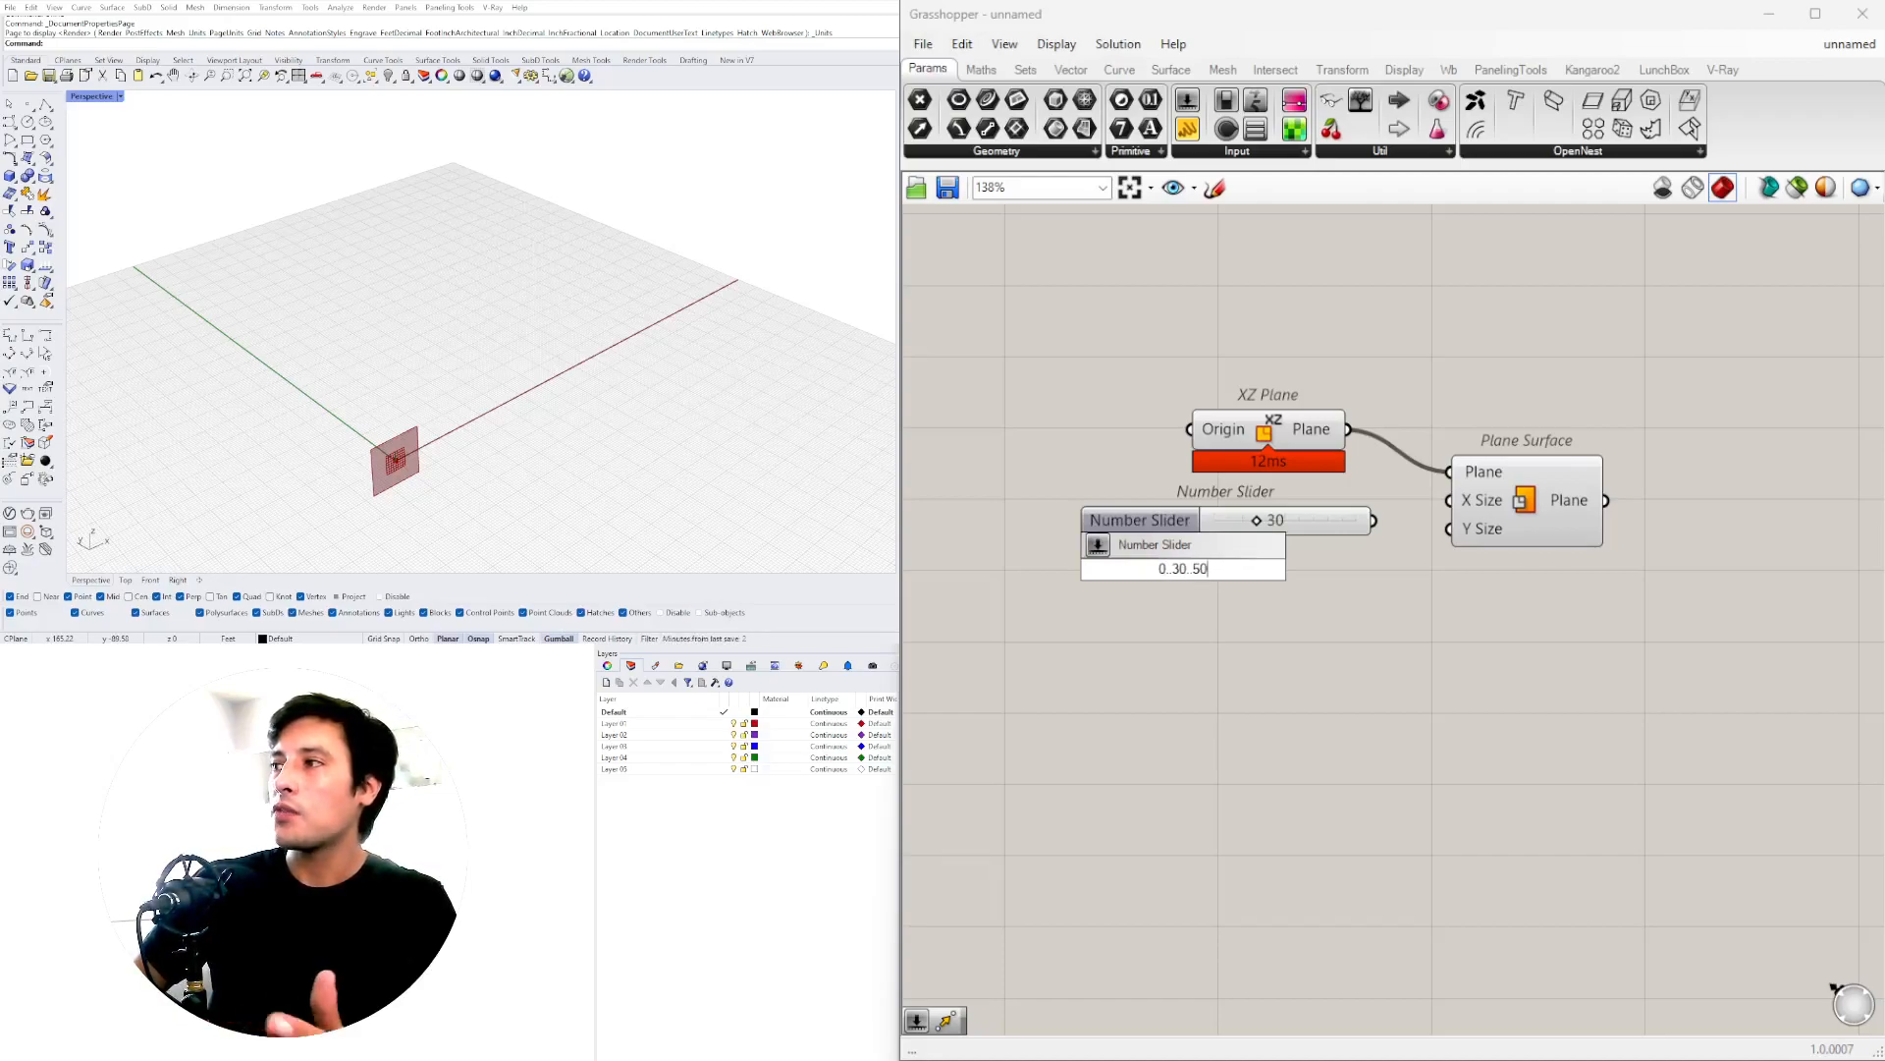
pyautogui.press('Return')
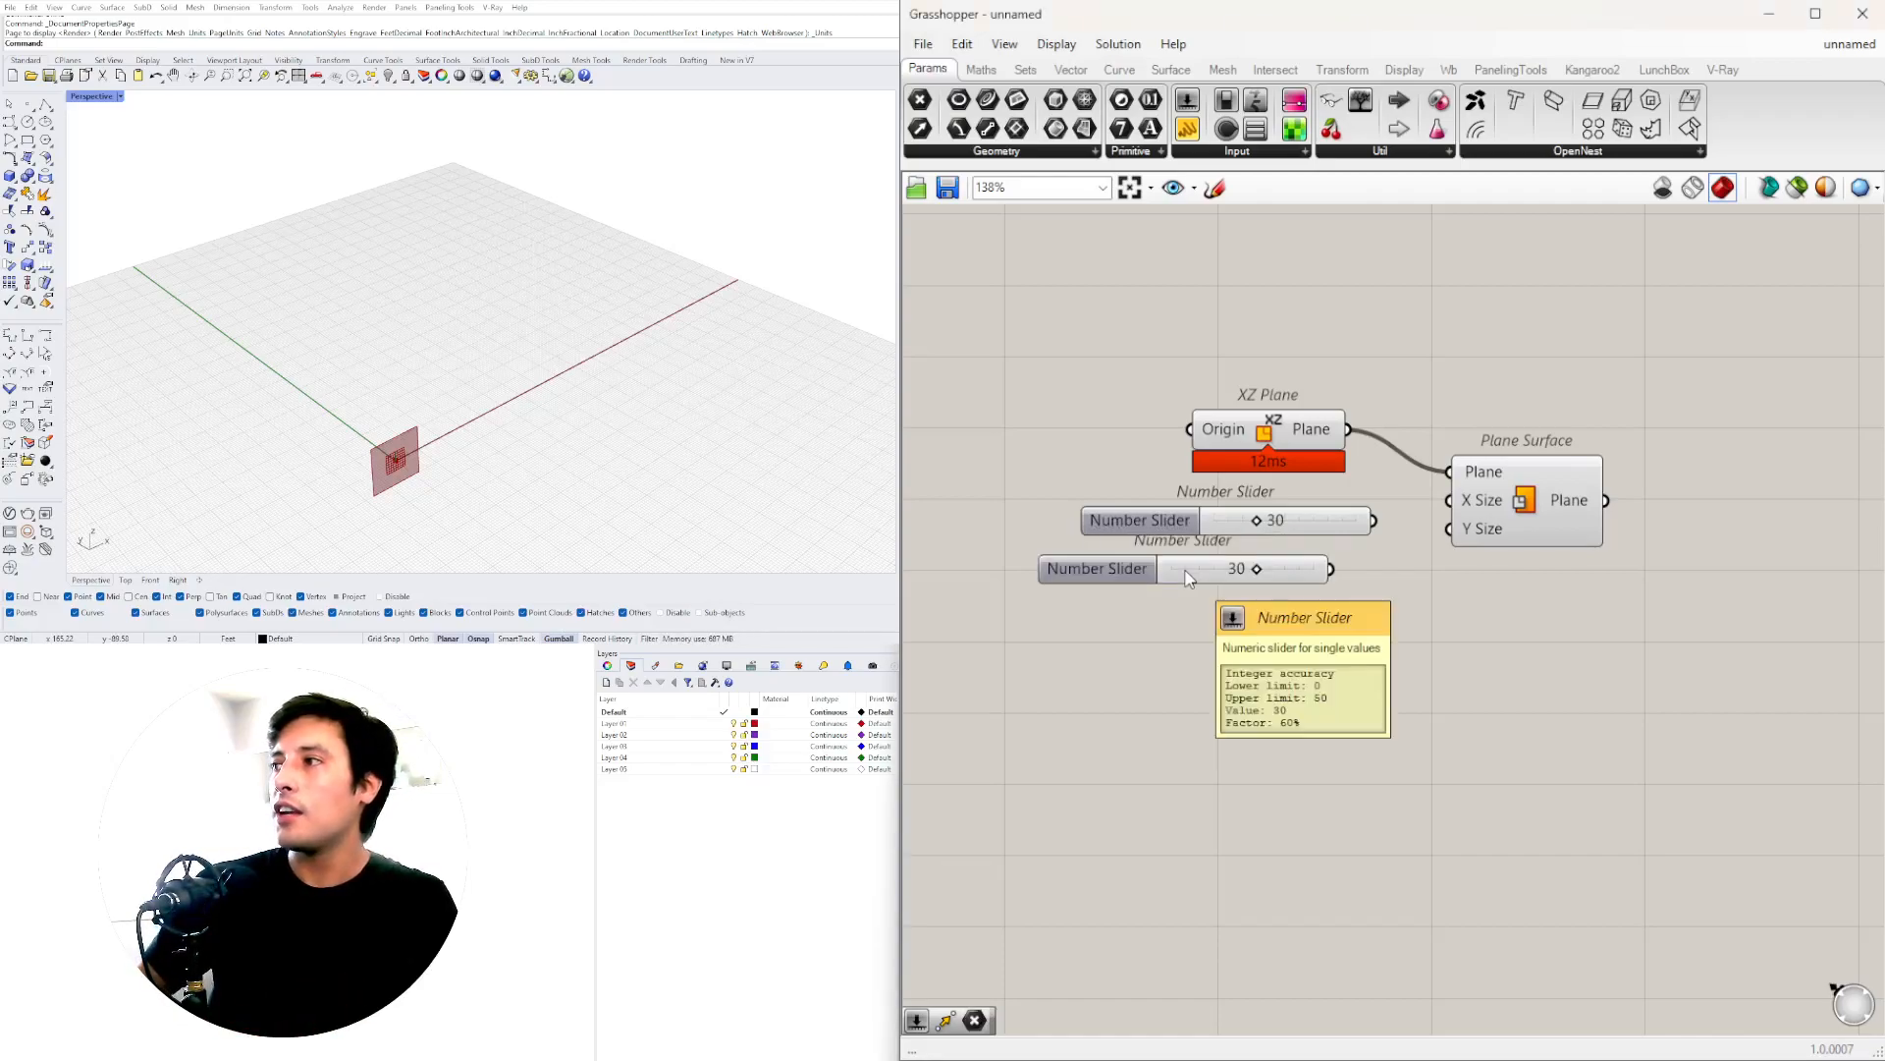
# - Delete the first number slider and put the 0 to 50 slider in its place beside Plane Surface
pyautogui.moveTo(1330, 568); pyautogui.dragTo(1452, 502)
pyautogui.moveTo(1324, 521); pyautogui.dragTo(1333, 508)
pyautogui.moveTo(1303, 576); pyautogui.dragTo(1344, 520)
pyautogui.click(1356, 509)
pyautogui.press('Delete')
# - Connect the 0 to 50 slider to Plane Surface's X Size and a copy of it to Y Size
pyautogui.moveTo(1381, 519); pyautogui.dragTo(1456, 510)
pyautogui.moveTo(1356, 573); pyautogui.dragTo(1356, 584)
pyautogui.click(1342, 601)
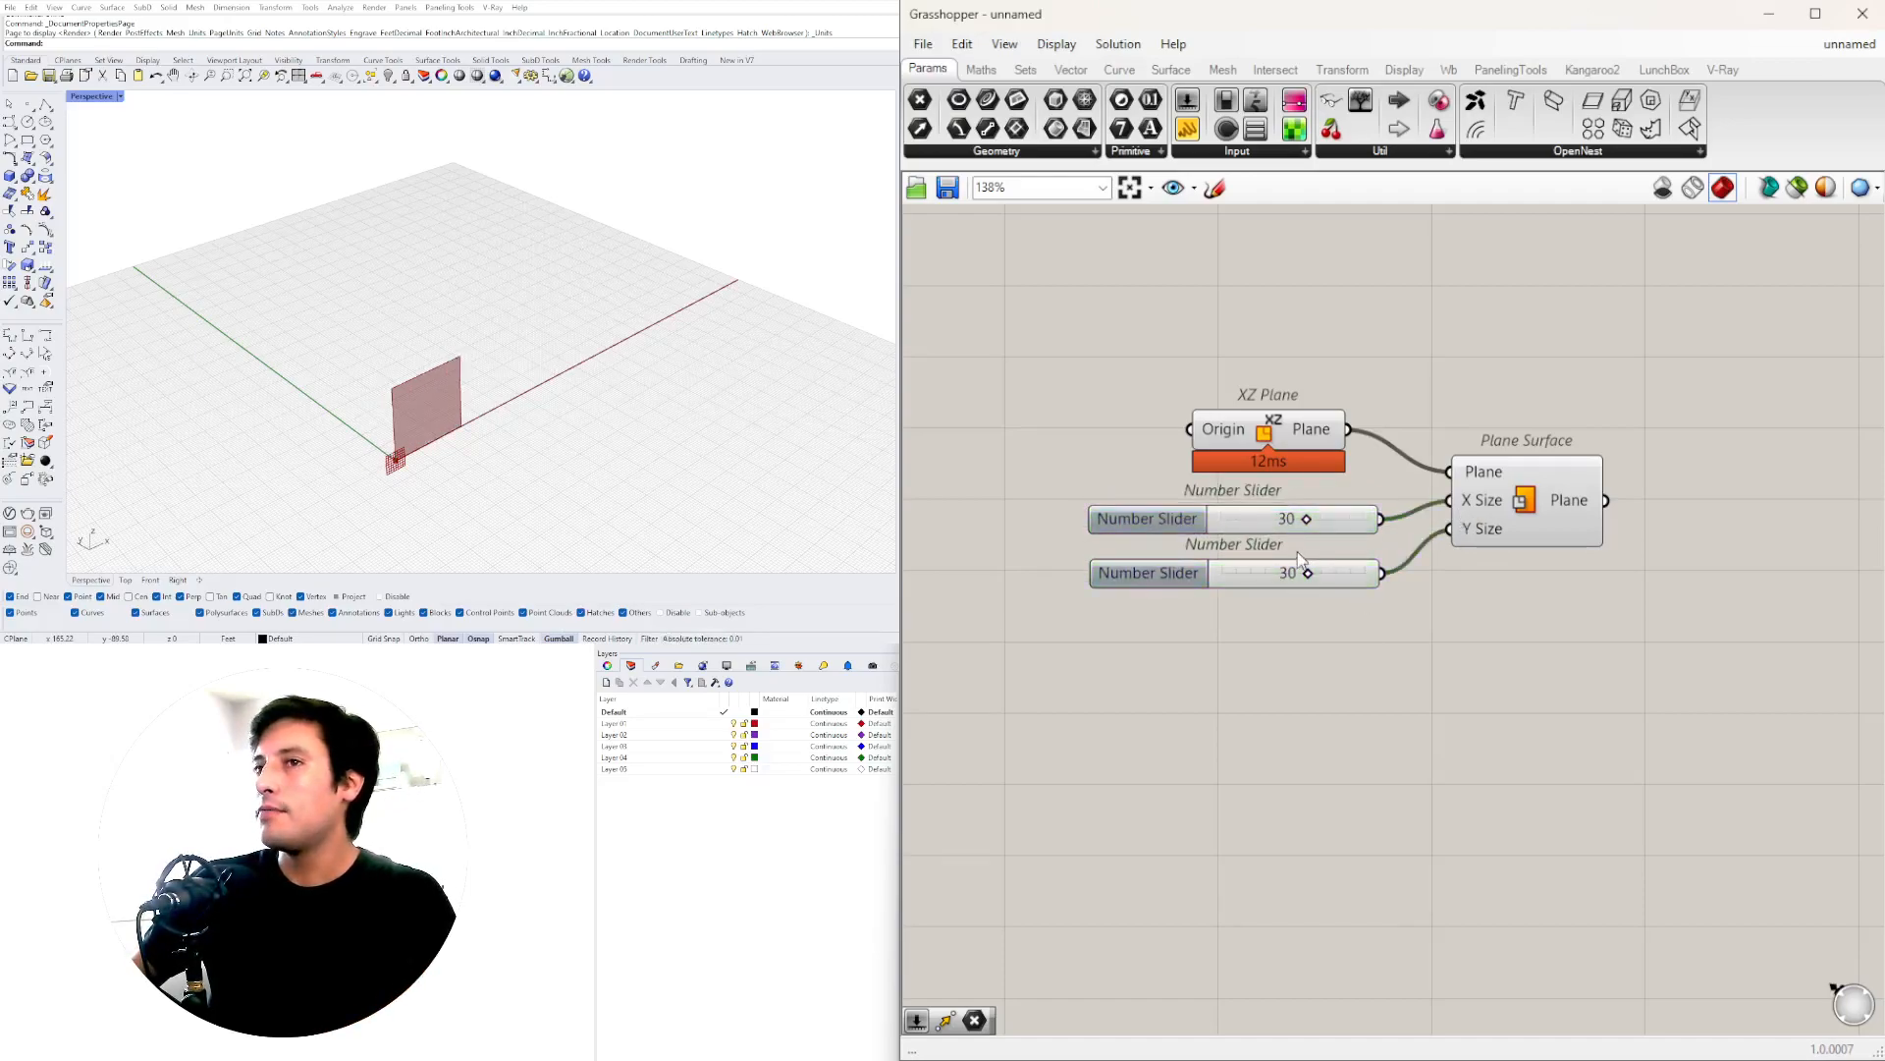
# - Set the Y Size slider to 10 and view the resized surface up close in Rhino
pyautogui.scroll(4, 1299, 514)
pyautogui.doubleClick(1316, 631)
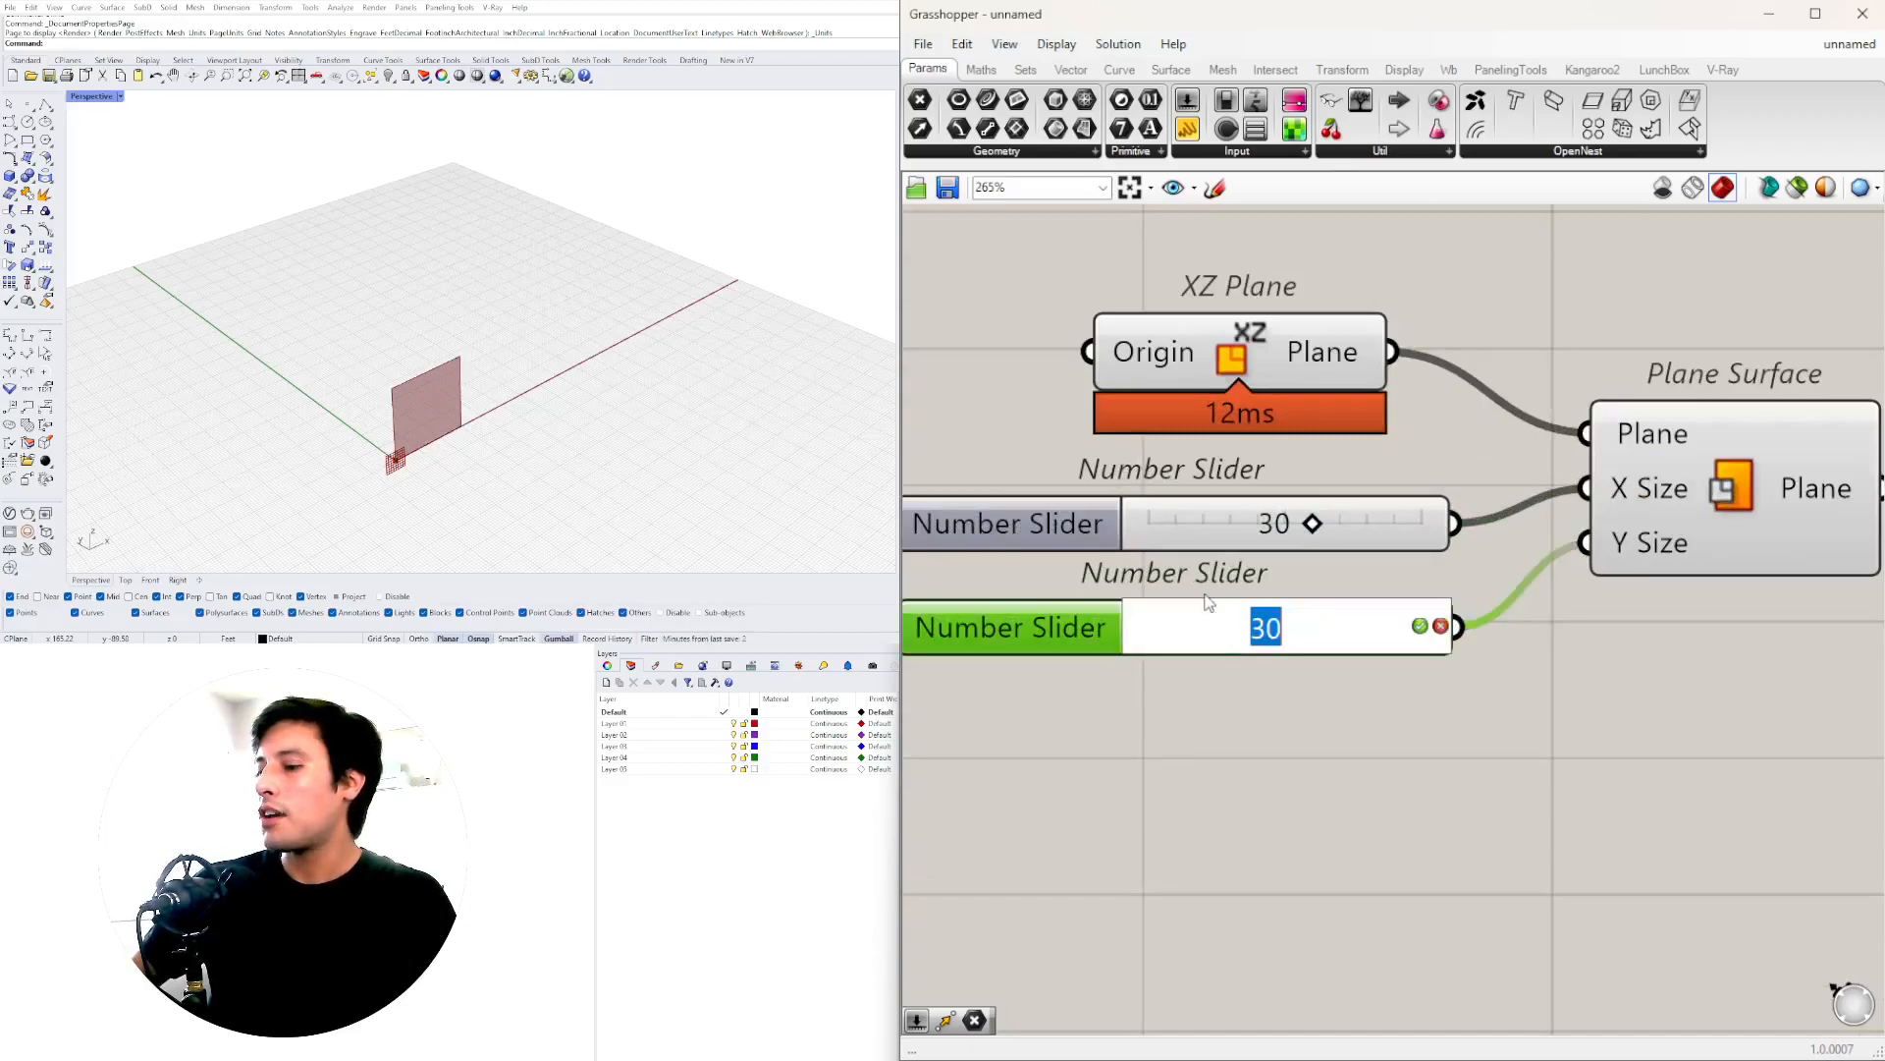
pyautogui.write('10')
pyautogui.press('Return')
pyautogui.keyDown('shift'); pyautogui.moveTo(435, 422); pyautogui.dragTo(368, 388, button='right'); pyautogui.keyUp('shift')
pyautogui.scroll(8, 472, 341)
pyautogui.scroll(4, 414, 322)
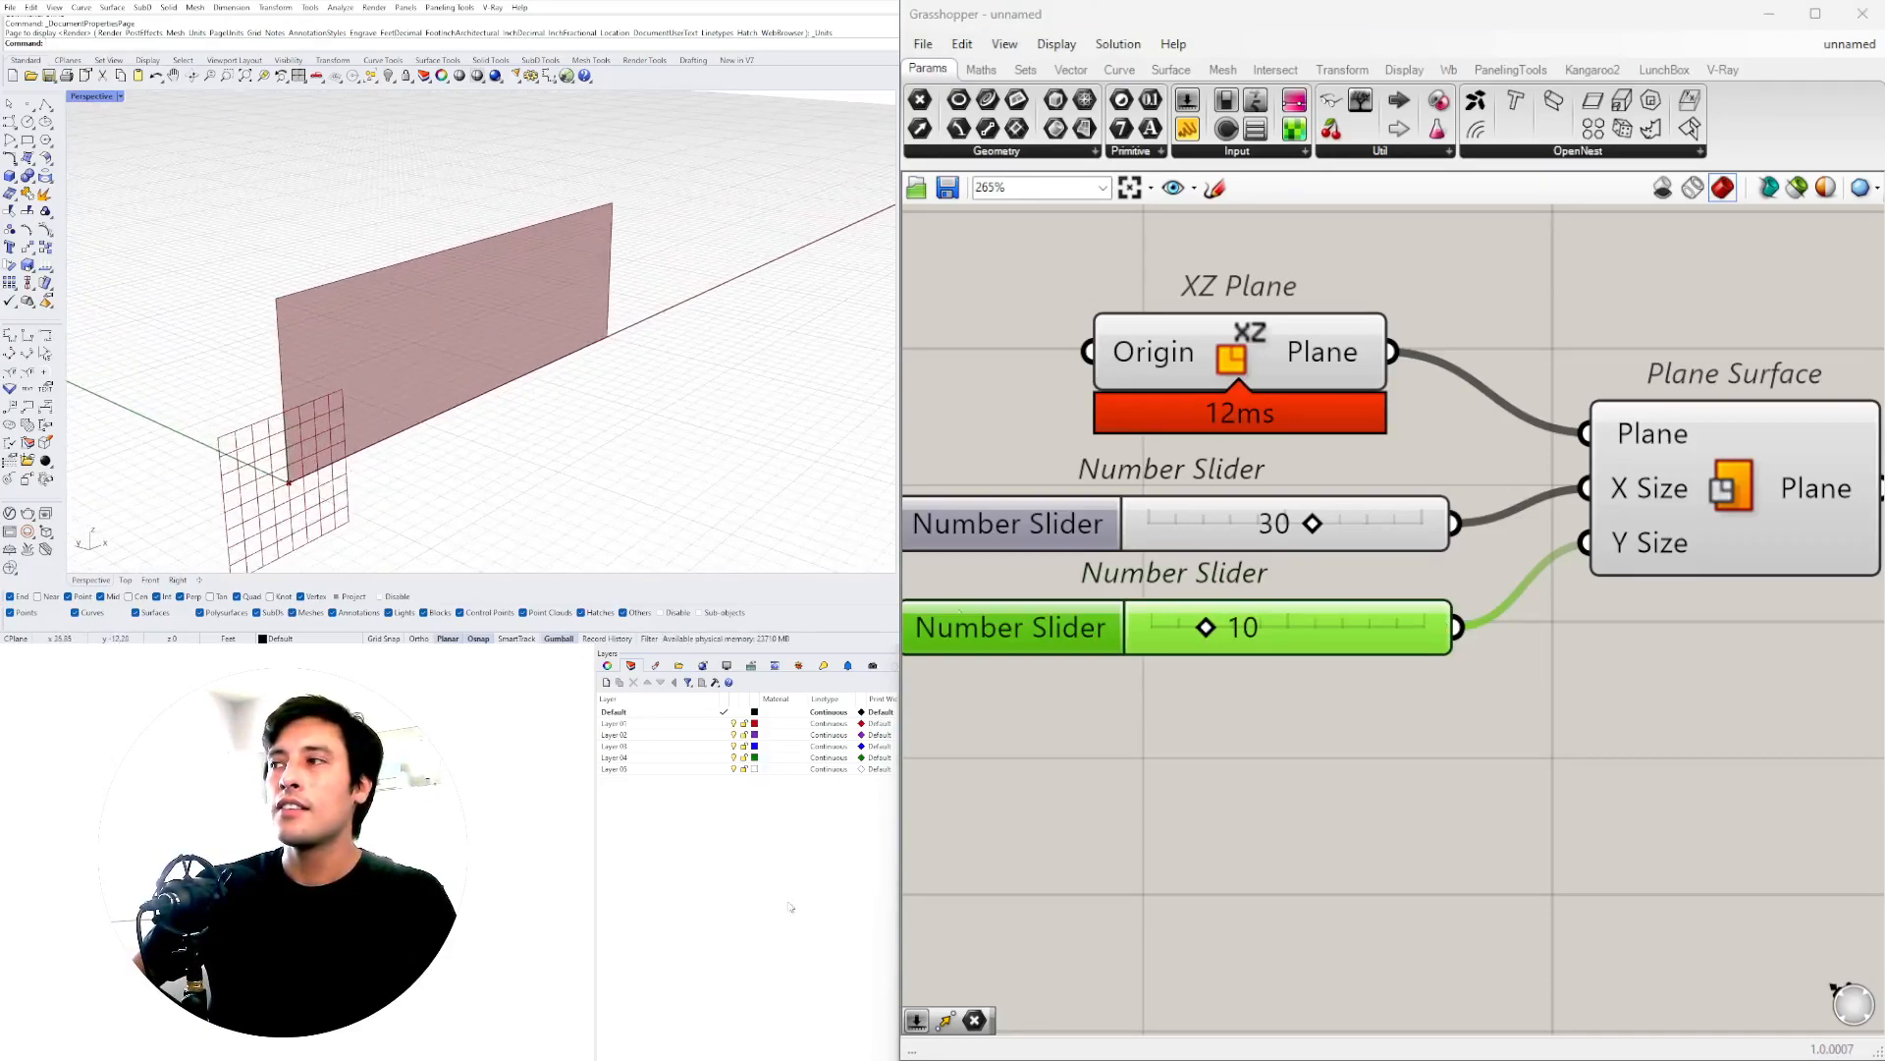
# - Move the Plane Surface component farther away from its input sliders on the canvas
pyautogui.scroll(-3, 1080, 658)
pyautogui.moveTo(1142, 611); pyautogui.dragTo(1337, 575)
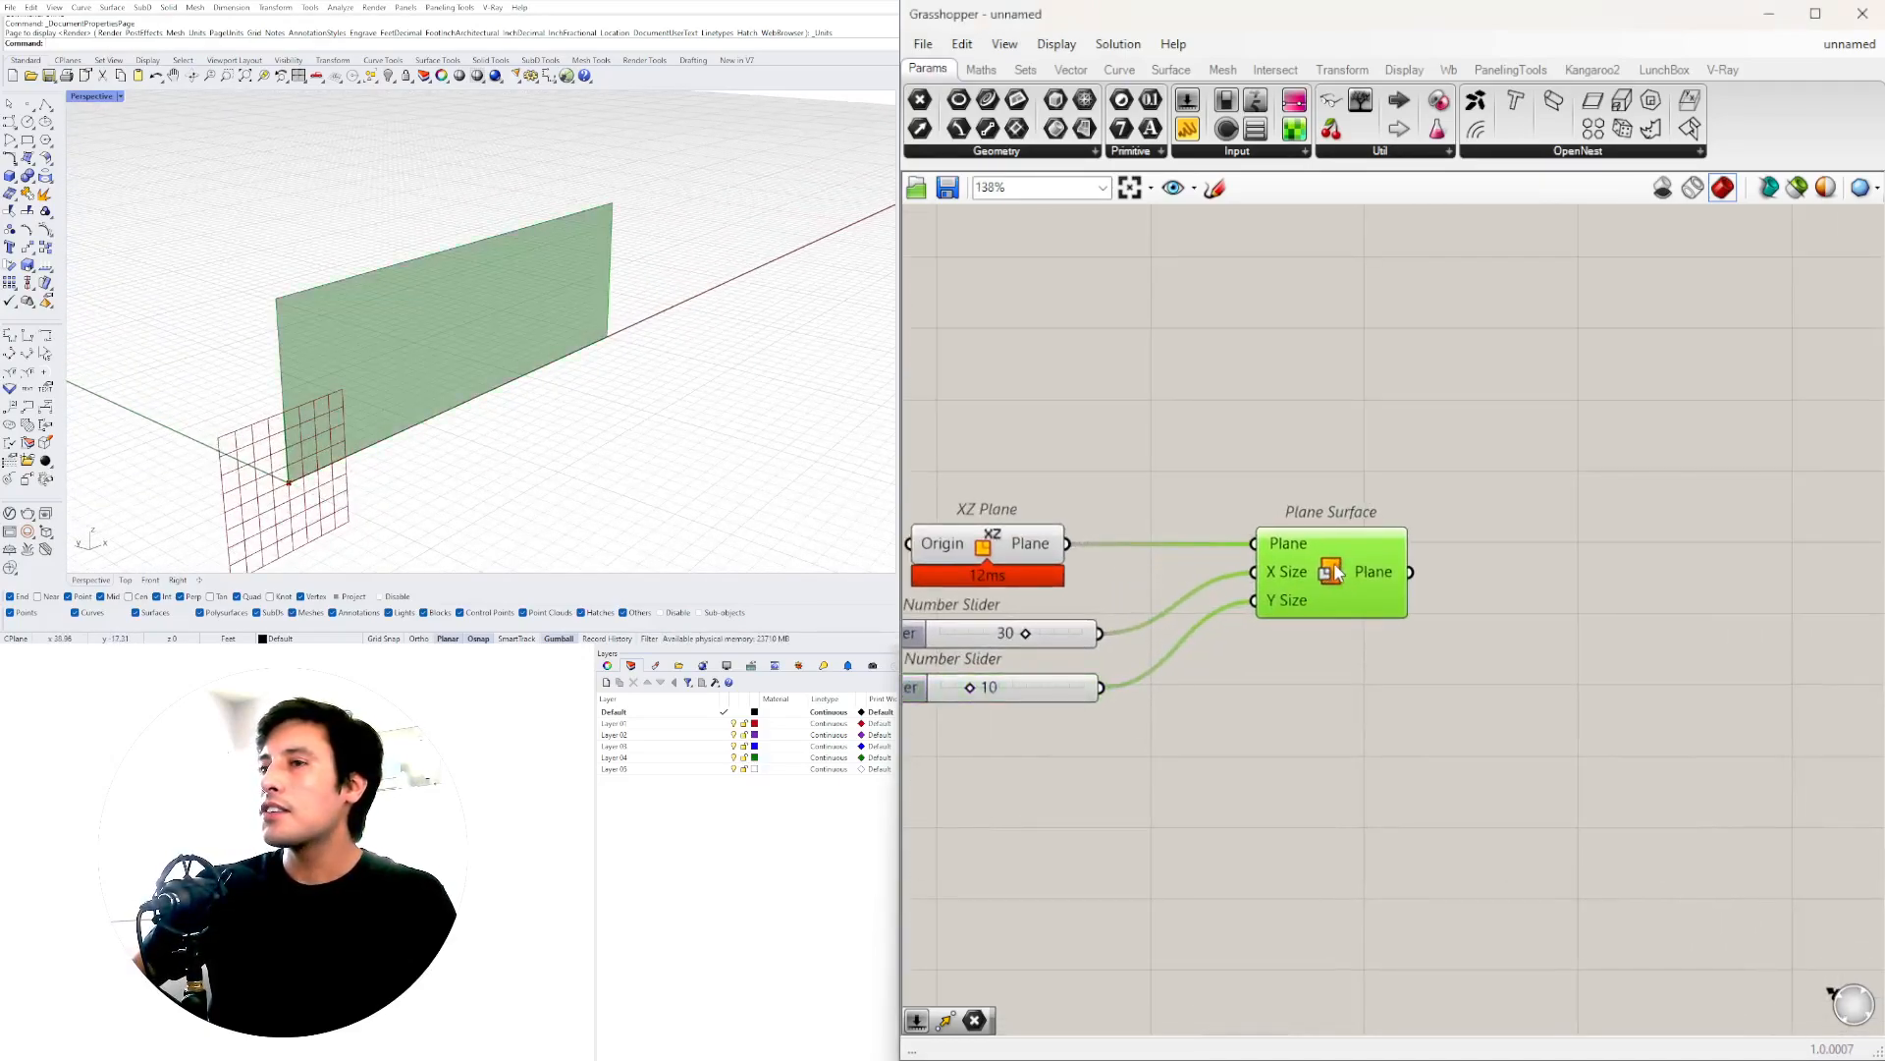
pyautogui.scroll(-4, 619, 363)
pyautogui.scroll(4, 572, 354)
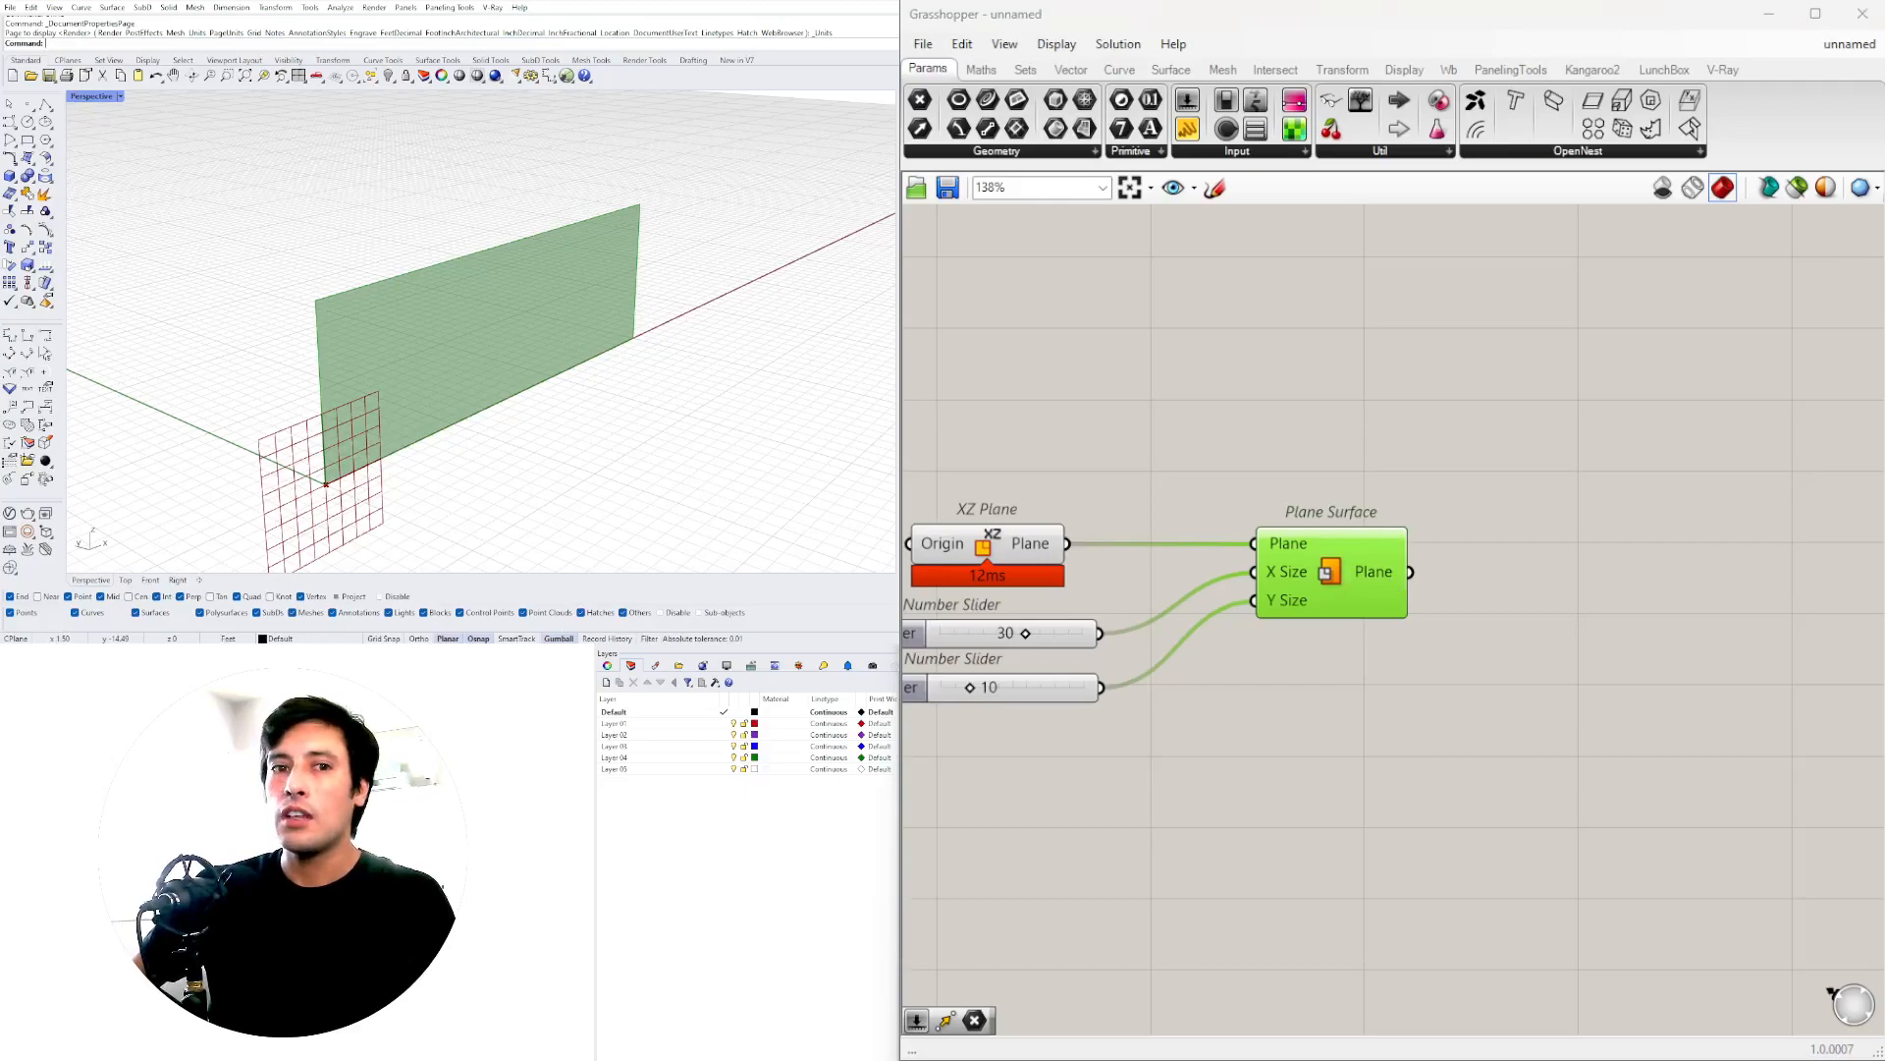
pyautogui.scroll(-2, 1528, 488)
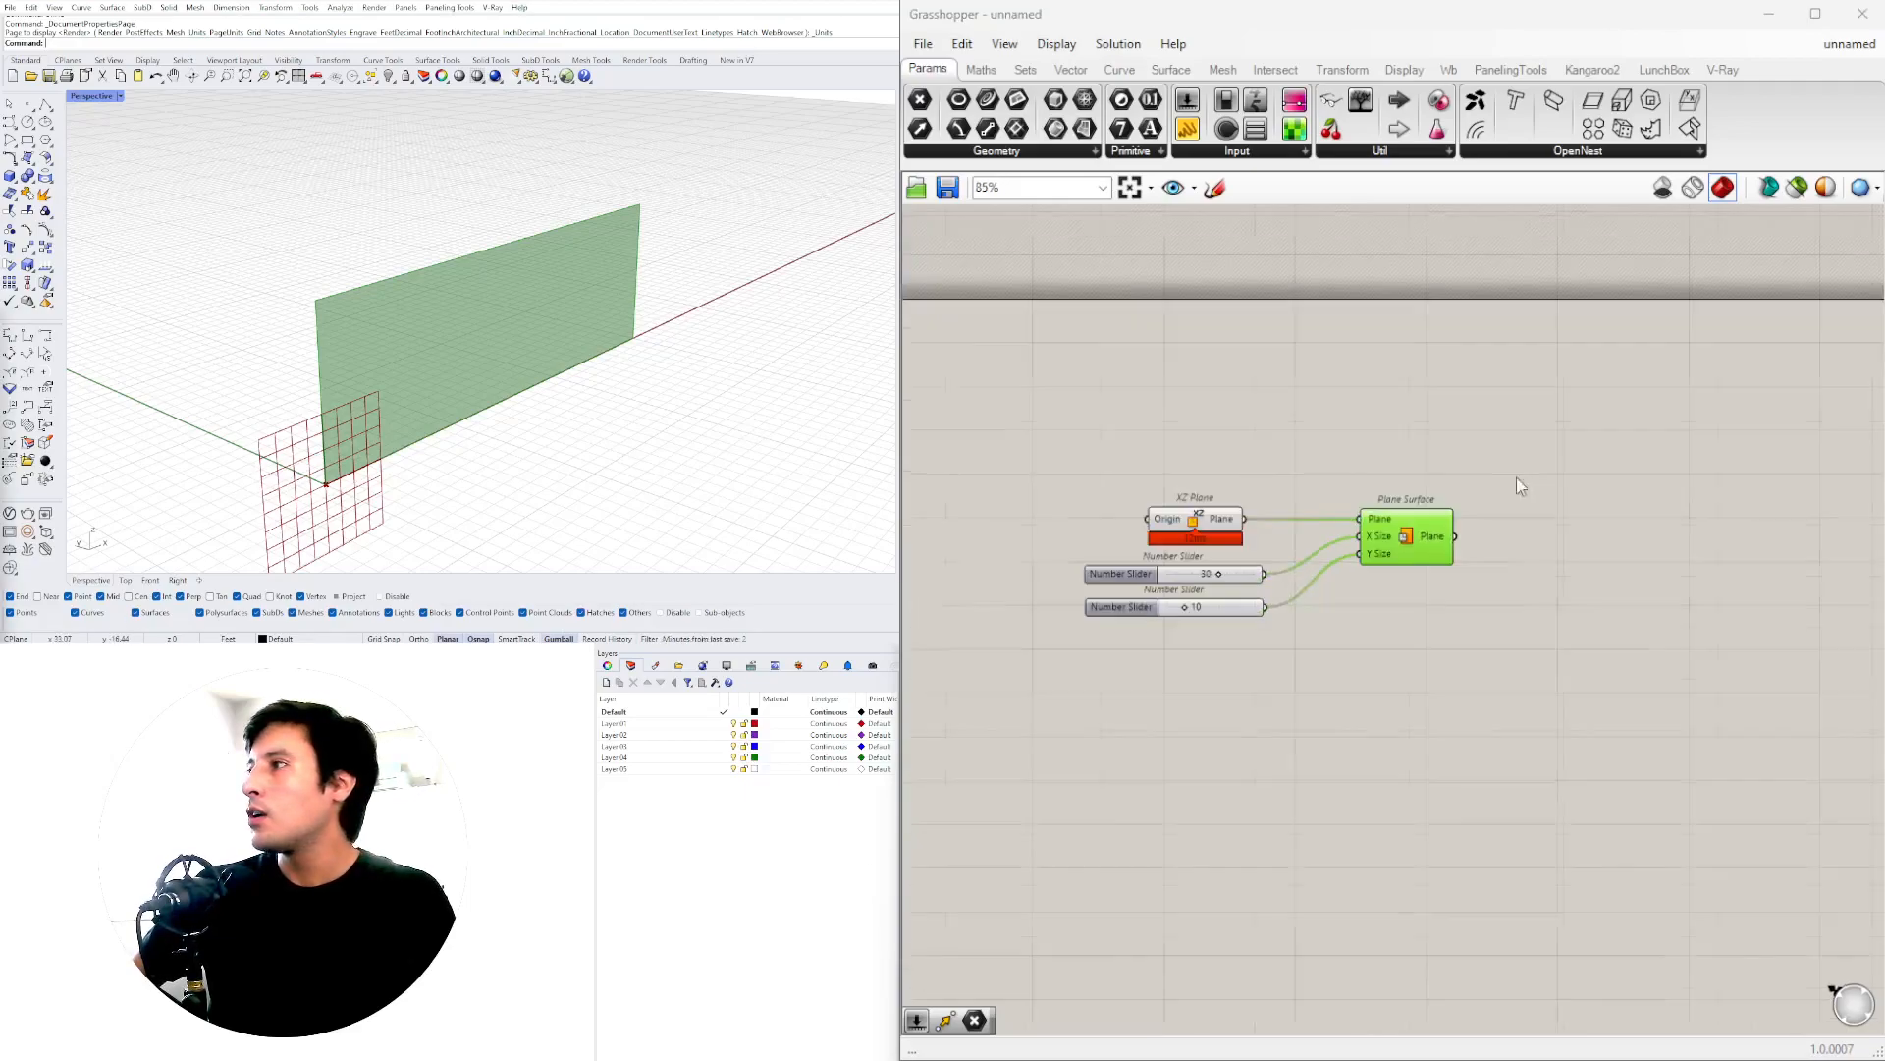
# - Add a Hexagonal grid component above Plane Surface and connect the XZ Plane output to its Plane input
pyautogui.click(1119, 70)
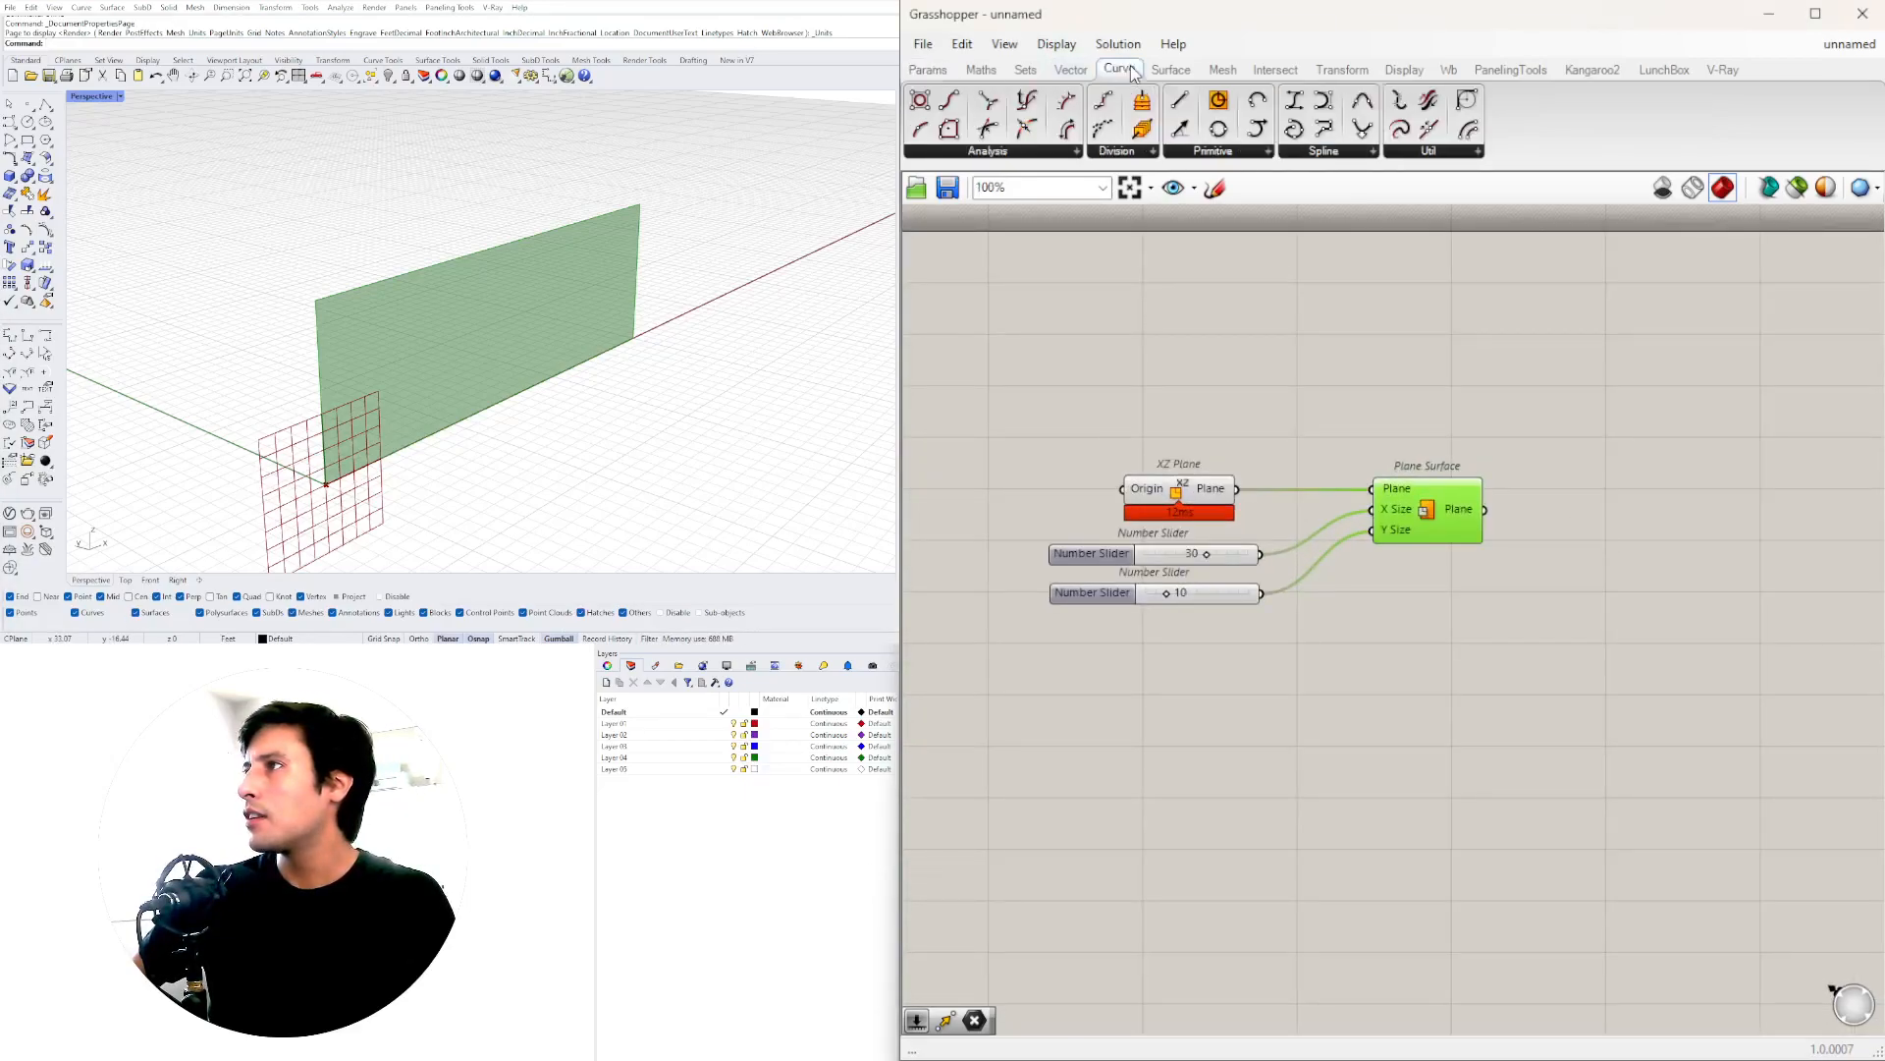
pyautogui.click(1171, 70)
pyautogui.scroll(-2, 1171, 73)
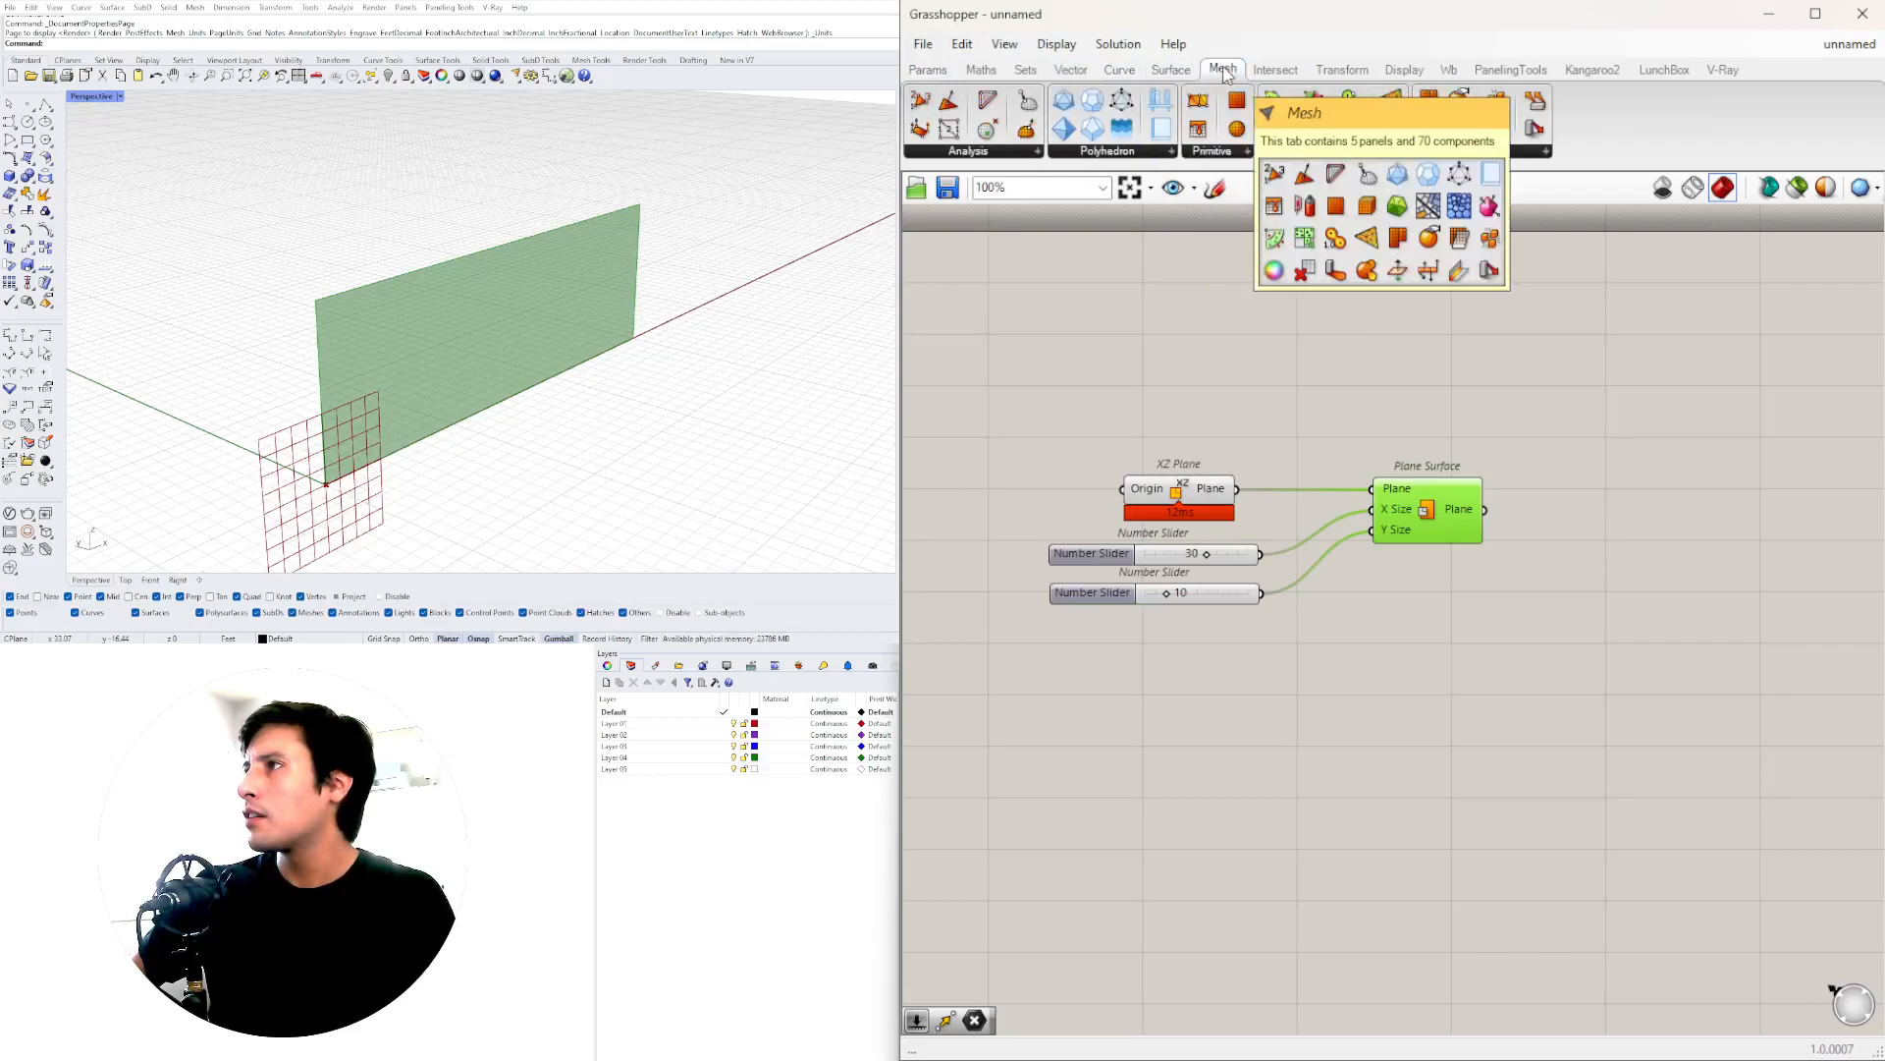
pyautogui.click(1071, 69)
pyautogui.click(1012, 151)
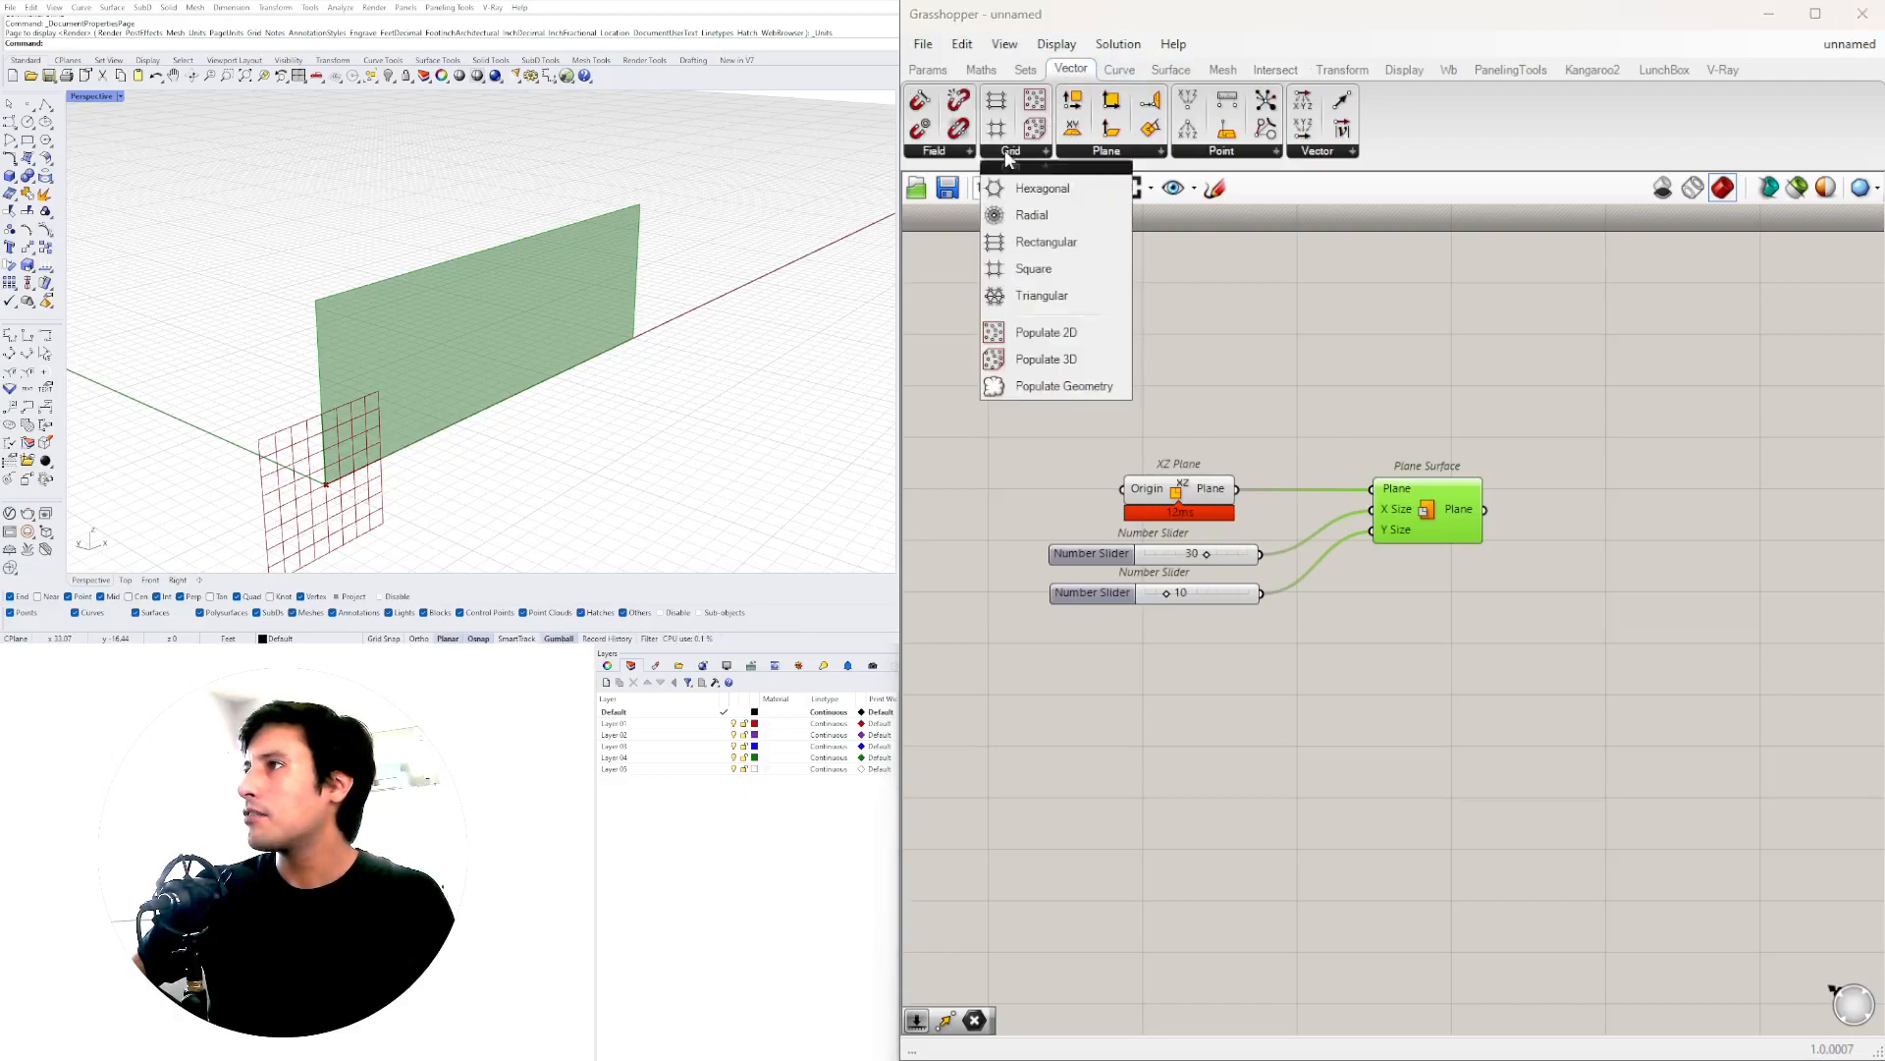
pyautogui.click(1024, 196)
pyautogui.click(1571, 413)
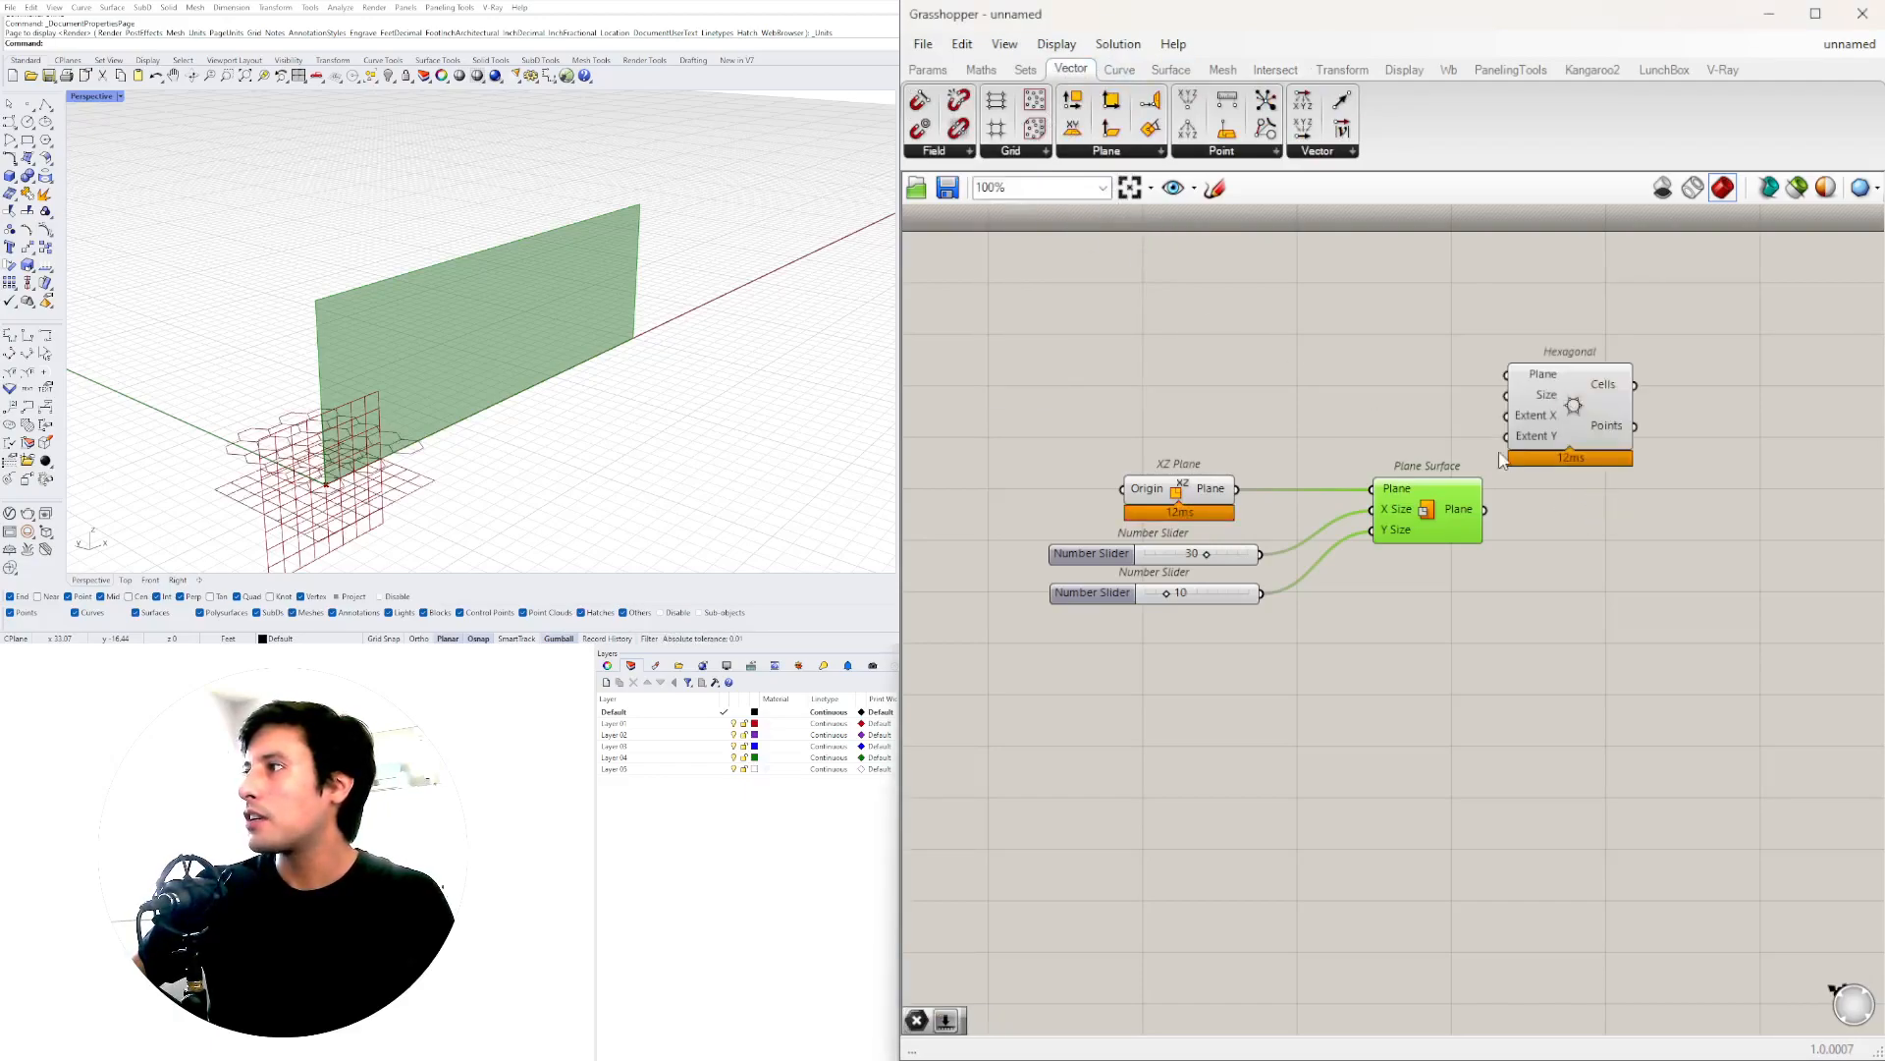
pyautogui.click(1221, 504)
pyautogui.moveTo(1236, 489); pyautogui.dragTo(1511, 356)
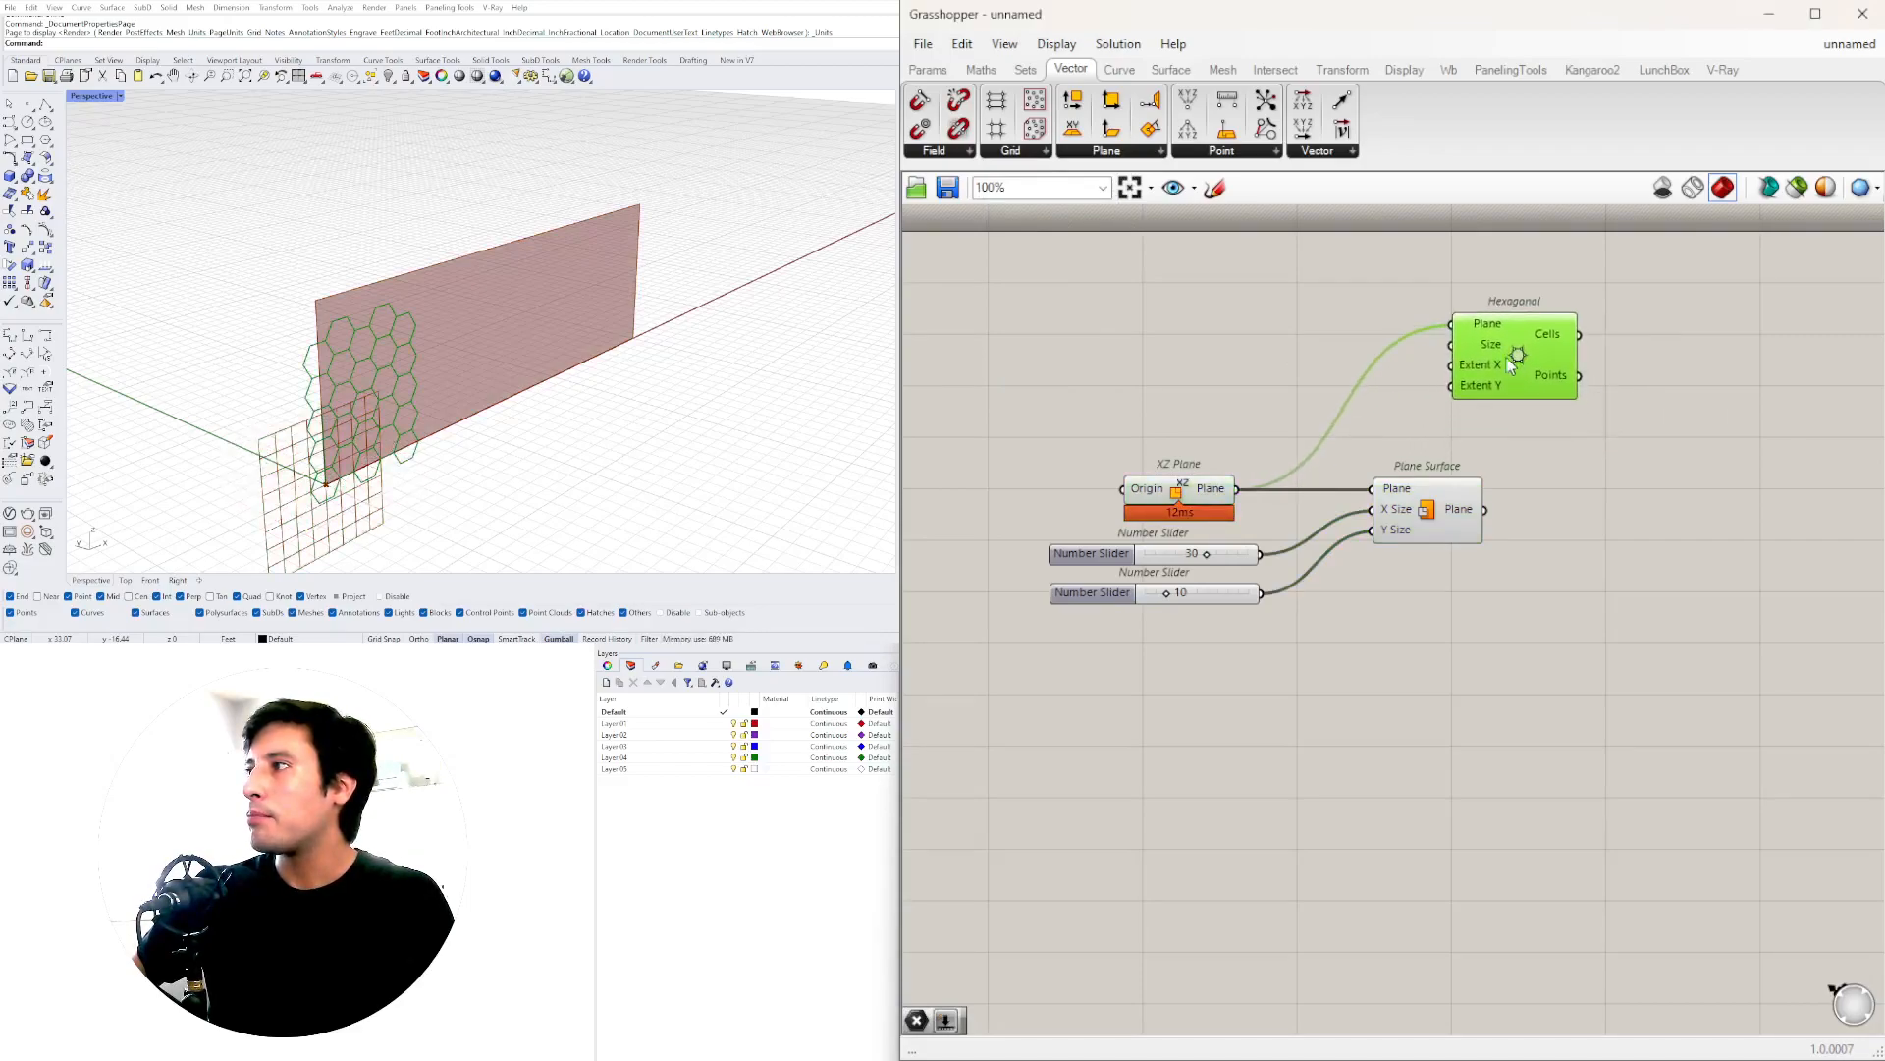
# - Add a number slider with a value of 15 and try connecting it to the Hexagonal component's Size input
pyautogui.doubleClick(1225, 336)
pyautogui.write('15')
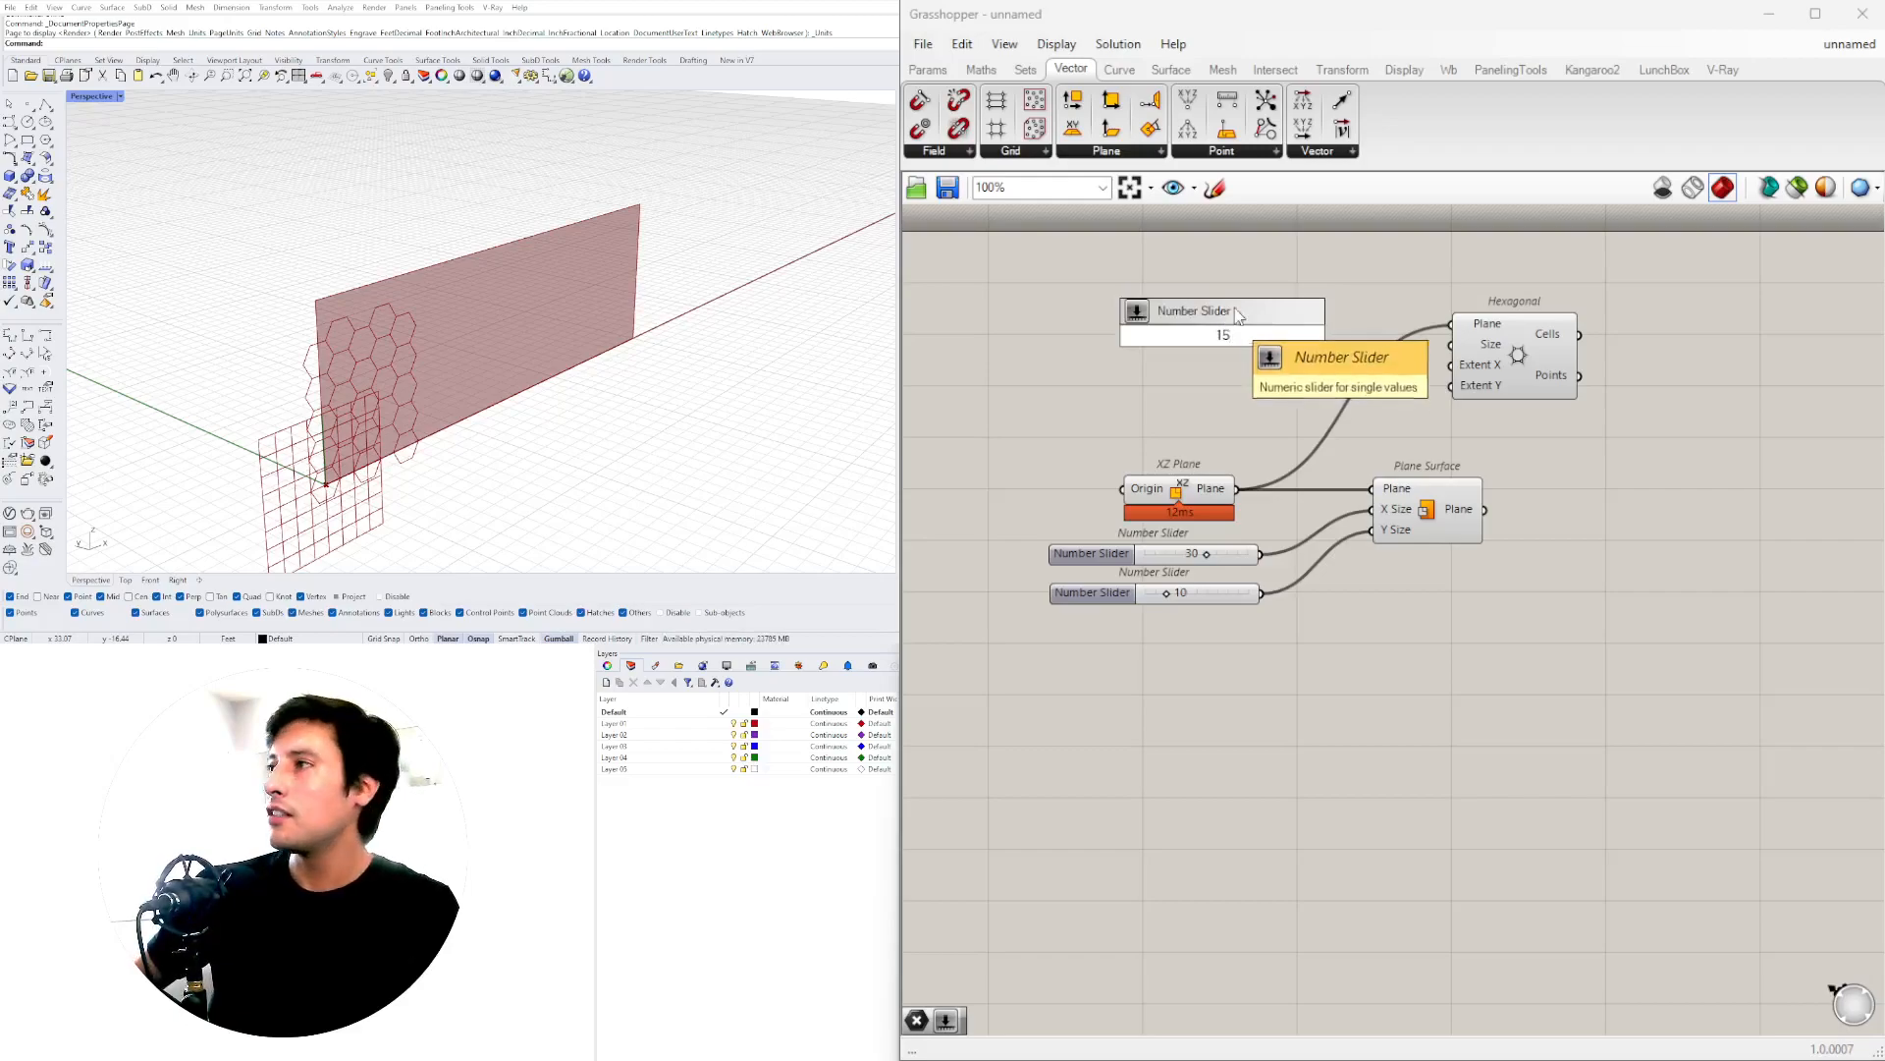
pyautogui.press('Return')
pyautogui.moveTo(1330, 336); pyautogui.dragTo(1449, 344)
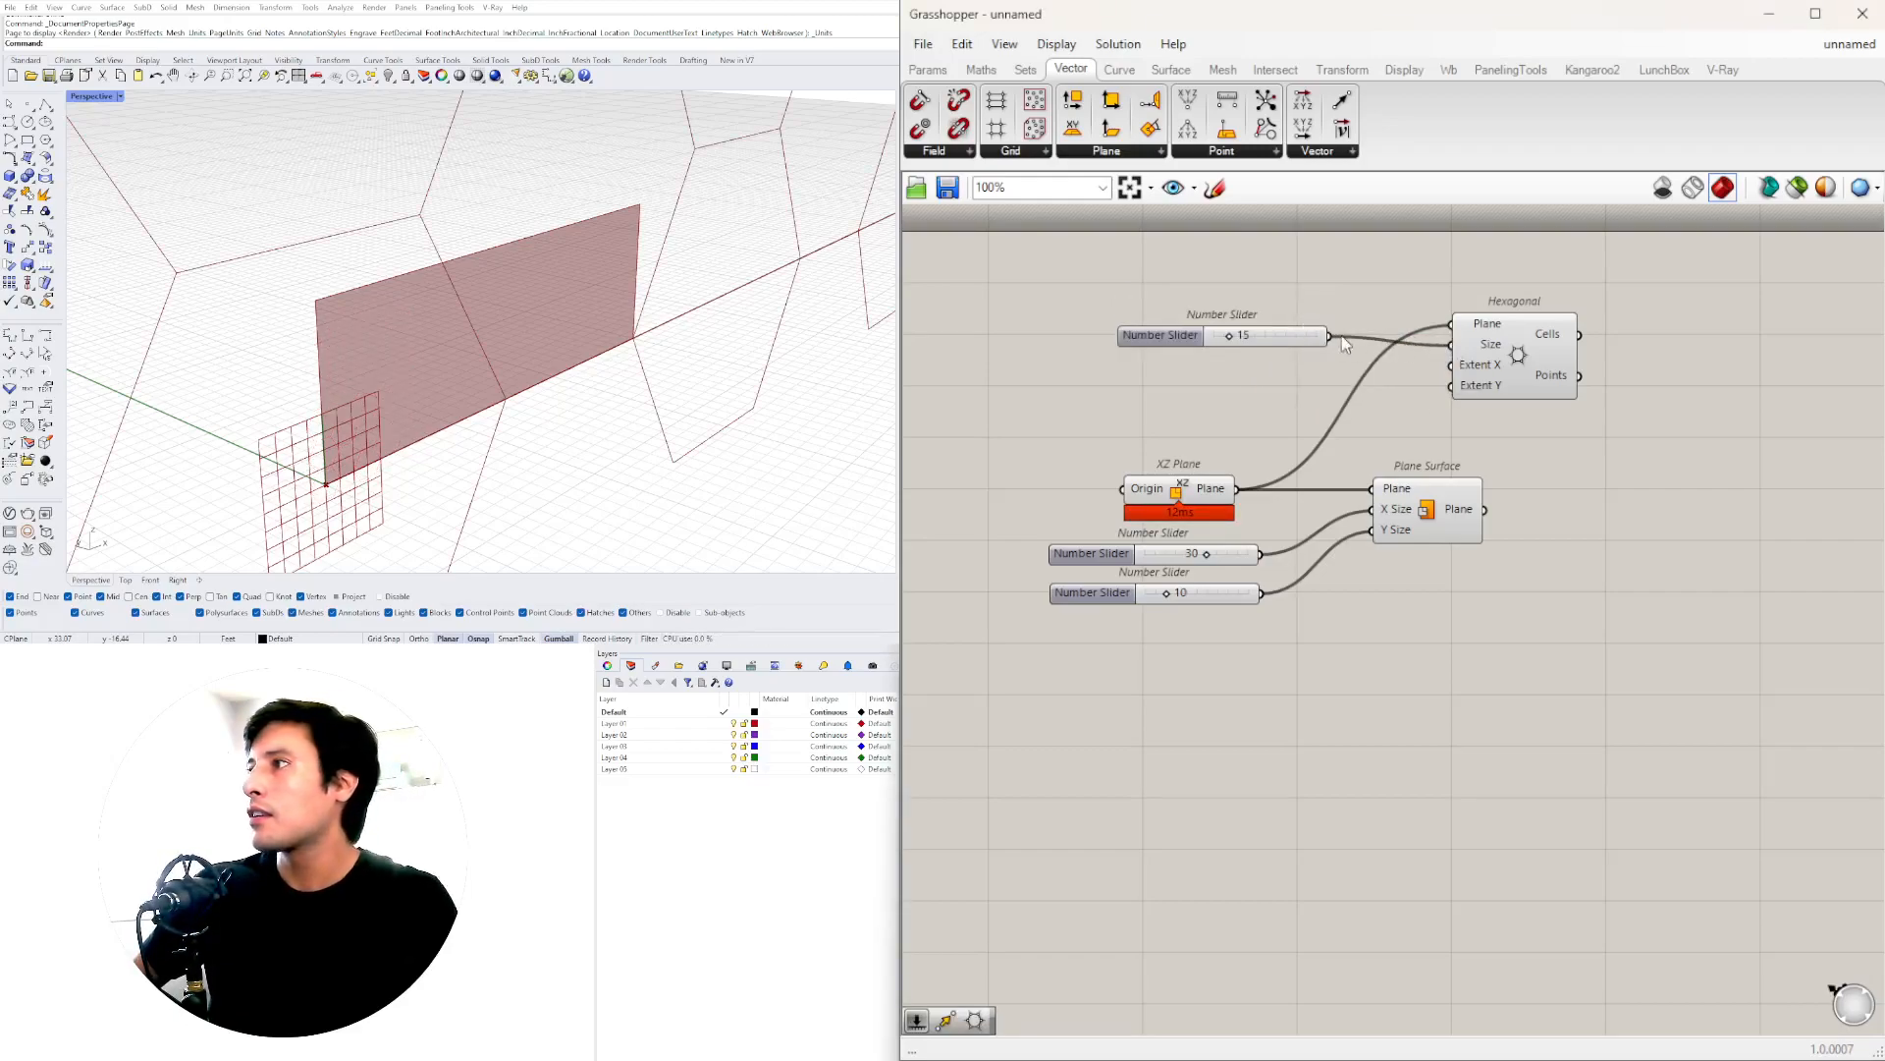
pyautogui.hotkey('ctrl', 'z')
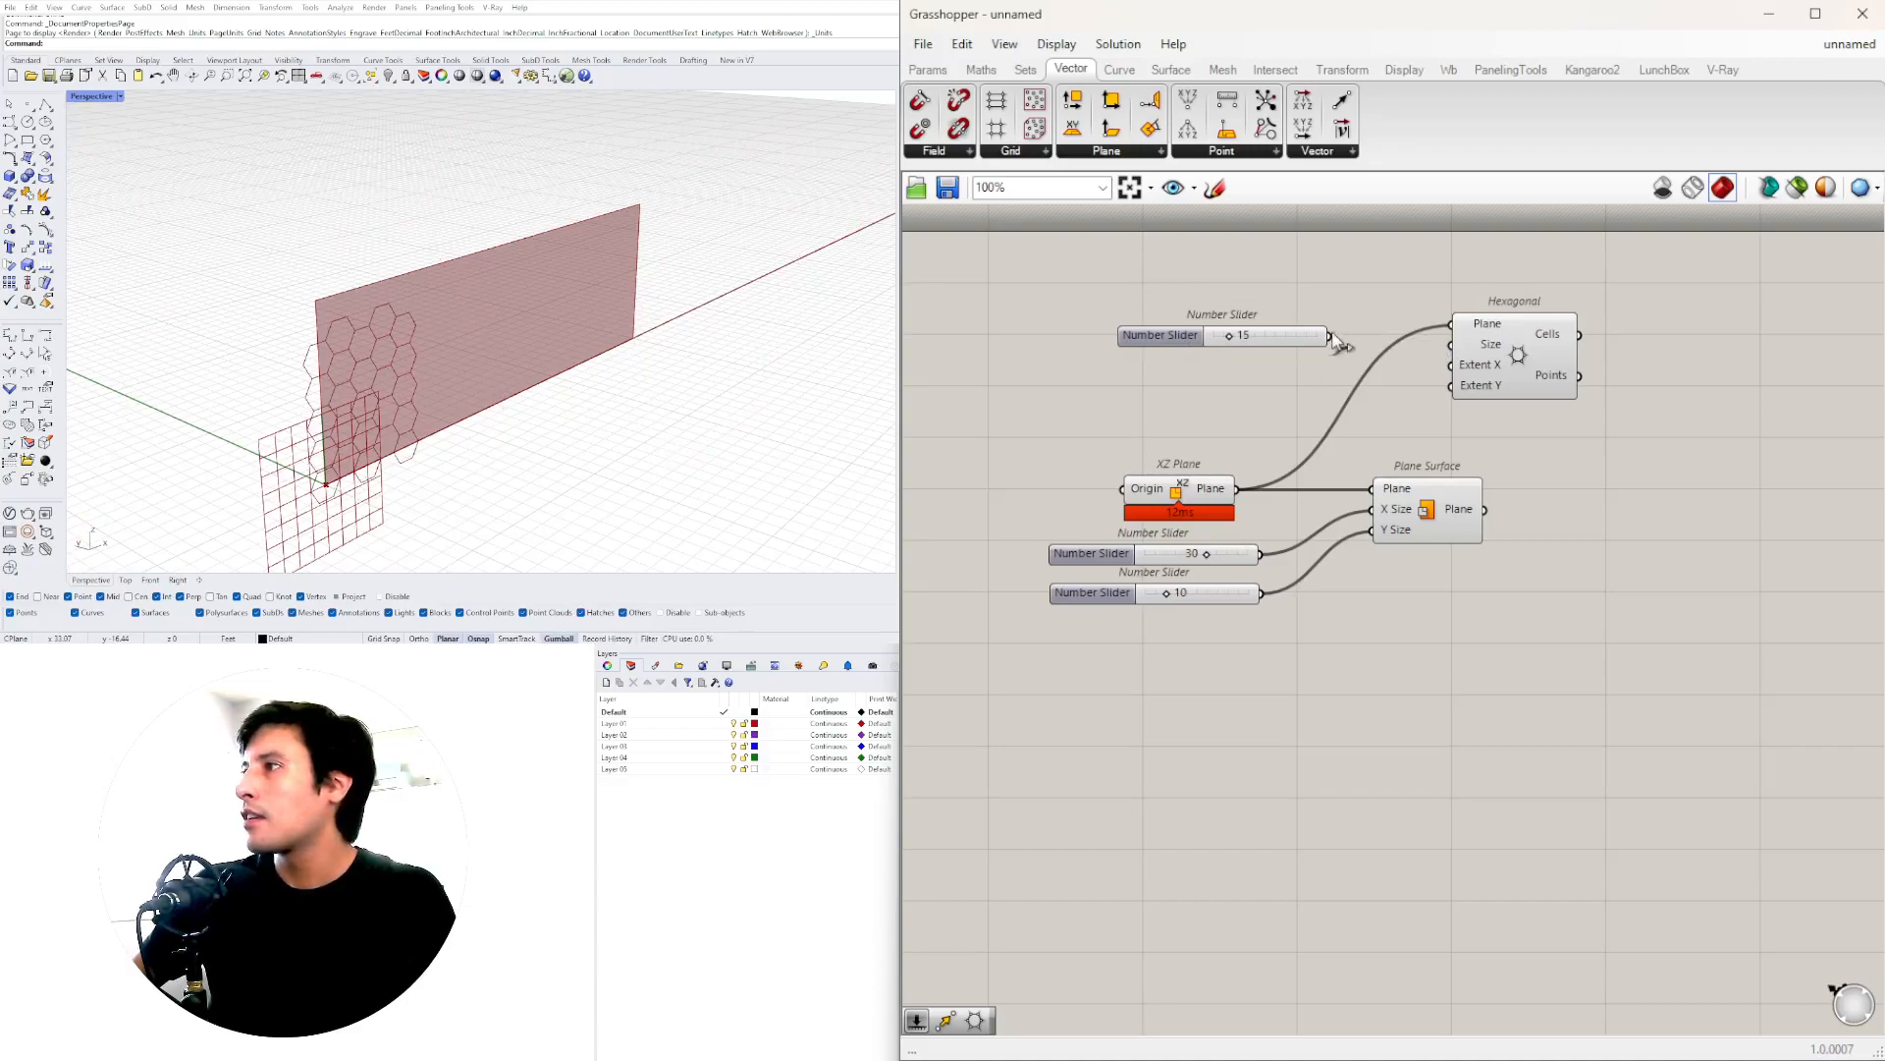
# - Set the new slider to 1 and connect it to the Hexagonal component's Size input
pyautogui.scroll(2, 1339, 330)
pyautogui.click(1266, 354)
pyautogui.moveTo(1266, 347); pyautogui.dragTo(1151, 345)
pyautogui.moveTo(1340, 346); pyautogui.dragTo(1556, 352)
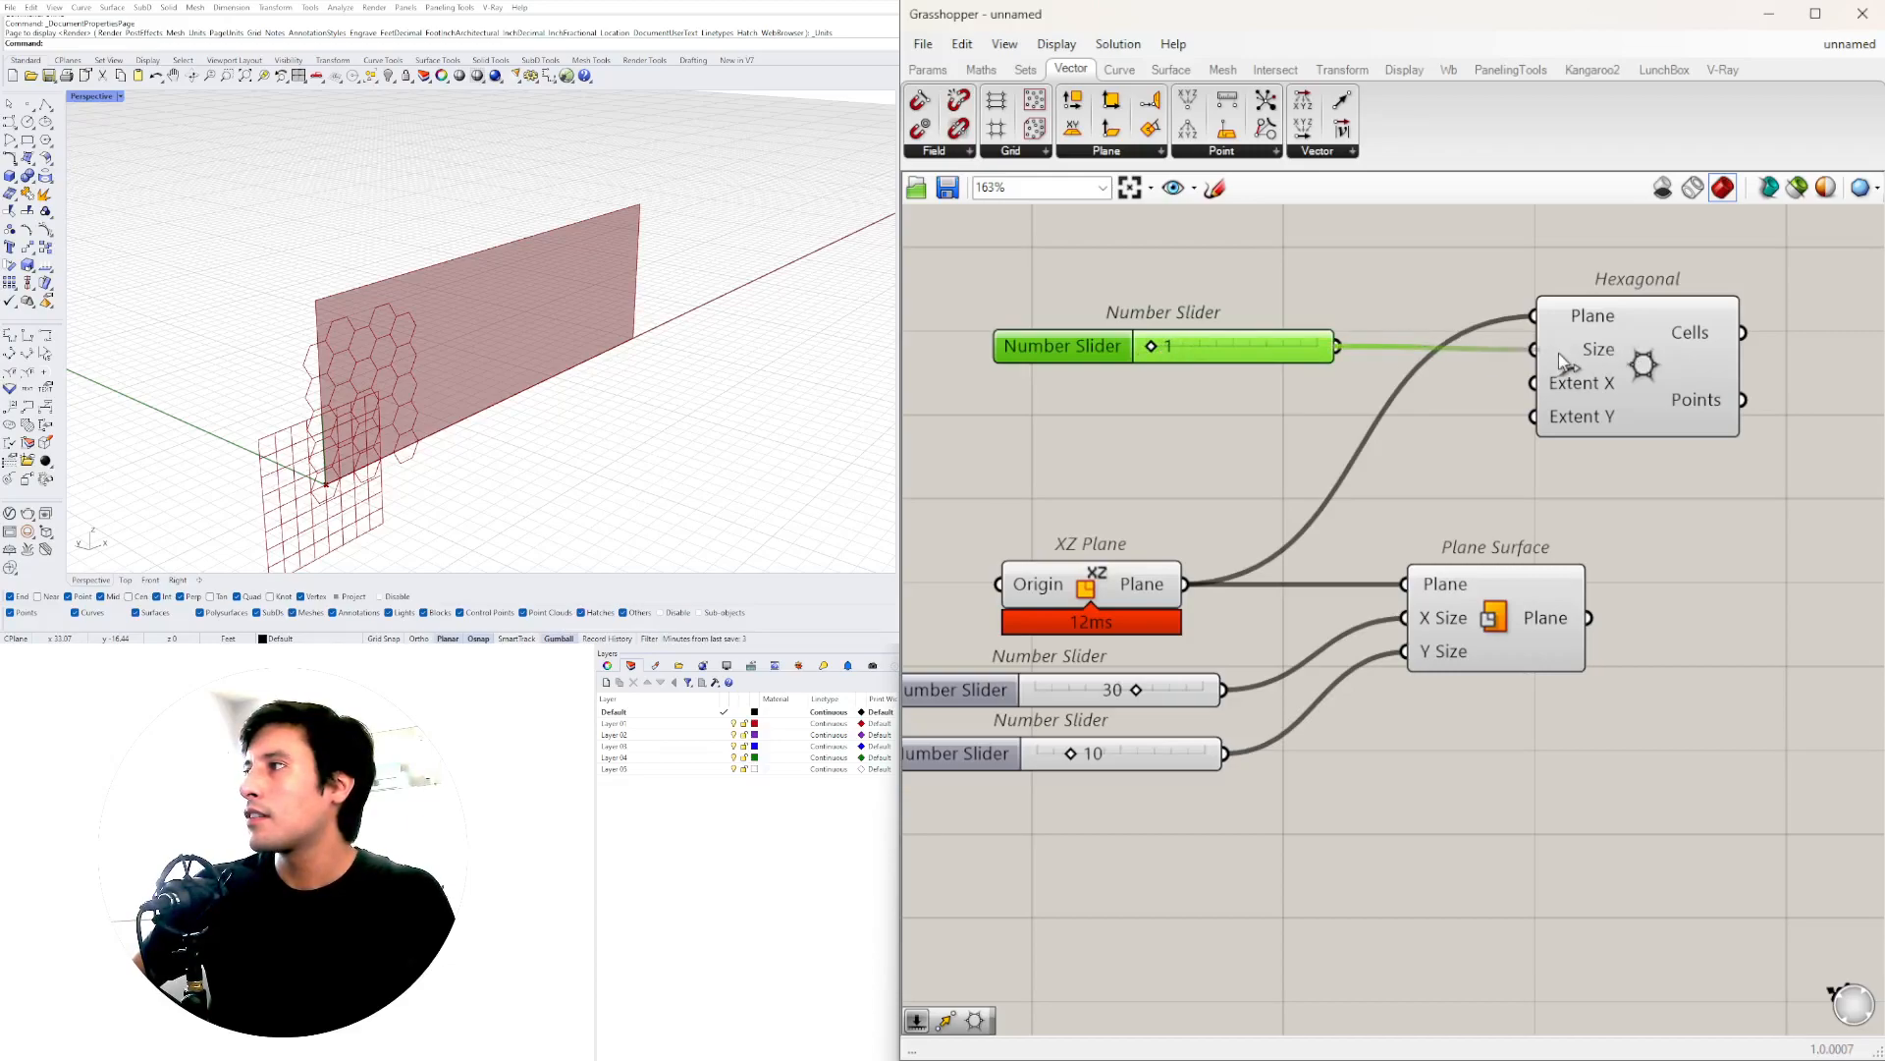
# - Duplicate the Size slider at value 2, connect the copy to the Hexagonal component's Extent X input and set it to 12
pyautogui.scroll(3, 1129, 348)
pyautogui.moveTo(1191, 339); pyautogui.dragTo(1134, 397)
pyautogui.scroll(-3, 1191, 352)
pyautogui.moveTo(1415, 393); pyautogui.dragTo(1625, 400)
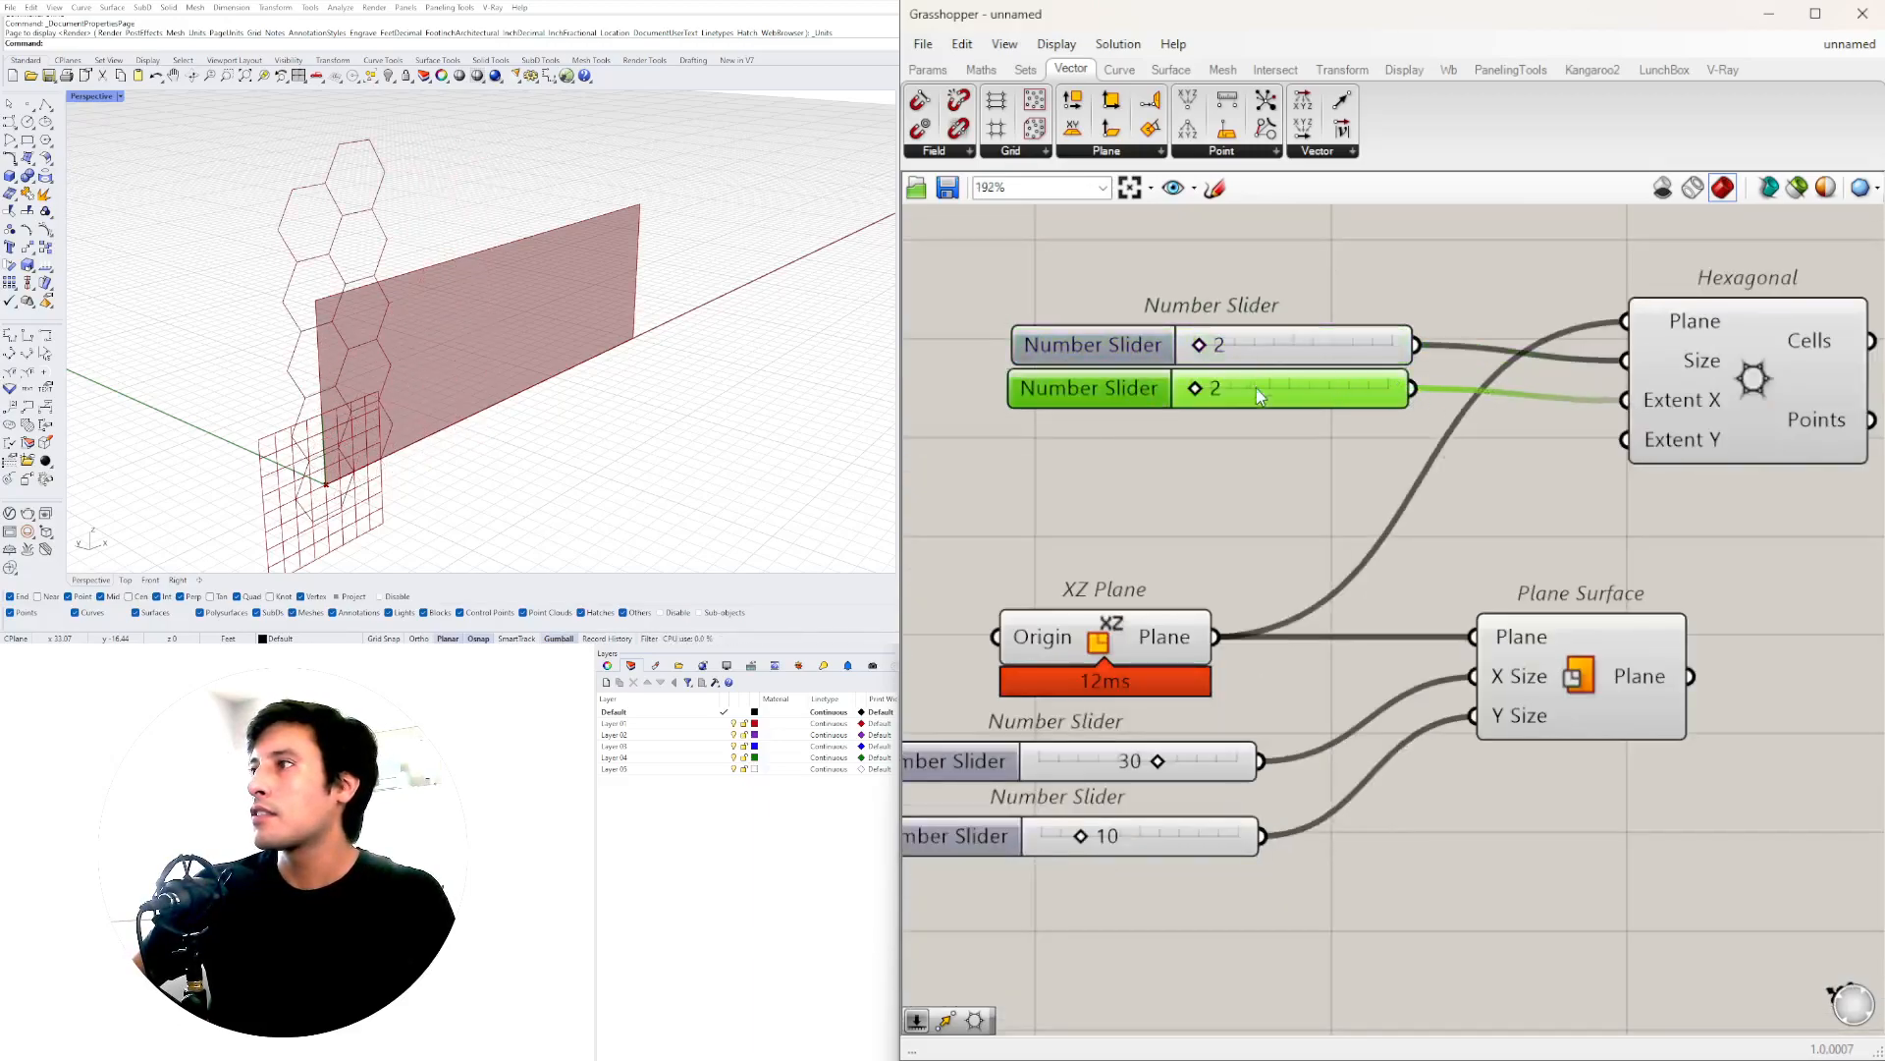
pyautogui.scroll(2, 1208, 406)
pyautogui.moveTo(1200, 430); pyautogui.dragTo(1222, 438)
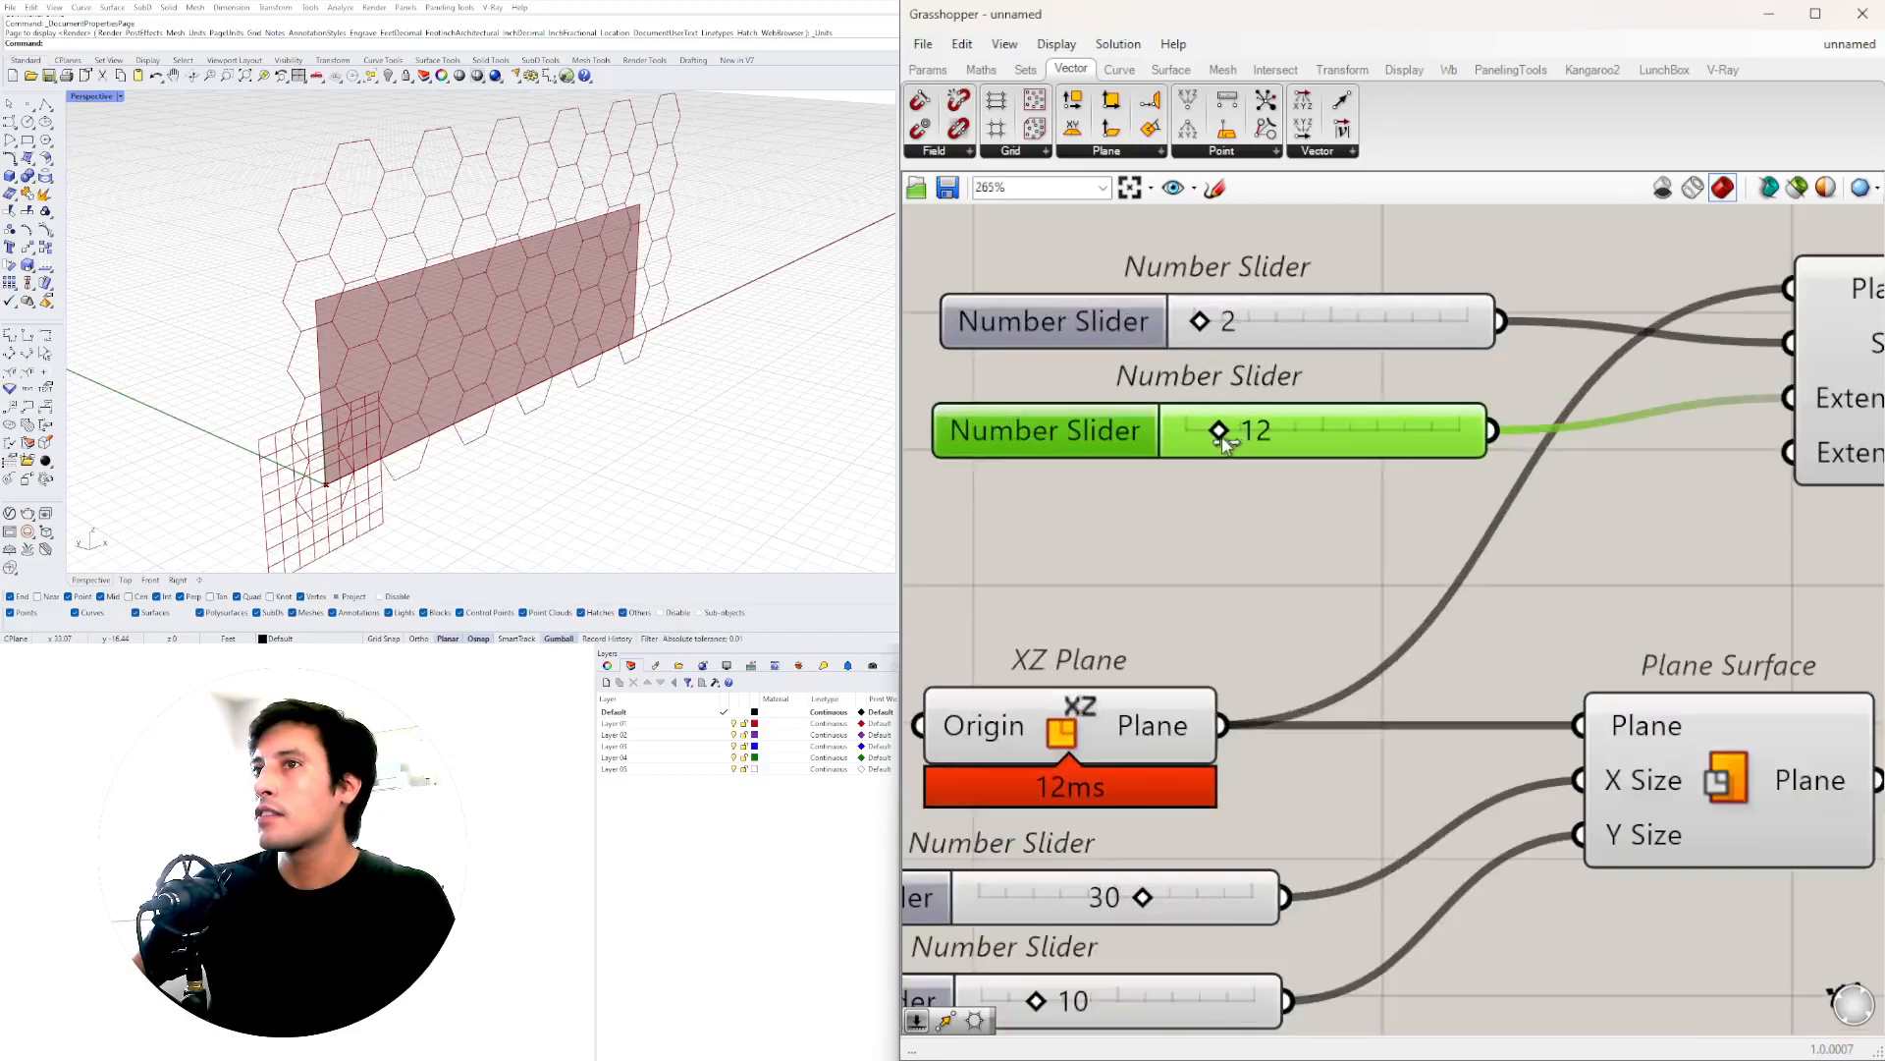
pyautogui.scroll(-2, 1169, 408)
# - Switch the Size slider's rounding to floating-point numbers with three digits and set its value to 1.249
pyautogui.scroll(5, 1217, 337)
pyautogui.doubleClick(1076, 359)
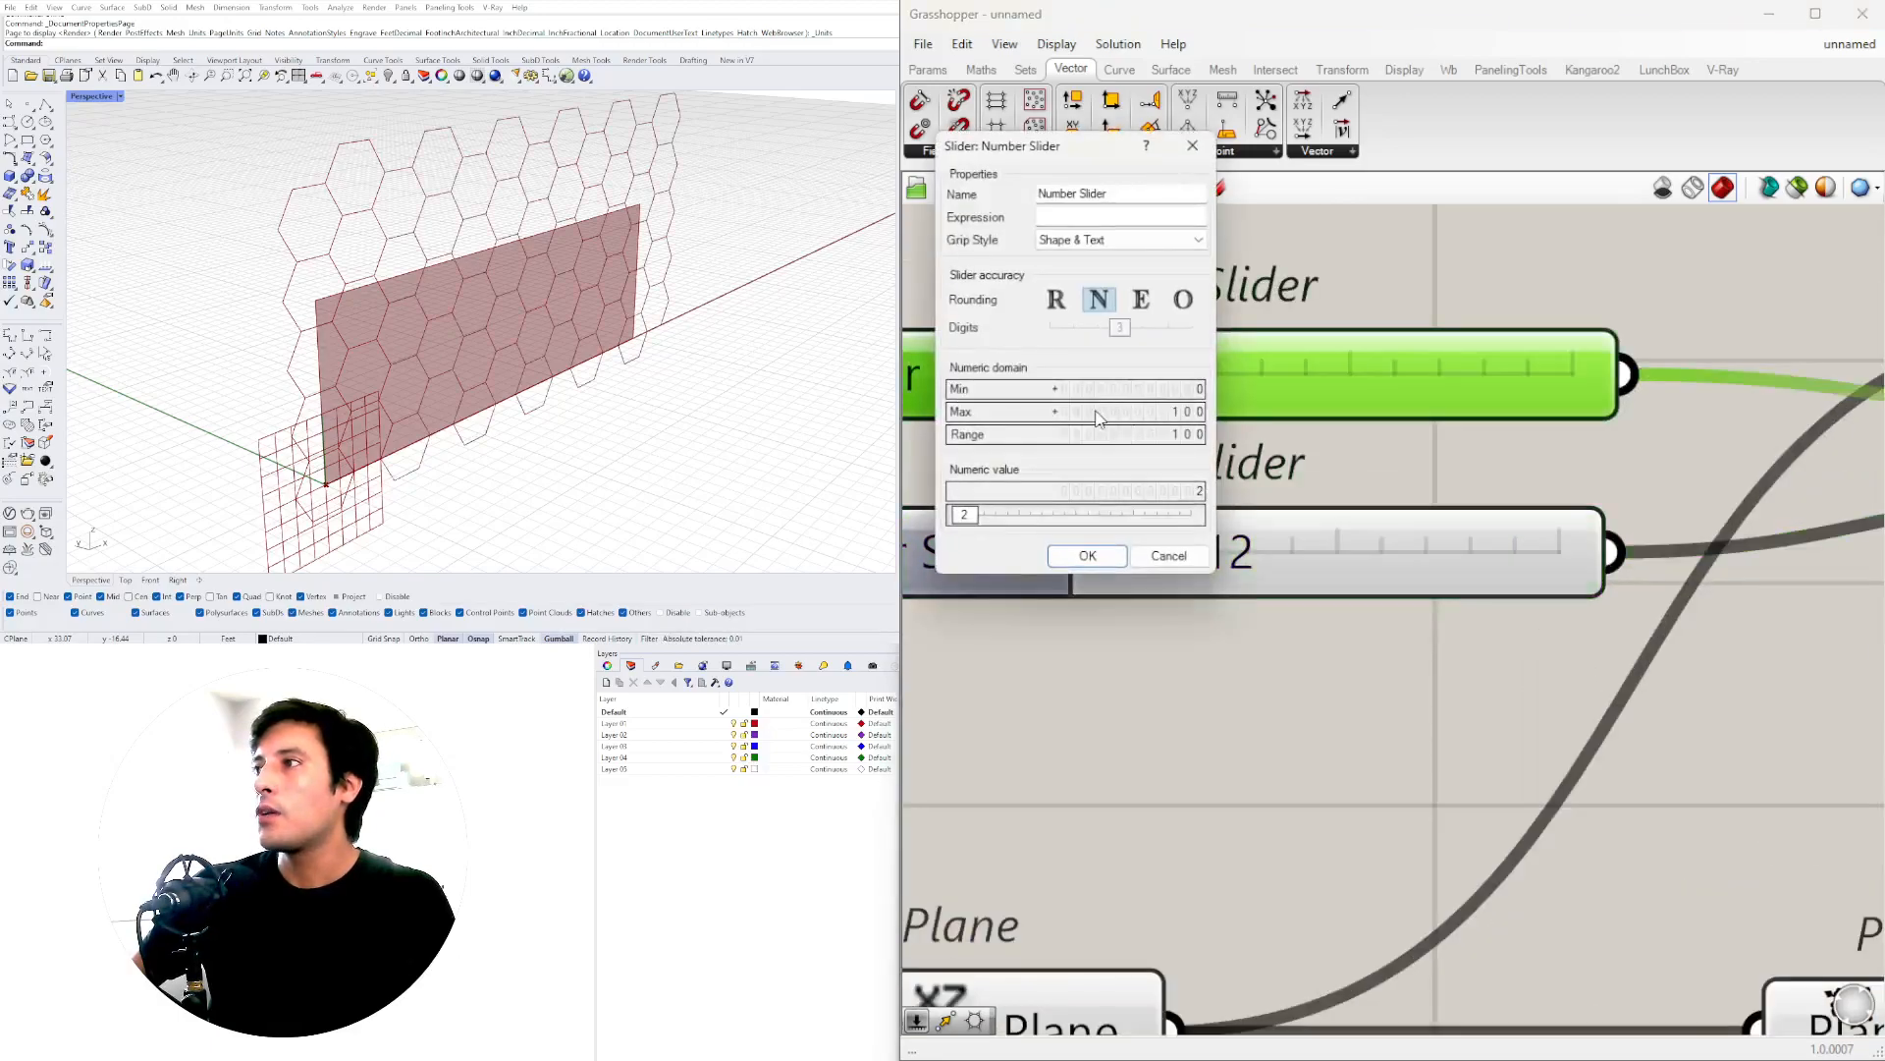
pyautogui.click(1056, 299)
pyautogui.click(1087, 556)
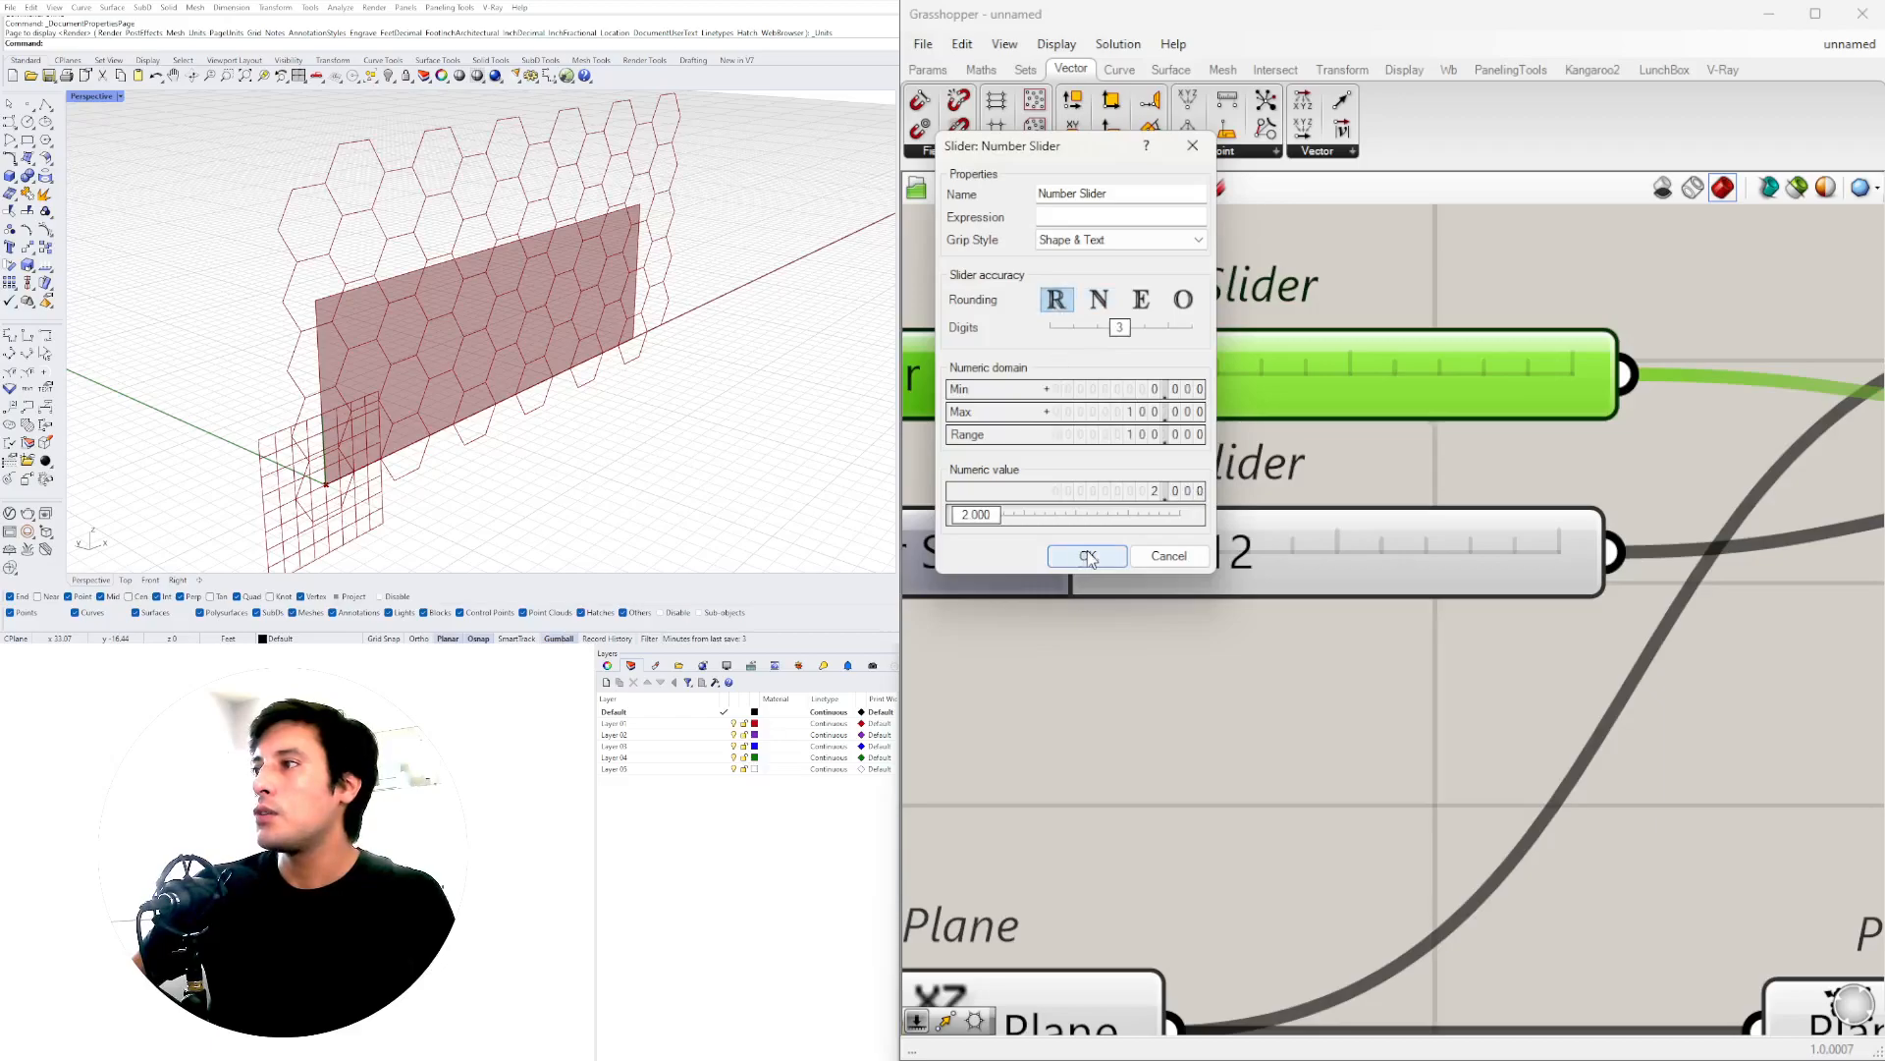
pyautogui.scroll(4, 1202, 437)
pyautogui.scroll(4, 1202, 437)
pyautogui.moveTo(1263, 446); pyautogui.dragTo(1260, 472)
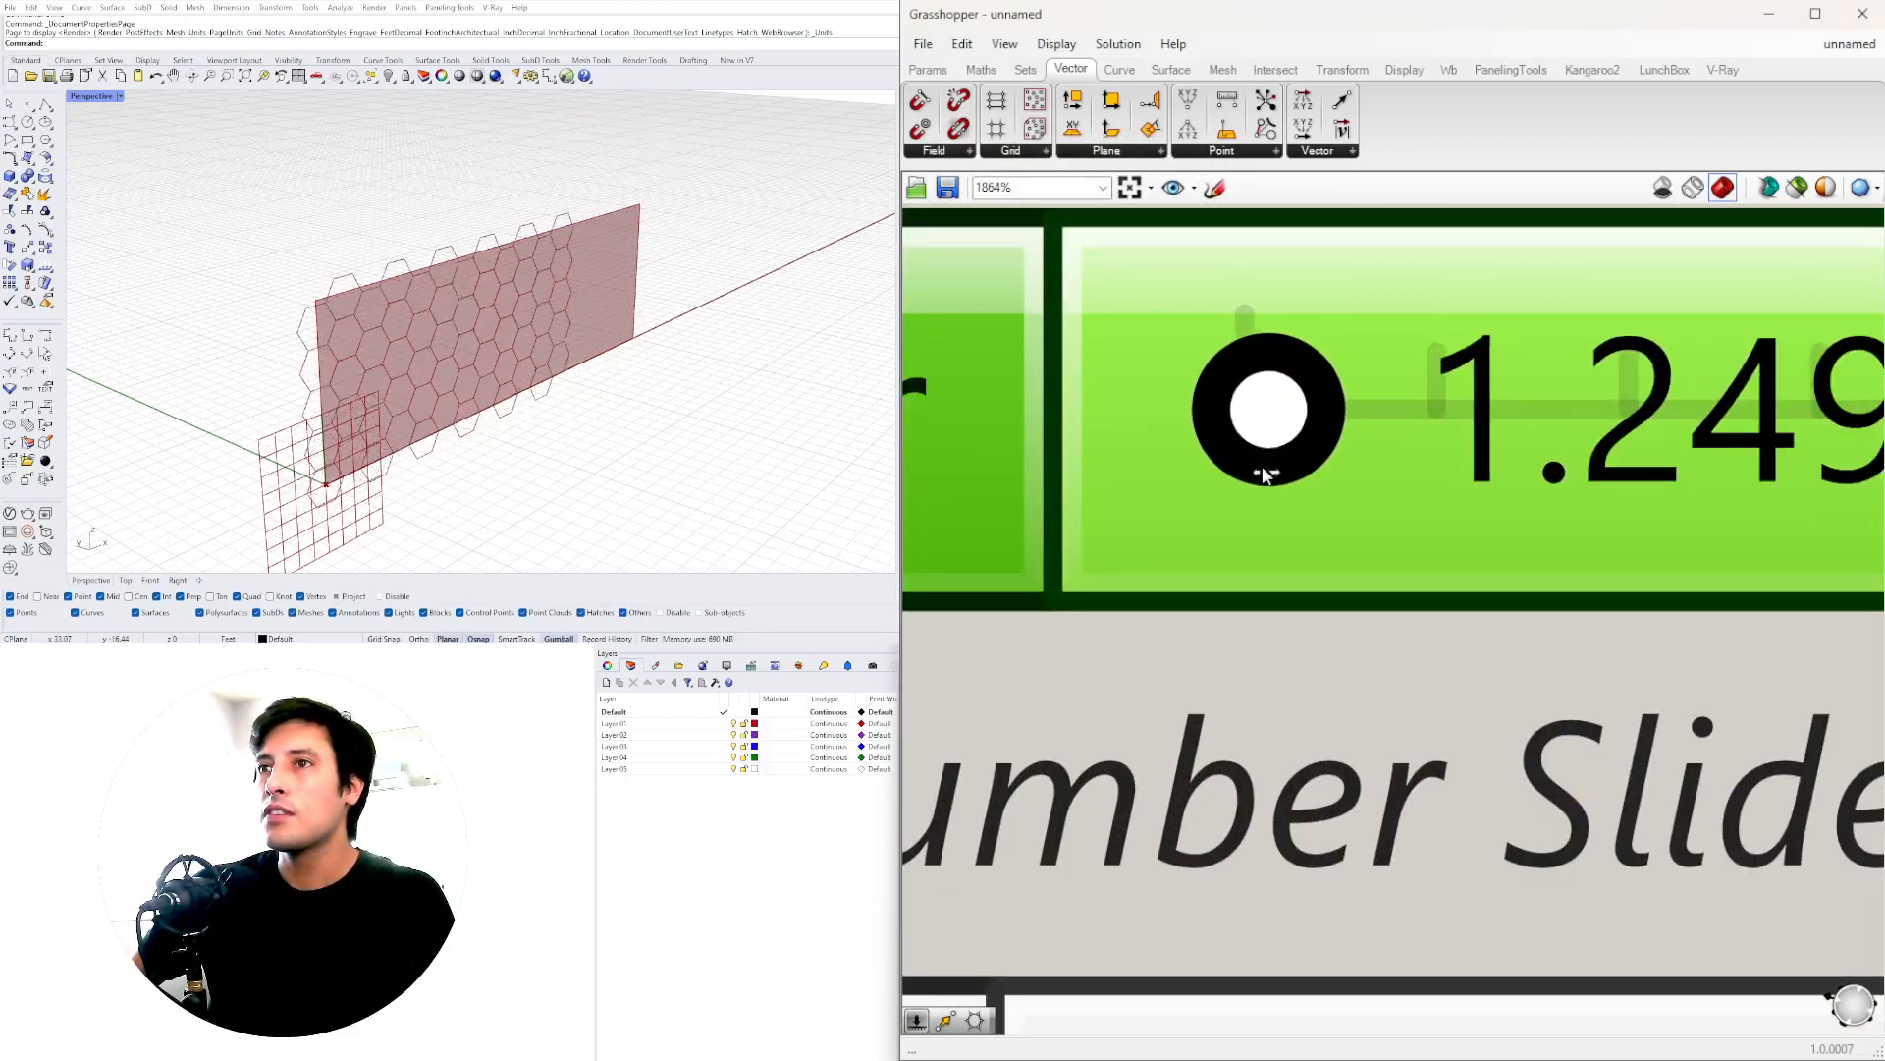
# - Set the slider feeding the Hexagonal component's Extent X input to 17
pyautogui.scroll(-3, 1260, 475)
pyautogui.scroll(-6, 1345, 633)
pyautogui.scroll(4, 1342, 614)
pyautogui.moveTo(1341, 614); pyautogui.dragTo(1386, 615)
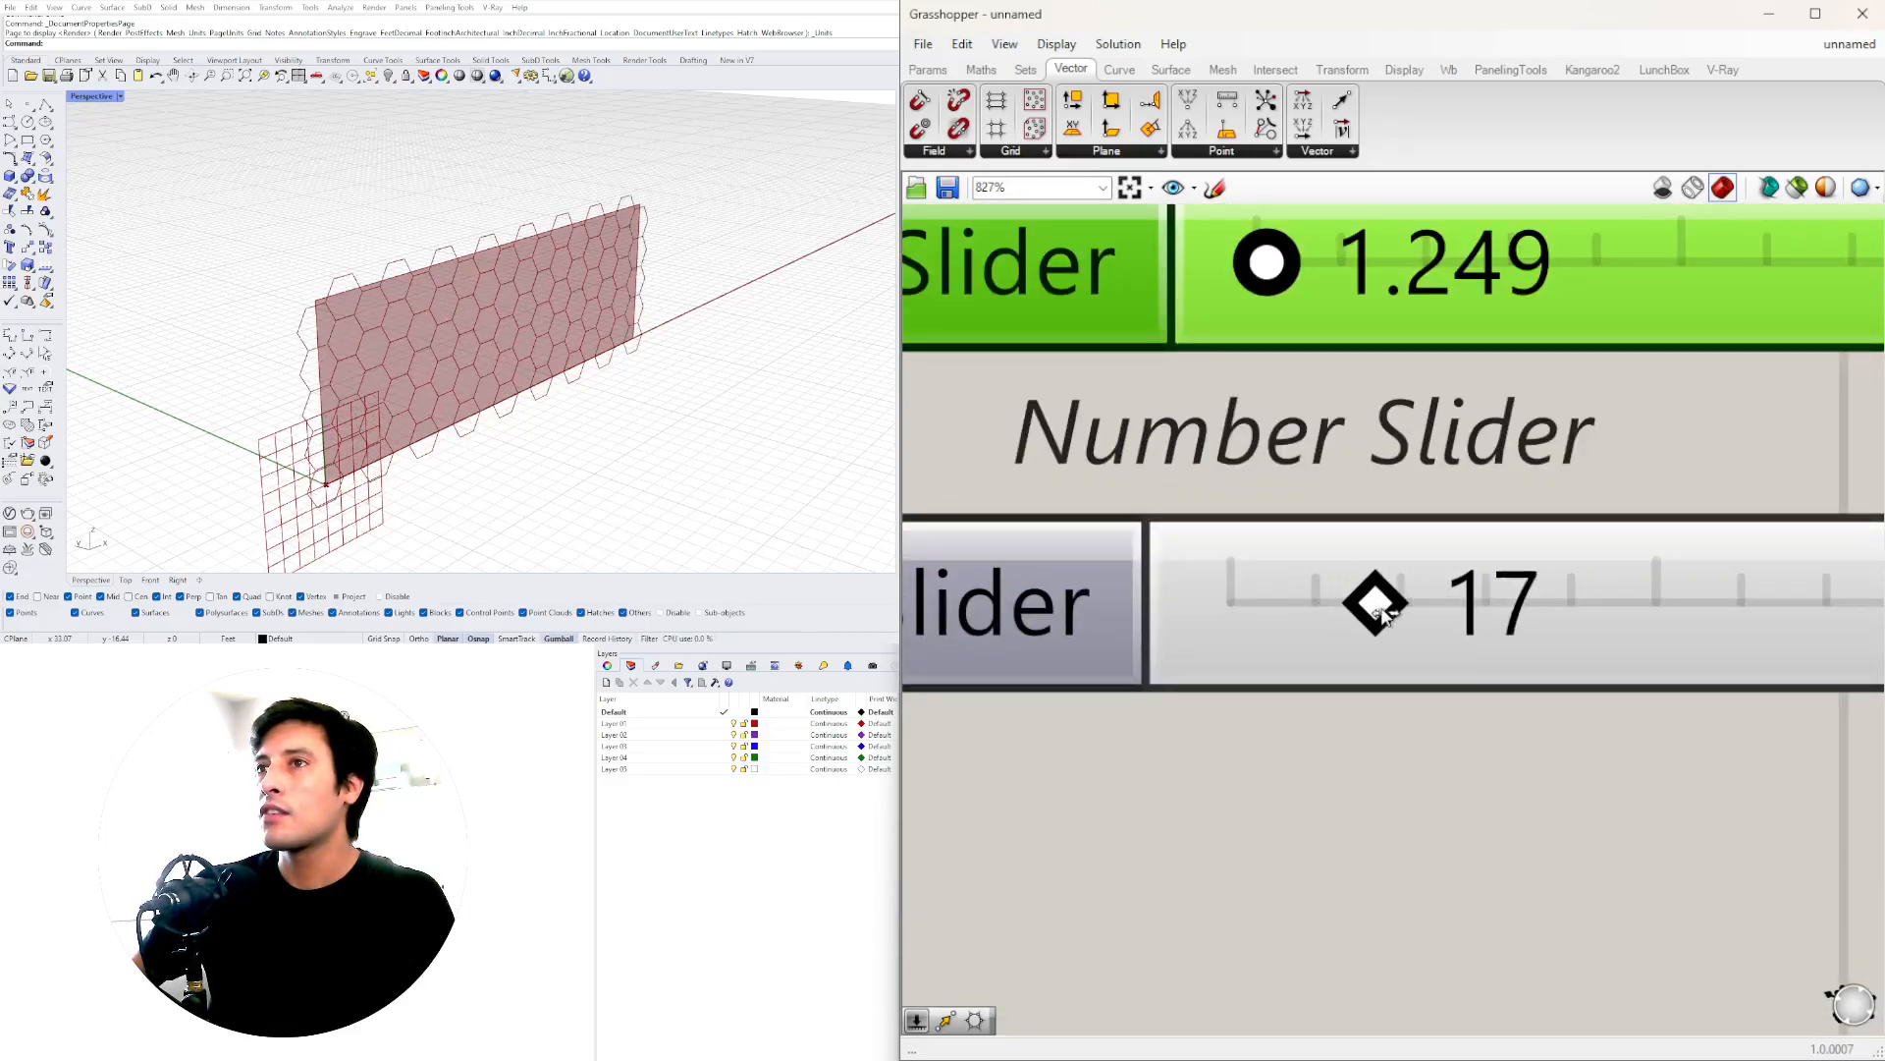
# - Adjust the hexagon Size slider to 1.287 so the grid covers the whole rectangular surface
pyautogui.scroll(-5, 1267, 496)
pyautogui.scroll(4, 1272, 493)
pyautogui.moveTo(1279, 491); pyautogui.dragTo(1282, 486)
pyautogui.scroll(-4, 1268, 476)
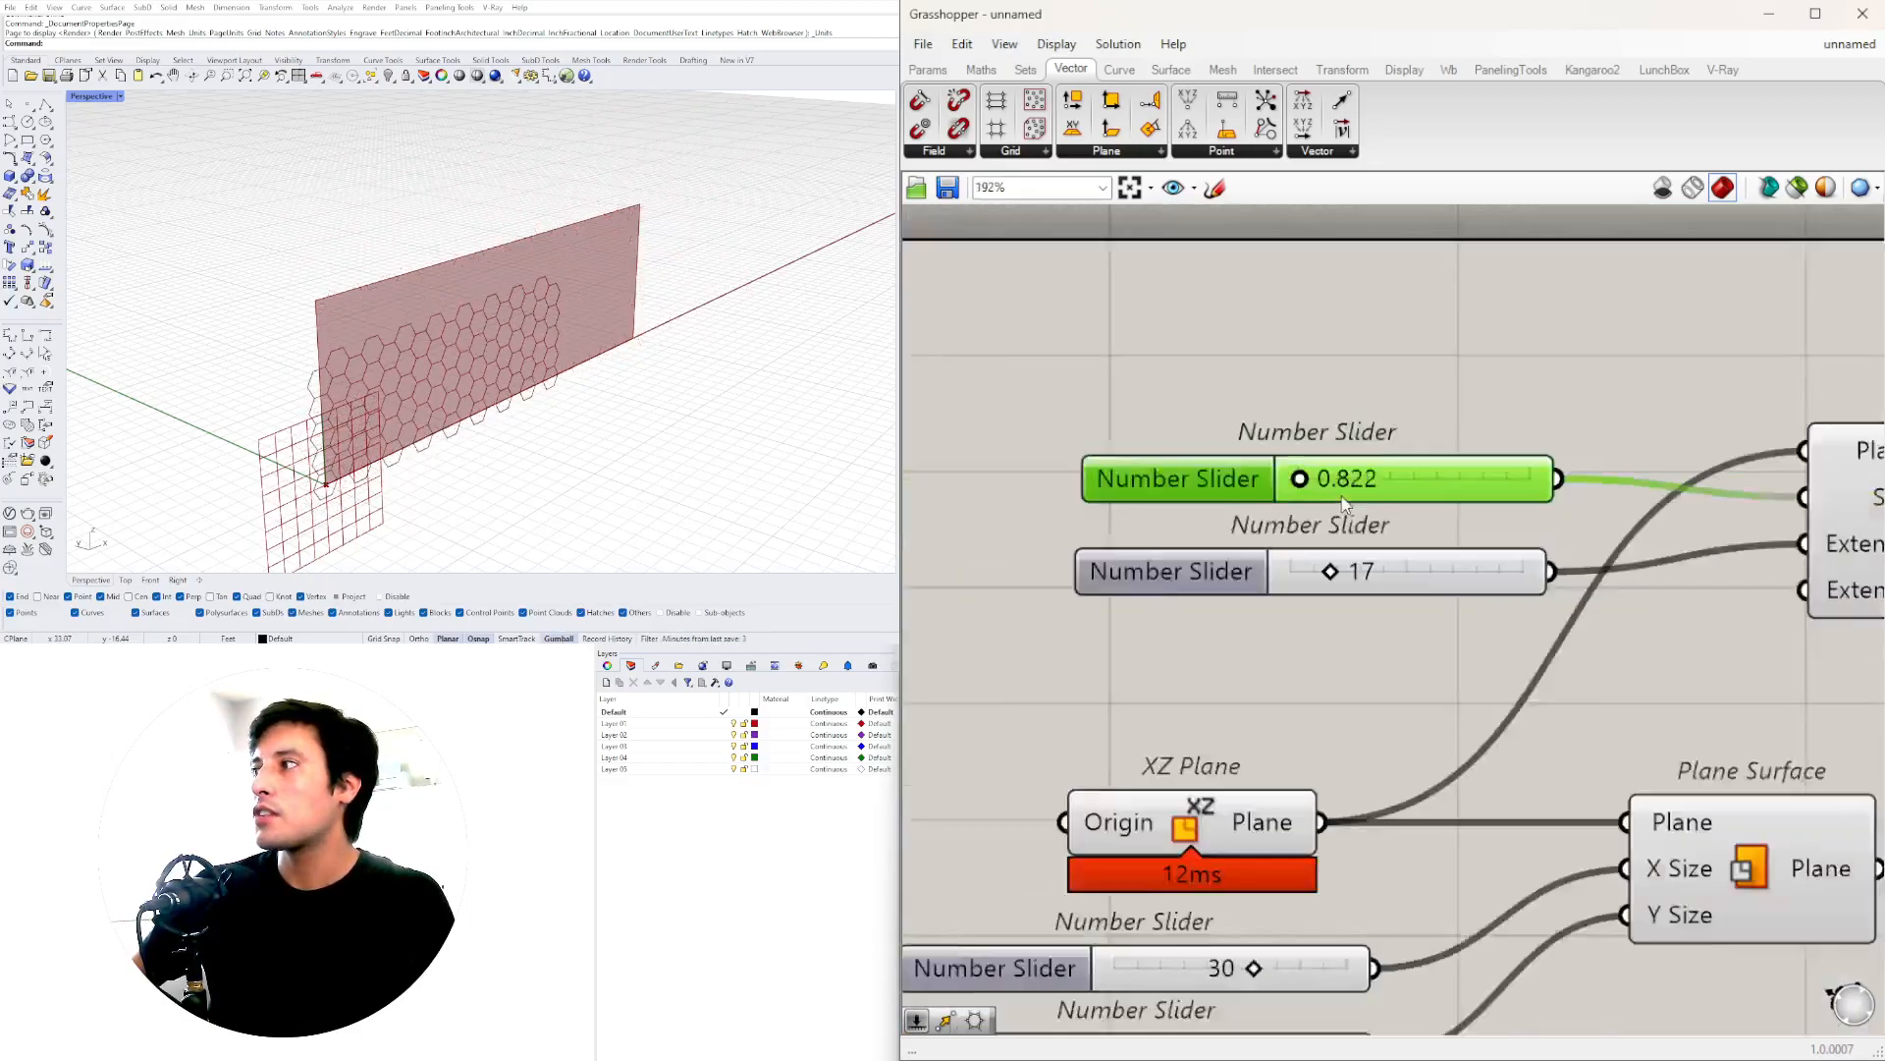
pyautogui.scroll(7, 1276, 478)
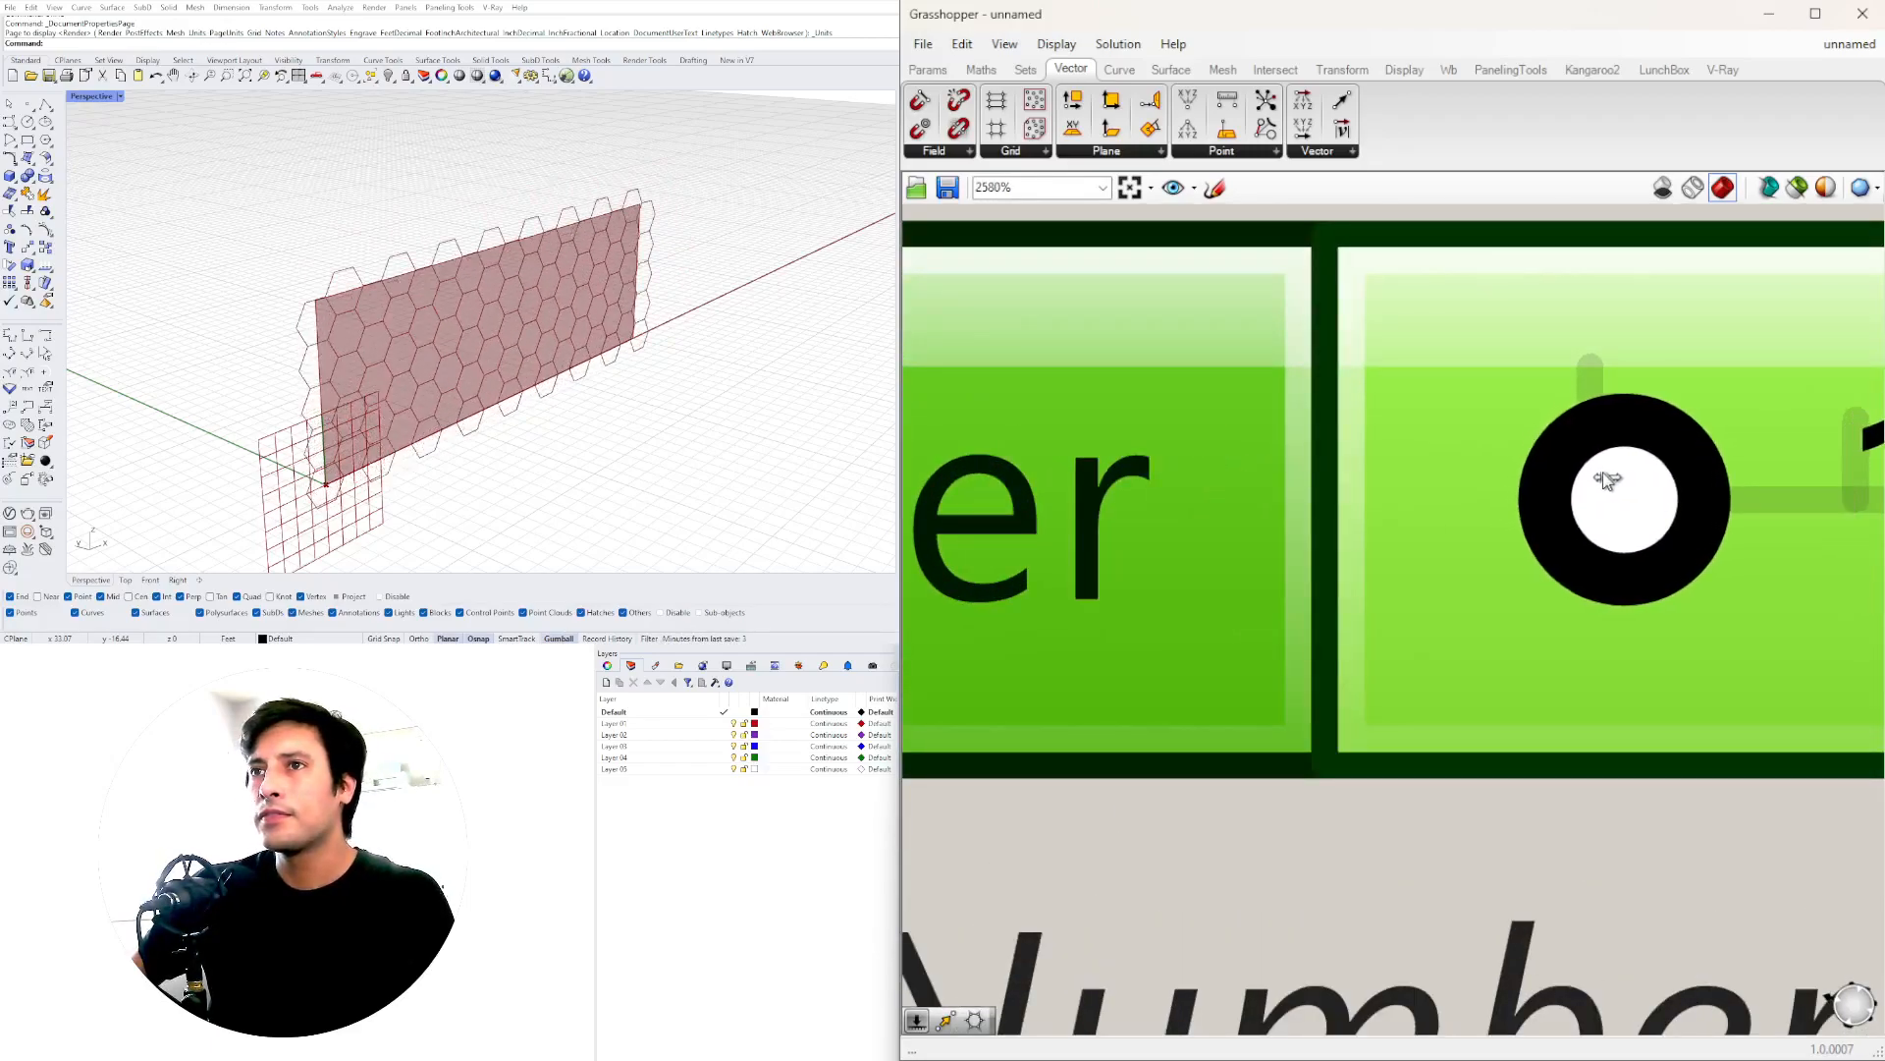
pyautogui.scroll(-4, 573, 280)
pyautogui.scroll(5, 575, 275)
# - Examine the surface and hexagonal grid from several angles, highlighting the Plane Surface and Hexagonal components in turn
pyautogui.moveTo(534, 261); pyautogui.dragTo(560, 312, button='right')
pyautogui.scroll(-5, 630, 276)
pyautogui.scroll(5, 632, 279)
pyautogui.scroll(1, 621, 315)
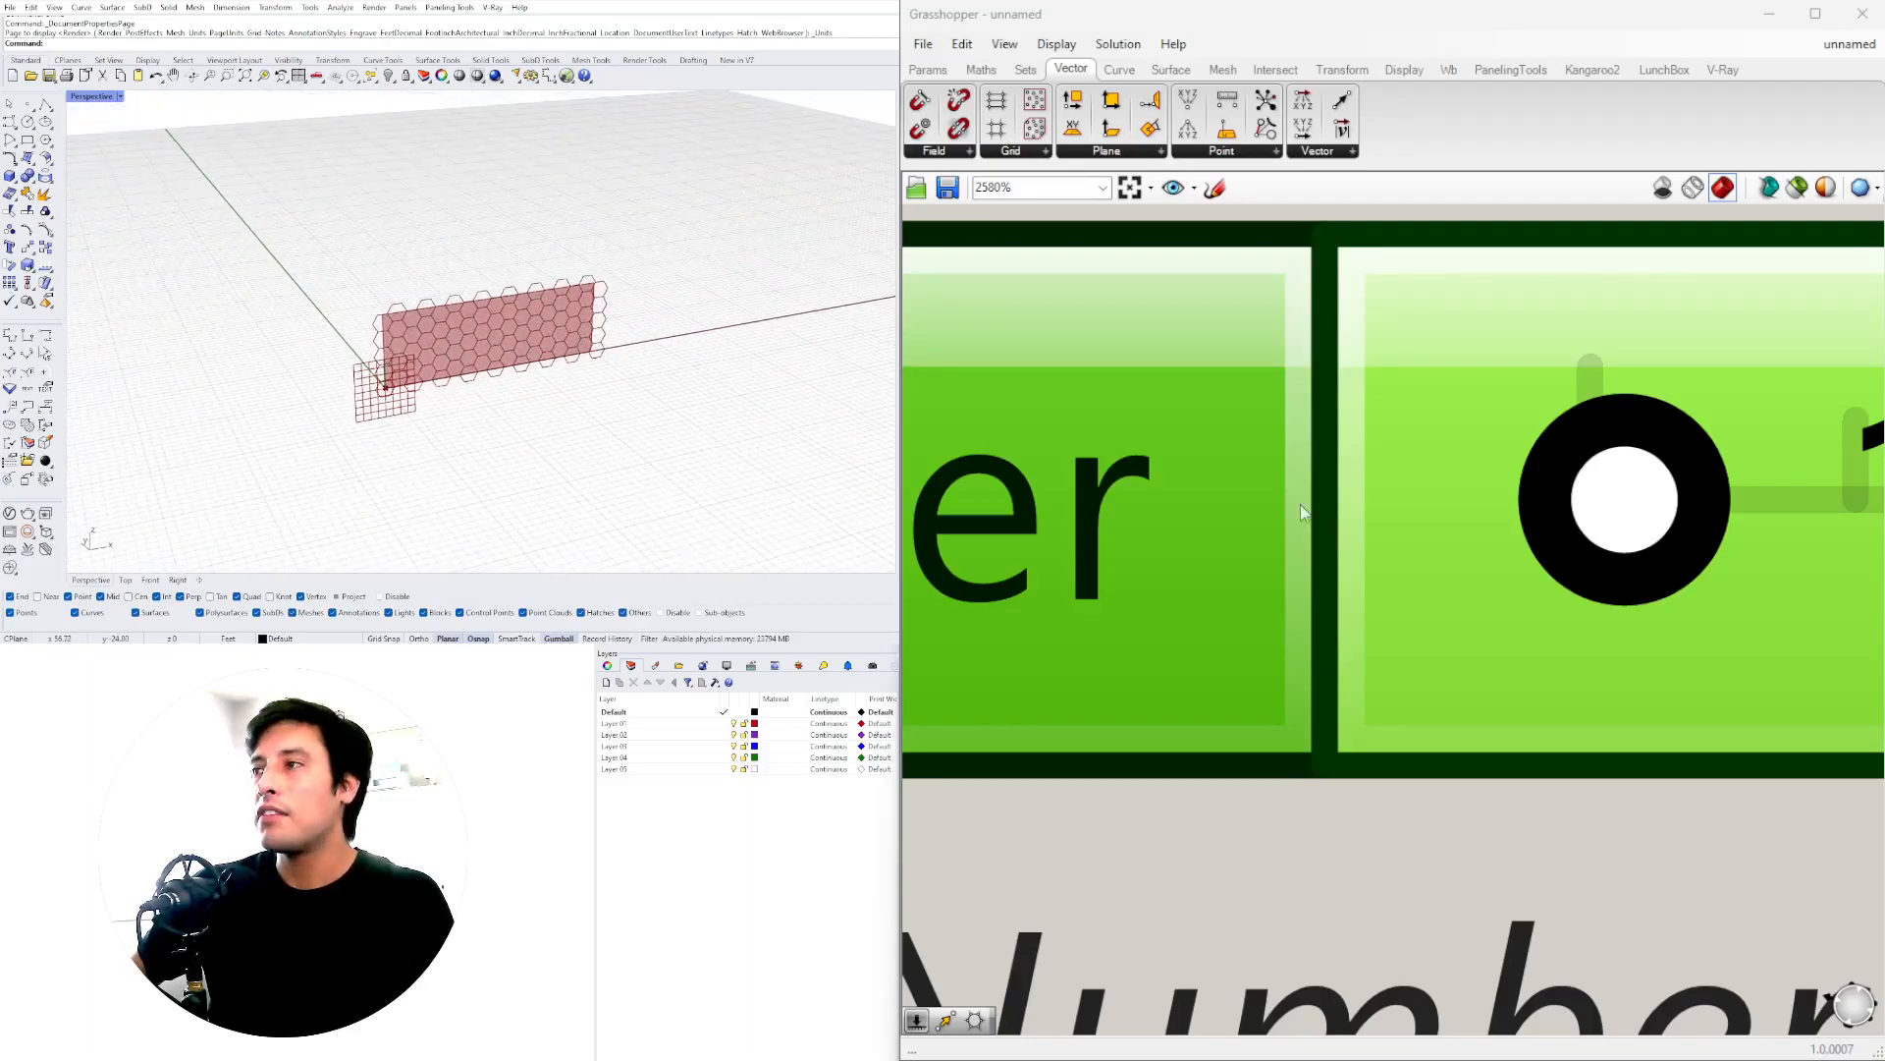
pyautogui.scroll(-10, 1175, 530)
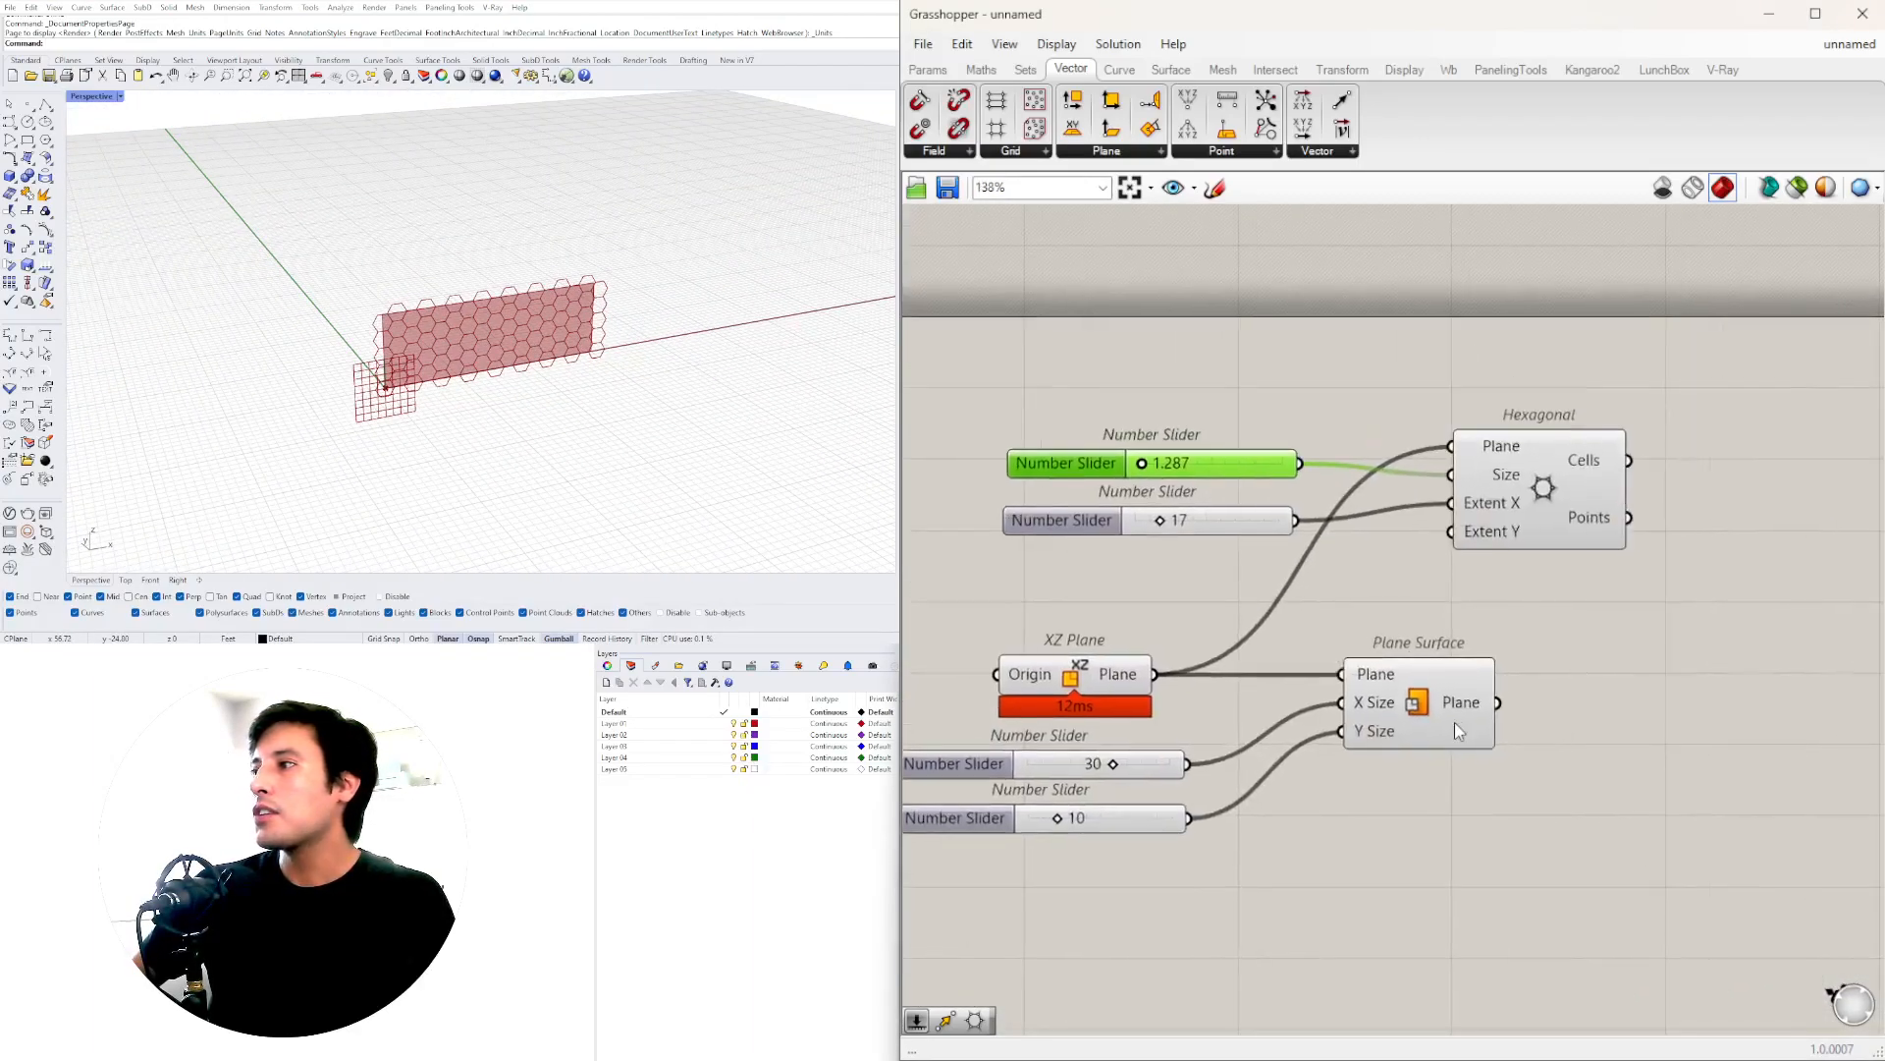
pyautogui.click(1429, 709)
pyautogui.scroll(3, 450, 322)
pyautogui.moveTo(450, 322)
pyautogui.mouseDown(button='right')
pyautogui.moveTo(484, 328)
pyautogui.moveTo(467, 324)
pyautogui.mouseUp(button='right')
pyautogui.click(1604, 535)
pyautogui.scroll(7, 595, 293)
pyautogui.scroll(-7, 577, 296)
pyautogui.scroll(3, 574, 306)
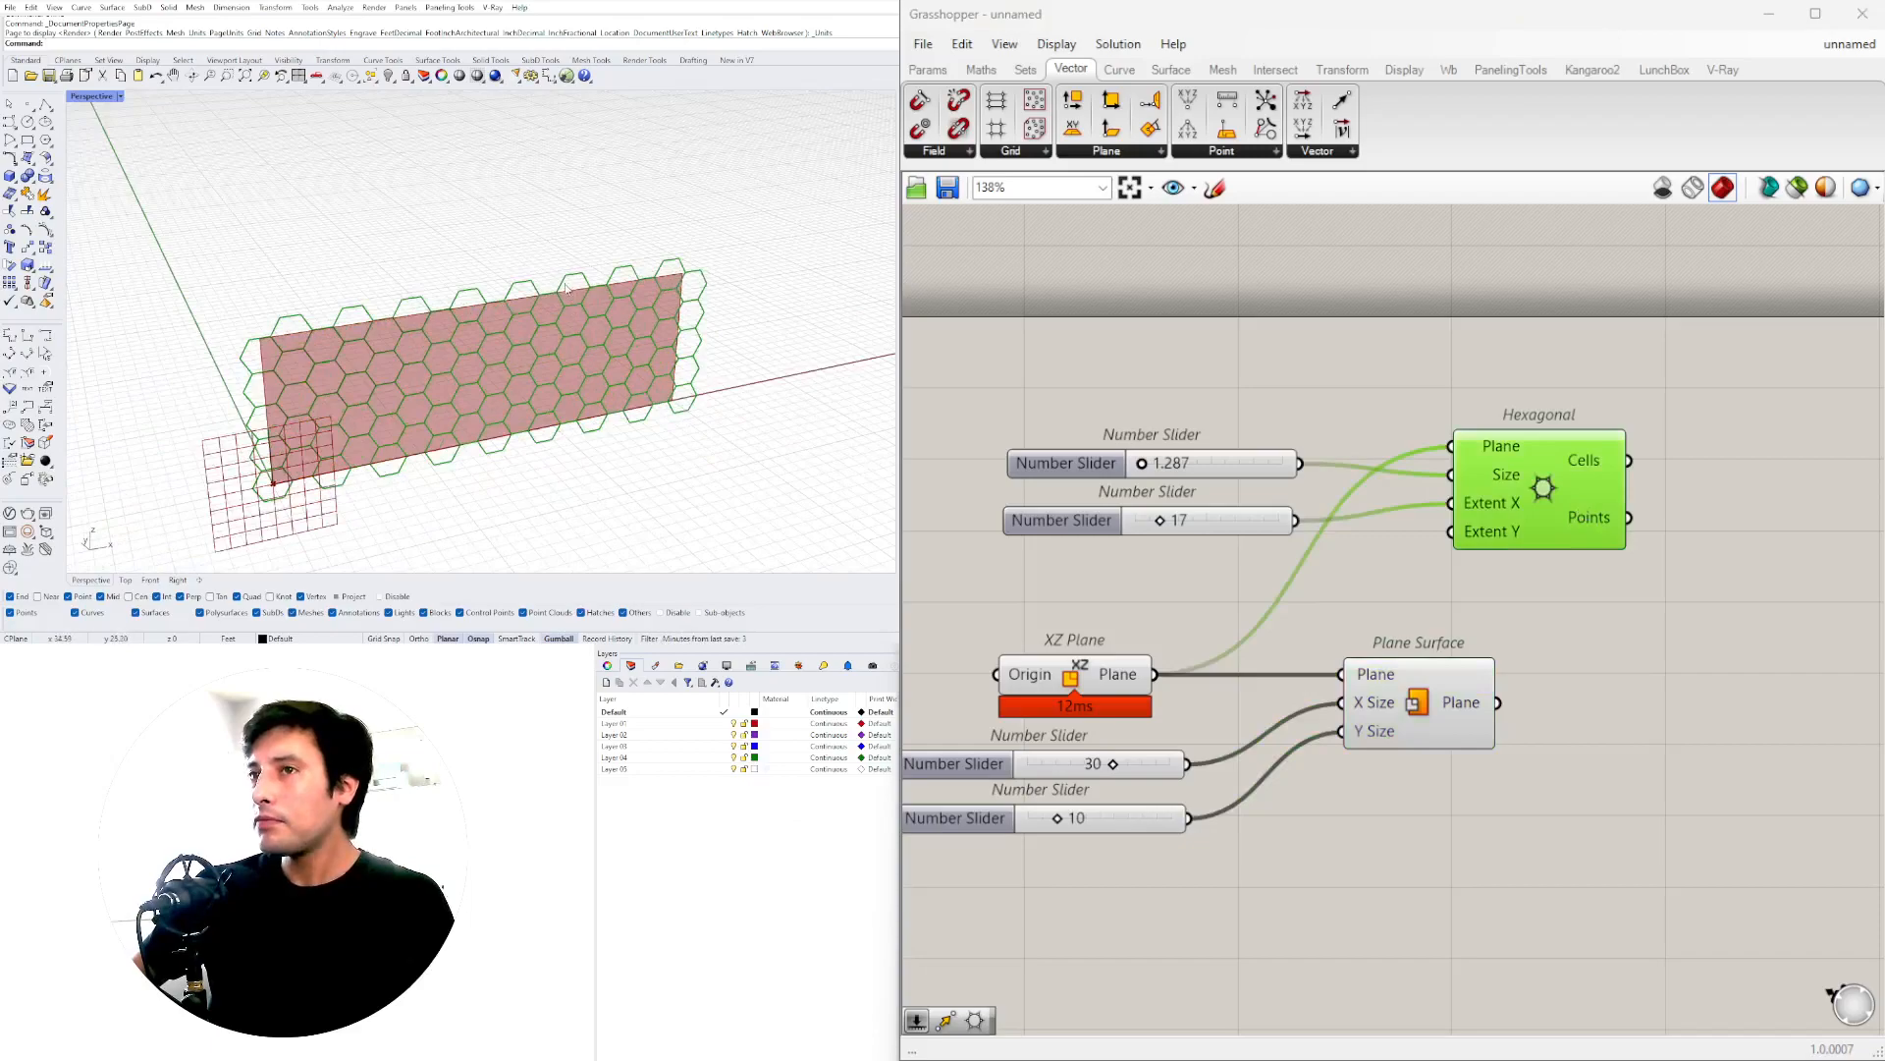
pyautogui.moveTo(564, 284)
pyautogui.mouseDown(button='right')
pyautogui.moveTo(580, 308)
pyautogui.moveTo(548, 285)
pyautogui.mouseUp(button='right')
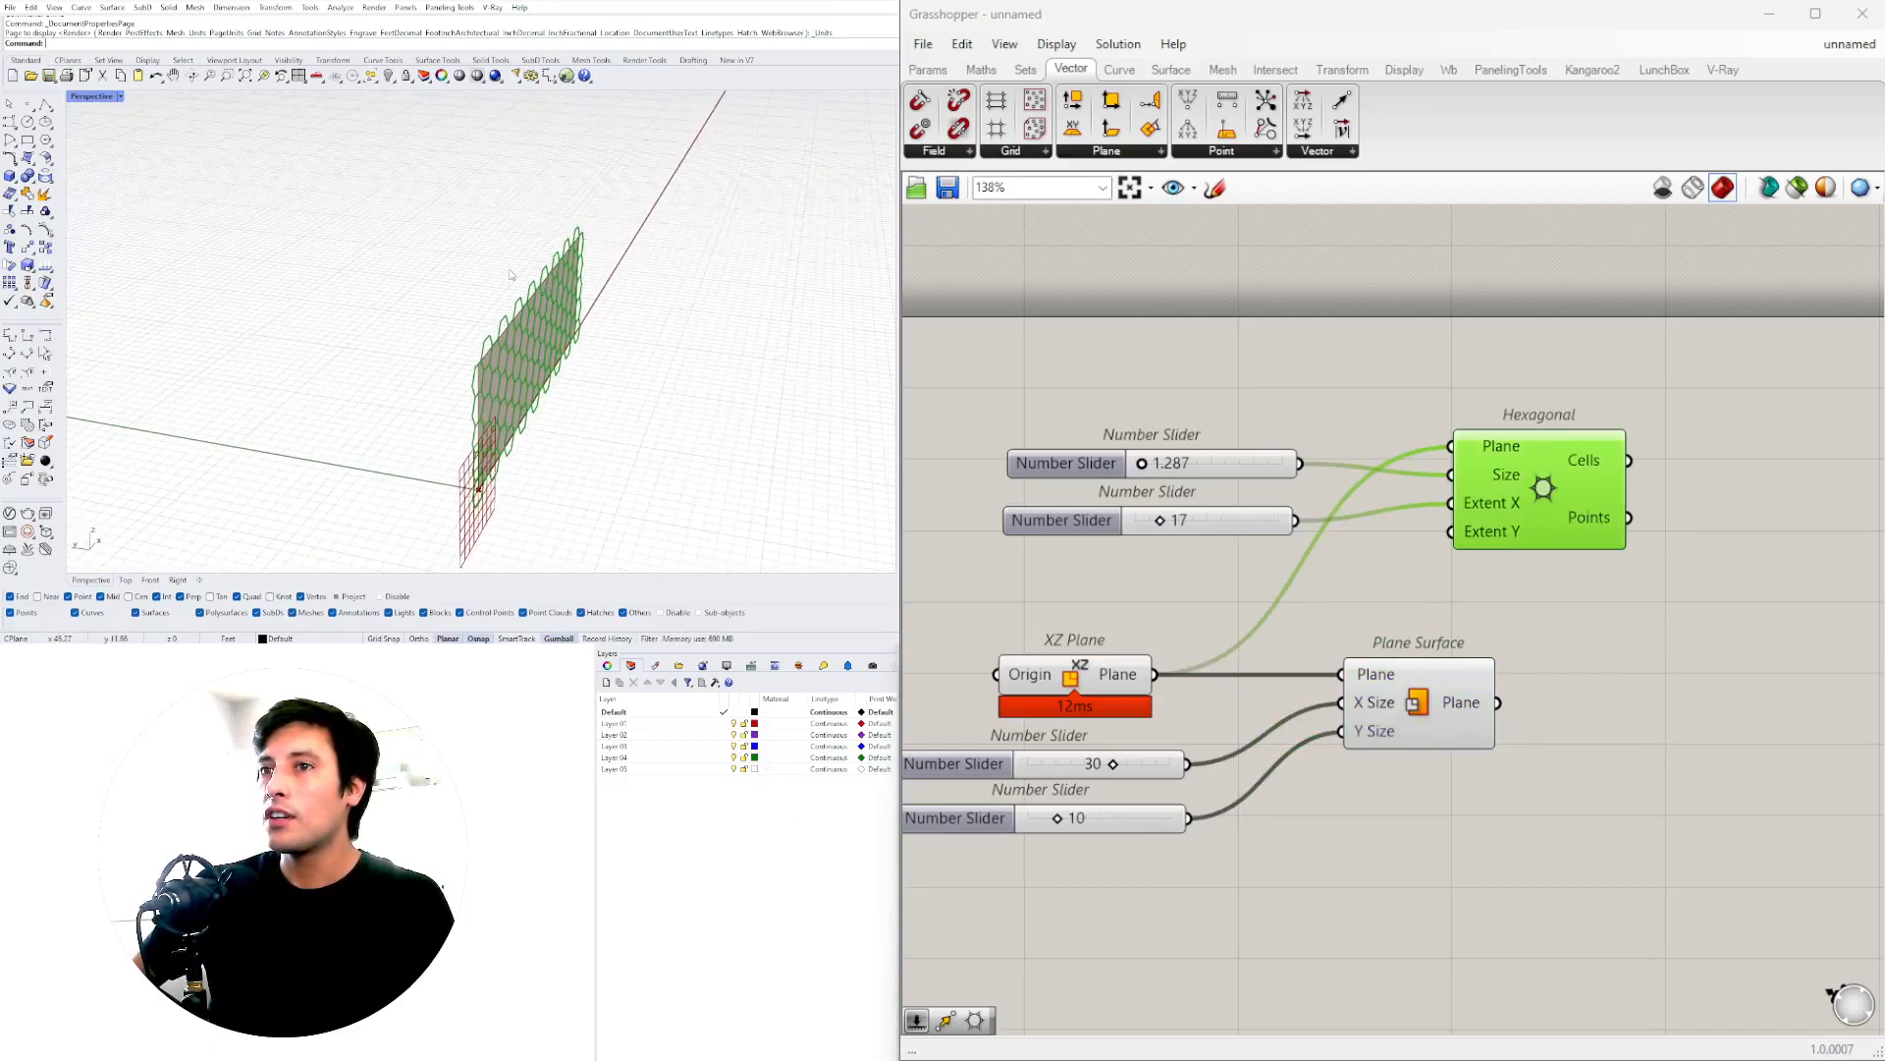
# - Add a Move component beside Hexagonal and connect the Cells output to its Geometry input
pyautogui.moveTo(1411, 546); pyautogui.dragTo(1070, 554, button='right')
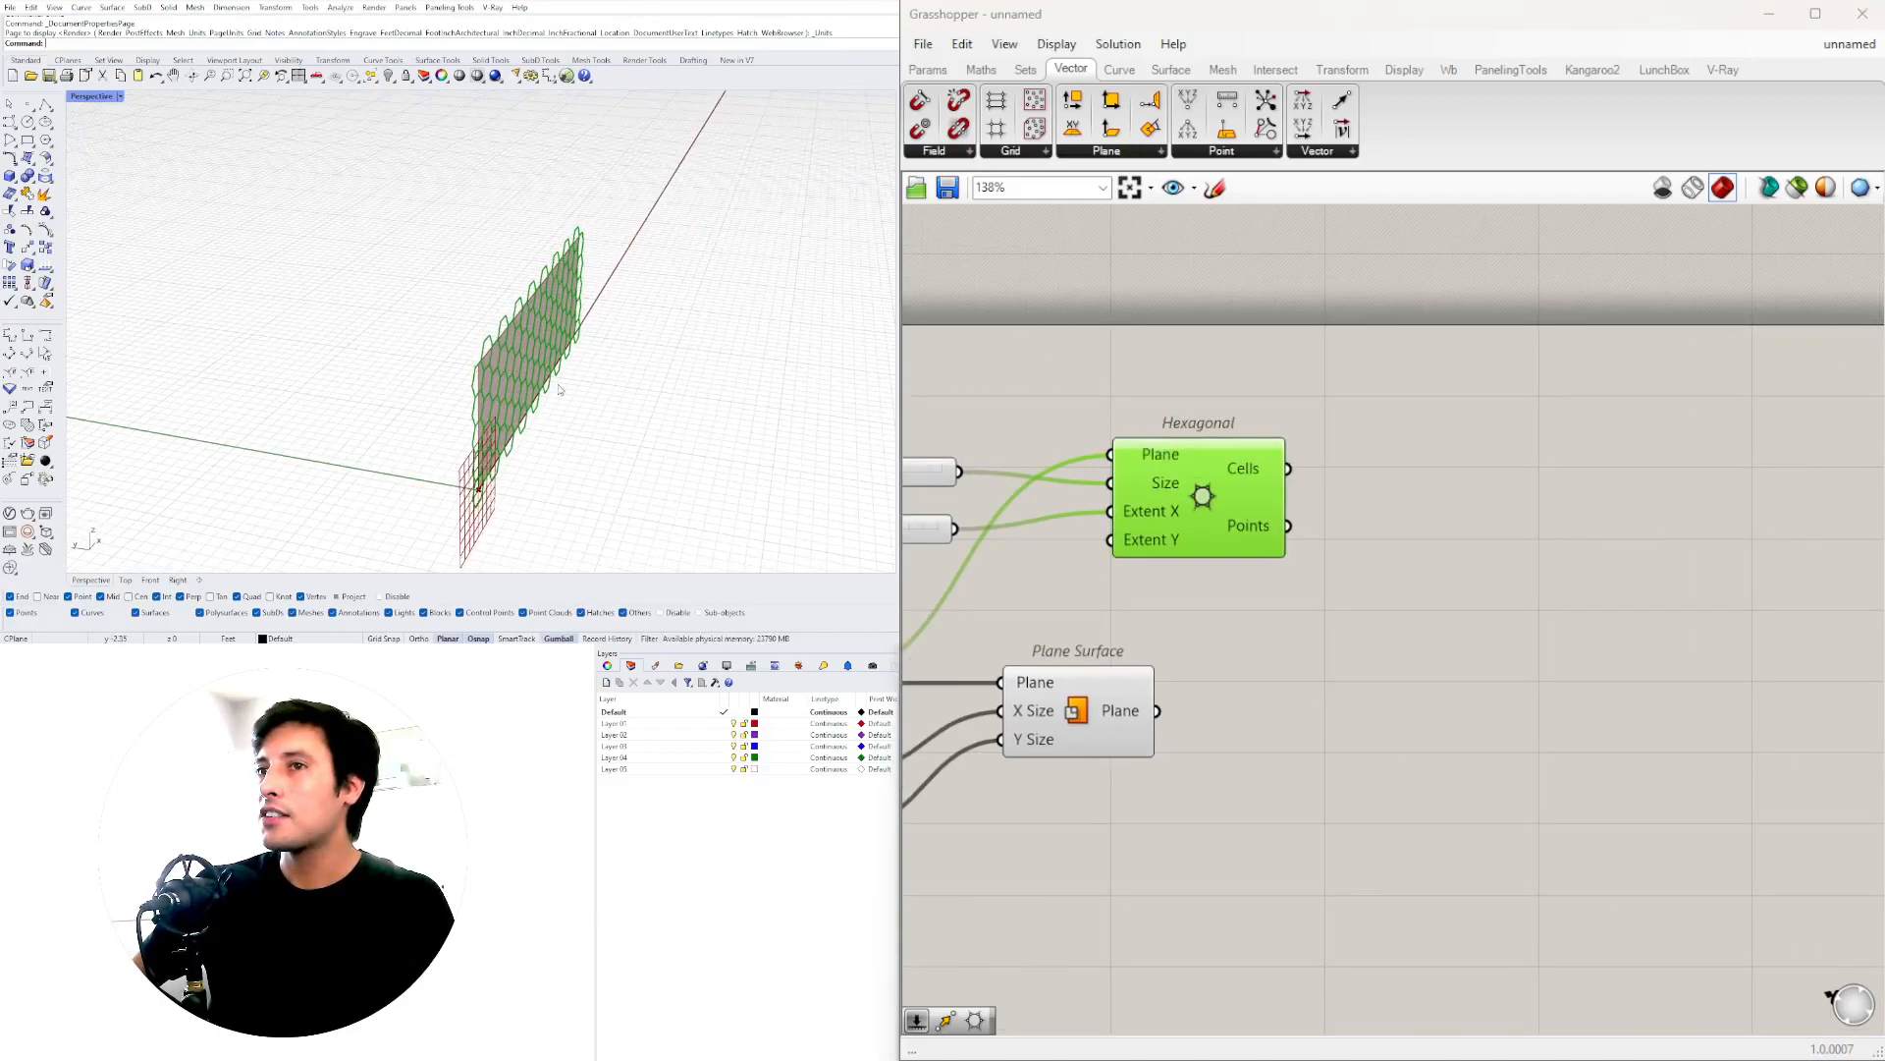
pyautogui.doubleClick(1420, 667)
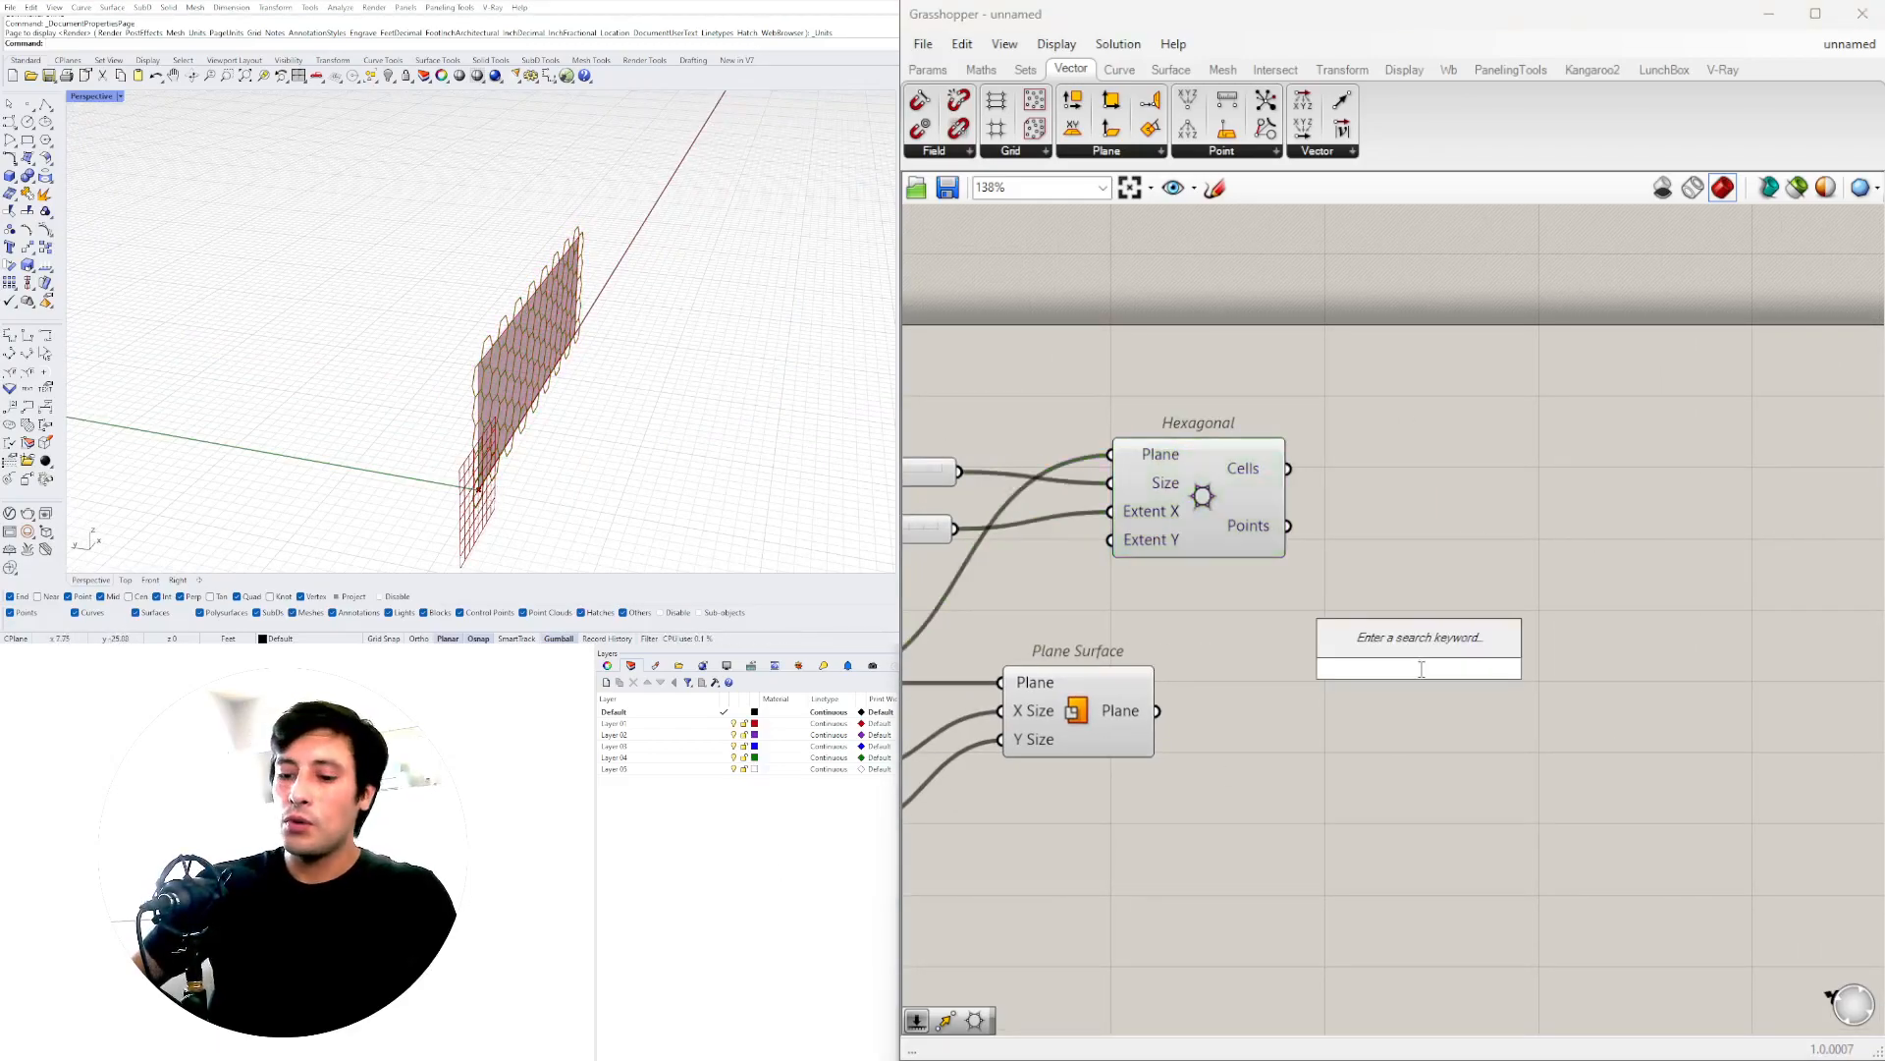
pyautogui.write('move')
pyautogui.press('Return')
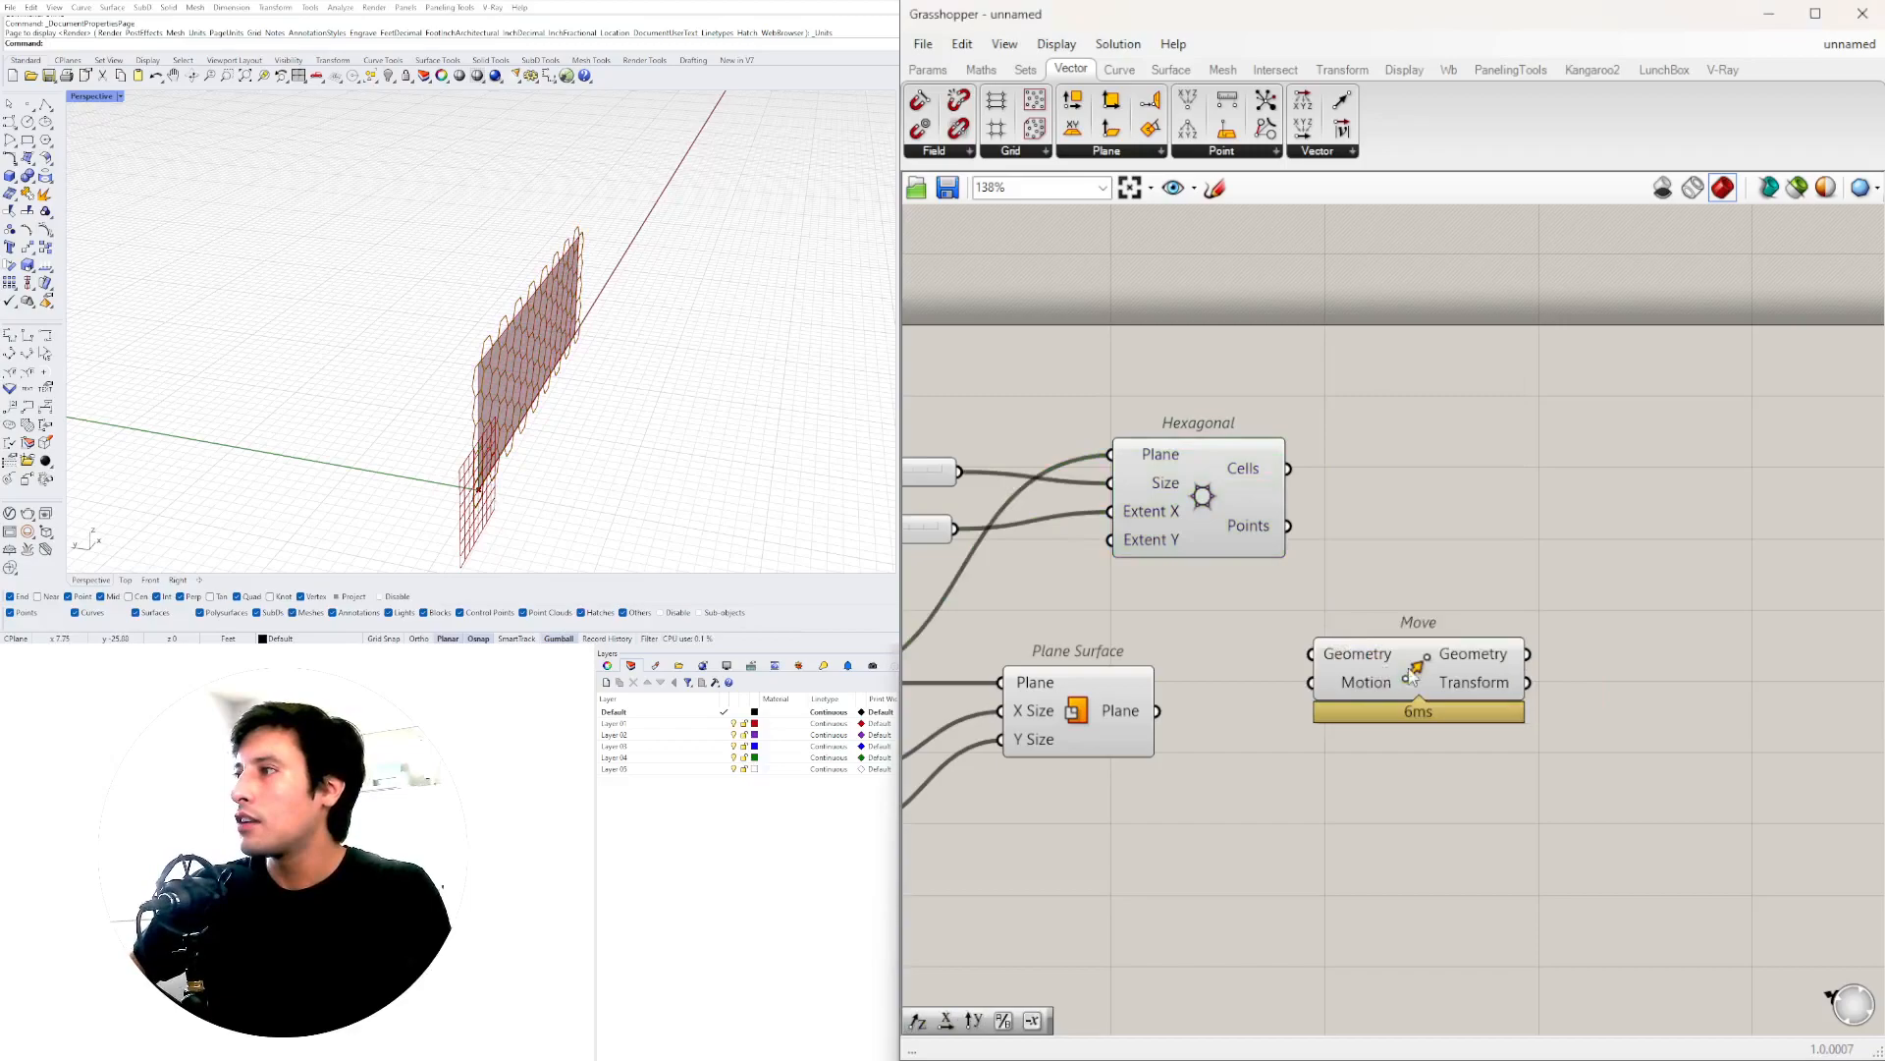
pyautogui.moveTo(1399, 675); pyautogui.dragTo(1692, 653)
pyautogui.moveTo(1289, 470); pyautogui.dragTo(1607, 631)
pyautogui.click(1729, 685)
pyautogui.moveTo(1738, 646); pyautogui.dragTo(1783, 484)
# - Add a Unit Y vector above the Cells wire and connect it to the Move component's Motion input
pyautogui.doubleClick(1505, 589)
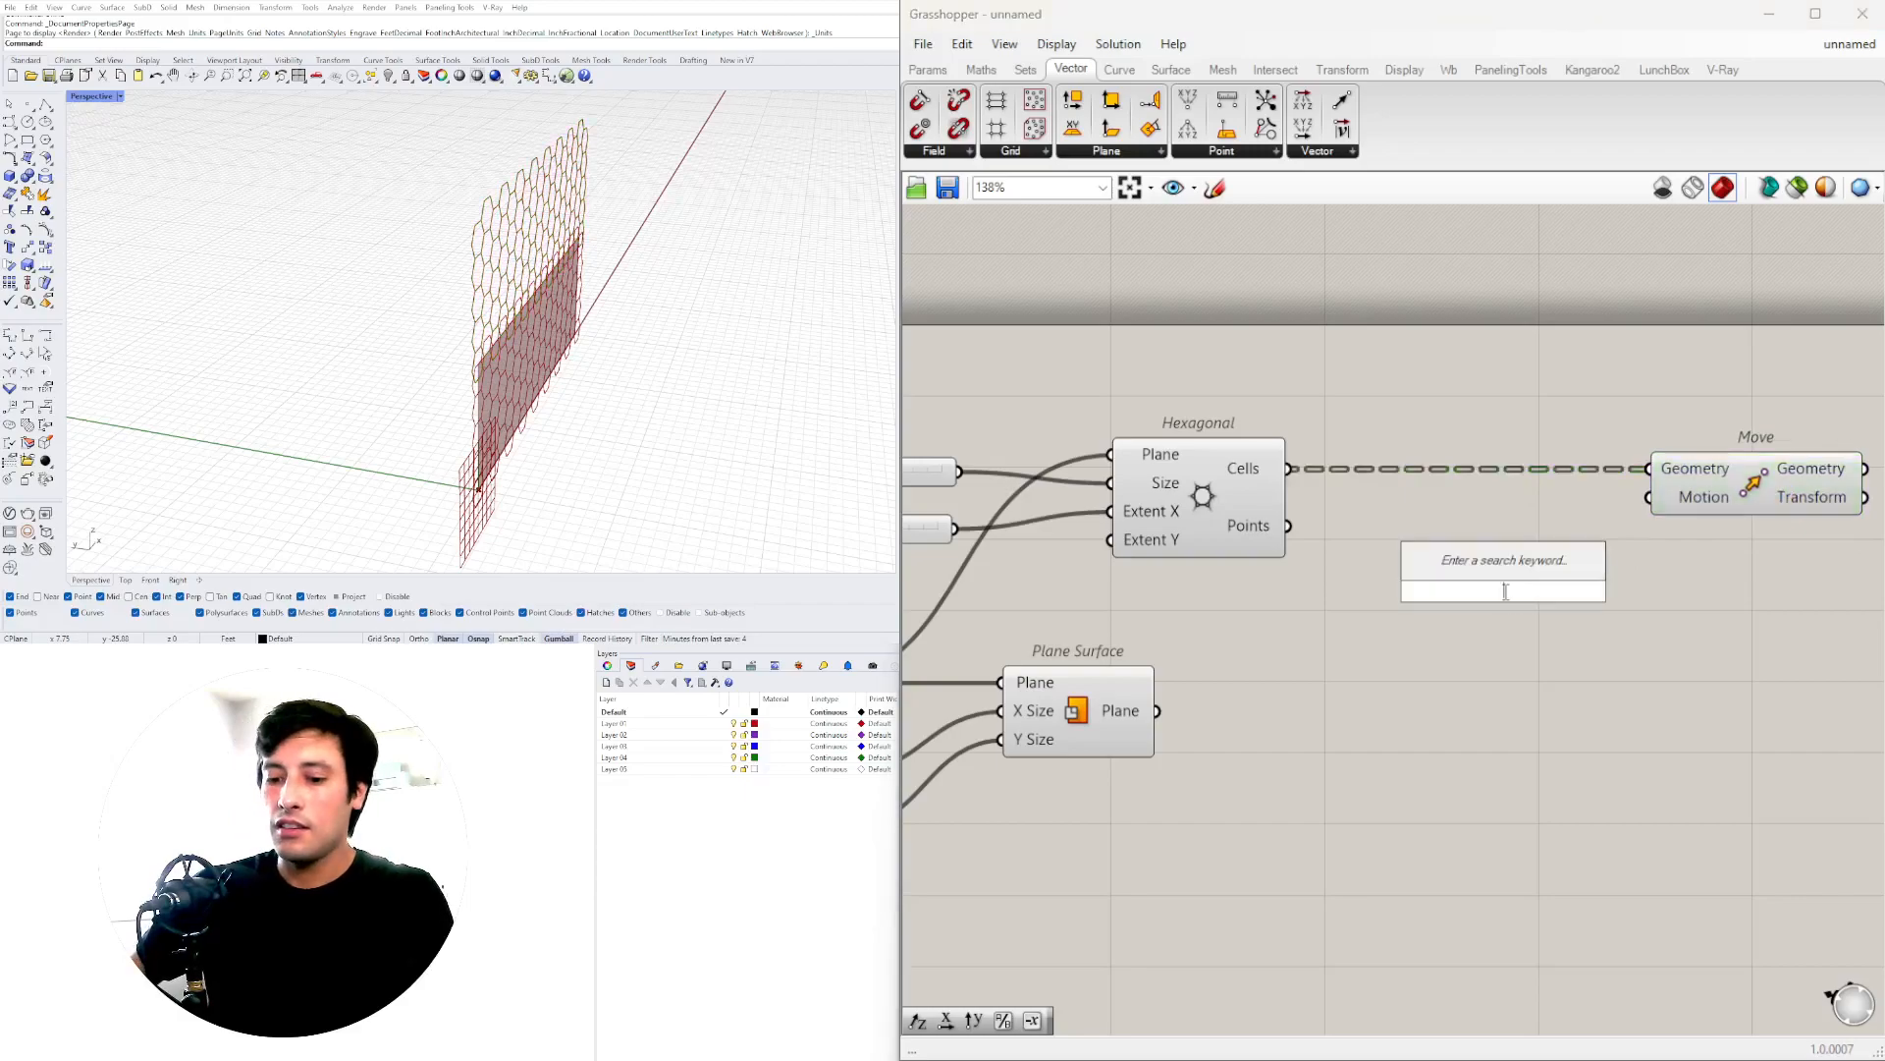
pyautogui.write('unit y')
pyautogui.click(1471, 565)
pyautogui.moveTo(1489, 589); pyautogui.dragTo(1650, 497)
pyautogui.moveTo(1767, 481); pyautogui.dragTo(1870, 481)
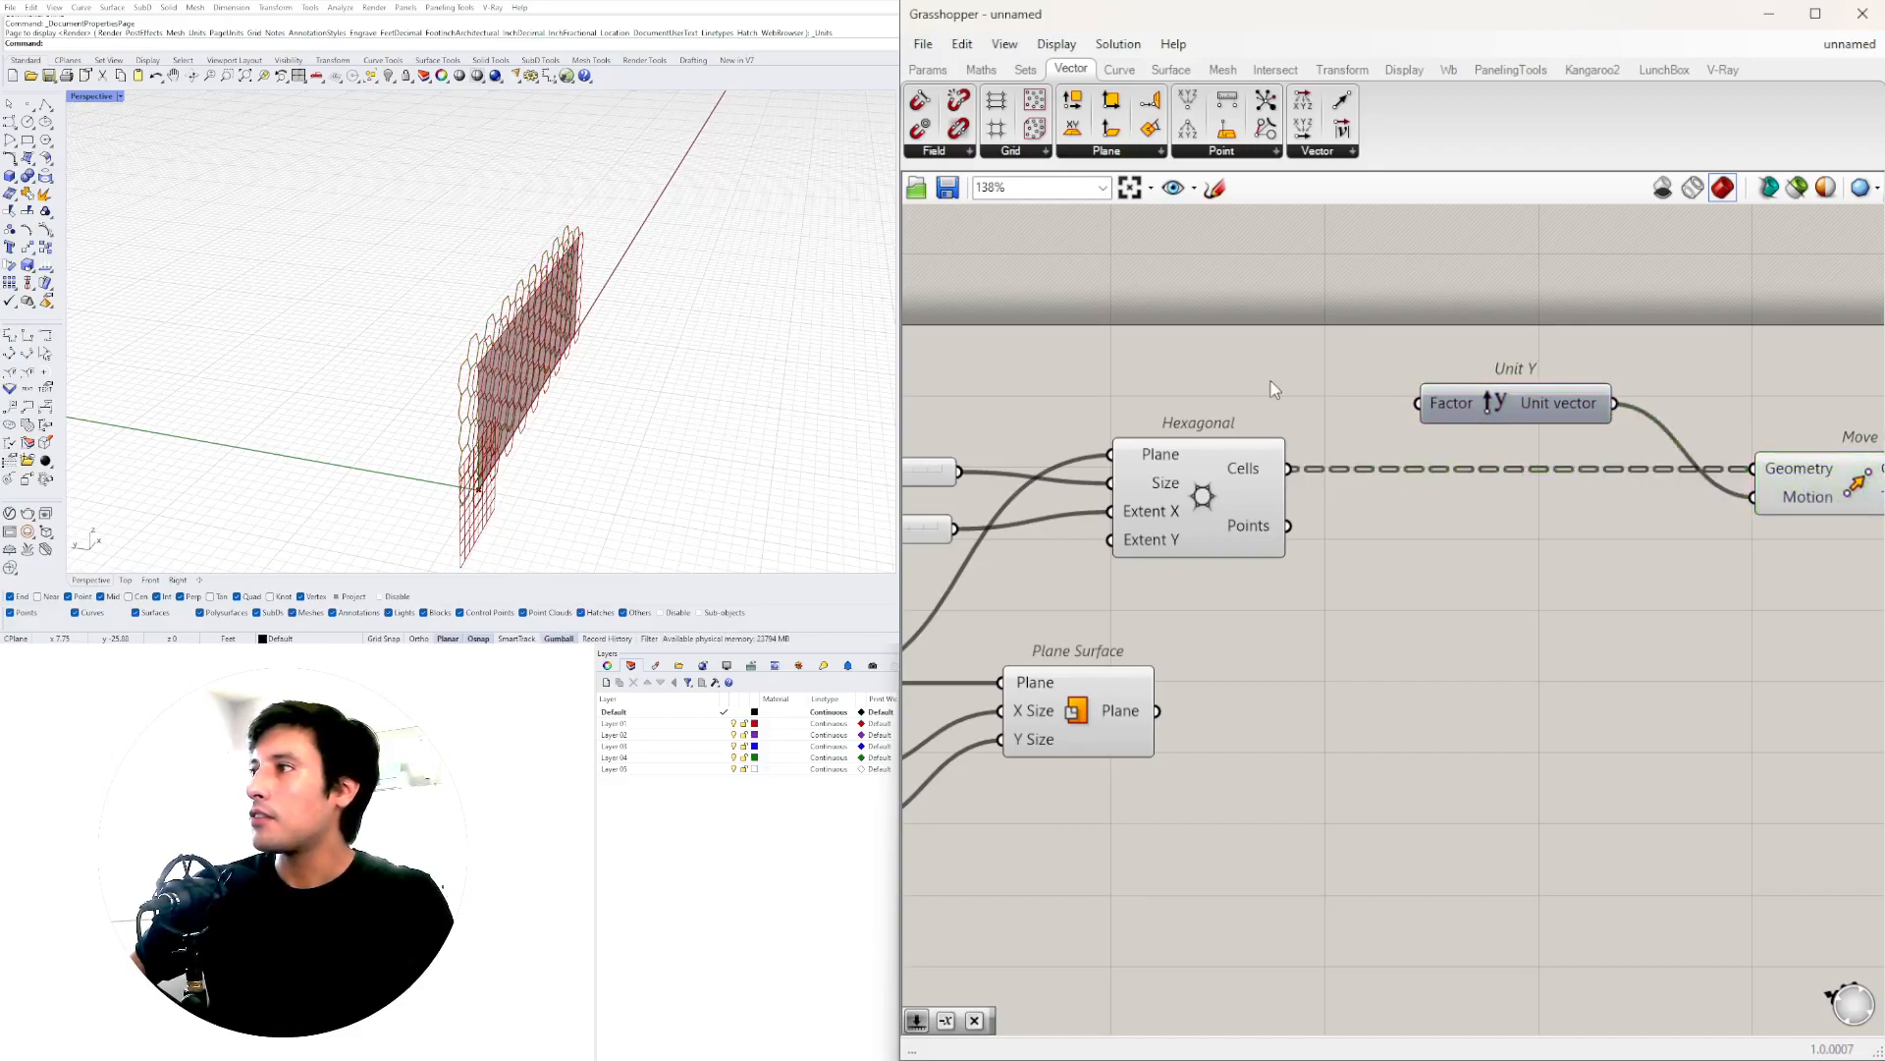
# - Add a number slider with a value of 5.5 and connect it to the Unit Y component's Factor input
pyautogui.doubleClick(1272, 380)
pyautogui.write('5')
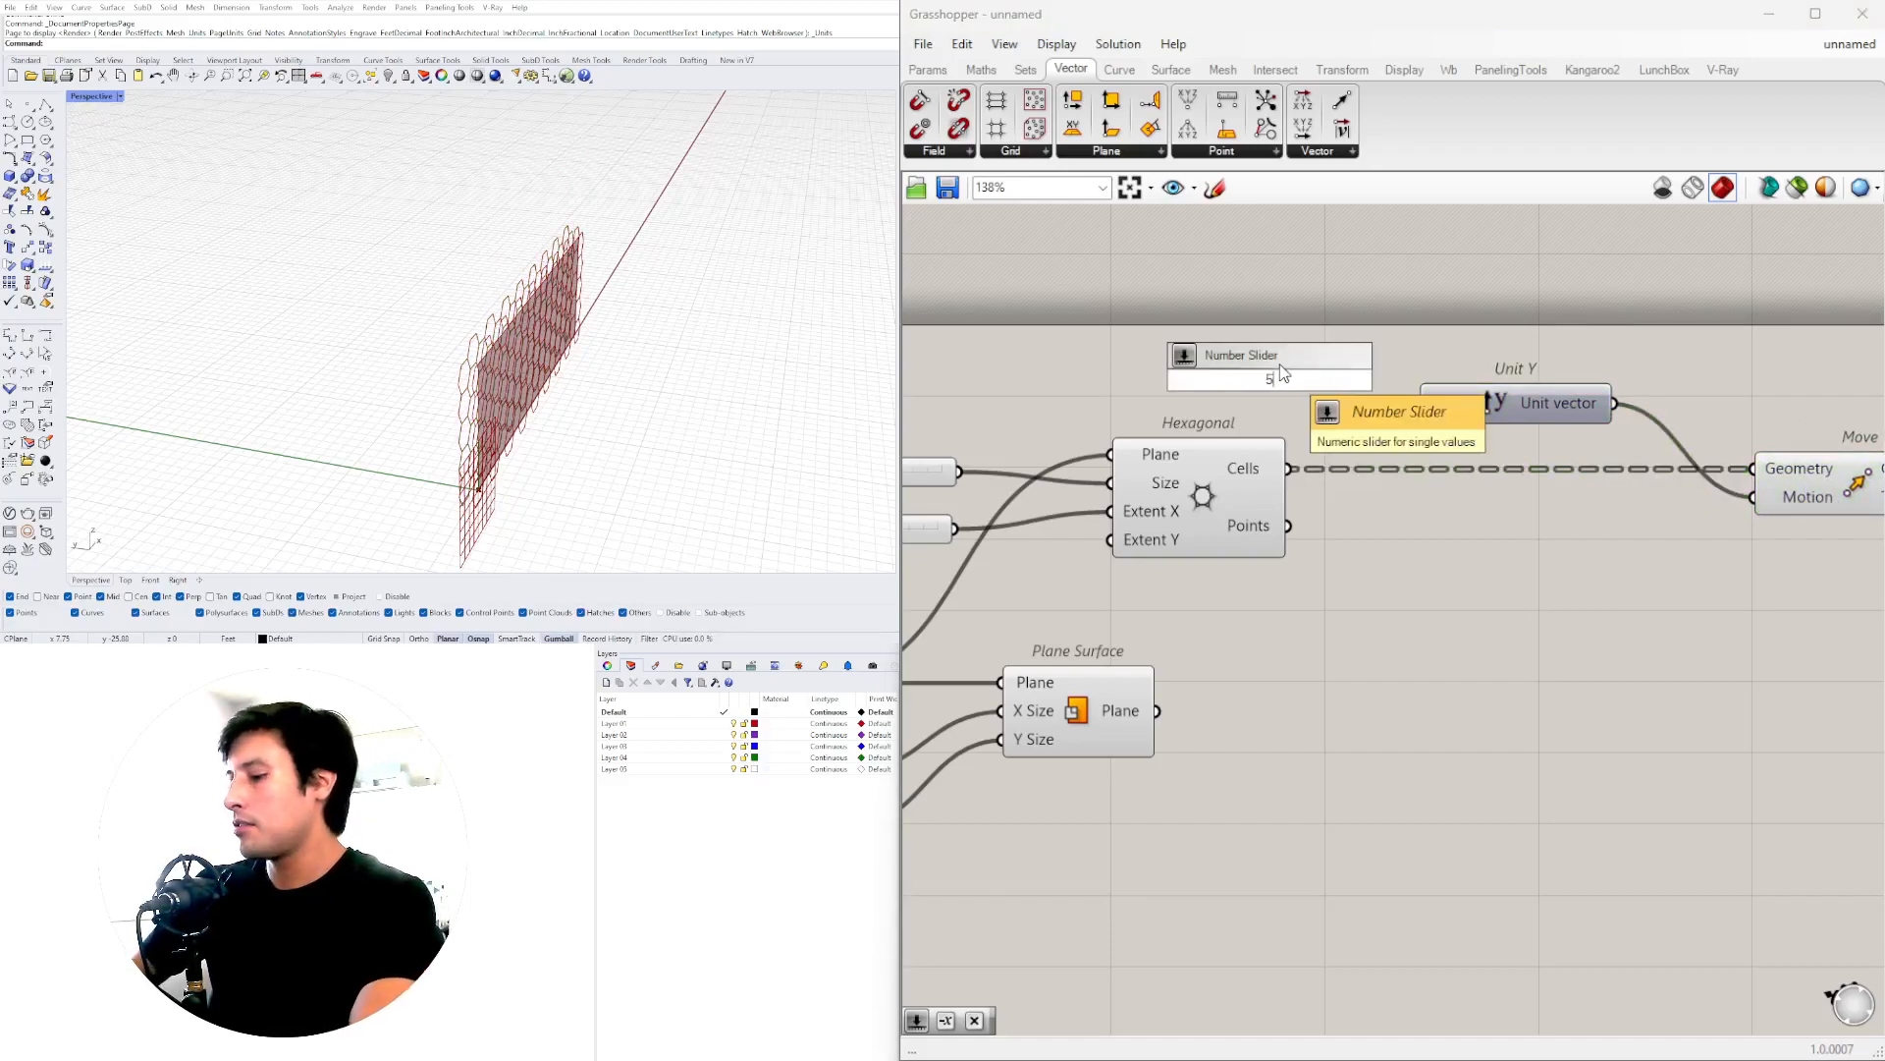
pyautogui.press('Return')
pyautogui.scroll(2, 1237, 354)
pyautogui.click(1117, 392)
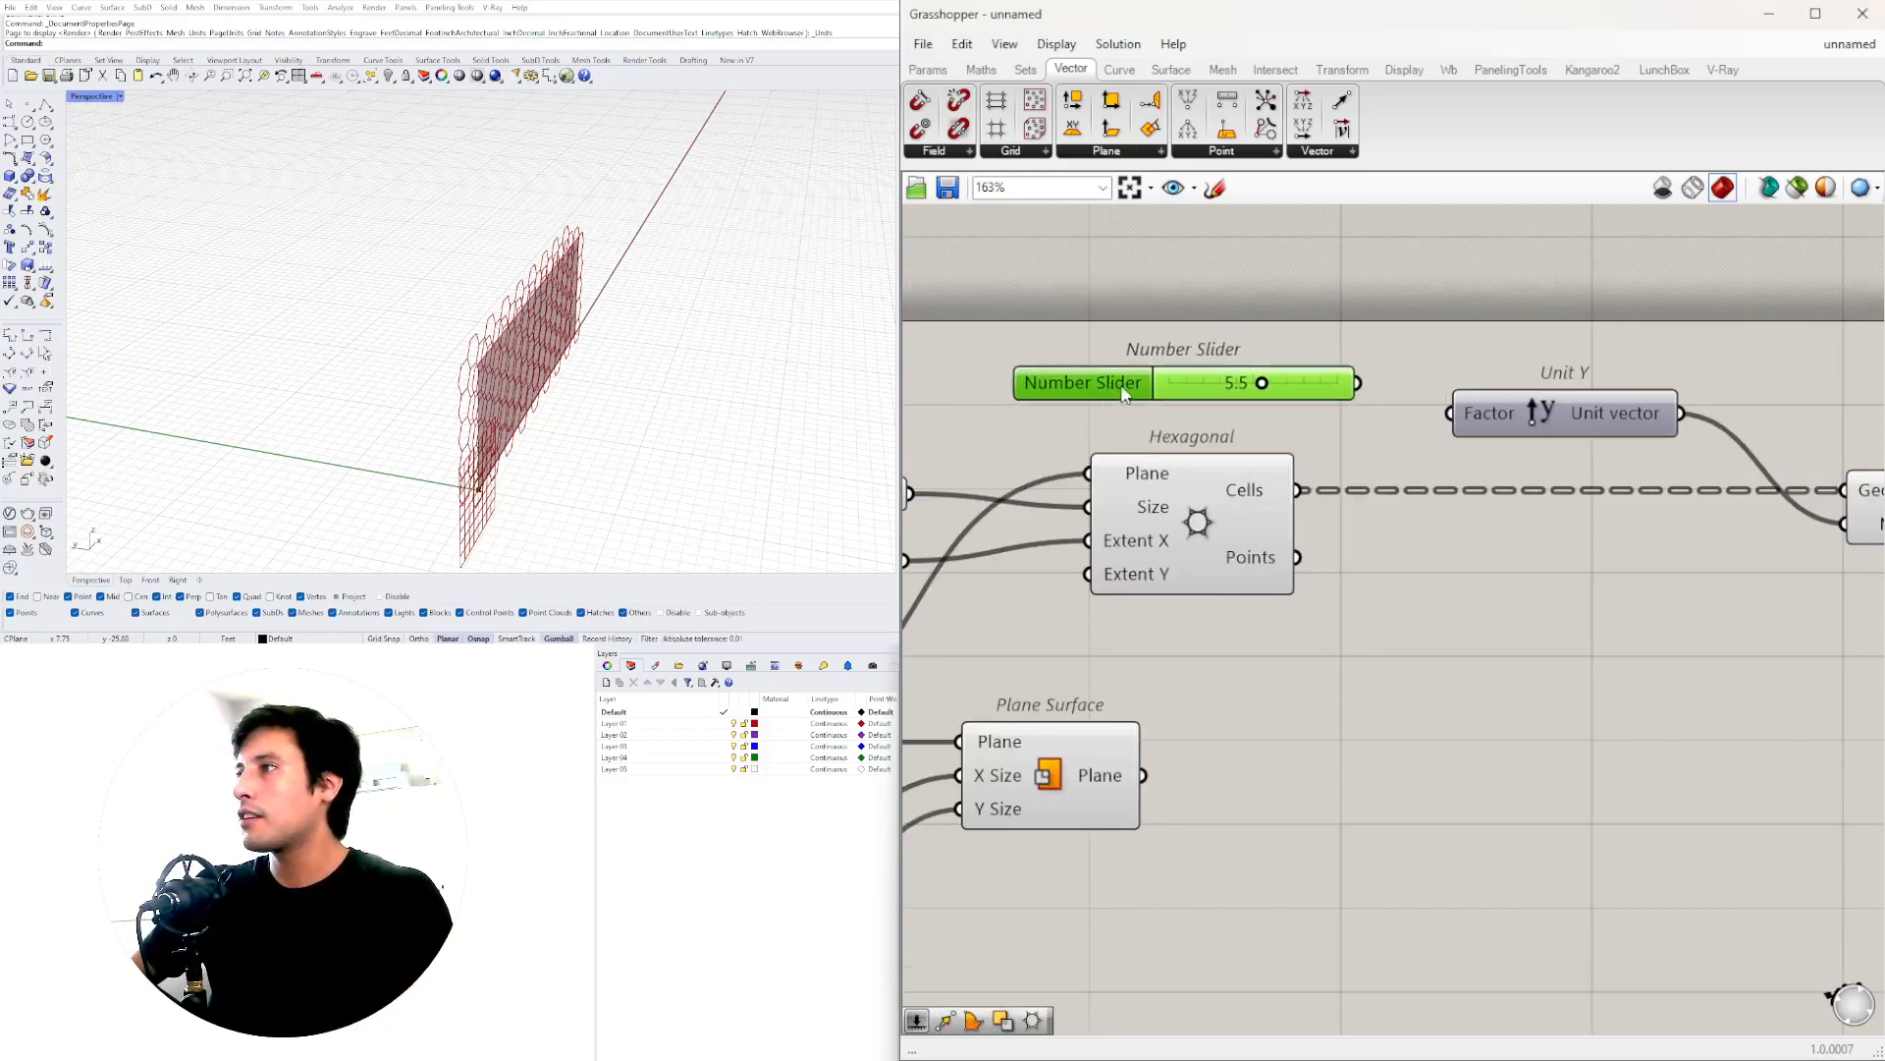
pyautogui.click(1496, 424)
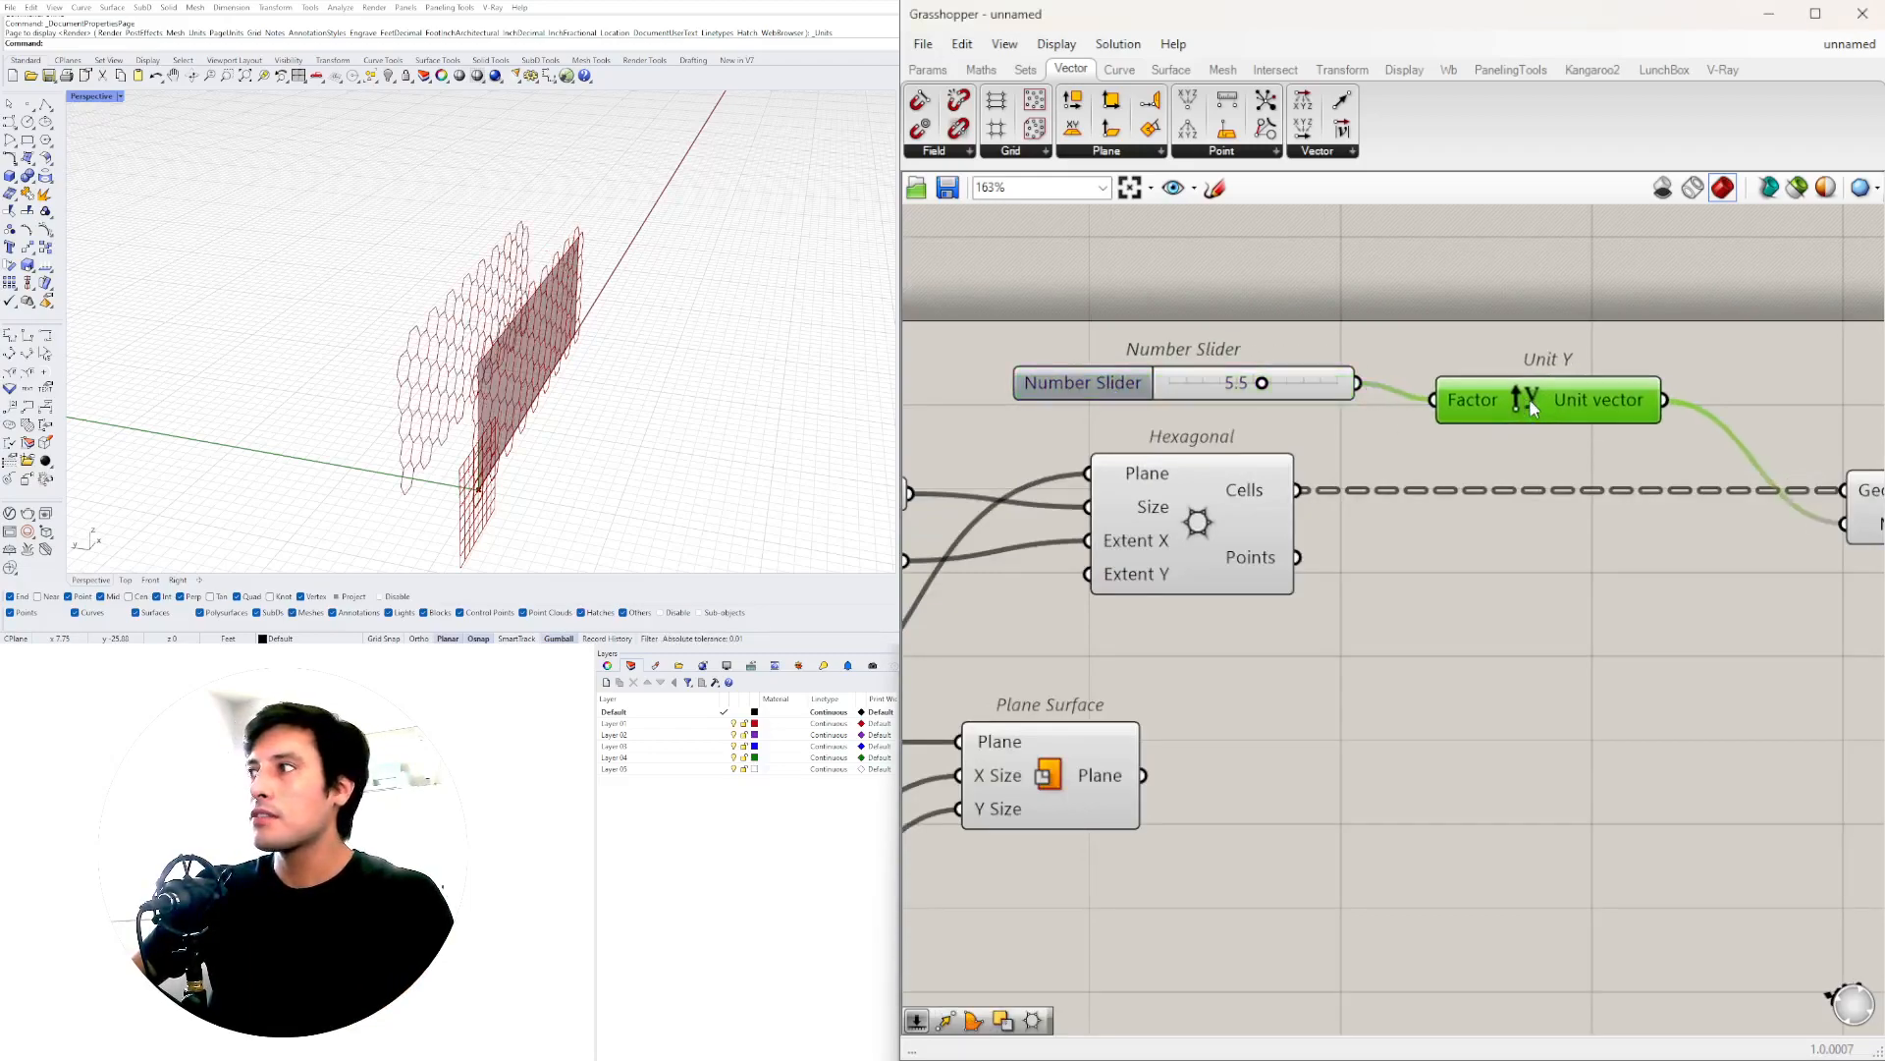
# - Set the Unit Y Factor slider to 2.5 to shorten the offset between the two hexagonal grids
pyautogui.scroll(3, 1249, 381)
pyautogui.moveTo(1276, 390); pyautogui.dragTo(1178, 391)
pyautogui.moveTo(471, 383); pyautogui.dragTo(583, 380, button='right')
# - Turn off the preview of the Plane Surface component and inspect the two hexagonal grids in the viewport
pyautogui.scroll(-8, 1636, 530)
pyautogui.click(1282, 725)
pyautogui.rightClick(1284, 724)
pyautogui.click(1320, 764)
pyautogui.scroll(5, 471, 327)
pyautogui.moveTo(471, 327); pyautogui.dragTo(754, 287, button='right')
pyautogui.scroll(4, 457, 294)
pyautogui.scroll(-4, 457, 295)
pyautogui.scroll(3, 656, 298)
pyautogui.scroll(2, 1332, 587)
# - Shift the Hexagonal, XZ Plane and Plane Surface components with their sliders closer to the Move component on the canvas
pyautogui.moveTo(1617, 531); pyautogui.dragTo(1529, 546, button='right')
pyautogui.scroll(-2, 1529, 546)
pyautogui.moveTo(1435, 828); pyautogui.dragTo(1522, 762, button='right')
pyautogui.moveTo(1522, 760); pyautogui.dragTo(1140, 519)
pyautogui.moveTo(1426, 551); pyautogui.dragTo(1591, 592)
pyautogui.scroll(4, 1402, 468)
pyautogui.scroll(-3, 1473, 586)
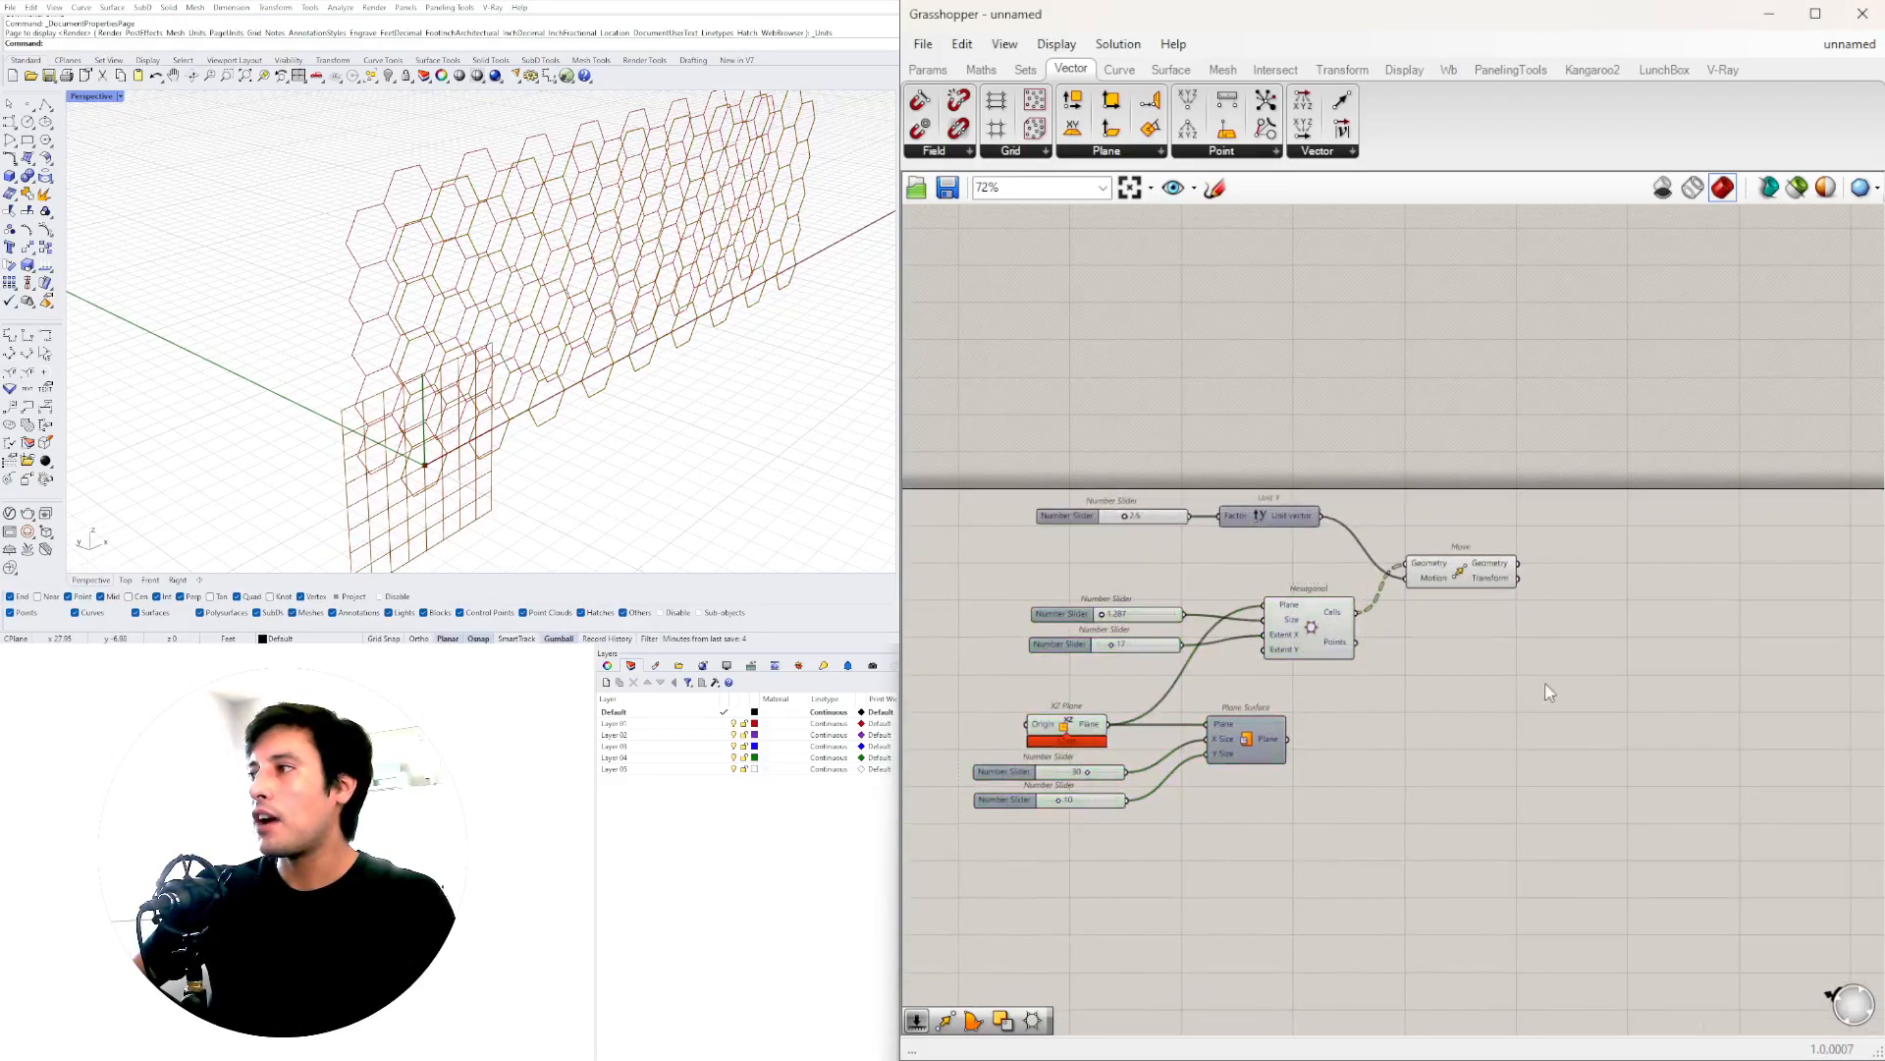
# - Add a Loft component and connect both the Hexagonal Cells and the Move Geometry outputs to its Curves input
pyautogui.doubleClick(1546, 640)
pyautogui.write('loft')
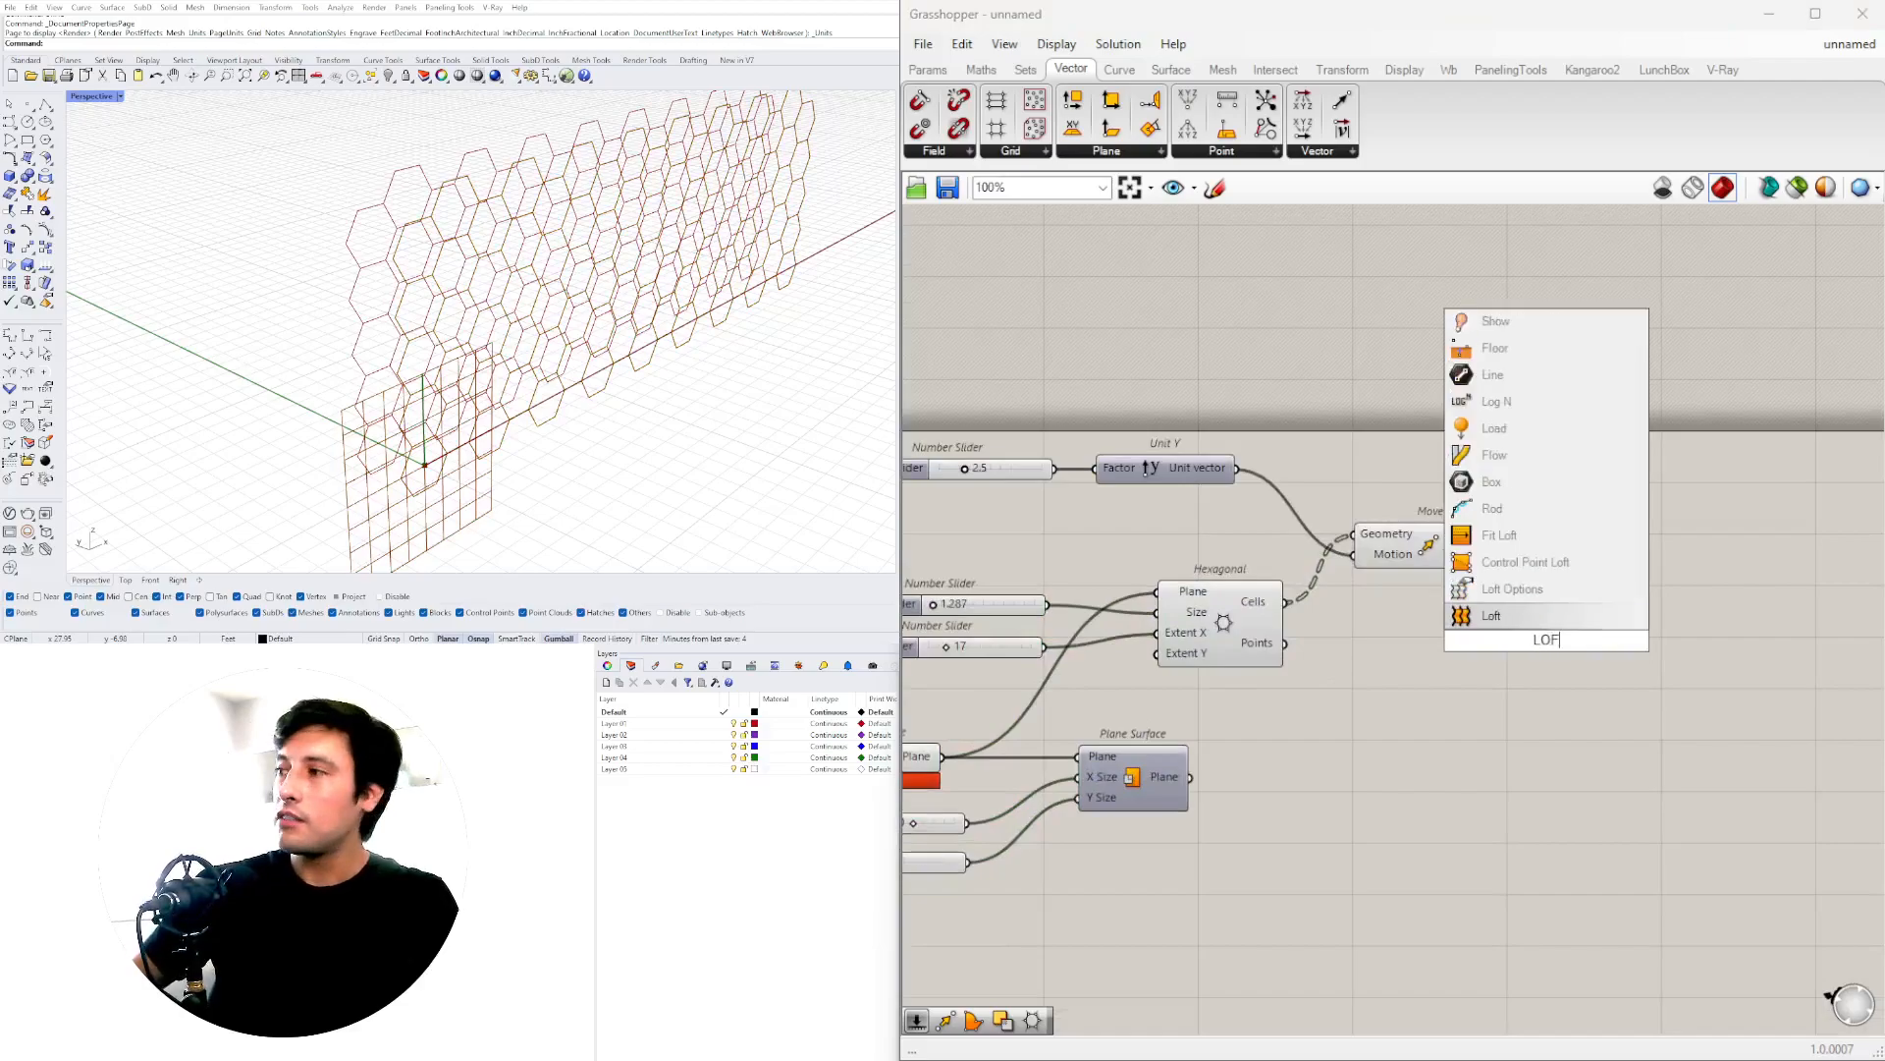
pyautogui.press('Return')
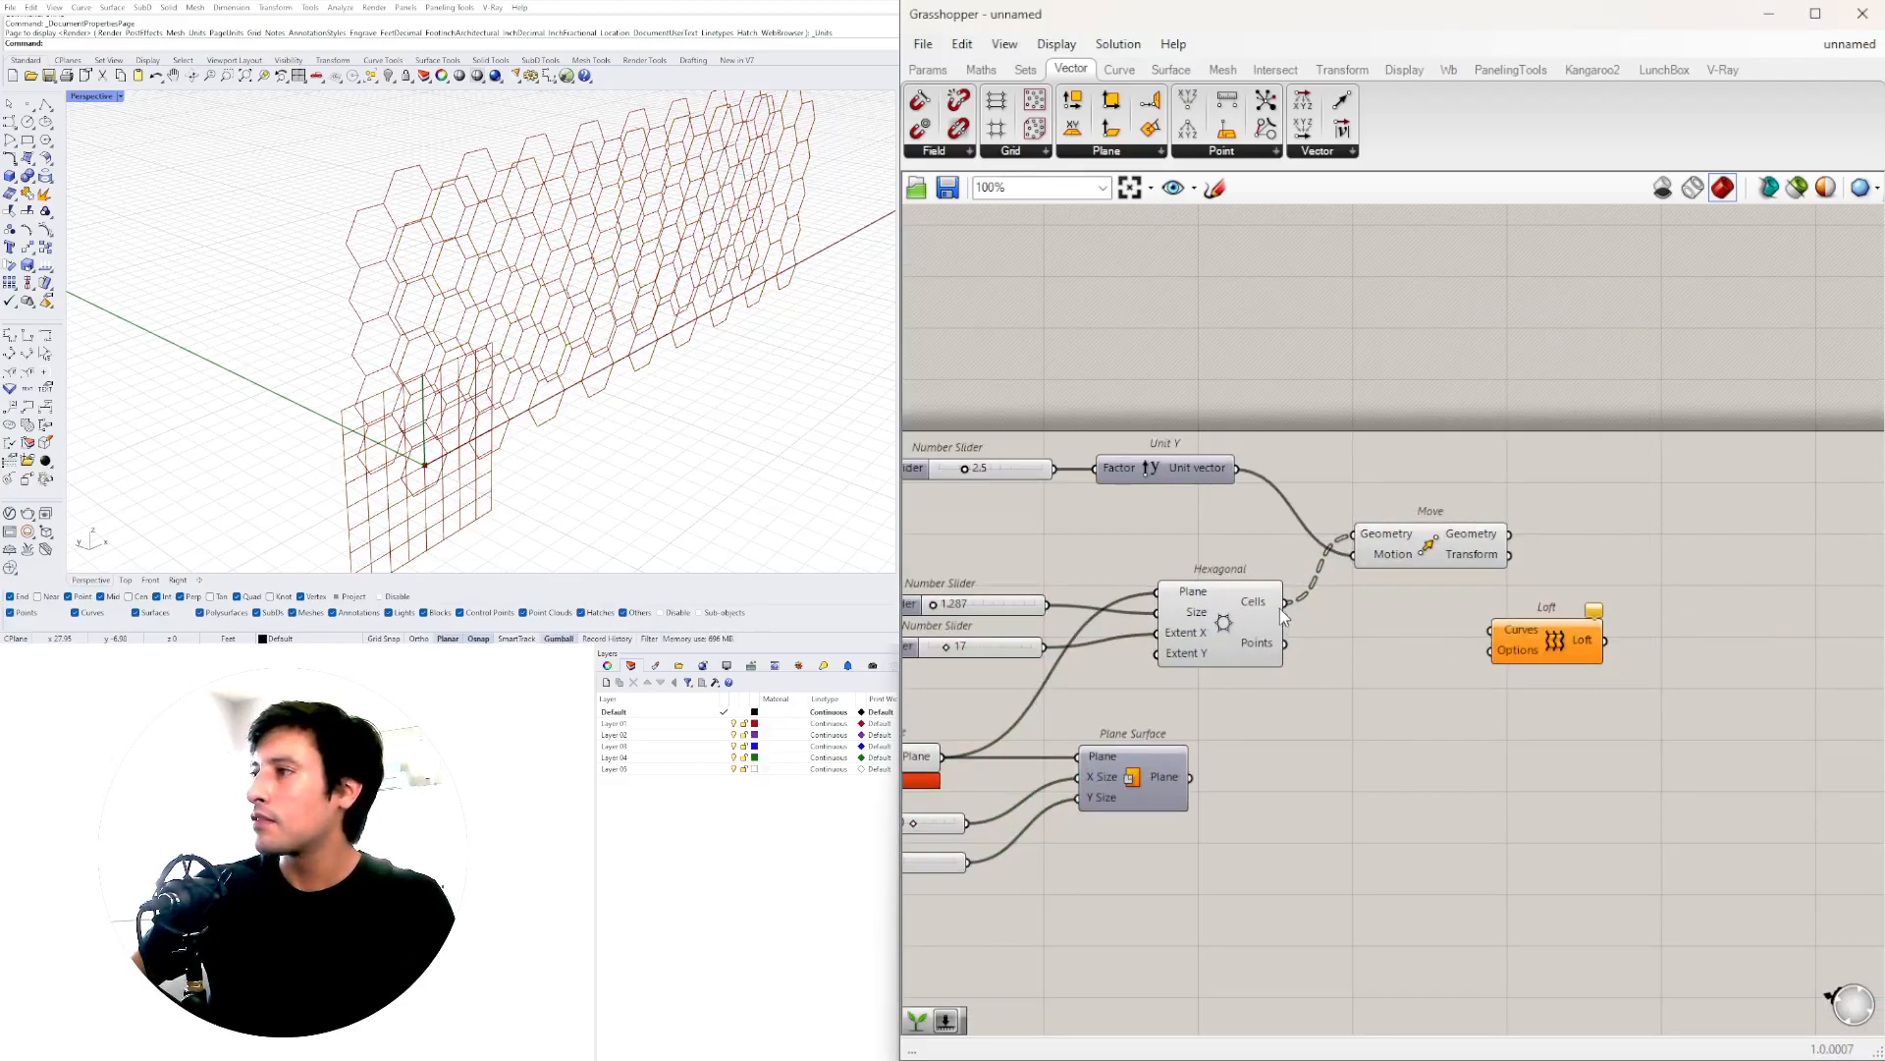
pyautogui.moveTo(1500, 643); pyautogui.dragTo(1630, 617)
pyautogui.scroll(2, 1571, 609)
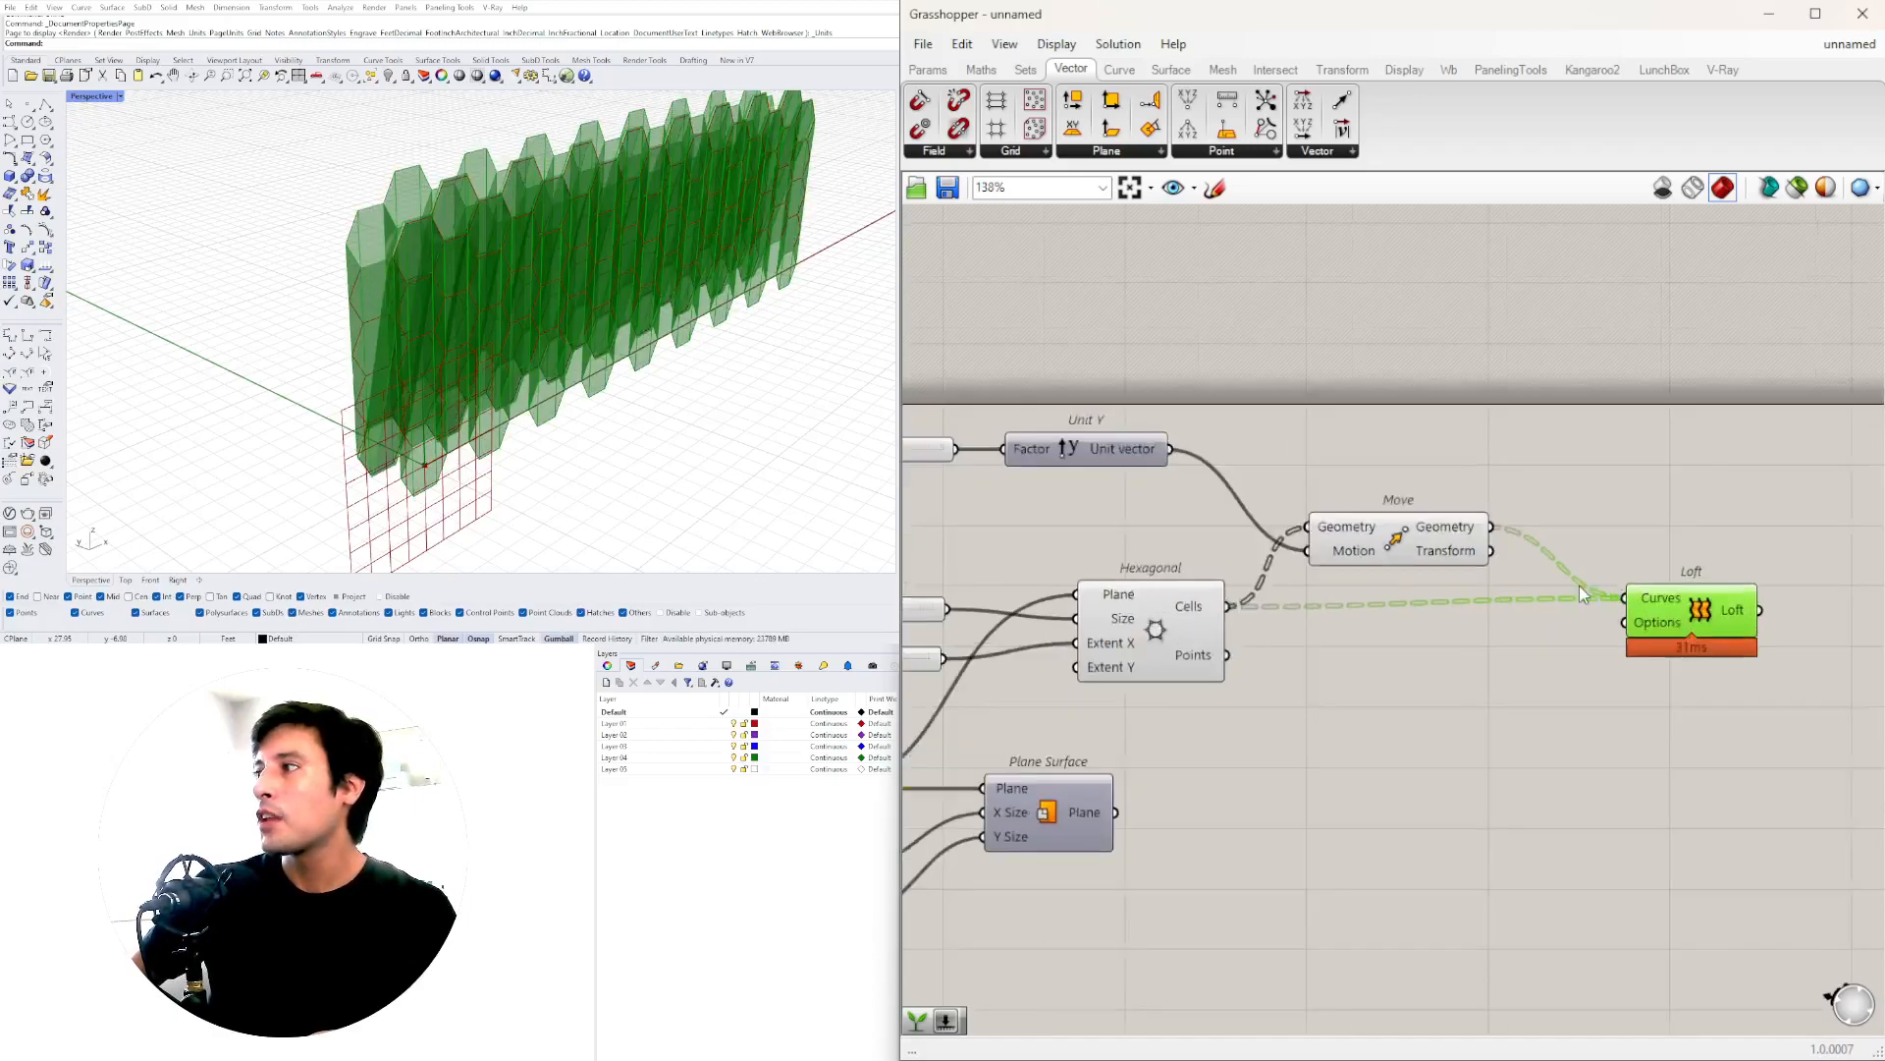
pyautogui.moveTo(583, 269)
pyautogui.mouseDown(button='right')
pyautogui.moveTo(665, 257)
pyautogui.moveTo(570, 265)
pyautogui.mouseUp(button='right')
pyautogui.moveTo(1693, 609); pyautogui.dragTo(1794, 619)
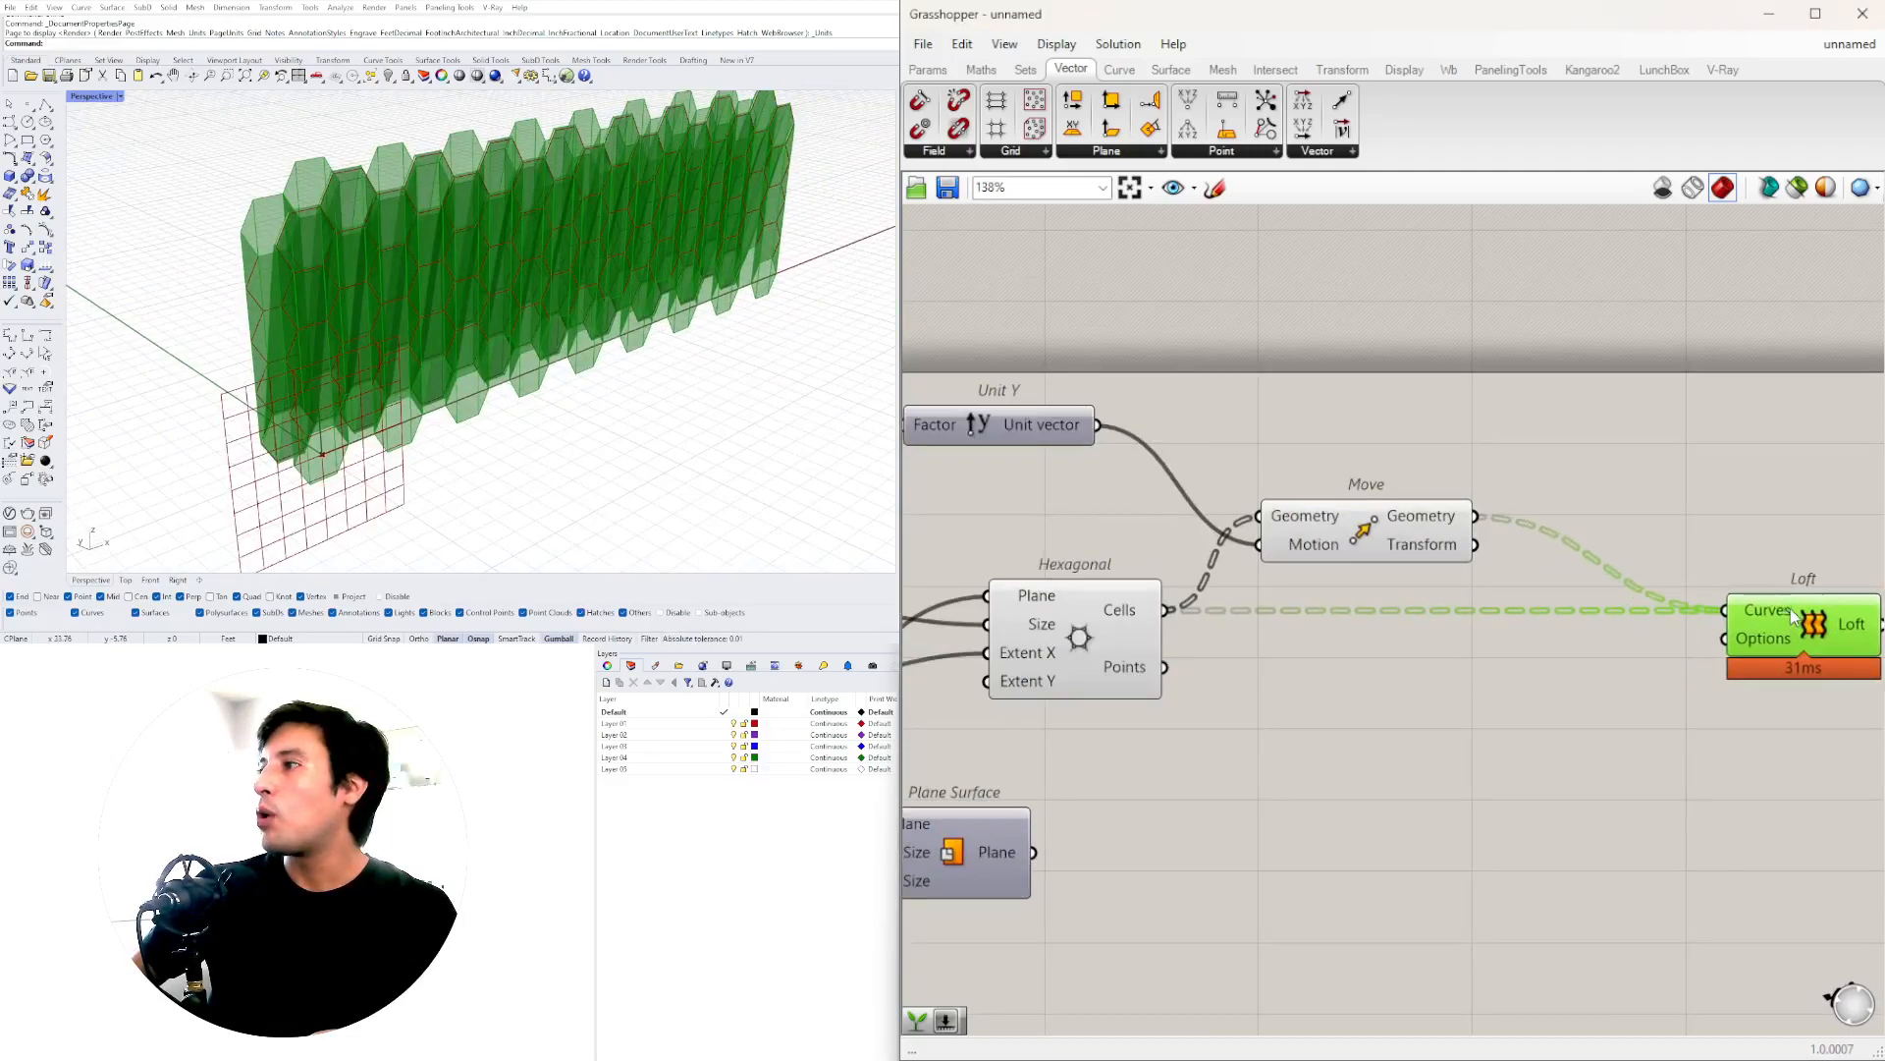
# - Try flattening the Move component's Geometry output and the Hexagonal component's Cells output for the loft
pyautogui.doubleClick(1624, 487)
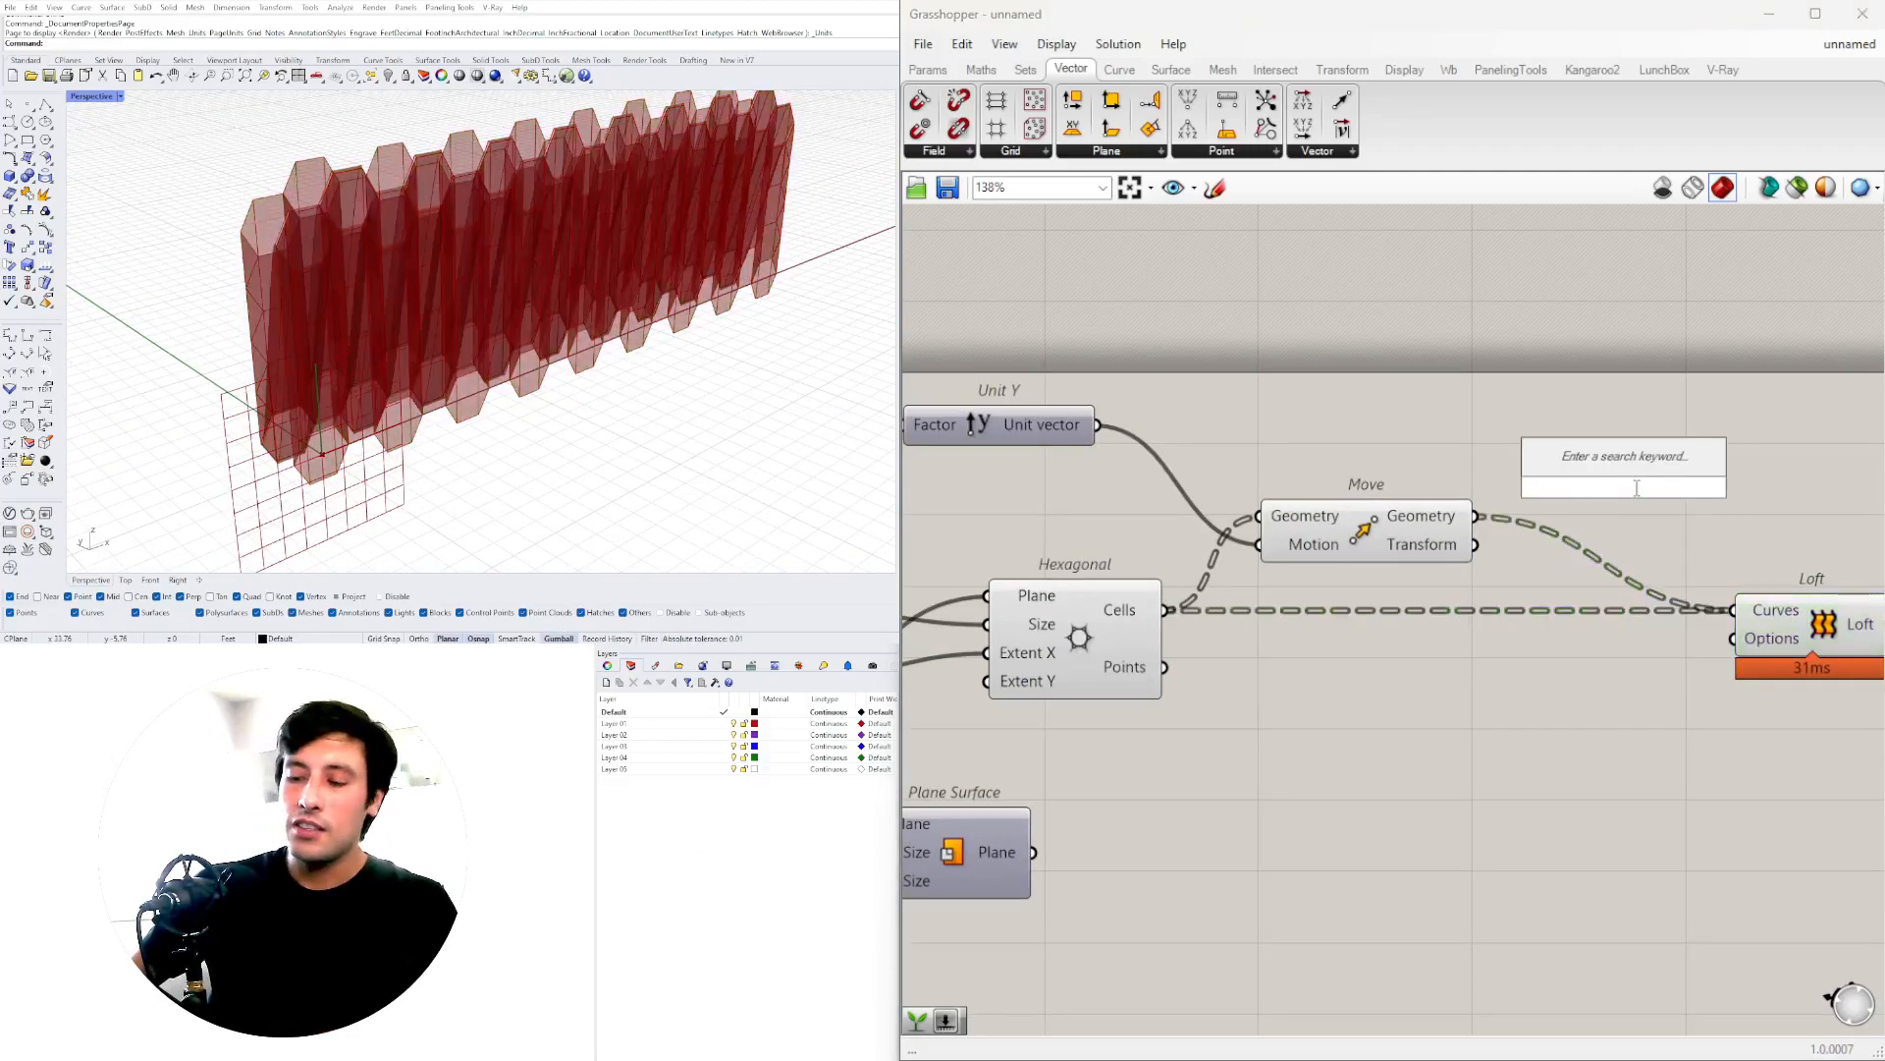
pyautogui.rightClick(1436, 516)
pyautogui.click(1512, 655)
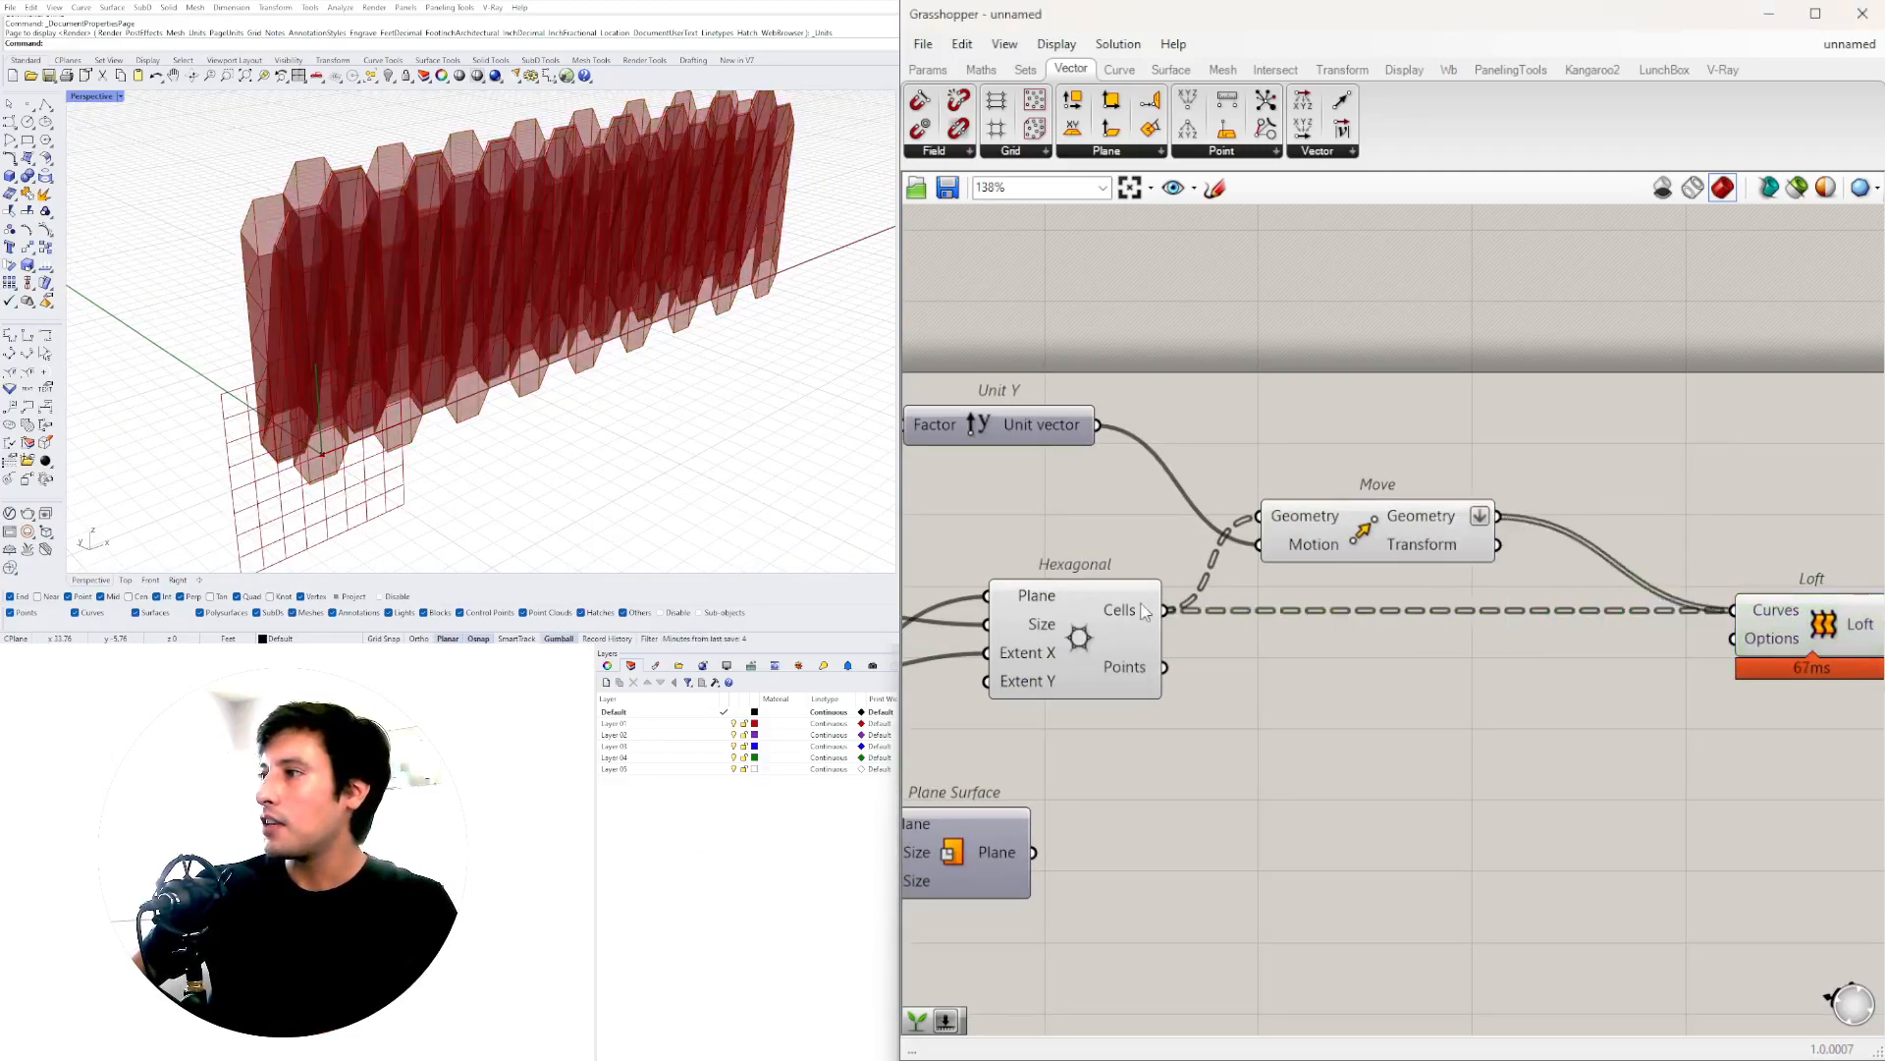
pyautogui.rightClick(1145, 611)
pyautogui.click(1212, 716)
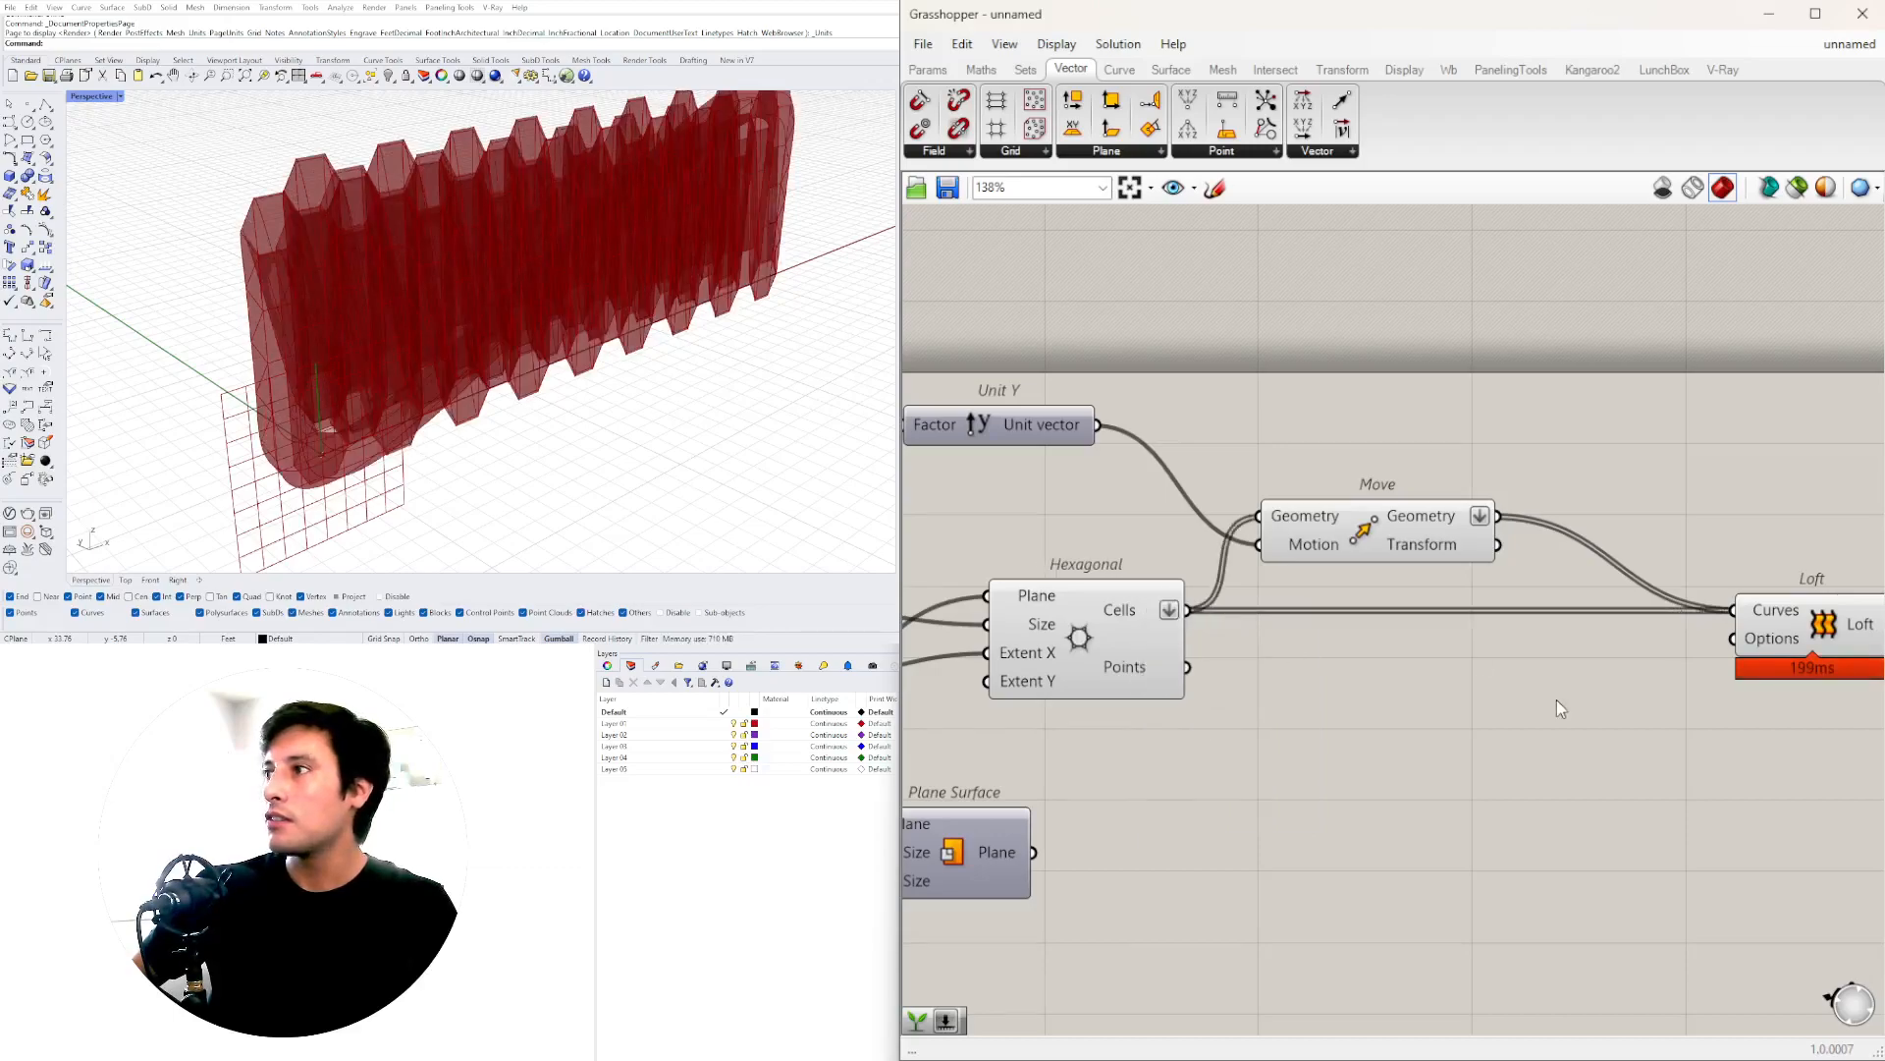
pyautogui.moveTo(1561, 707); pyautogui.dragTo(1338, 669, button='right')
pyautogui.click(1626, 589)
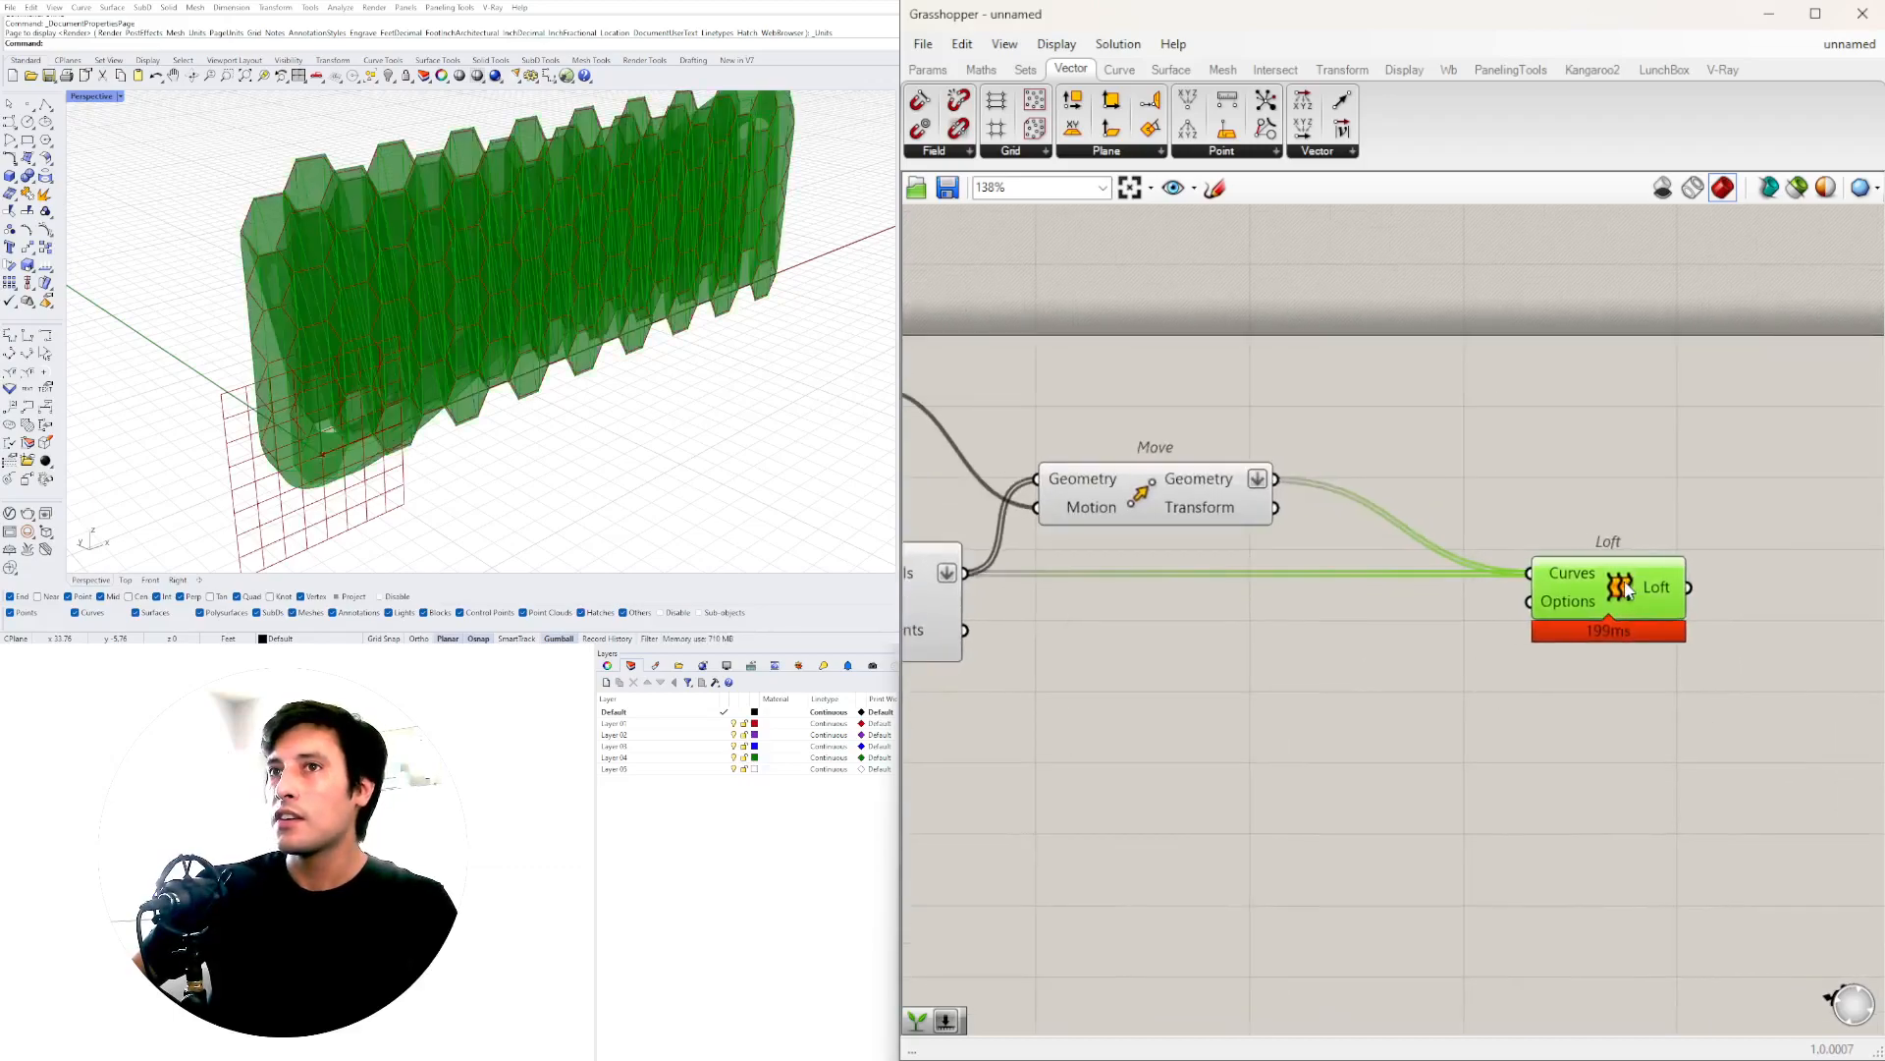
# - Remove the flattening from the Move Geometry output and the Hexagonal Cells output
pyautogui.rightClick(1266, 491)
pyautogui.click(1321, 593)
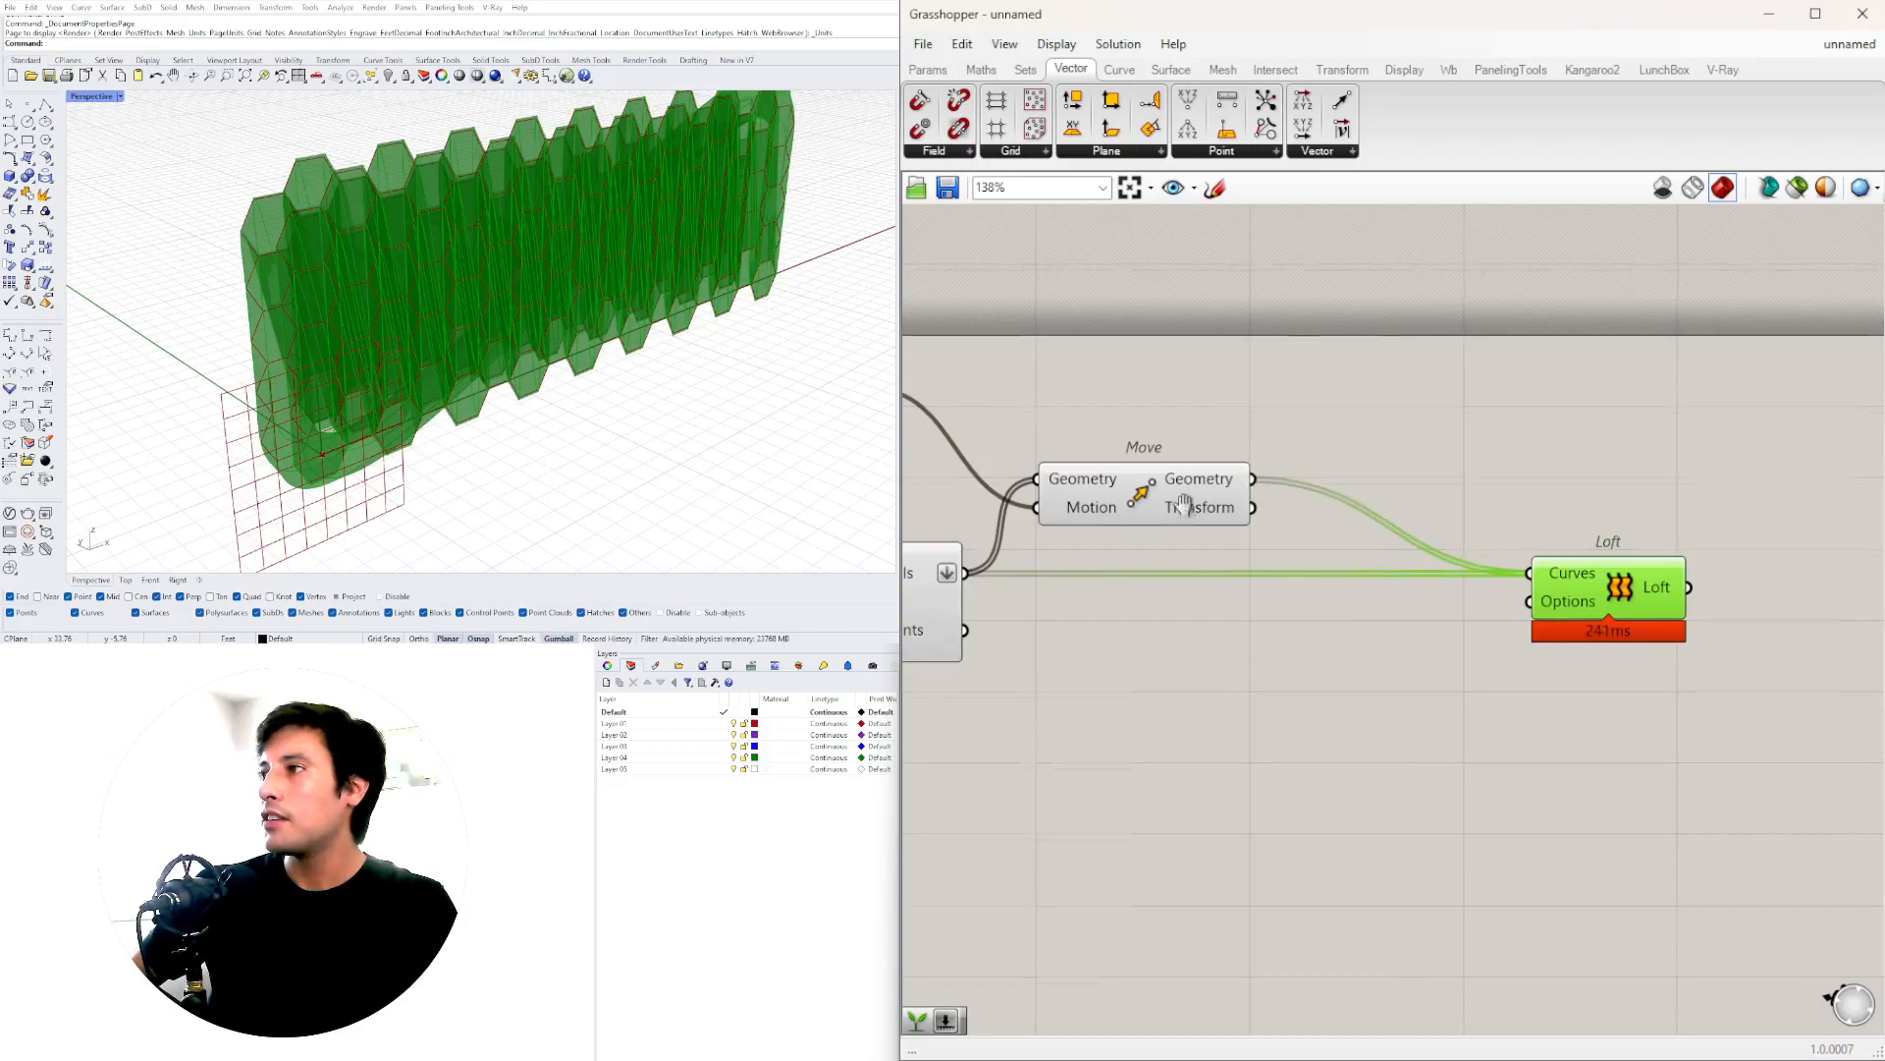
pyautogui.moveTo(1188, 510); pyautogui.dragTo(1398, 534, button='right')
pyautogui.rightClick(1154, 595)
pyautogui.click(1242, 704)
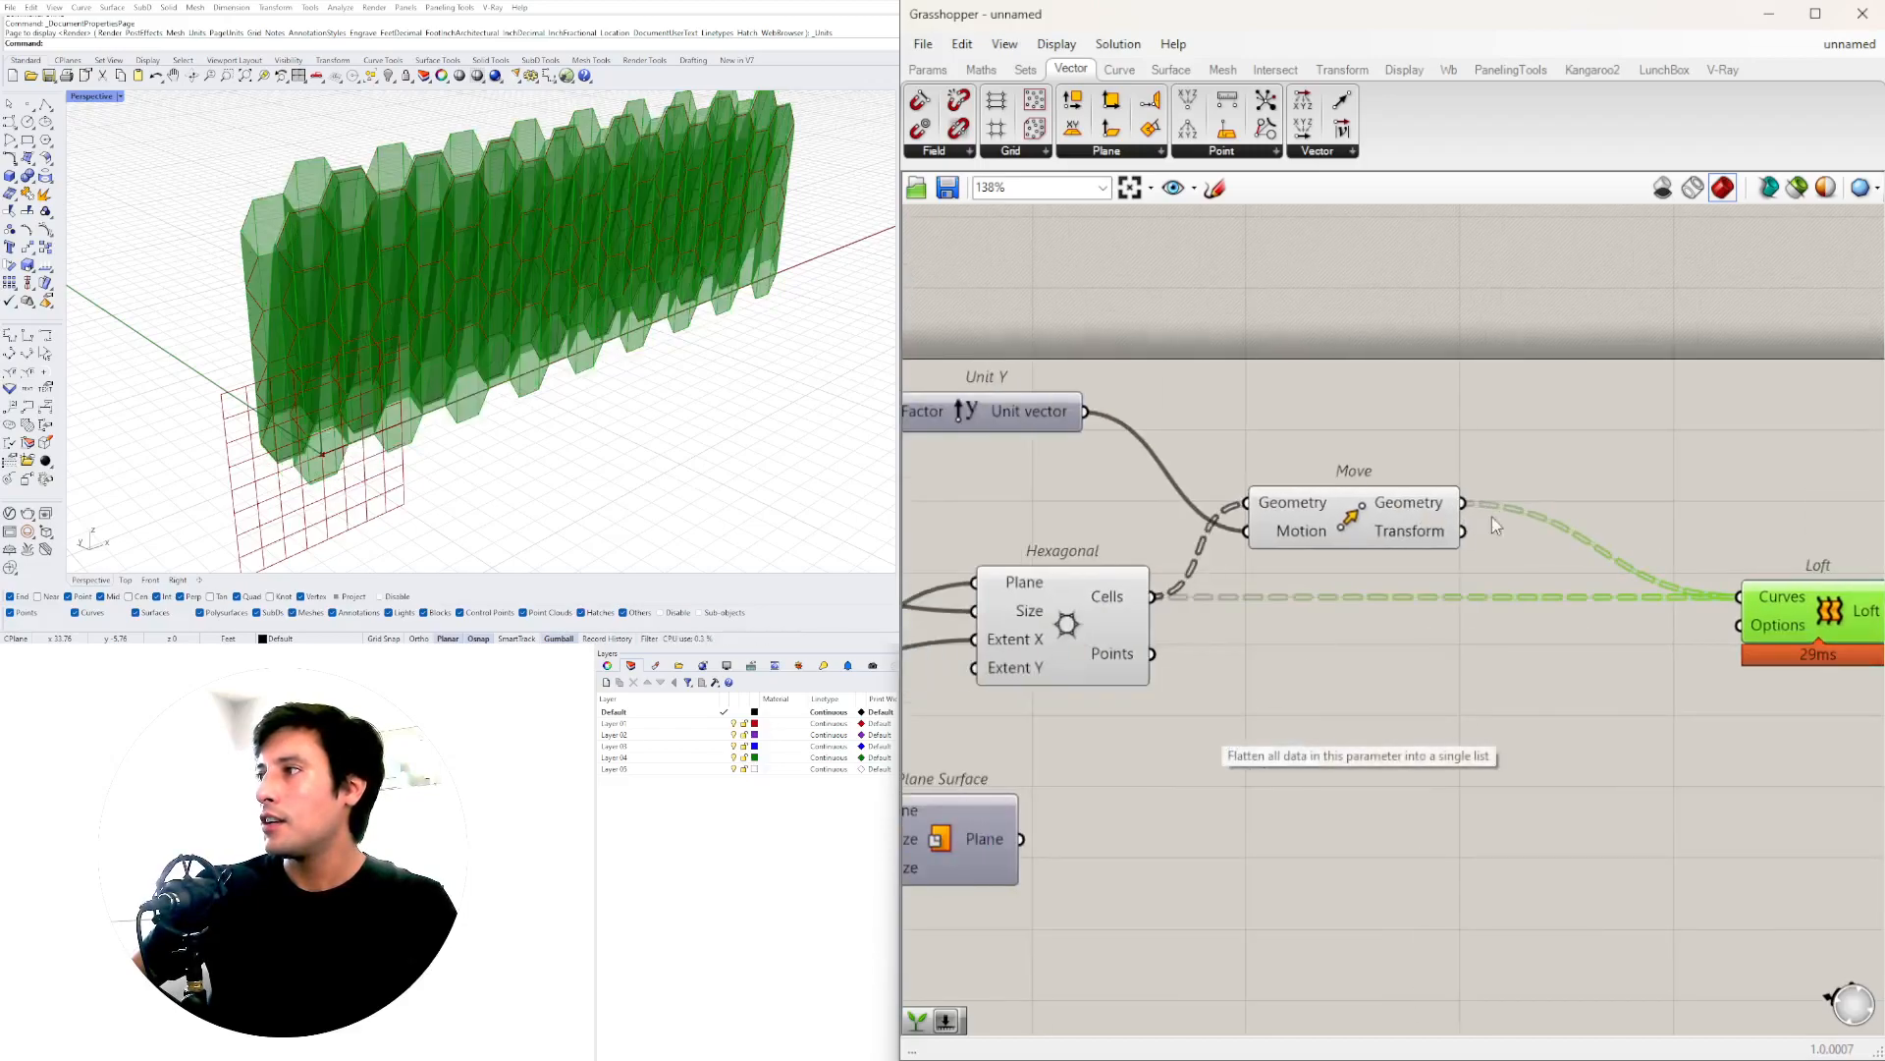
# - Add a Graft Tree component beside Move and connect the moved Geometry output to its Tree input
pyautogui.scroll(-3, 1493, 516)
pyautogui.doubleClick(1441, 509)
pyautogui.write('GRAFT')
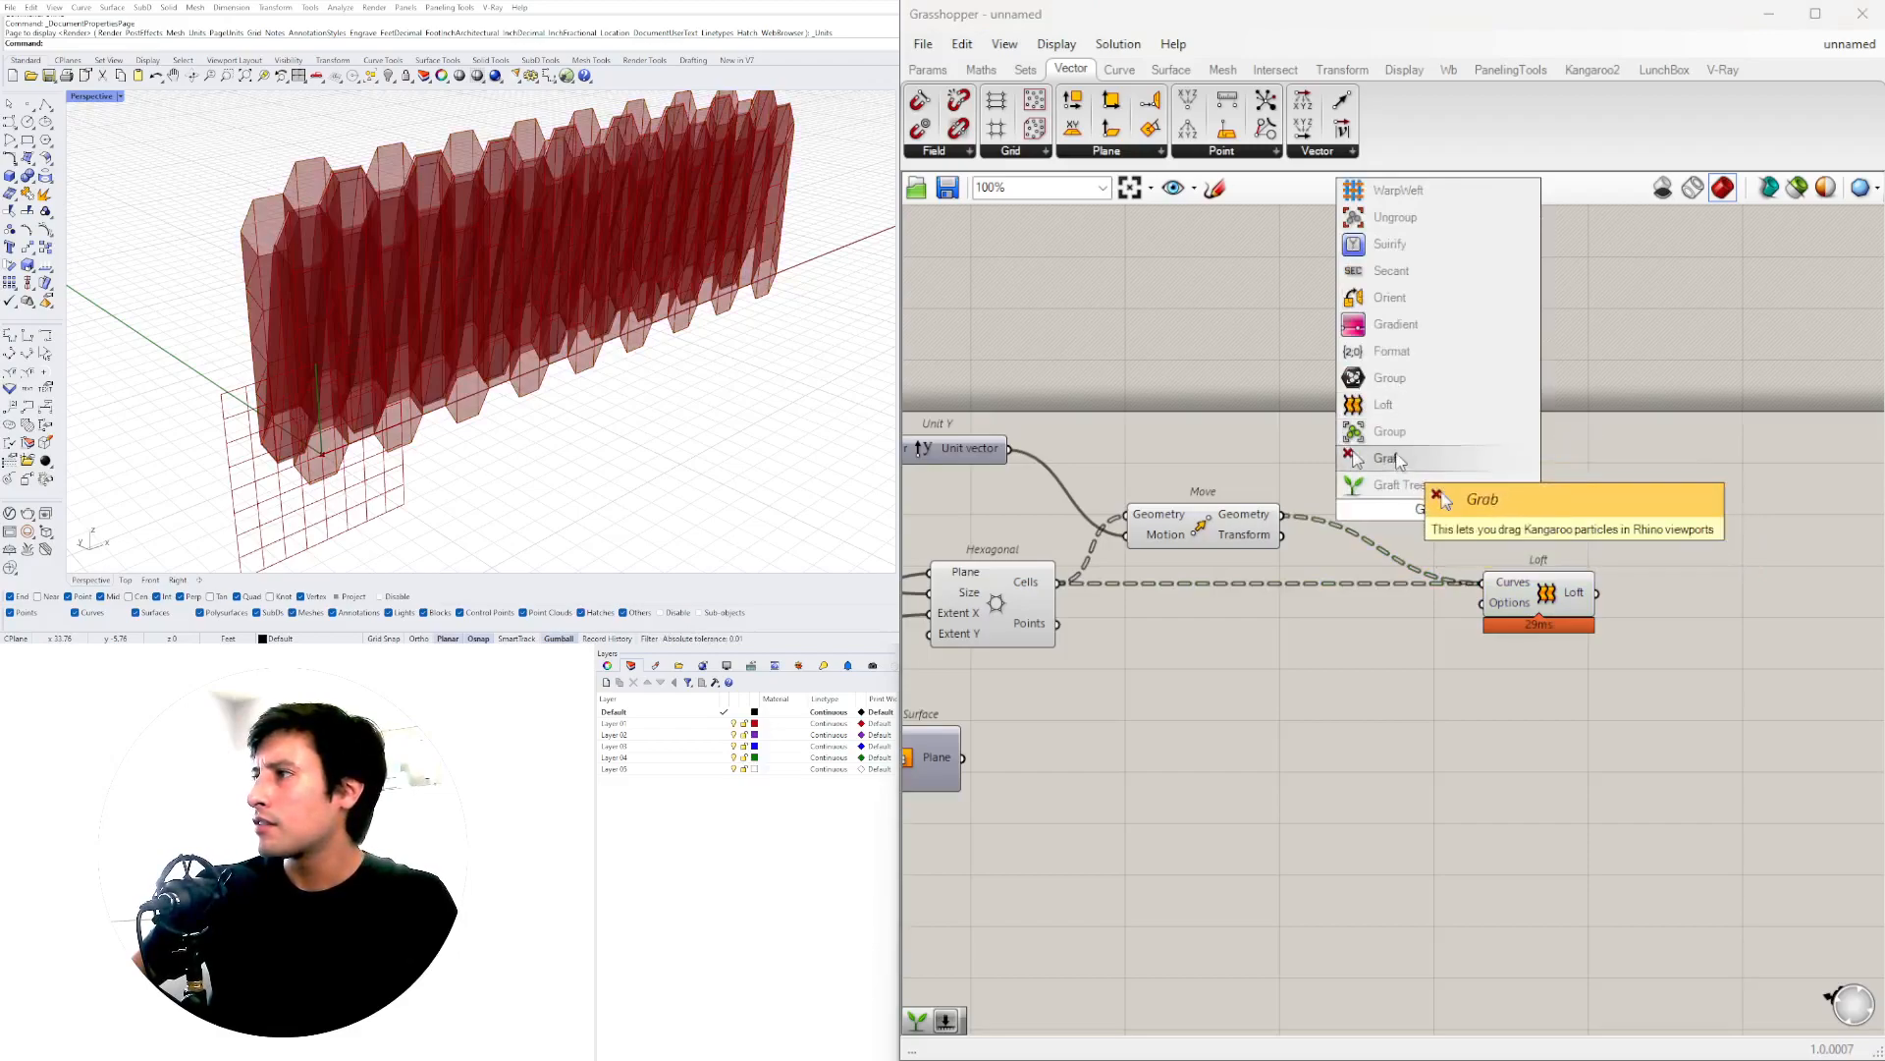
pyautogui.click(1411, 484)
pyautogui.moveTo(1387, 512); pyautogui.dragTo(1403, 520)
# - Duplicate Graft Tree for the Hexagonal Cells output and connect both grafted trees to Loft's Curves input, replacing the direct wires
pyautogui.click(1252, 619)
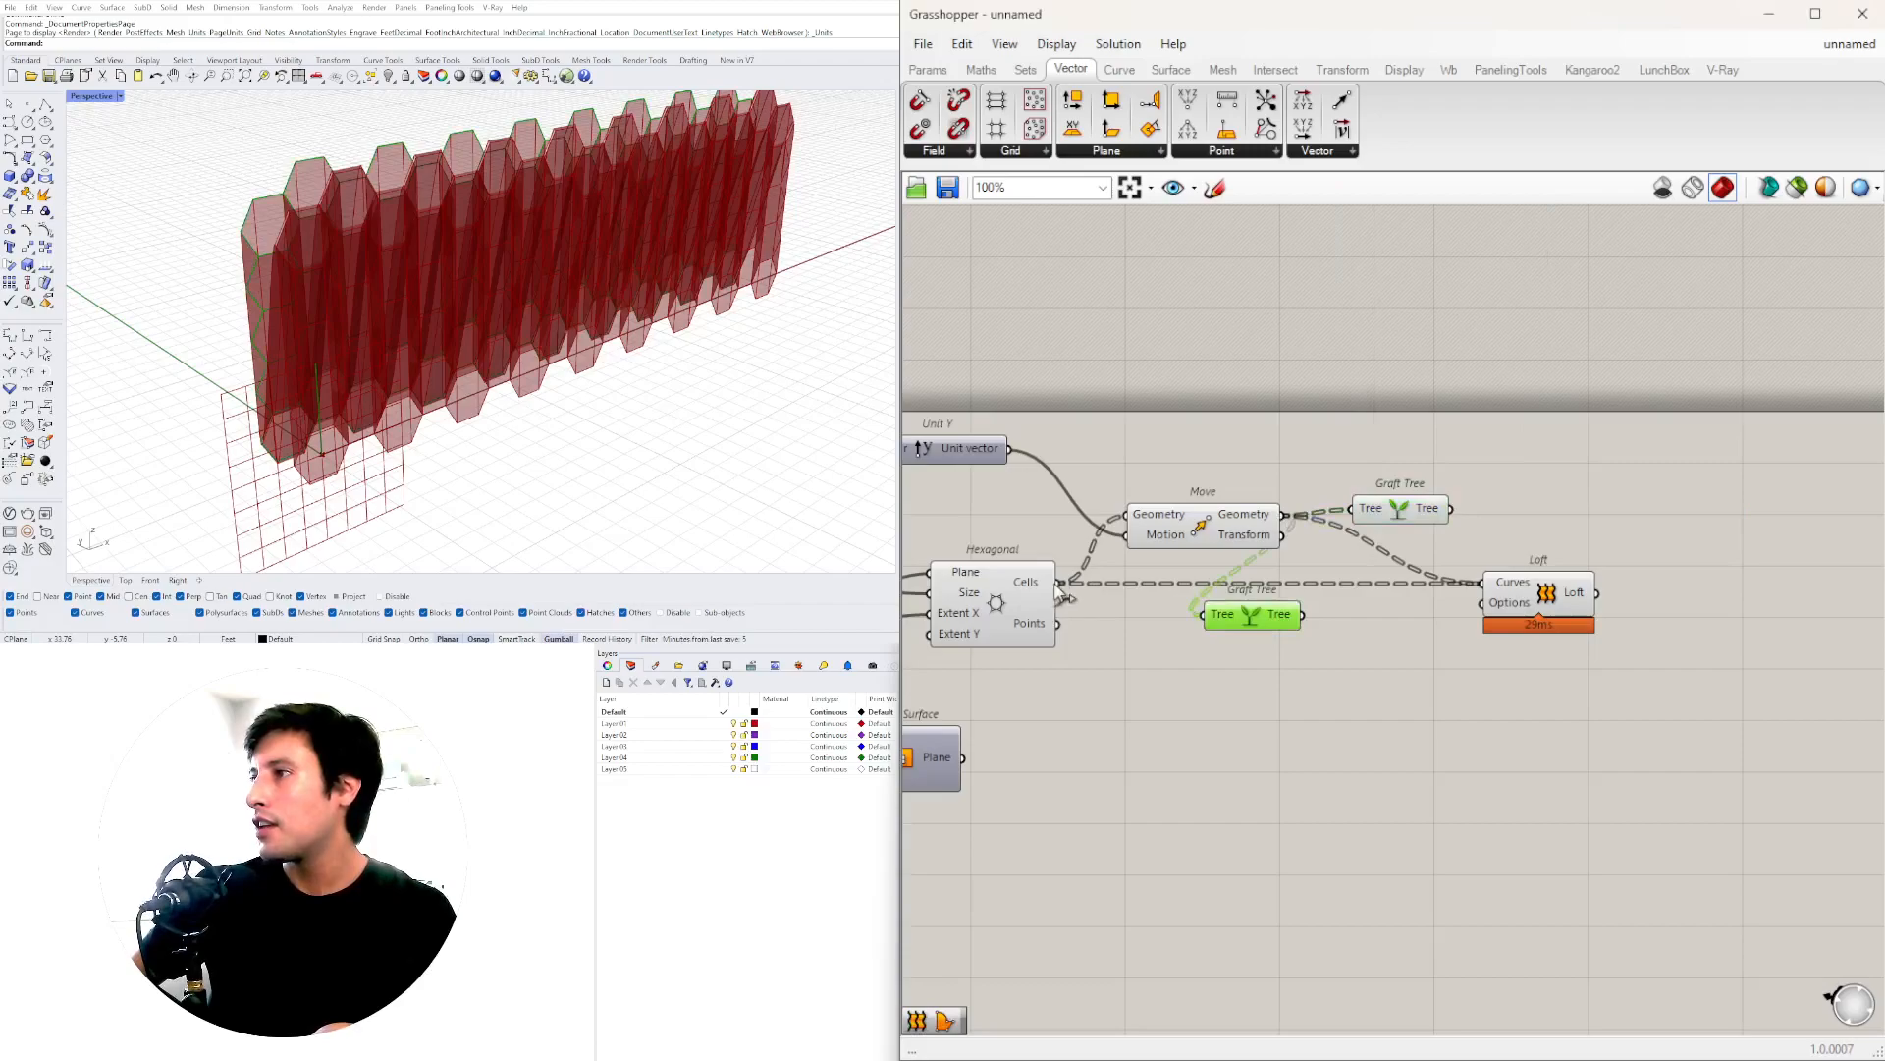
pyautogui.moveTo(1218, 617); pyautogui.dragTo(1216, 616)
pyautogui.moveTo(1470, 596); pyautogui.dragTo(1483, 583)
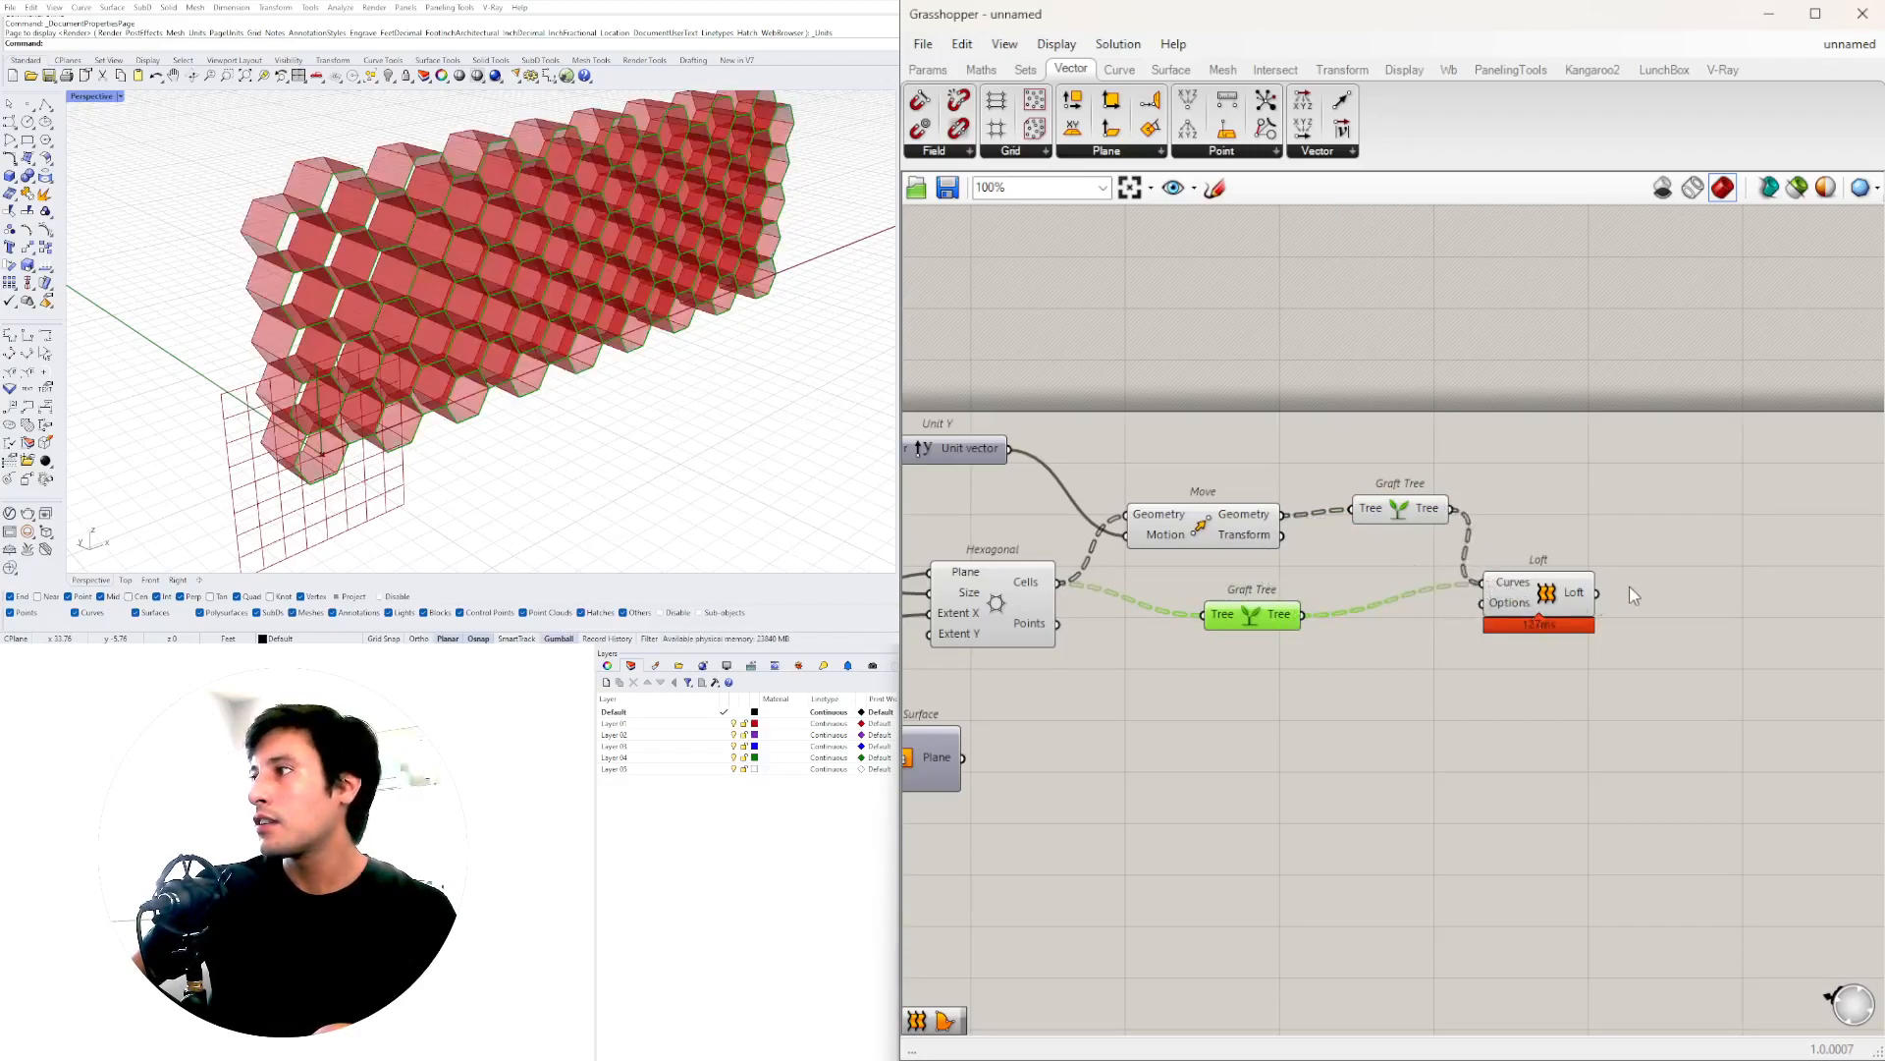
pyautogui.moveTo(1198, 534); pyautogui.dragTo(1194, 534)
pyautogui.moveTo(1258, 618); pyautogui.dragTo(1333, 594)
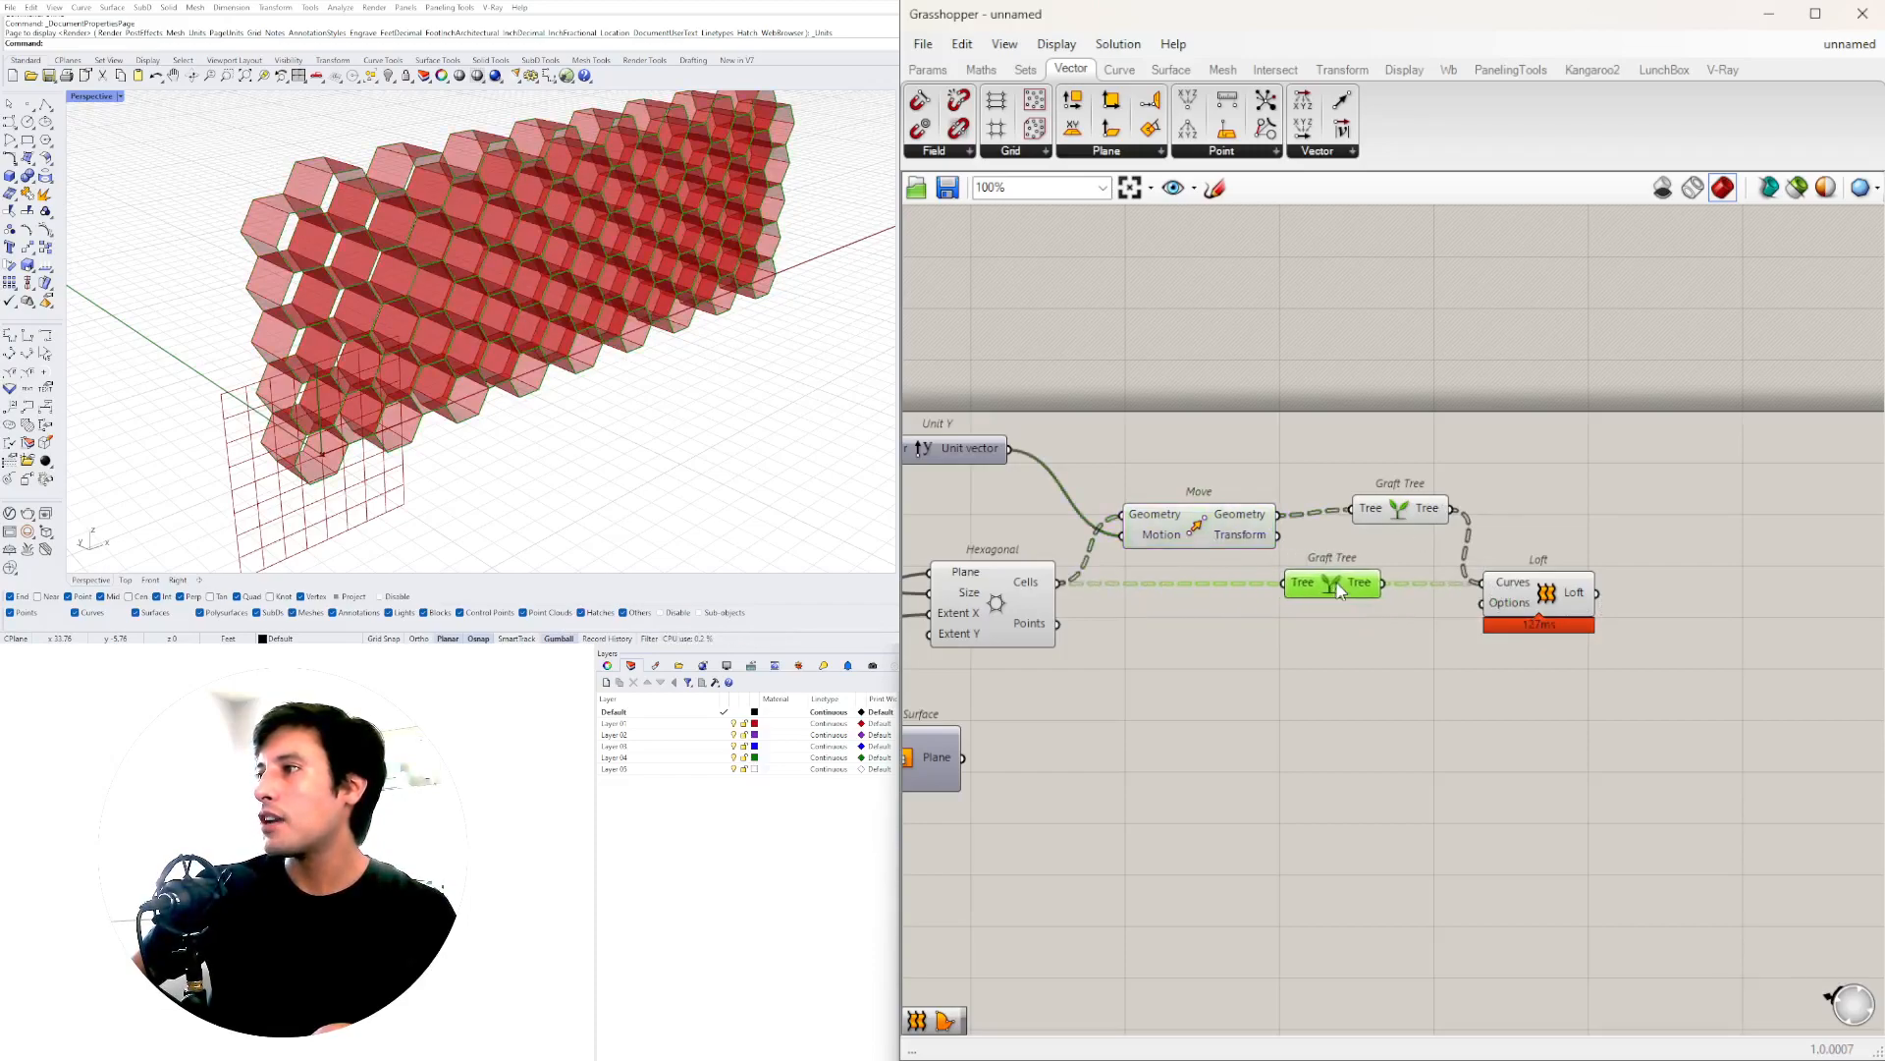
# - Line up the two Graft Tree components one above the other and place Loft further along the canvas
pyautogui.moveTo(1387, 532); pyautogui.dragTo(1370, 538)
pyautogui.click(1571, 597)
pyautogui.moveTo(1571, 597); pyautogui.dragTo(1599, 589)
pyautogui.click(1561, 678)
# - Examine the lofted hexagonal wall from several angles and highlight the Loft component's geometry in the viewport
pyautogui.moveTo(688, 339); pyautogui.dragTo(579, 365, button='right')
pyautogui.scroll(-5, 715, 316)
pyautogui.scroll(5, 491, 339)
pyautogui.scroll(-5, 422, 324)
pyautogui.moveTo(422, 324); pyautogui.dragTo(761, 283, button='right')
pyautogui.moveTo(496, 363)
pyautogui.mouseDown(button='right')
pyautogui.moveTo(511, 355)
pyautogui.moveTo(491, 371)
pyautogui.mouseUp(button='right')
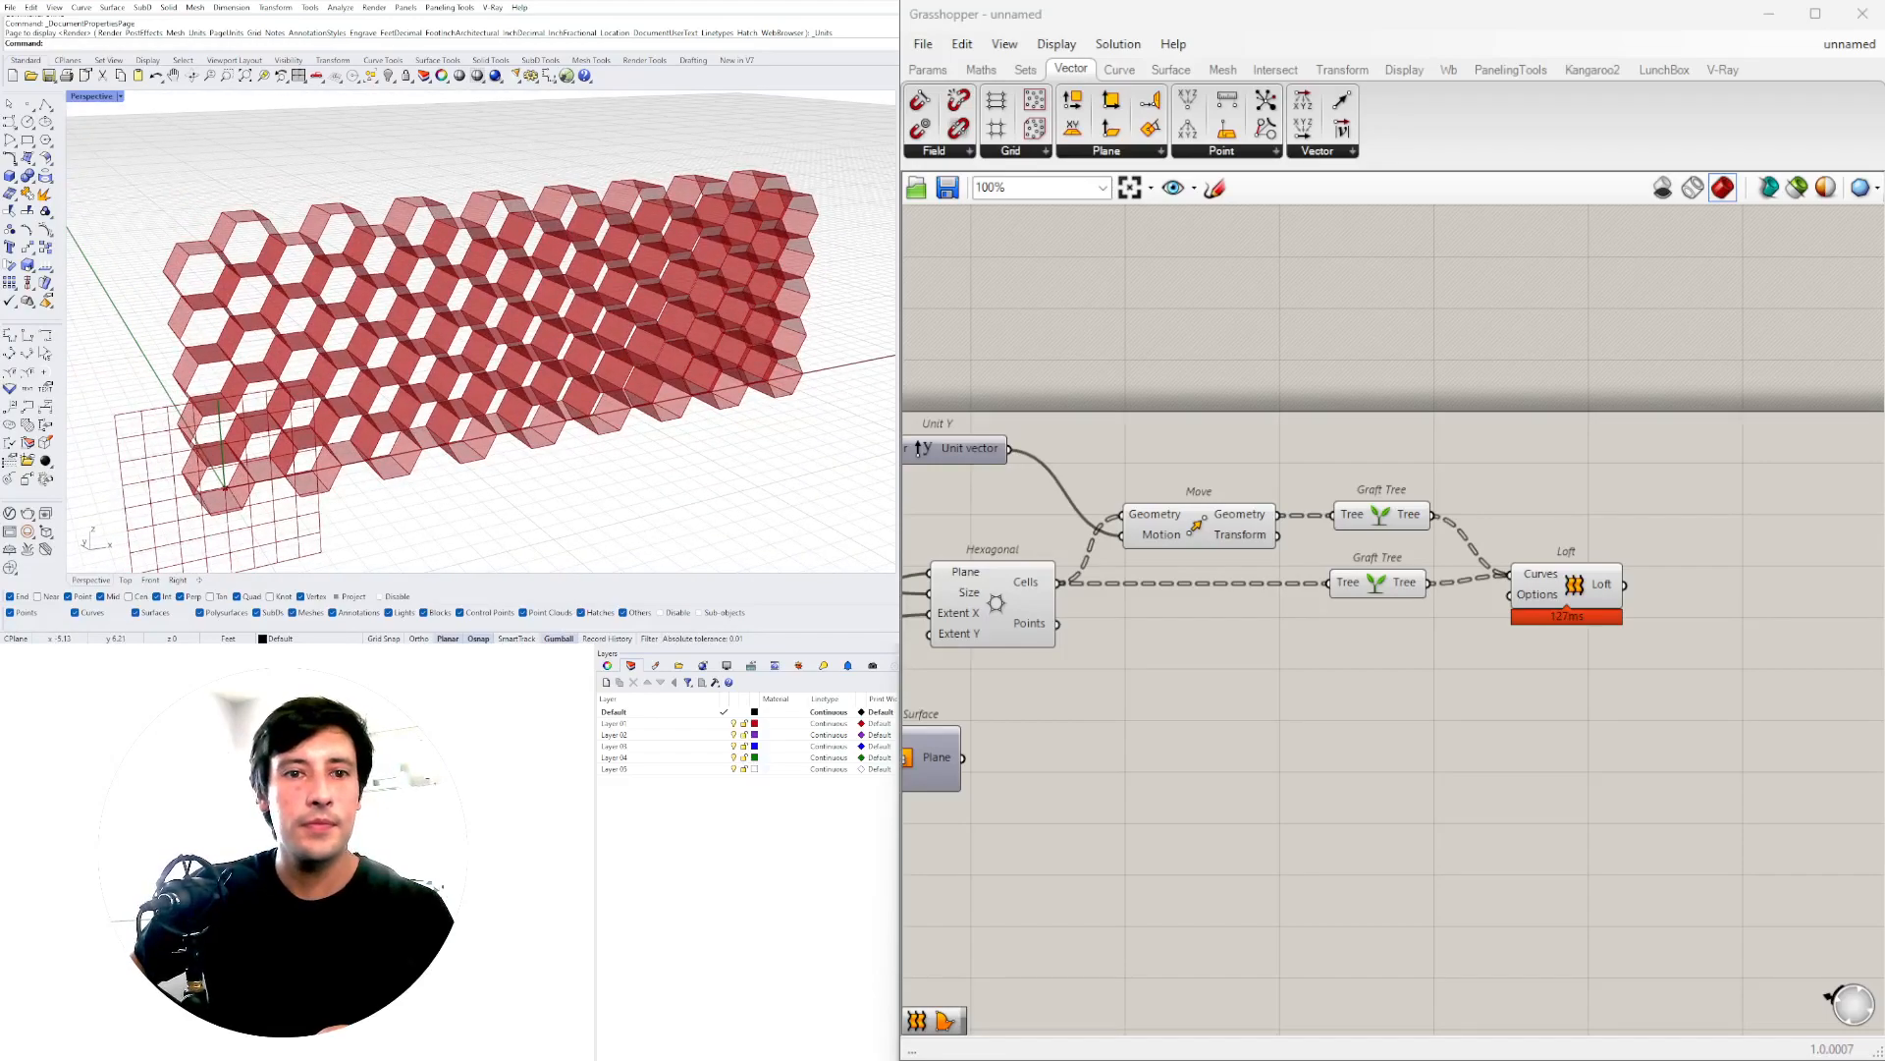
pyautogui.scroll(-5, 488, 303)
pyautogui.moveTo(487, 303)
pyautogui.mouseDown(button='right')
pyautogui.moveTo(566, 328)
pyautogui.moveTo(511, 304)
pyautogui.mouseUp(button='right')
pyautogui.scroll(-1, 1109, 629)
pyautogui.moveTo(1110, 629); pyautogui.dragTo(1464, 585, button='right')
pyautogui.moveTo(1620, 579); pyautogui.dragTo(1437, 574, button='right')
pyautogui.scroll(-2, 1473, 491)
pyautogui.click(1609, 550)
pyautogui.scroll(2, 290, 299)
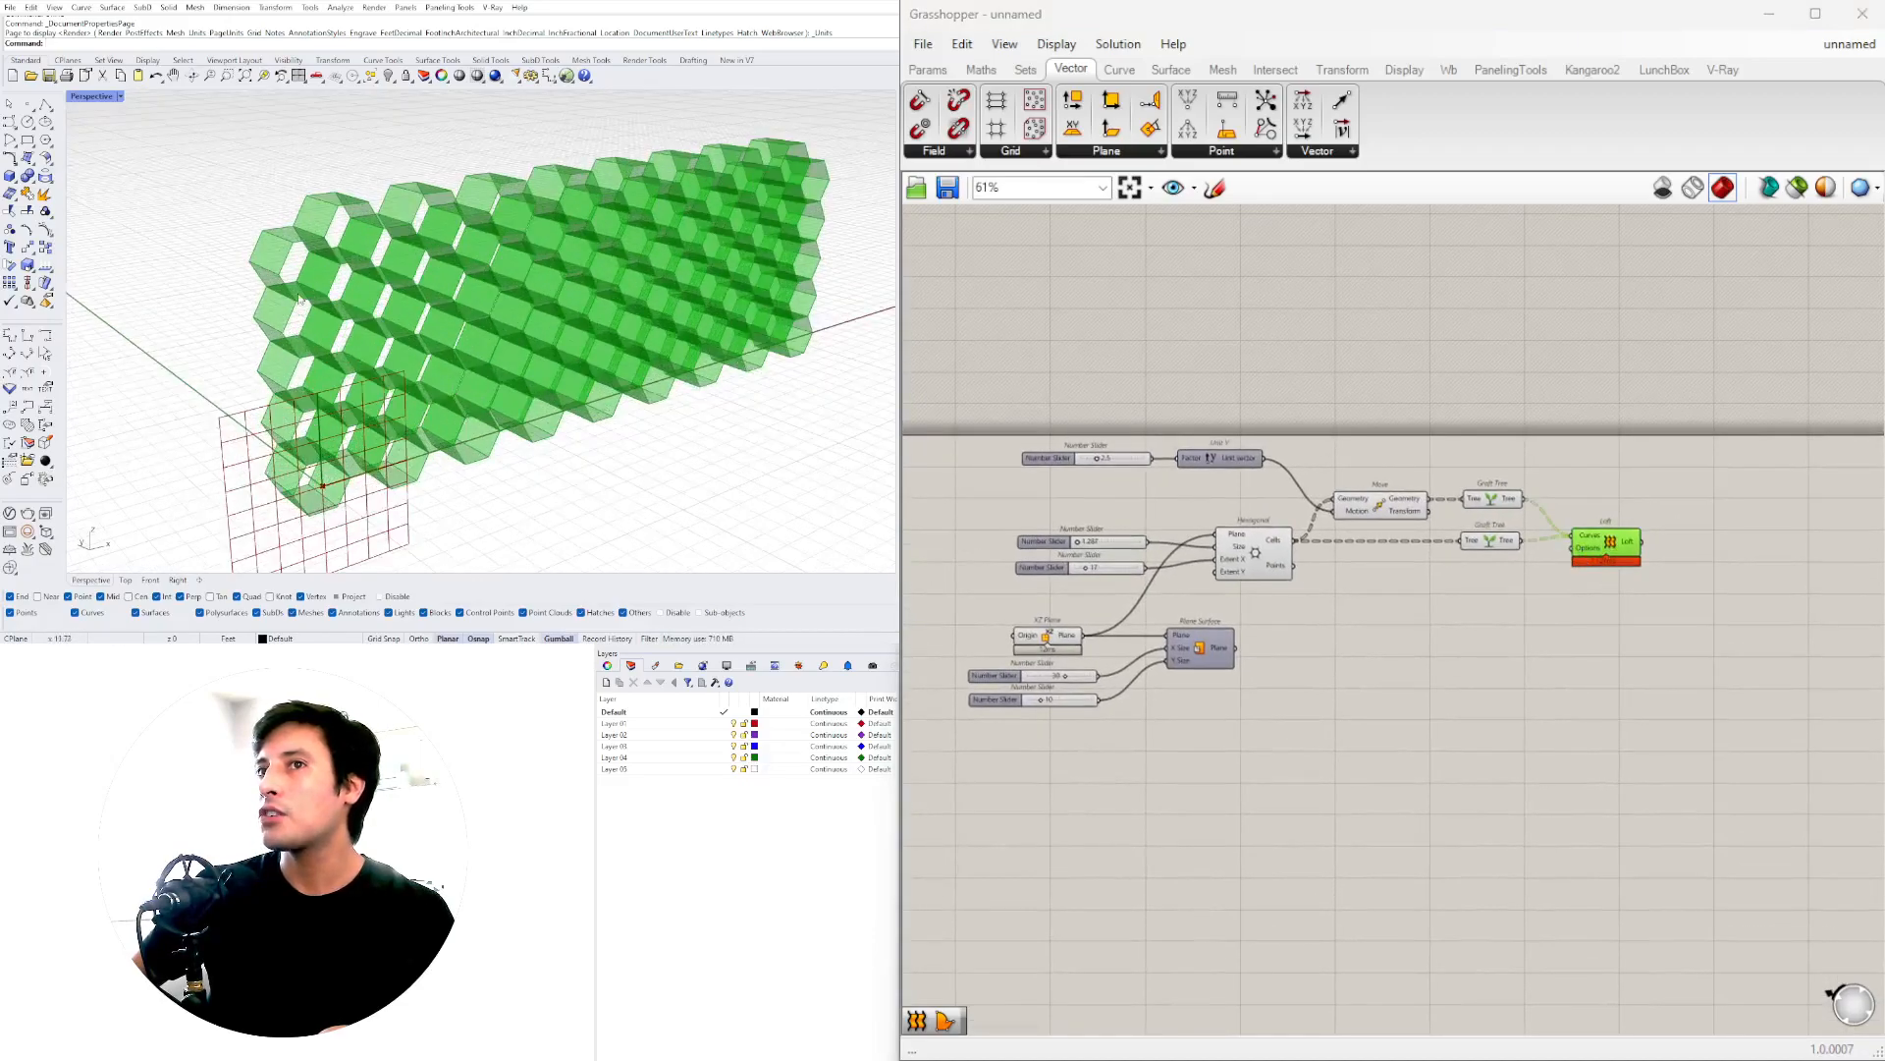
pyautogui.scroll(2, 1227, 666)
# - Add an Offset Curve component, connecting XZ Plane to its Plane input and Hexagonal's Cells to its Curve input
pyautogui.click(1296, 481)
pyautogui.scroll(5, 345, 208)
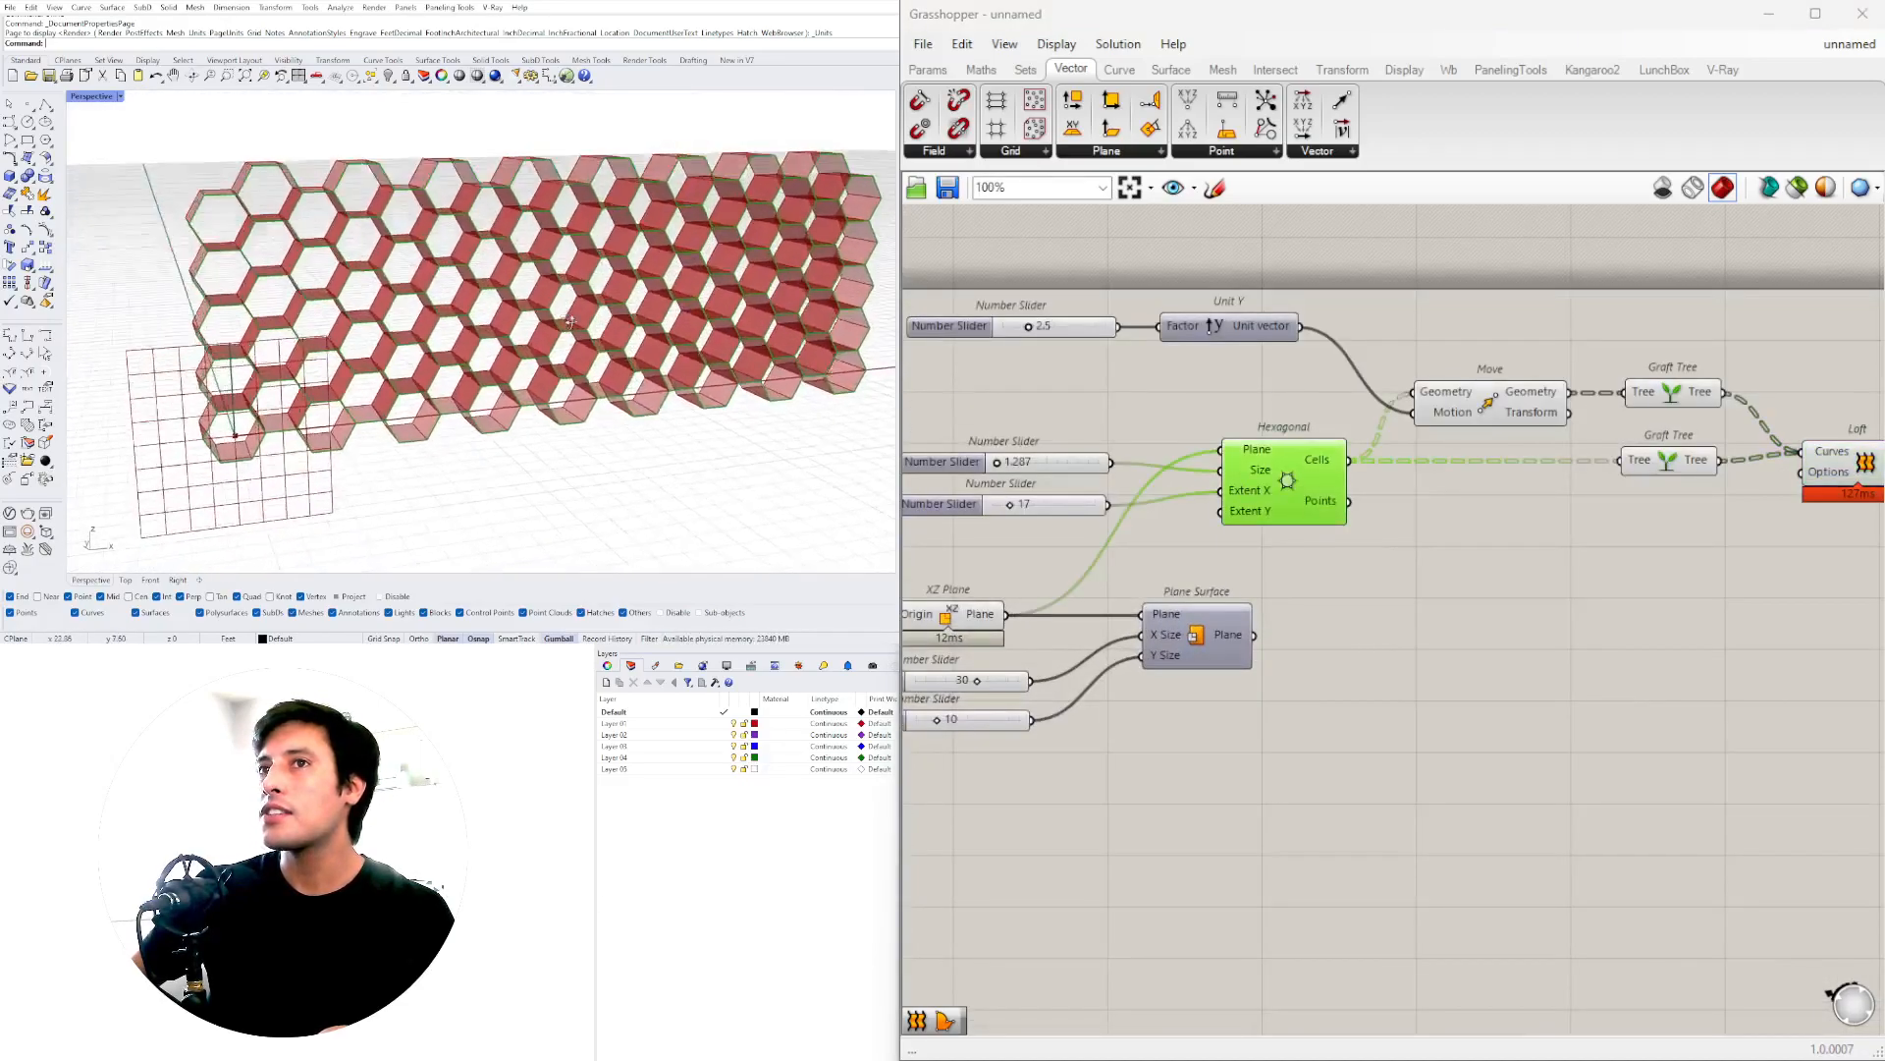
pyautogui.doubleClick(1501, 653)
pyautogui.write('offset')
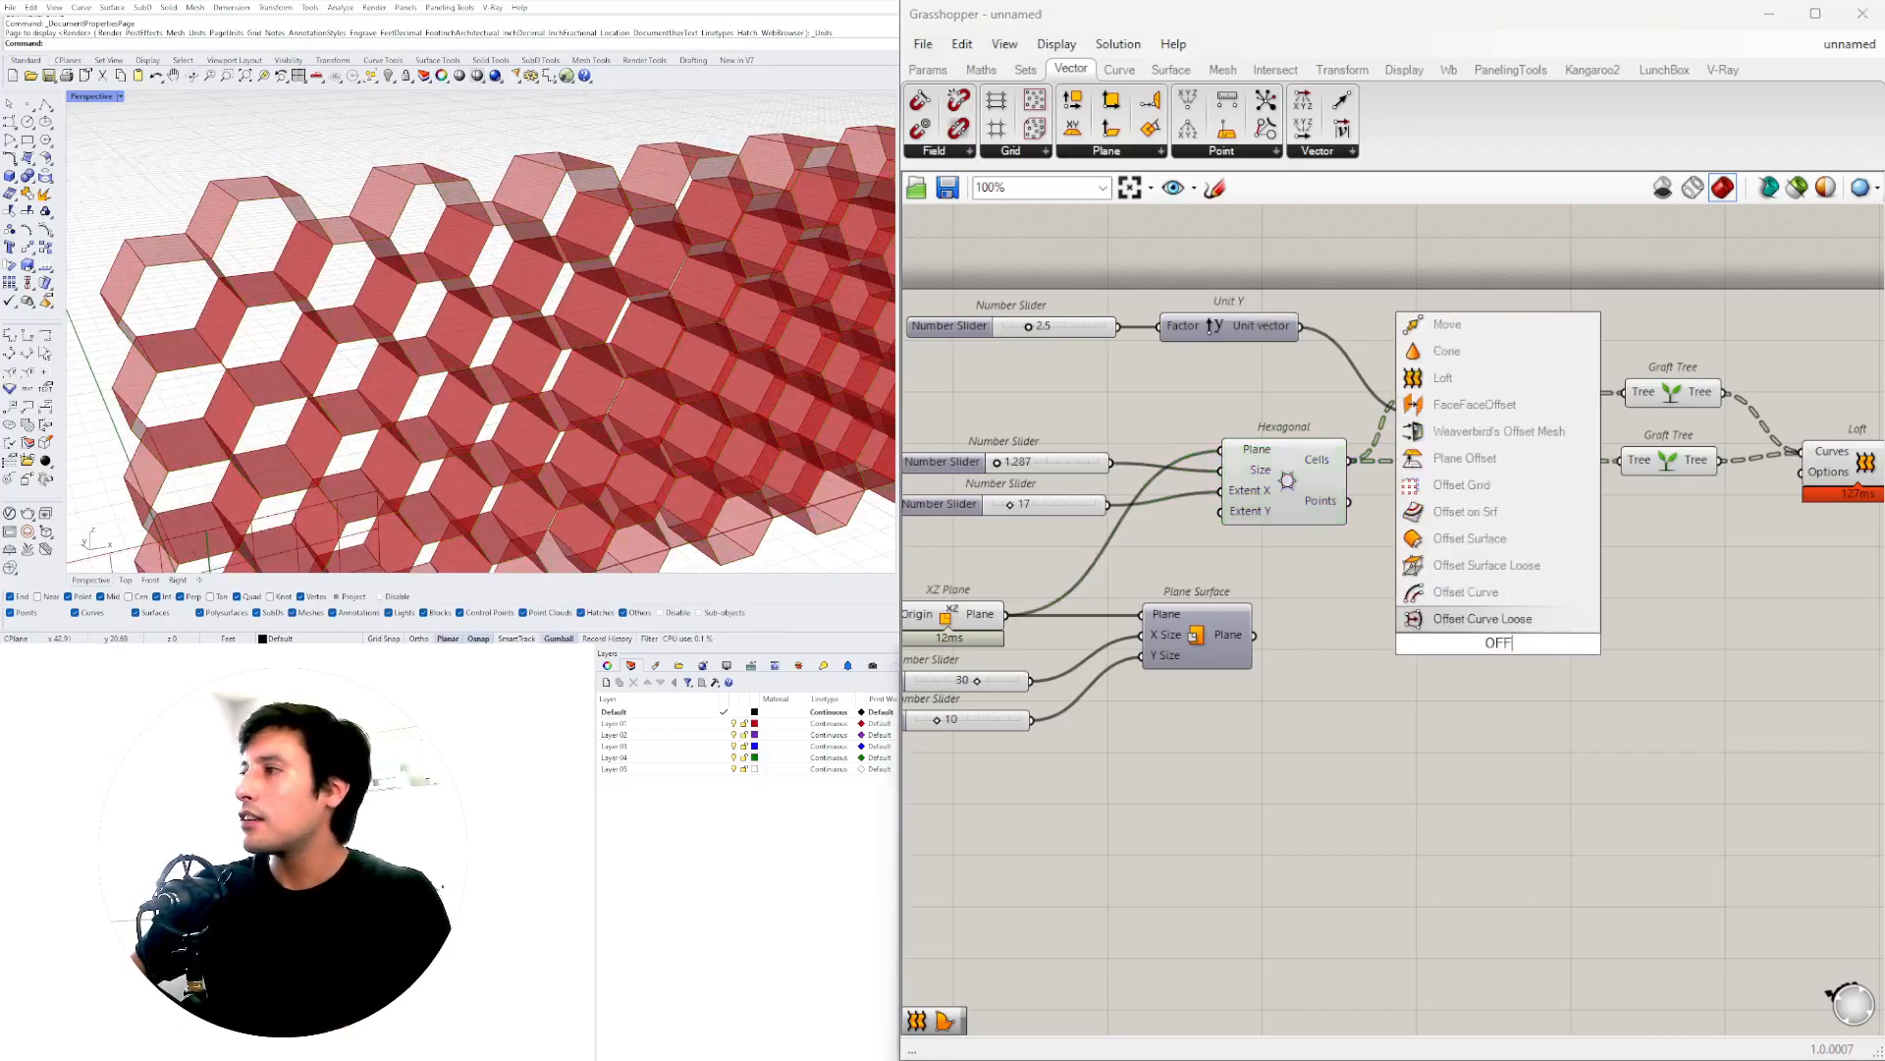
pyautogui.click(1454, 624)
pyautogui.scroll(-2, 1454, 603)
pyautogui.moveTo(1551, 615); pyautogui.dragTo(1550, 572)
pyautogui.click(1331, 658)
pyautogui.moveTo(1332, 660); pyautogui.dragTo(1332, 678)
pyautogui.moveTo(1258, 606); pyautogui.dragTo(1571, 626)
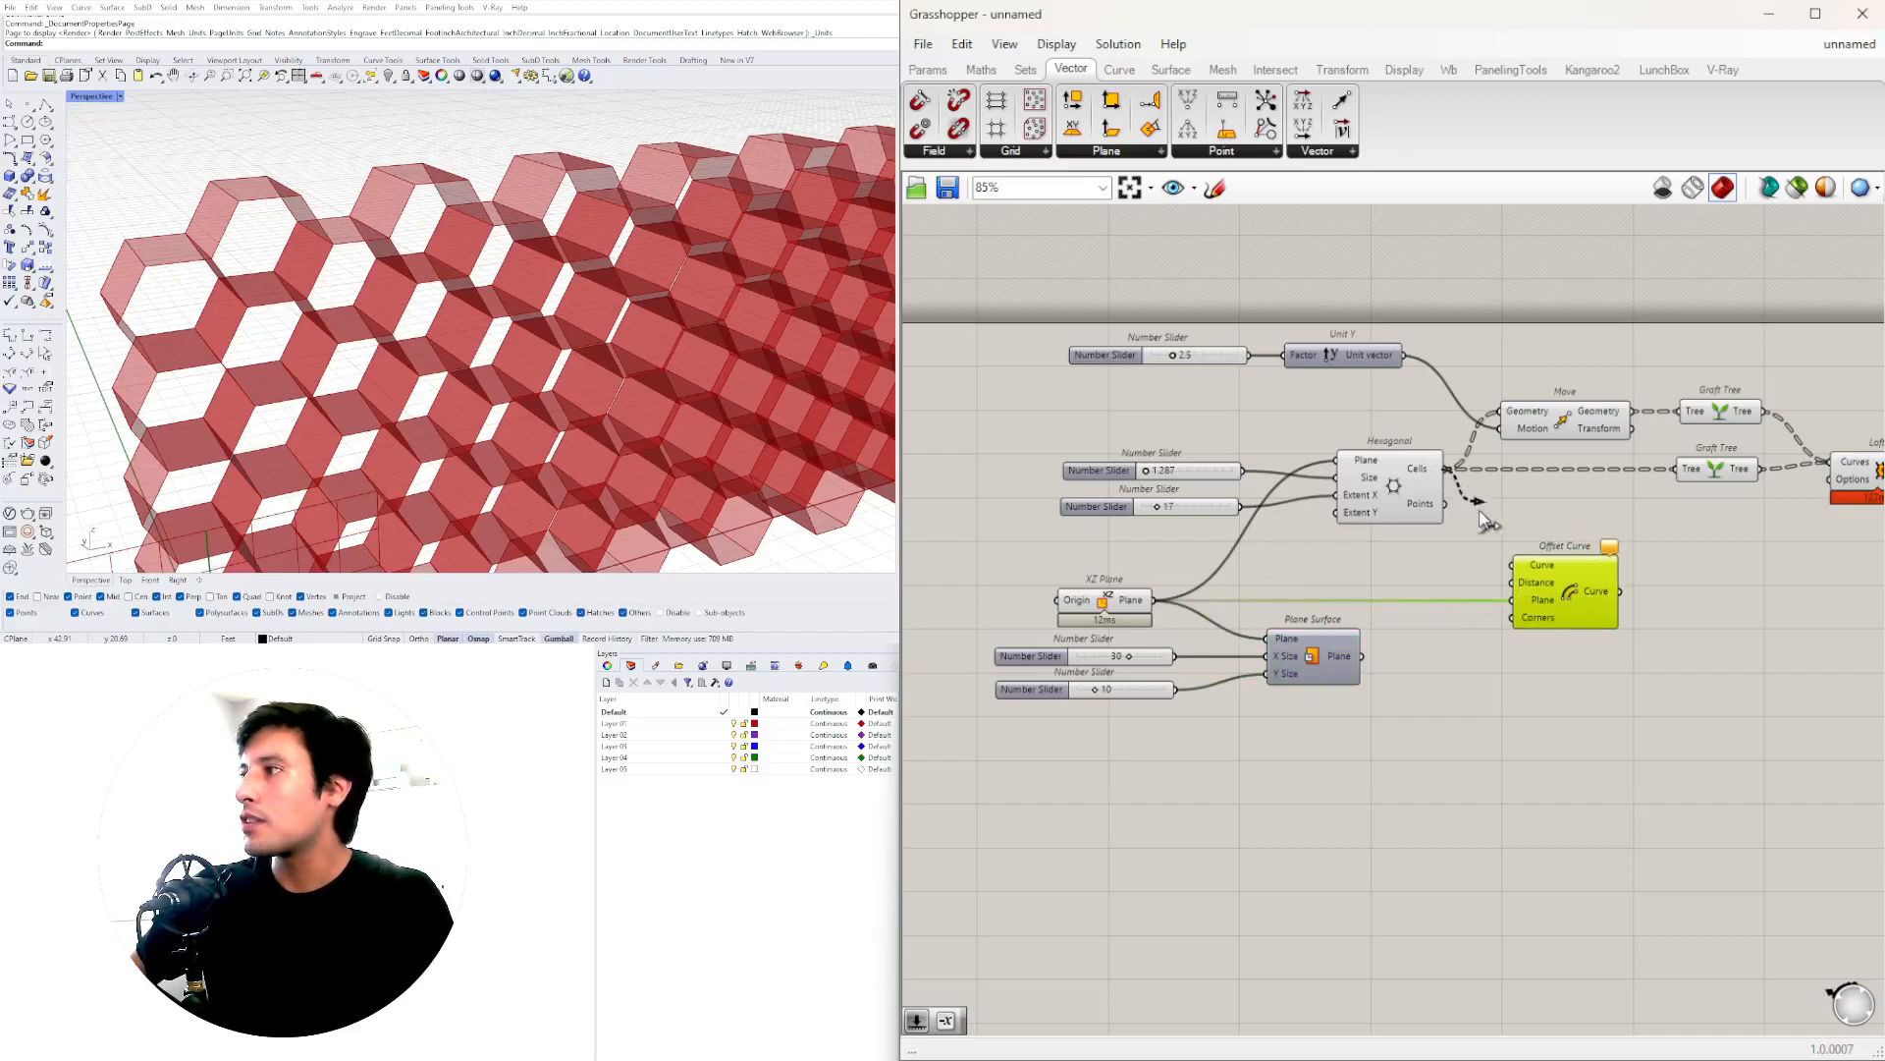
pyautogui.moveTo(1517, 567); pyautogui.dragTo(1520, 565)
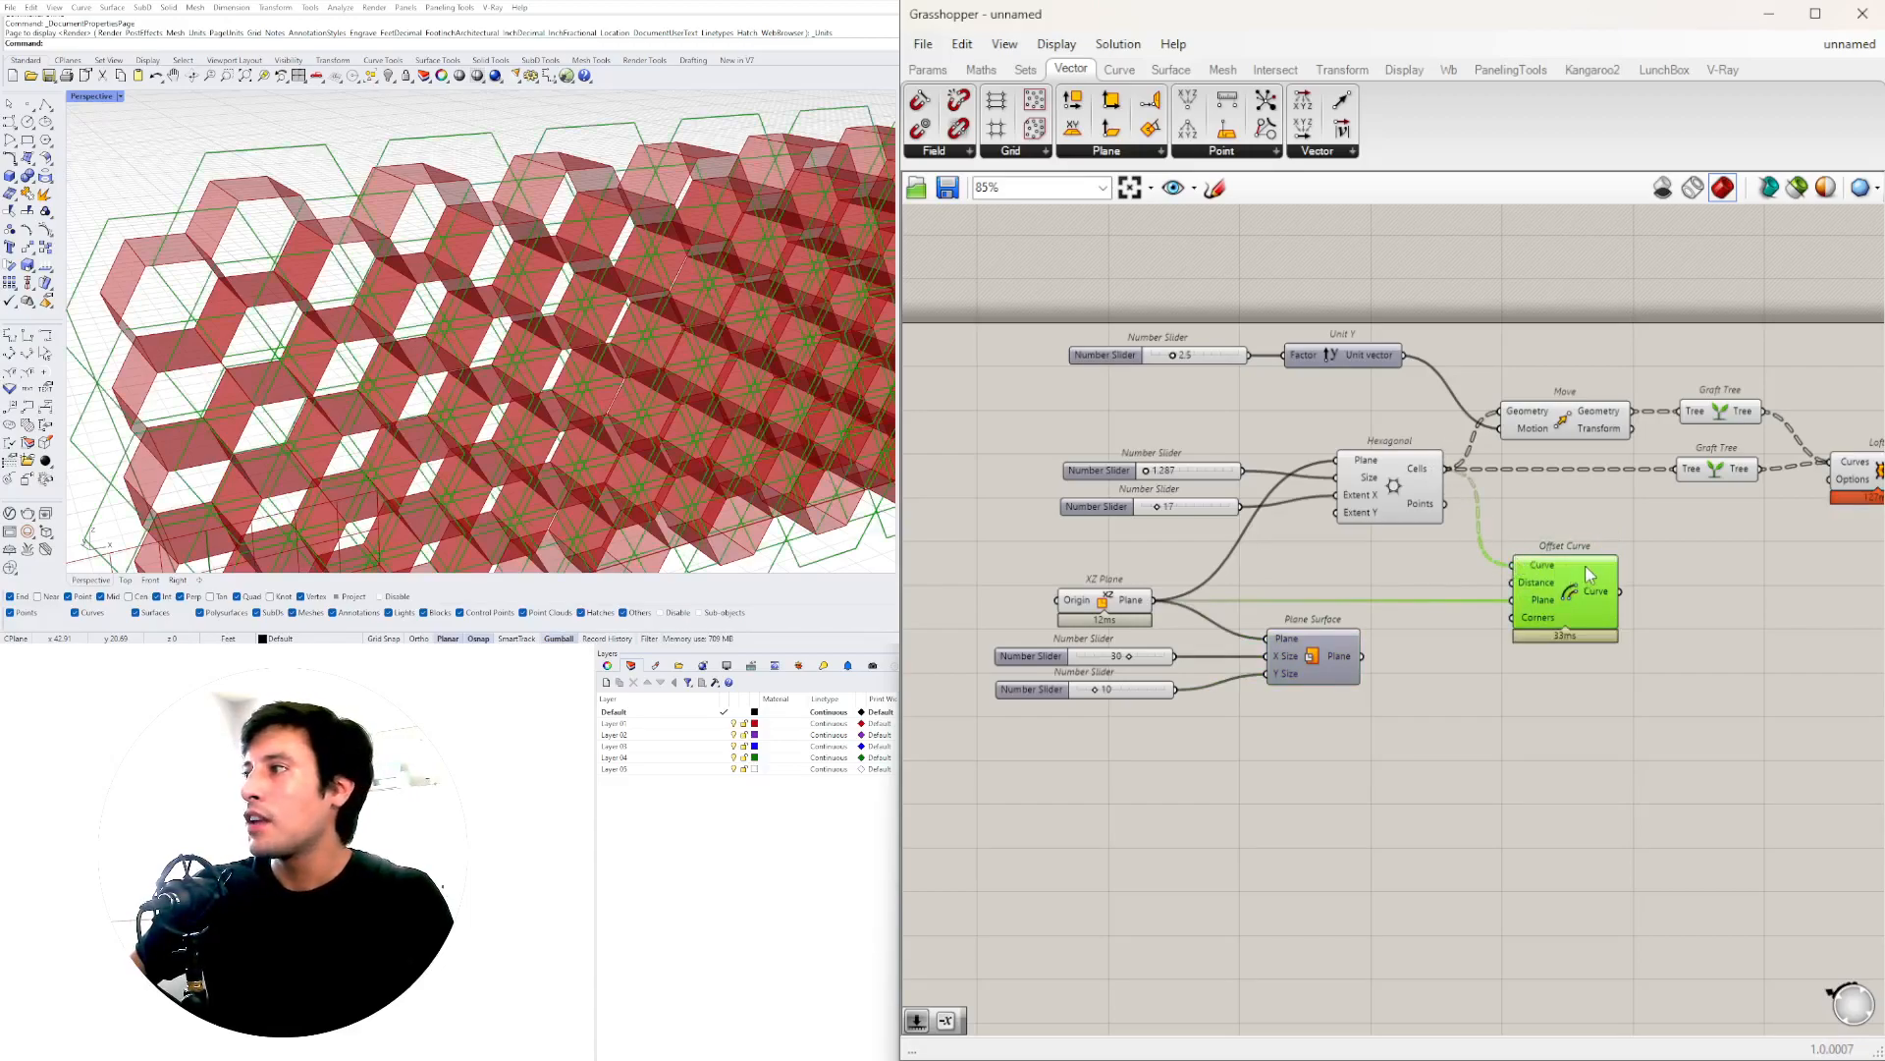
# - Move Offset Curve further along the canvas and add a Negative component in front of it
pyautogui.scroll(1, 1483, 586)
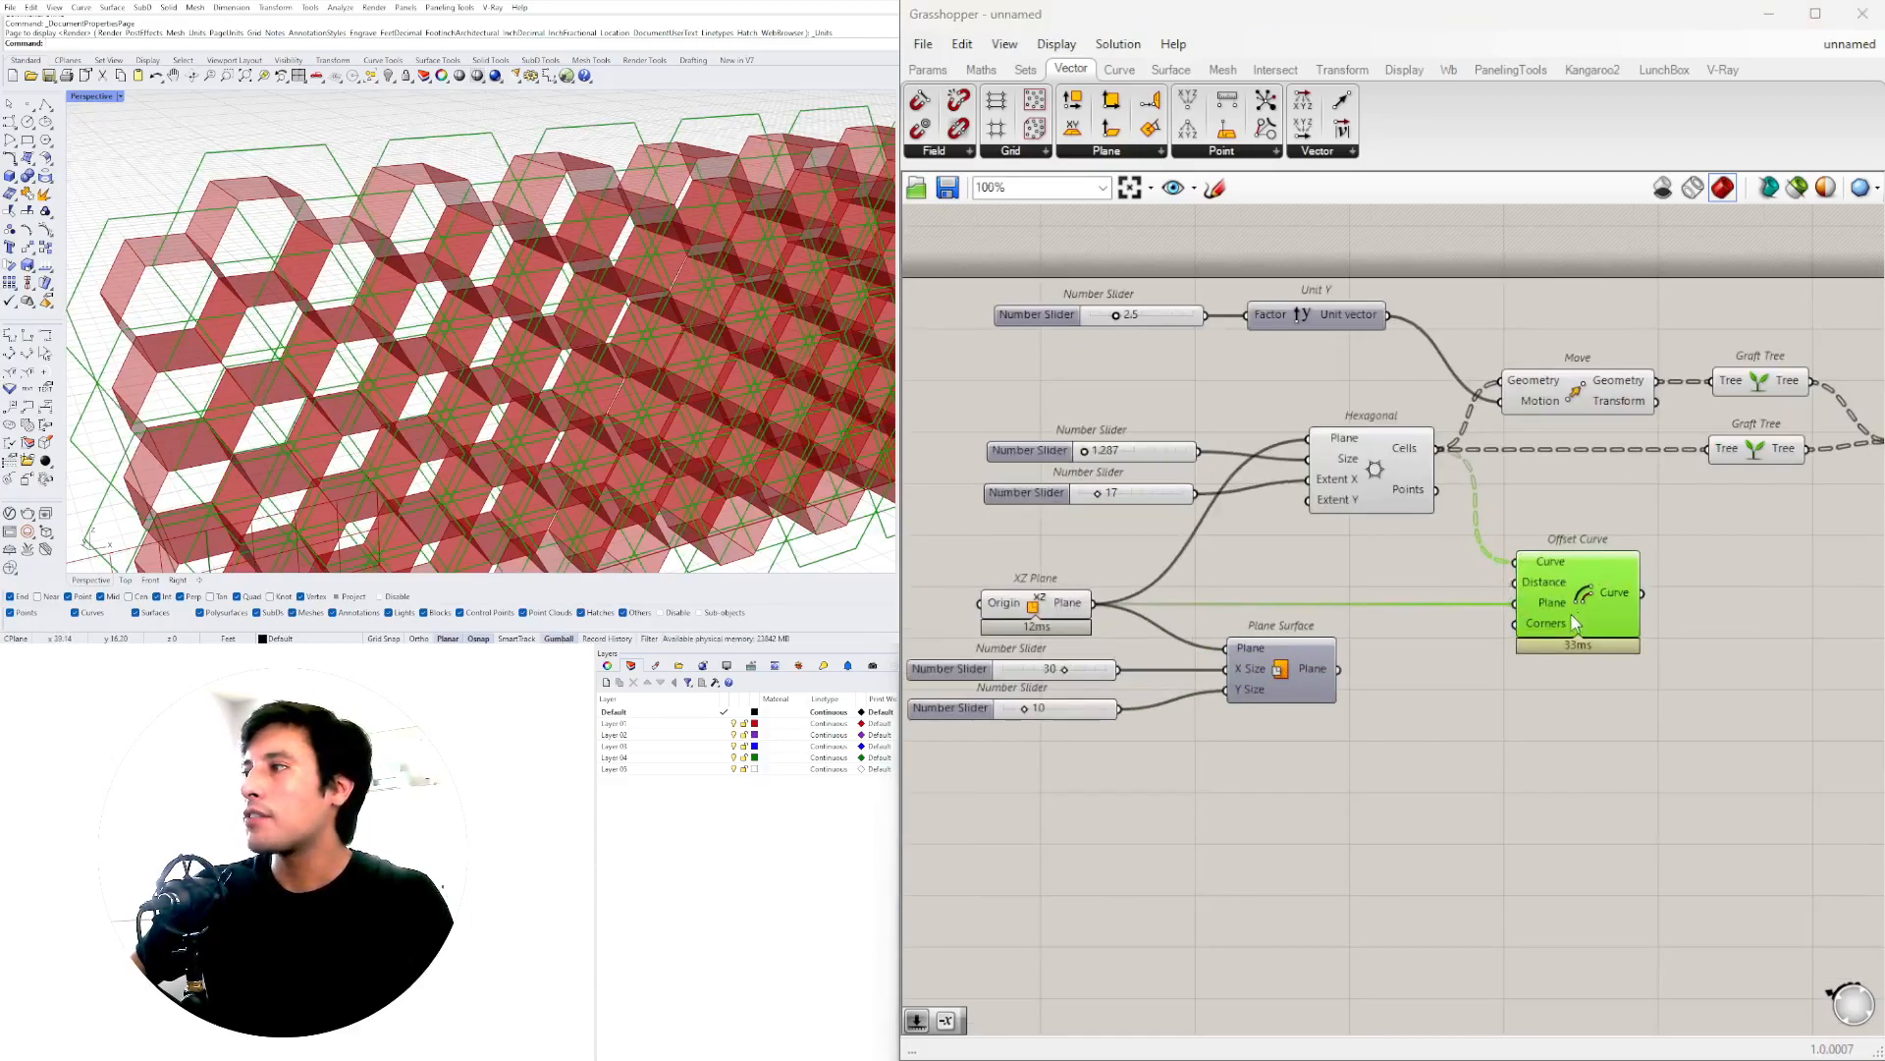
pyautogui.scroll(-1, 1578, 610)
pyautogui.click(1461, 588)
pyautogui.doubleClick(1460, 587)
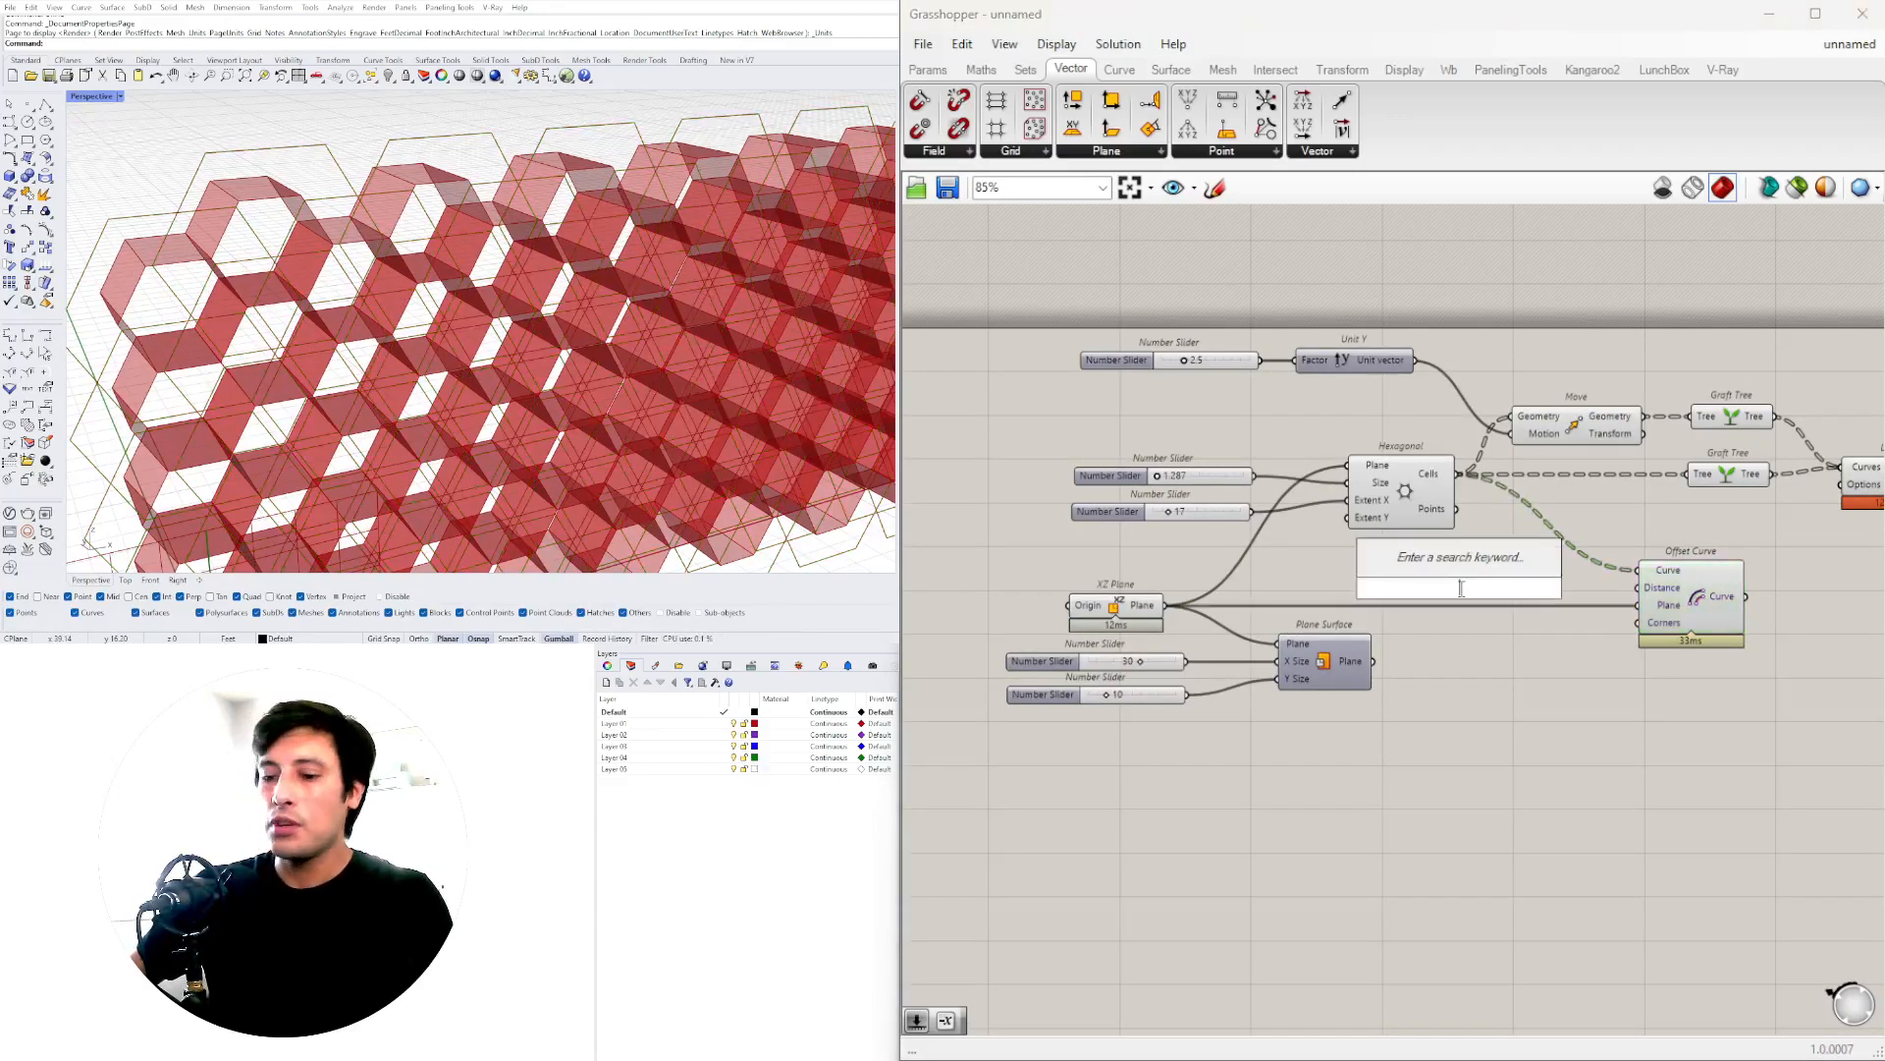
pyautogui.write('negative')
pyautogui.press('Return')
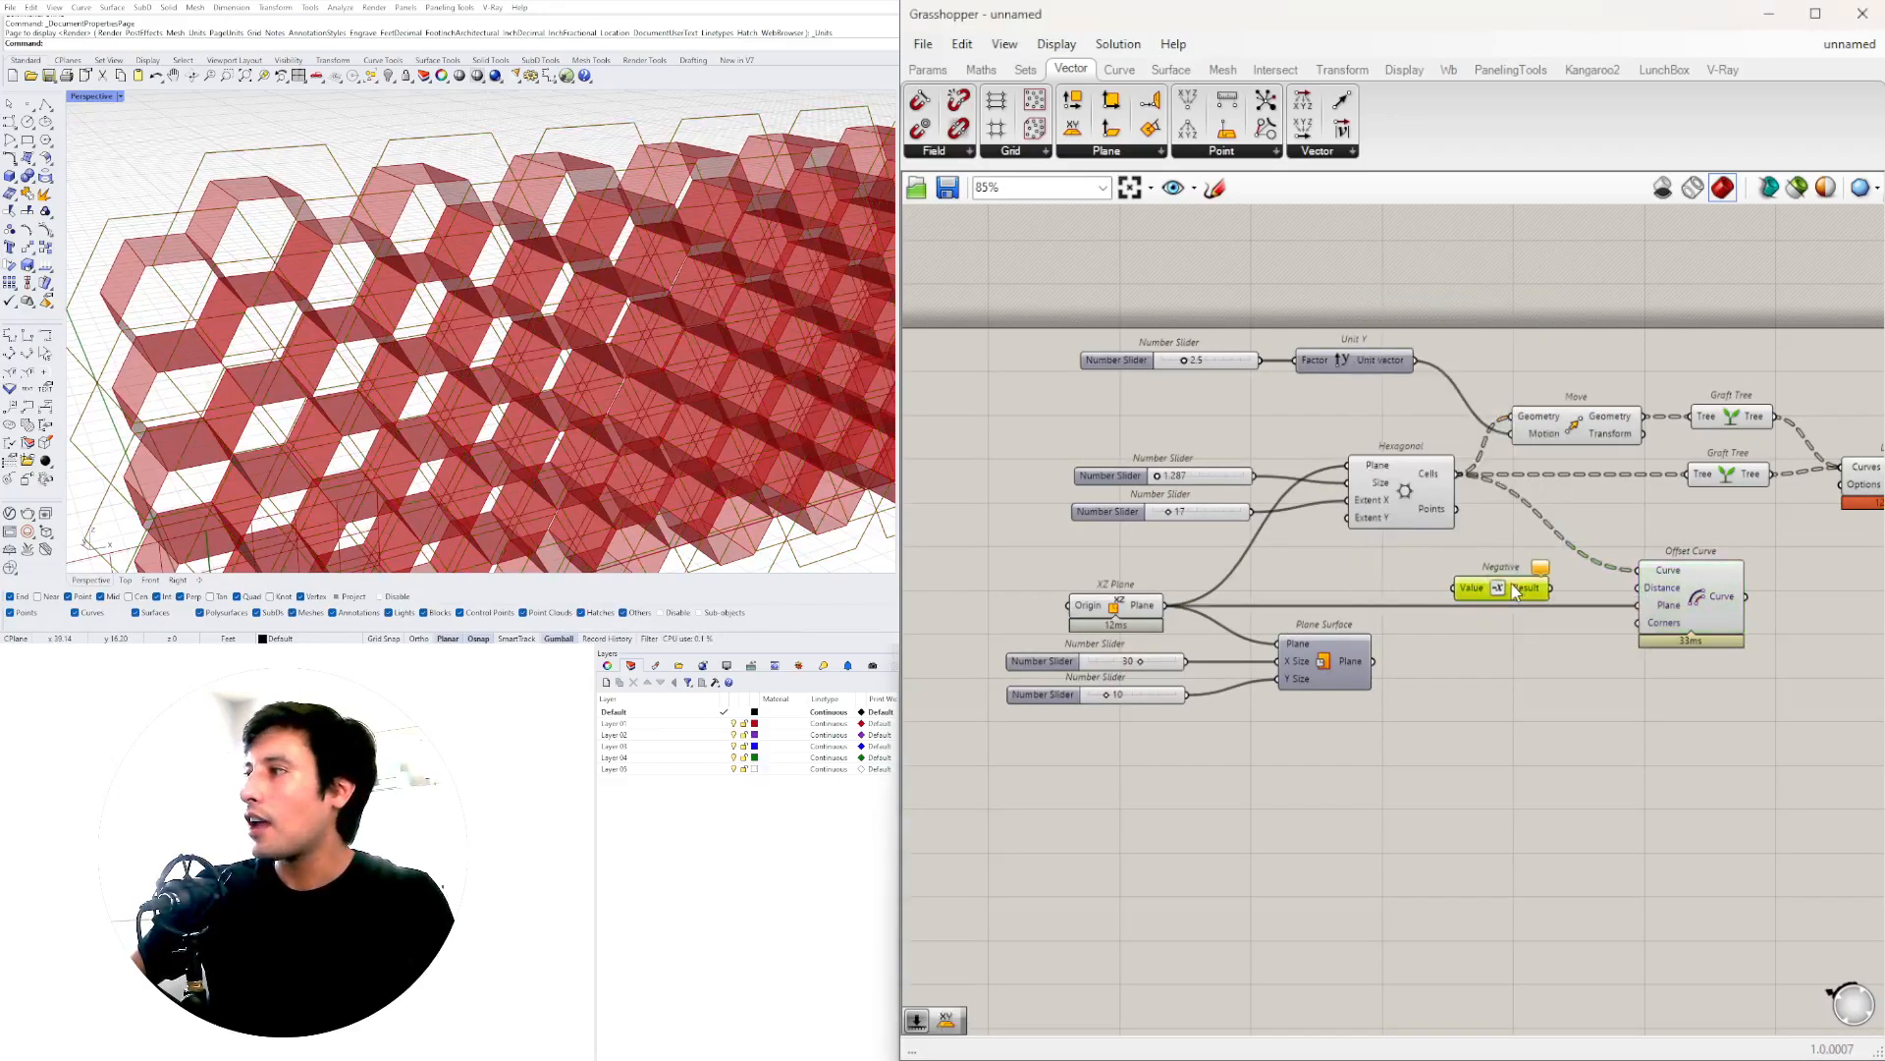
# - Add a 2.500 number slider, wire it into Negative's Value, and connect Negative's Result to Offset Curve's Distance
pyautogui.scroll(3, 1322, 591)
pyautogui.doubleClick(1323, 591)
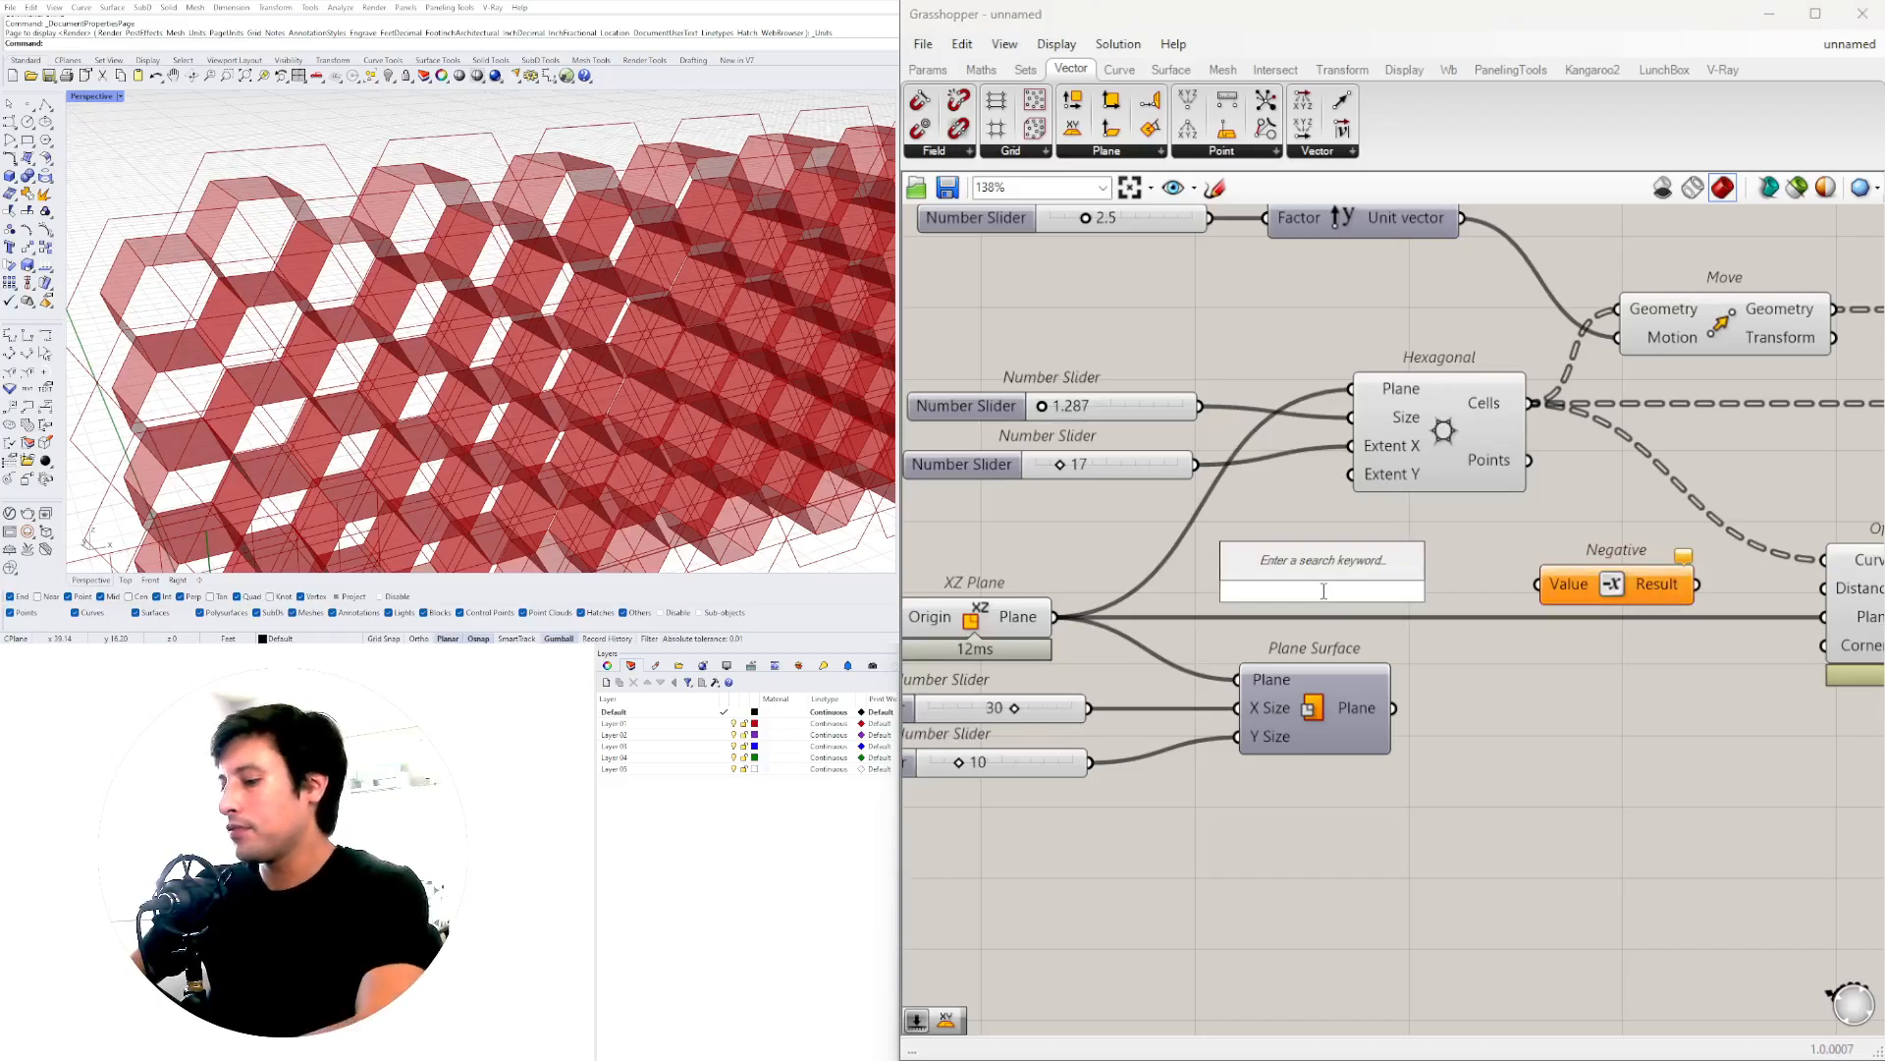
pyautogui.write('2.500')
pyautogui.press('Return')
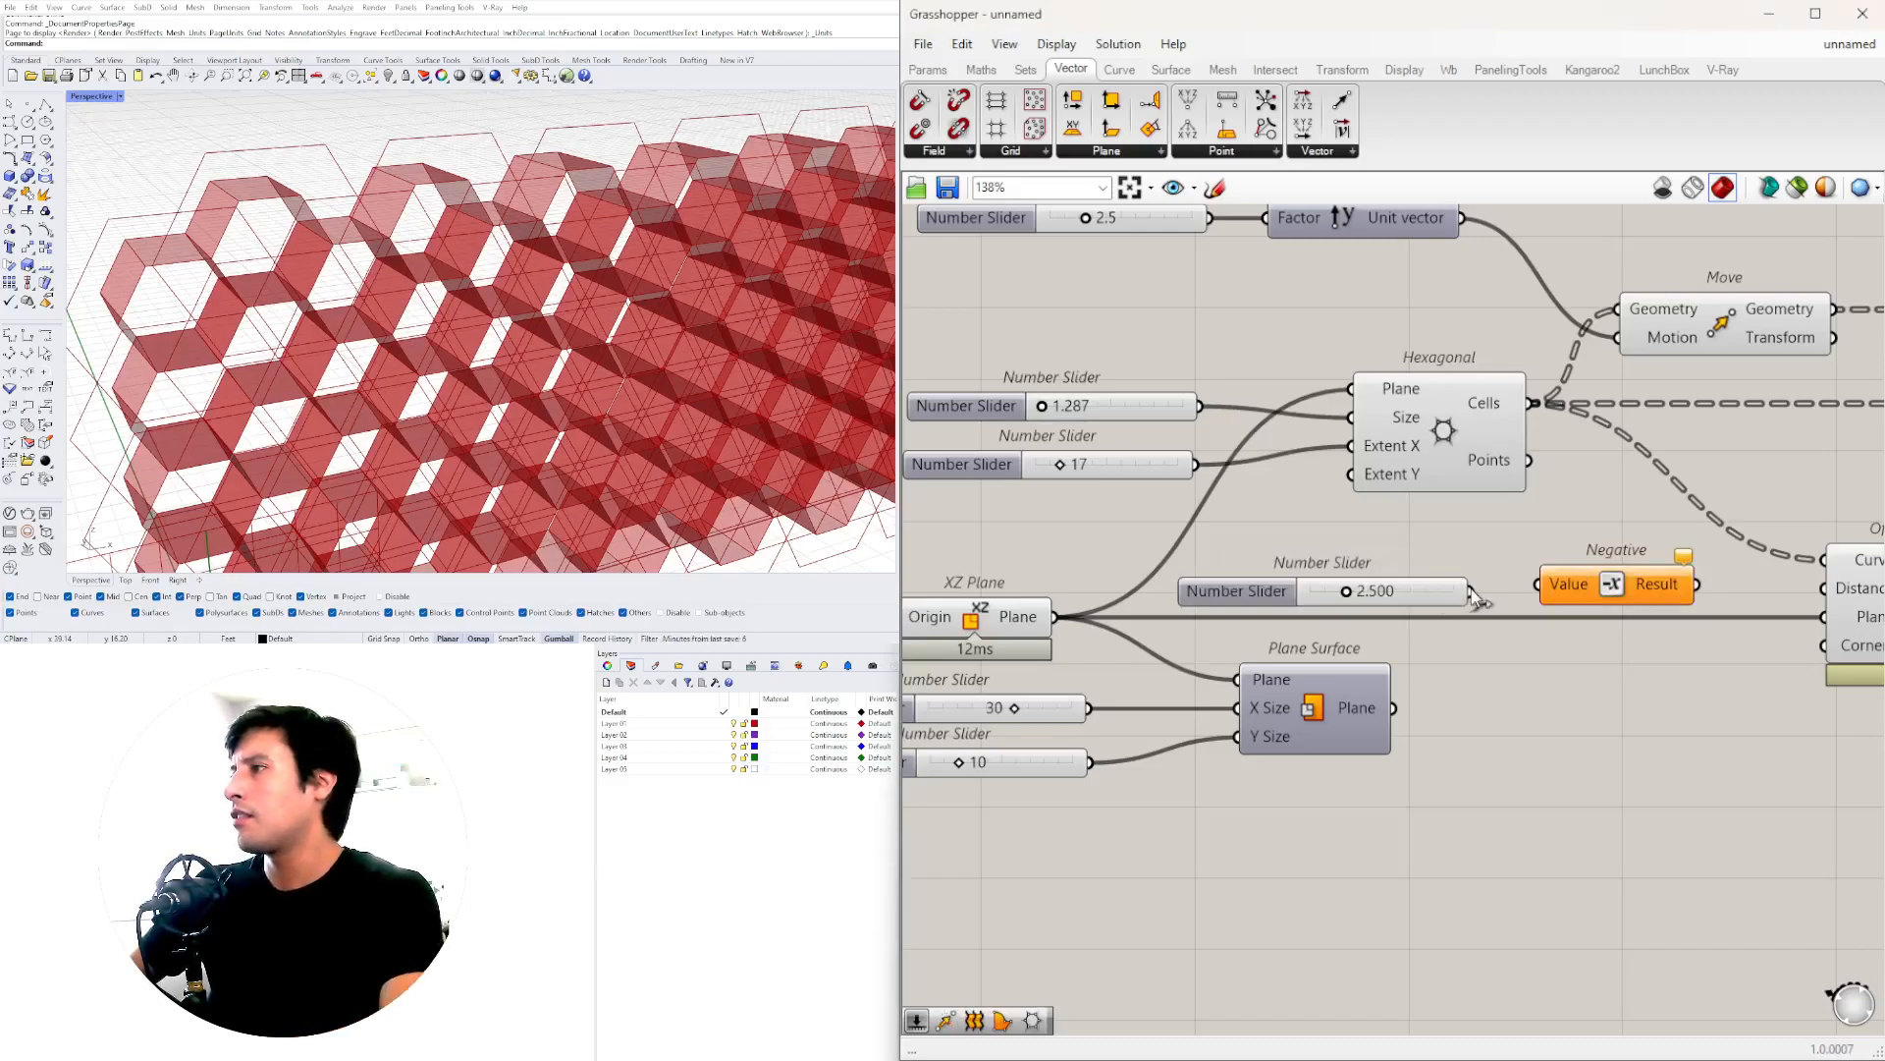
pyautogui.moveTo(1526, 586); pyautogui.dragTo(1481, 589)
pyautogui.moveTo(1698, 600); pyautogui.dragTo(1505, 595, button='right')
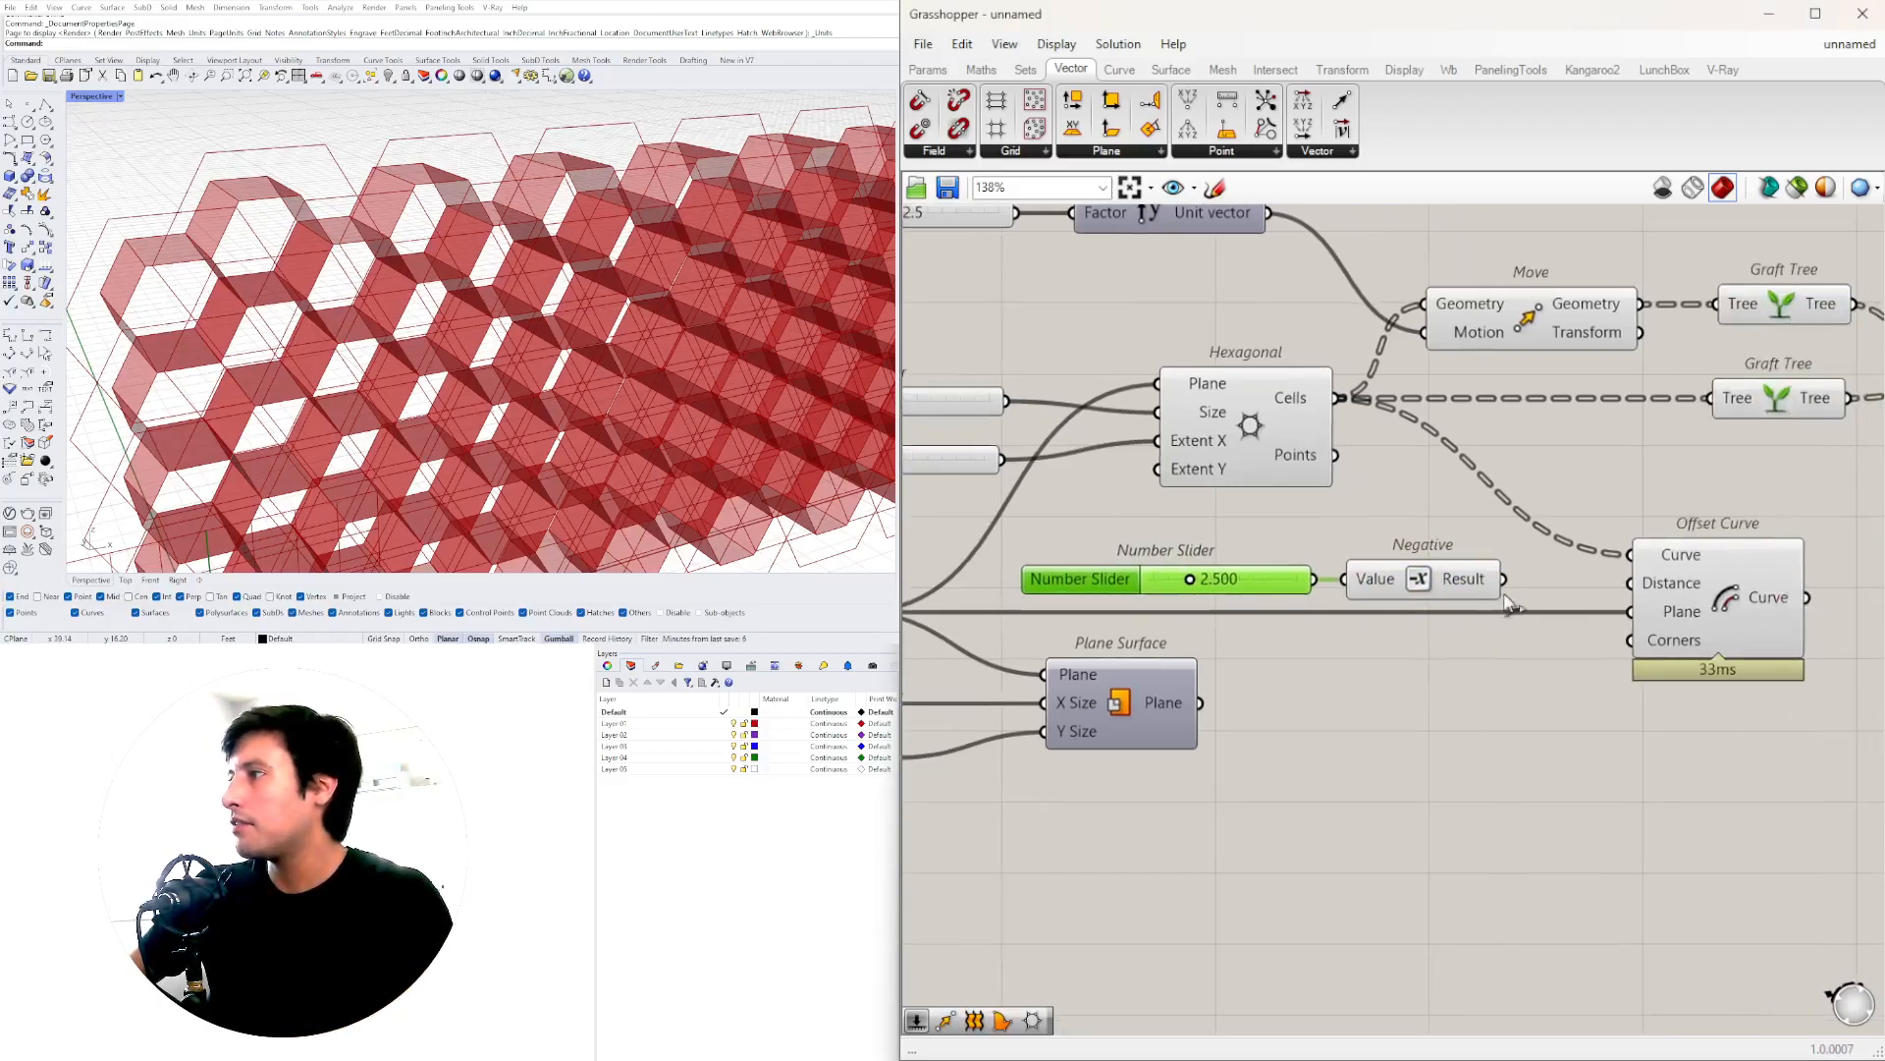
pyautogui.moveTo(1616, 594); pyautogui.dragTo(1628, 584)
# - Lower the offset distance slider to 0.276
pyautogui.scroll(5, 1183, 577)
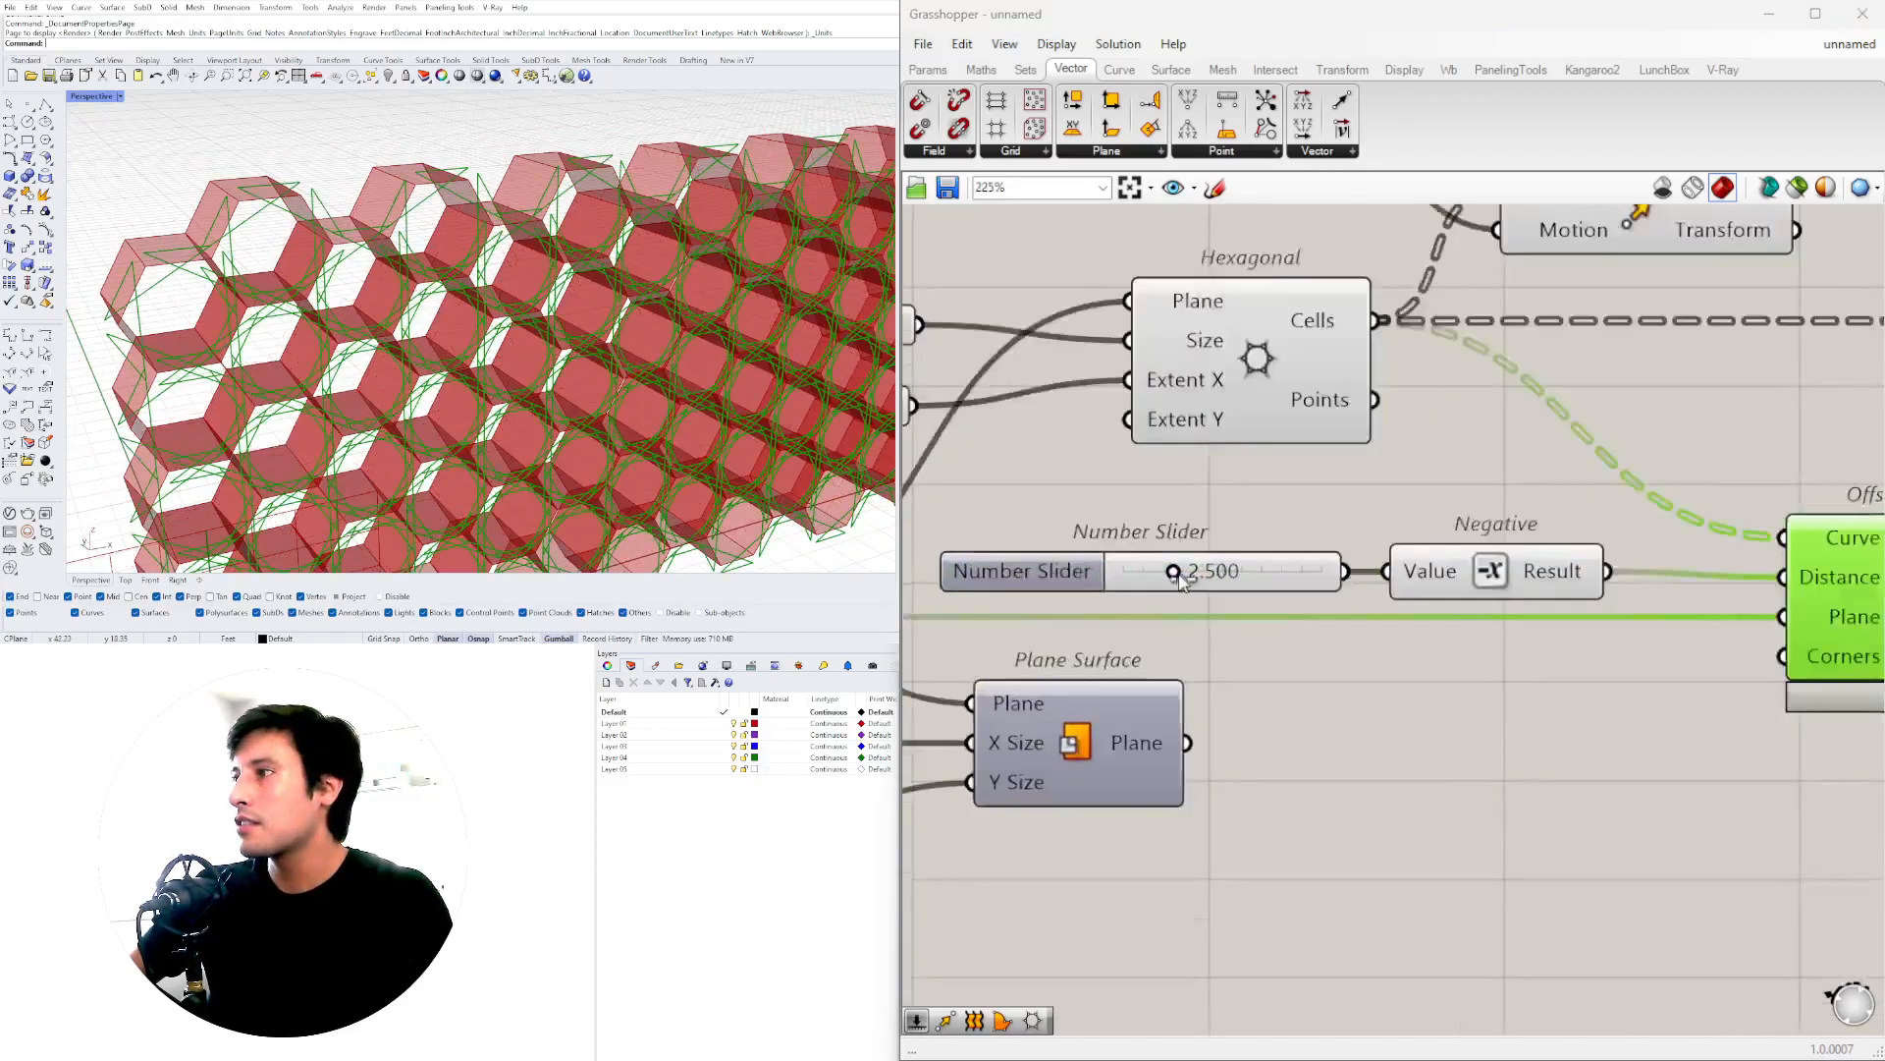
pyautogui.moveTo(1169, 567); pyautogui.dragTo(1062, 581)
pyautogui.scroll(-5, 766, 391)
pyautogui.keyDown('shift'); pyautogui.moveTo(766, 390); pyautogui.dragTo(526, 325, button='right'); pyautogui.keyUp('shift')
pyautogui.scroll(-6, 1335, 679)
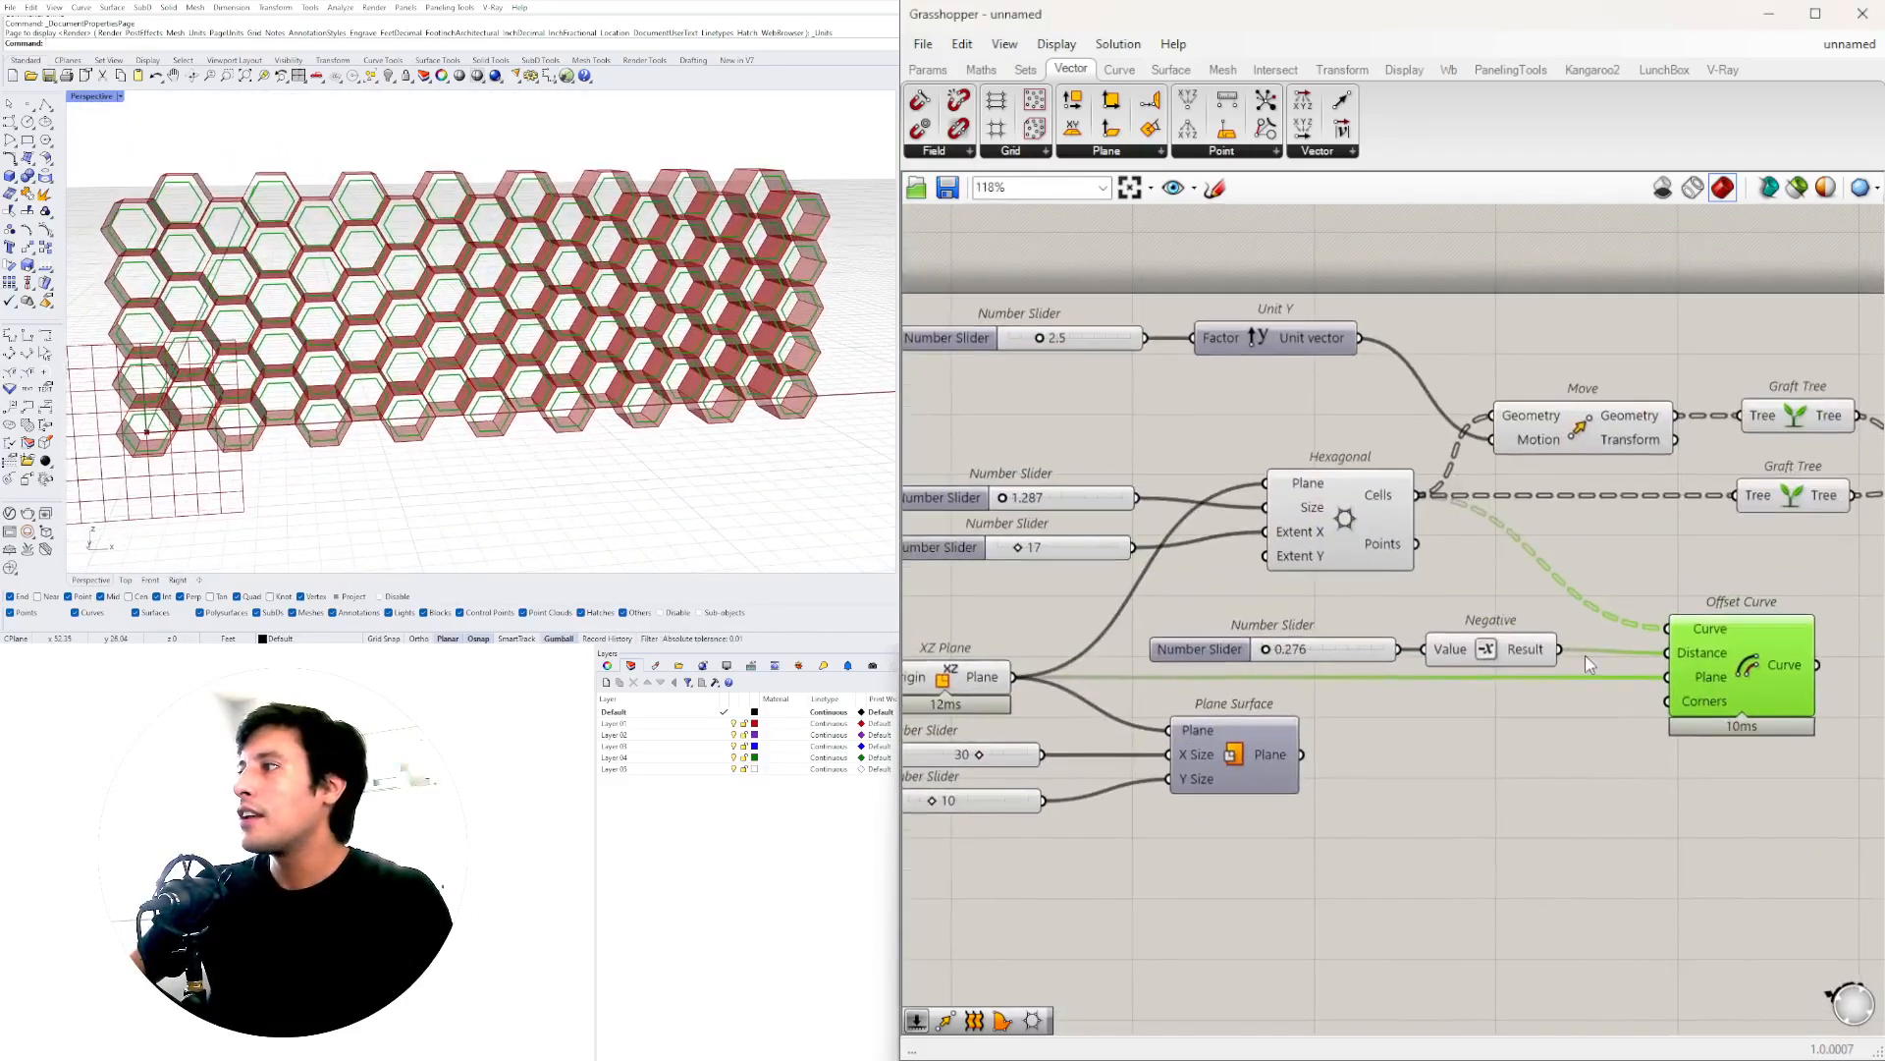
# - Move the offset distance slider and Negative component below Plane Surface, and shift Offset Curve away from them
pyautogui.moveTo(1499, 692); pyautogui.dragTo(1326, 632)
pyautogui.moveTo(1485, 650); pyautogui.dragTo(1498, 856)
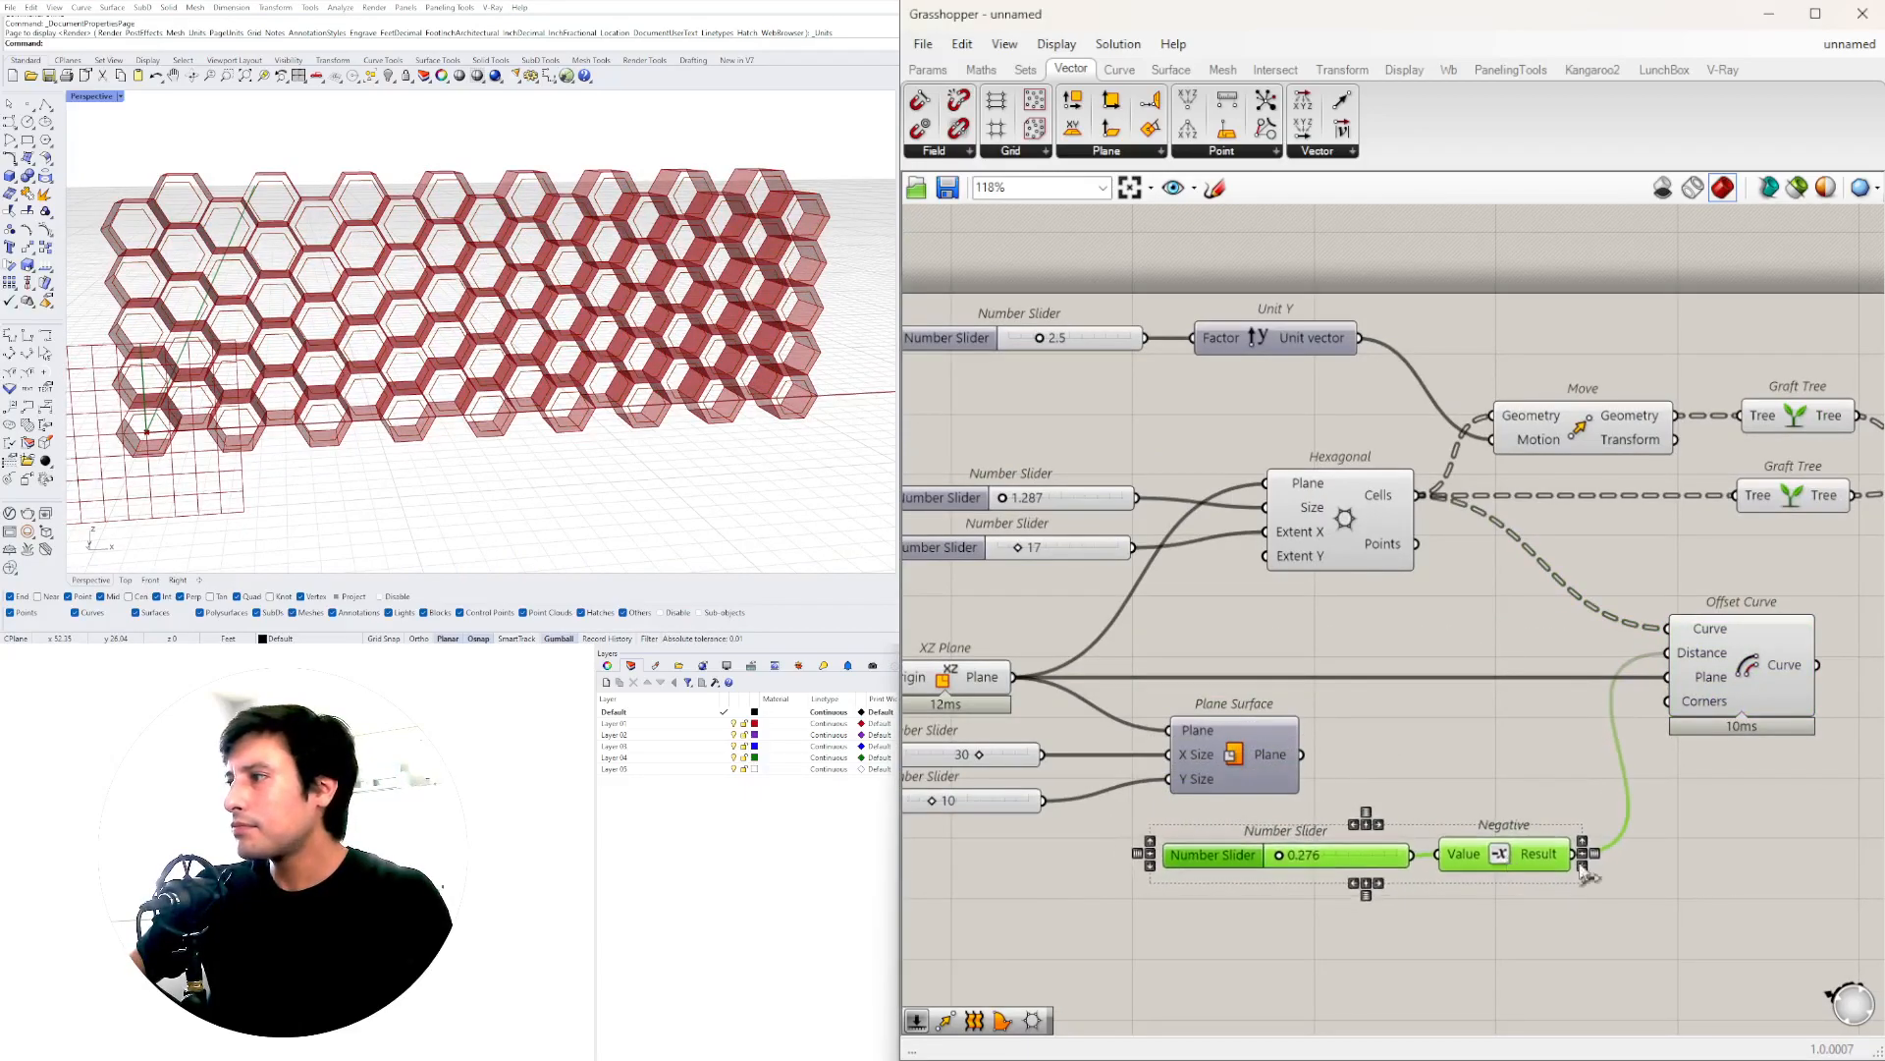
pyautogui.click(1689, 786)
pyautogui.moveTo(1768, 734); pyautogui.dragTo(1738, 603, button='right')
pyautogui.moveTo(1731, 535); pyautogui.dragTo(1829, 535)
# - Examine the inward offset hexagons across the wall and review the Offset Curve wiring
pyautogui.scroll(-6, 442, 339)
pyautogui.scroll(2, 422, 334)
pyautogui.moveTo(407, 329); pyautogui.dragTo(315, 395, button='right')
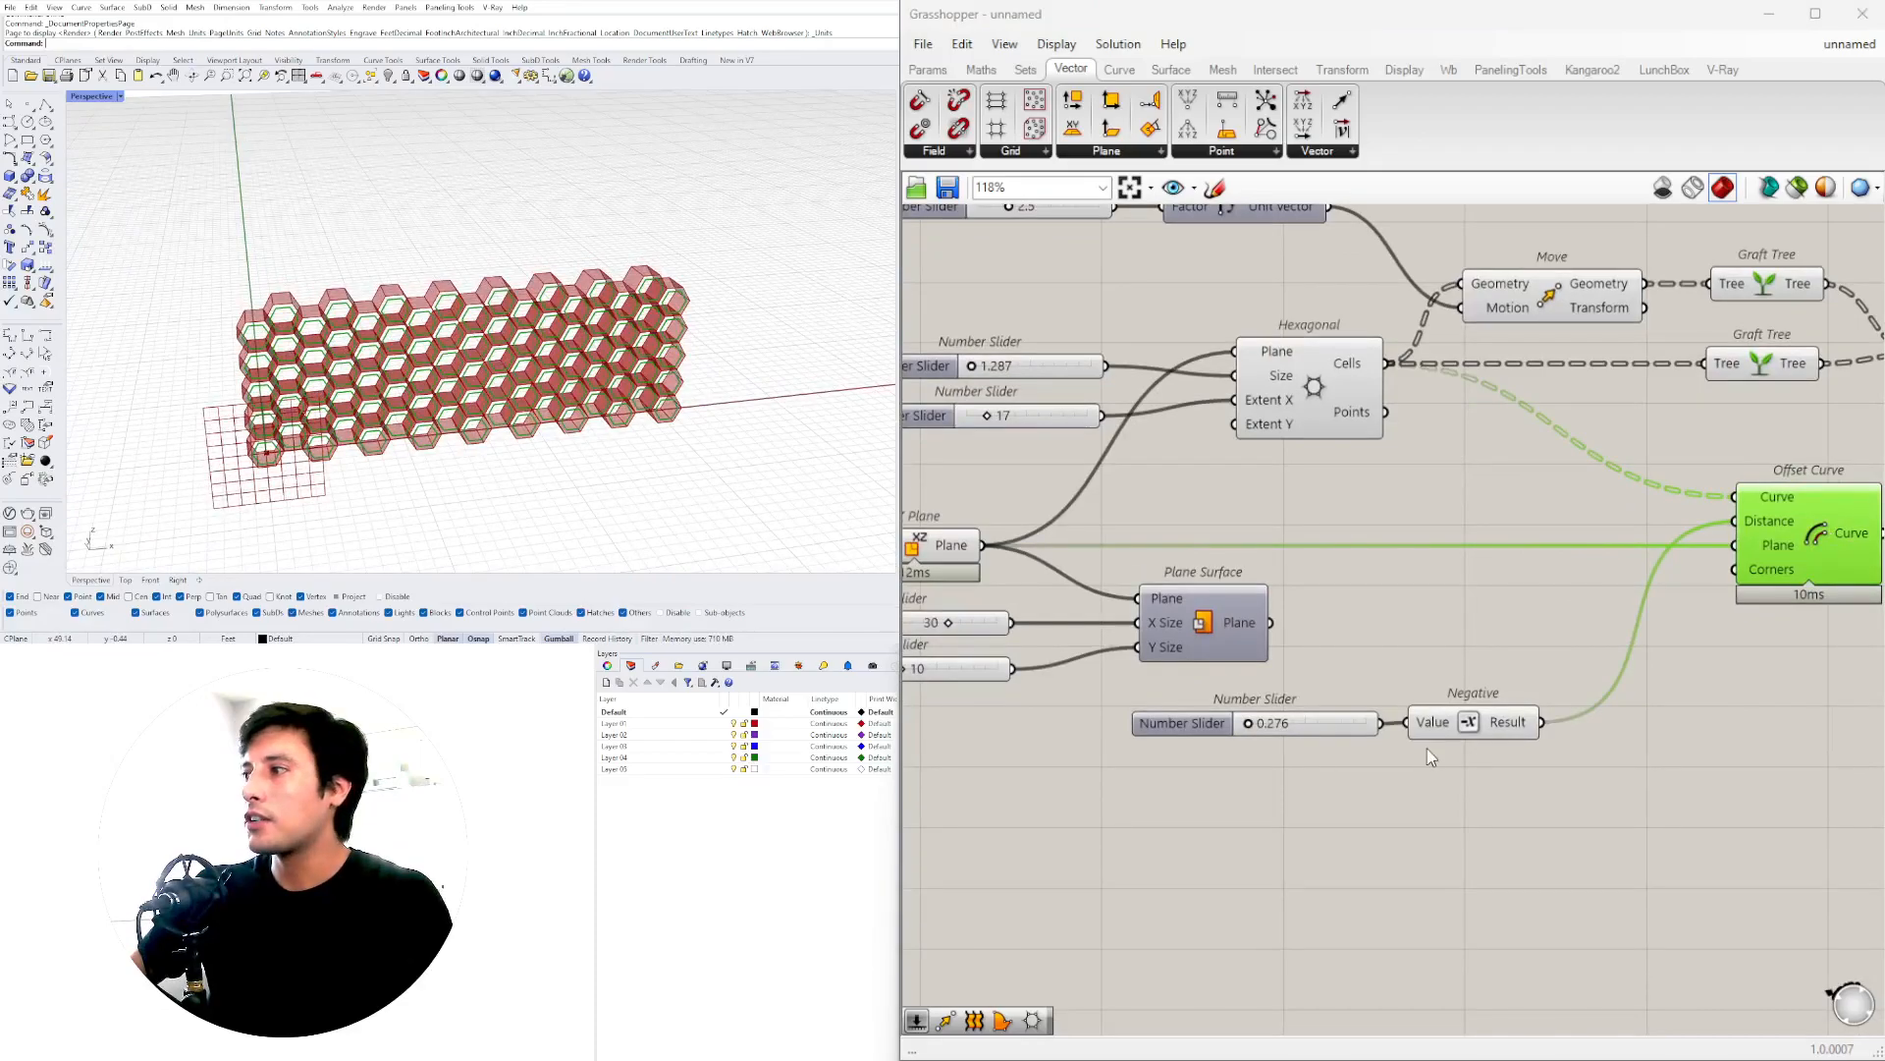
pyautogui.scroll(-3, 1428, 748)
pyautogui.scroll(4, 331, 444)
pyautogui.scroll(-4, 307, 448)
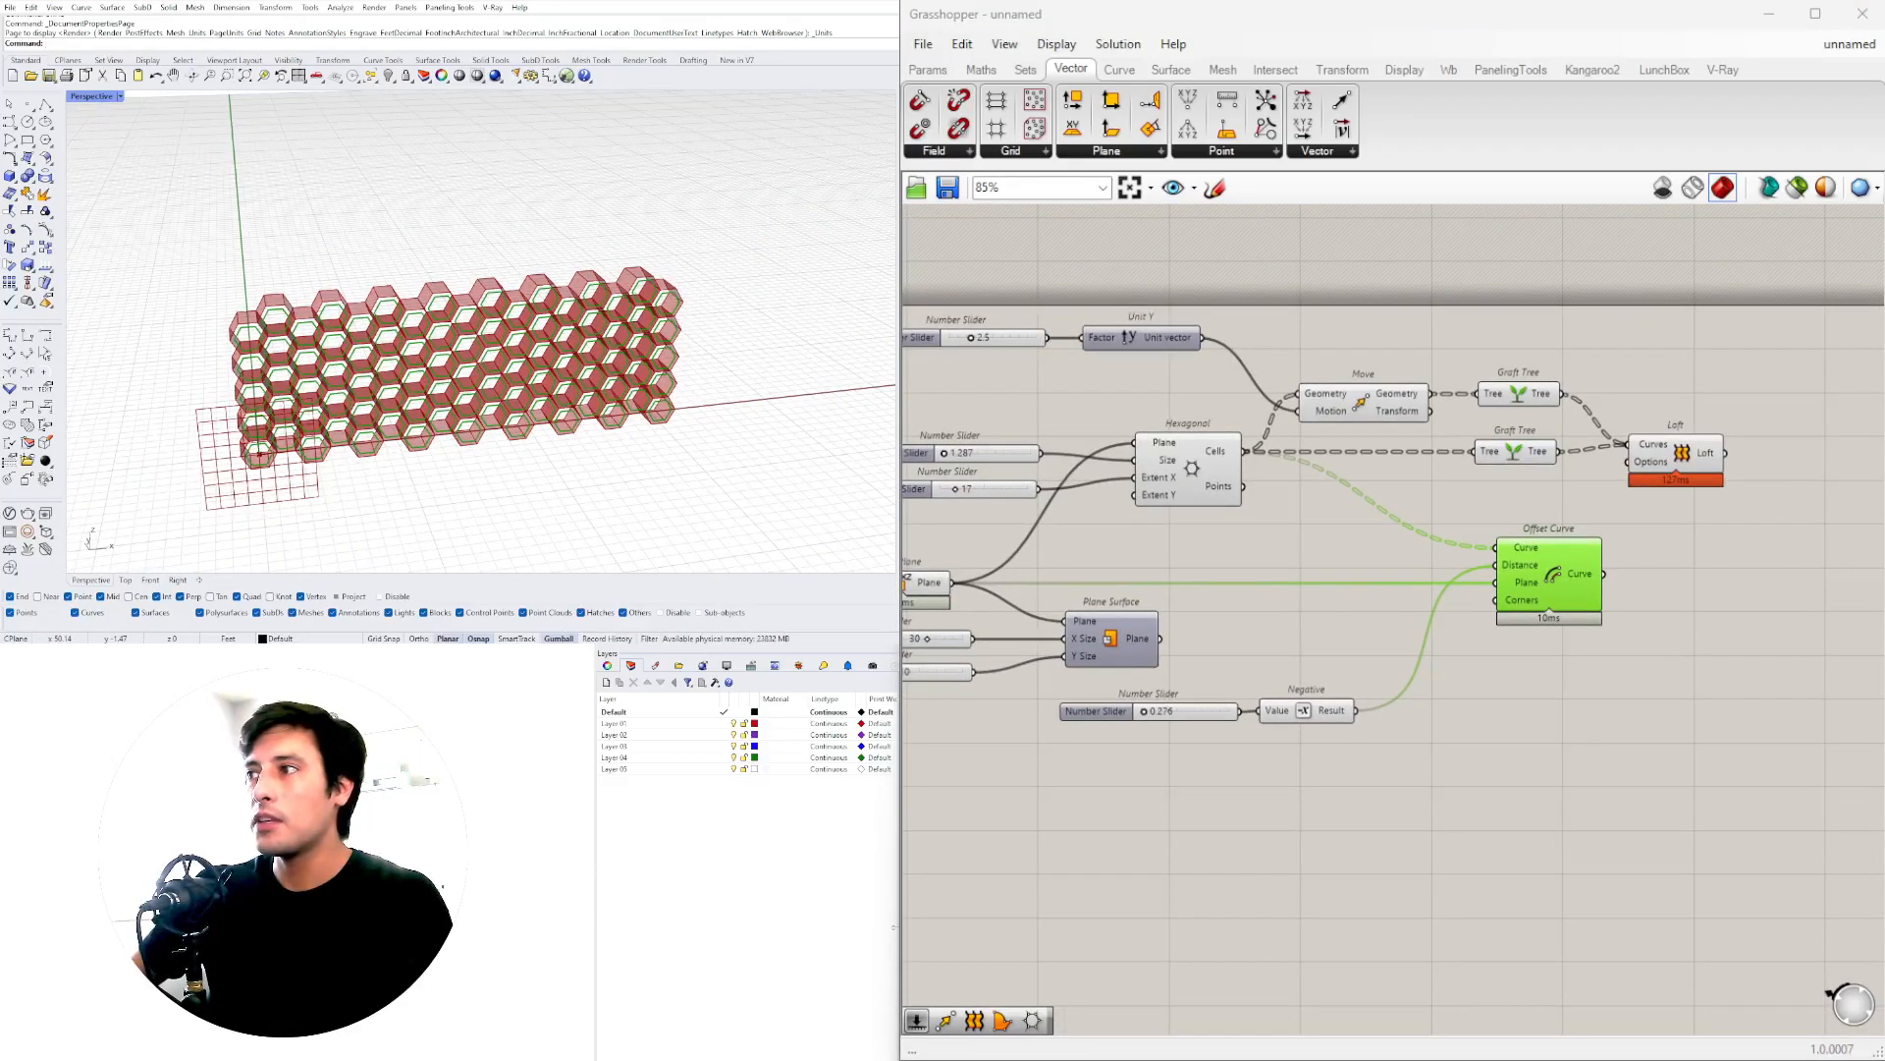
pyautogui.moveTo(1144, 837); pyautogui.dragTo(1221, 827, button='right')
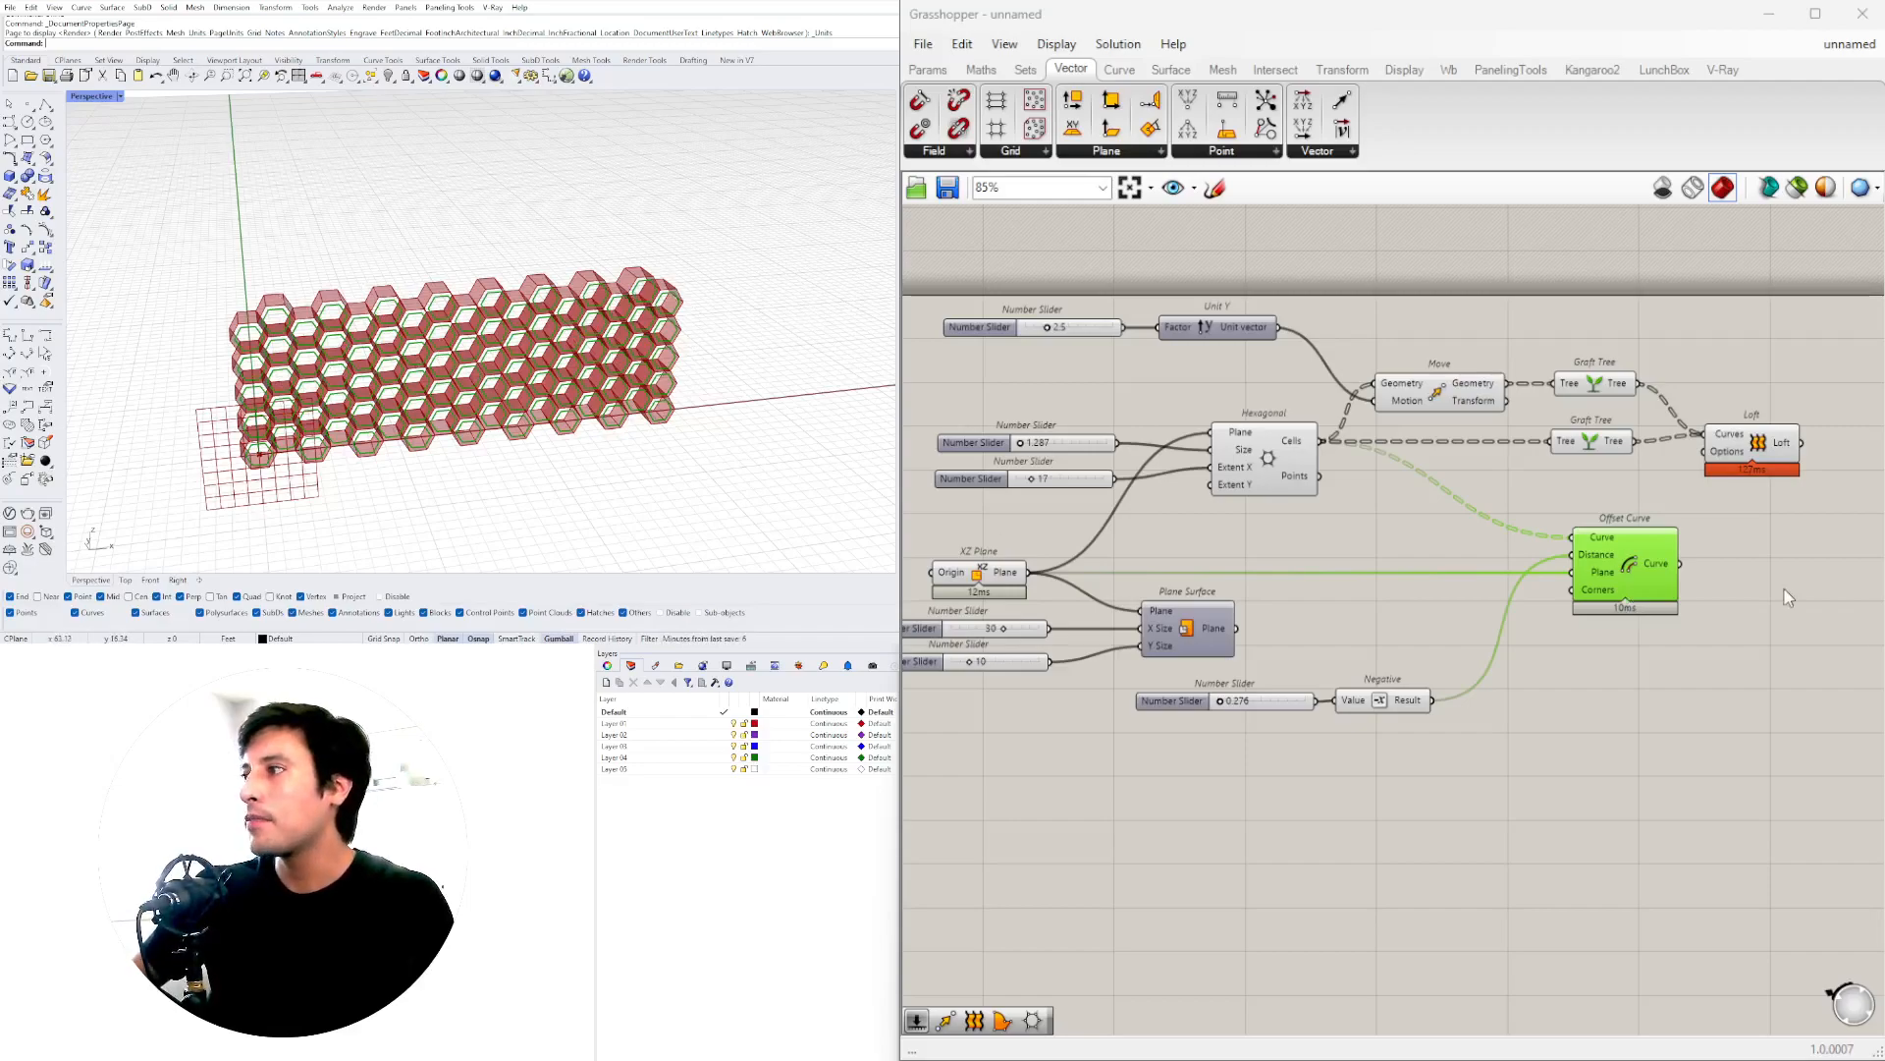
# - Move Offset Curve further along the canvas so it sits below the Loft component
pyautogui.moveTo(1635, 558); pyautogui.dragTo(1584, 527, button='right')
pyautogui.moveTo(1584, 527); pyautogui.dragTo(1674, 530)
pyautogui.scroll(-1, 1470, 542)
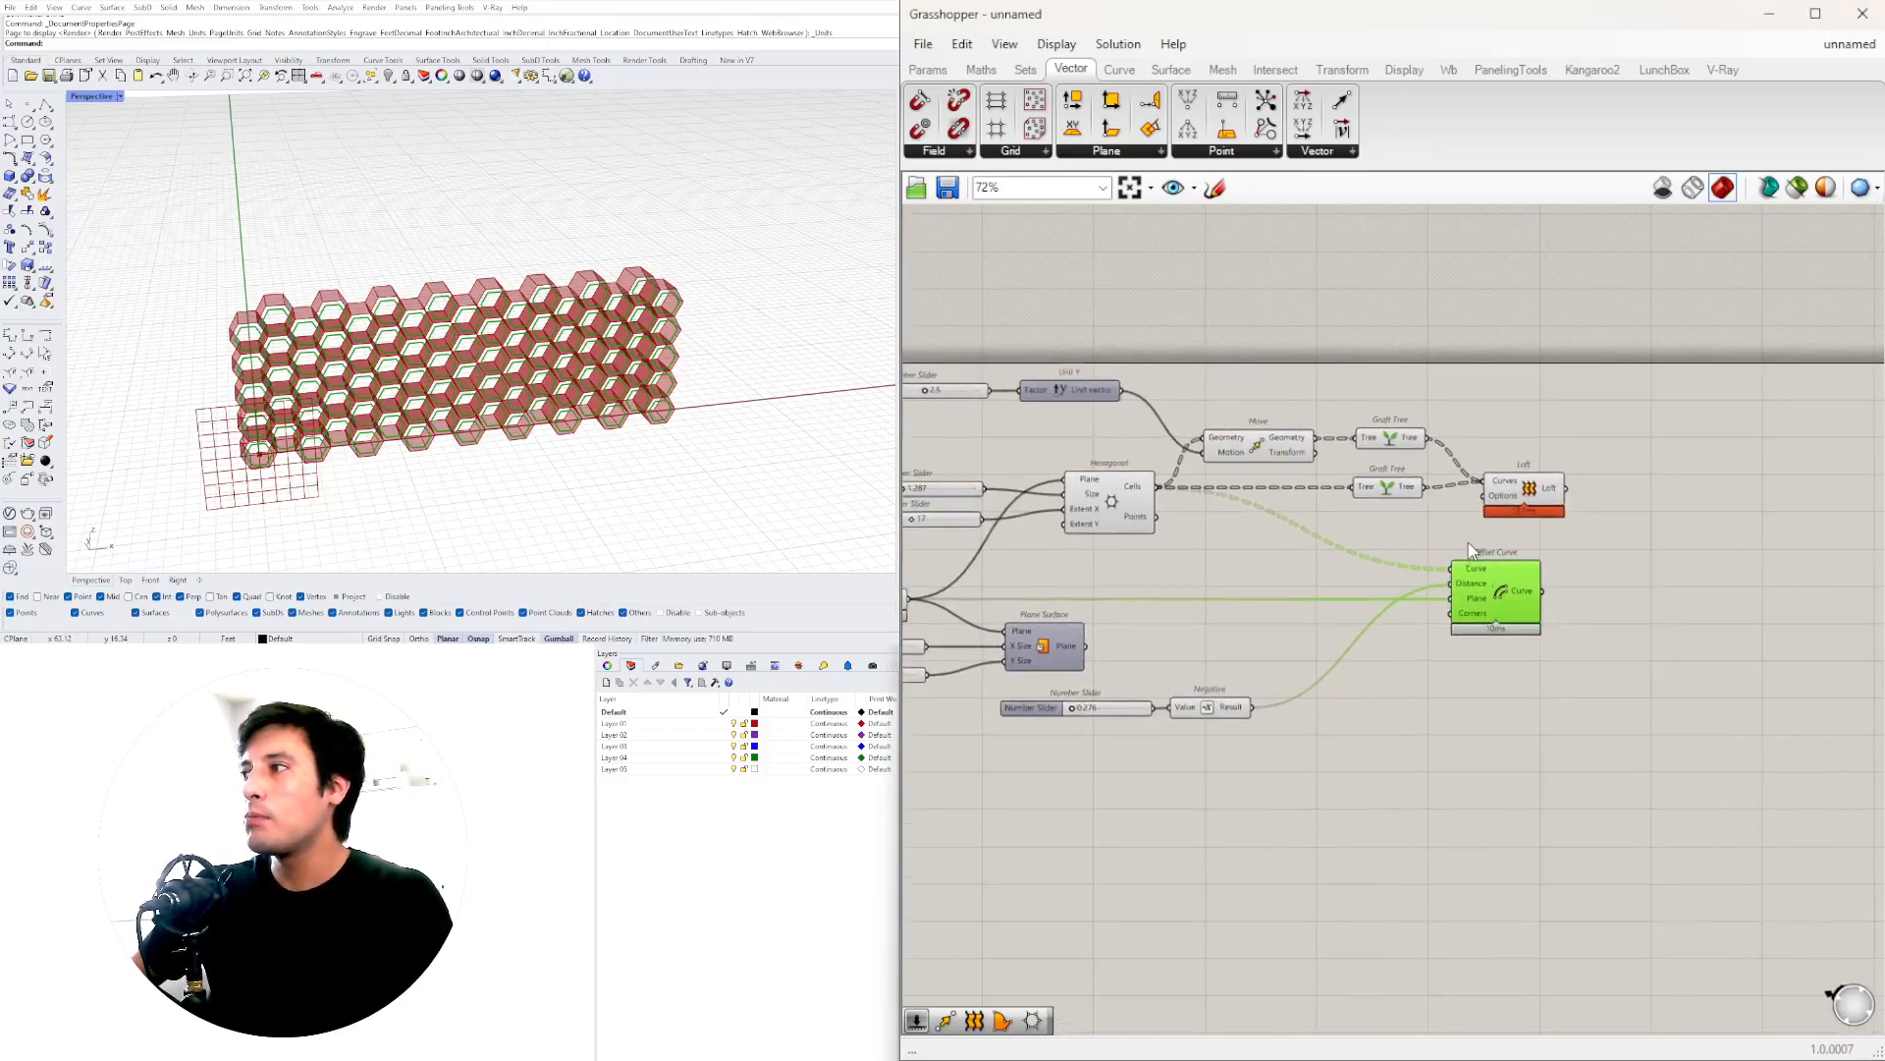
# - Highlight the Move component's cells in the viewport and examine the moved and offset hexagons up close
pyautogui.click(1280, 462)
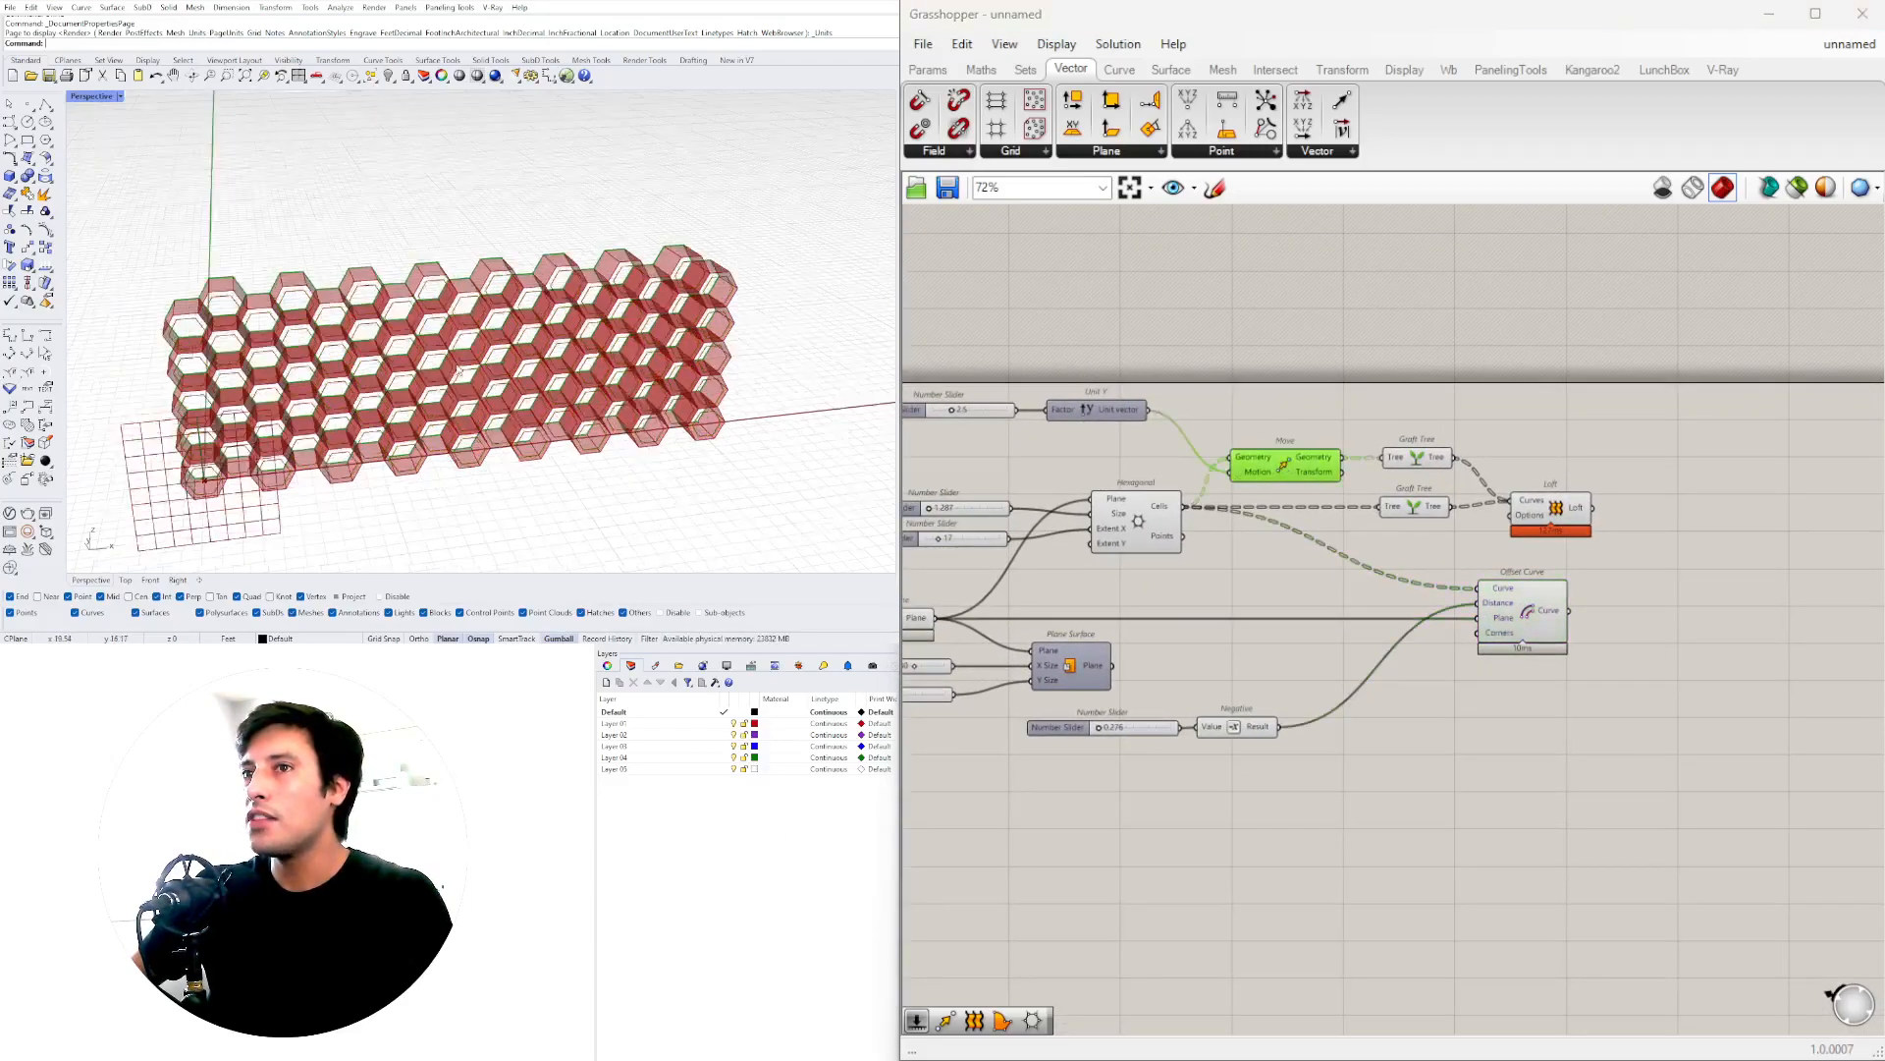
pyautogui.scroll(5, 451, 316)
pyautogui.moveTo(450, 315); pyautogui.dragTo(481, 324, button='right')
pyautogui.scroll(-2, 1212, 629)
pyautogui.click(1456, 637)
pyautogui.scroll(3, 1095, 603)
pyautogui.moveTo(640, 378); pyautogui.dragTo(692, 339, button='right')
pyautogui.click(1517, 795)
pyautogui.scroll(-3, 1562, 796)
# - Select all the components of the definition and reposition them together on the canvas
pyautogui.moveTo(1746, 803); pyautogui.dragTo(1073, 425)
pyautogui.moveTo(1353, 523); pyautogui.dragTo(1168, 551)
pyautogui.moveTo(1168, 551); pyautogui.dragTo(1329, 554, button='right')
pyautogui.scroll(1, 1331, 555)
pyautogui.moveTo(1341, 564); pyautogui.dragTo(1303, 555)
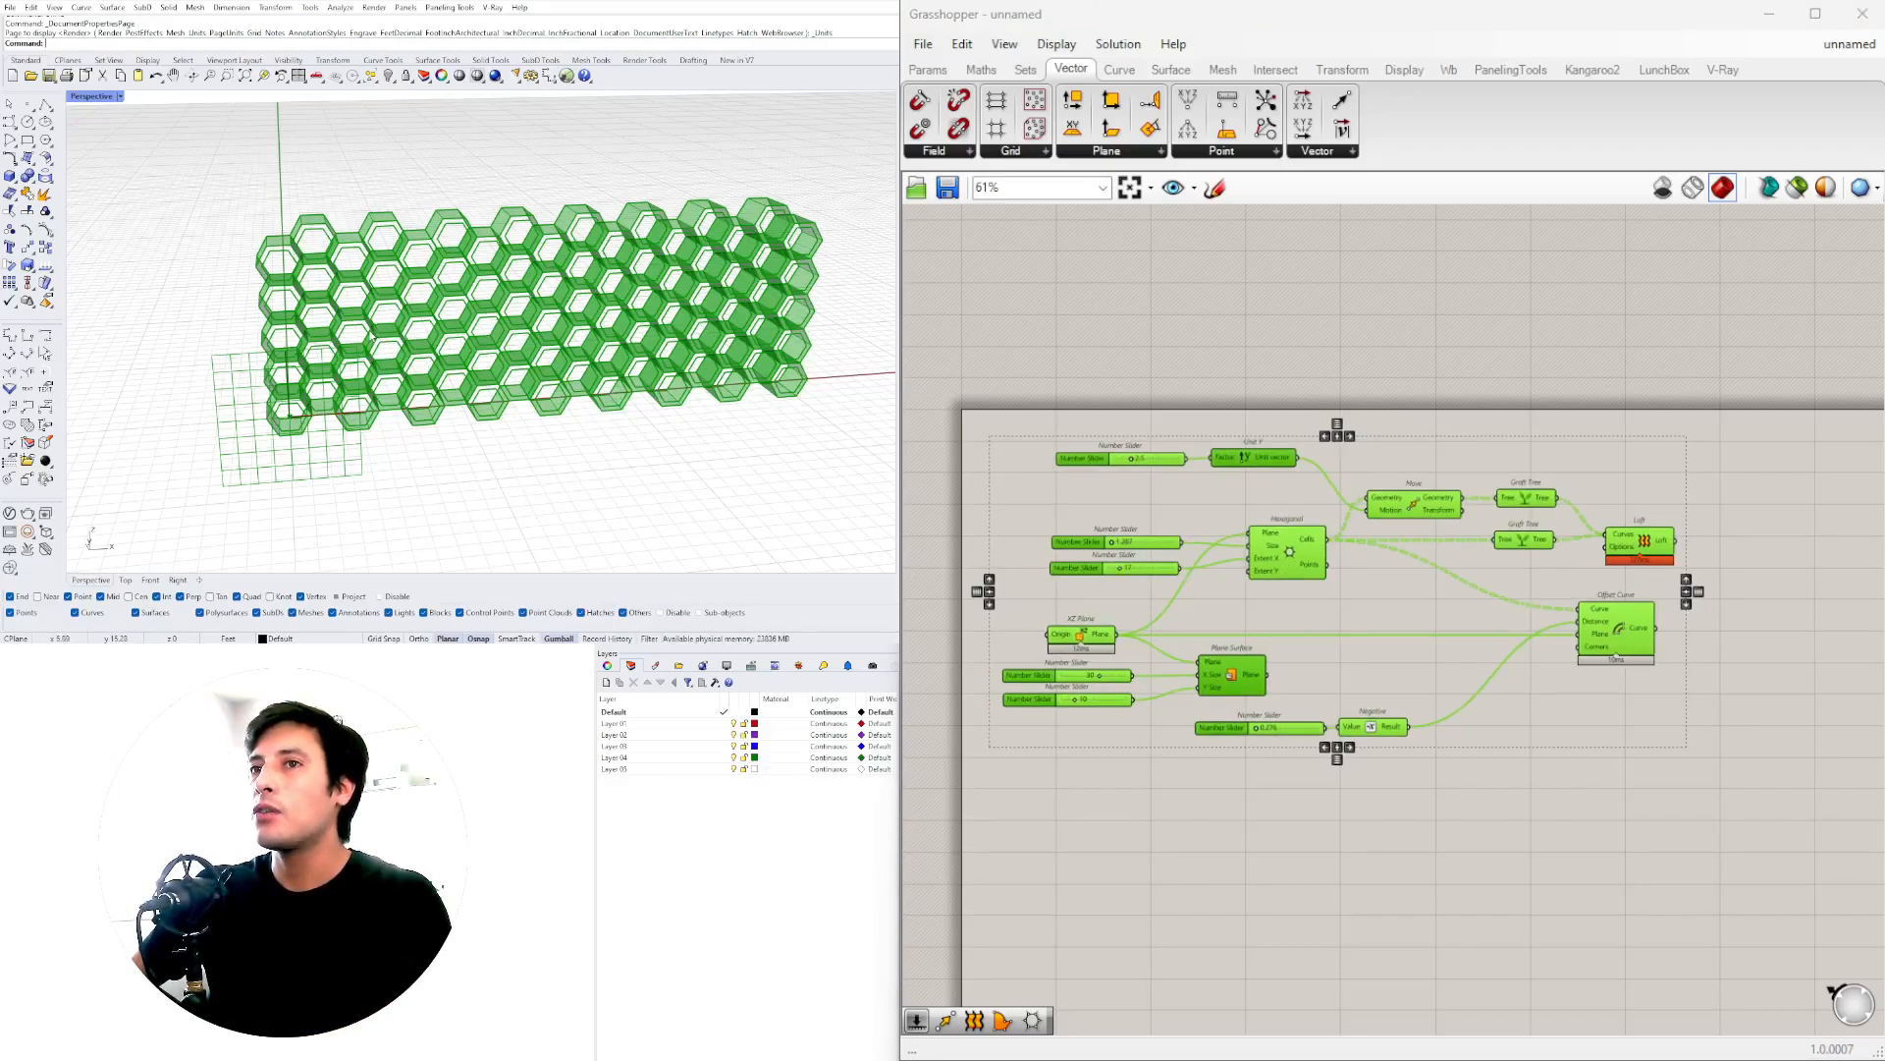
pyautogui.click(1711, 939)
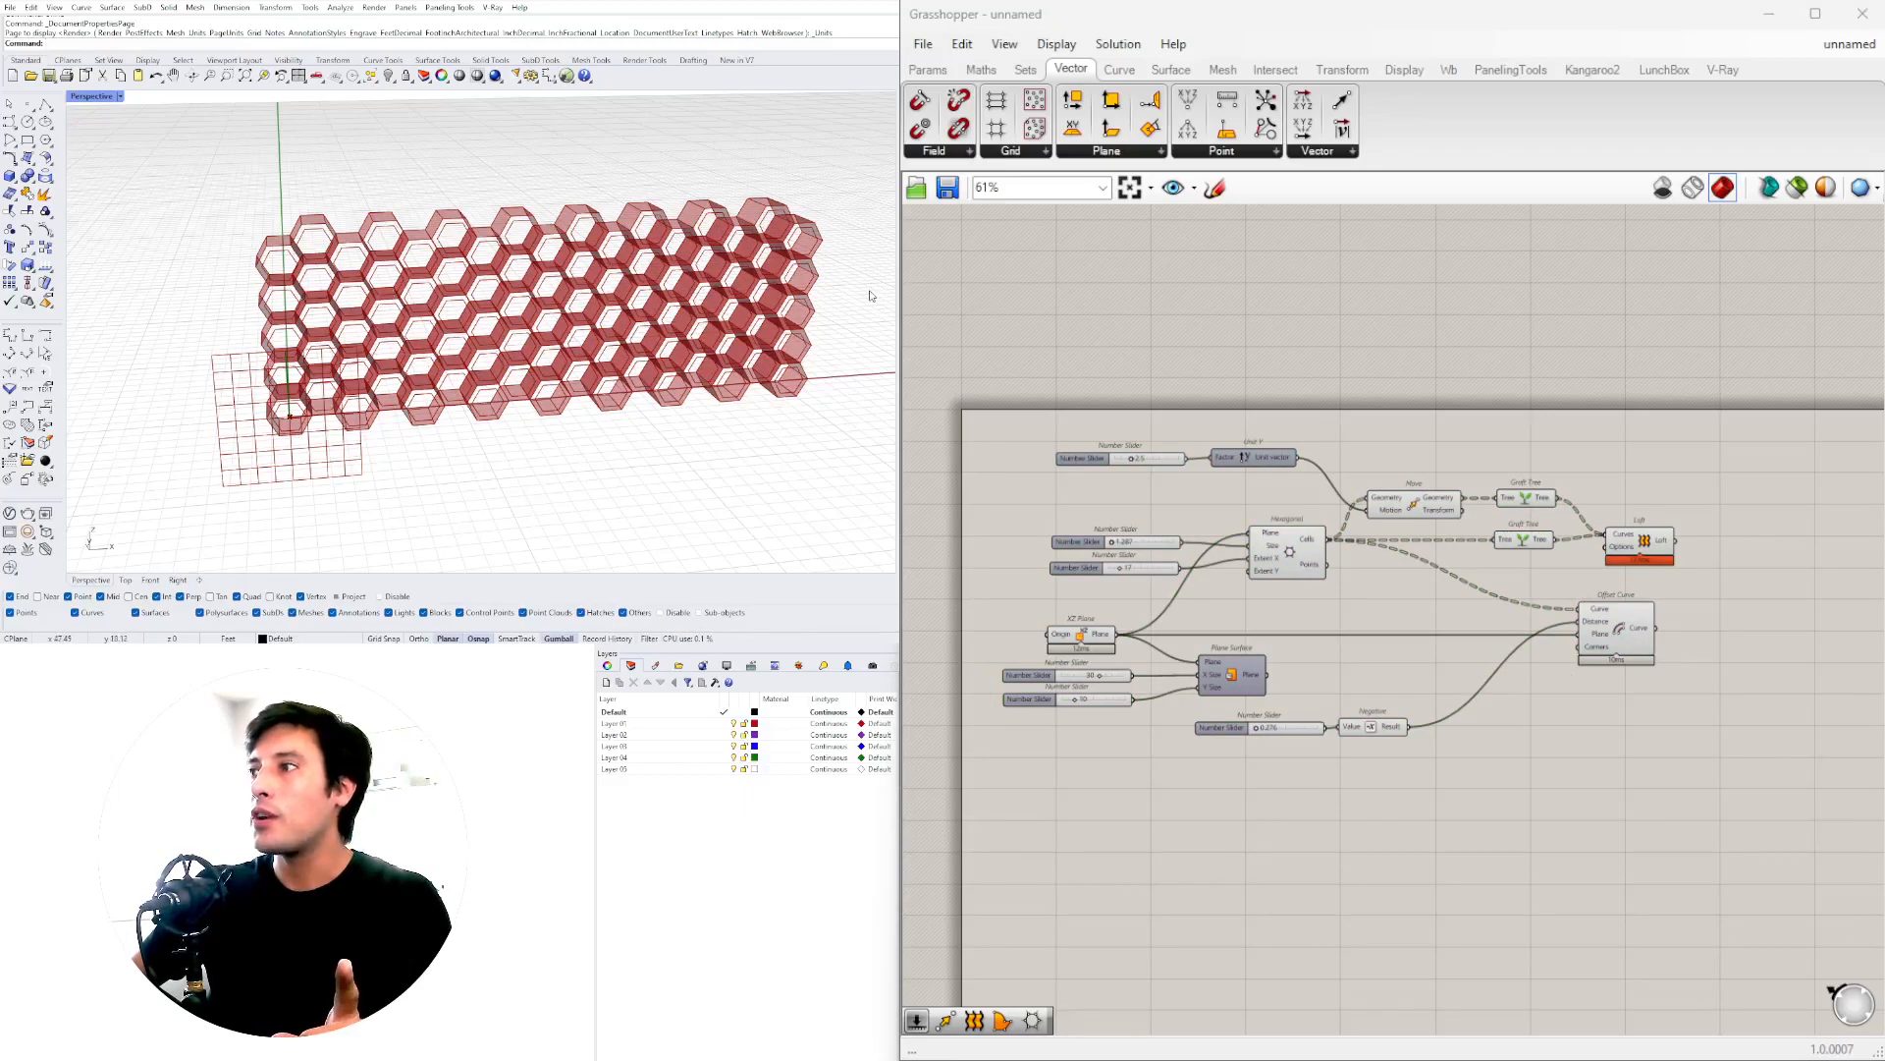
# - Add a Point parameter beside Hexagonal and connect the grid's Points output to it
pyautogui.click(1286, 566)
pyautogui.scroll(3, 1317, 497)
pyautogui.click(1429, 439)
pyautogui.click(1292, 632)
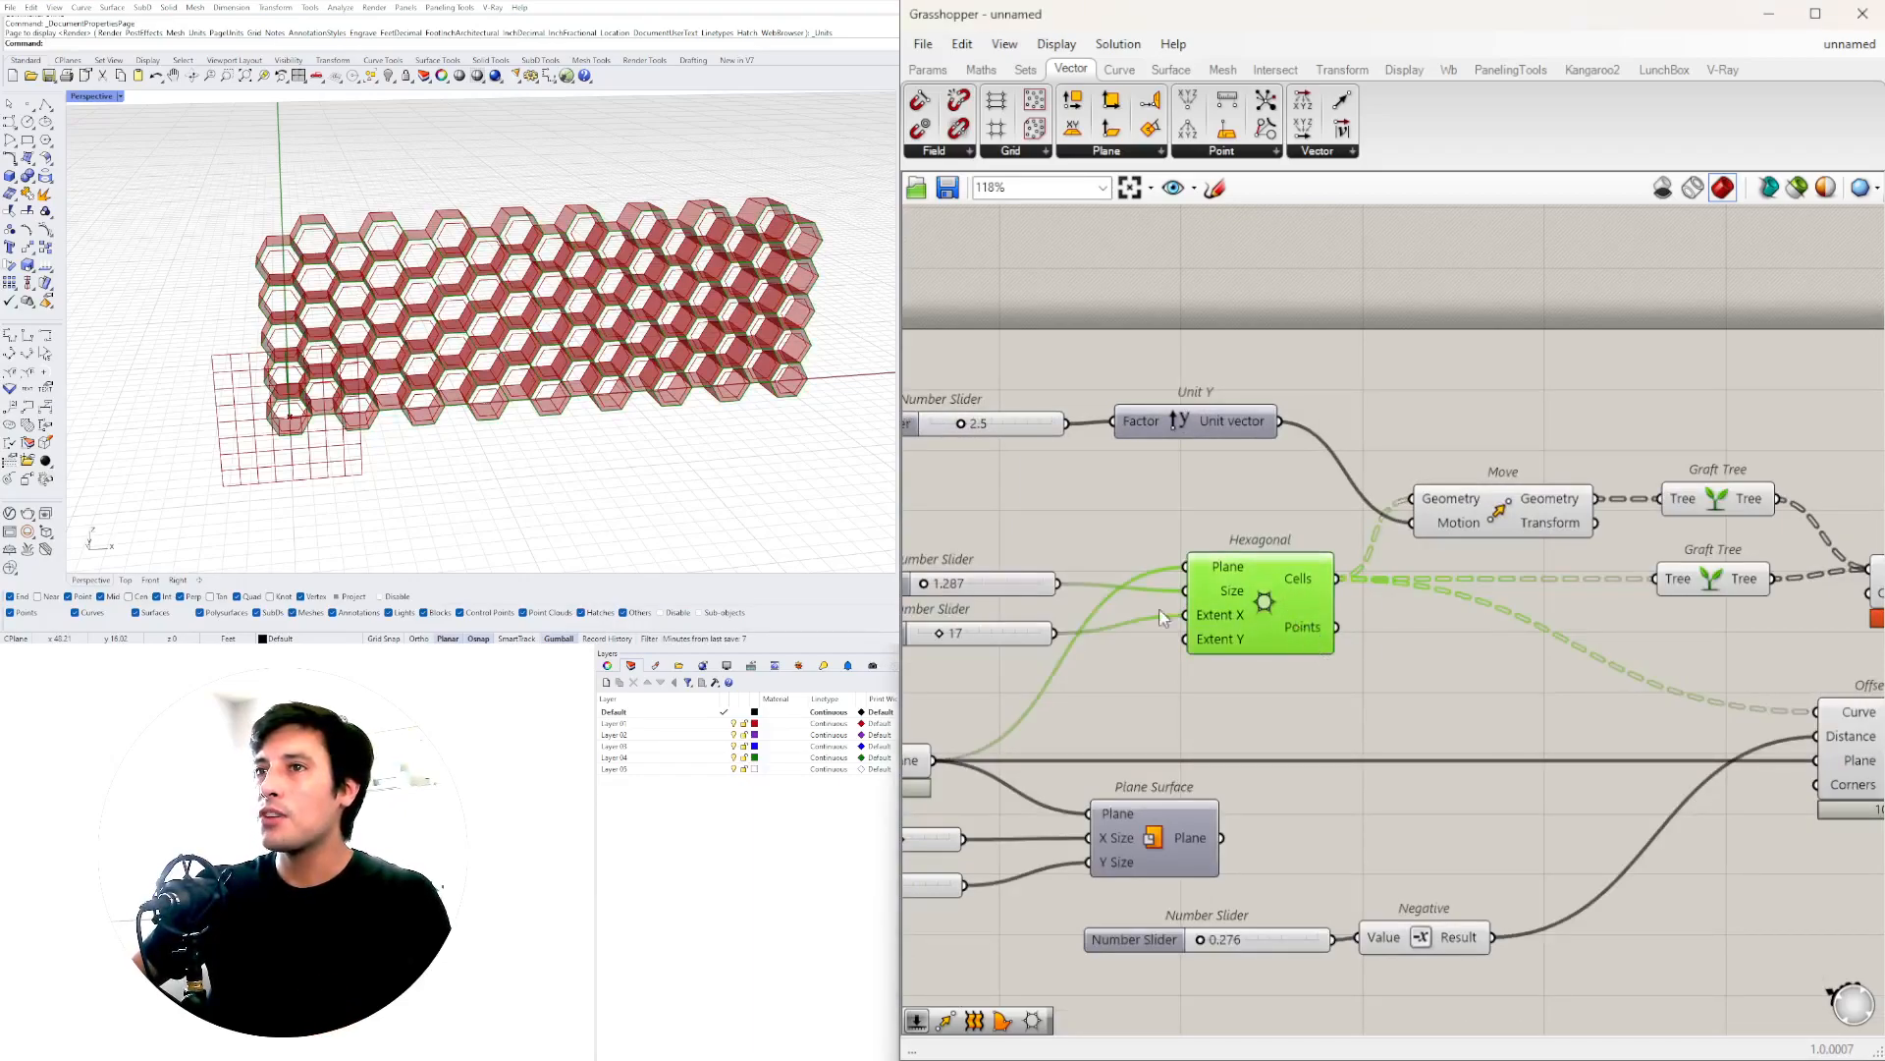
pyautogui.doubleClick(1426, 690)
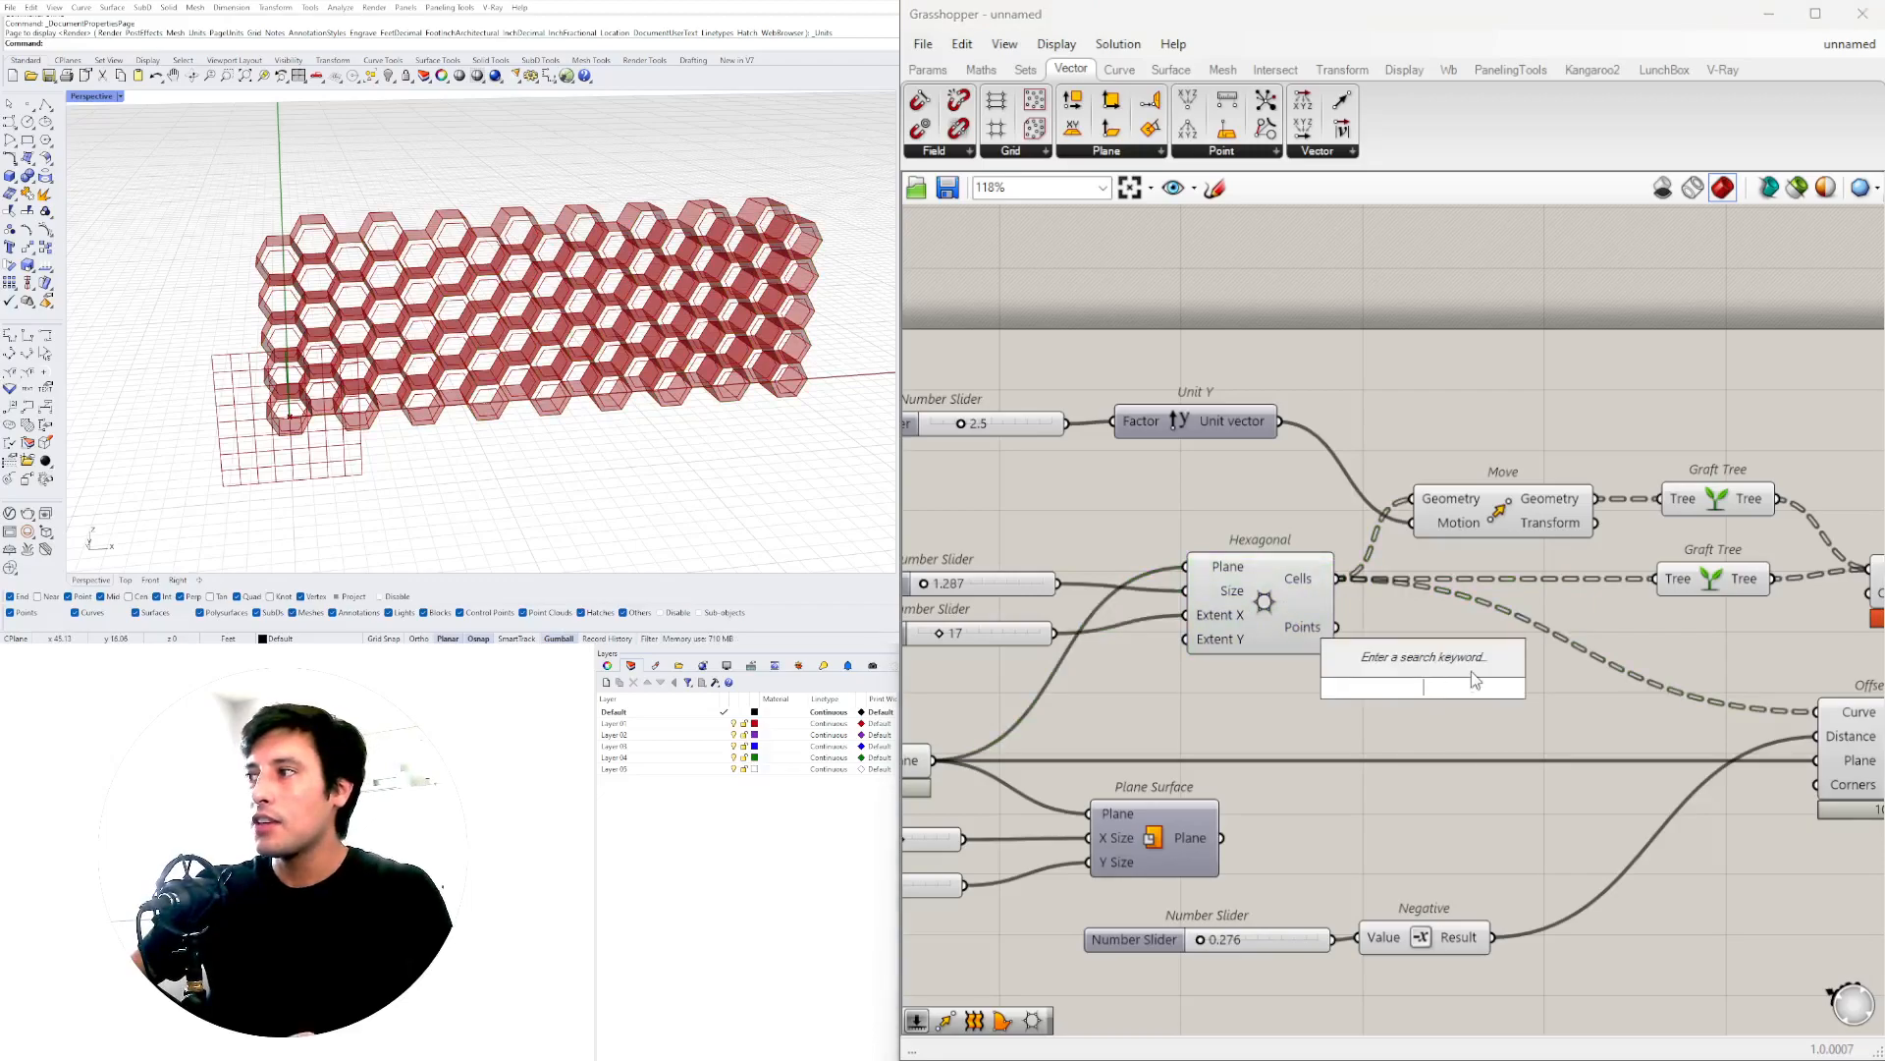
pyautogui.write('POINTS')
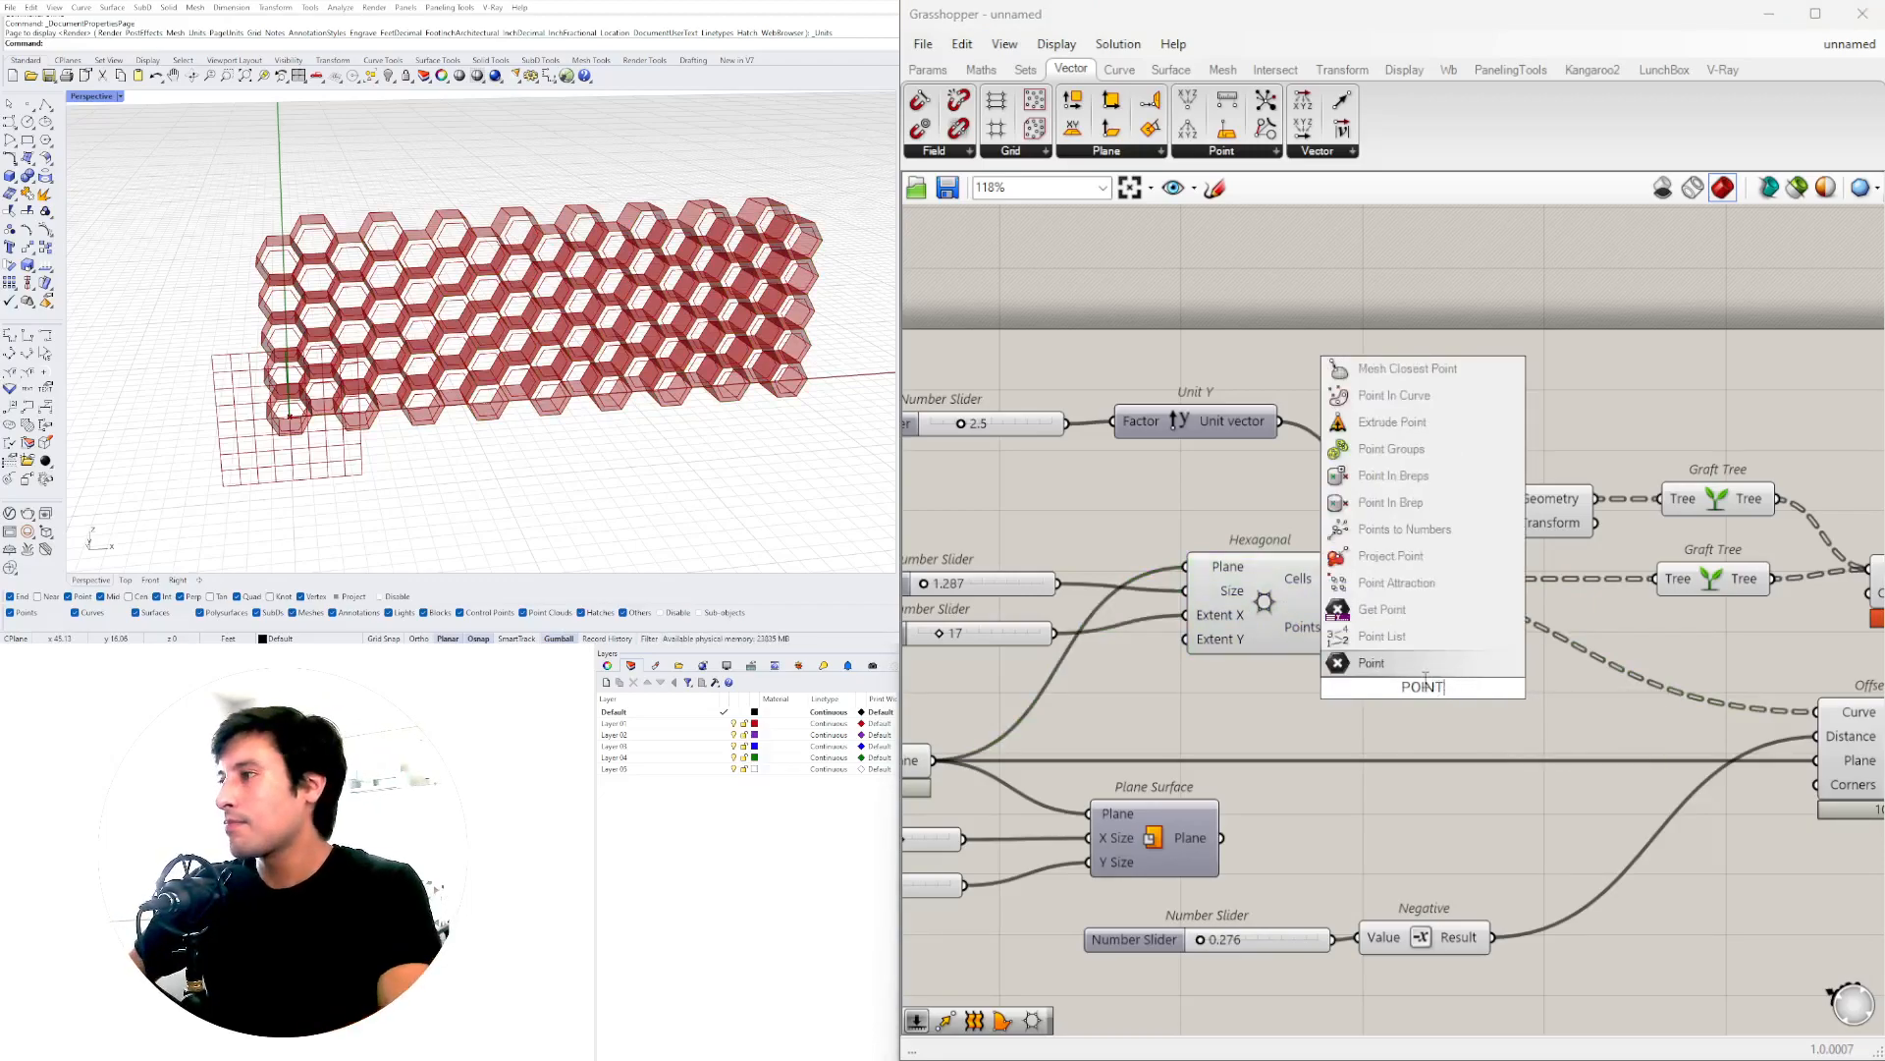
pyautogui.press('Return')
pyautogui.moveTo(1375, 670); pyautogui.dragTo(1418, 671)
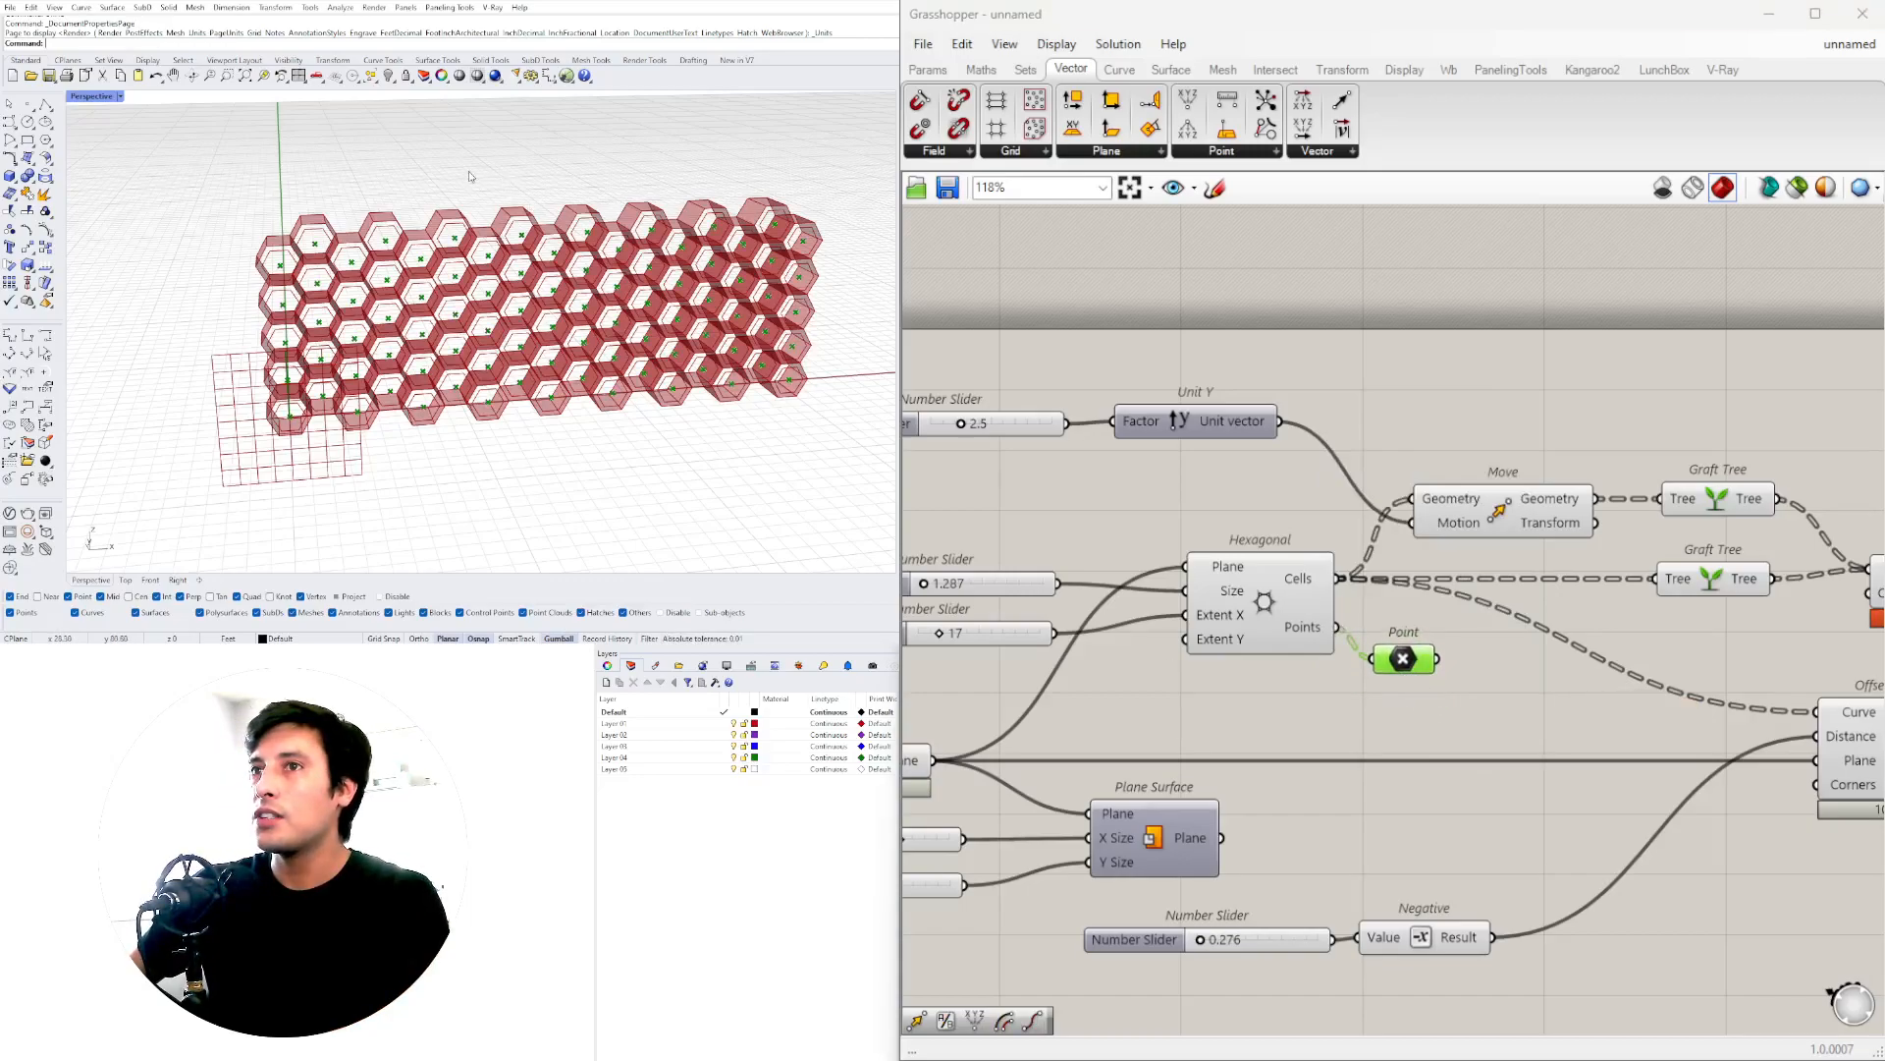
# - Select the entire definition, including the Point parameter, and shift it slightly down the canvas
pyautogui.scroll(-2, 1338, 681)
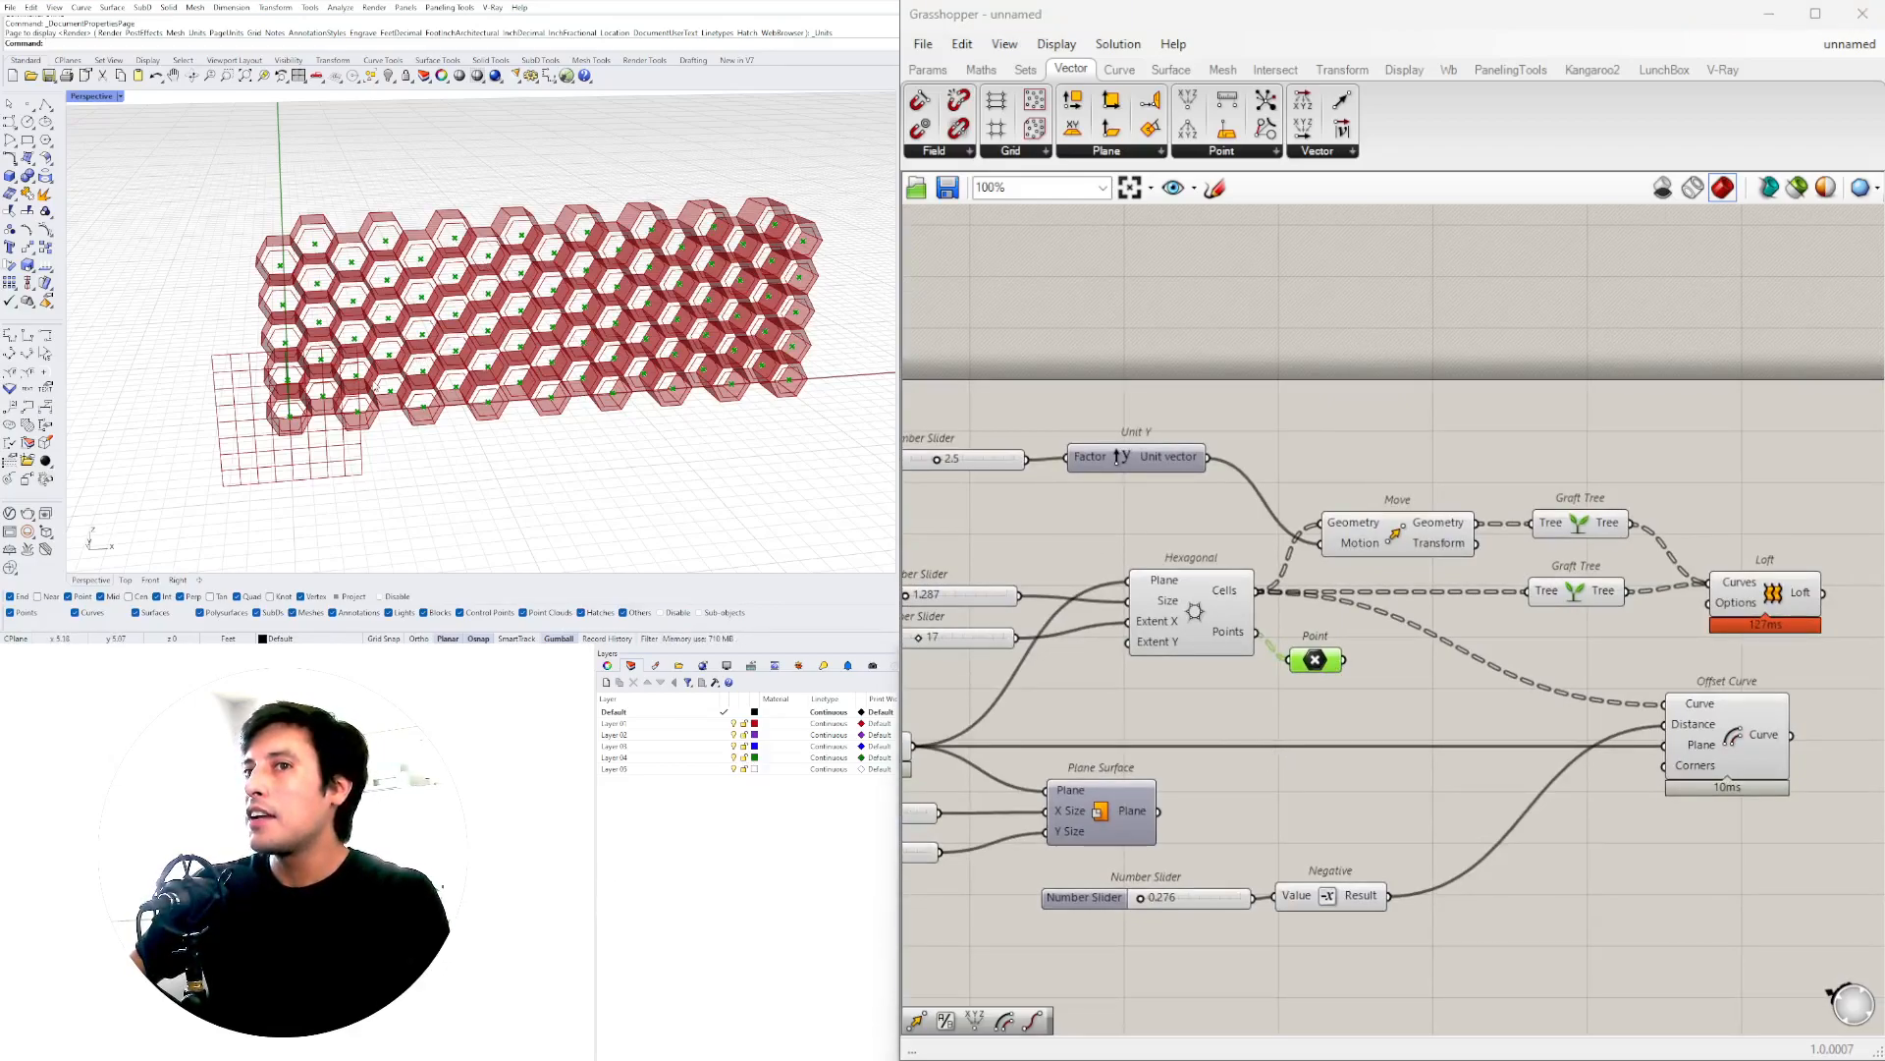
pyautogui.moveTo(292, 424)
pyautogui.mouseDown(button='right')
pyautogui.moveTo(324, 437)
pyautogui.moveTo(307, 440)
pyautogui.mouseUp(button='right')
pyautogui.scroll(-3, 1421, 648)
pyautogui.moveTo(1785, 831); pyautogui.dragTo(1047, 393)
pyautogui.moveTo(1326, 615); pyautogui.dragTo(1329, 642)
pyautogui.click(1234, 523)
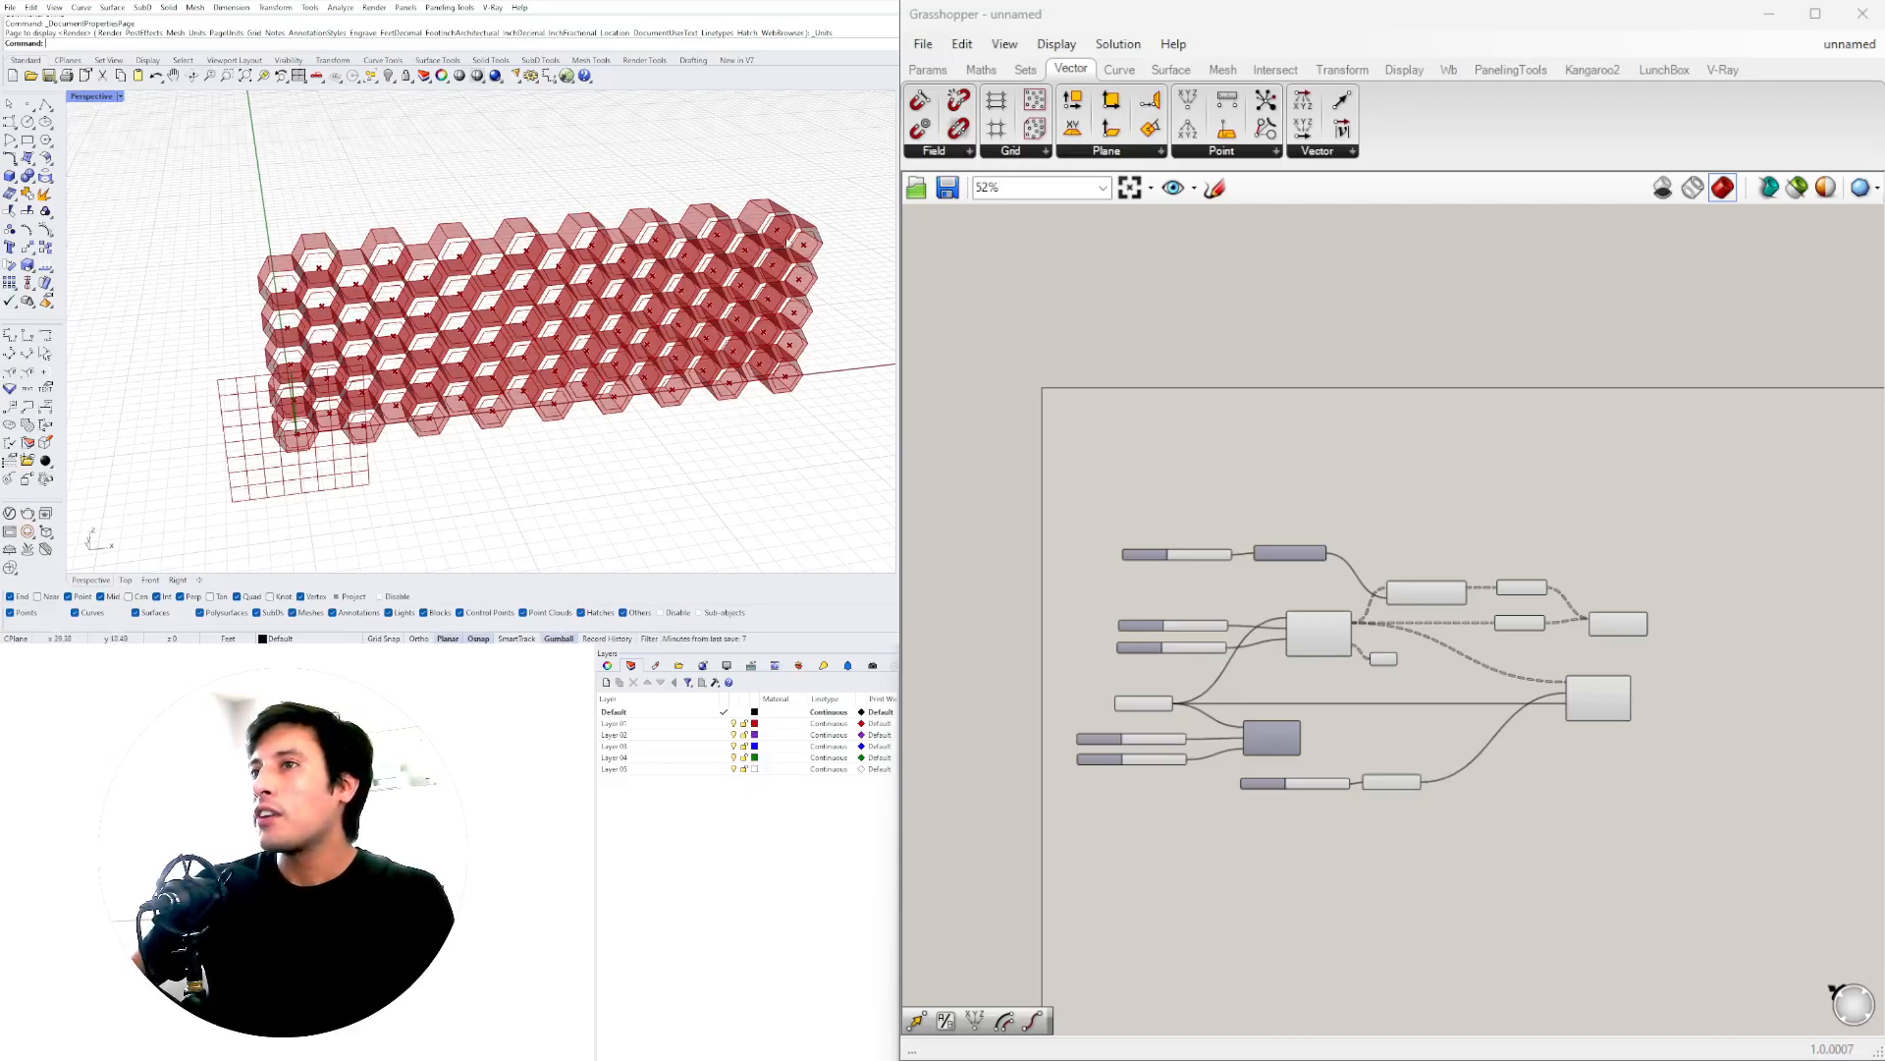
# - Add a List Item component after the Point parameter and connect the cell centre points to its List input
pyautogui.scroll(3, 1385, 647)
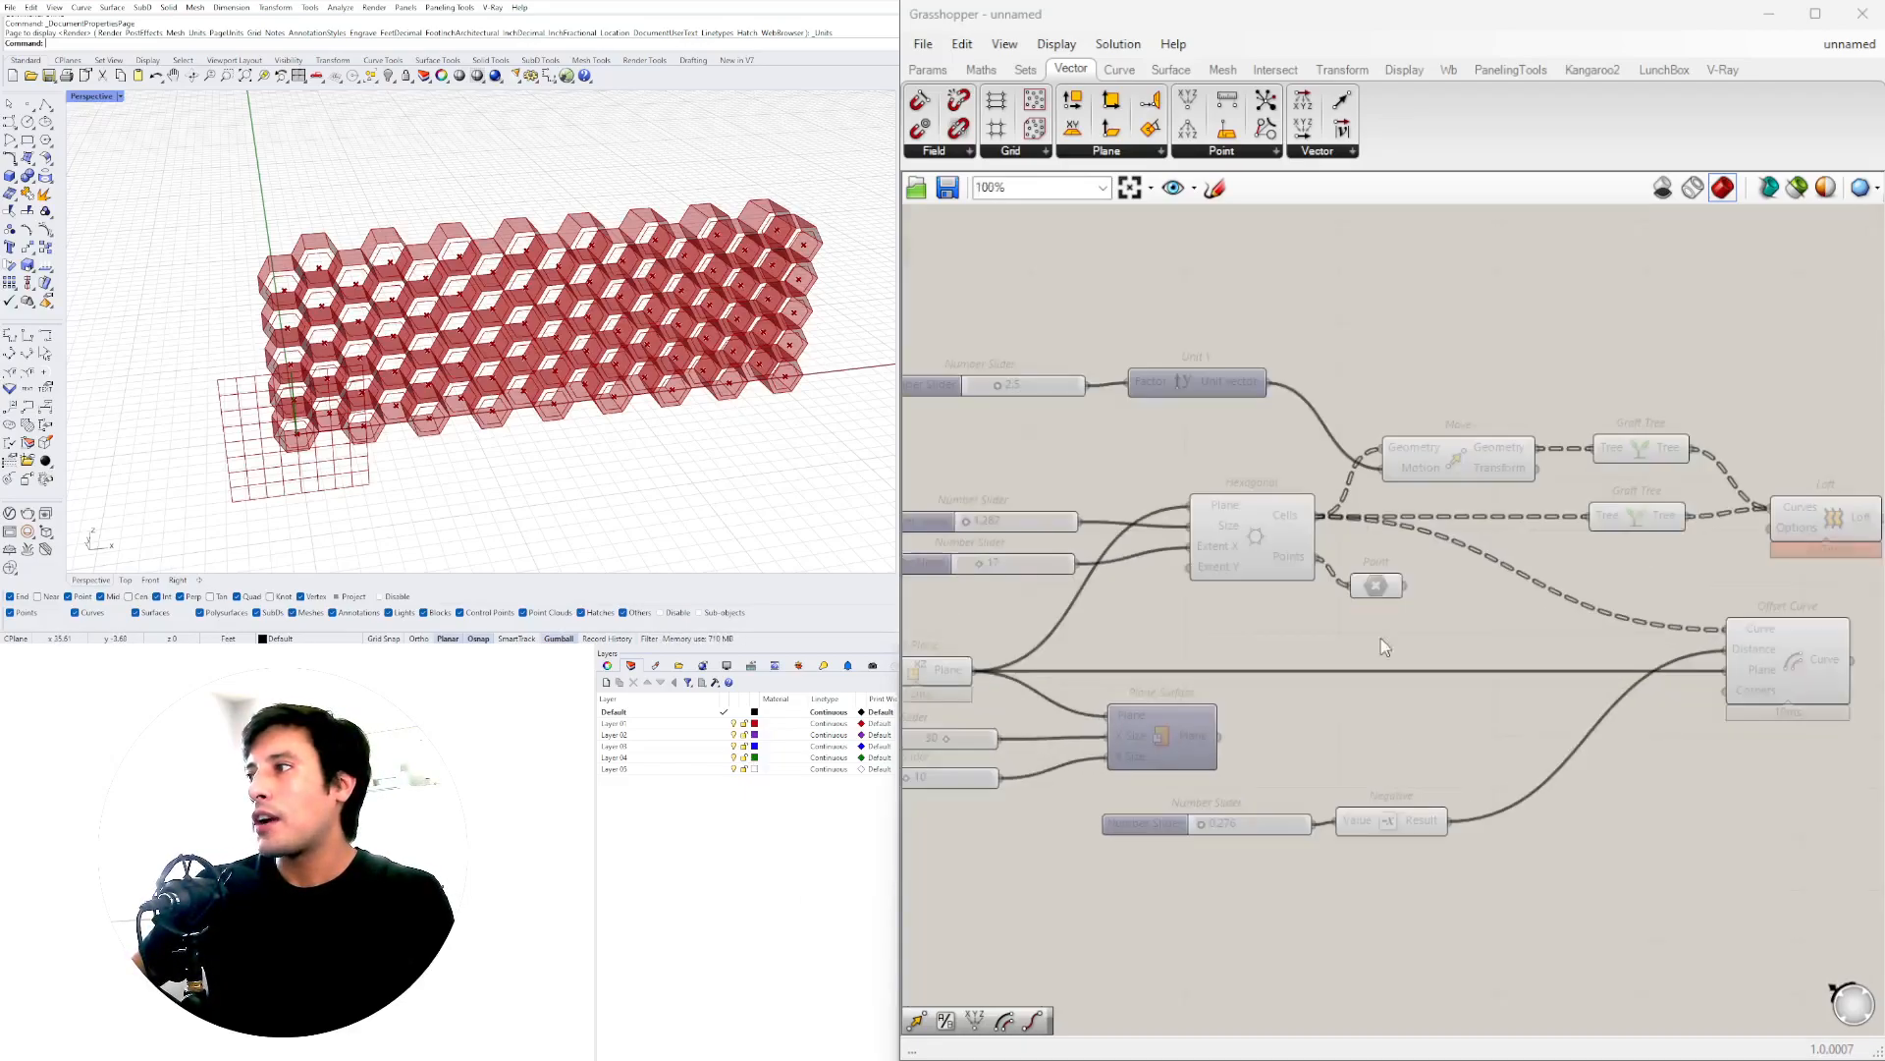
pyautogui.click(1245, 531)
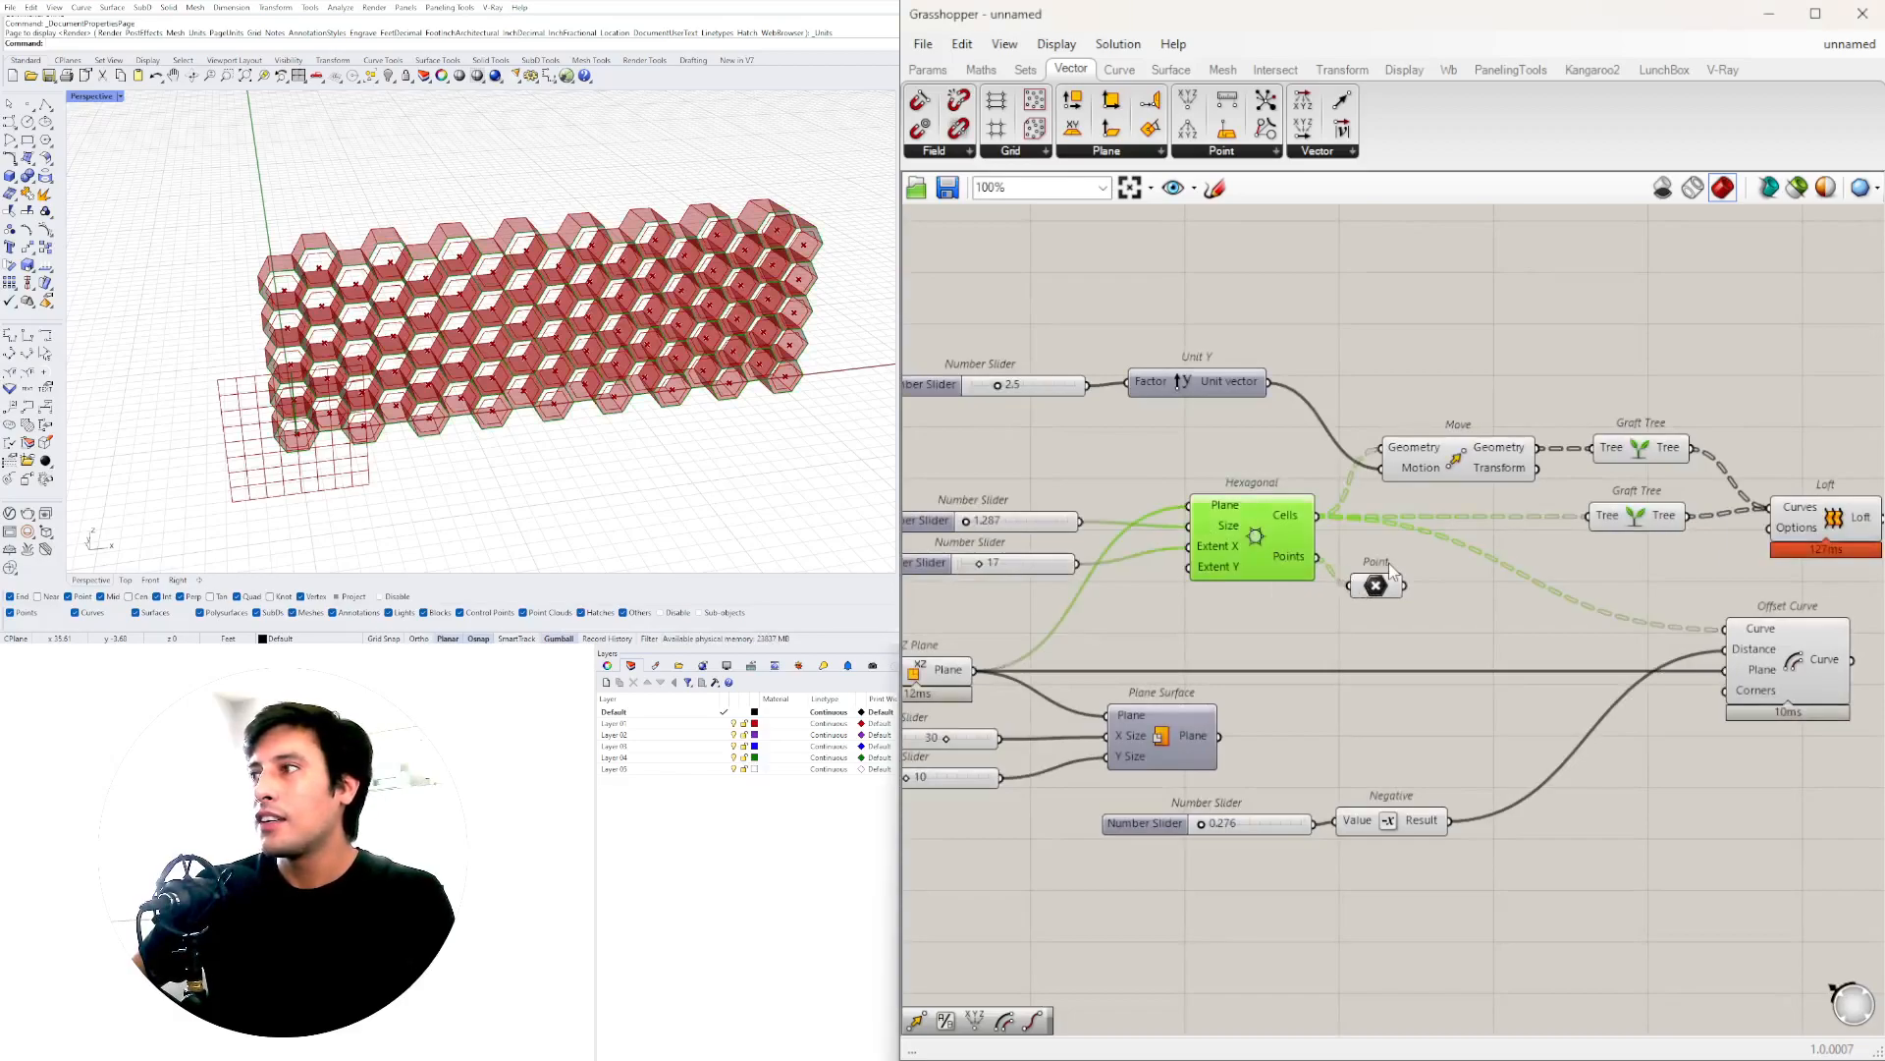
pyautogui.click(1378, 587)
pyautogui.moveTo(1398, 619); pyautogui.dragTo(1368, 582, button='right')
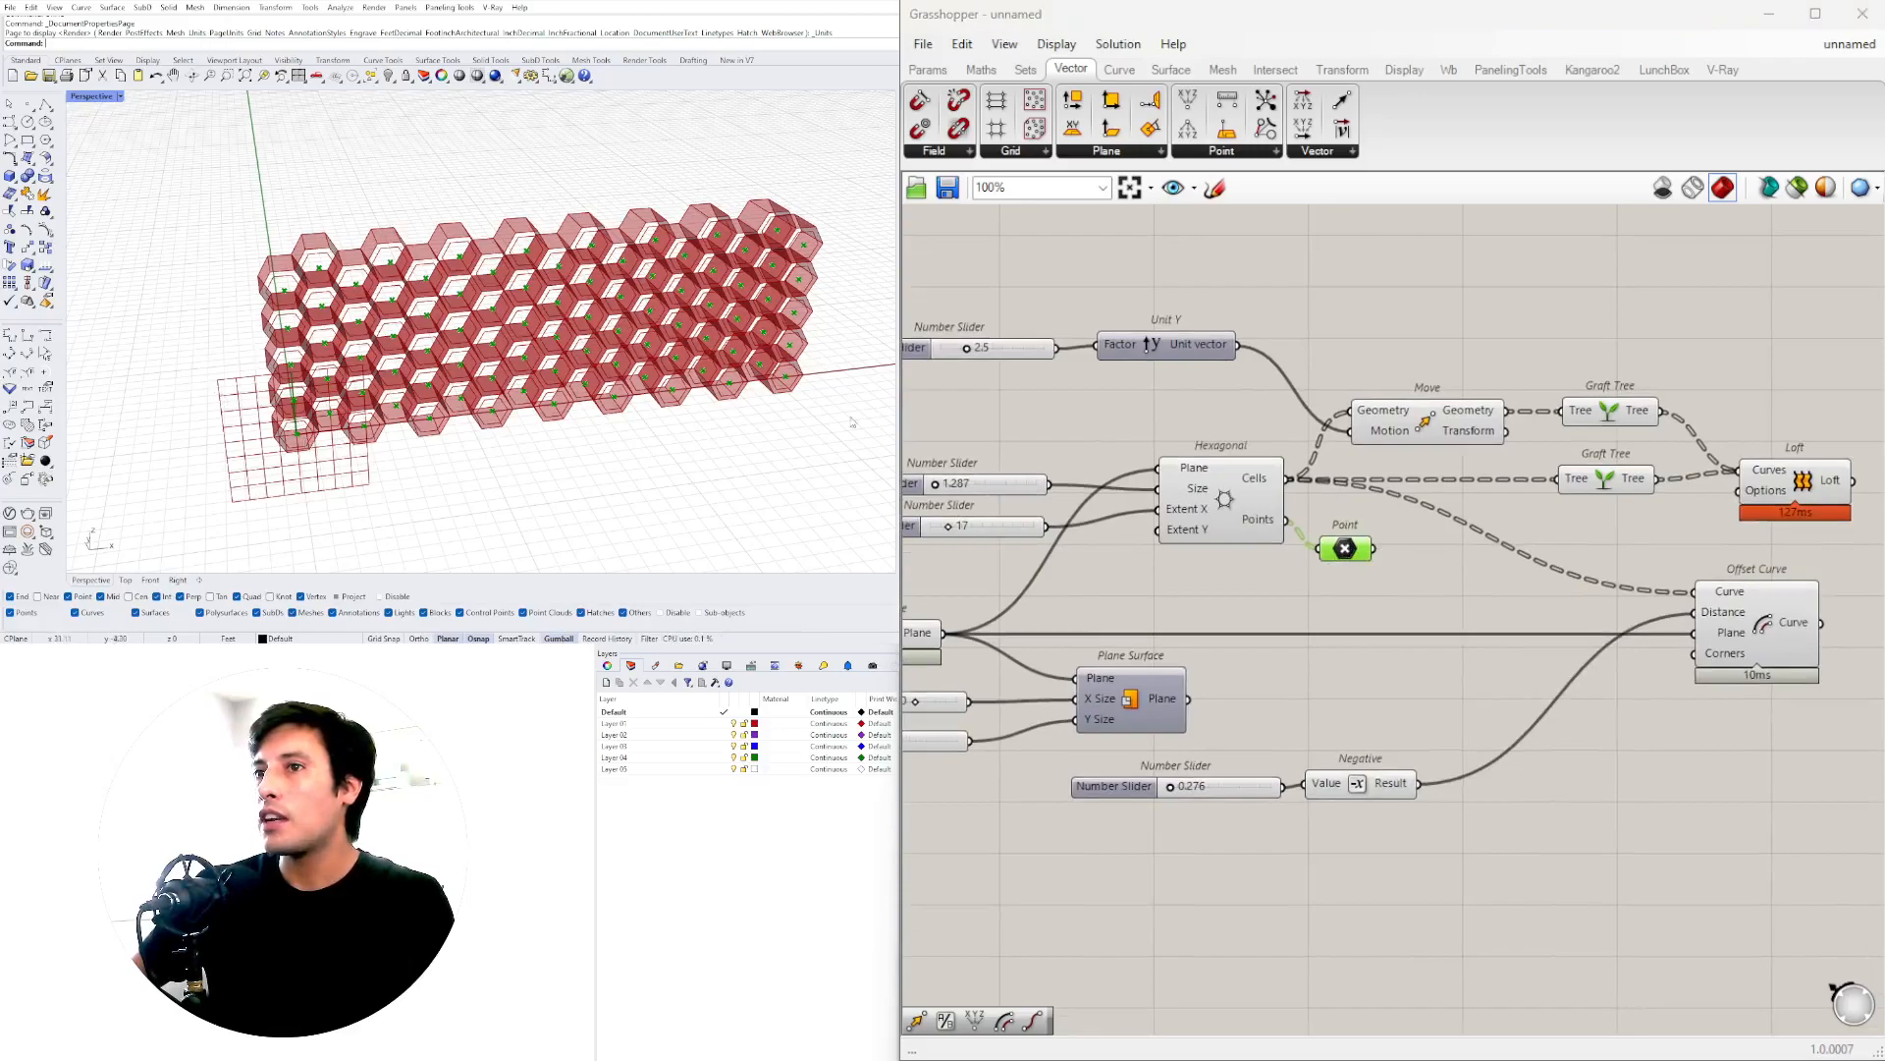
pyautogui.scroll(2, 1316, 643)
pyautogui.doubleClick(1461, 565)
pyautogui.write('item')
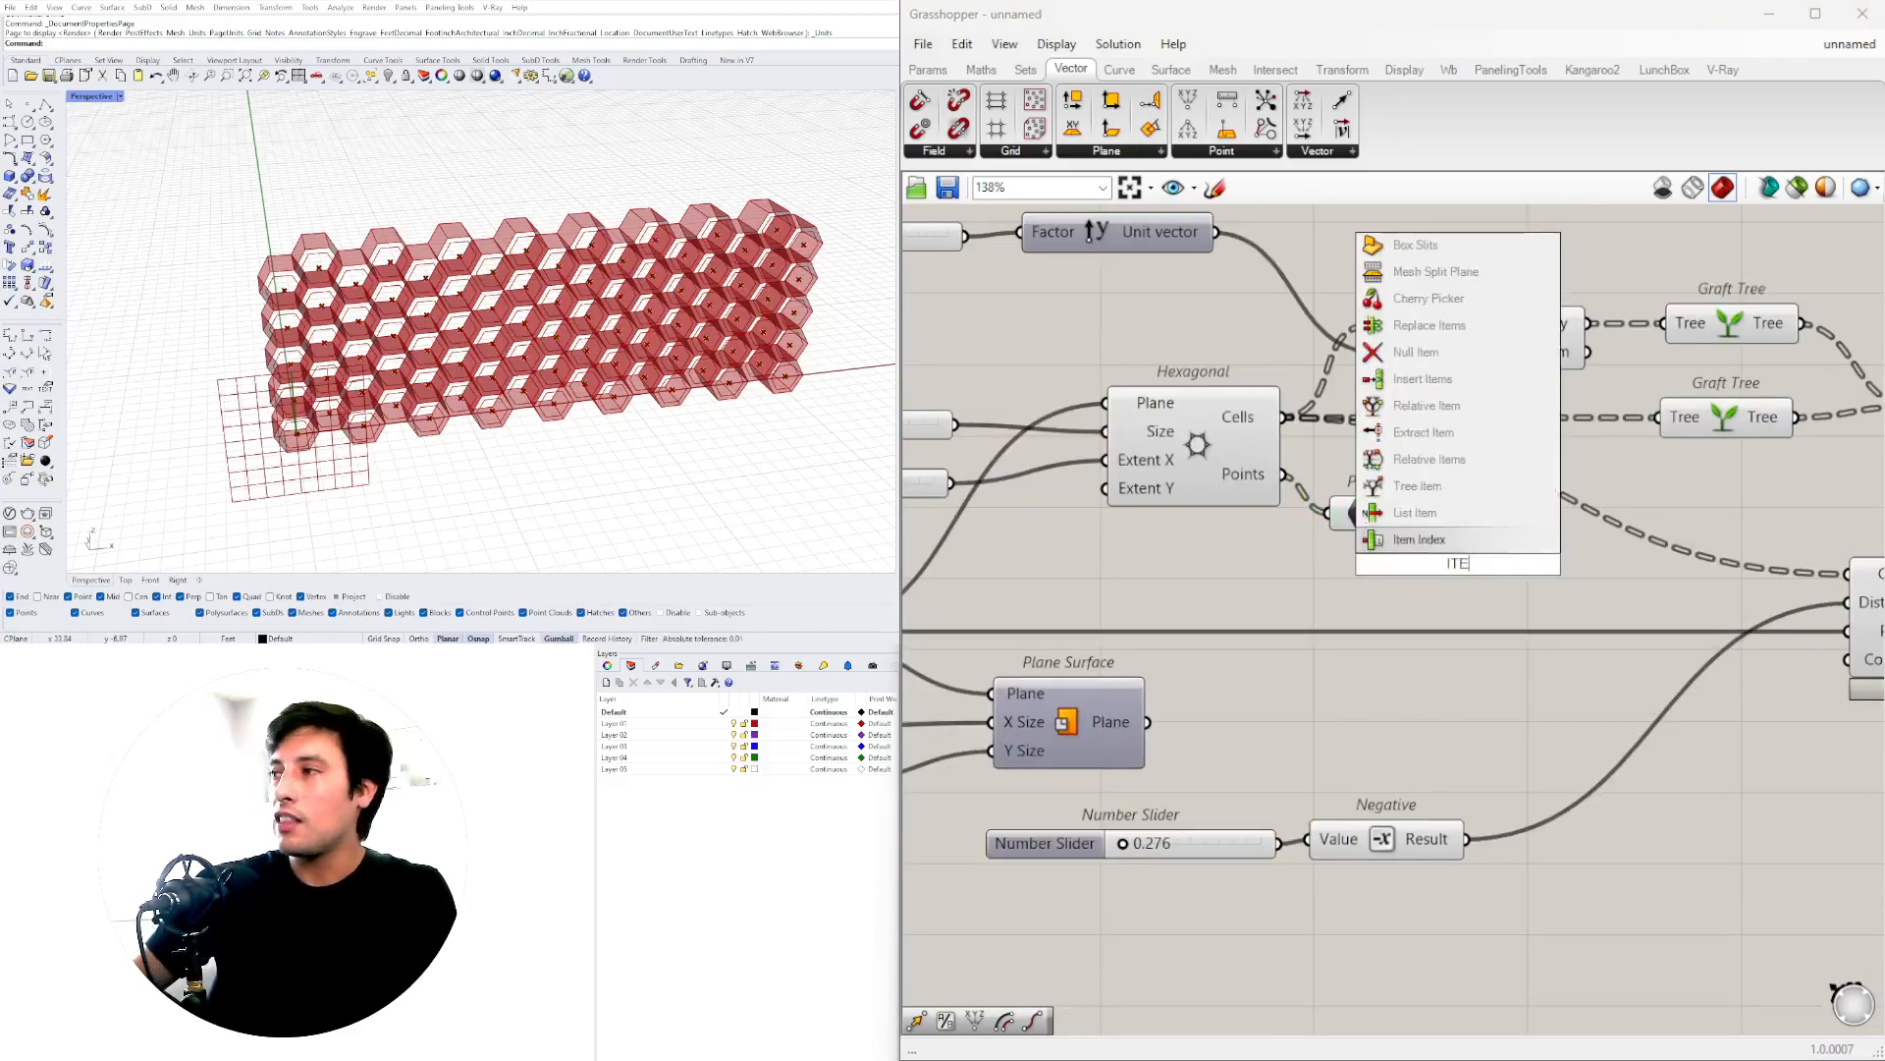
pyautogui.click(1406, 517)
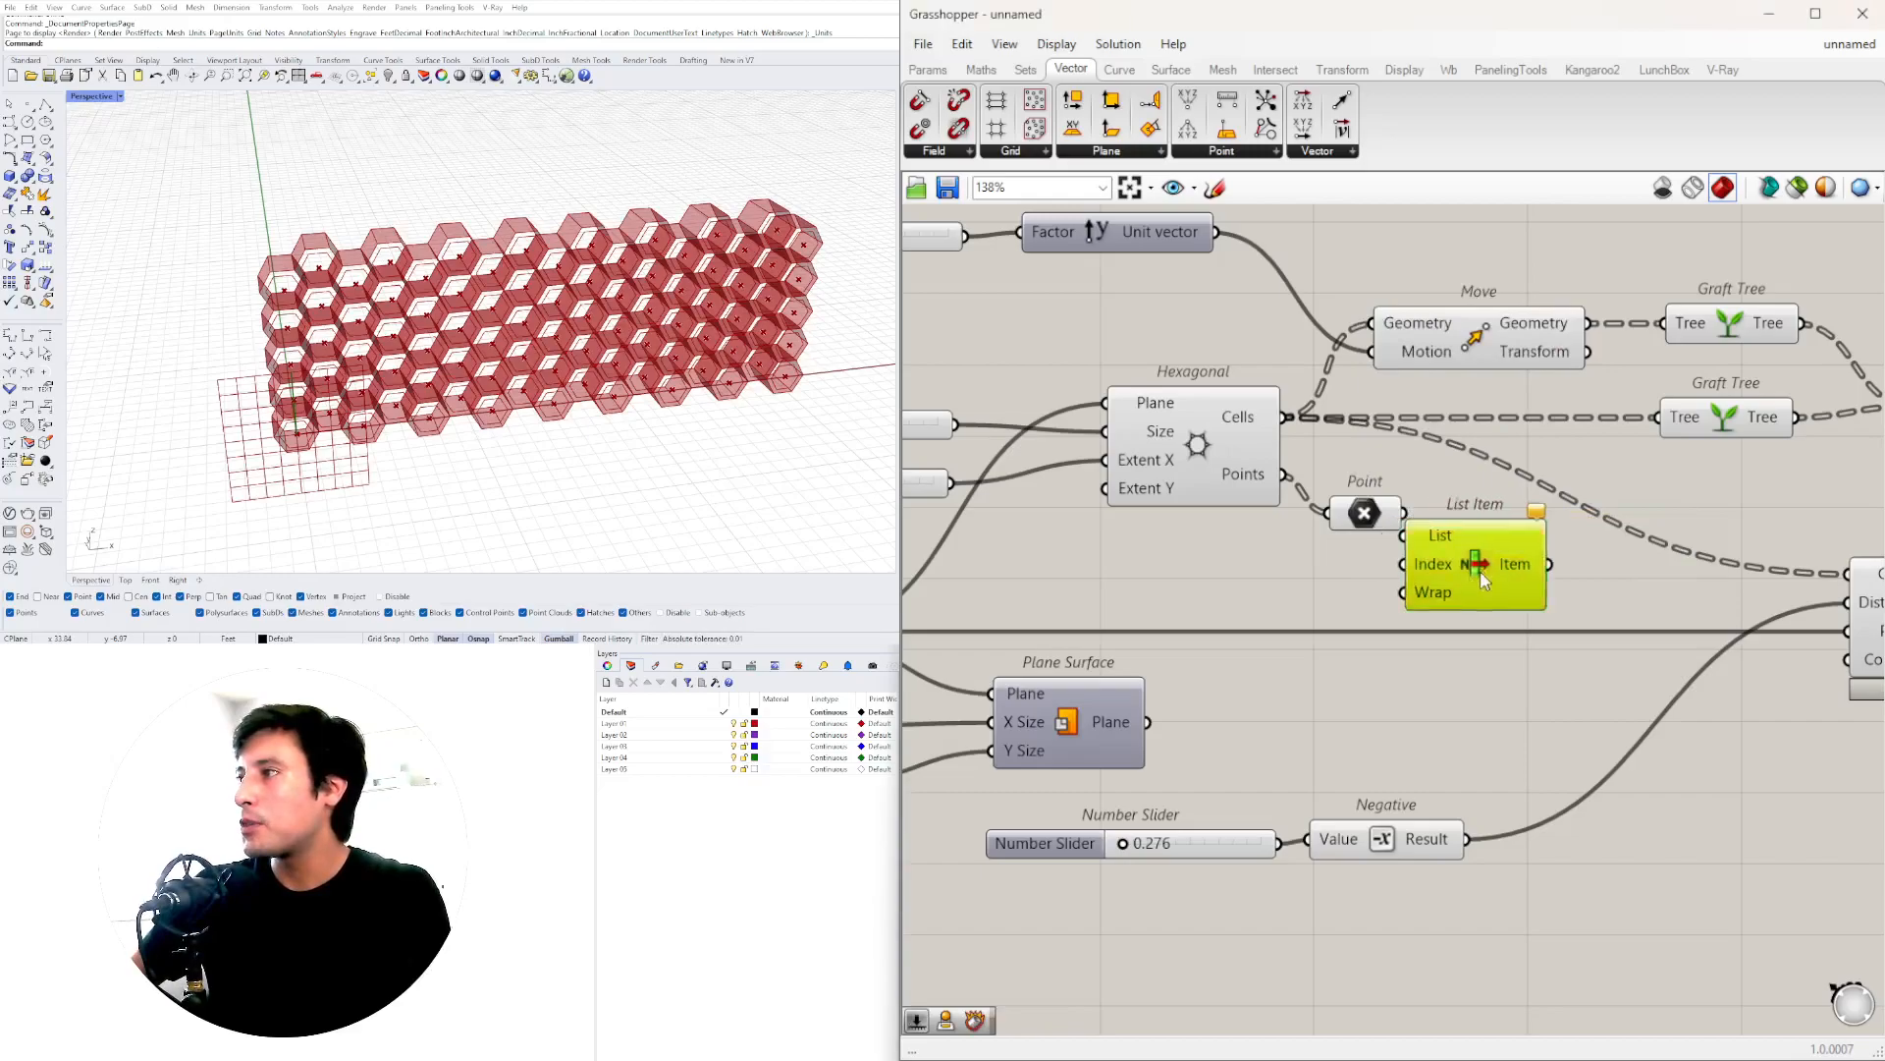
pyautogui.moveTo(1465, 570); pyautogui.dragTo(1543, 590)
pyautogui.moveTo(1406, 513); pyautogui.dragTo(1463, 557)
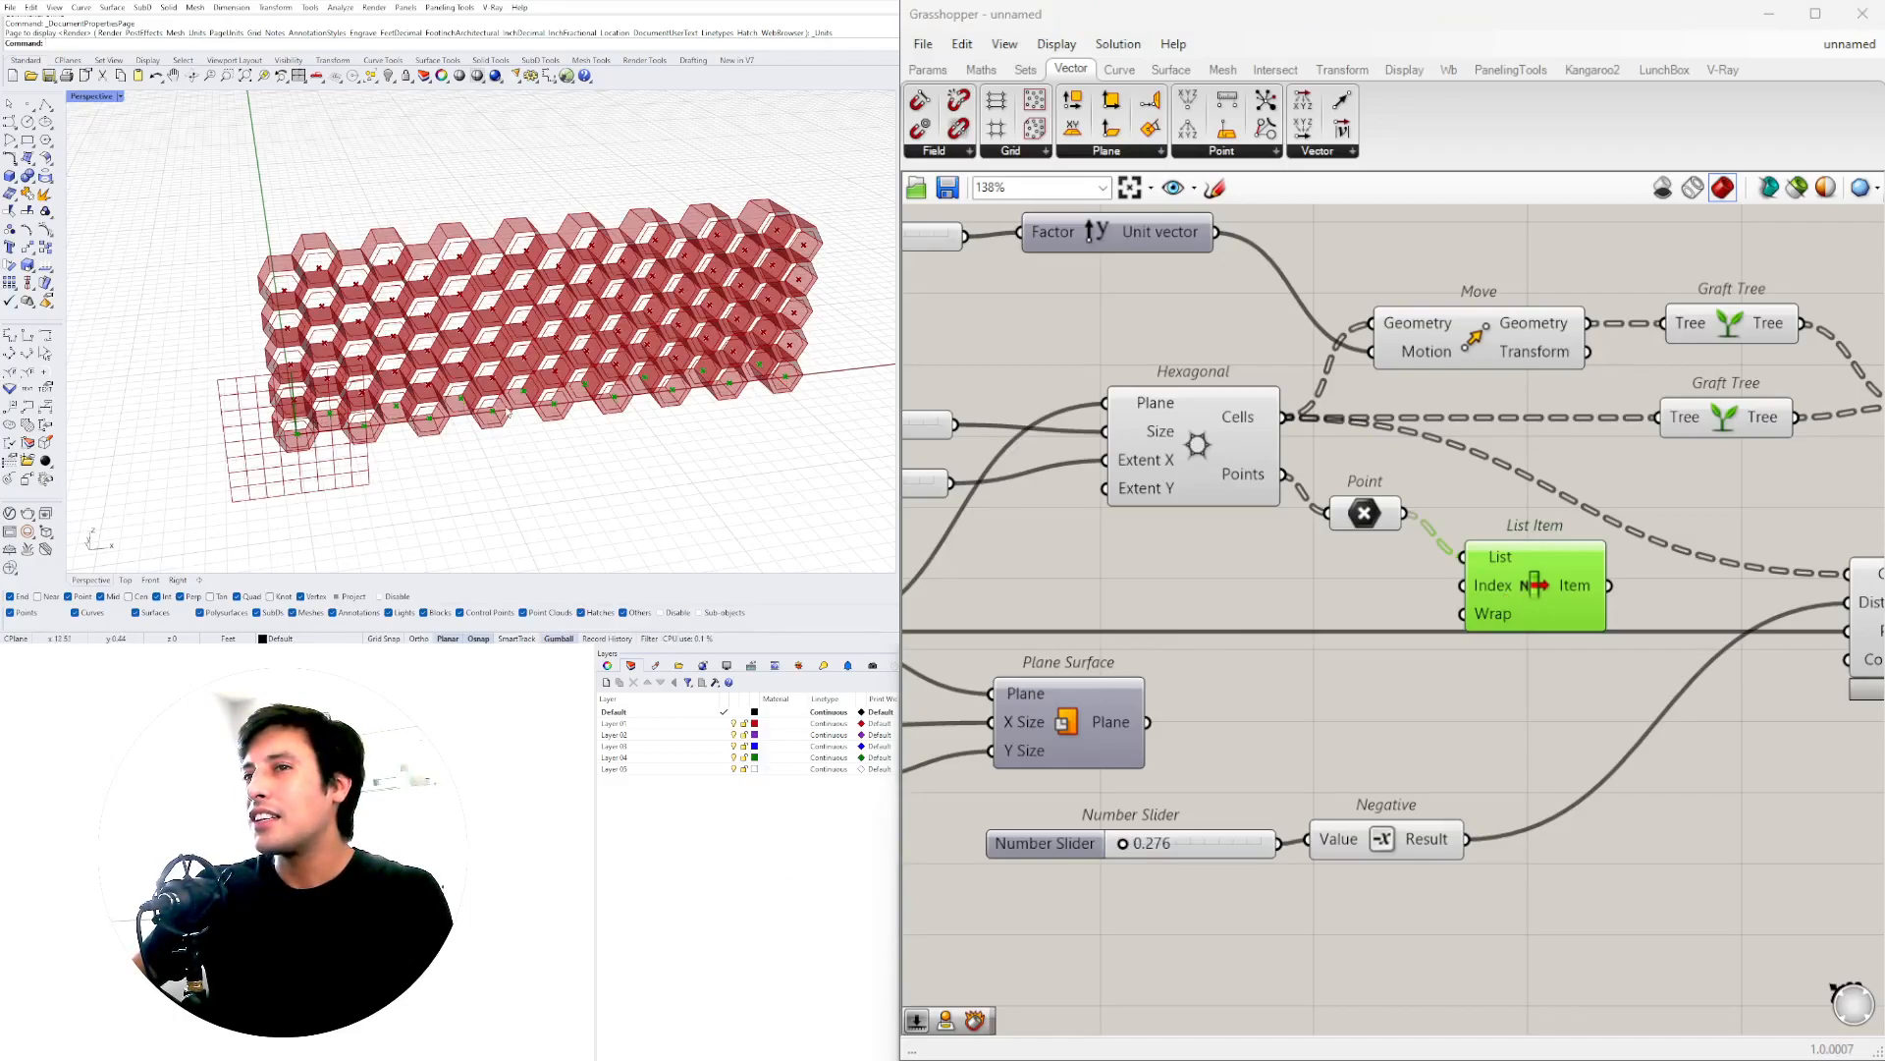
# - Move List Item below Offset Curve, add a Fit Line component beside it and connect the selected items to its Points input
pyautogui.moveTo(1378, 613); pyautogui.dragTo(1199, 614, button='right')
pyautogui.moveTo(1328, 618); pyautogui.dragTo(1585, 920)
pyautogui.moveTo(1764, 922); pyautogui.dragTo(1542, 794, button='right')
pyautogui.doubleClick(1681, 796)
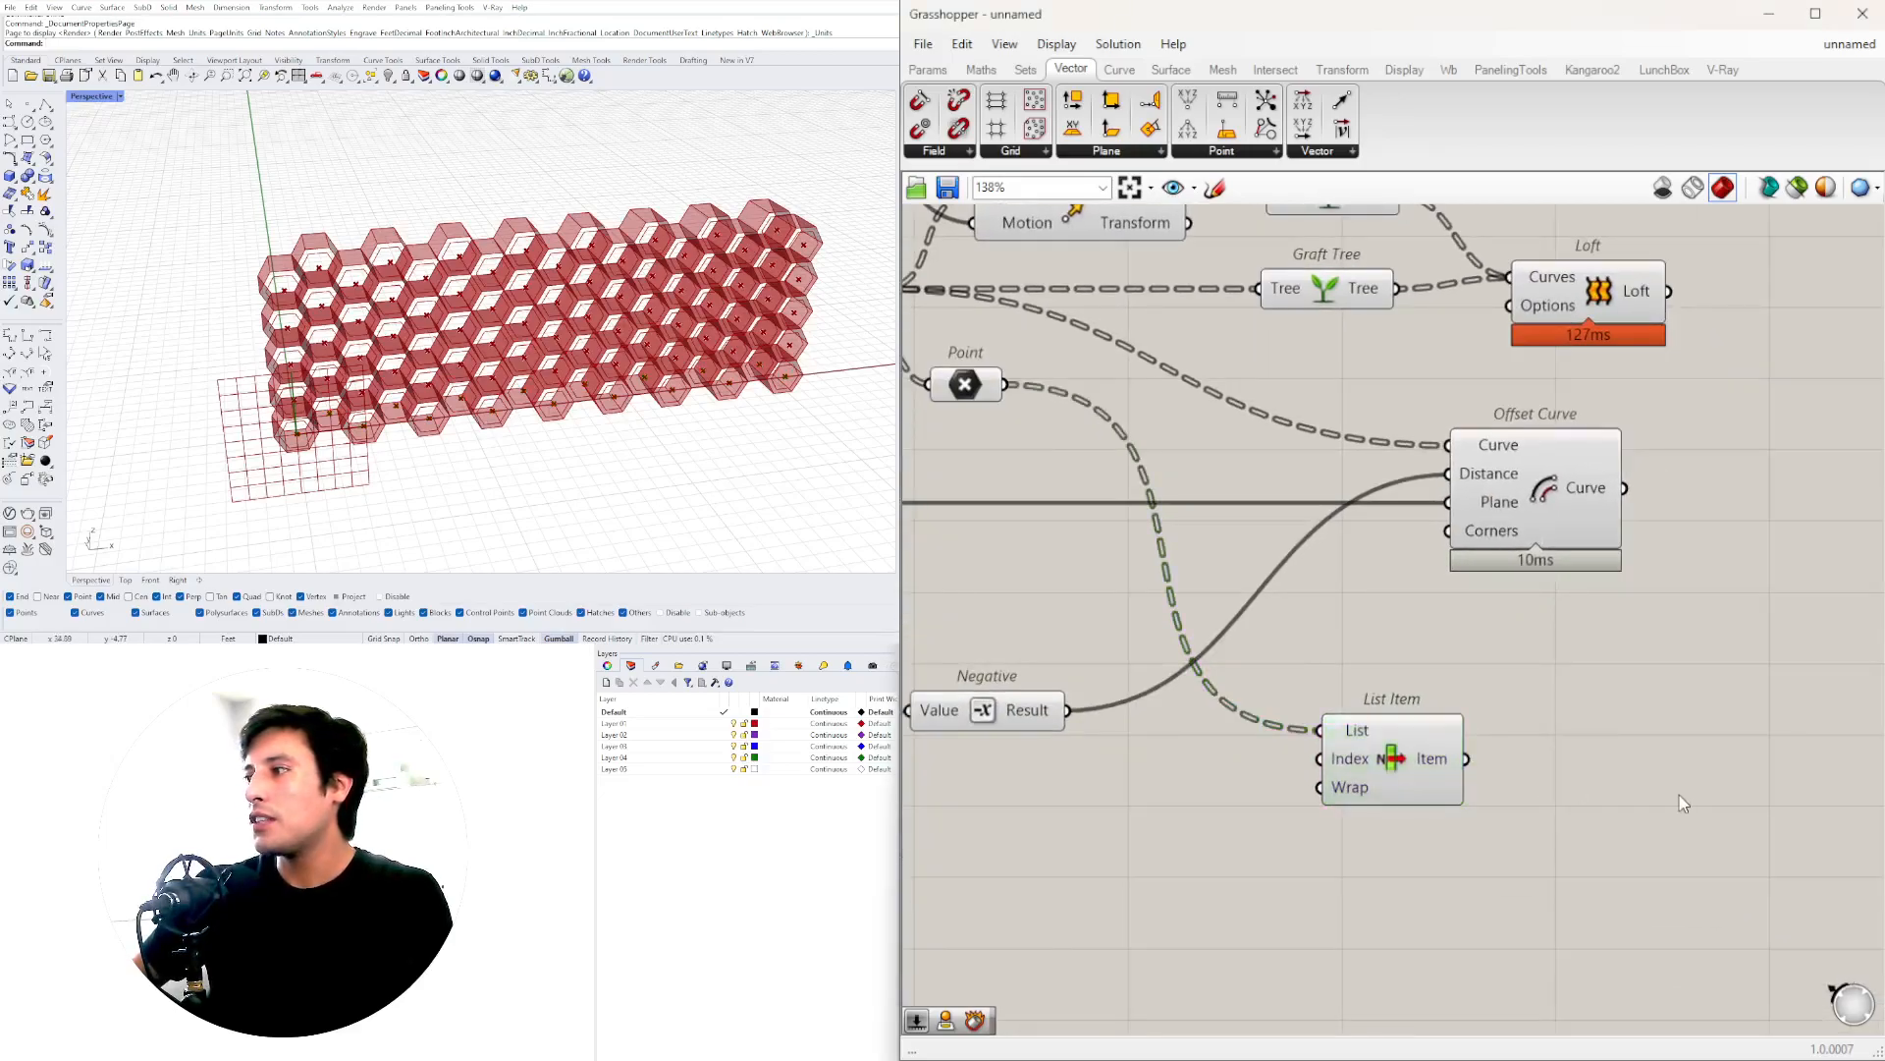
pyautogui.write('FIT')
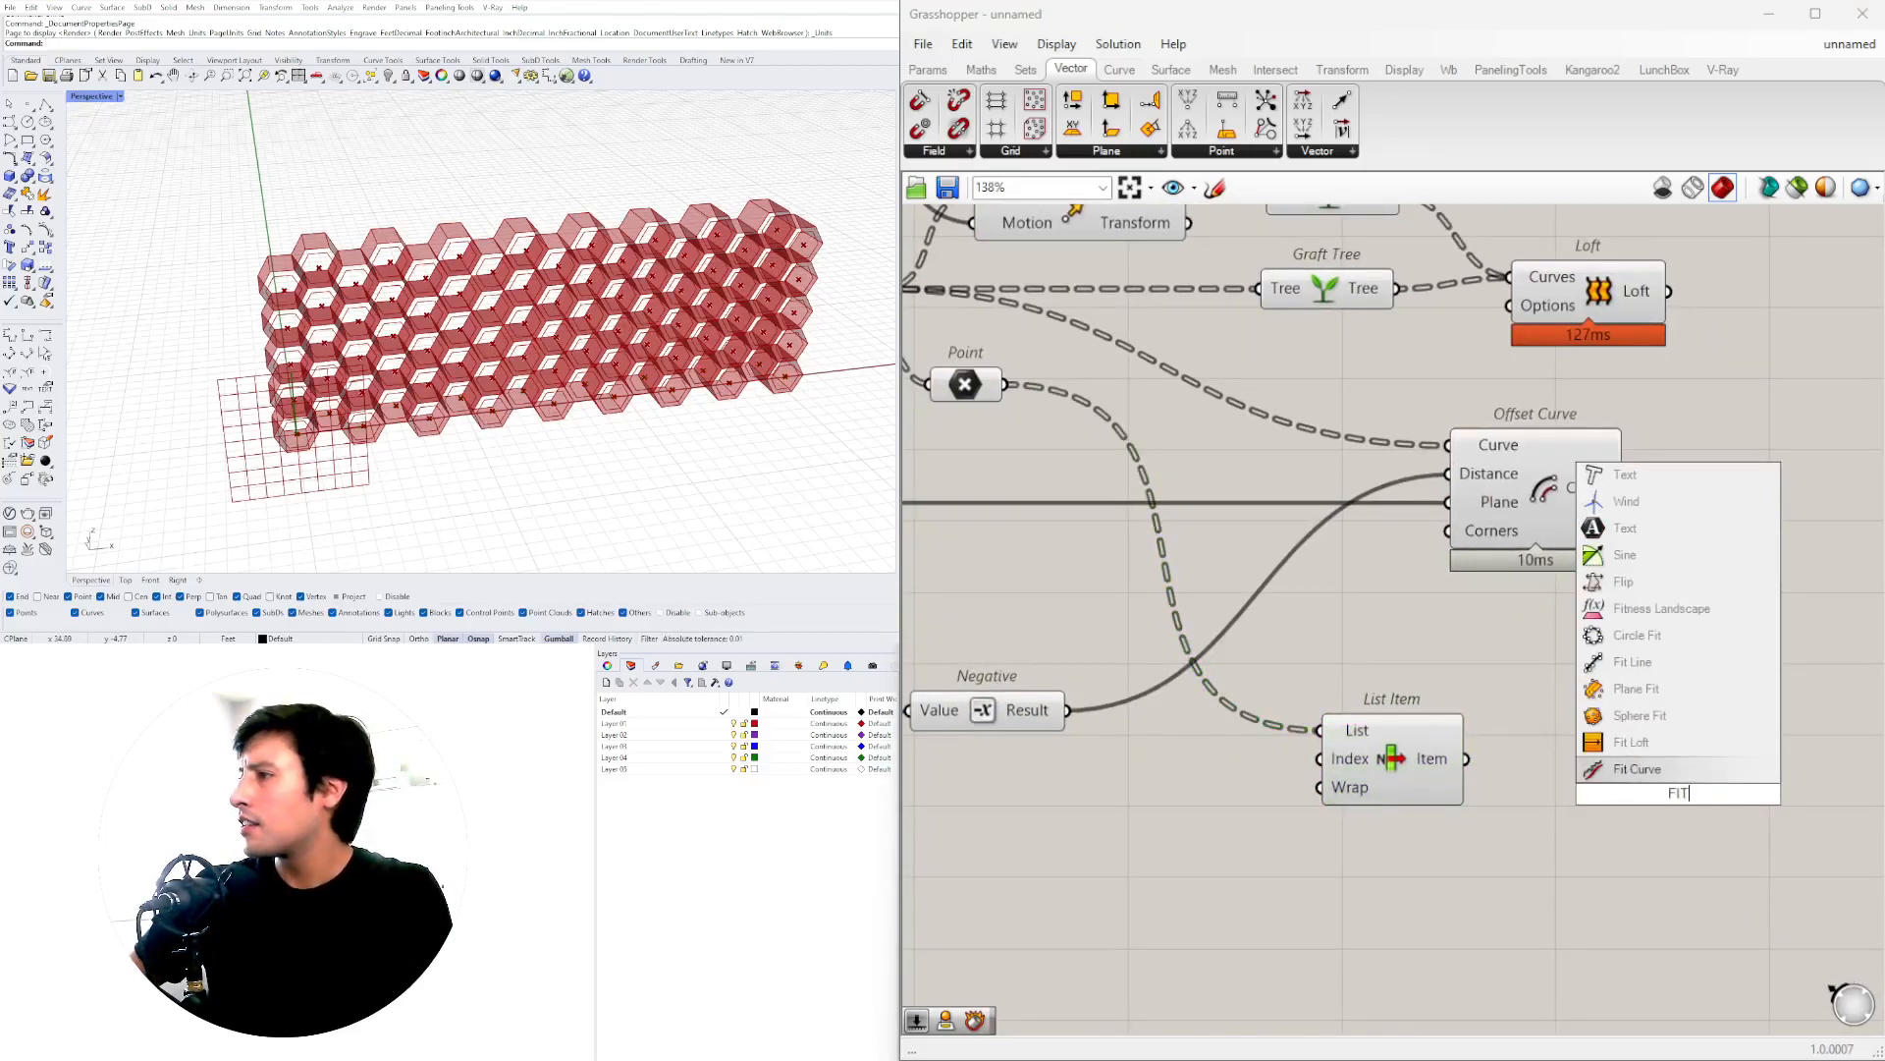
pyautogui.click(1632, 662)
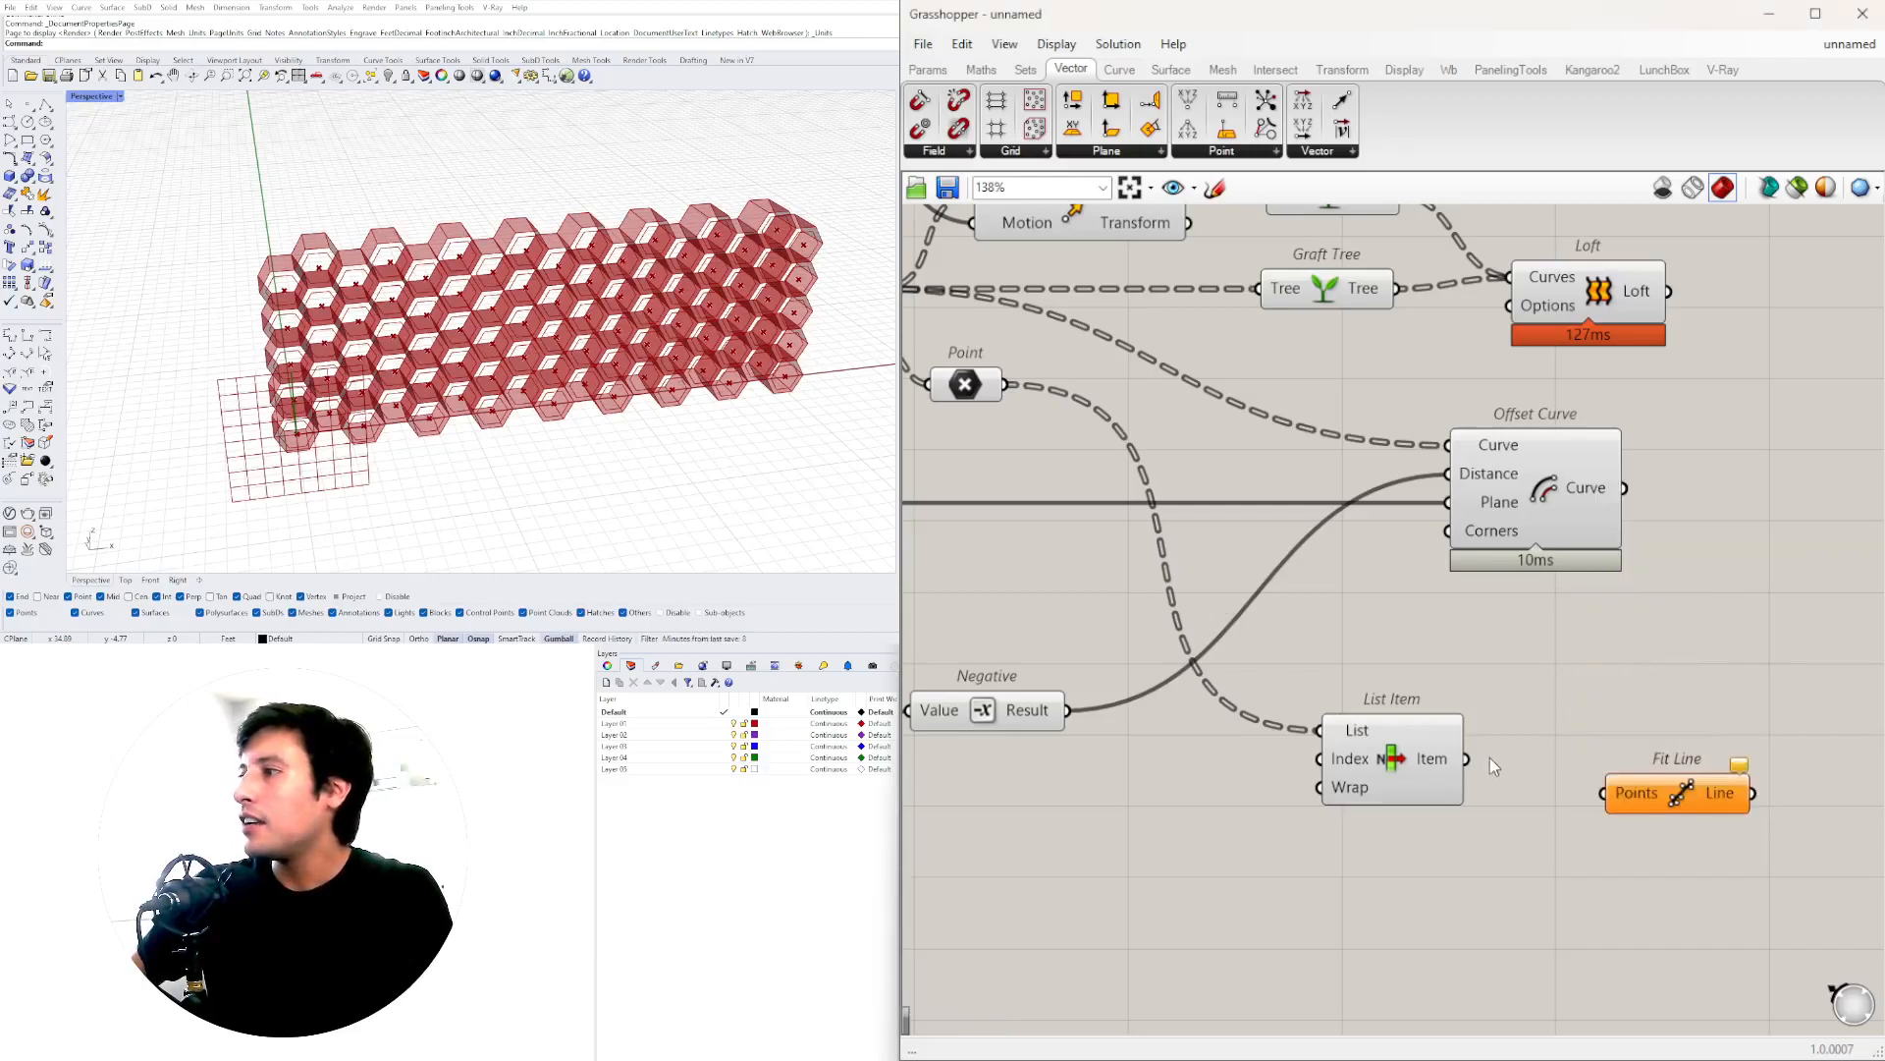
pyautogui.moveTo(1473, 760); pyautogui.dragTo(1617, 781)
# - Flatten the Points input of Fit Line and align the component with List Item
pyautogui.rightClick(1535, 760)
pyautogui.click(1576, 799)
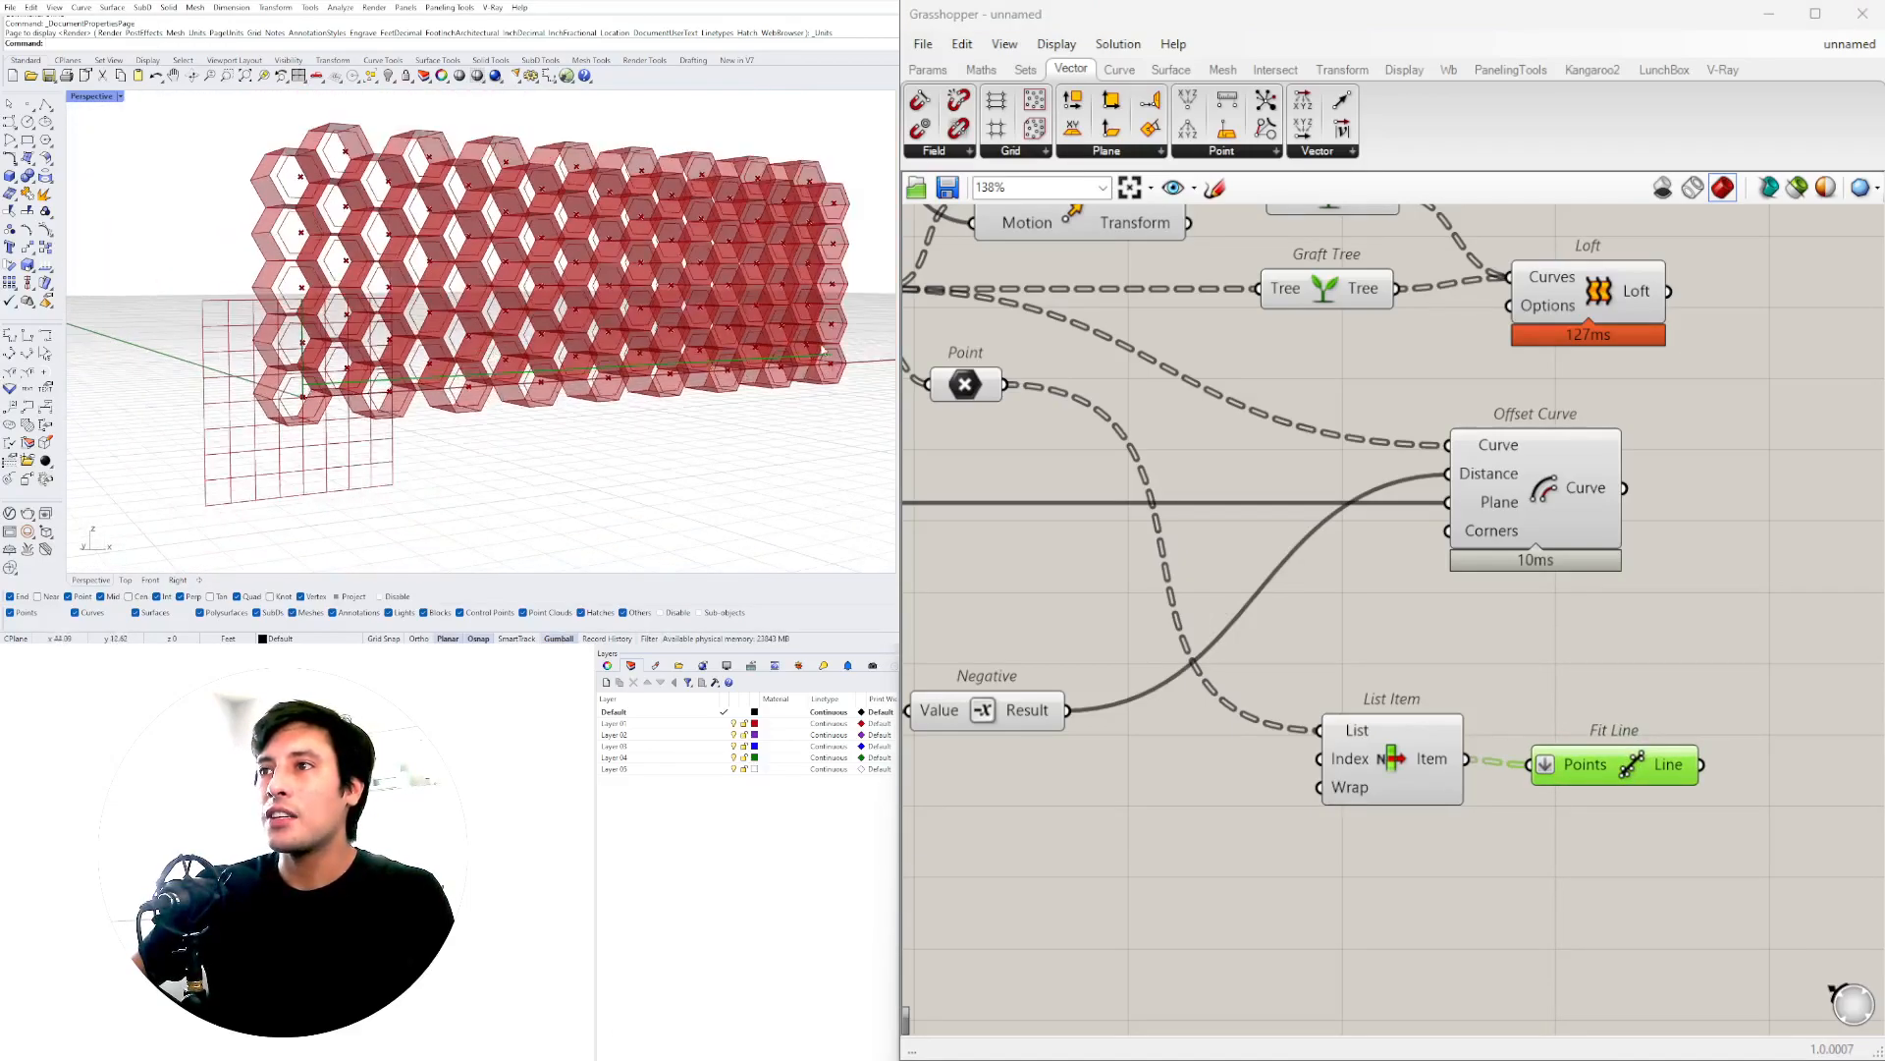
pyautogui.moveTo(1649, 760); pyautogui.dragTo(1631, 754)
pyautogui.scroll(-4, 550, 345)
pyautogui.moveTo(538, 344)
pyautogui.mouseDown(button='right')
pyautogui.moveTo(523, 363)
pyautogui.moveTo(534, 347)
pyautogui.mouseUp(button='right')
# - Add a Move component after Fit Line and connect the fitted line to its Geometry input
pyautogui.moveTo(1601, 605); pyautogui.dragTo(1188, 605, button='right')
pyautogui.doubleClick(1414, 759)
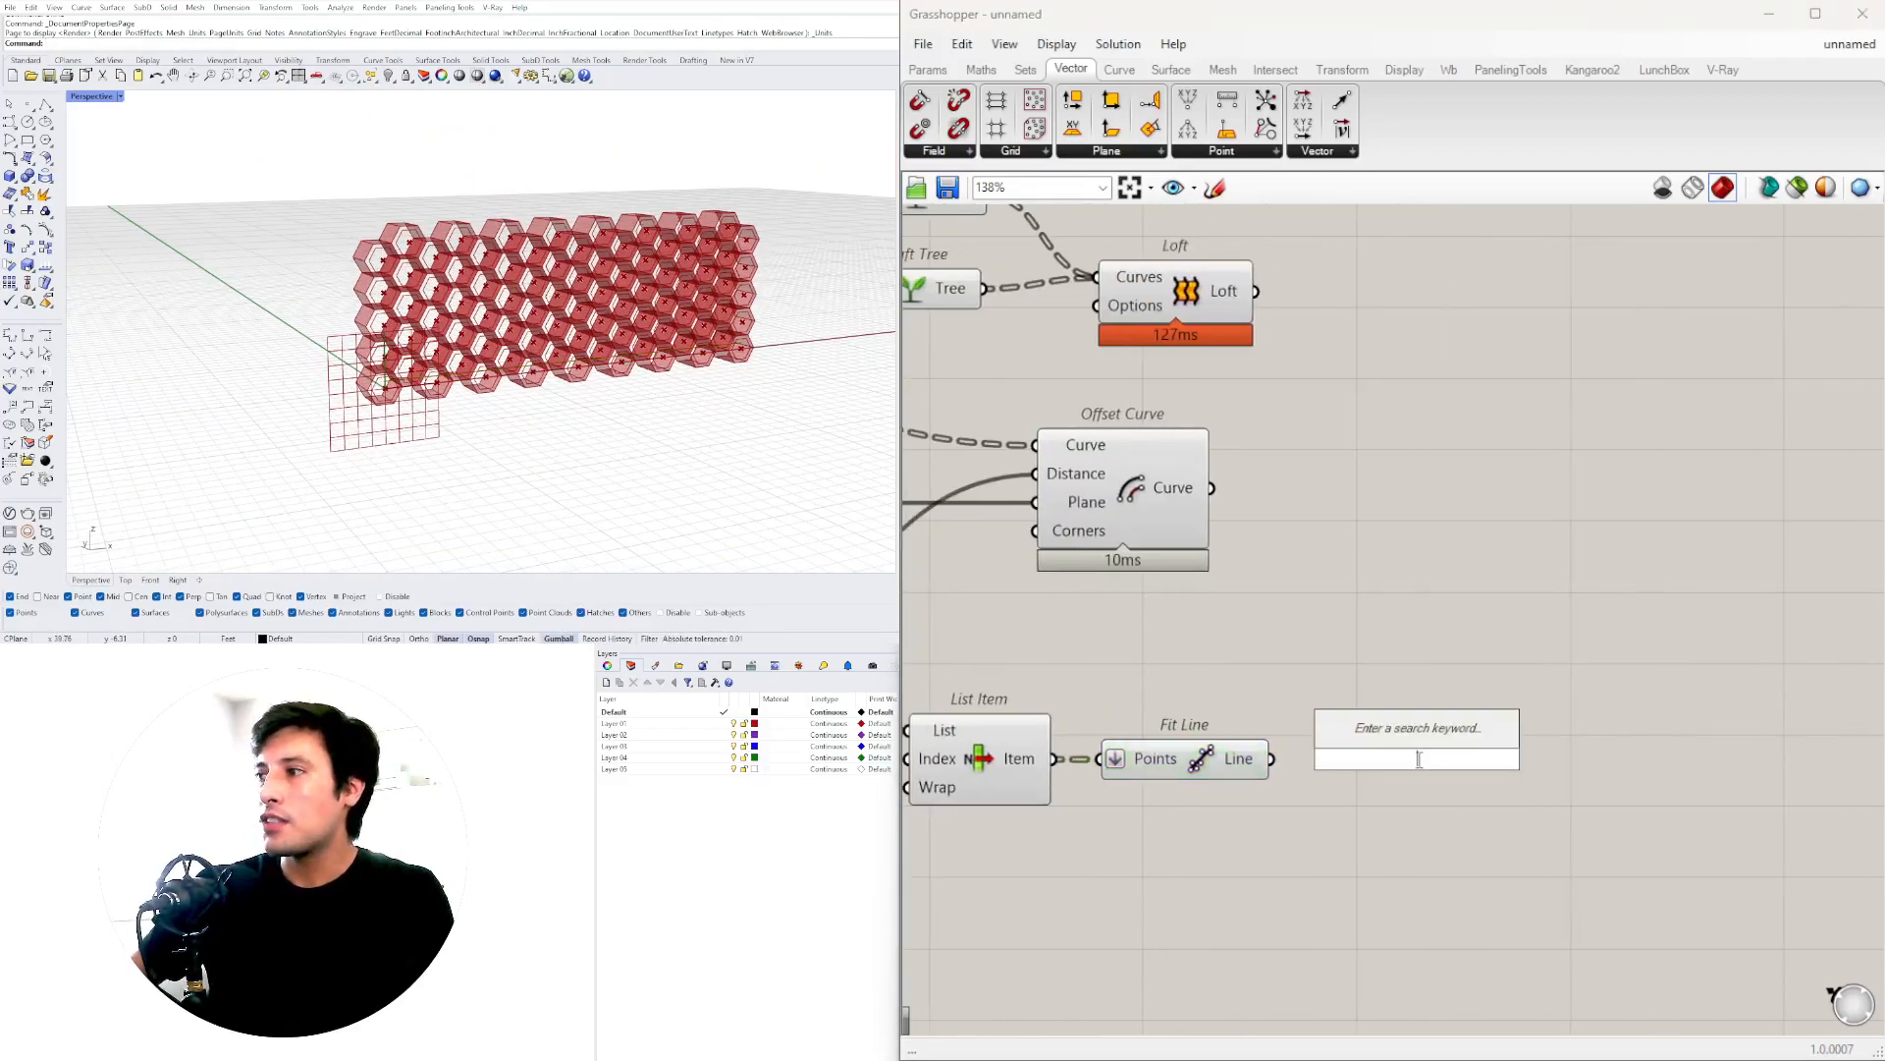
pyautogui.write('move')
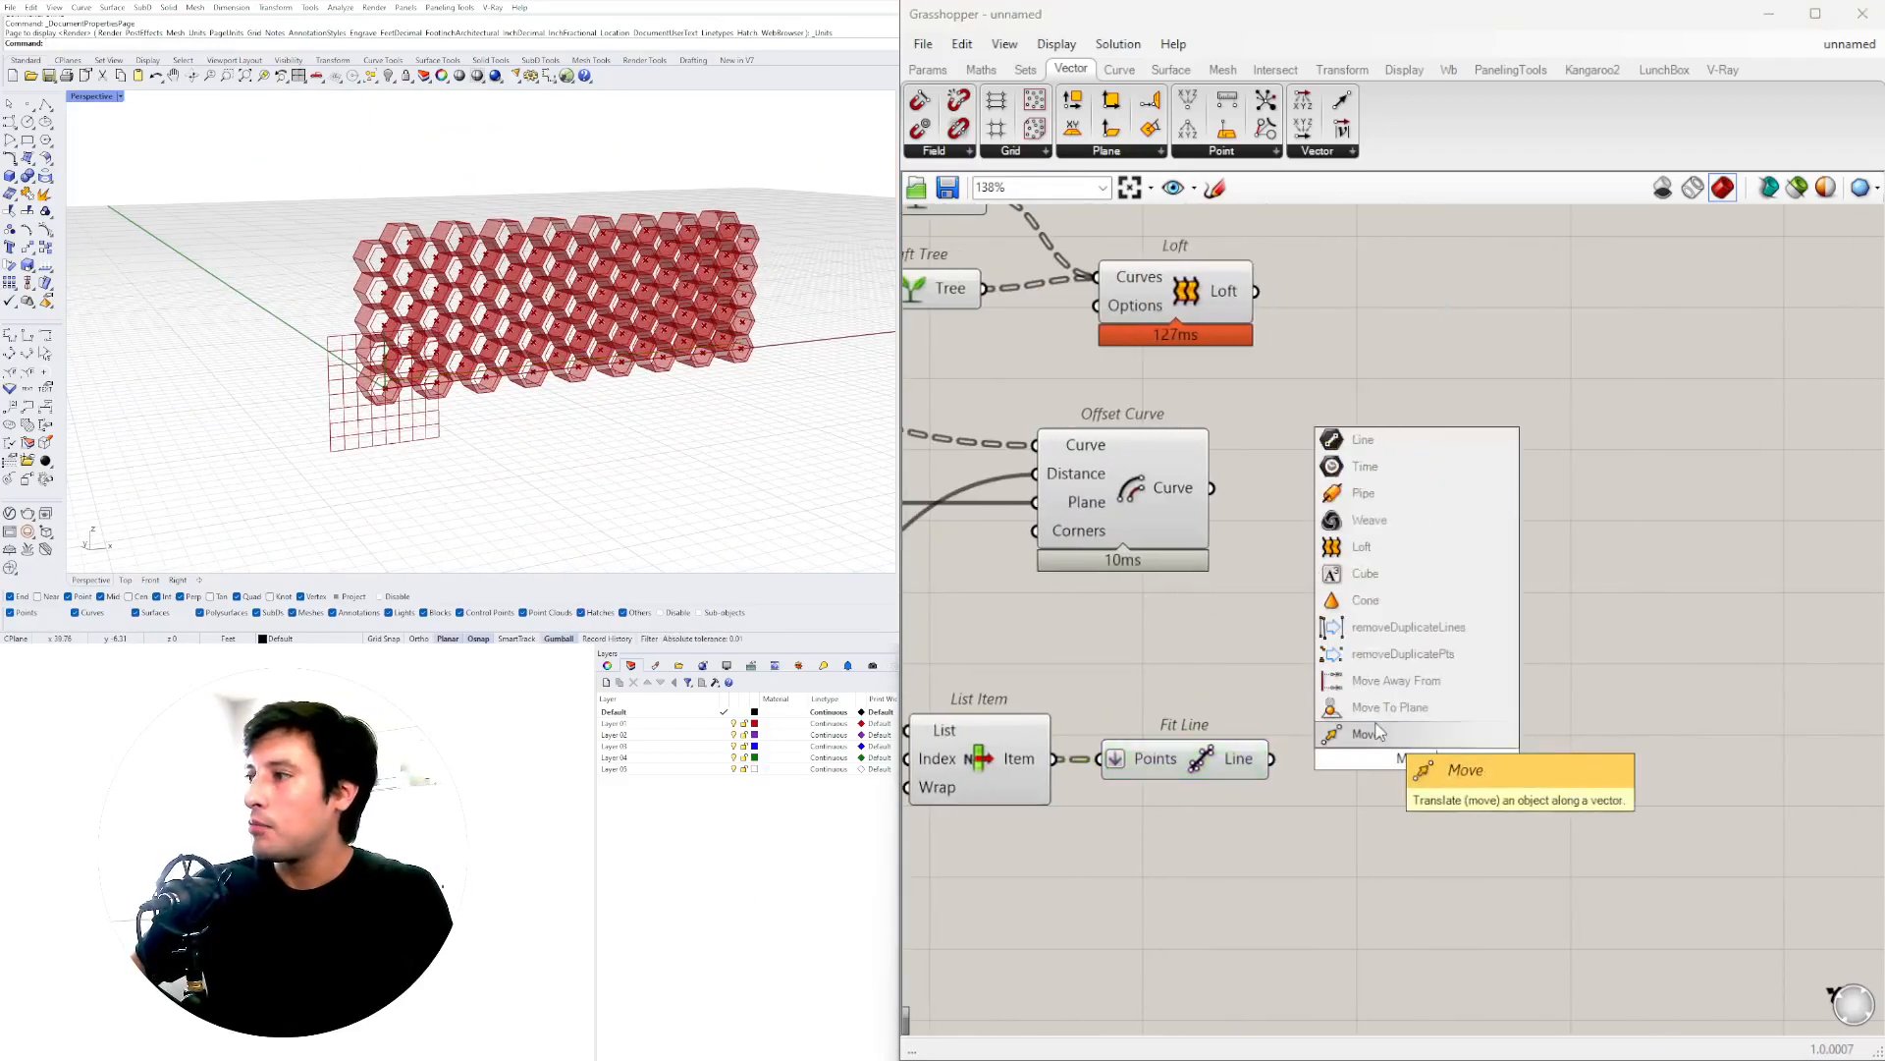
pyautogui.press('Return')
pyautogui.moveTo(1308, 756); pyautogui.dragTo(1273, 760)
pyautogui.moveTo(1419, 759); pyautogui.dragTo(1478, 790)
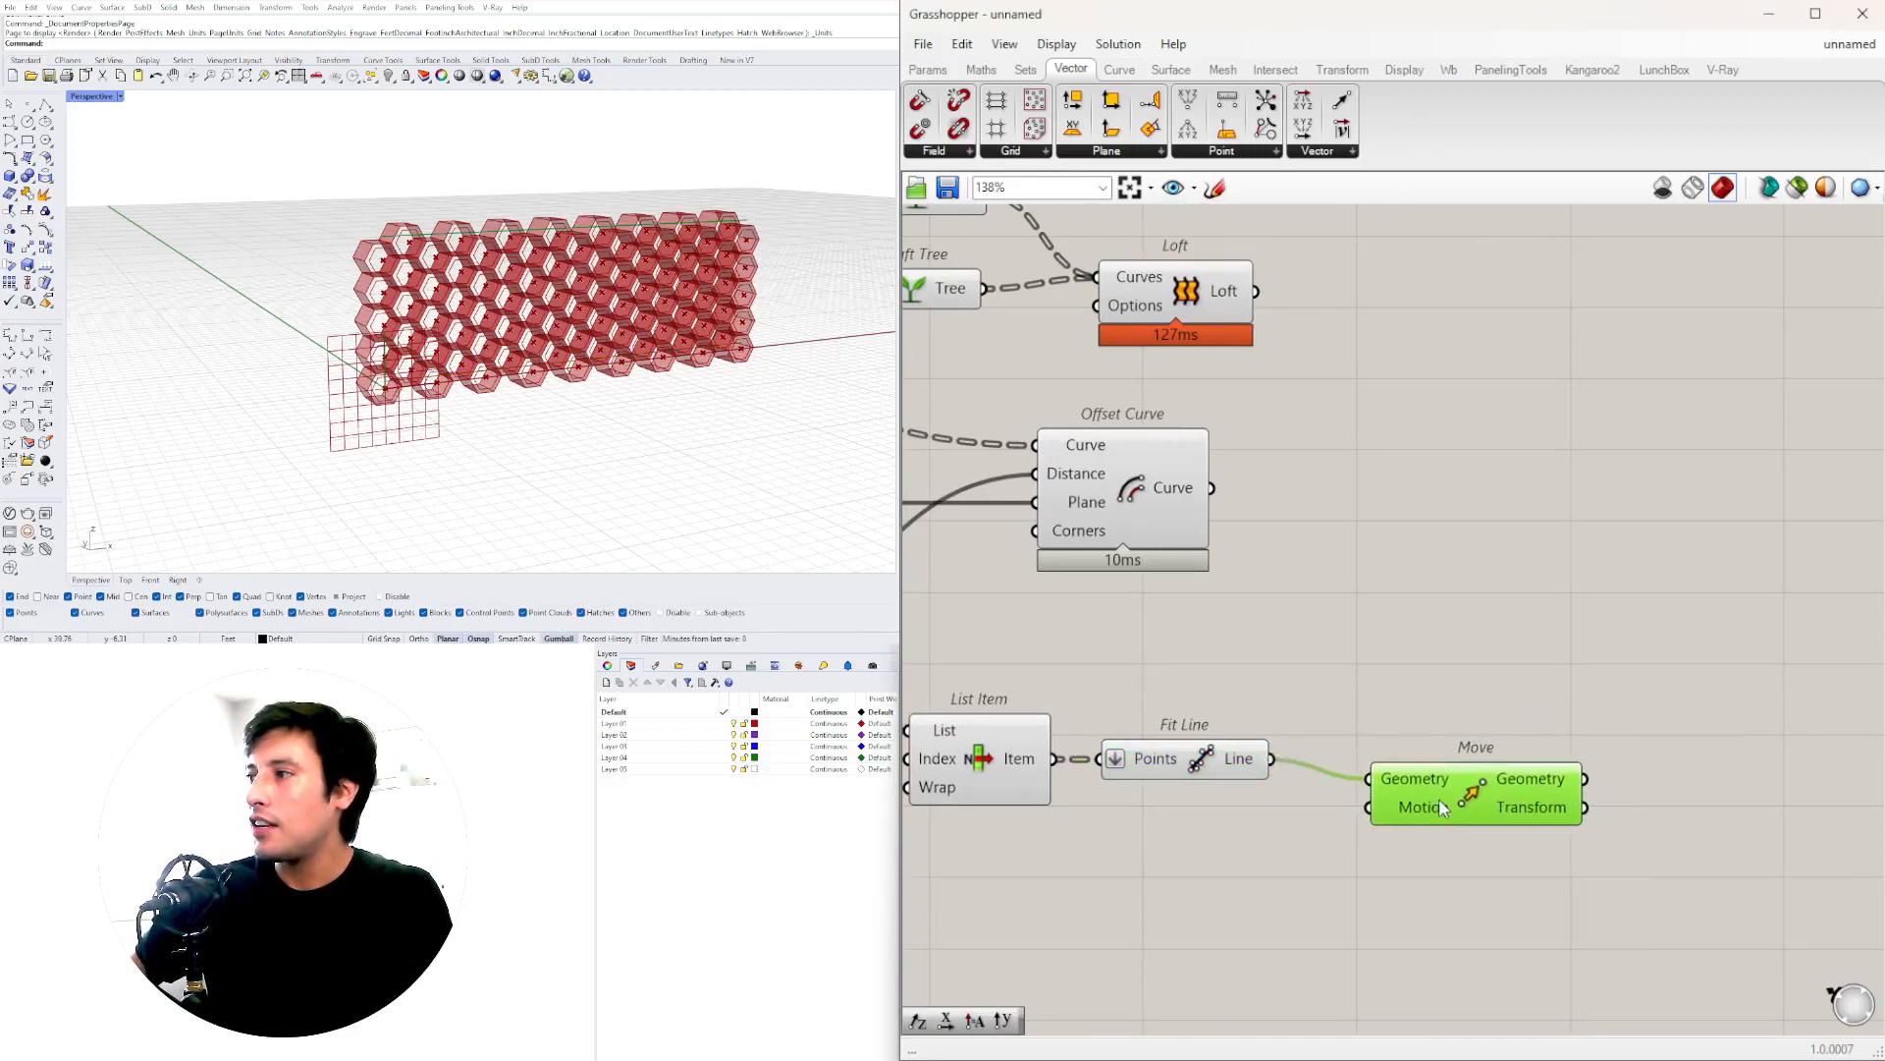
# - Add a Unit Z component below Fit Line and connect its vector to the Motion input of the new Move
pyautogui.doubleClick(1167, 886)
pyautogui.write('z')
pyautogui.click(1167, 866)
pyautogui.moveTo(1263, 887); pyautogui.dragTo(1400, 830)
pyautogui.moveTo(1166, 884); pyautogui.dragTo(1198, 868)
# - Add a number slider with value 2.5 and connect it to the Factor input of Unit Z
pyautogui.moveTo(995, 886); pyautogui.dragTo(1182, 850, button='right')
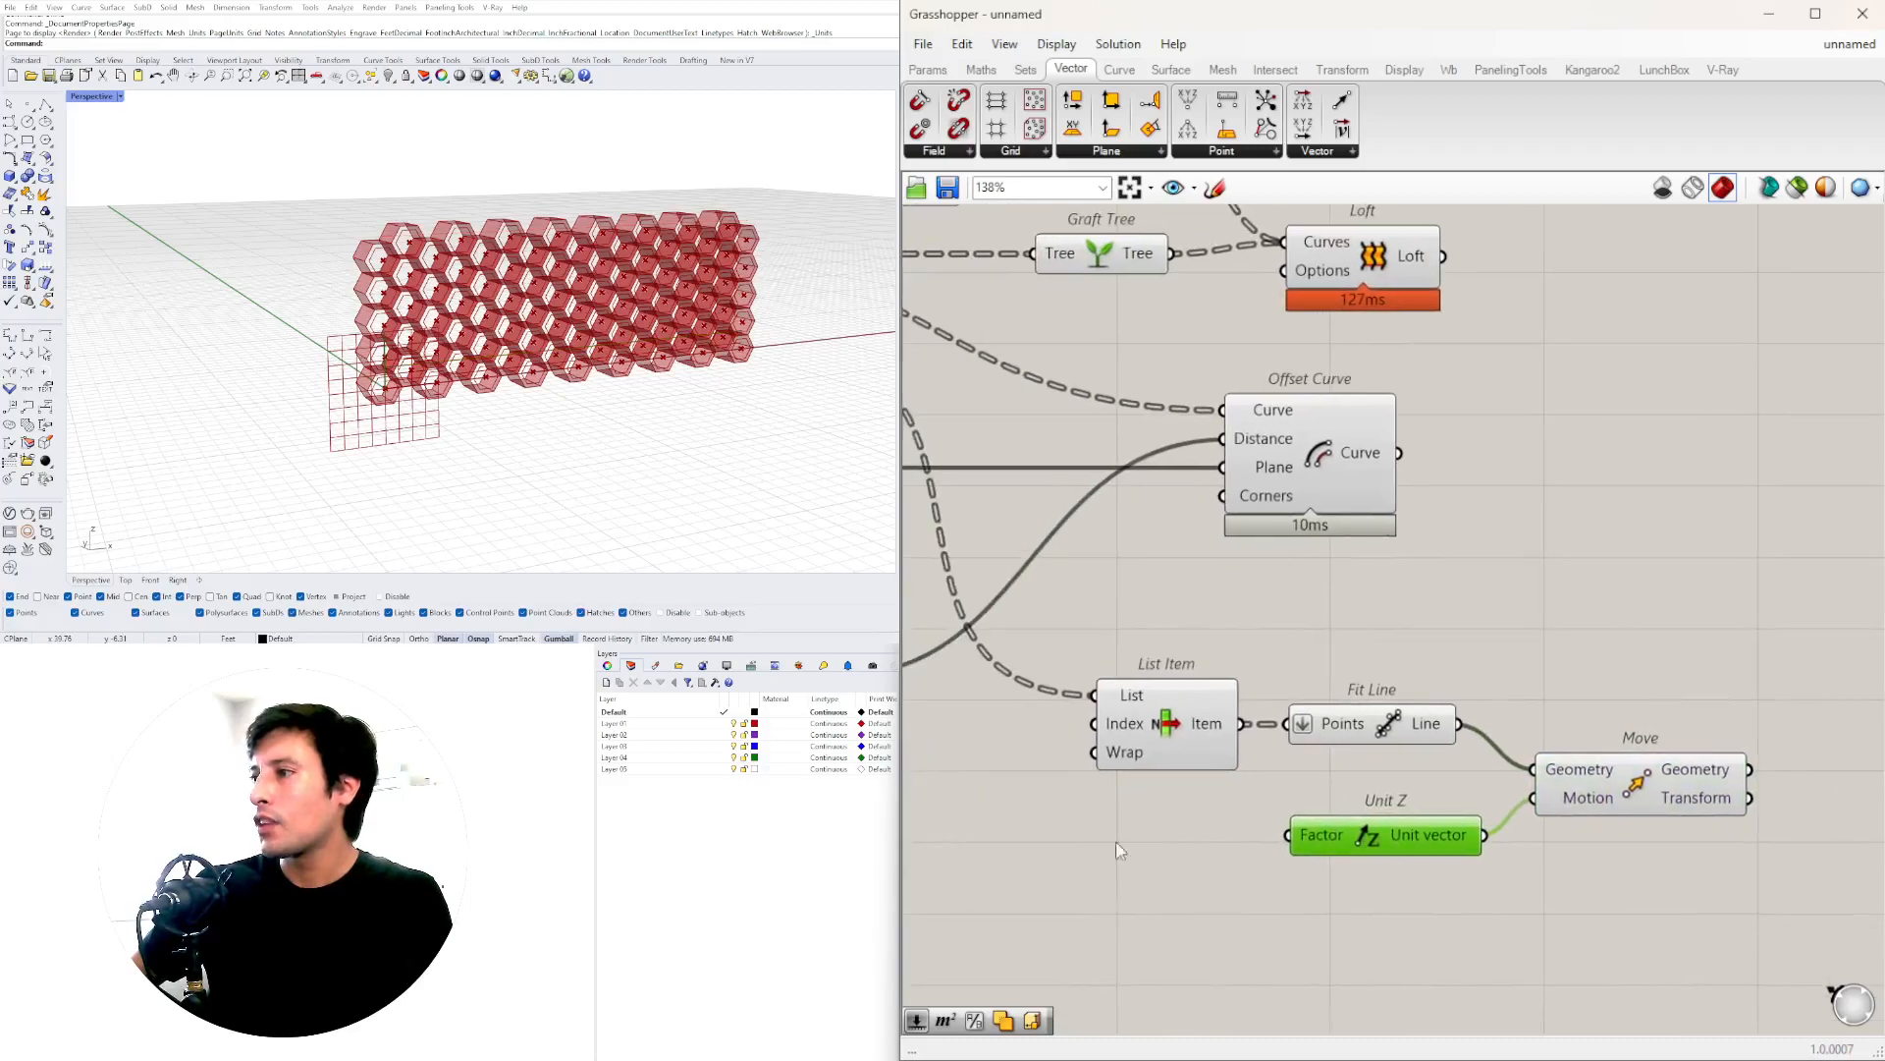
pyautogui.doubleClick(1059, 837)
pyautogui.write('2.5')
pyautogui.press('Return')
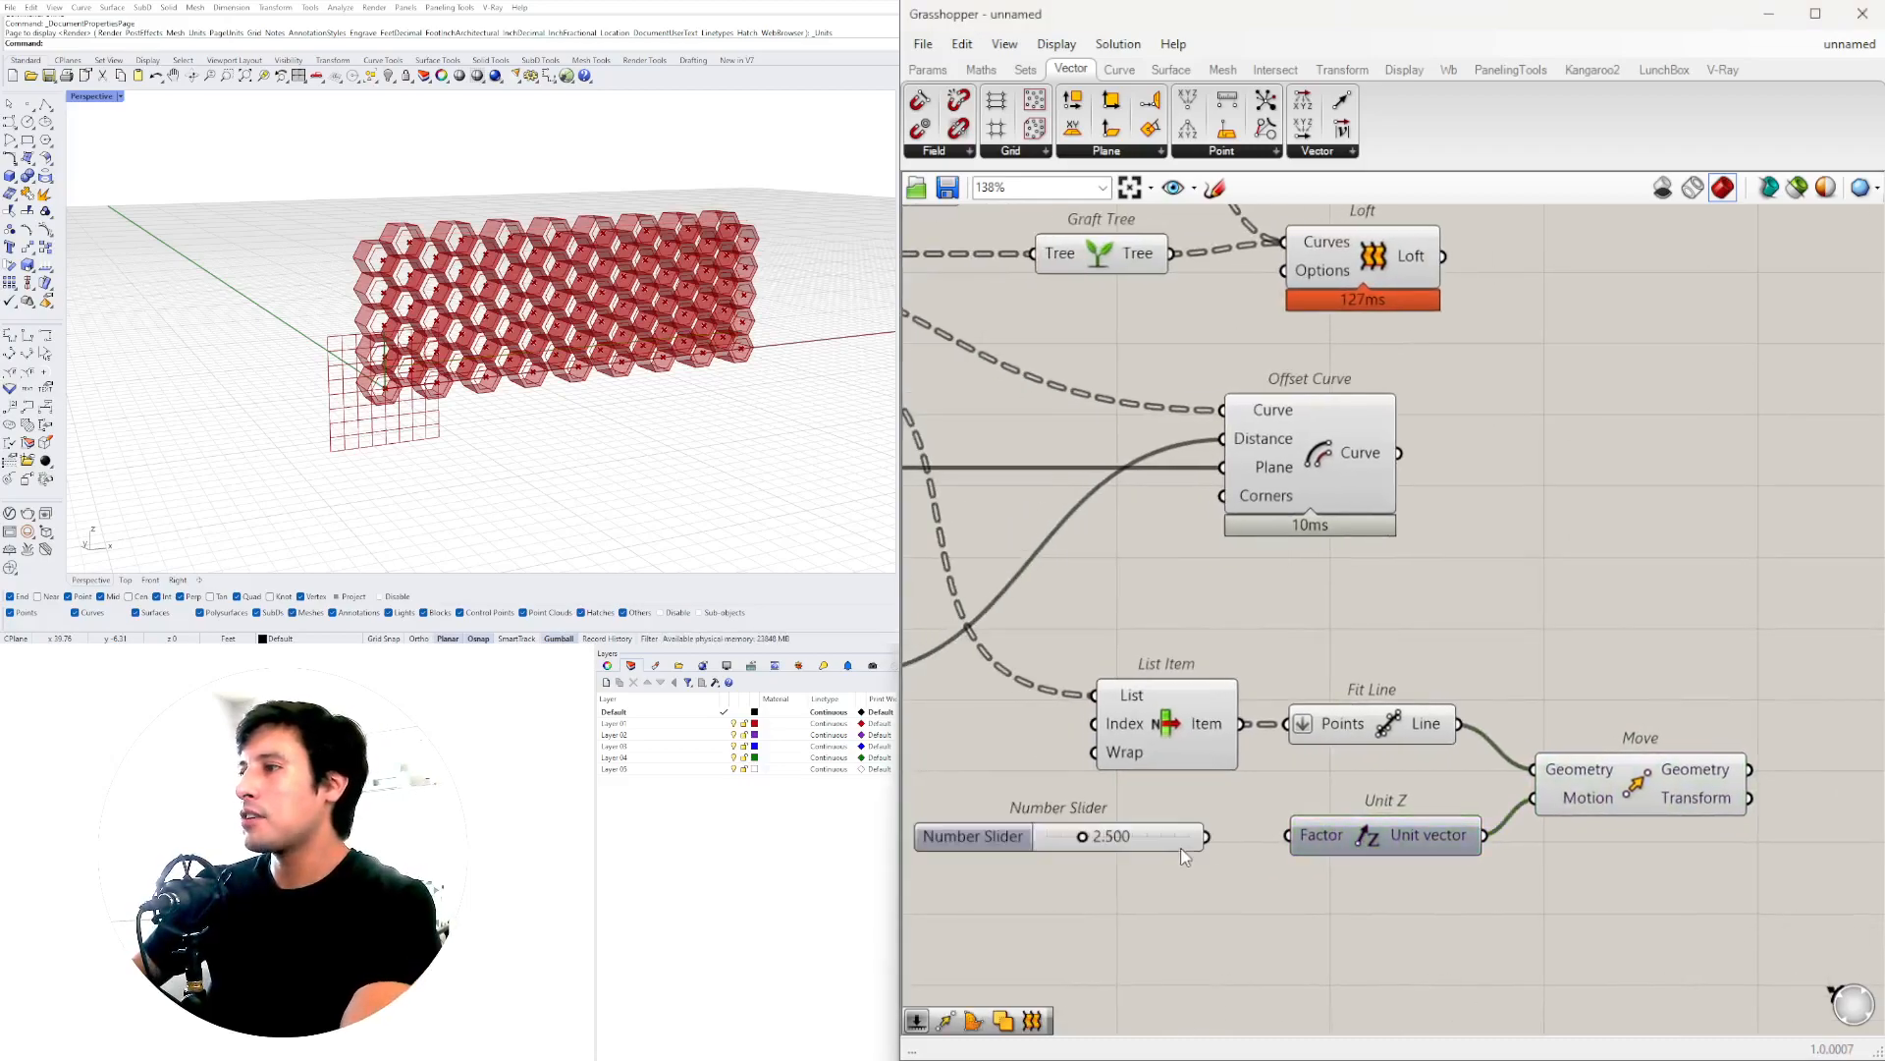
pyautogui.moveTo(1207, 835); pyautogui.dragTo(1288, 835)
pyautogui.moveTo(1174, 844); pyautogui.dragTo(1218, 850)
# - Set the Unit Z factor slider to 5.034 to raise the fitted line along the wall
pyautogui.click(1666, 783)
pyautogui.scroll(4, 1188, 841)
pyautogui.moveTo(1082, 834); pyautogui.dragTo(1181, 859)
pyautogui.scroll(-6, 1494, 616)
pyautogui.moveTo(1561, 615); pyautogui.dragTo(1550, 698, button='right')
# - Preview the cell centre points, then tidy the canvas by placing Offset Curve directly beneath Loft and shifting the Point parameter slightly
pyautogui.click(1145, 389)
pyautogui.scroll(8, 580, 282)
pyautogui.scroll(-8, 536, 364)
pyautogui.scroll(3, 570, 364)
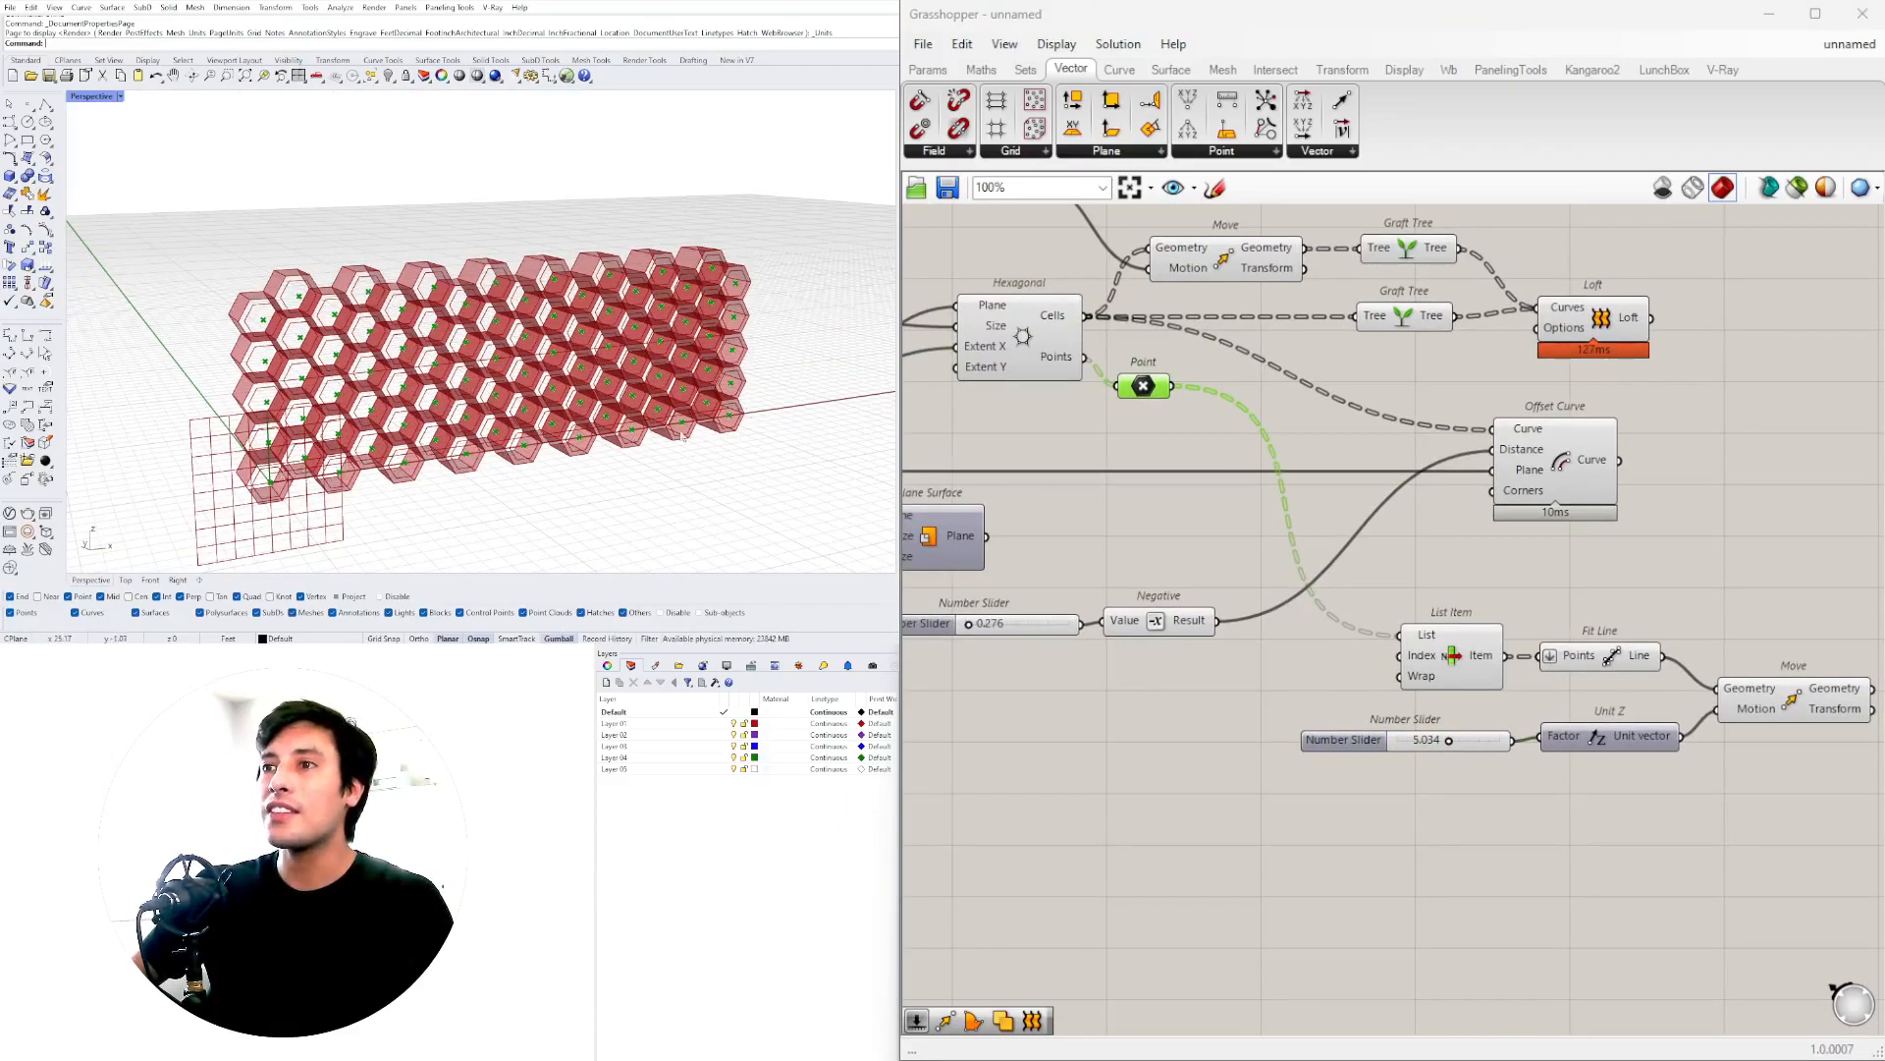
pyautogui.scroll(-2, 1400, 632)
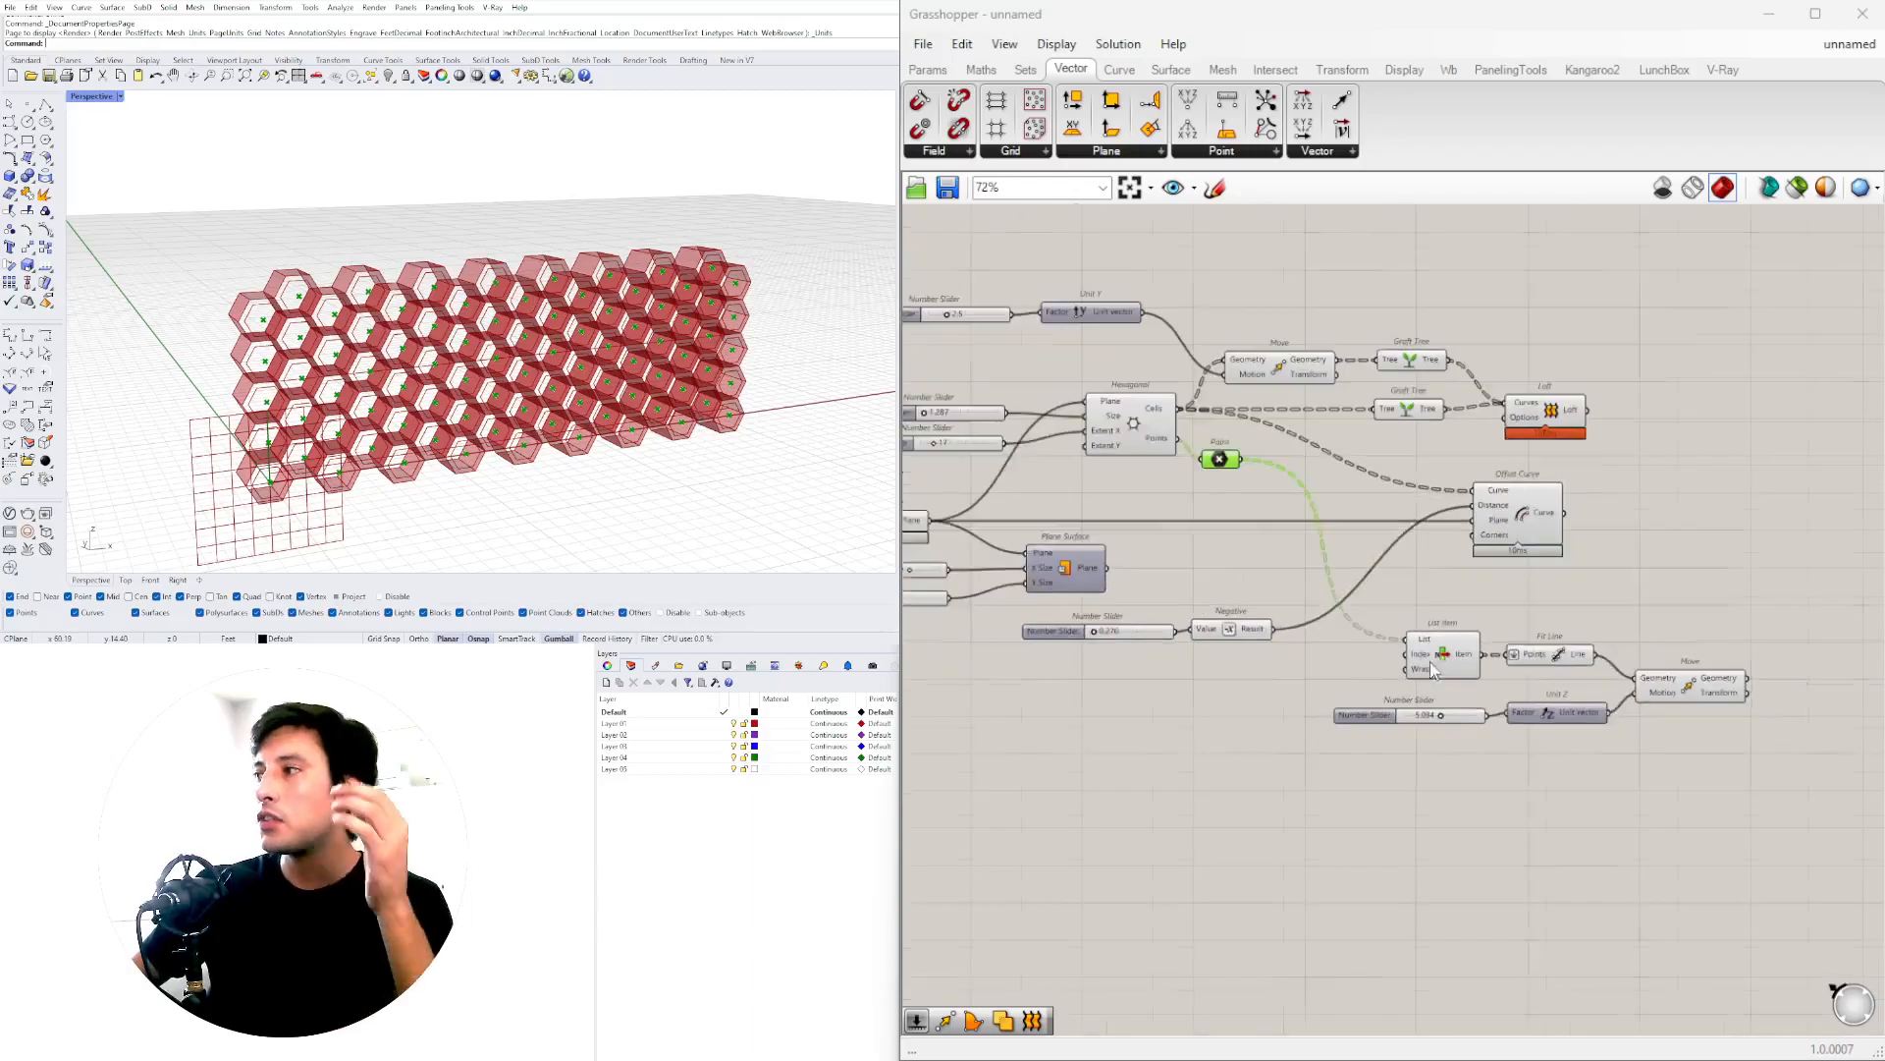
pyautogui.moveTo(1430, 505); pyautogui.dragTo(1457, 483)
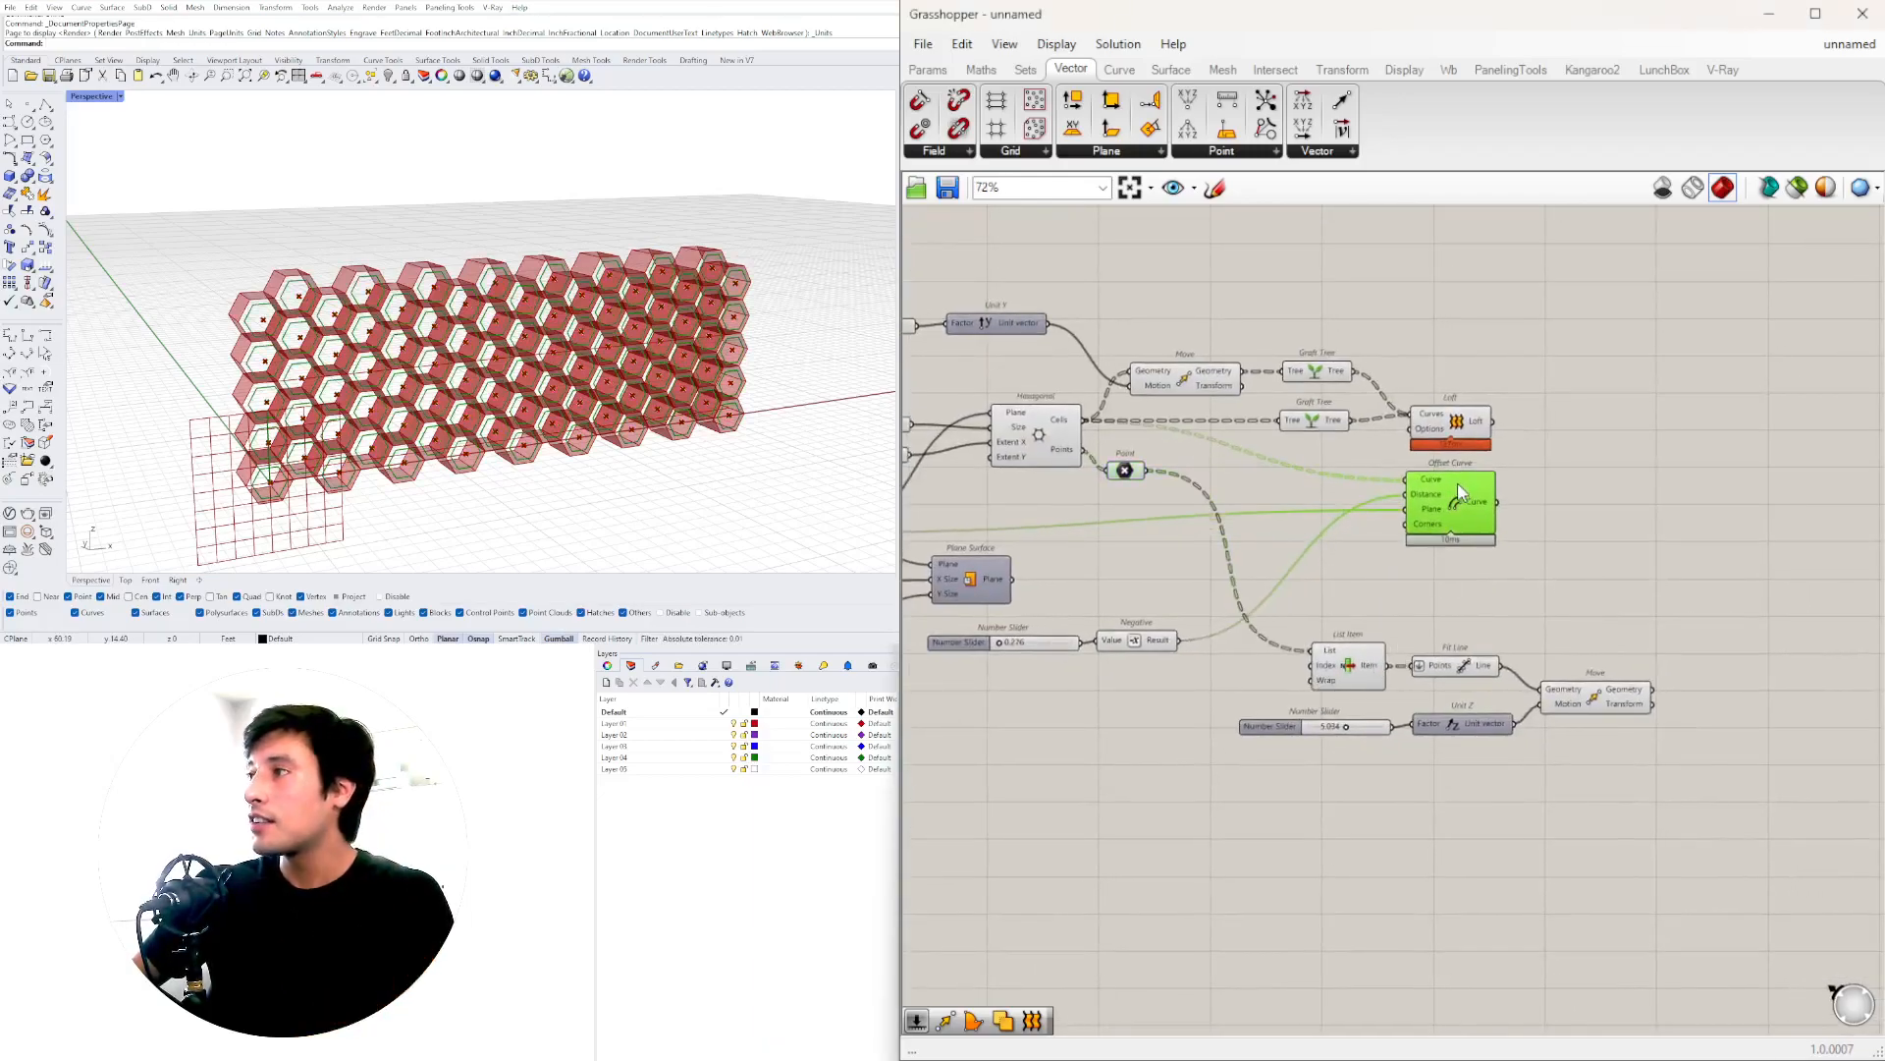
pyautogui.click(1346, 579)
pyautogui.moveTo(1126, 470); pyautogui.dragTo(1162, 490)
# - Add a Curve Closest Point component after the Move that shifts the fitted line
pyautogui.scroll(3, 1521, 713)
pyautogui.click(1621, 685)
pyautogui.moveTo(1657, 693); pyautogui.dragTo(1523, 691, button='right')
pyautogui.doubleClick(1719, 607)
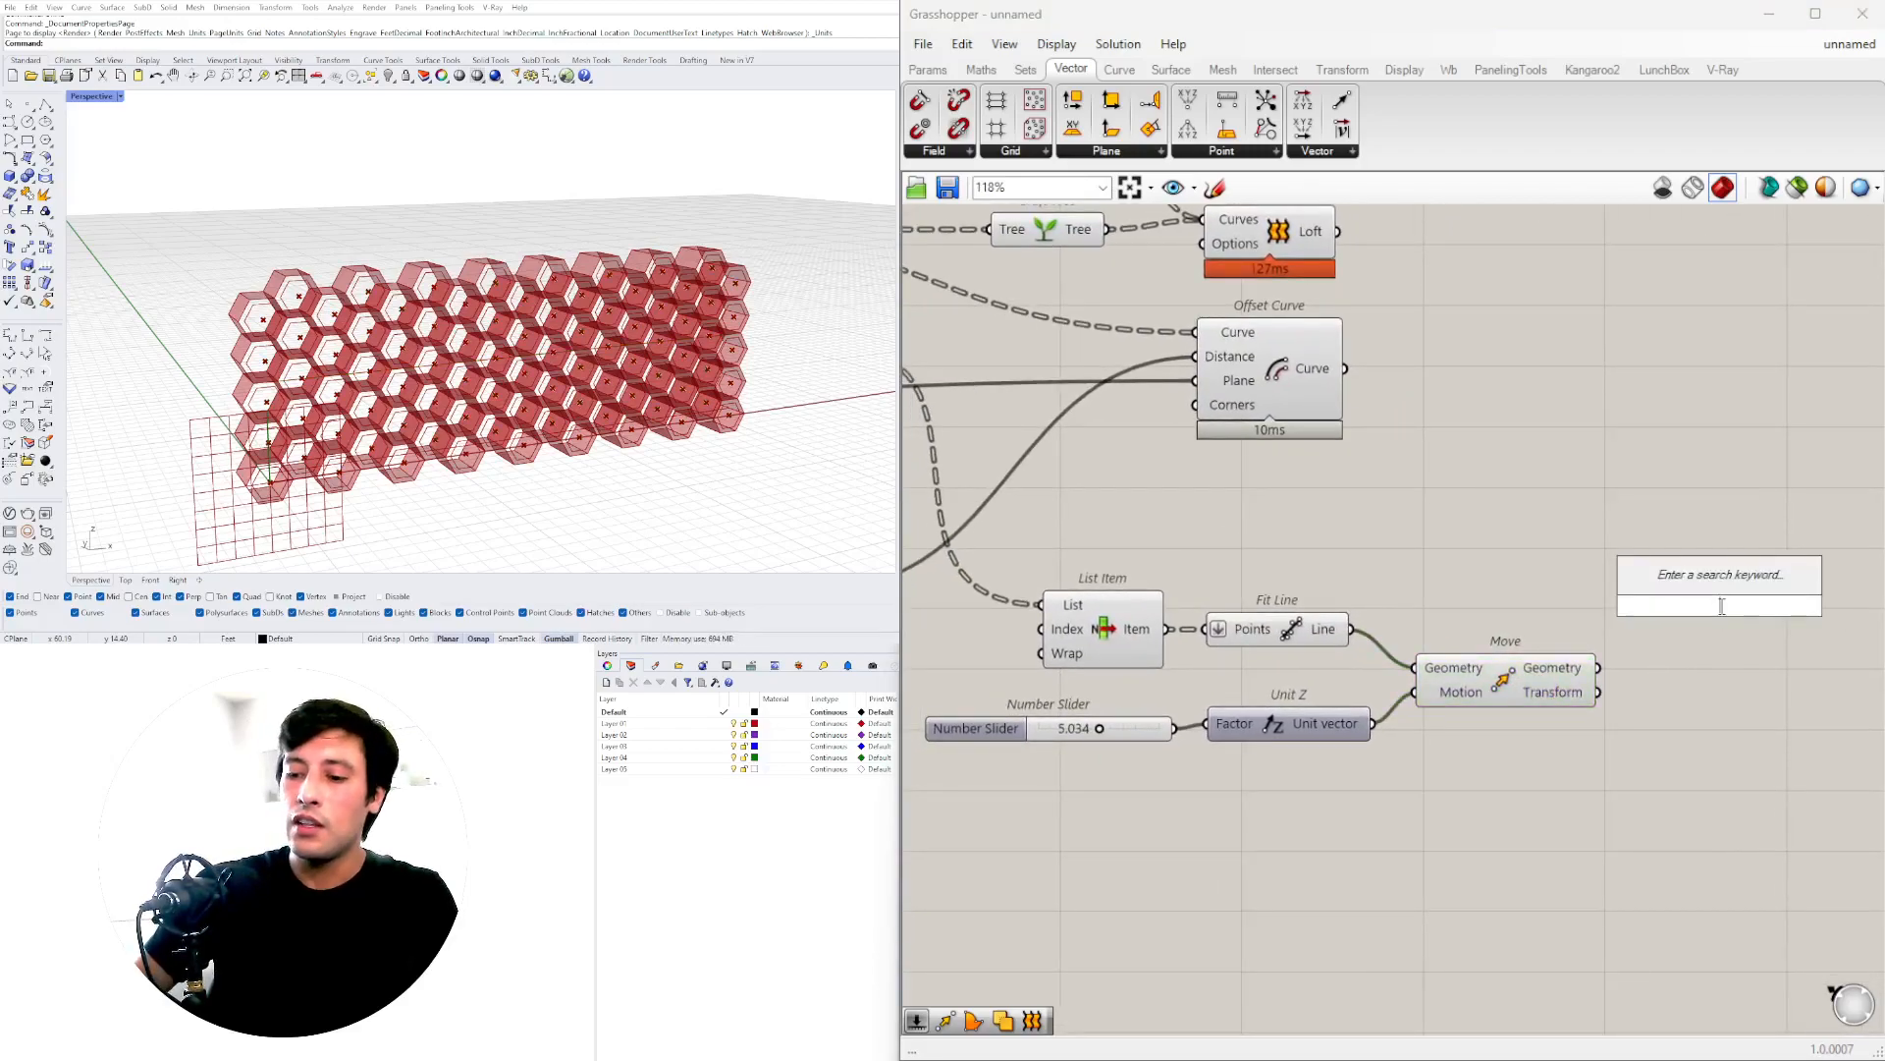
pyautogui.write('LINE')
pyautogui.press('BackSpace')
pyautogui.press('BackSpace')
pyautogui.press('BackSpace')
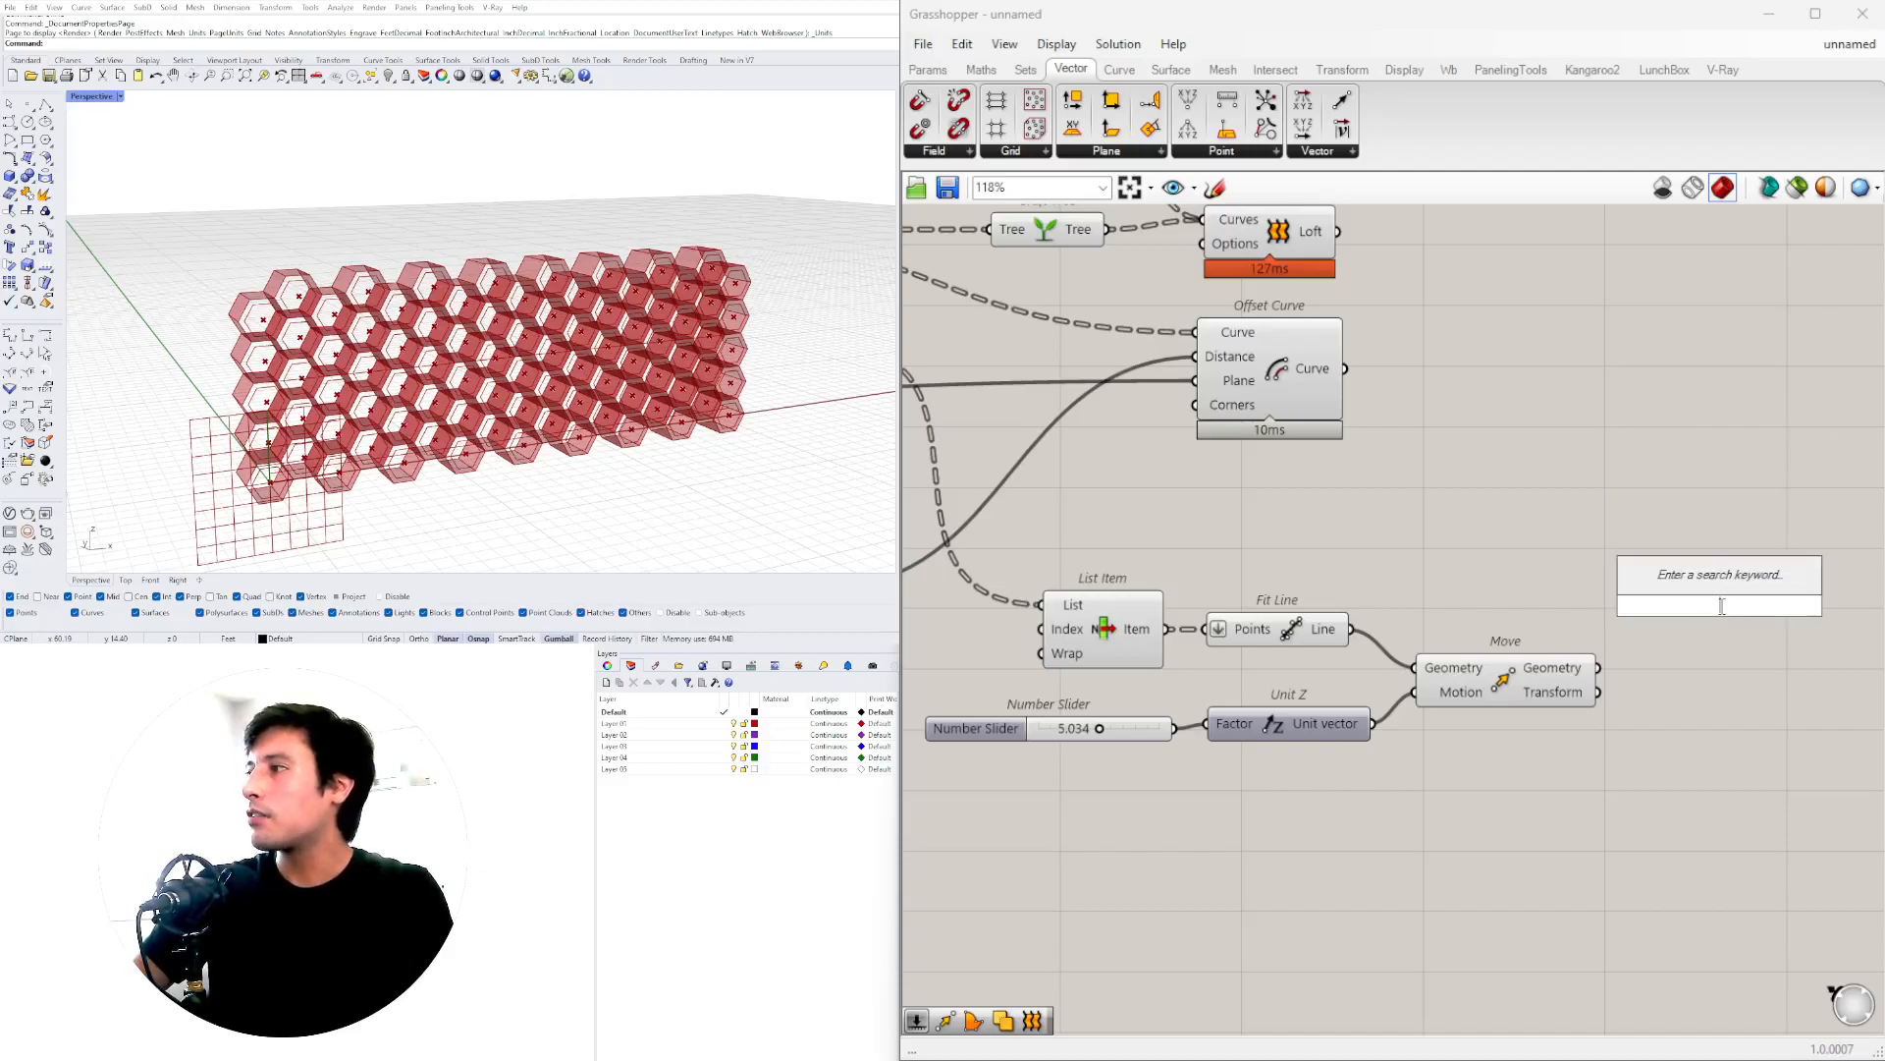
pyautogui.write('CURVE')
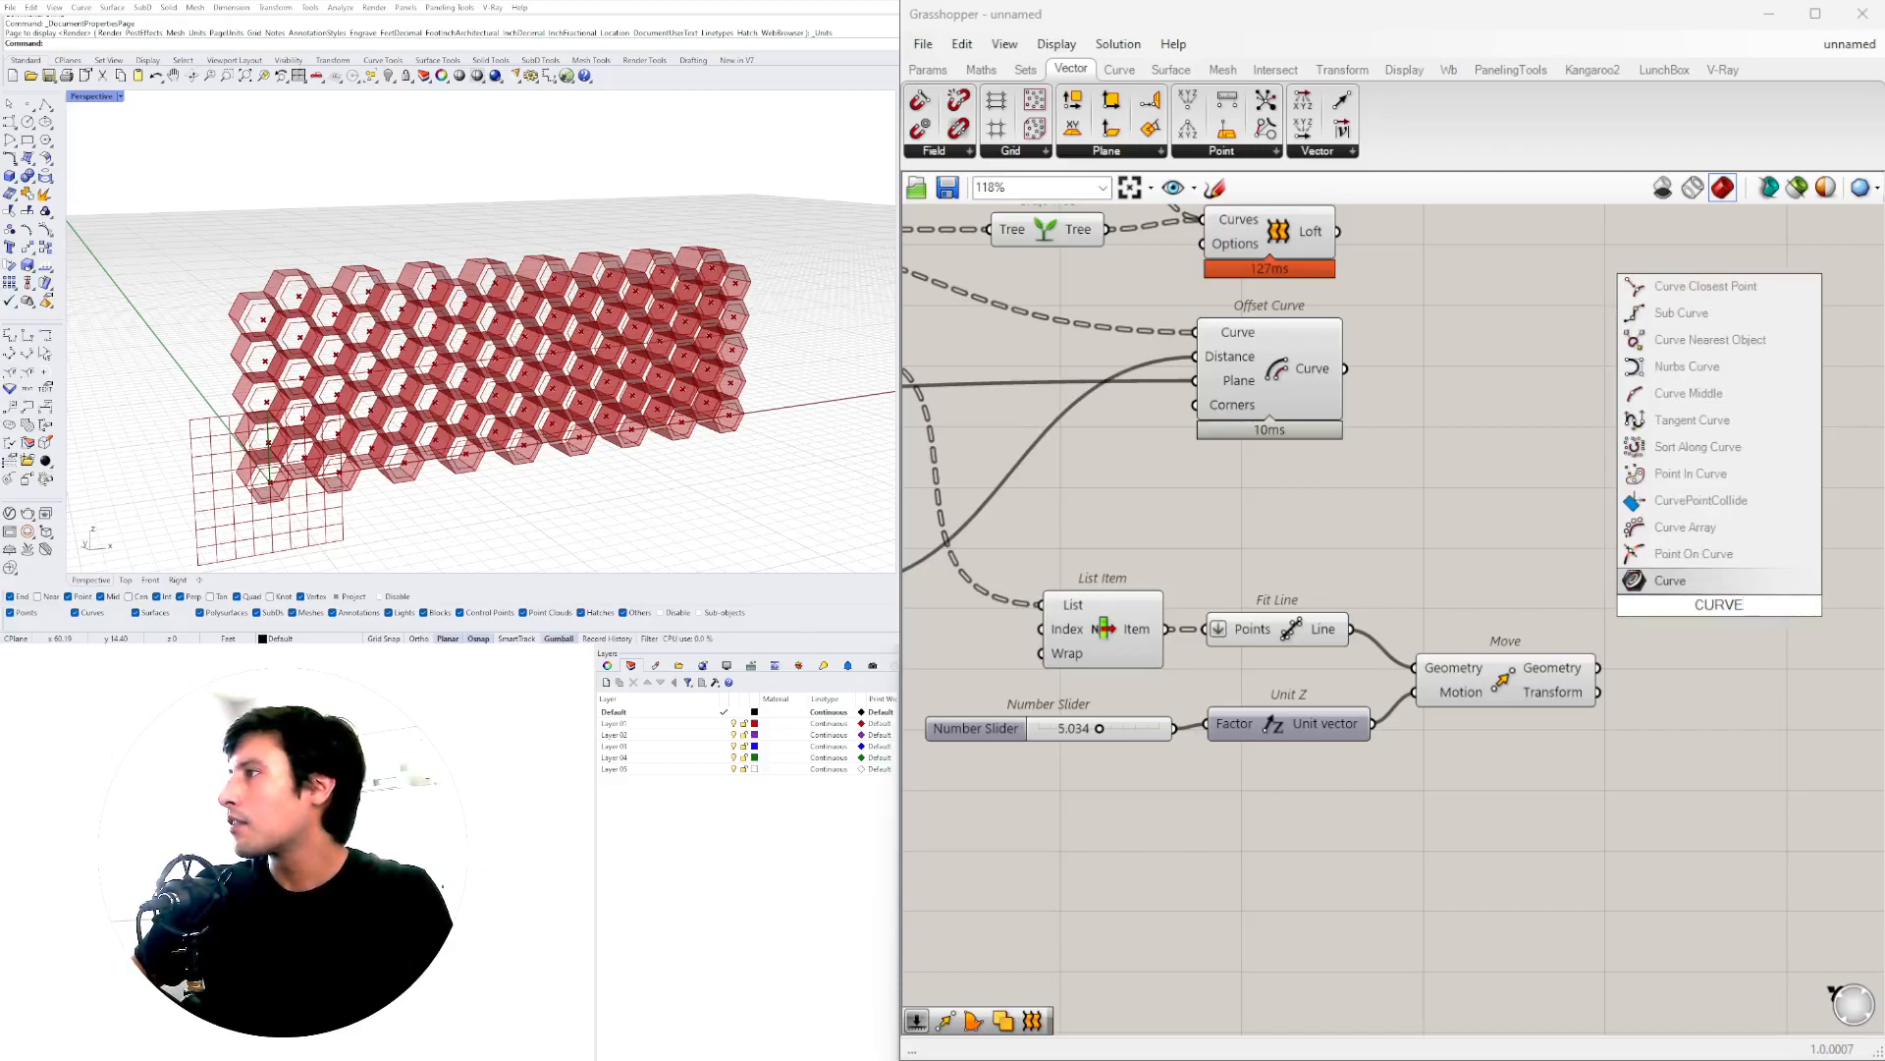
pyautogui.click(1705, 286)
pyautogui.moveTo(1779, 570); pyautogui.dragTo(1635, 567, button='right')
pyautogui.moveTo(1635, 568); pyautogui.dragTo(1663, 550)
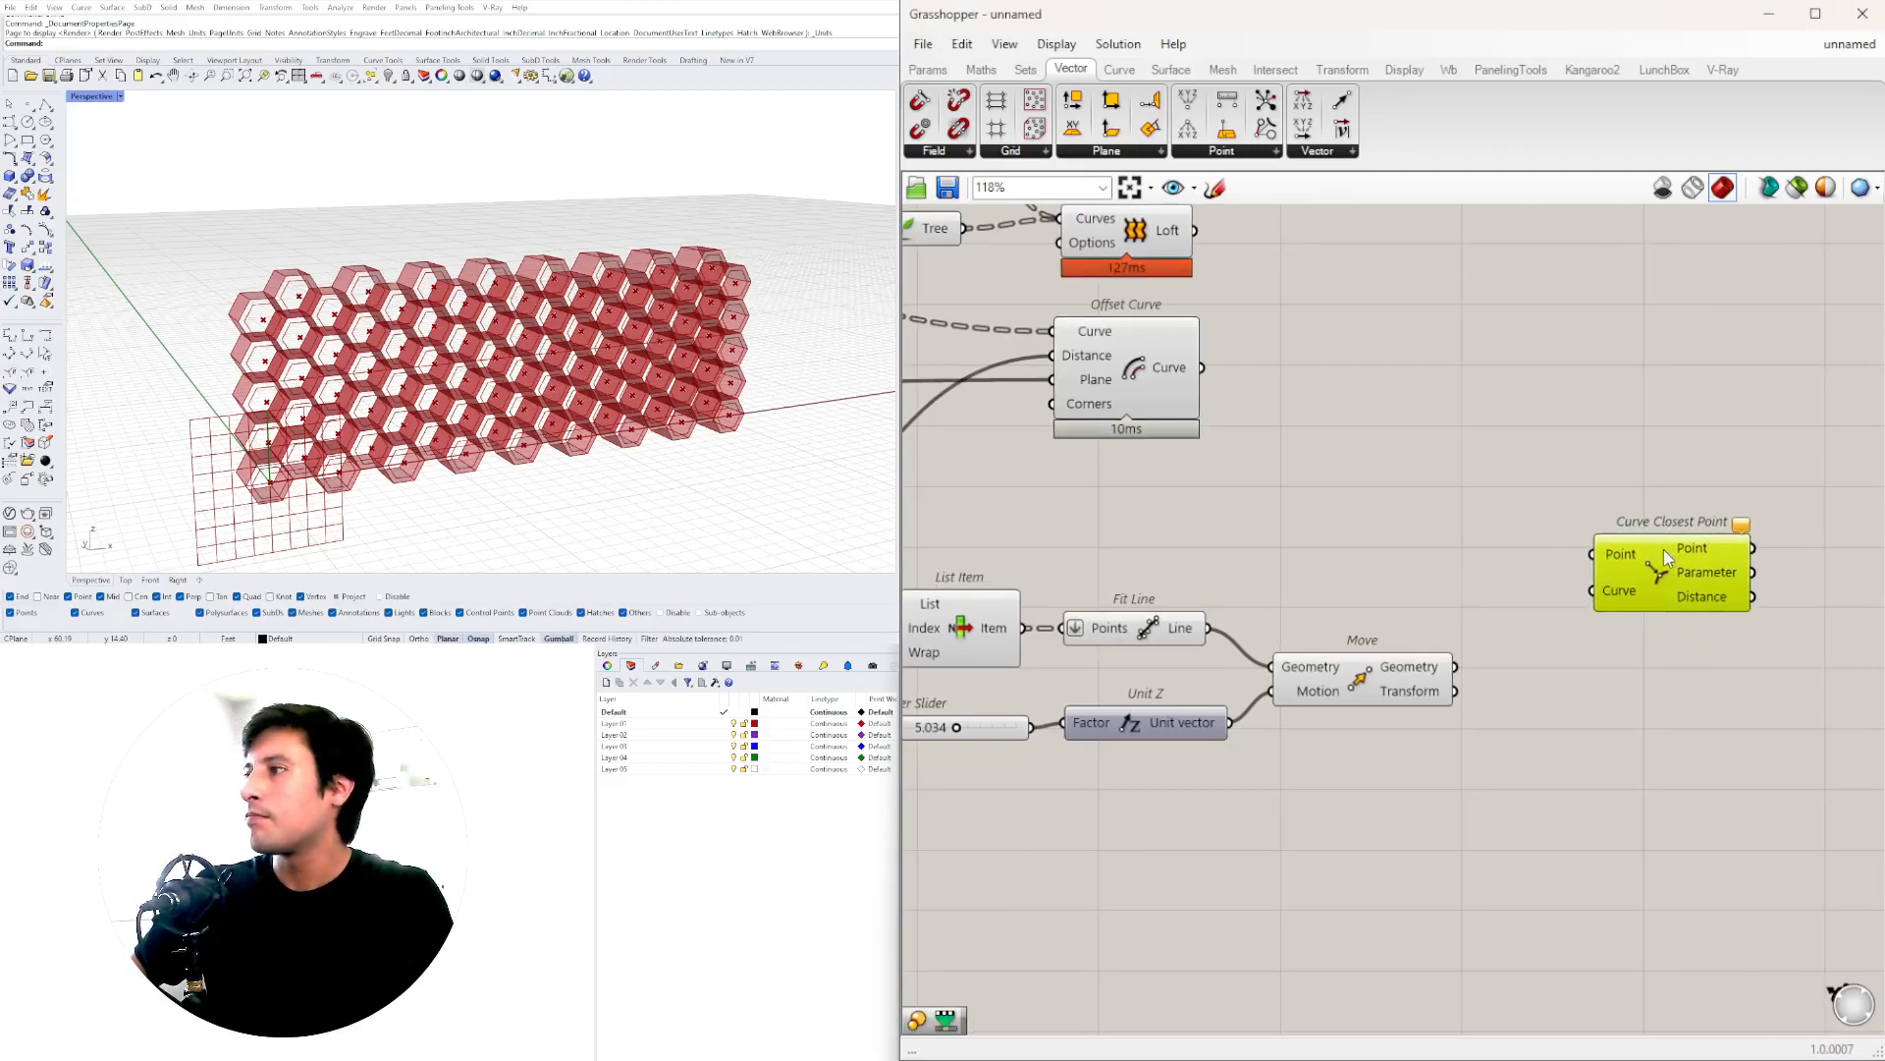
# - Connect the moved line to Curve Closest Point's Curve input and the cell centre points to its Point input
pyautogui.click(1385, 676)
pyautogui.moveTo(1455, 667); pyautogui.dragTo(1613, 630)
pyautogui.scroll(-2, 1375, 577)
pyautogui.moveTo(1059, 586); pyautogui.dragTo(1330, 583, button='right')
pyautogui.click(1131, 406)
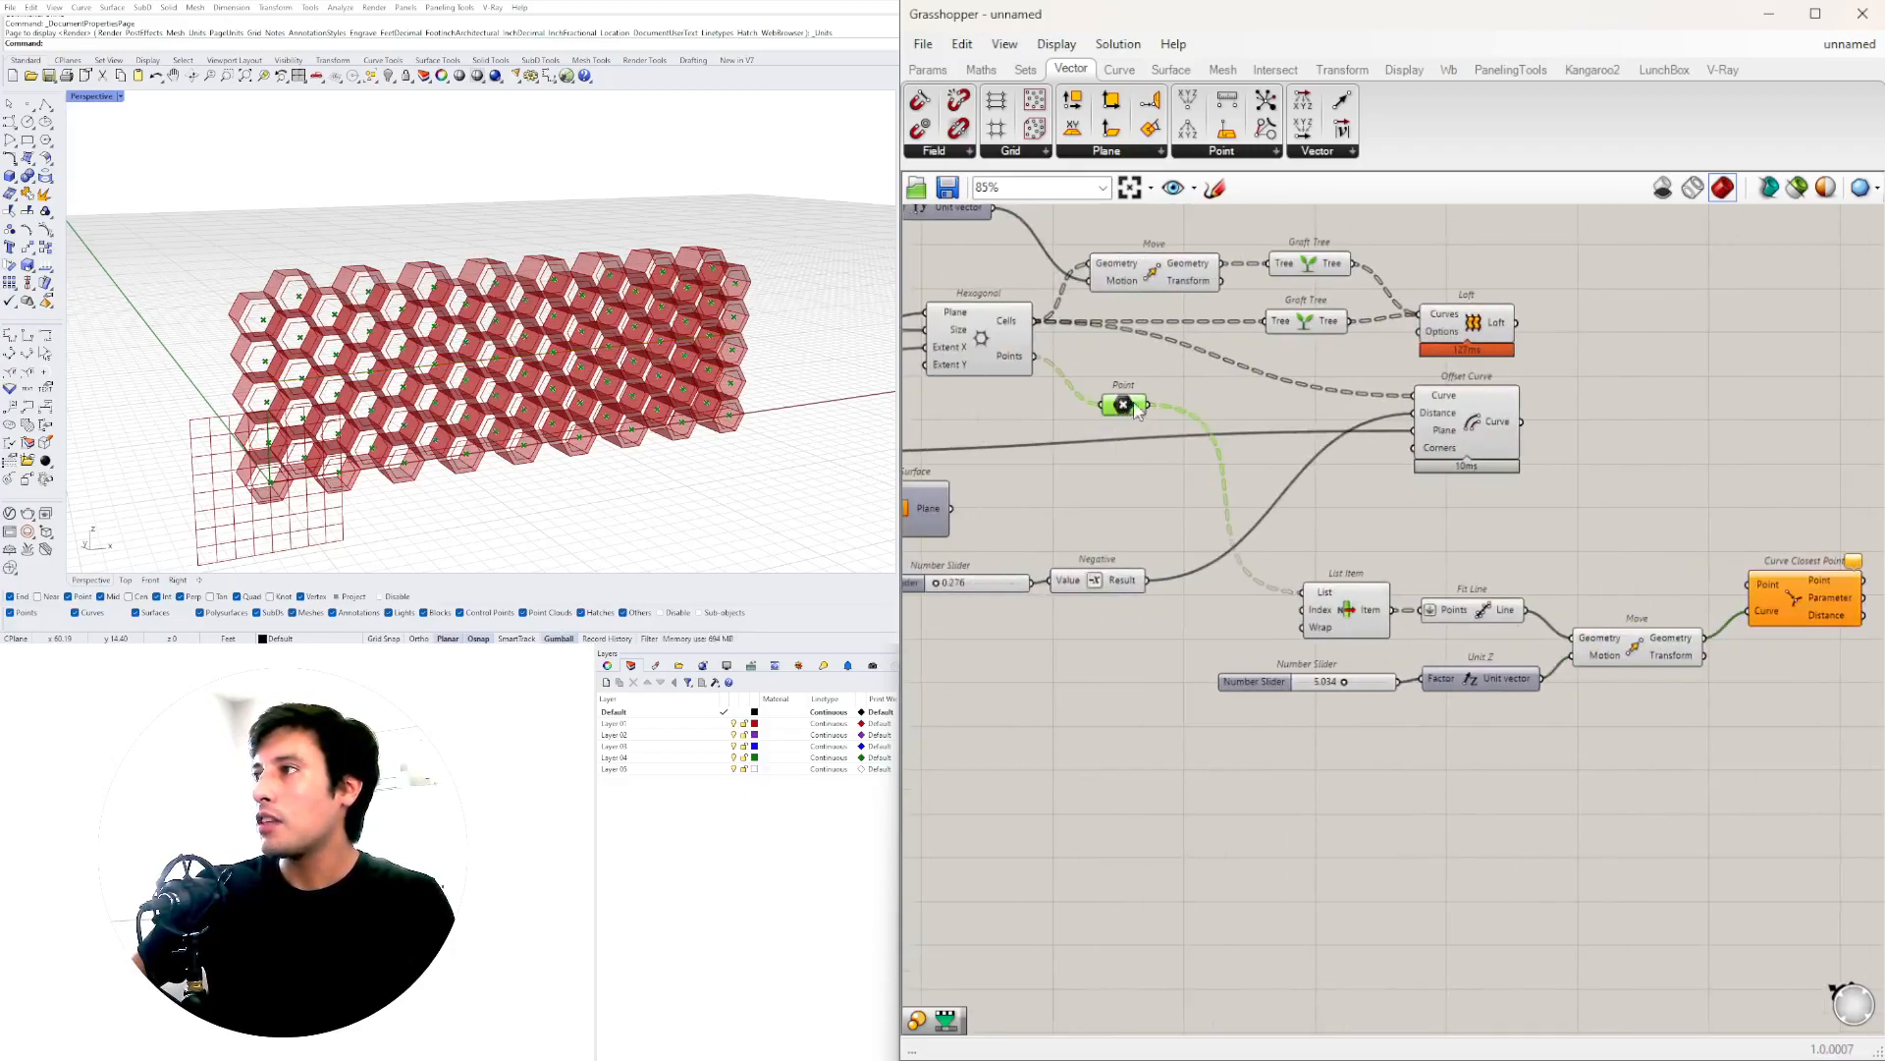
pyautogui.moveTo(1149, 405); pyautogui.dragTo(1755, 574)
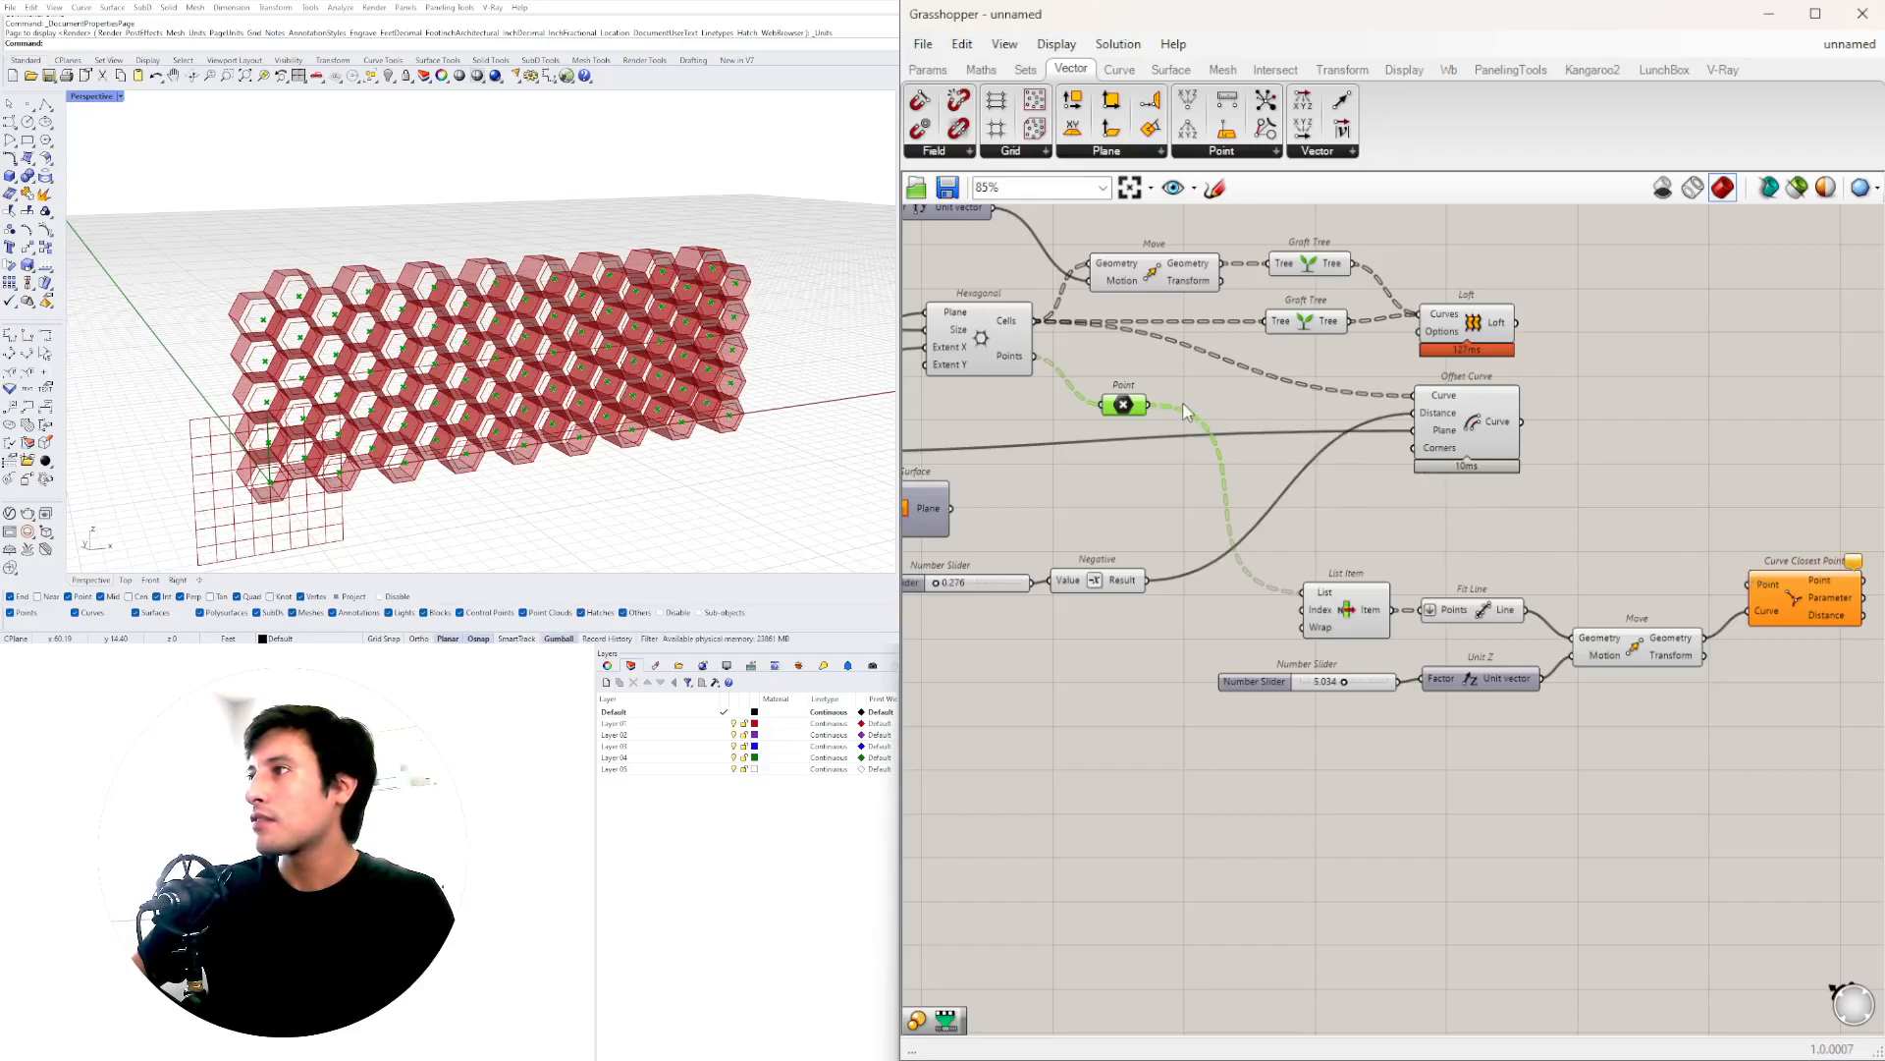
pyautogui.moveTo(1149, 406); pyautogui.dragTo(1774, 587)
pyautogui.moveTo(1748, 609); pyautogui.dragTo(1508, 595, button='right')
pyautogui.scroll(4, 1576, 626)
pyautogui.click(1571, 628)
pyautogui.moveTo(1506, 543); pyautogui.dragTo(1560, 557)
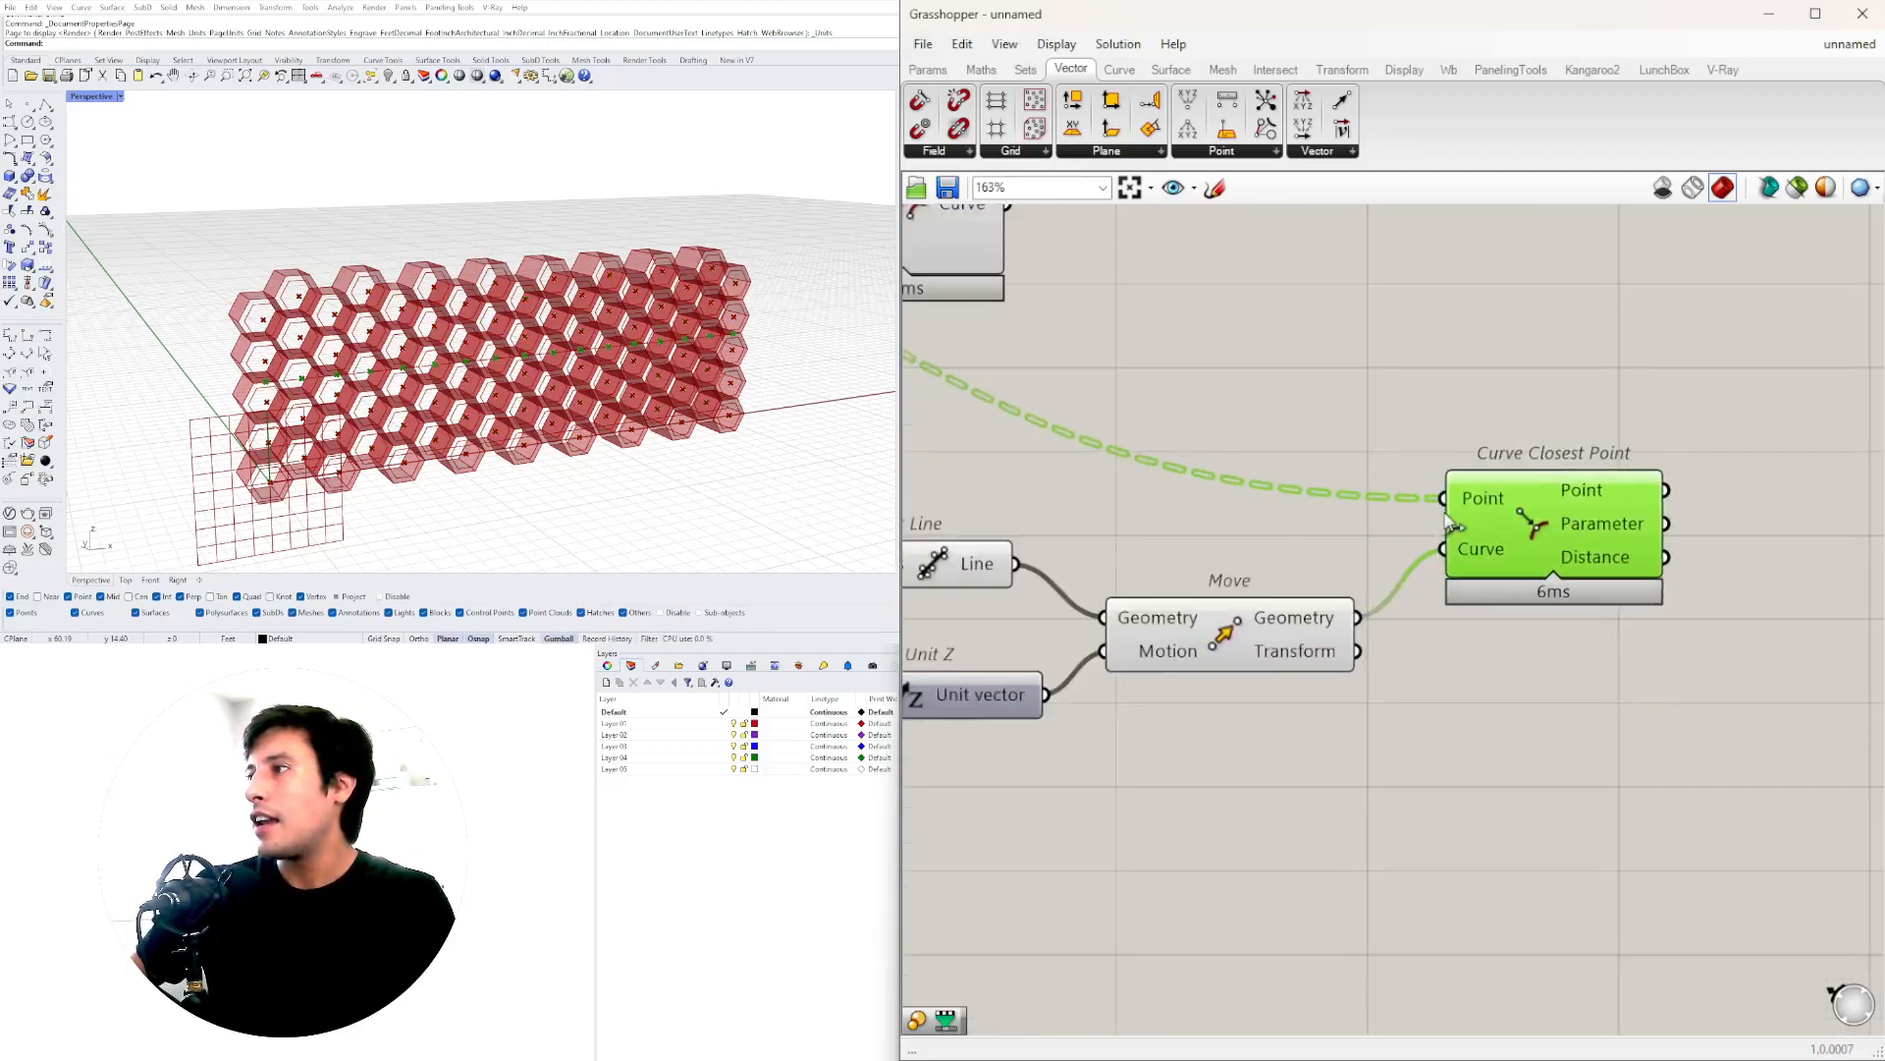
# - Compare the data tree structure of the Offset Curve output with Curve Closest Point's Distance output
pyautogui.scroll(-2, 1179, 513)
pyautogui.moveTo(1179, 513); pyautogui.dragTo(1506, 566, button='right')
pyautogui.scroll(-2, 1507, 566)
pyautogui.click(1296, 467)
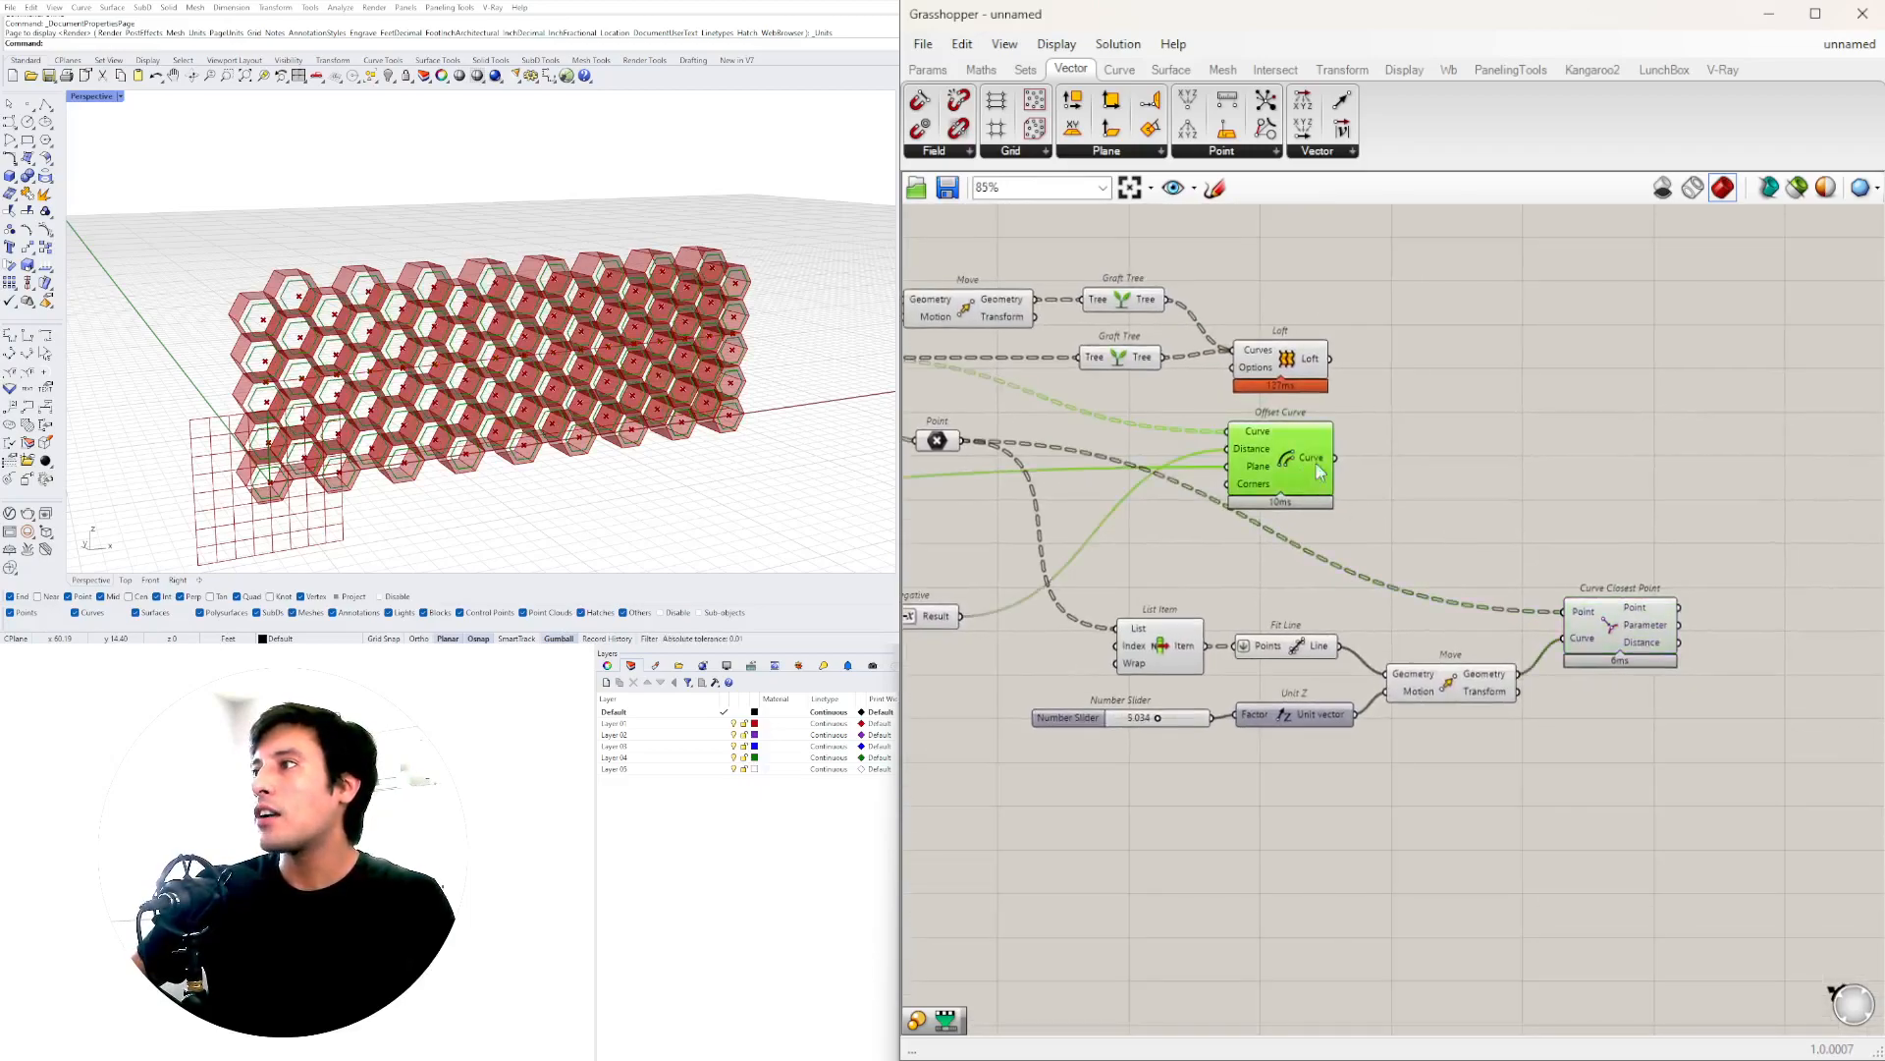
pyautogui.moveTo(1328, 462)
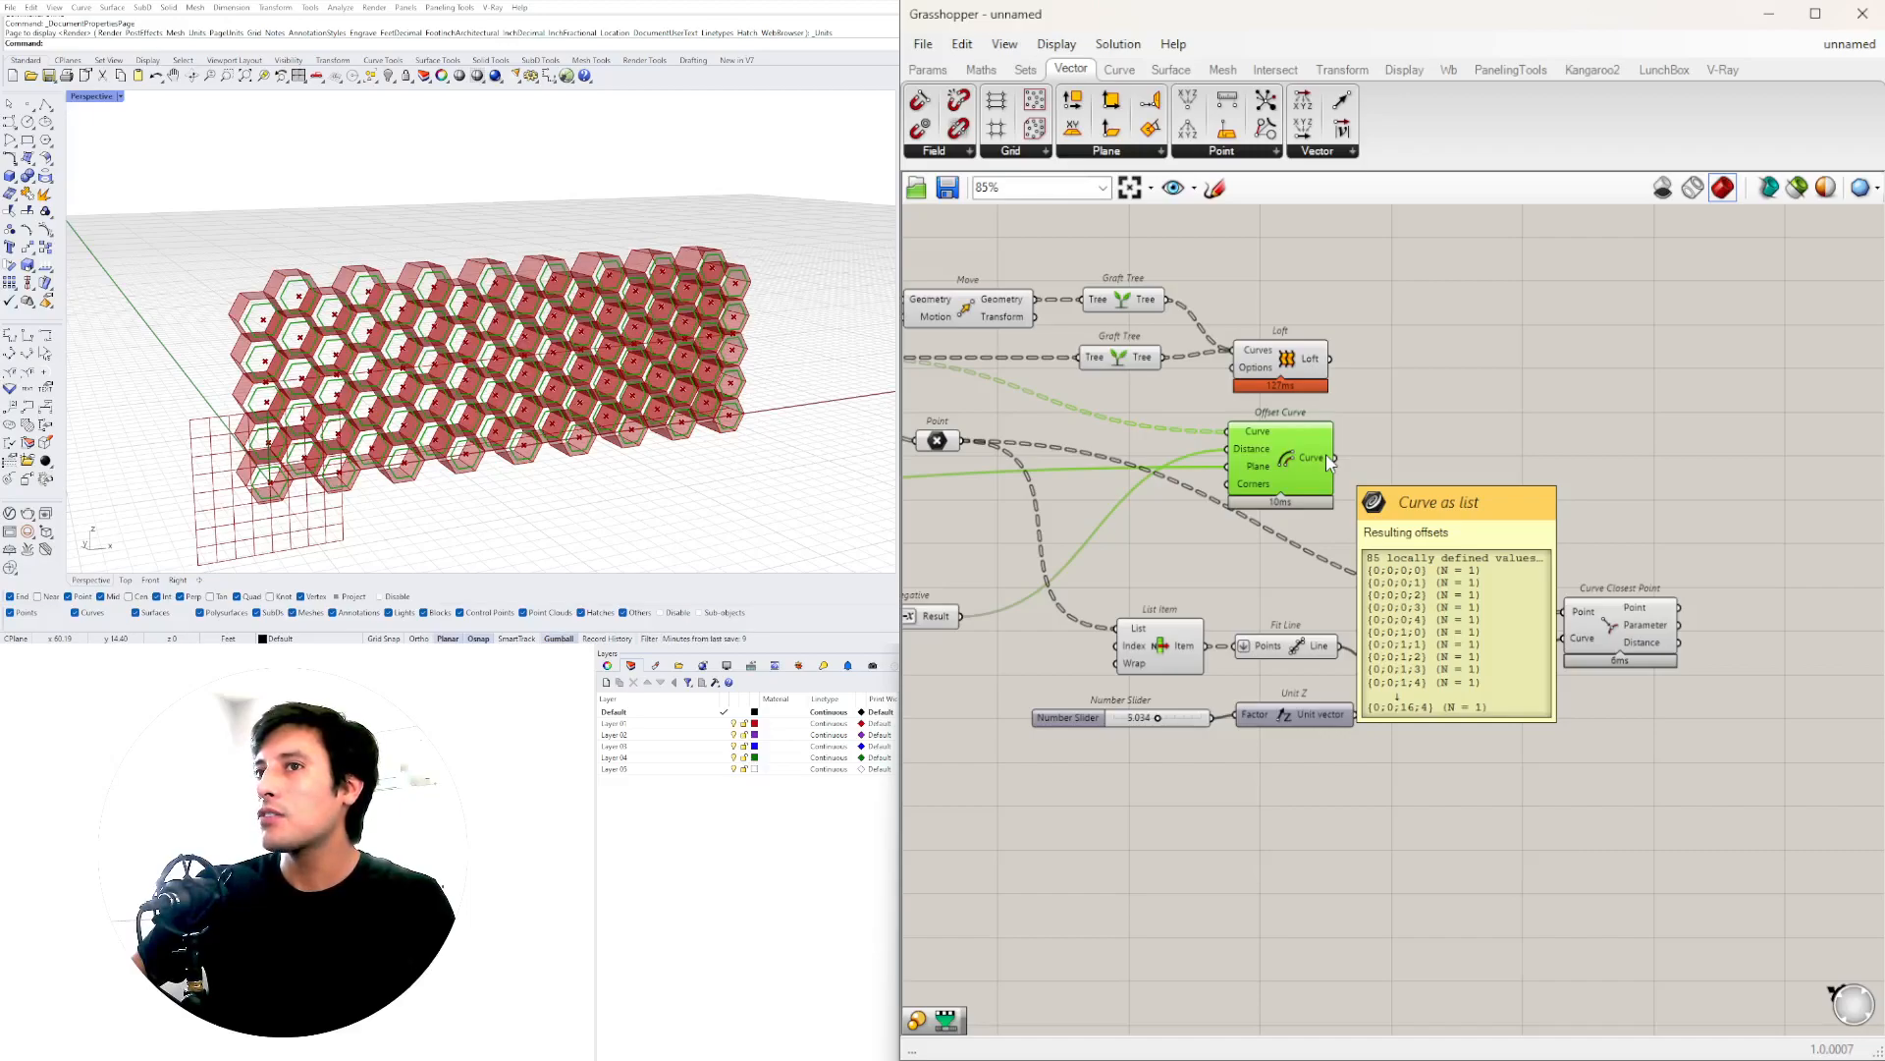
pyautogui.scroll(5, 1640, 629)
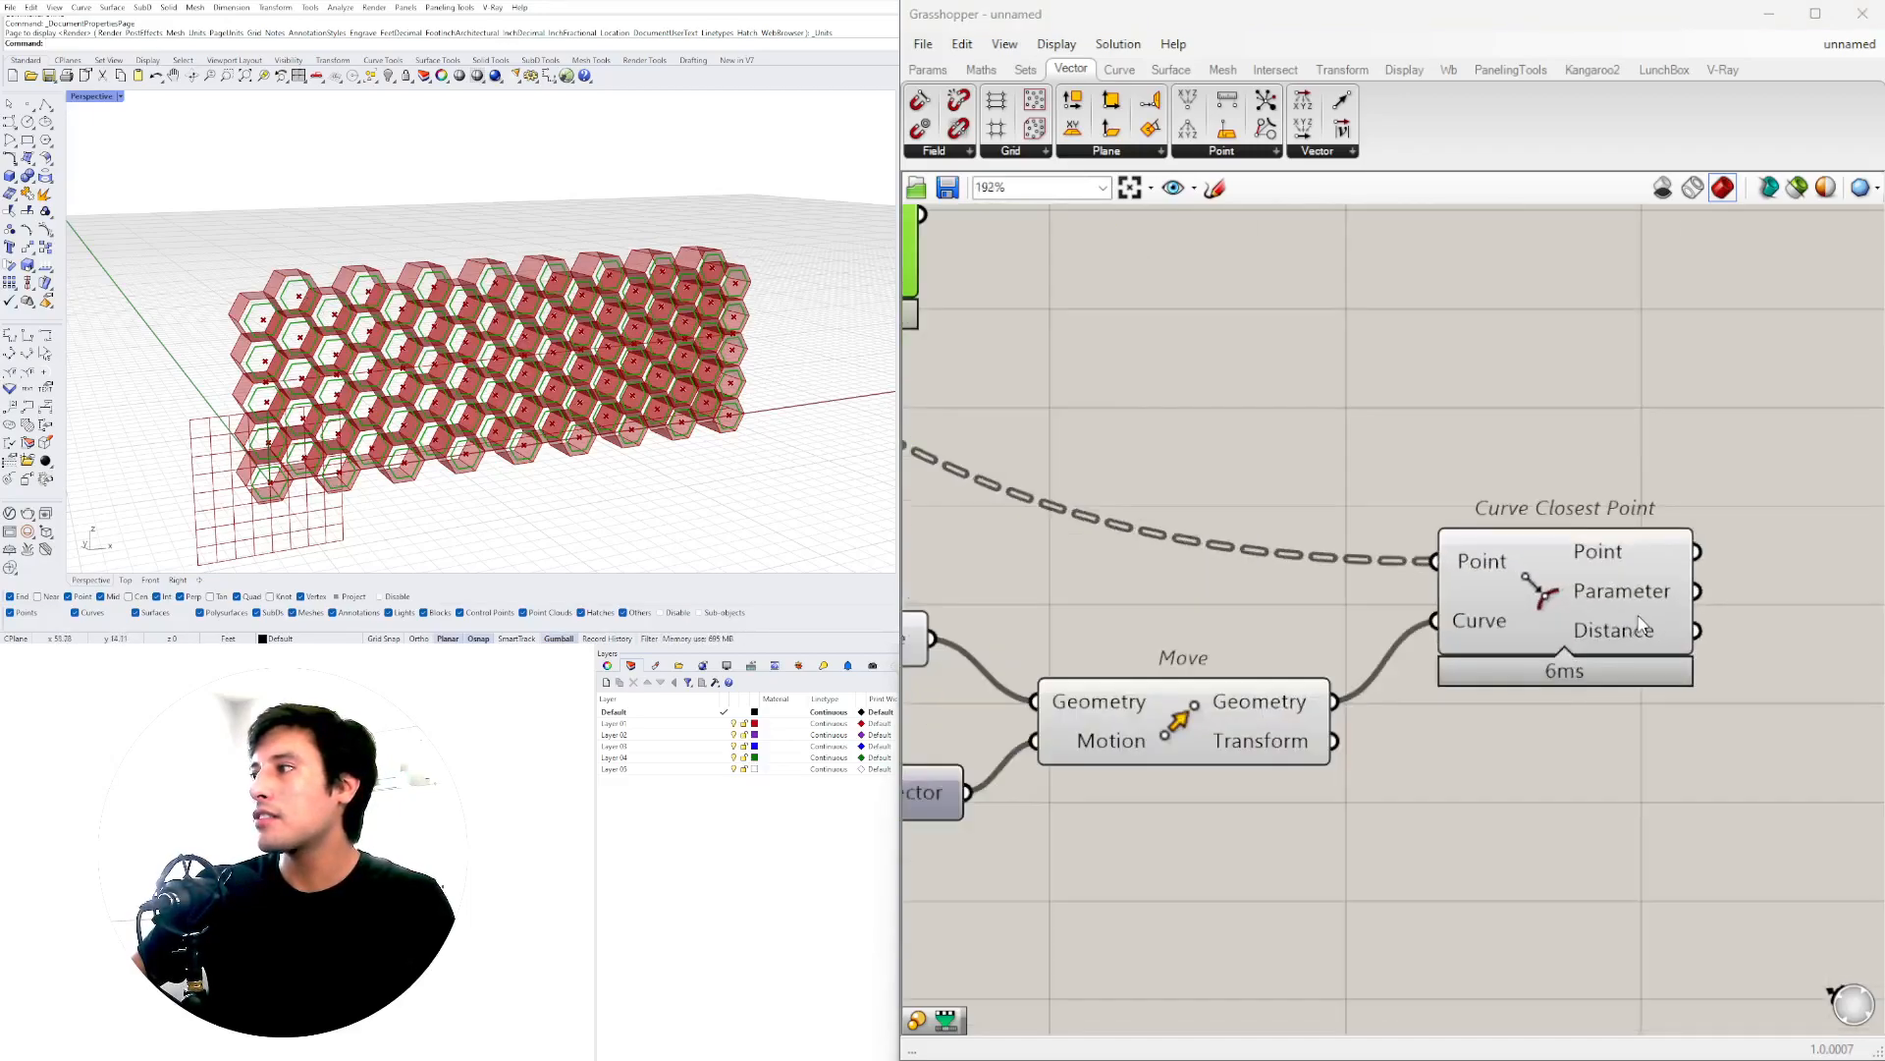
pyautogui.moveTo(1635, 642)
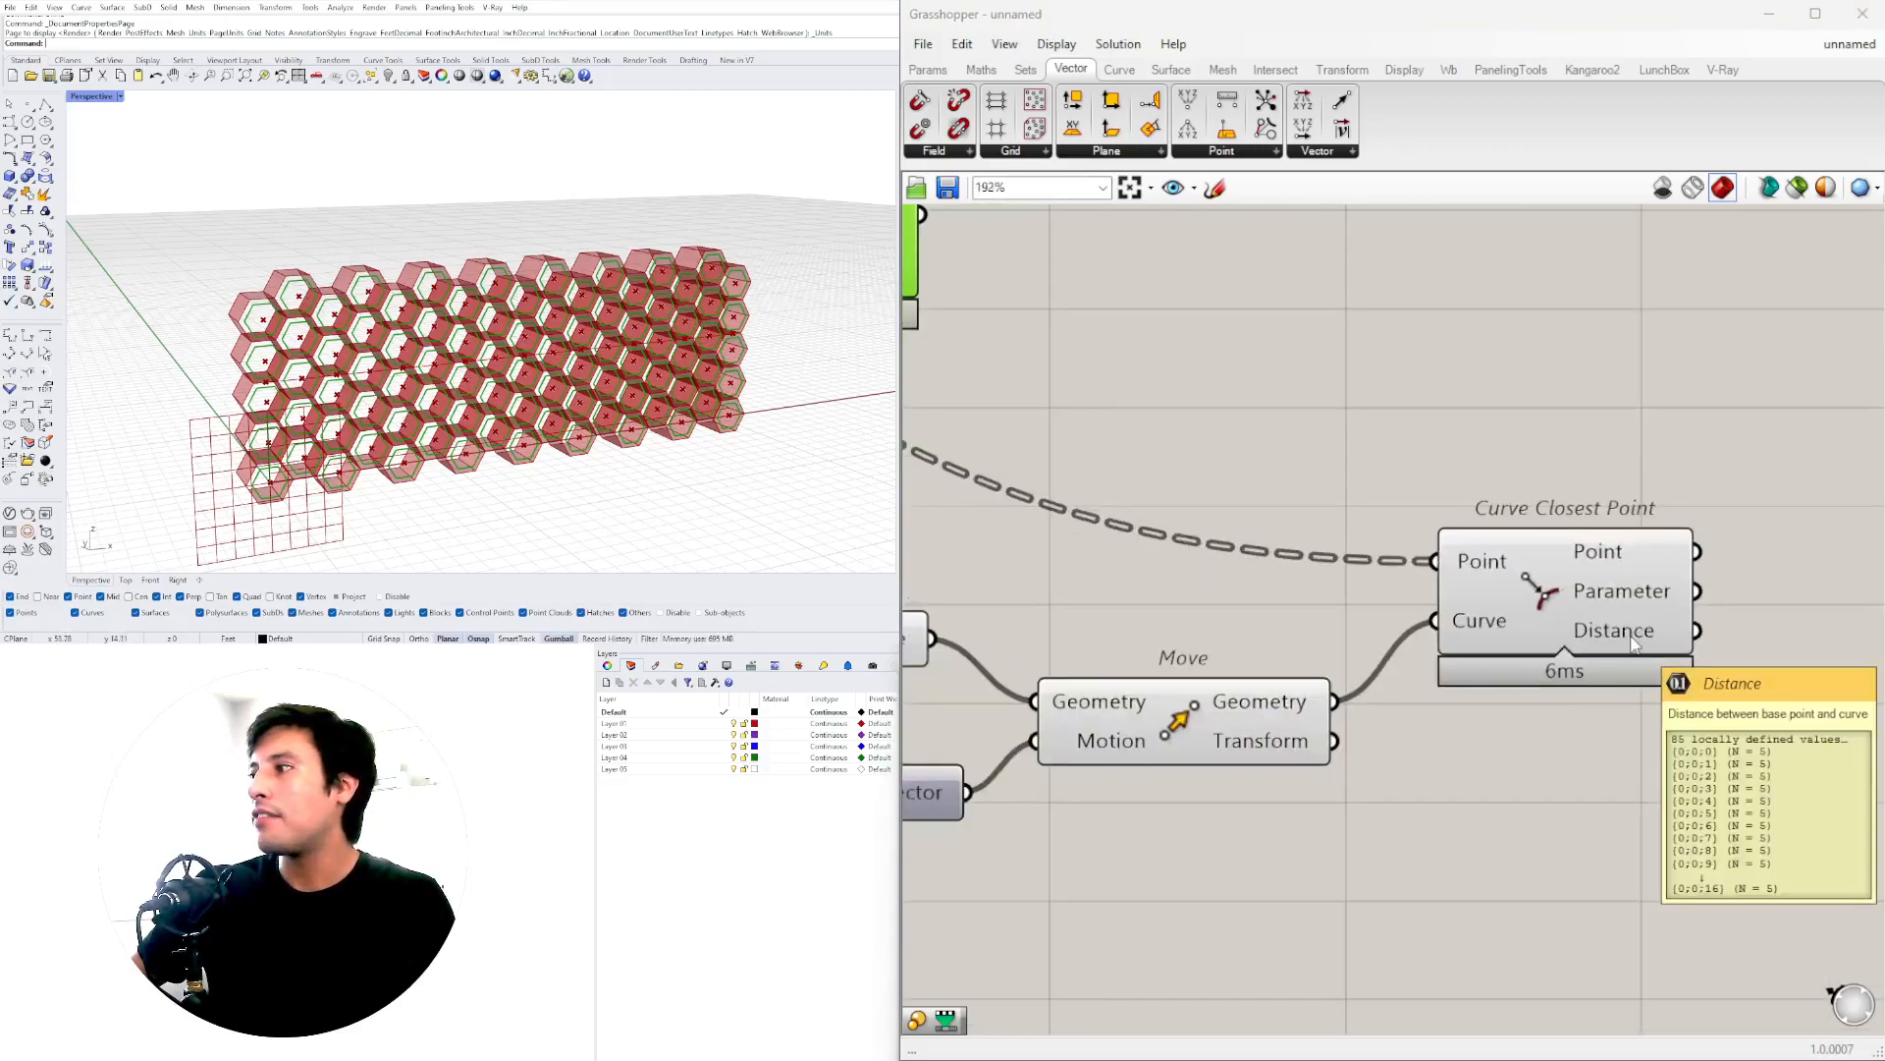
pyautogui.click(1635, 642)
pyautogui.scroll(-3, 1621, 610)
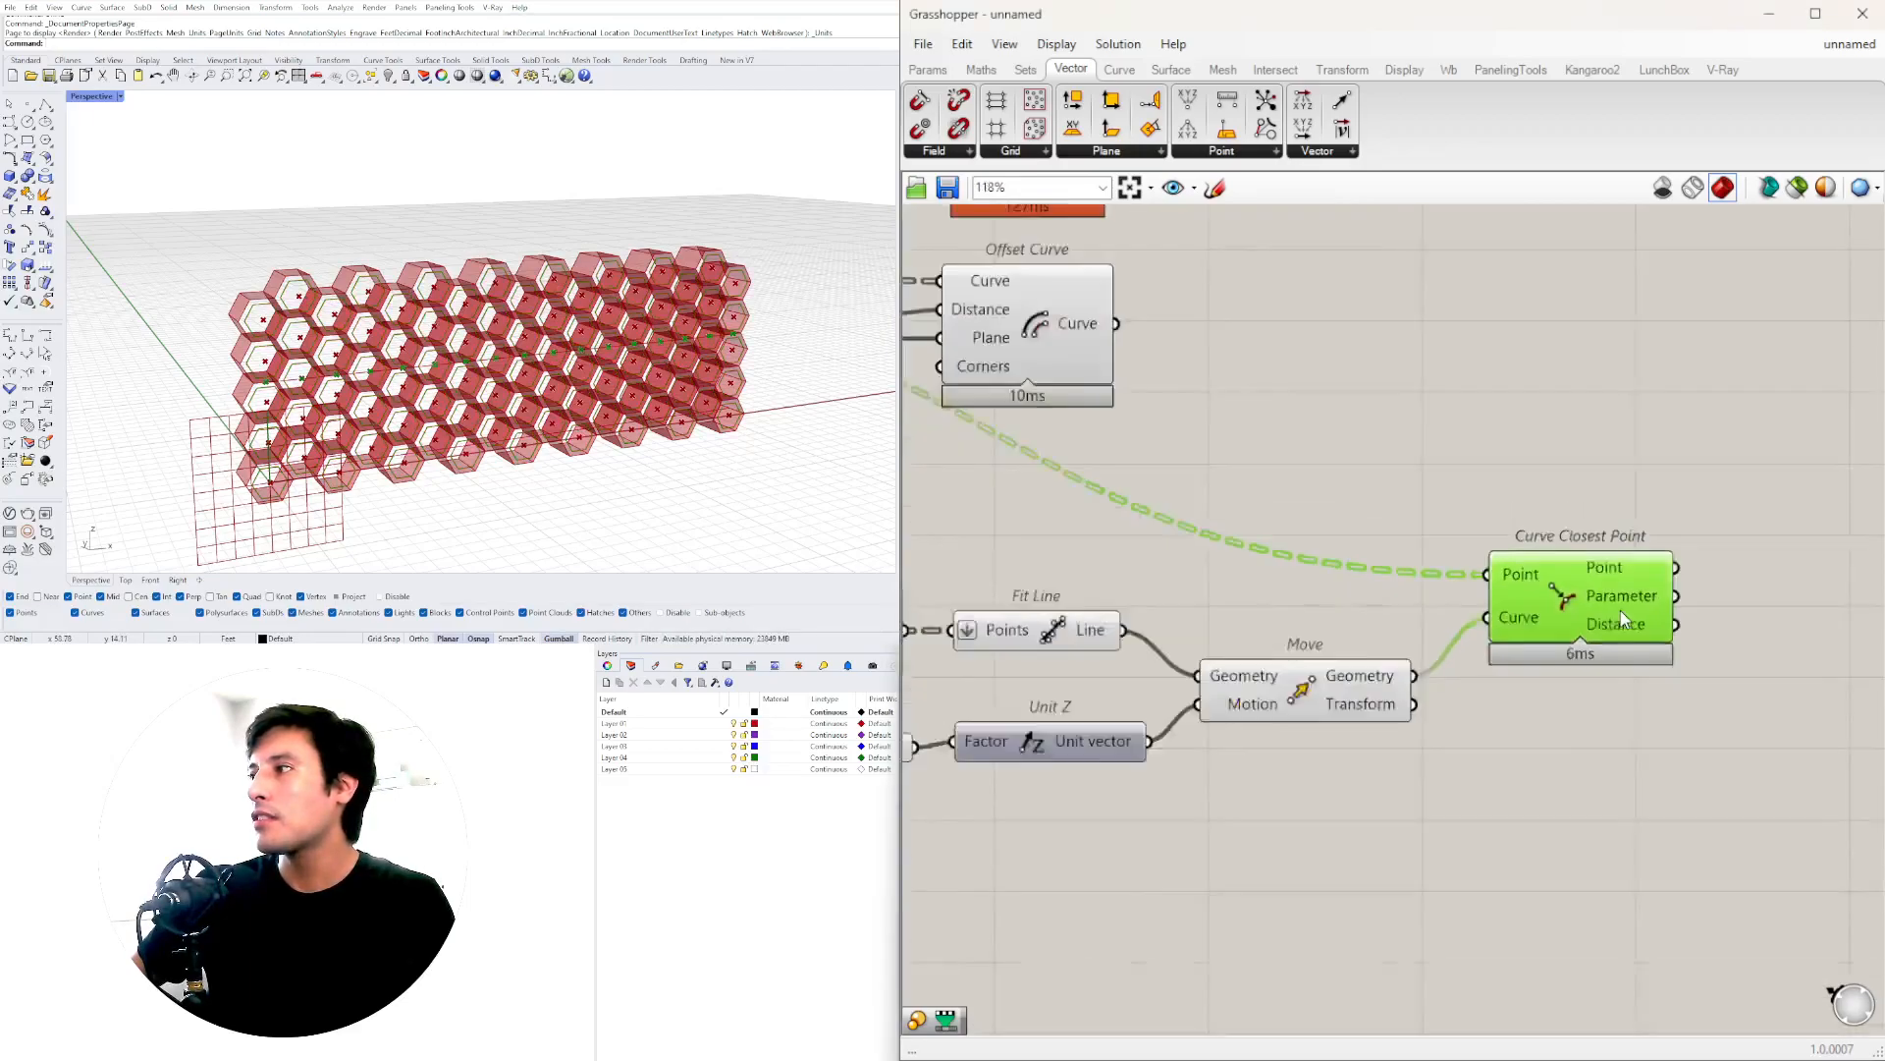
# - Flatten the Point input of Curve Closest Point and shift the component slightly away from Move
pyautogui.scroll(2, 1601, 575)
pyautogui.rightClick(1593, 555)
pyautogui.click(1644, 707)
pyautogui.moveTo(1689, 624); pyautogui.dragTo(1506, 624, button='right')
pyautogui.moveTo(1502, 621)
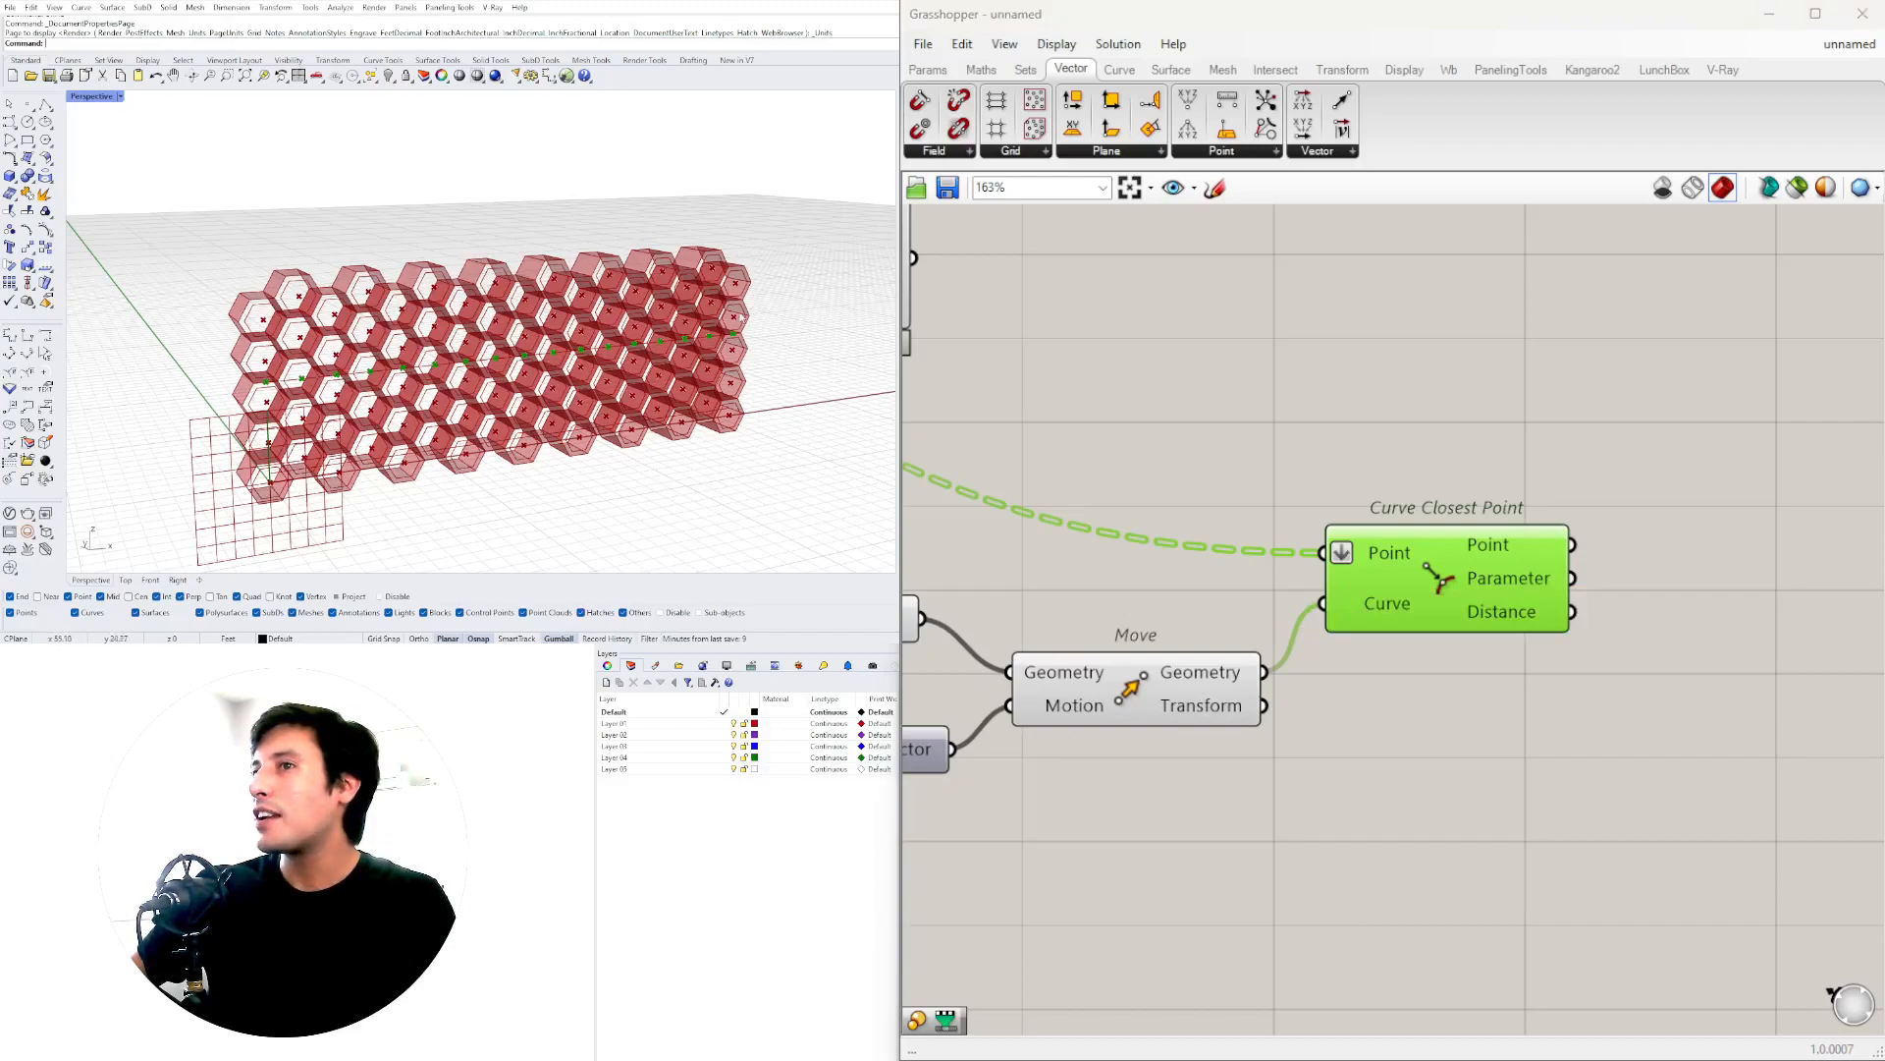
pyautogui.moveTo(1452, 605); pyautogui.dragTo(1481, 605)
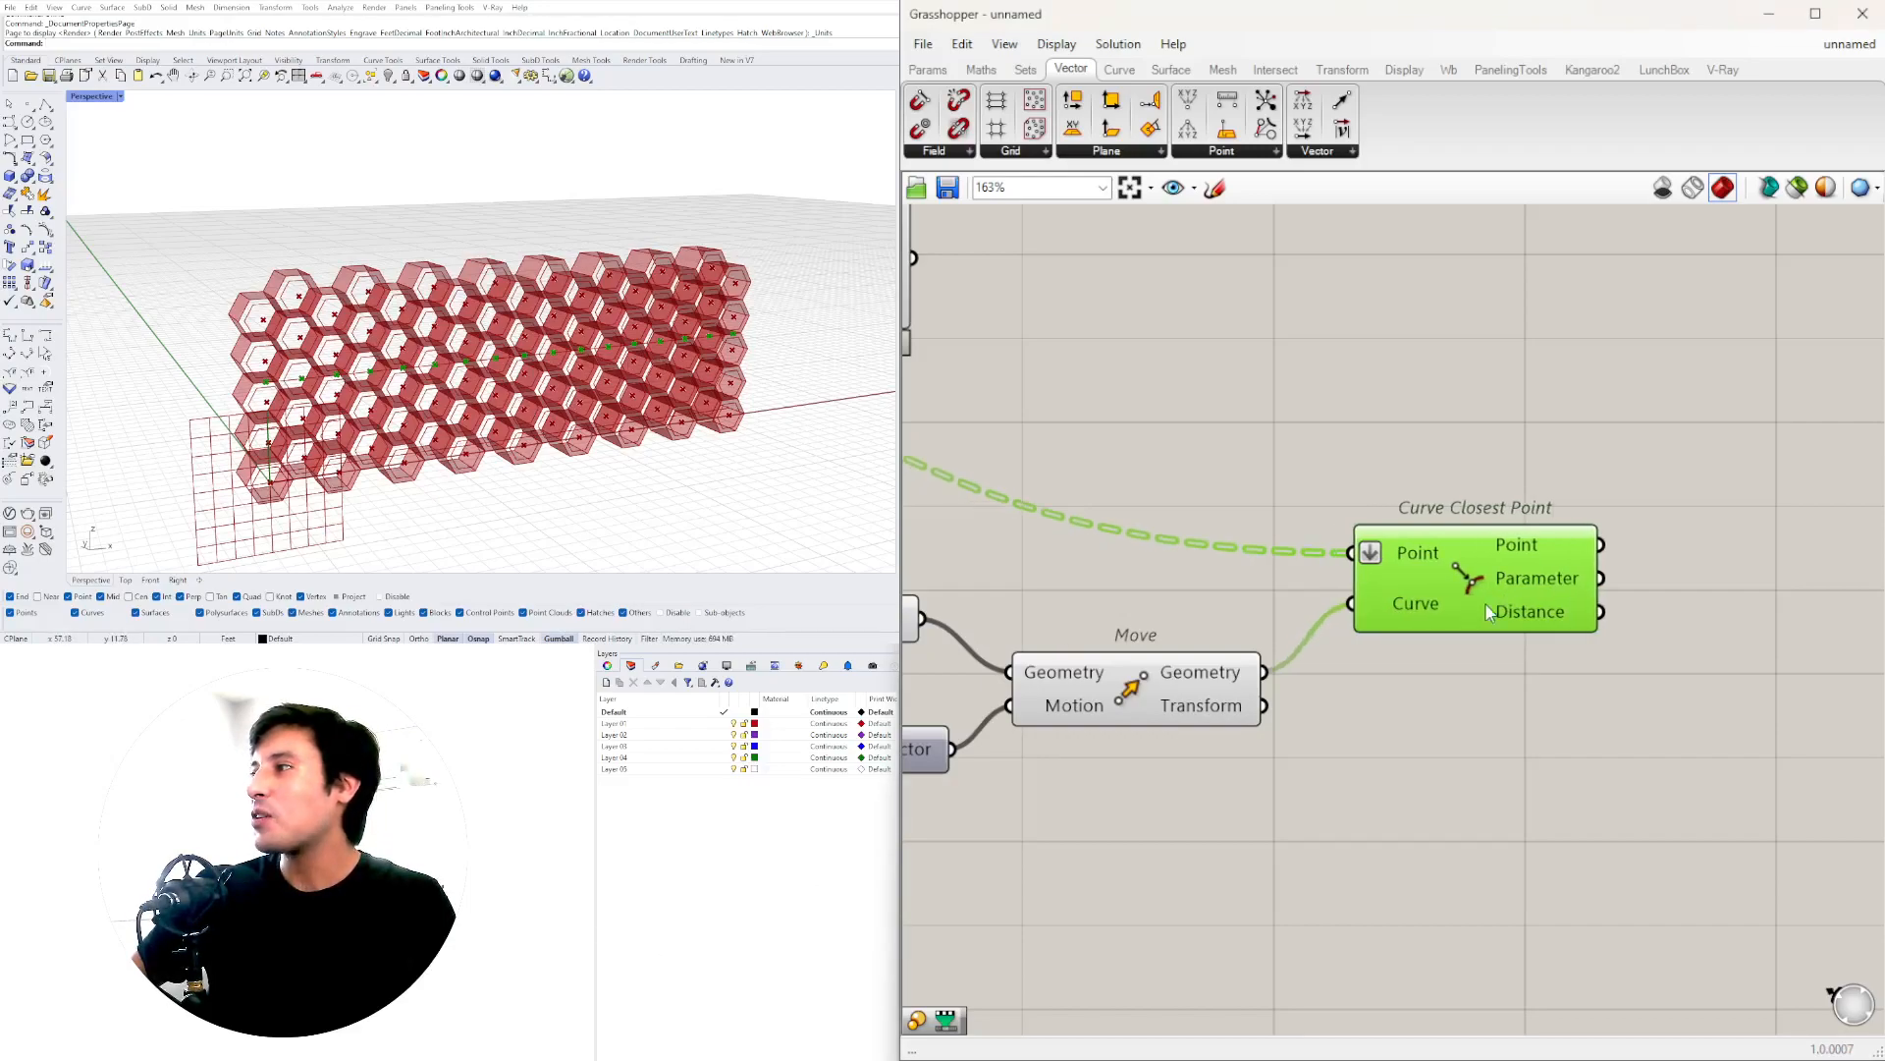
# - Examine the flattened Curve Closest Point outputs alongside the Offset Curve component and its distance input
pyautogui.scroll(-8, 1555, 617)
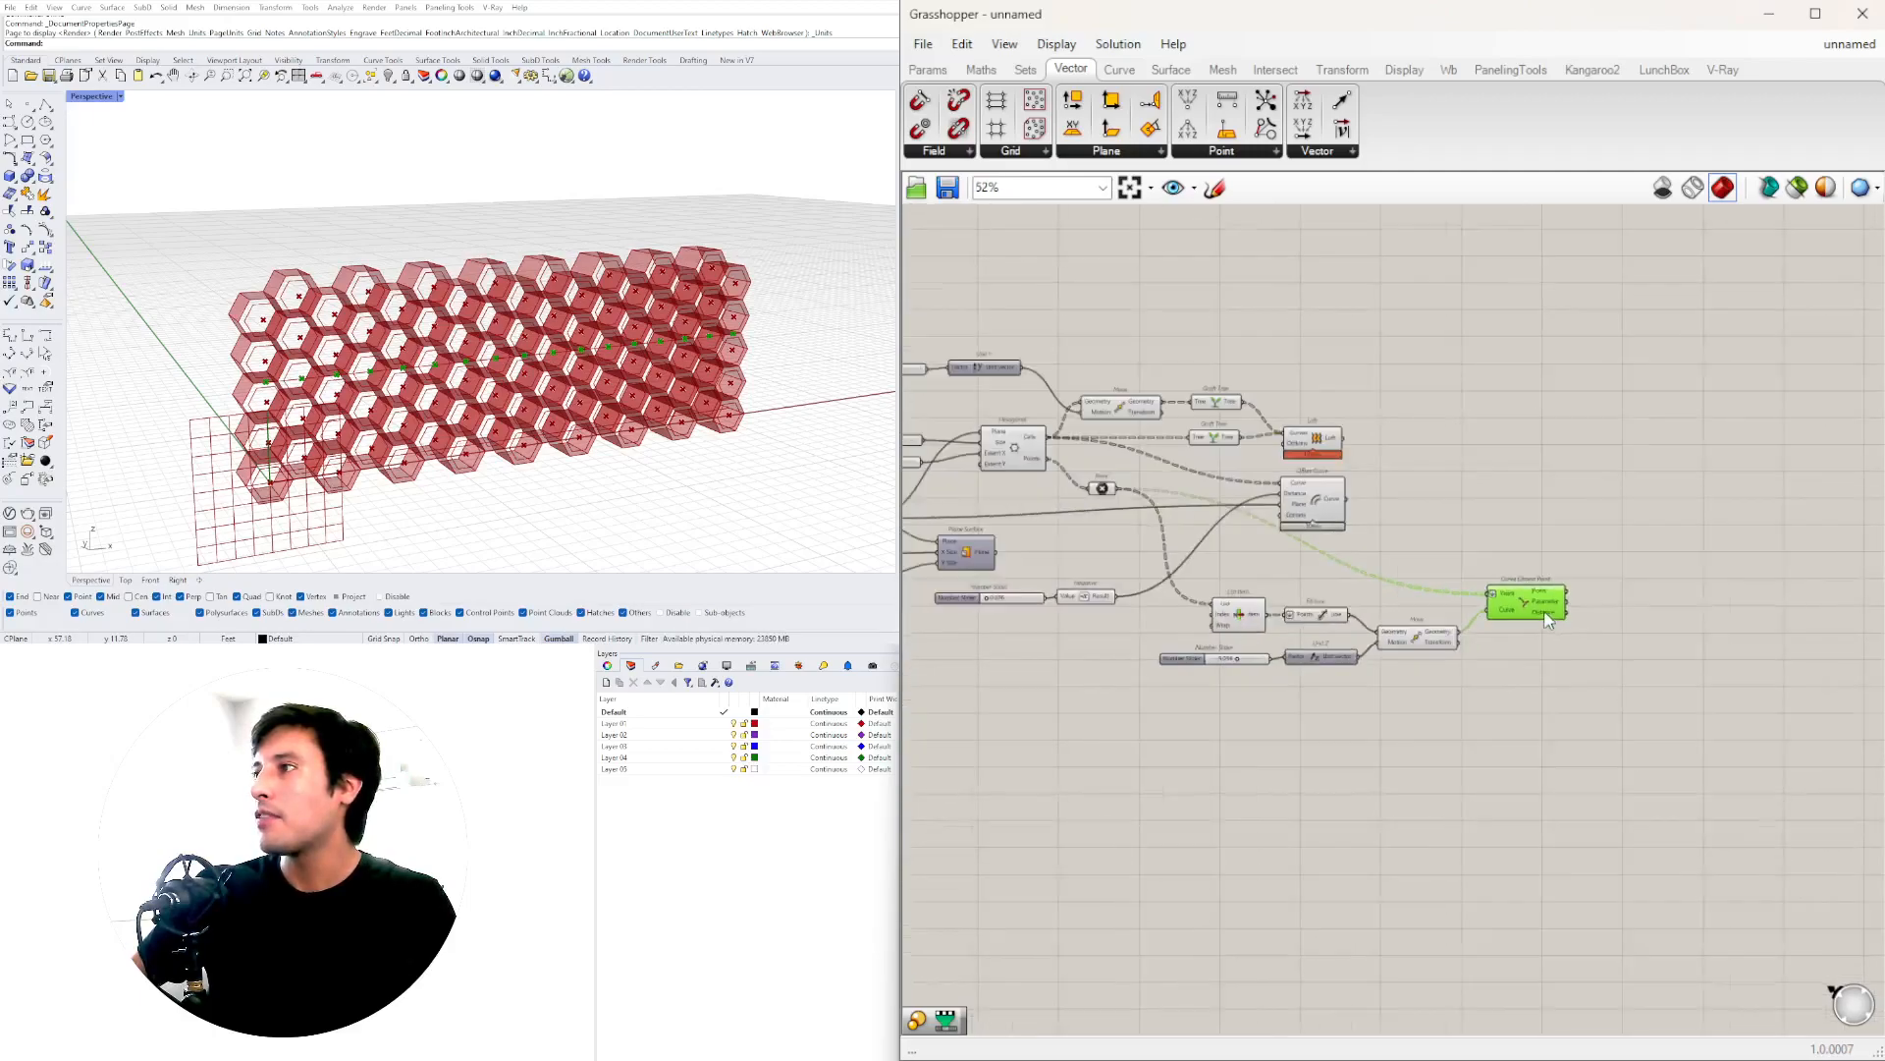
pyautogui.click(1414, 552)
pyautogui.scroll(1, 1319, 516)
pyautogui.click(1561, 619)
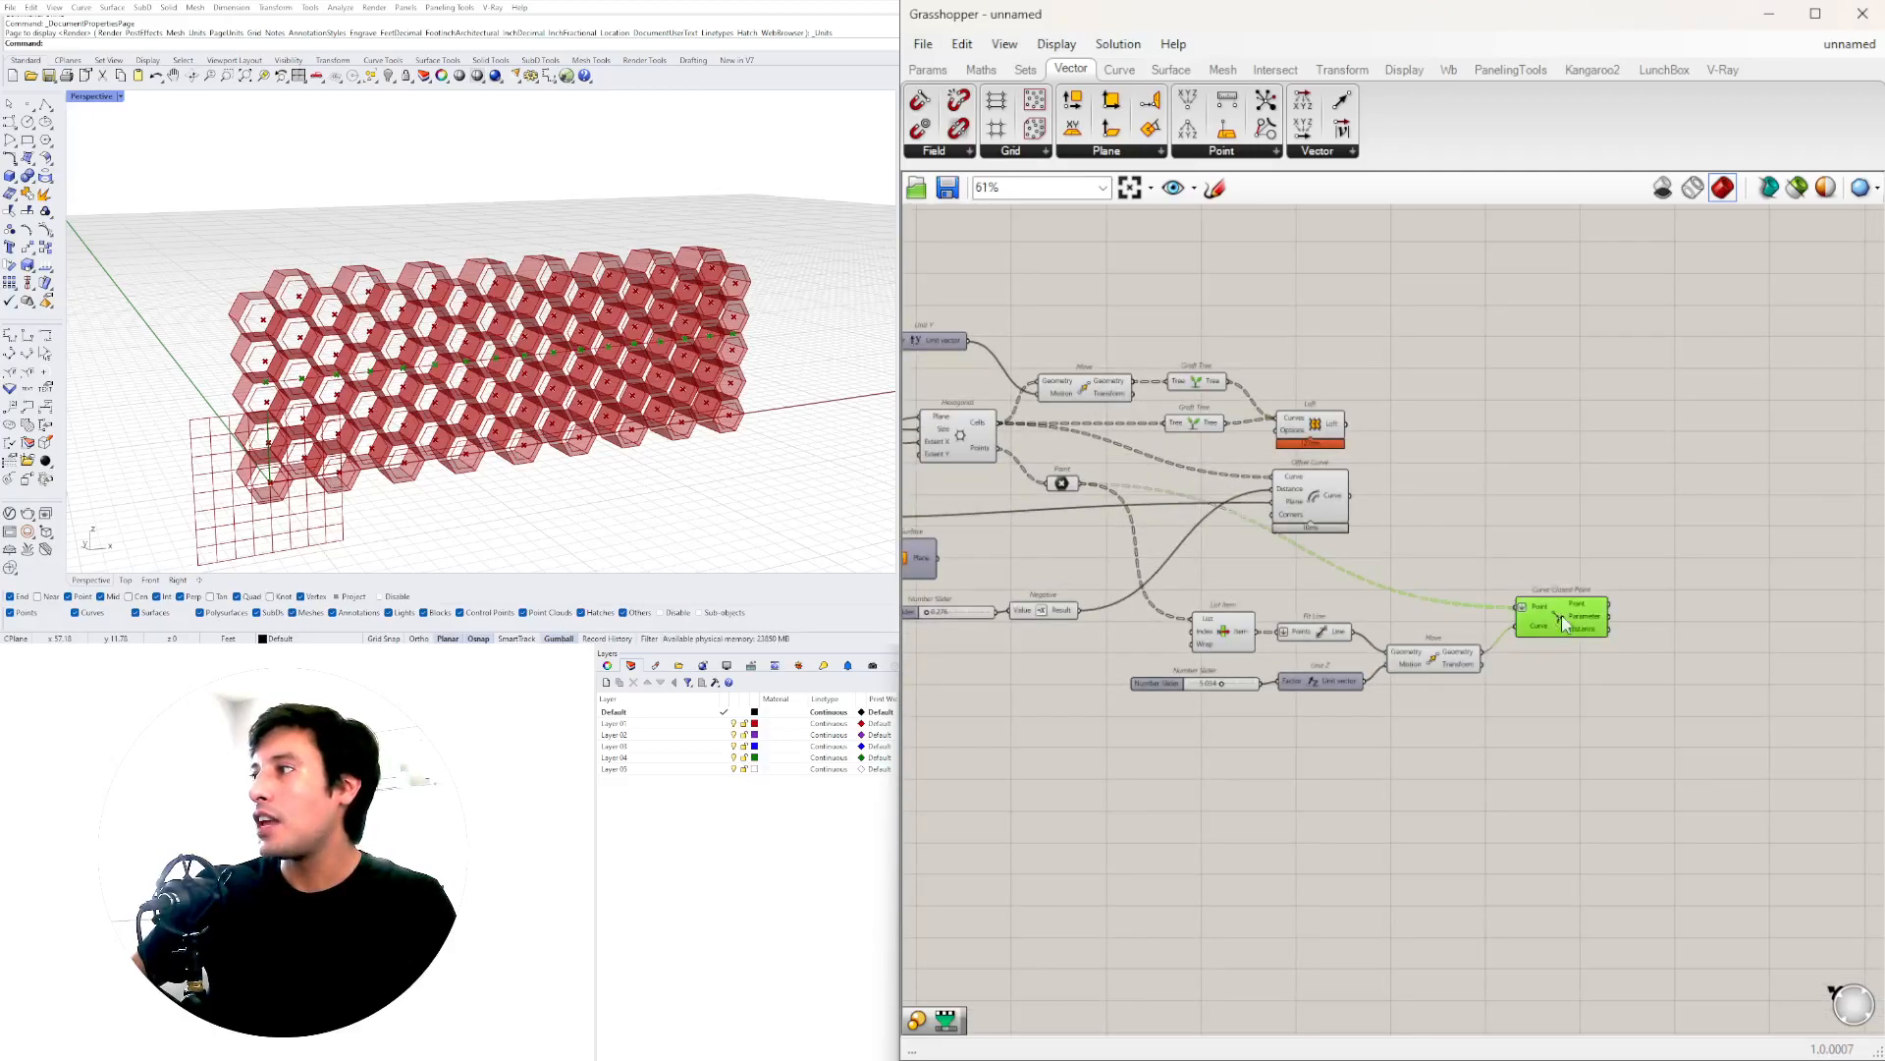
pyautogui.moveTo(1597, 640)
pyautogui.scroll(4, 1307, 509)
pyautogui.click(1301, 481)
pyautogui.moveTo(1302, 481)
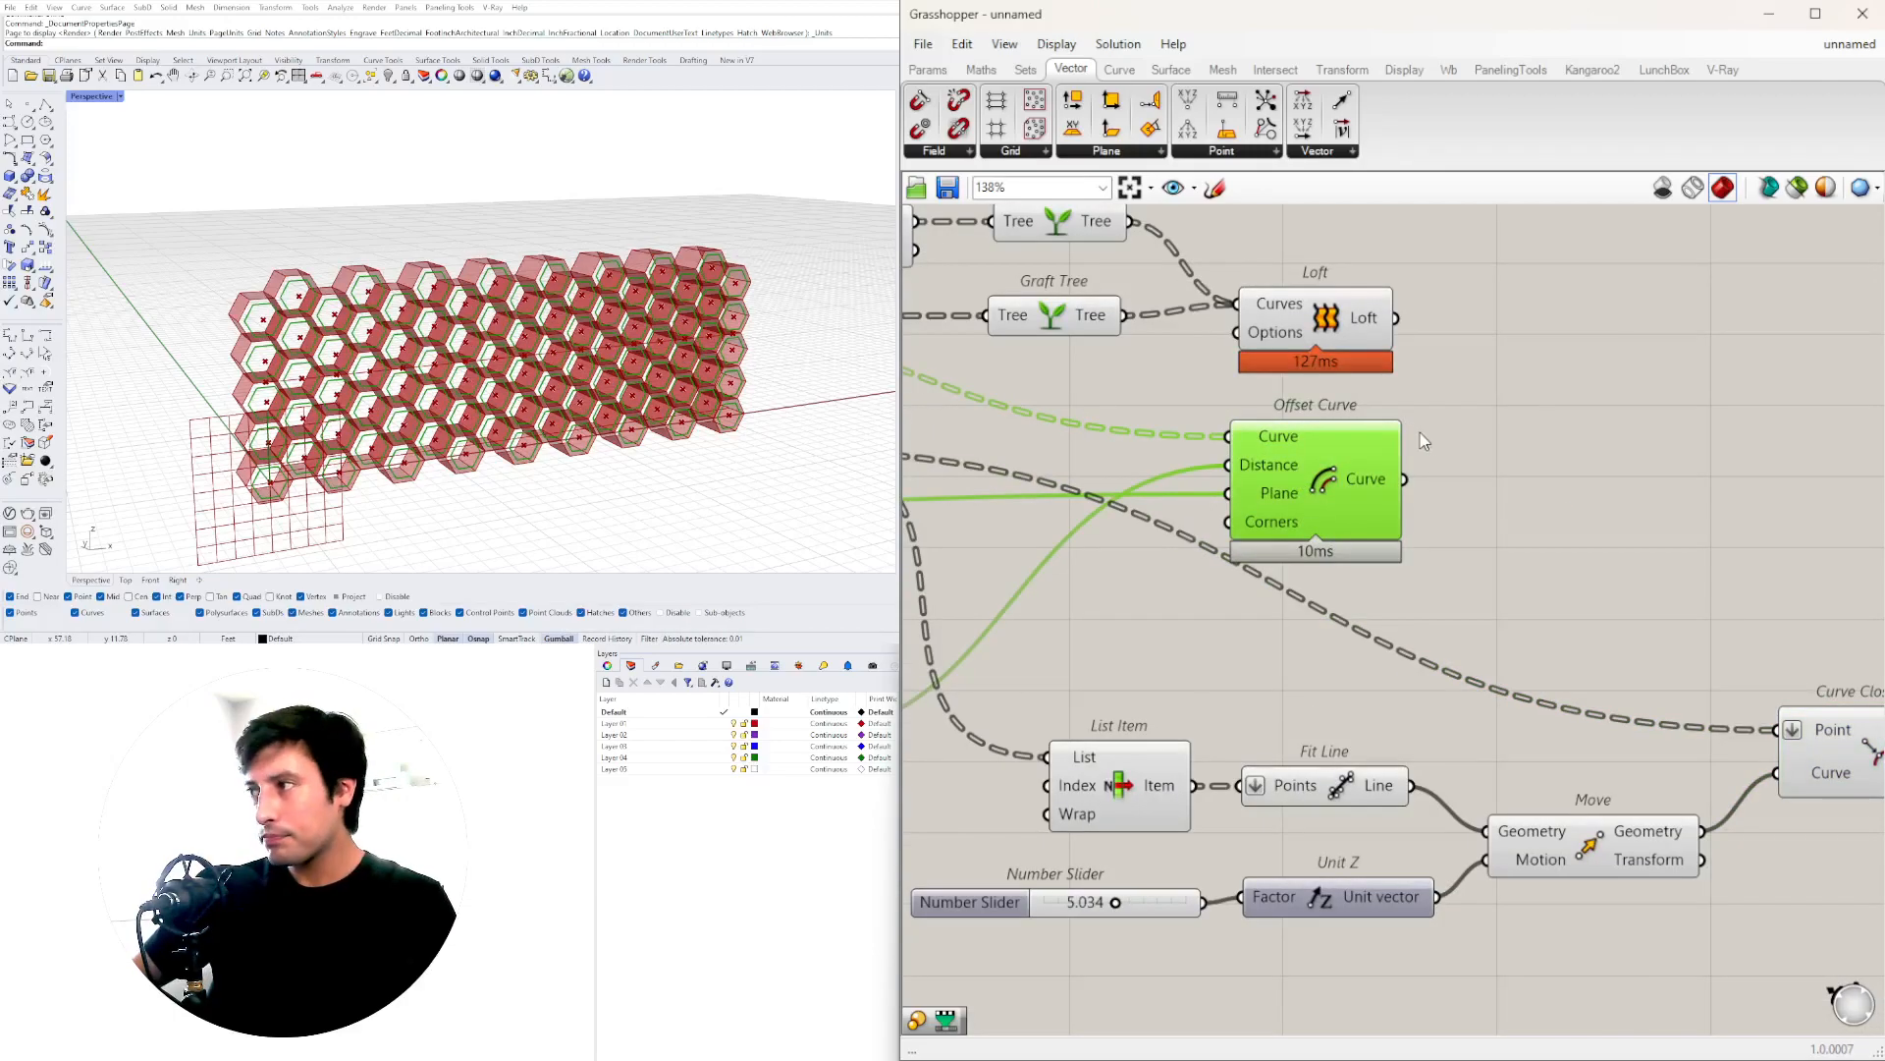
pyautogui.scroll(-3, 1418, 505)
# - Move Loft, Offset Curve and Negative beyond Curve Closest Point, placing Negative just before Offset Curve's Distance input
pyautogui.moveTo(1306, 400); pyautogui.dragTo(1344, 558)
pyautogui.click(1585, 616)
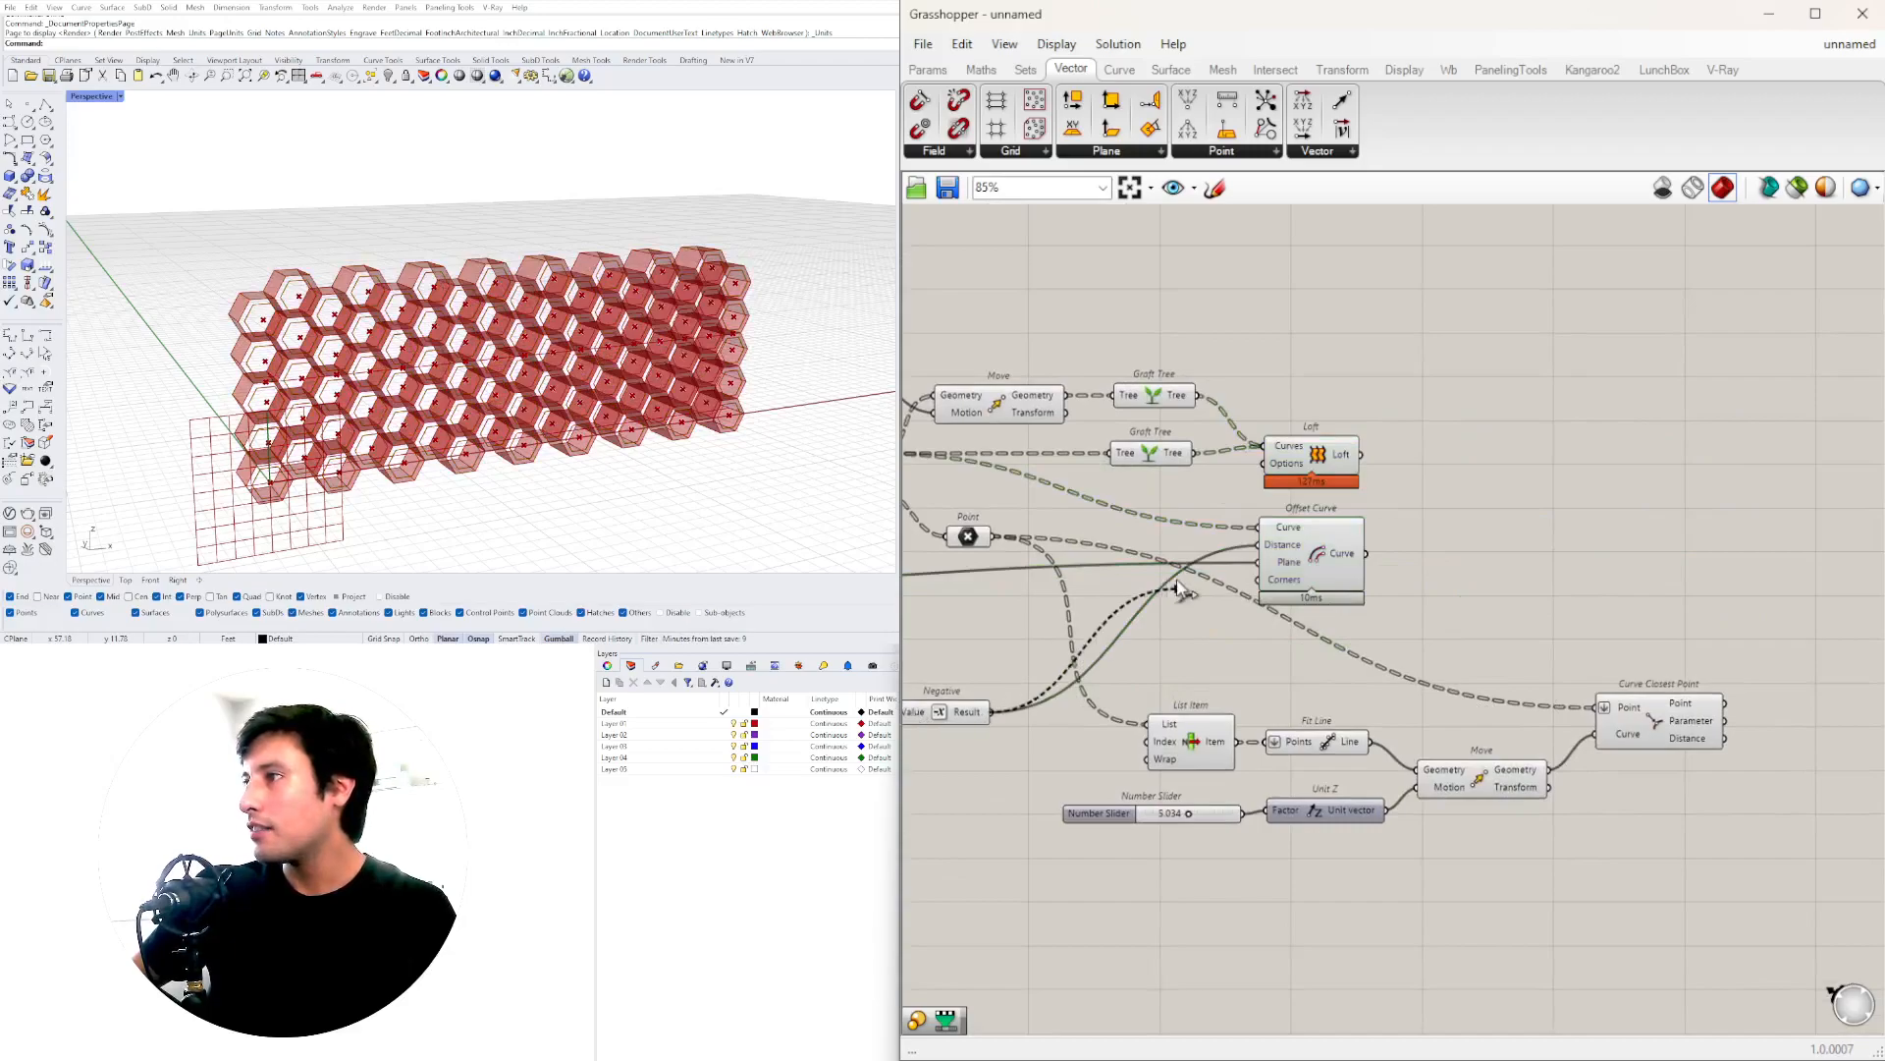
pyautogui.moveTo(962, 716); pyautogui.dragTo(1190, 552)
pyautogui.moveTo(1492, 587); pyautogui.dragTo(1206, 406)
pyautogui.moveTo(1343, 554); pyautogui.dragTo(1881, 554)
pyautogui.moveTo(1662, 648); pyautogui.dragTo(1431, 622, button='right')
pyautogui.click(1434, 617)
pyautogui.moveTo(1481, 528); pyautogui.dragTo(1480, 587)
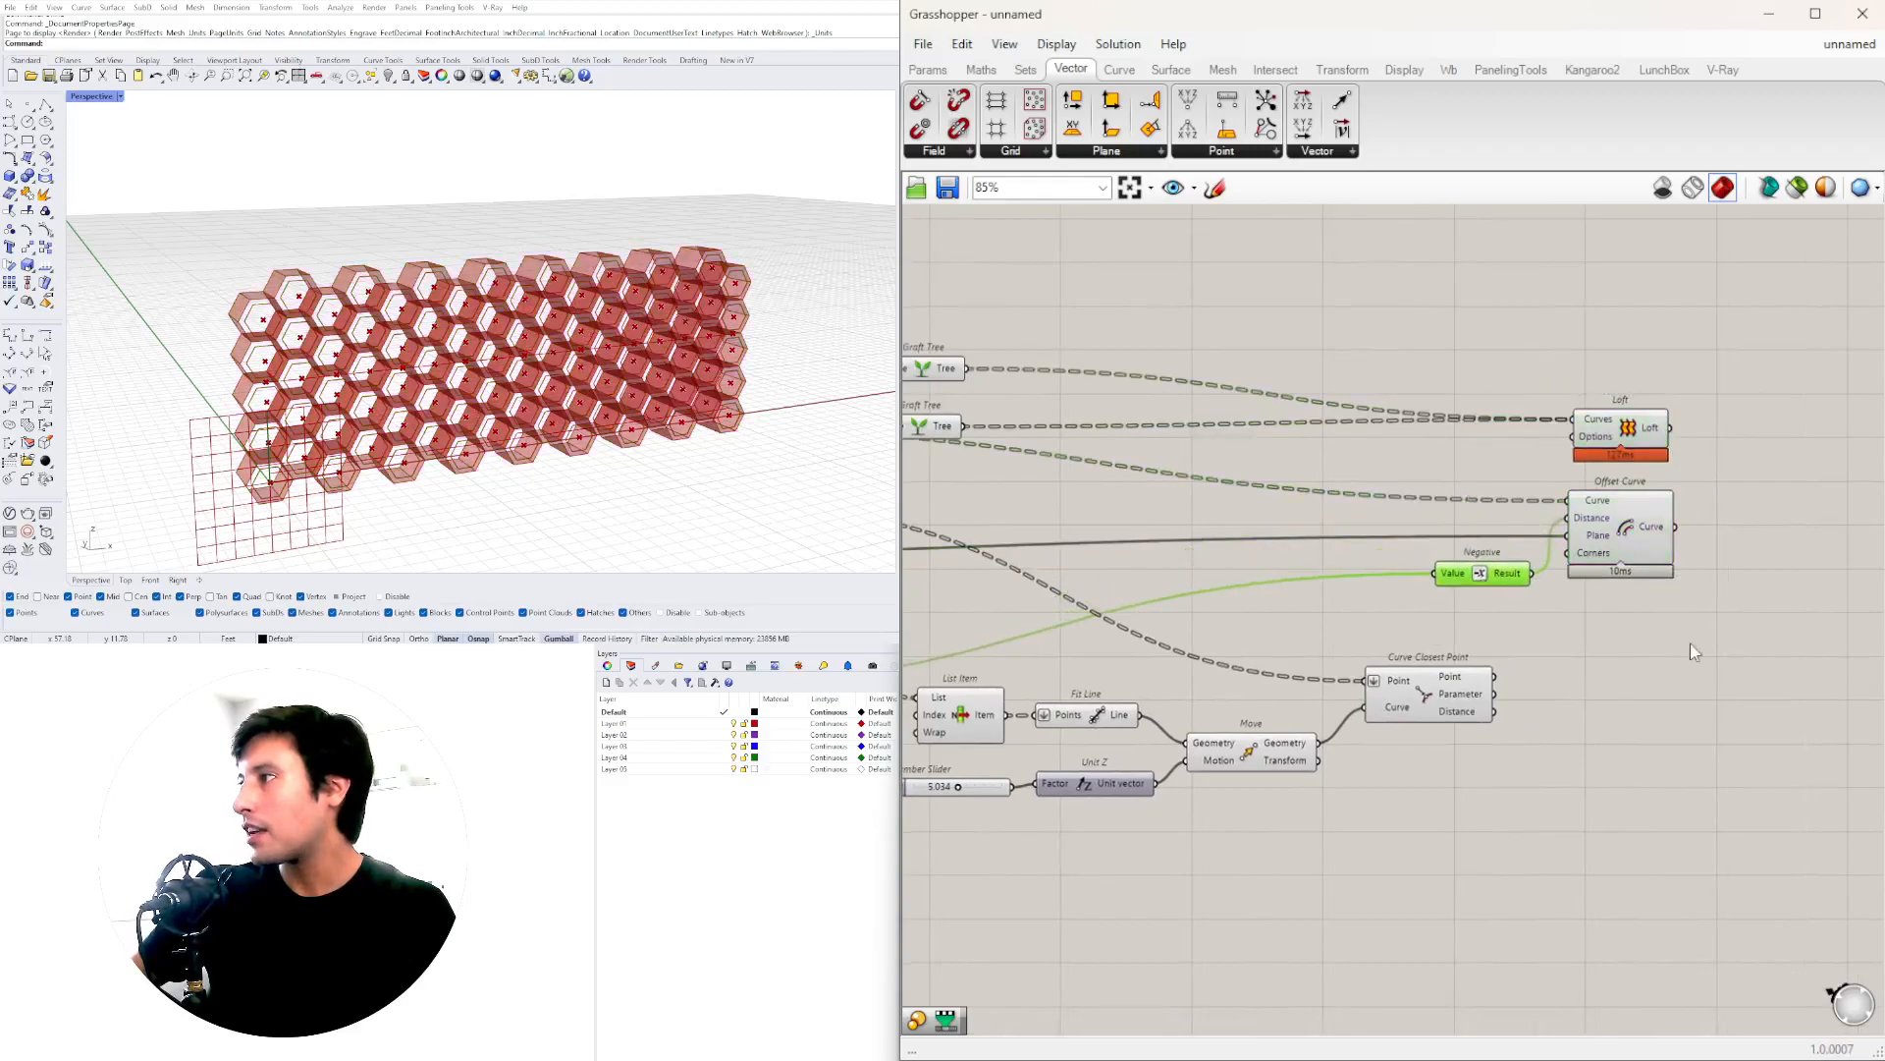
pyautogui.moveTo(1708, 645); pyautogui.dragTo(1508, 357)
pyautogui.moveTo(1587, 520); pyautogui.dragTo(1710, 521)
pyautogui.click(1532, 688)
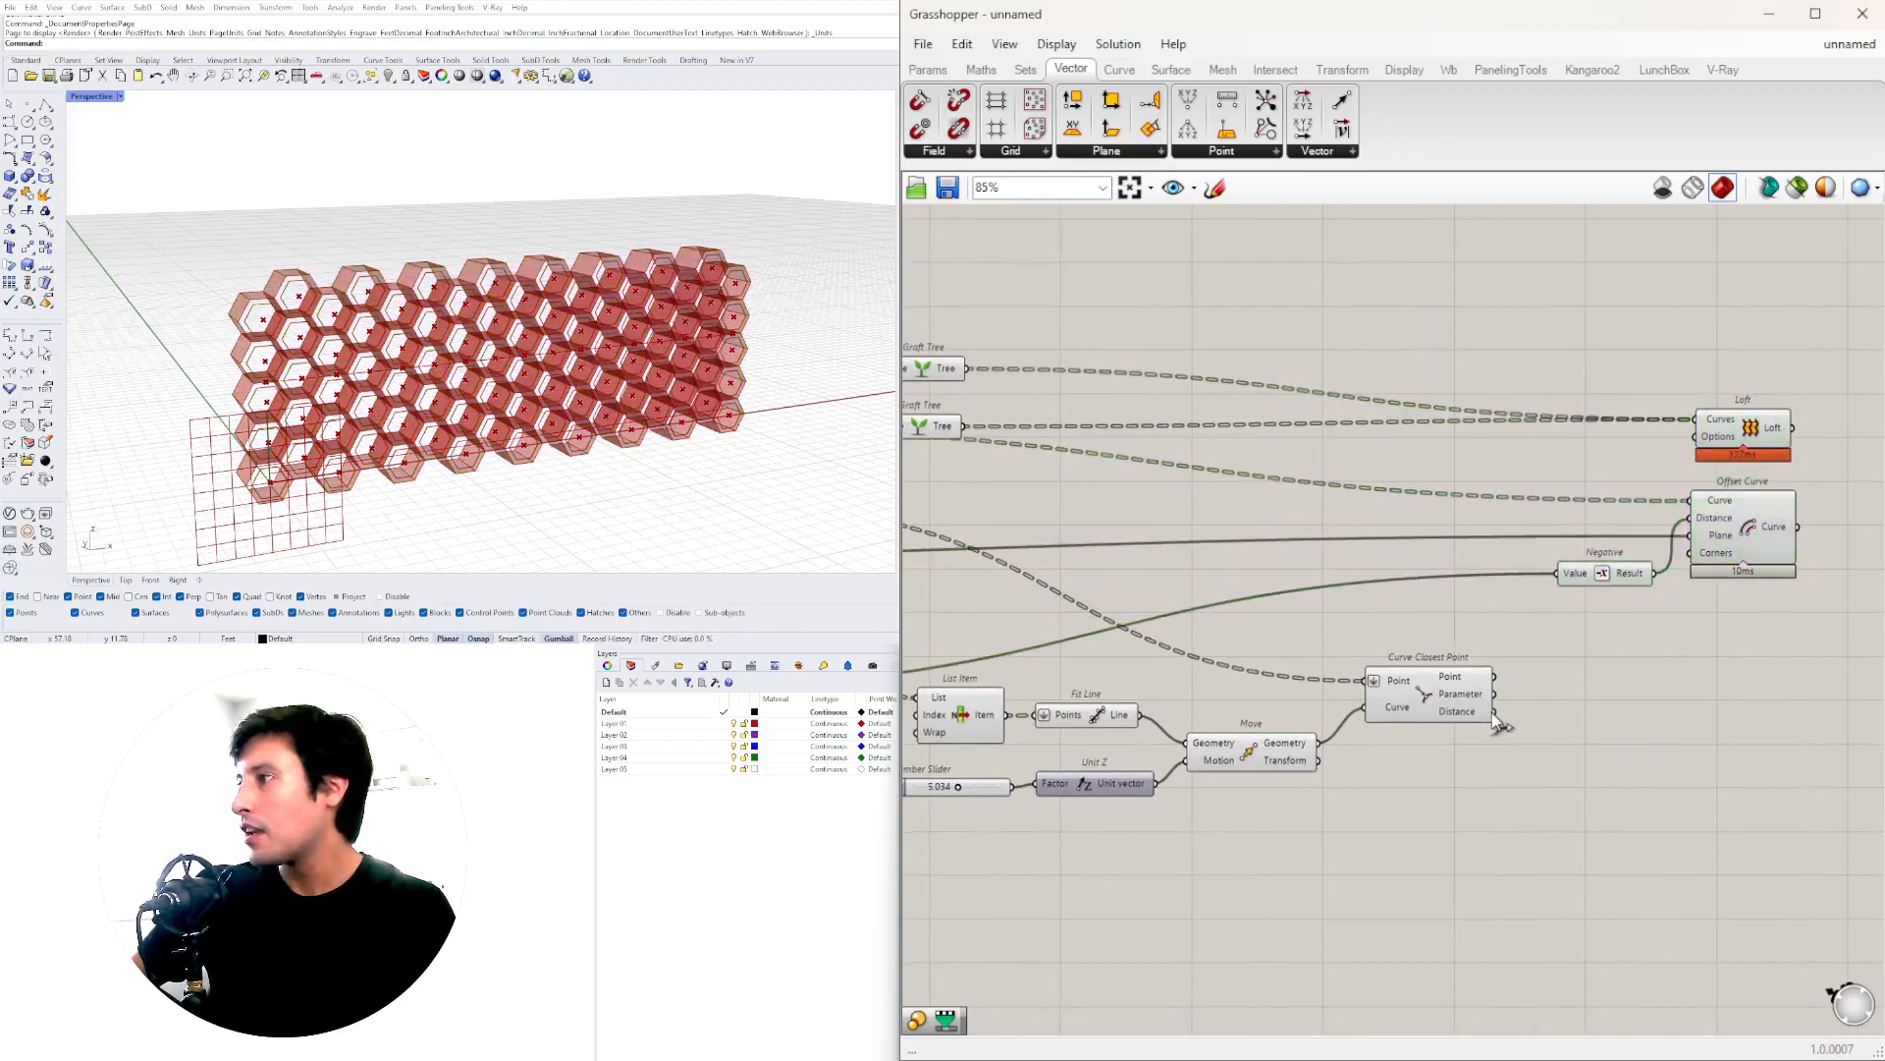
# - Replace the slider feeding Negative with Curve Closest Point's Distance output, then disconnect that wire from Negative's Value input
pyautogui.moveTo(1535, 644); pyautogui.dragTo(1558, 573)
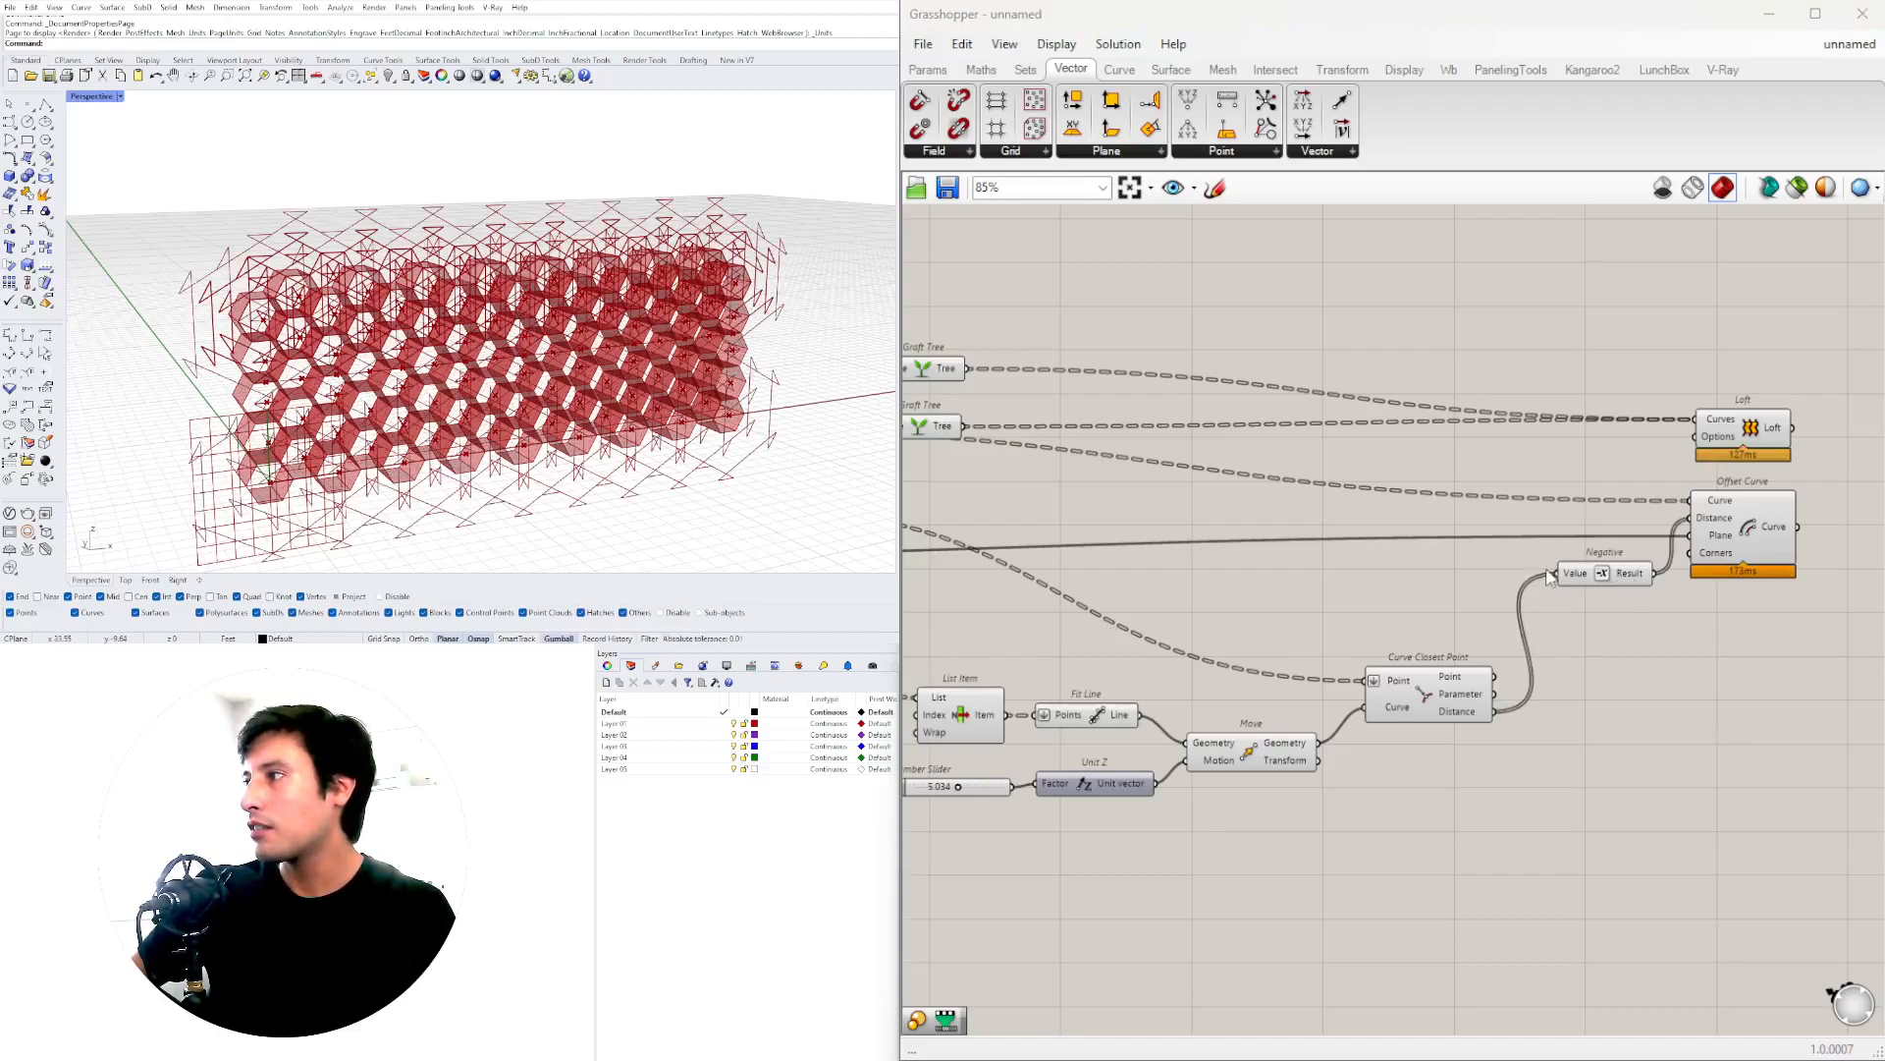
pyautogui.keyDown('ctrl'); pyautogui.moveTo(1556, 574); pyautogui.dragTo(1494, 714); pyautogui.keyUp('ctrl')
pyautogui.scroll(4, 1478, 714)
pyautogui.moveTo(1466, 718)
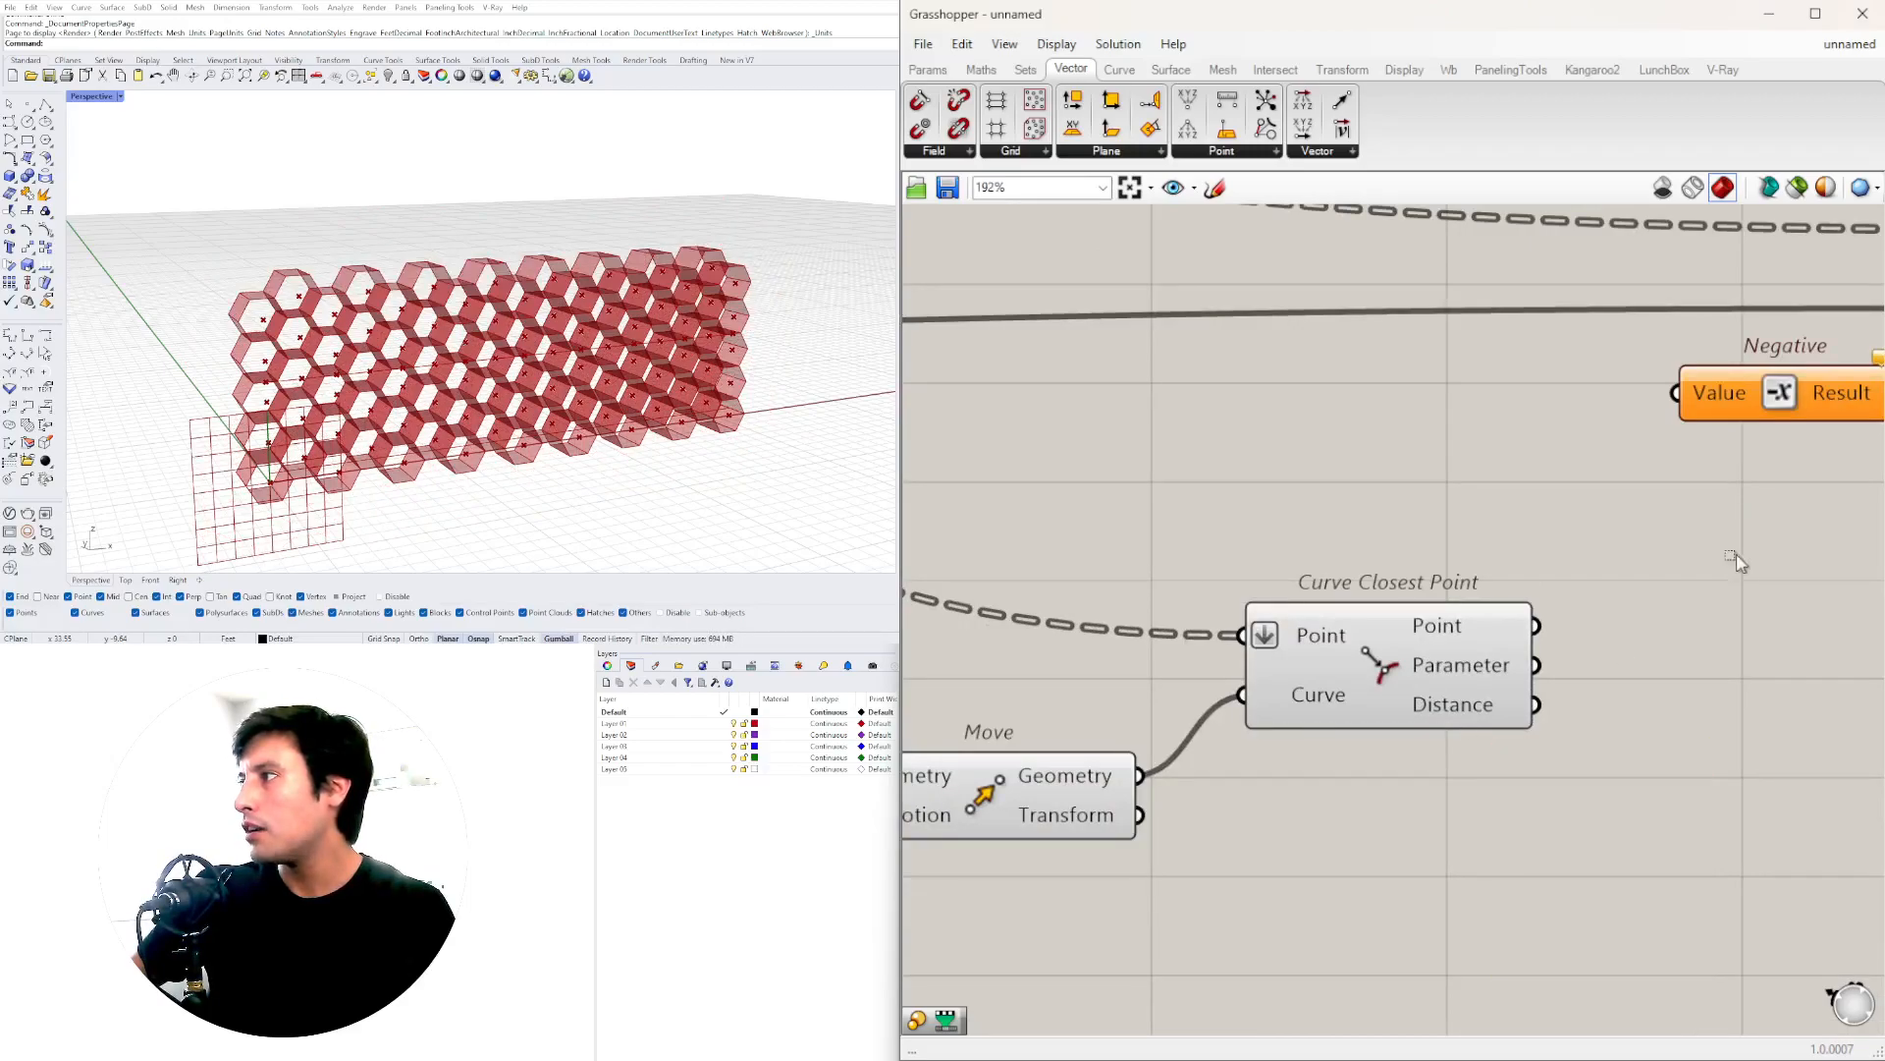
pyautogui.scroll(-5, 1753, 565)
pyautogui.moveTo(1805, 591); pyautogui.dragTo(1356, 691, button='right')
pyautogui.scroll(3, 1367, 582)
pyautogui.scroll(-2, 1184, 688)
pyautogui.moveTo(1183, 688); pyautogui.dragTo(1462, 571, button='right')
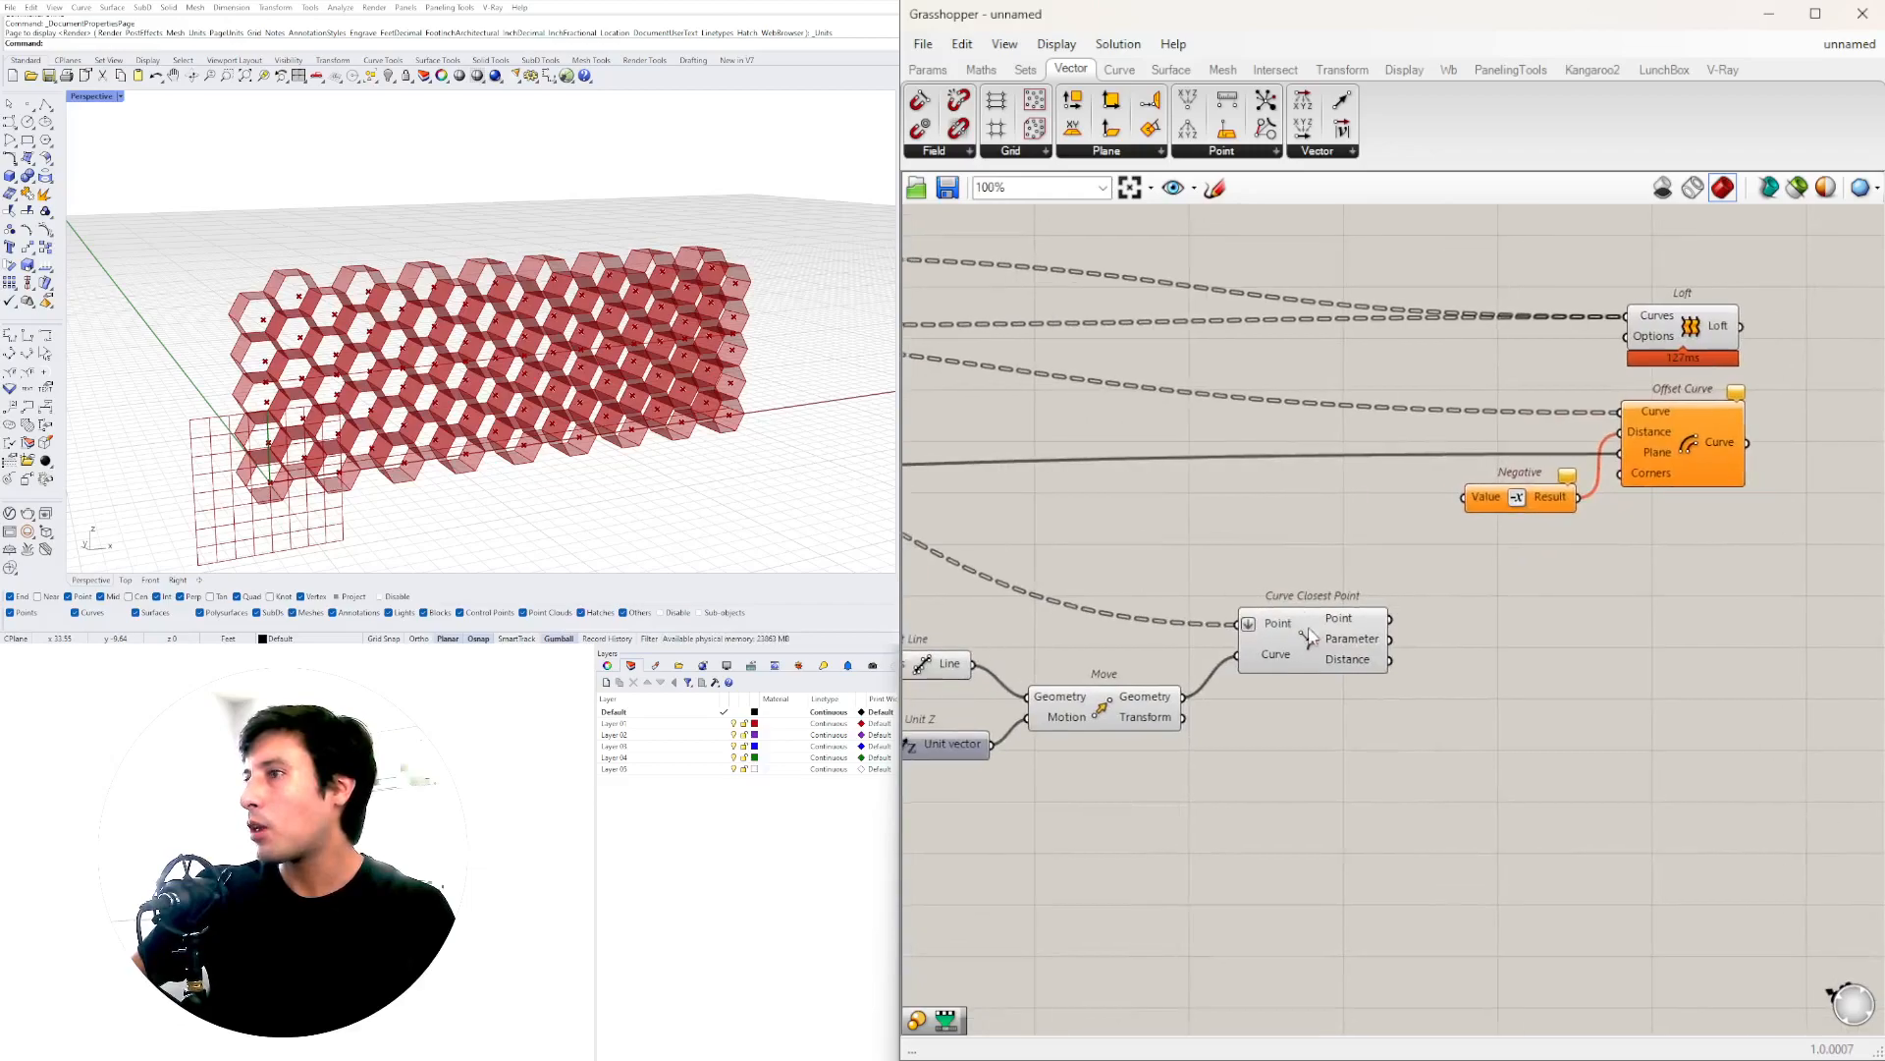
# - Add a Construct Domain component below and beyond Curve Closest Point
pyautogui.scroll(3, 1473, 584)
pyautogui.click(1202, 680)
pyautogui.doubleClick(1435, 713)
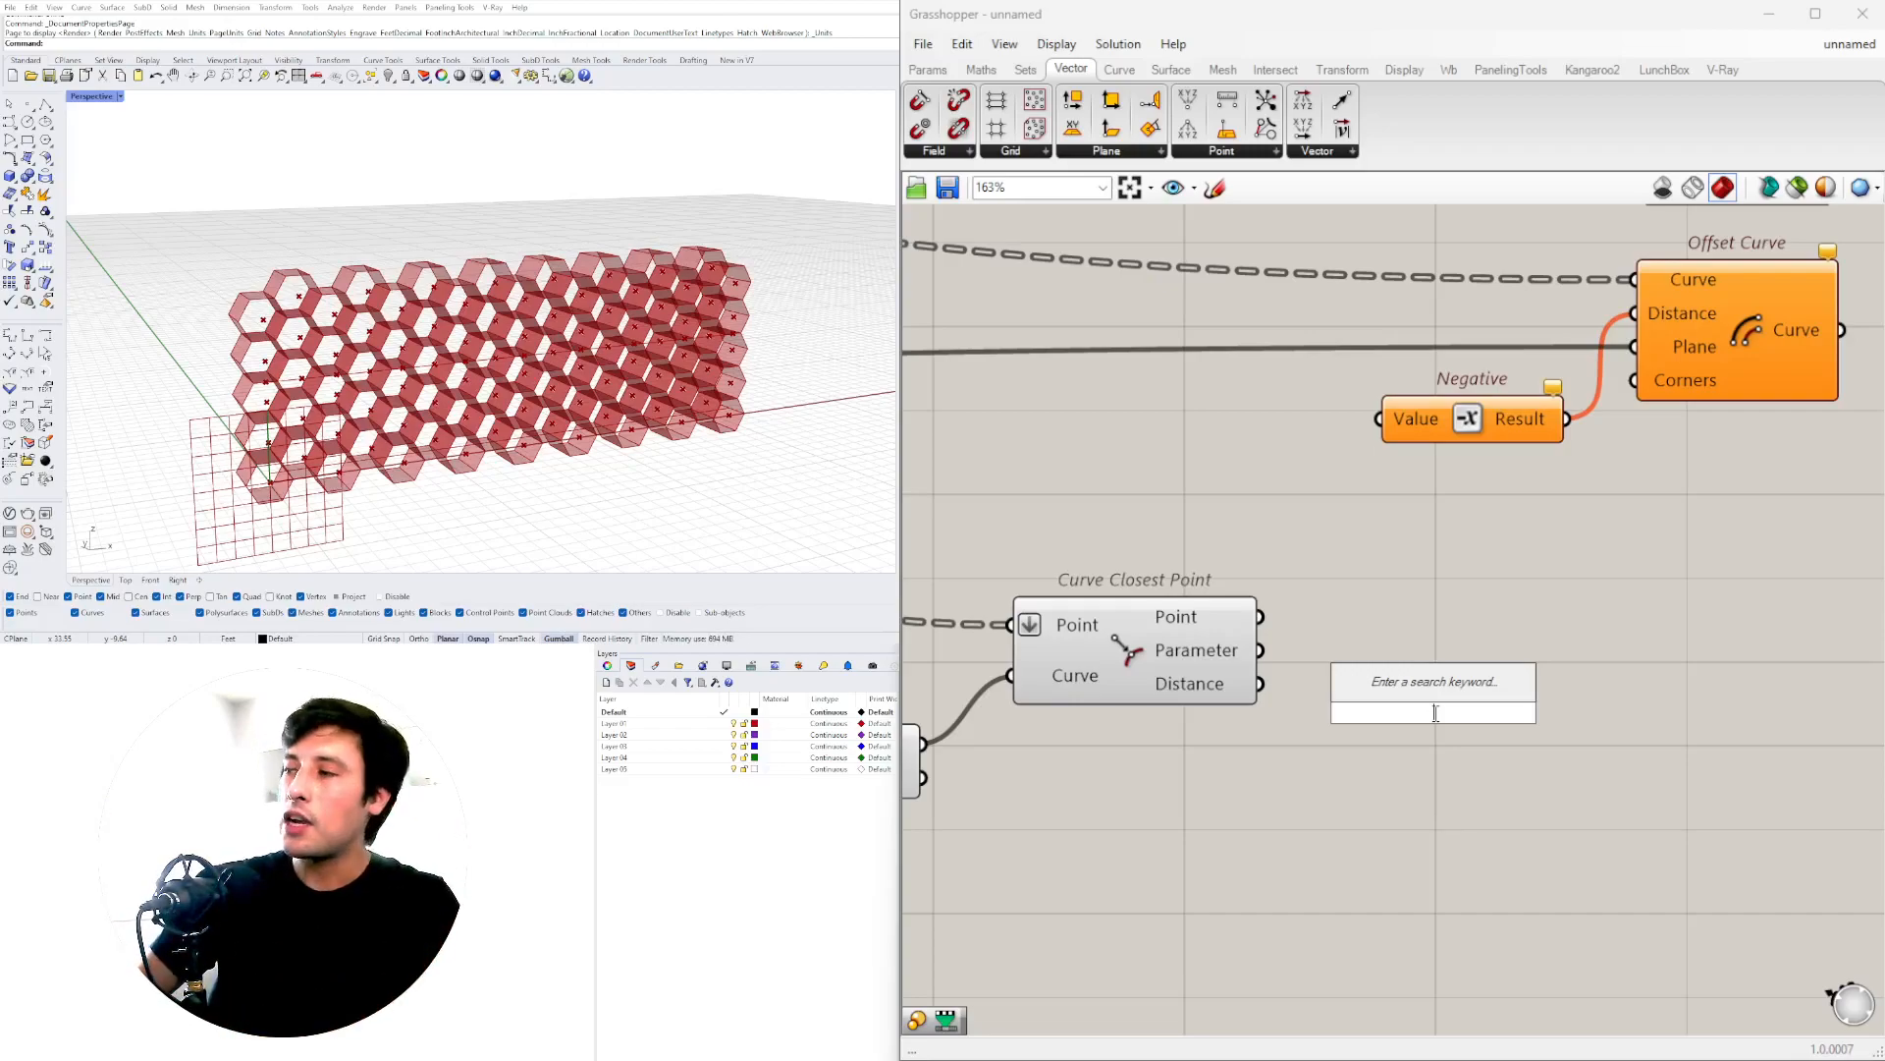
pyautogui.write('CONSTRUC')
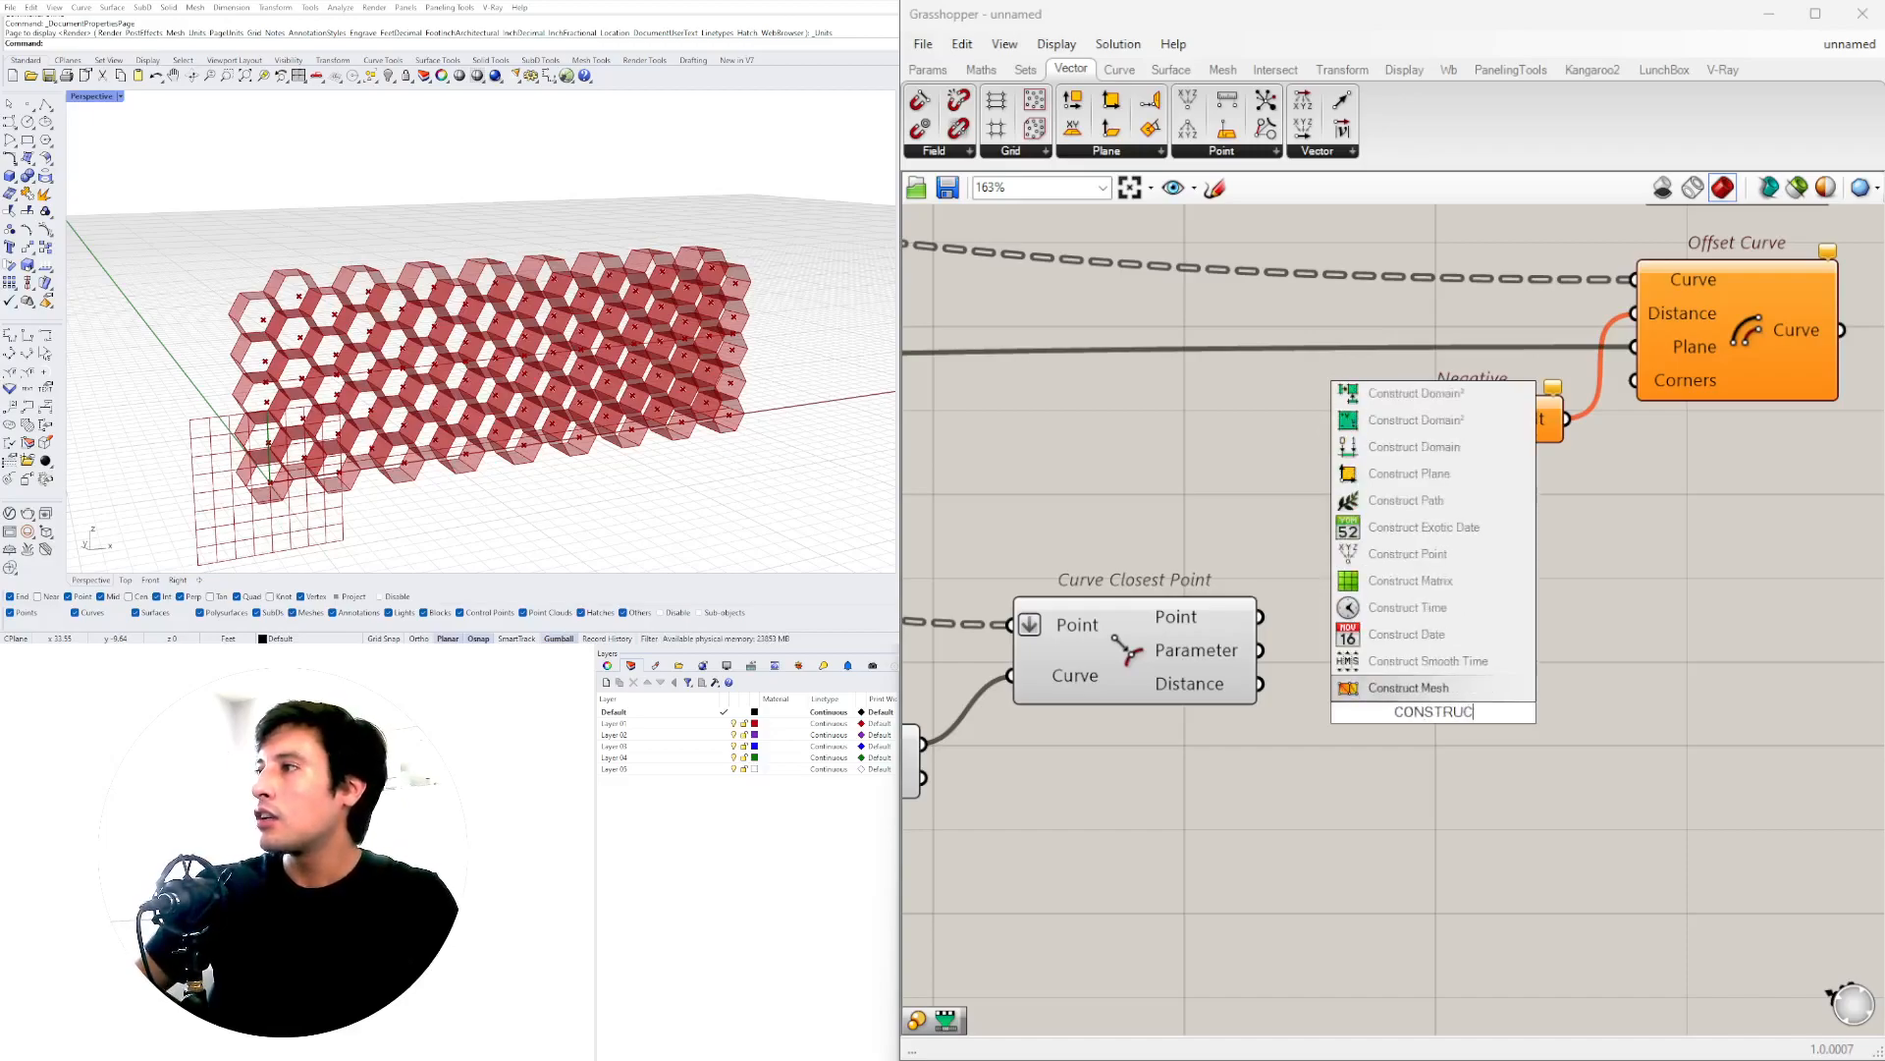
pyautogui.click(1457, 448)
pyautogui.moveTo(1468, 736); pyautogui.dragTo(1456, 1002)
pyautogui.moveTo(1638, 926); pyautogui.dragTo(1475, 646, button='right')
# - Add a Remap Numbers component and place it beyond Construct Domain, slightly above it
pyautogui.scroll(-2, 1608, 686)
pyautogui.doubleClick(1608, 678)
pyautogui.write('RE')
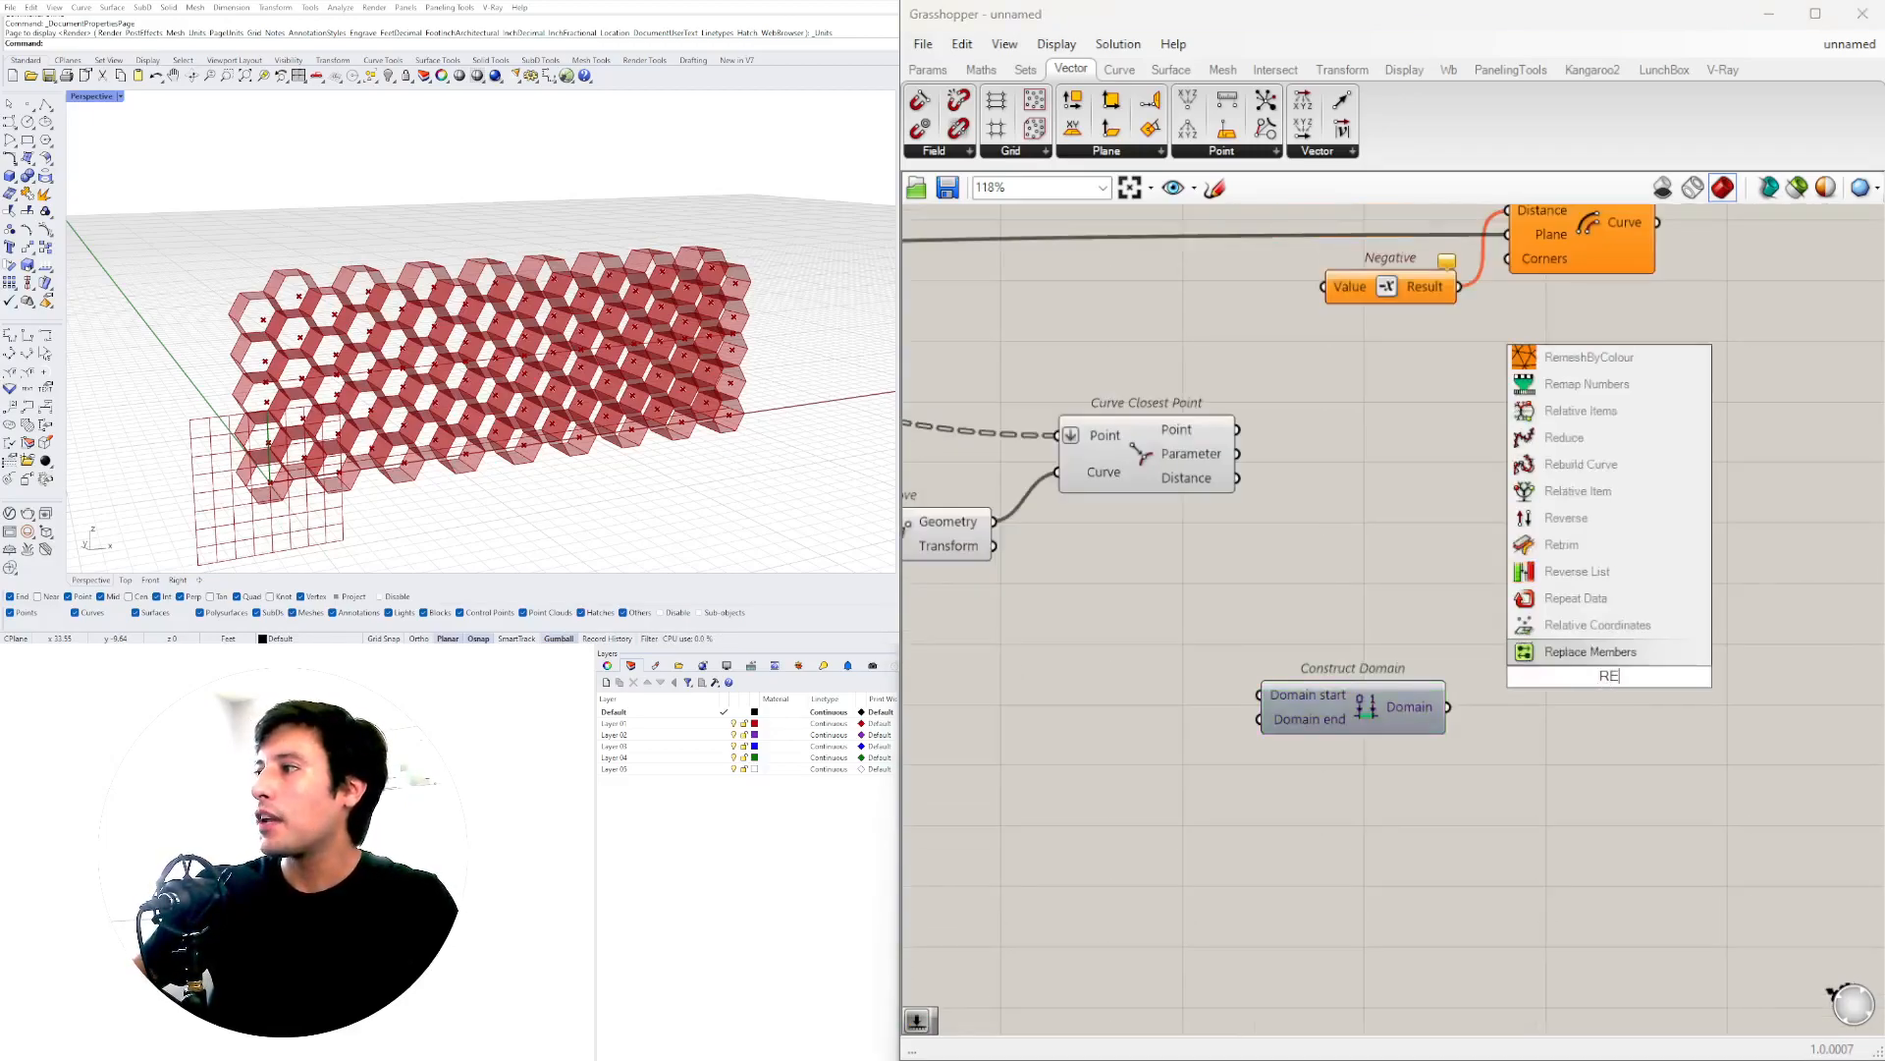
pyautogui.press('Escape')
pyautogui.doubleClick(1533, 611)
pyautogui.write('REMAP')
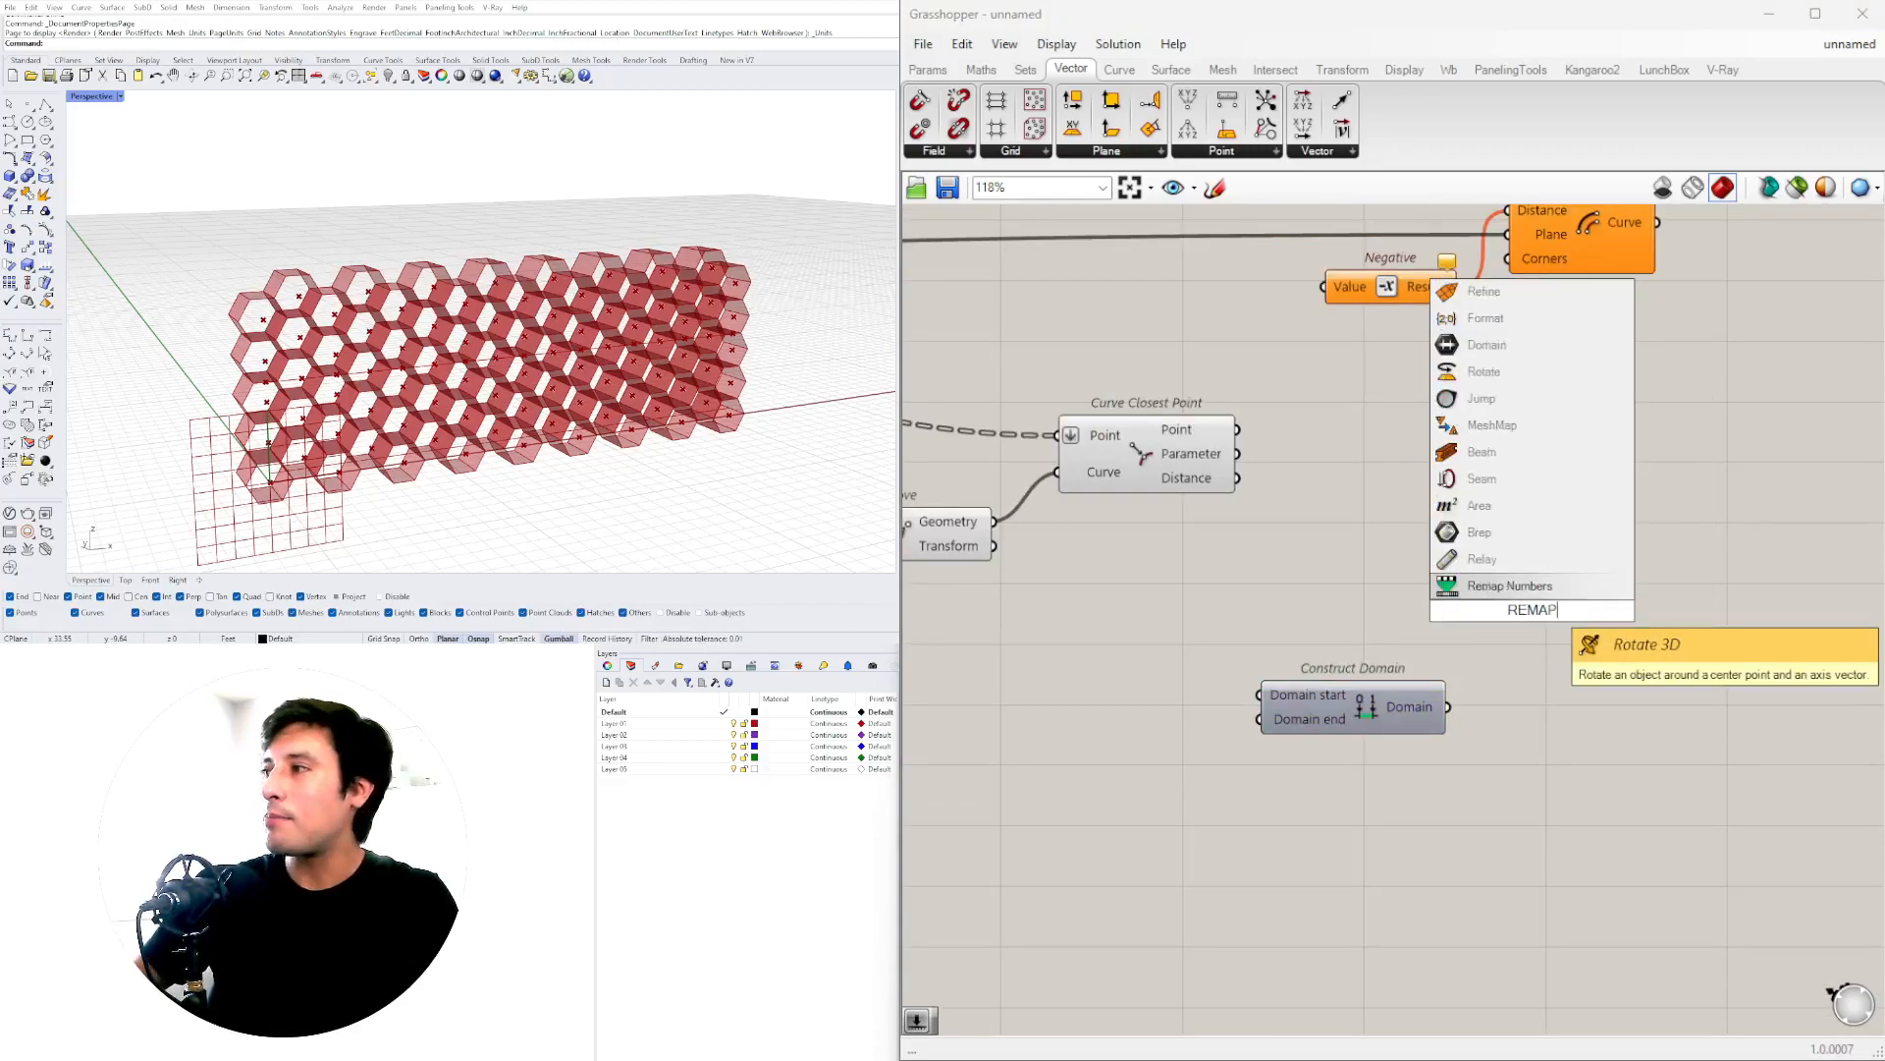
pyautogui.click(1502, 586)
pyautogui.moveTo(1542, 606); pyautogui.dragTo(1616, 616)
pyautogui.click(1551, 762)
# - Add a Bounds component just above Construct Domain and tidy the spacing of Bounds, Construct Domain and Remap Numbers
pyautogui.doubleClick(1338, 599)
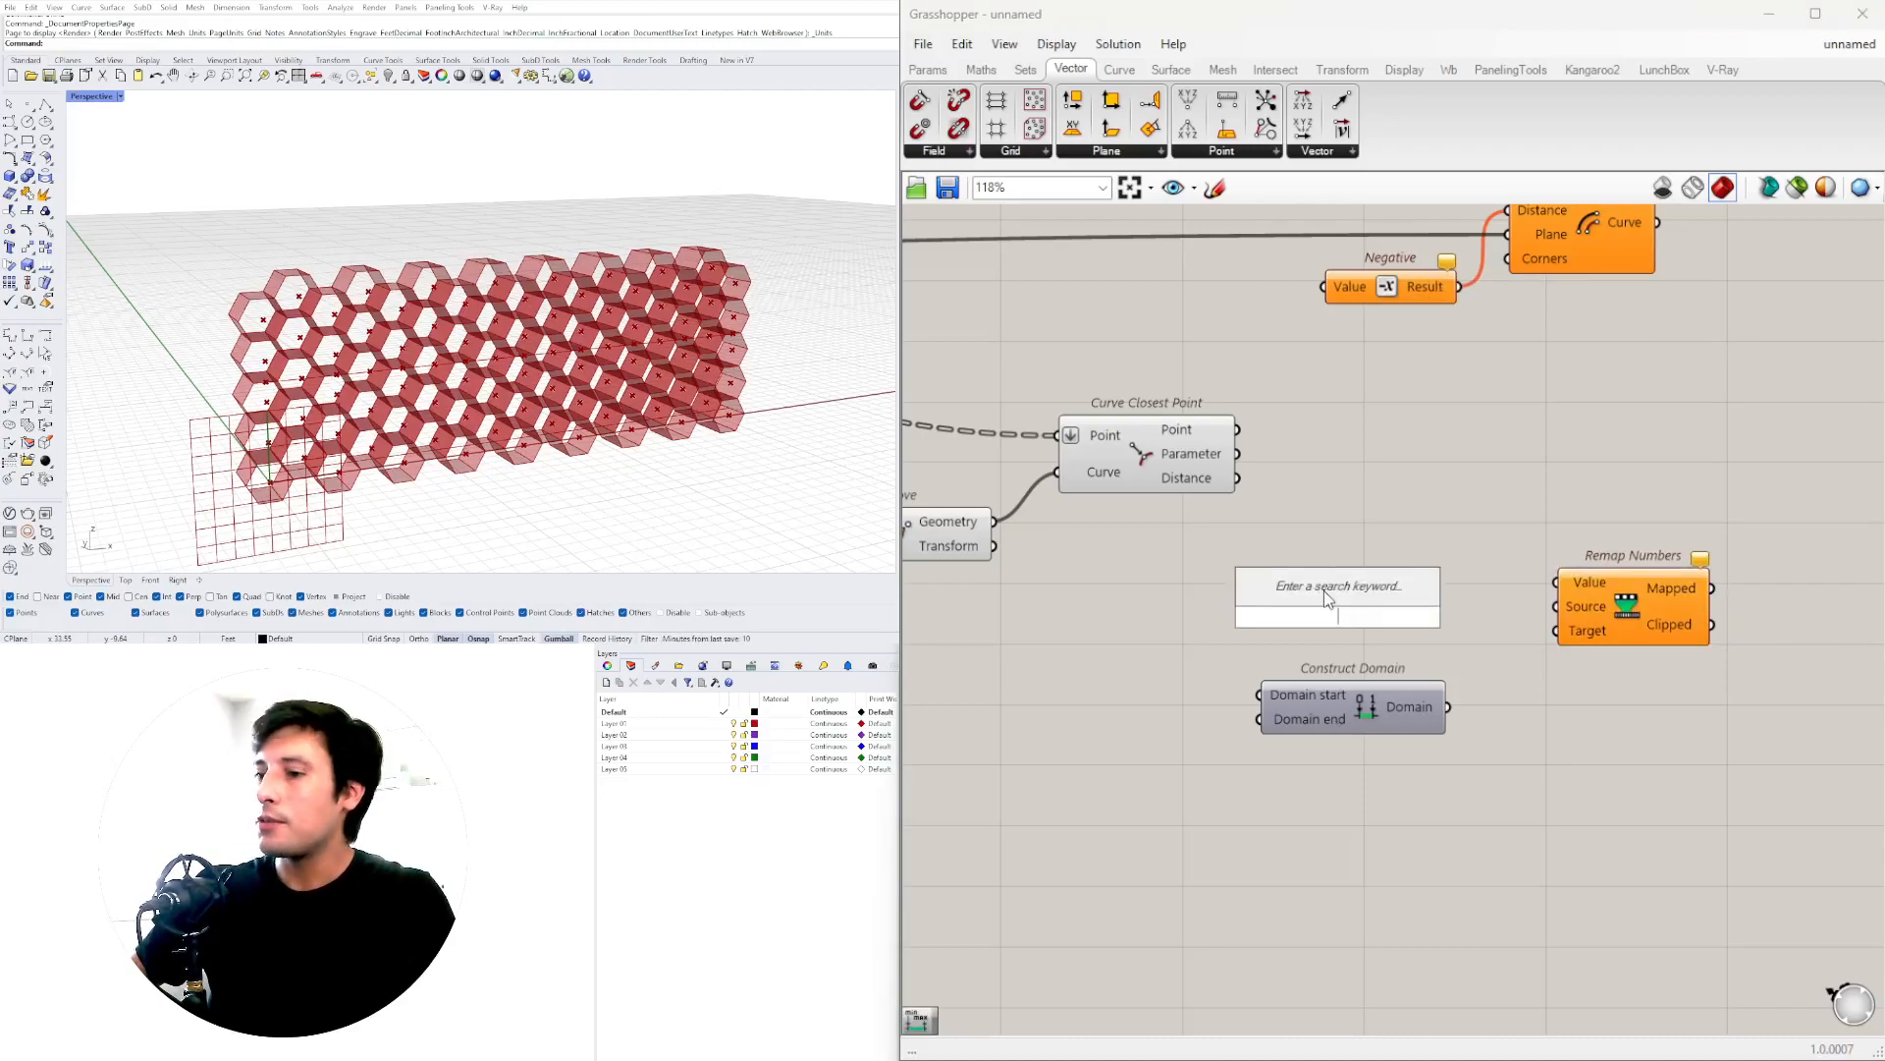
pyautogui.write('BOUNDS')
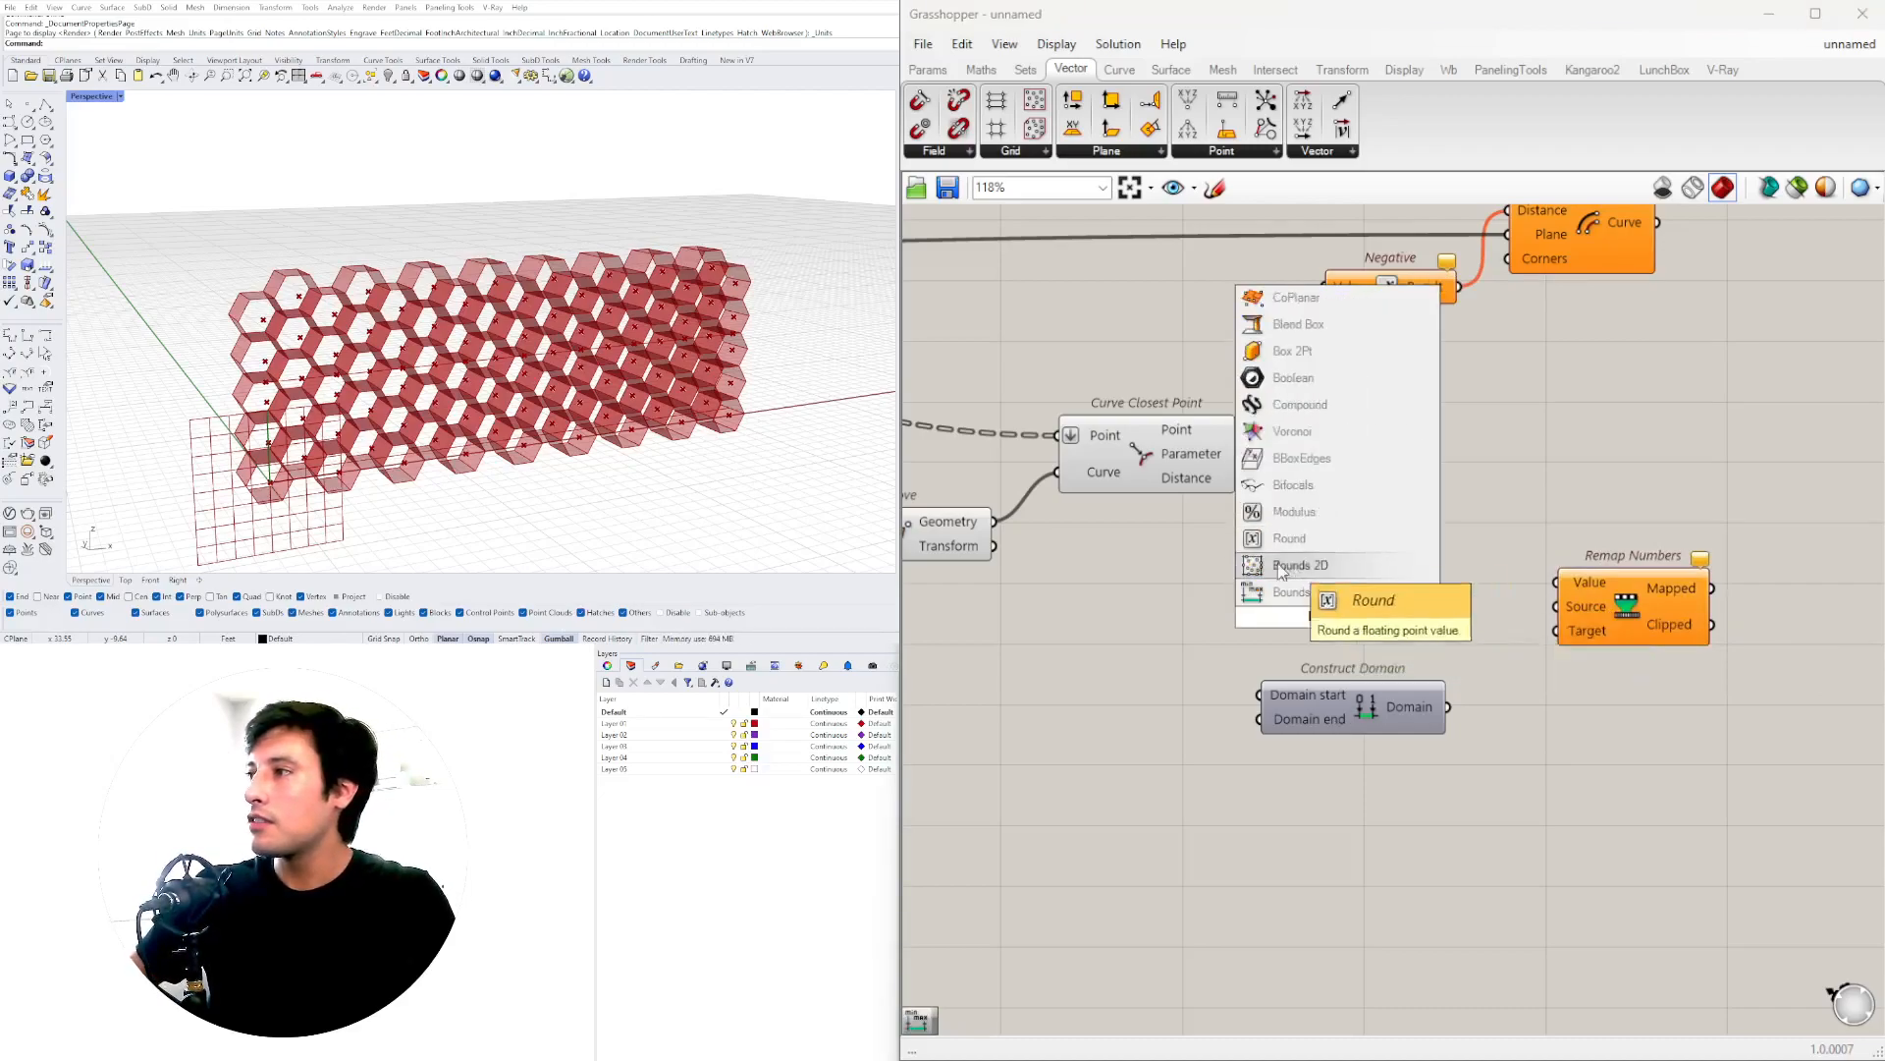
pyautogui.click(1281, 593)
pyautogui.moveTo(1340, 623); pyautogui.dragTo(1361, 603)
pyautogui.click(1407, 662)
pyautogui.moveTo(1344, 712); pyautogui.dragTo(1349, 676)
pyautogui.moveTo(1862, 781); pyautogui.dragTo(1342, 538)
pyautogui.click(1334, 530)
pyautogui.moveTo(1570, 589); pyautogui.dragTo(1579, 548)
pyautogui.click(1457, 496)
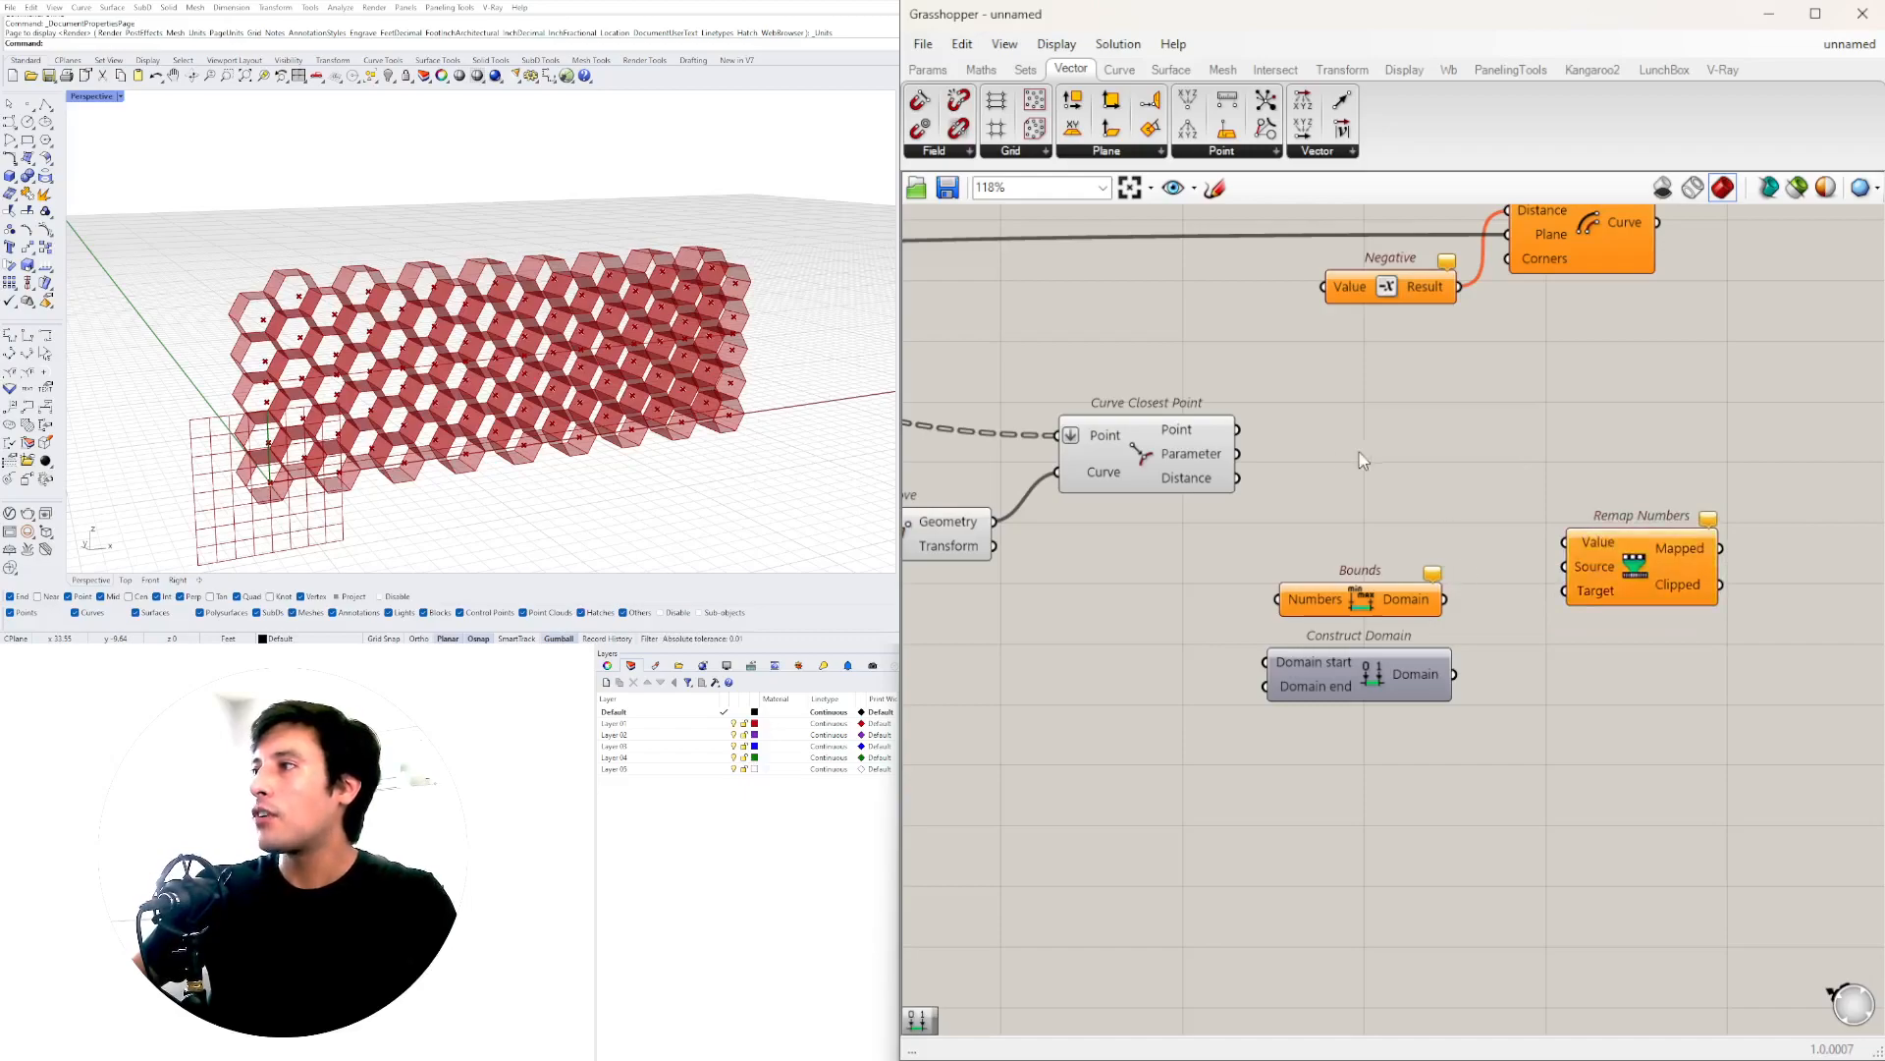
# - Feed Curve Closest Point's Distance into Remap Numbers' Value and Bounds' Numbers, and connect Bounds' Domain to Remap Numbers' Source
pyautogui.moveTo(1239, 479); pyautogui.dragTo(1646, 481)
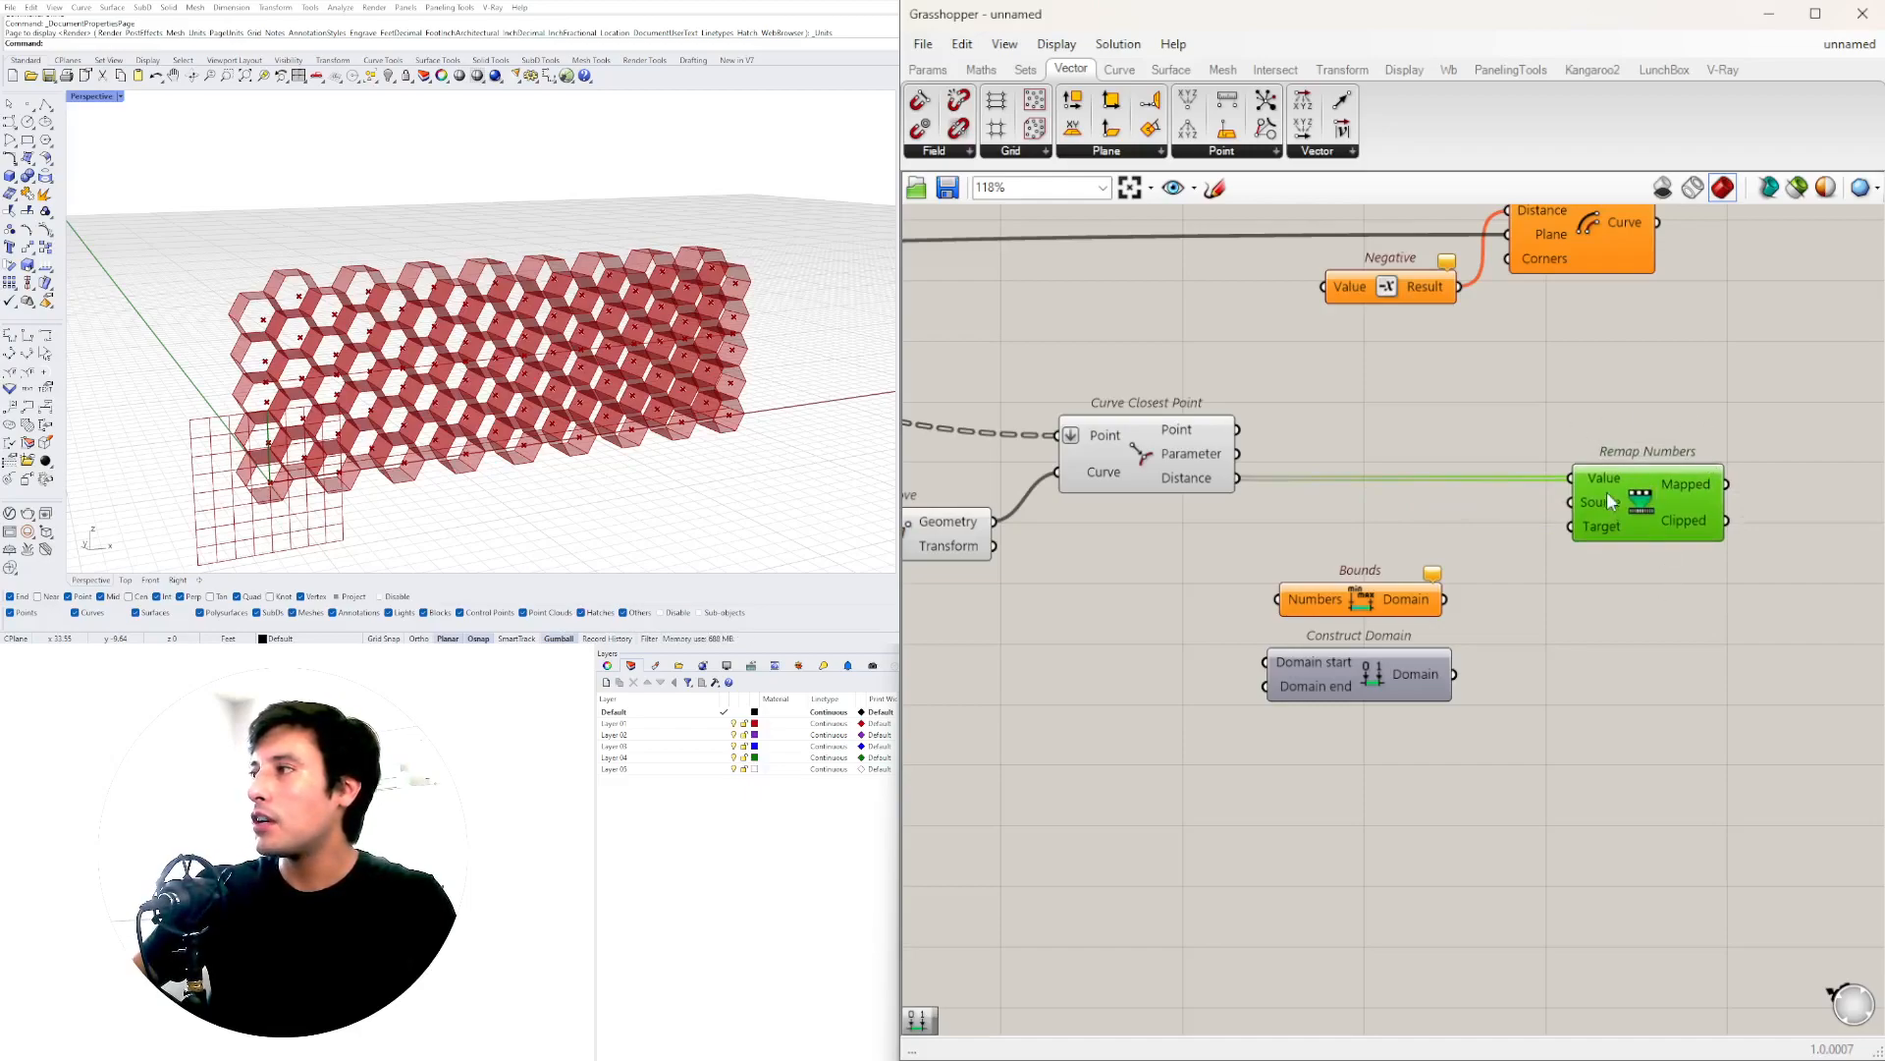
pyautogui.moveTo(1353, 595); pyautogui.dragTo(1347, 533)
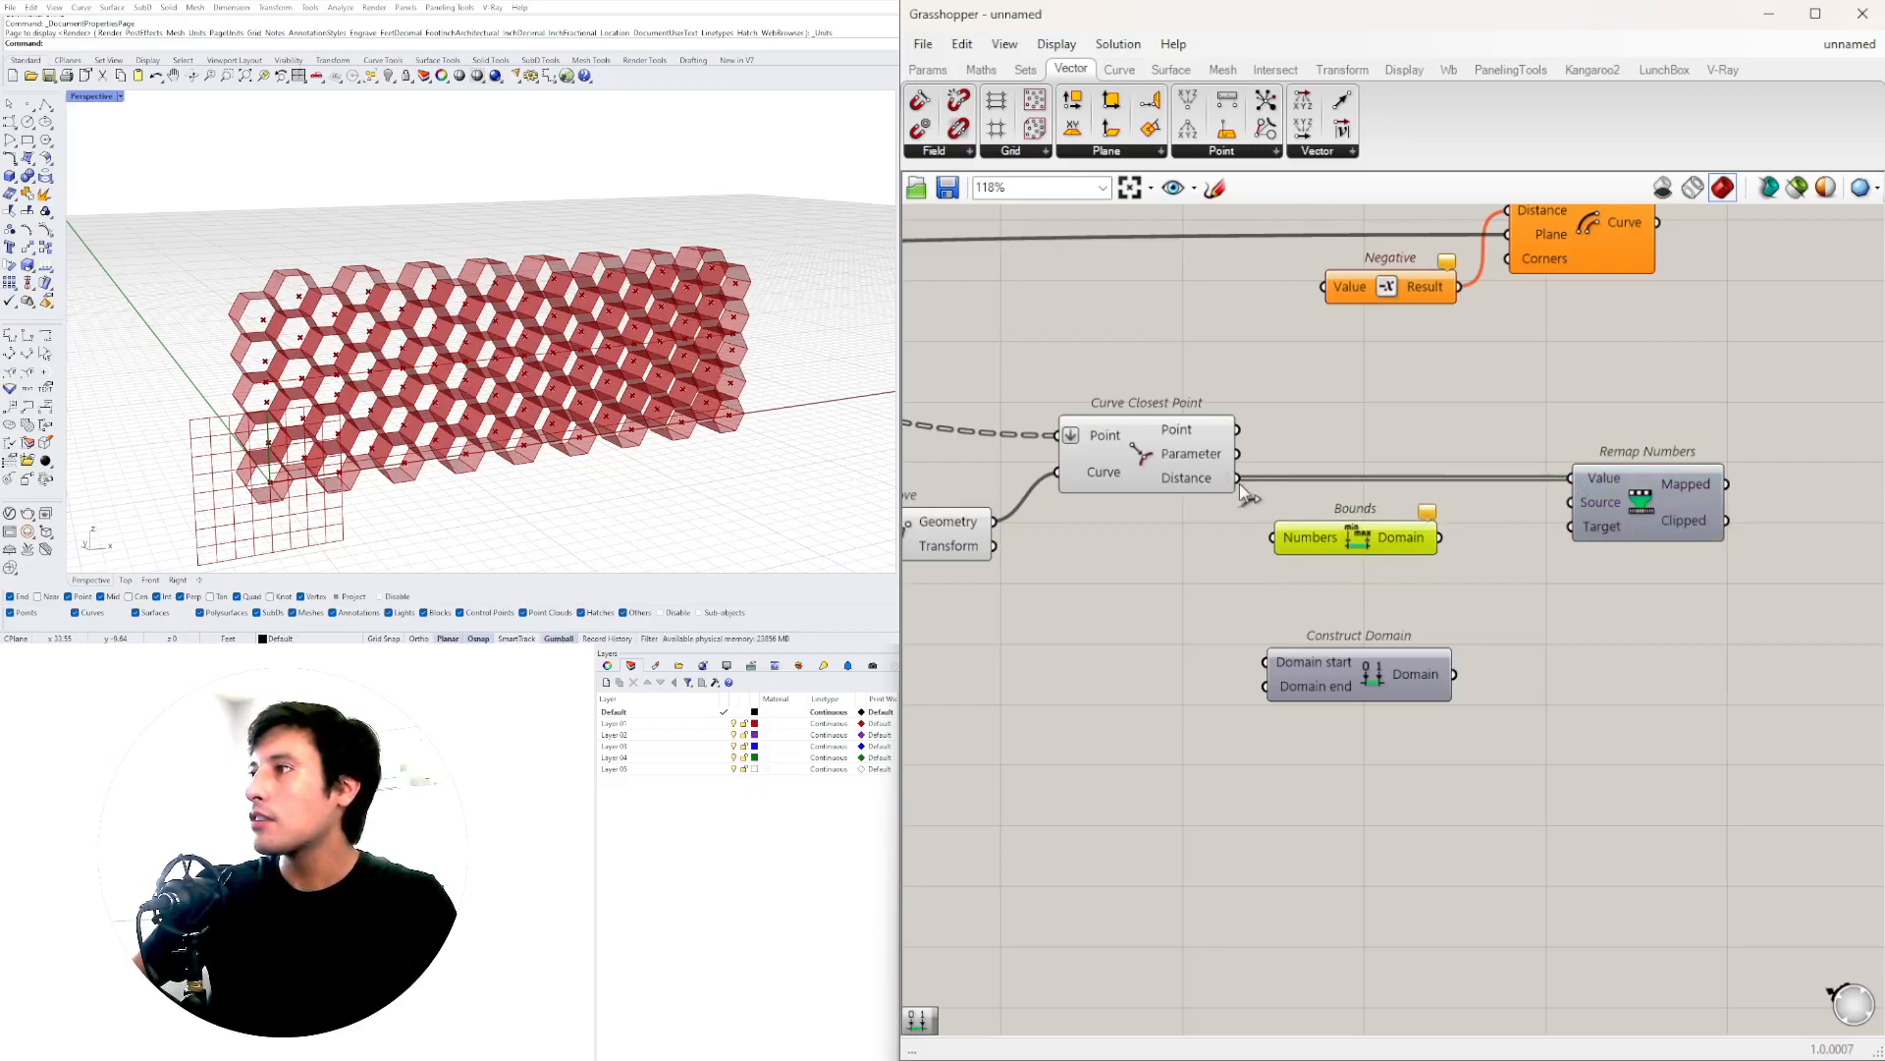
pyautogui.moveTo(1238, 479); pyautogui.dragTo(1277, 538)
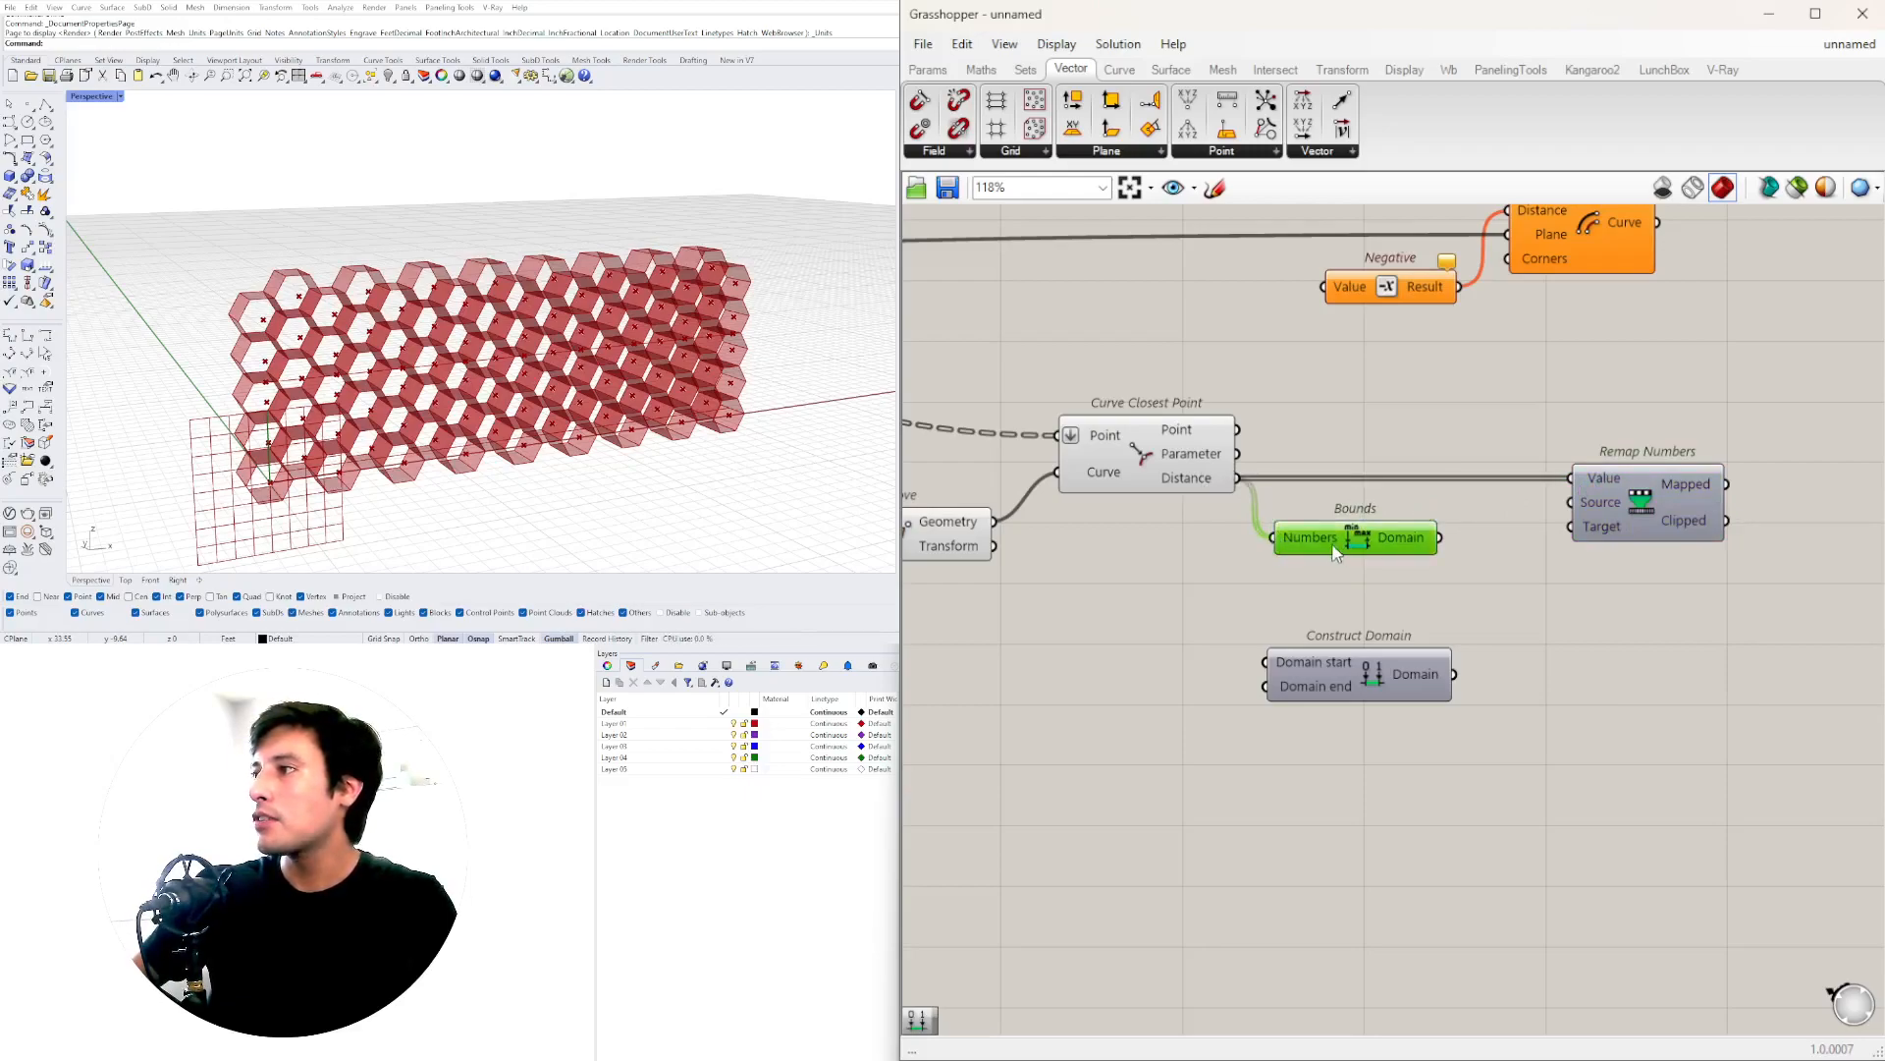
pyautogui.moveTo(1422, 550)
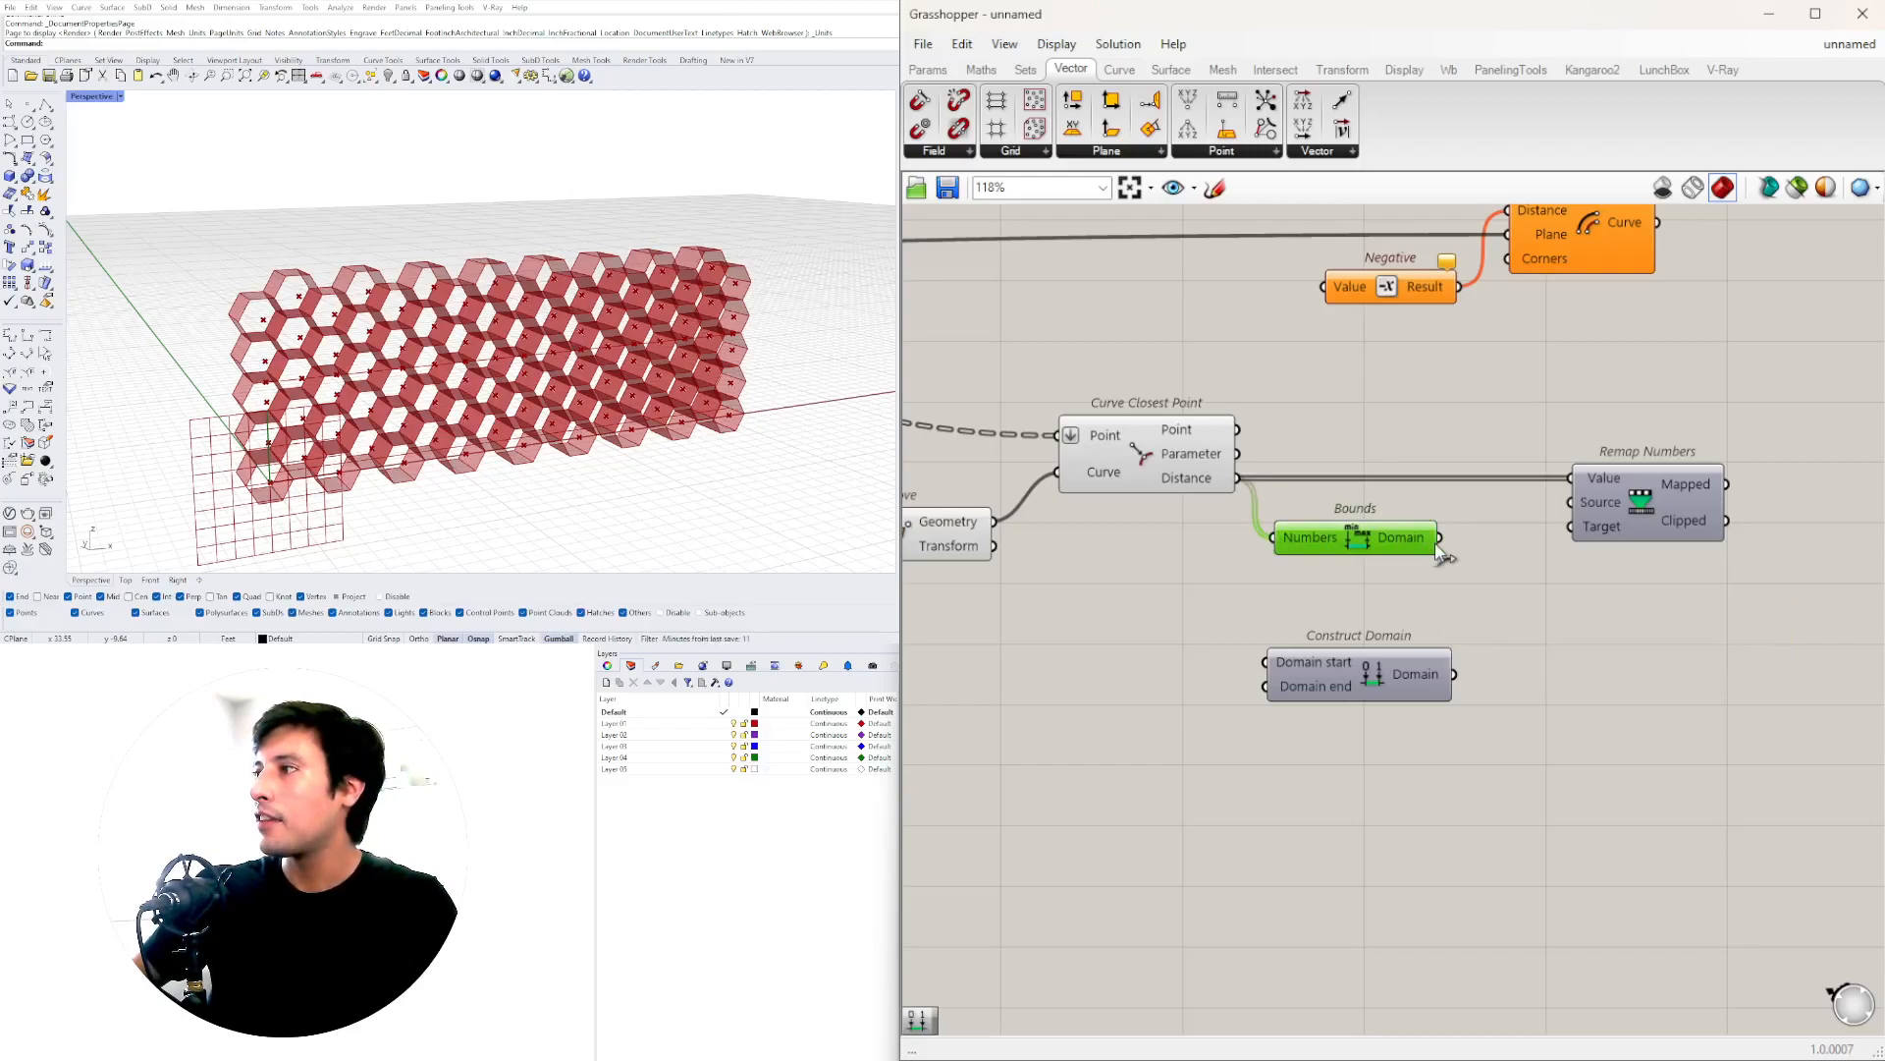
pyautogui.moveTo(1439, 537); pyautogui.dragTo(1574, 504)
# - Move Construct Domain up beneath Bounds and place two stacked number sliders of 1.500 before its inputs
pyautogui.moveTo(1414, 674); pyautogui.dragTo(1406, 619)
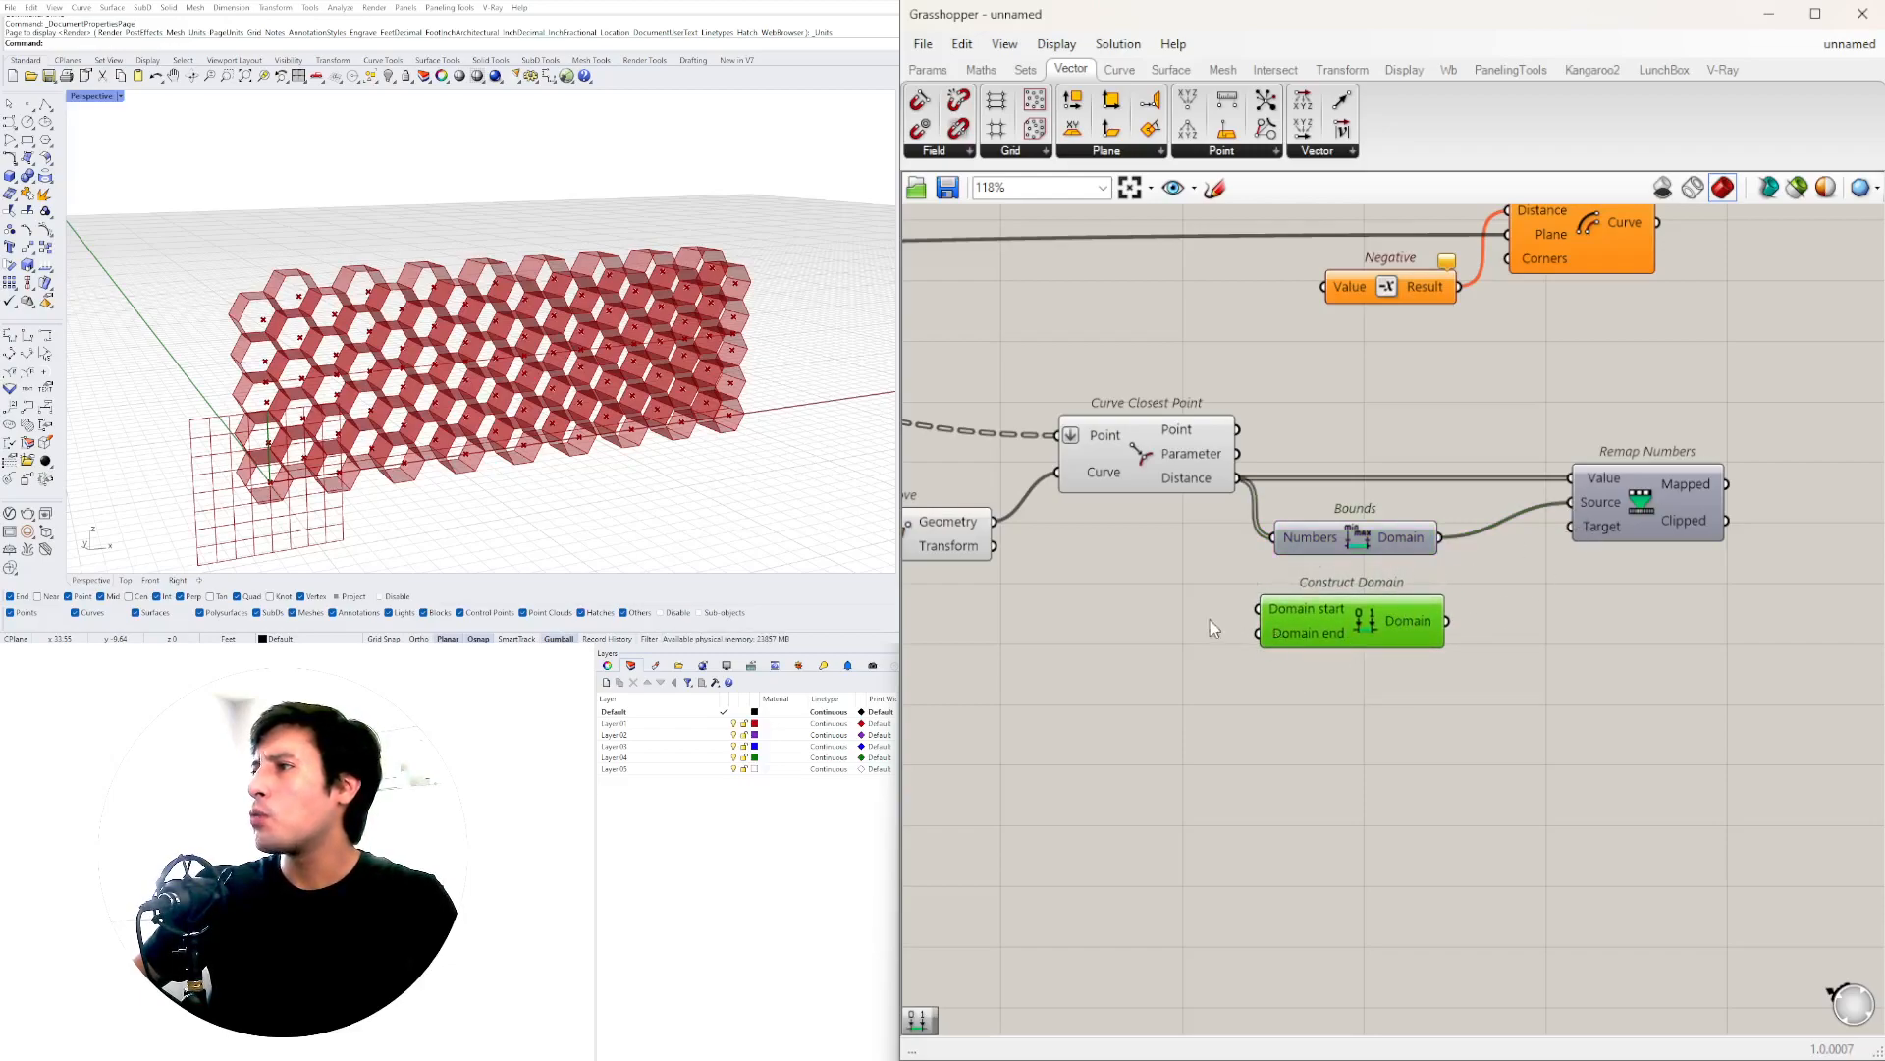
pyautogui.doubleClick(1064, 607)
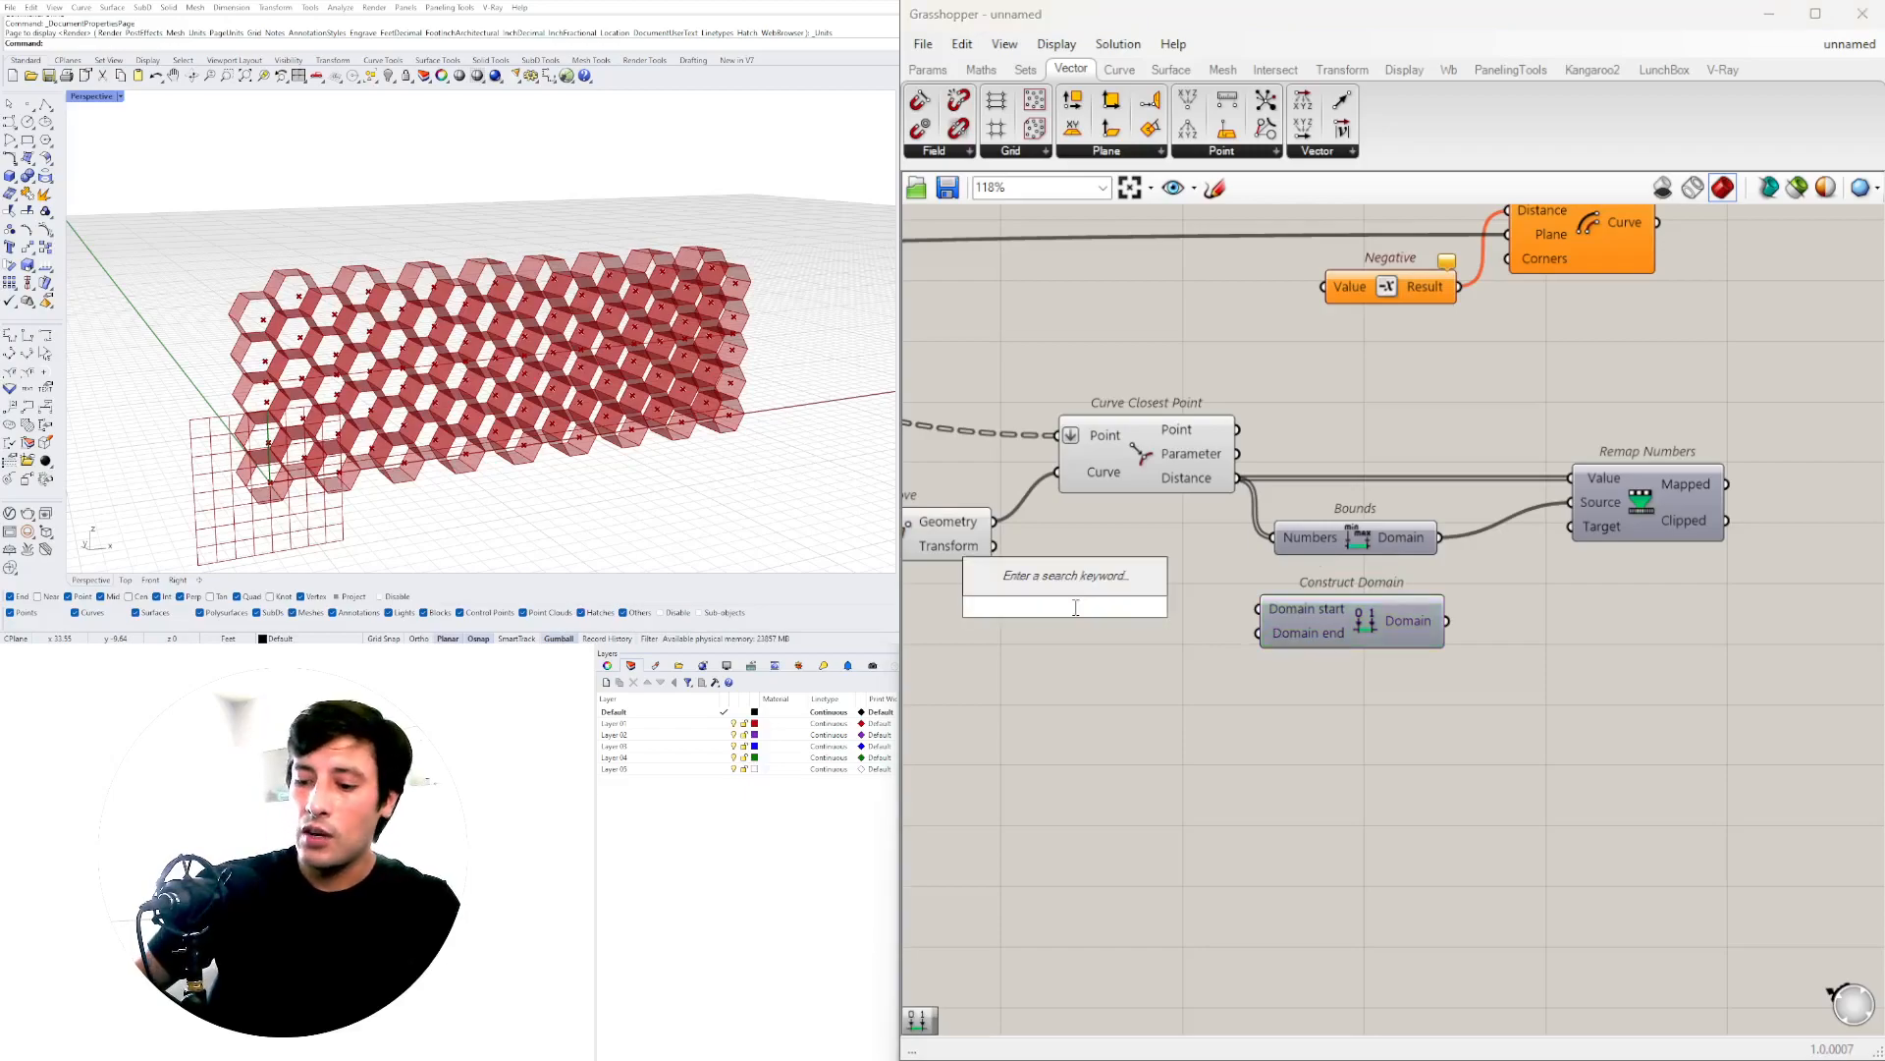
pyautogui.write('1.50')
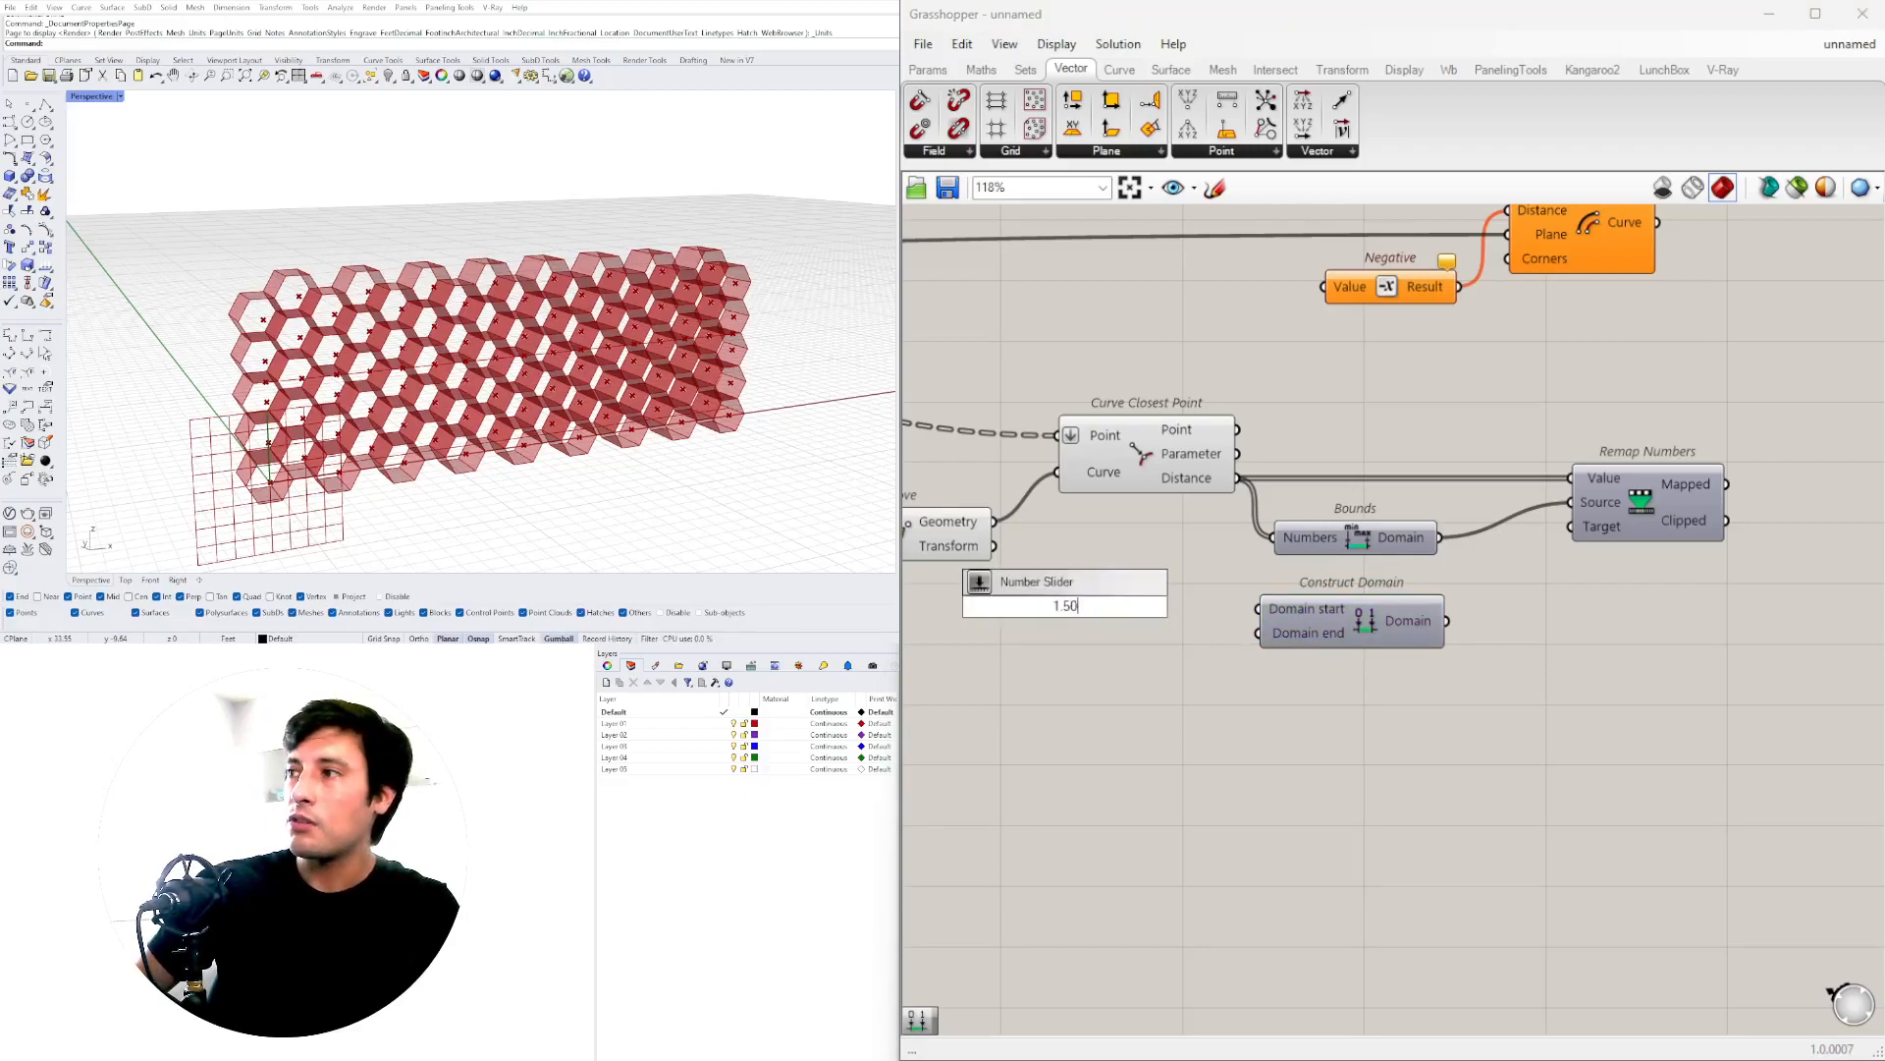
pyautogui.scroll(3, 1078, 611)
pyautogui.click(1080, 592)
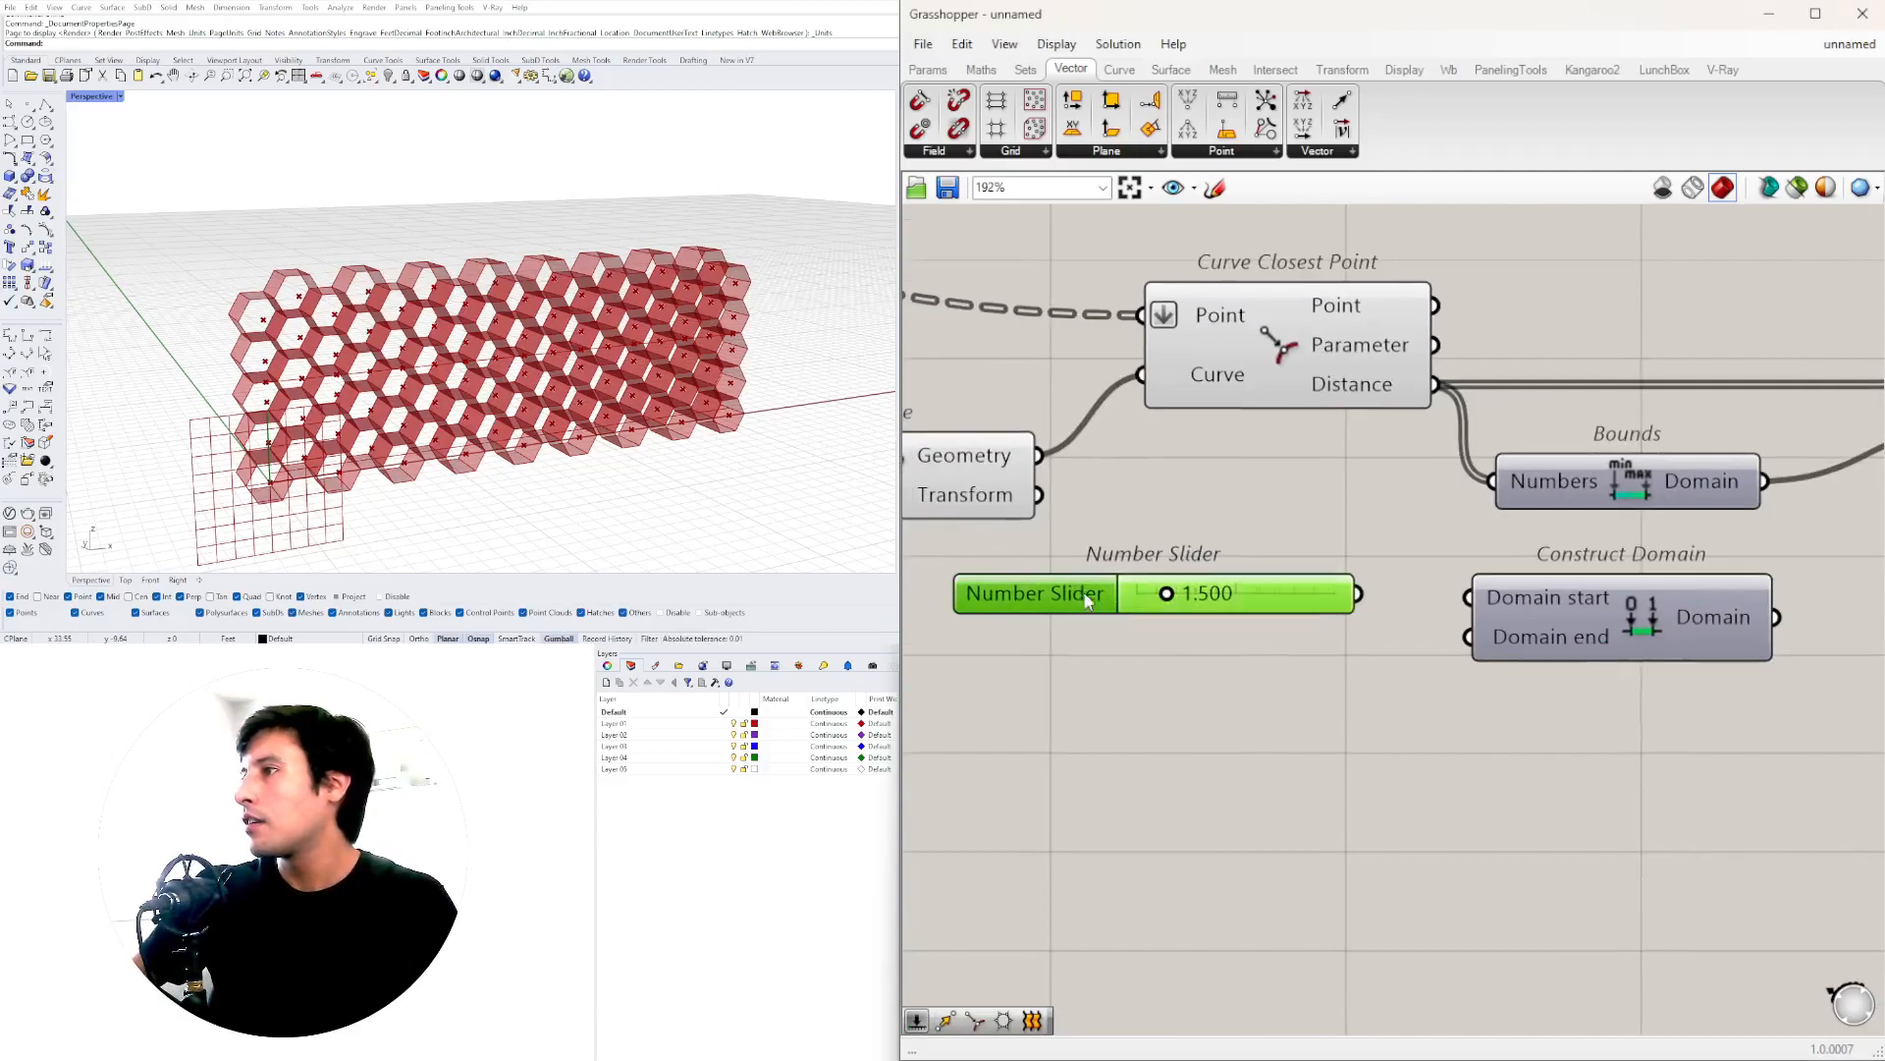
pyautogui.keyDown('alt'); pyautogui.moveTo(1112, 601); pyautogui.dragTo(1117, 656); pyautogui.keyUp('alt')
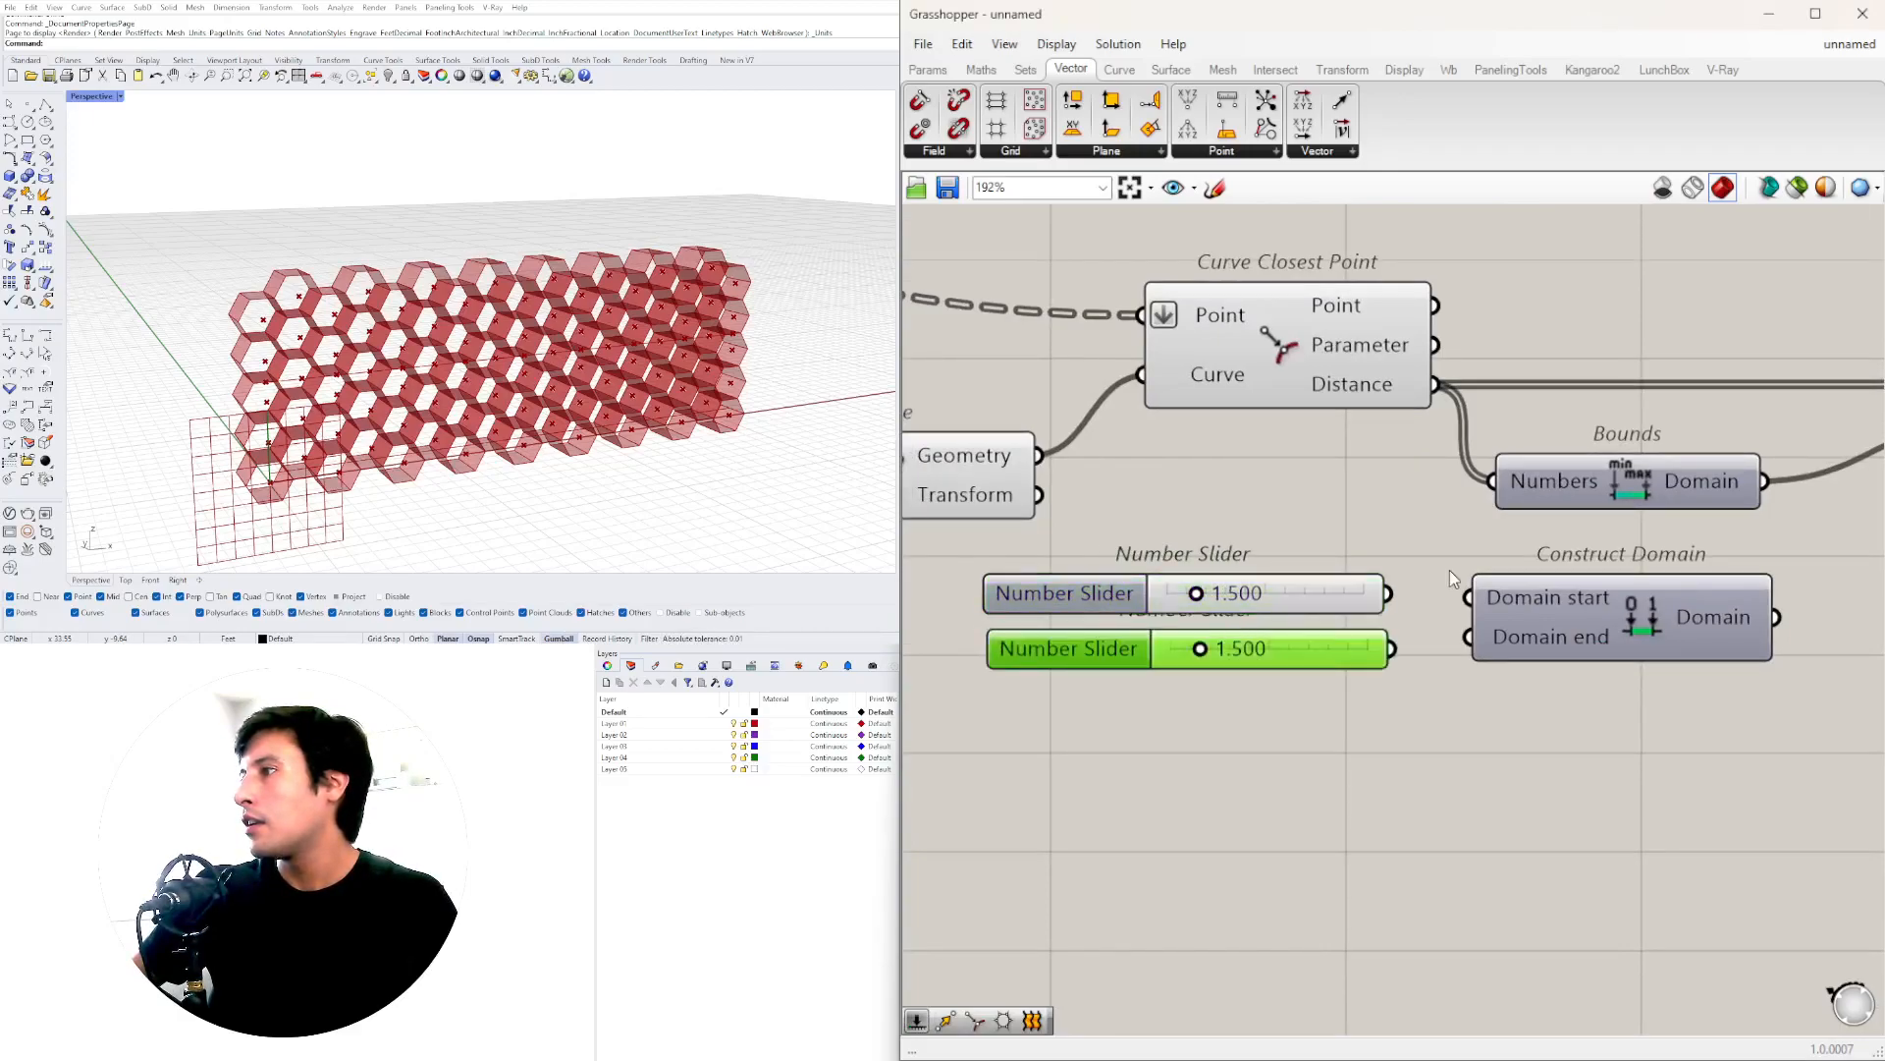
# - Connect the two sliders to Domain start and Domain end, and set the Domain start slider to 0.000
pyautogui.moveTo(1408, 603); pyautogui.dragTo(1468, 598)
pyautogui.moveTo(1394, 648); pyautogui.dragTo(1414, 642)
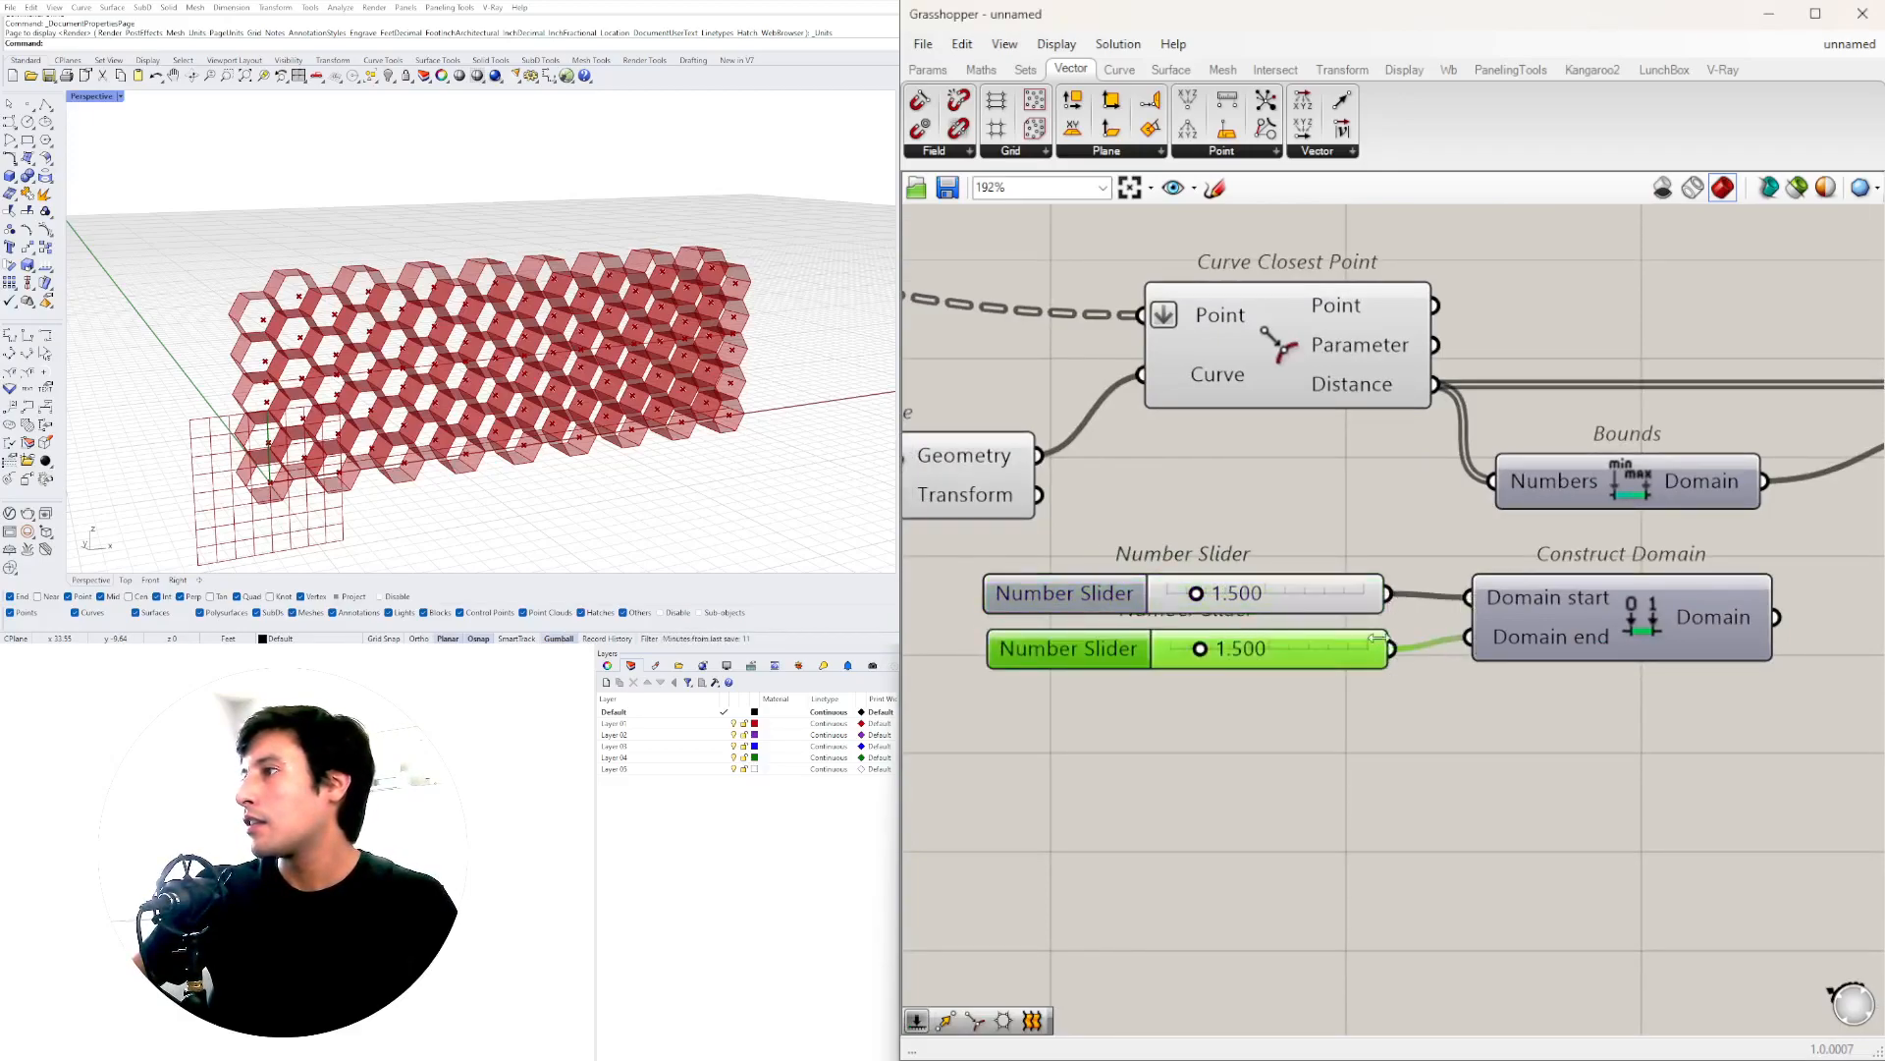
pyautogui.moveTo(1196, 602); pyautogui.dragTo(1159, 601)
pyautogui.scroll(-1, 1267, 660)
pyautogui.moveTo(1267, 660); pyautogui.dragTo(1248, 713, button='right')
pyautogui.scroll(-2, 1250, 712)
pyautogui.moveTo(1350, 570); pyautogui.dragTo(1196, 584, button='right')
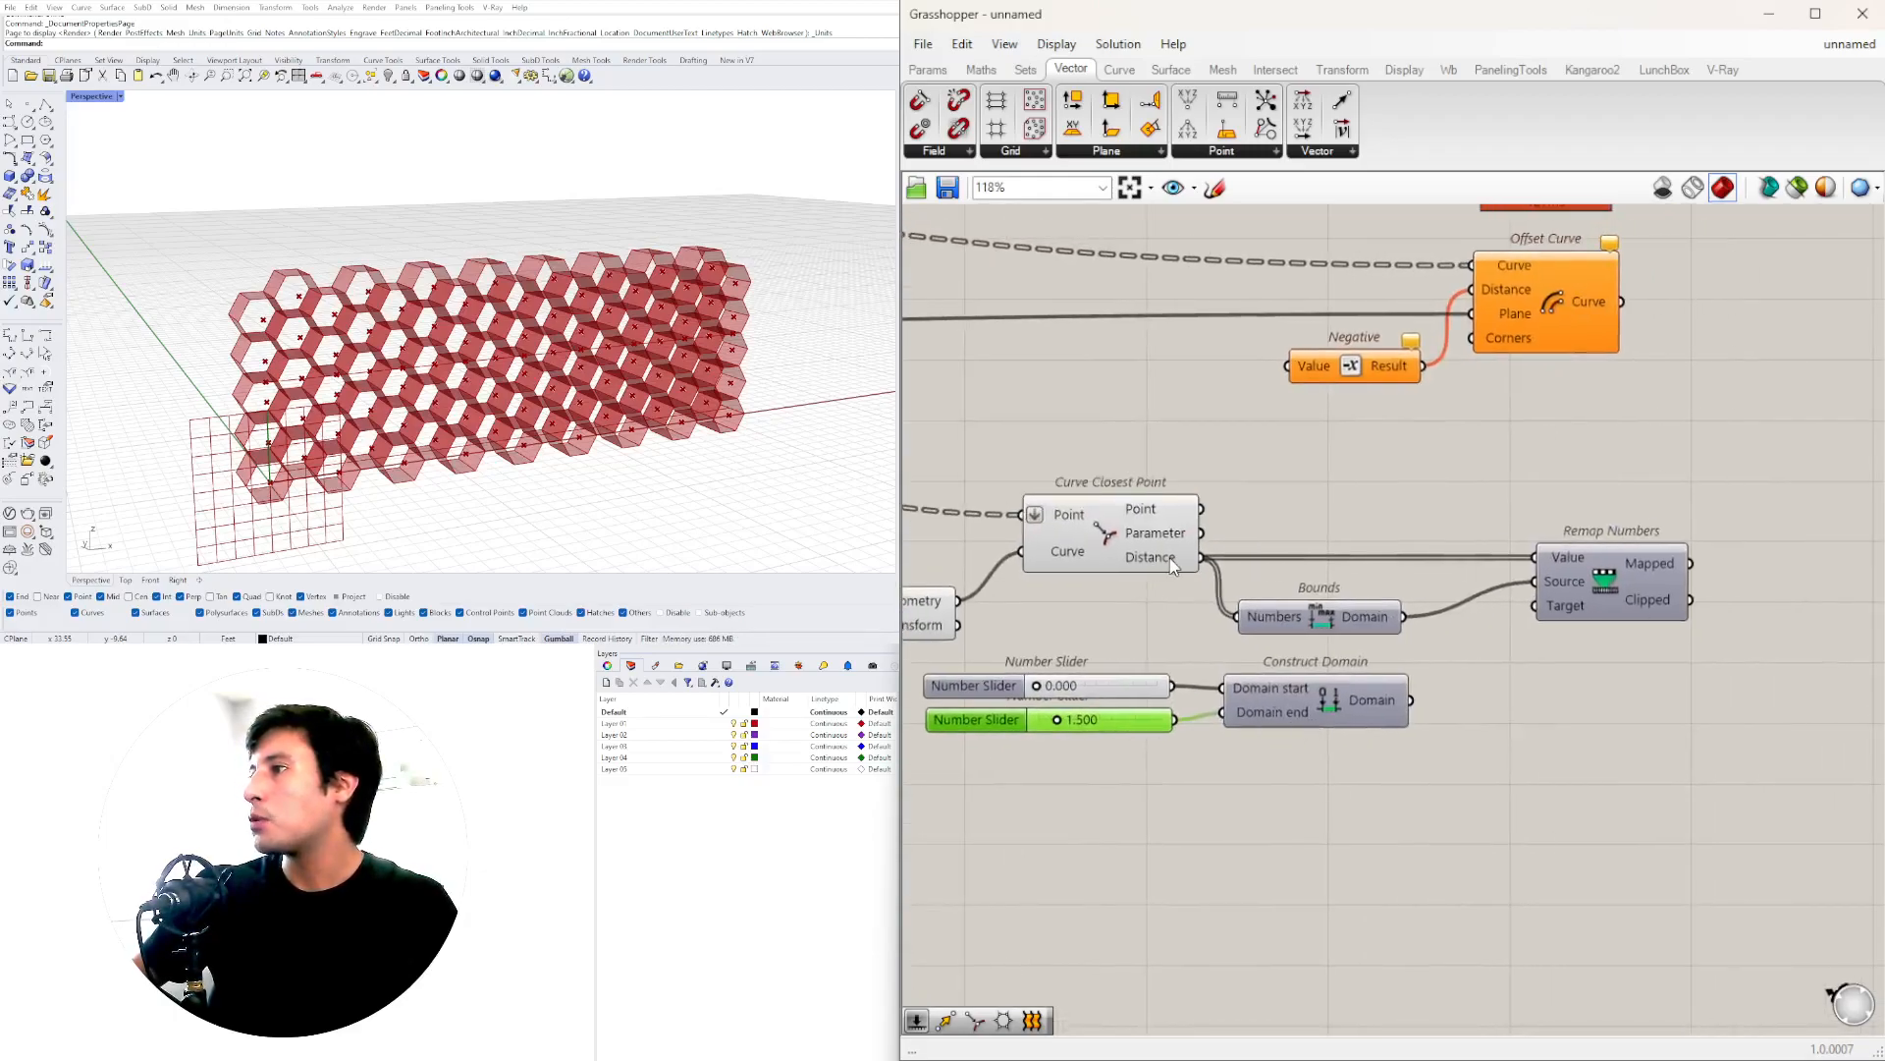
# - Connect Construct Domain's output to Remap Numbers' Target and inspect the Mapped output values
pyautogui.click(1379, 626)
pyautogui.moveTo(1381, 628)
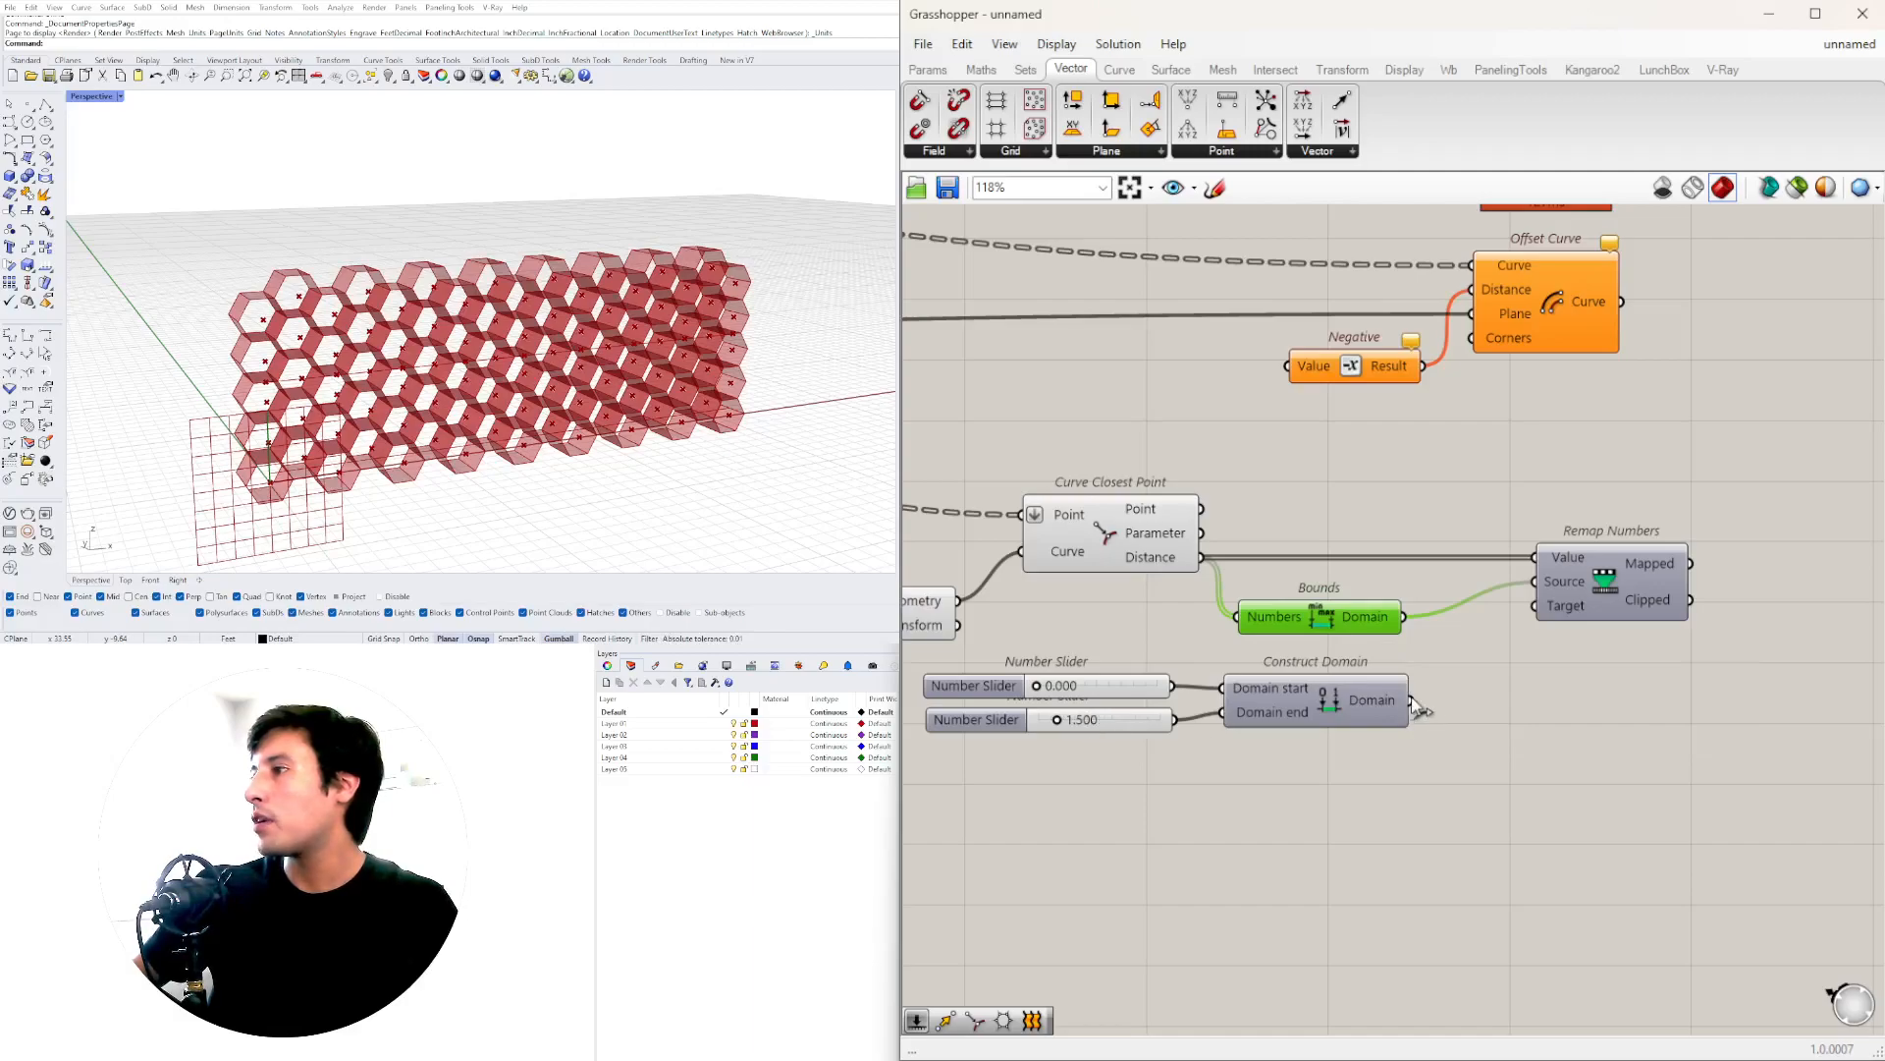
pyautogui.moveTo(1473, 674); pyautogui.dragTo(1534, 606)
pyautogui.click(1574, 682)
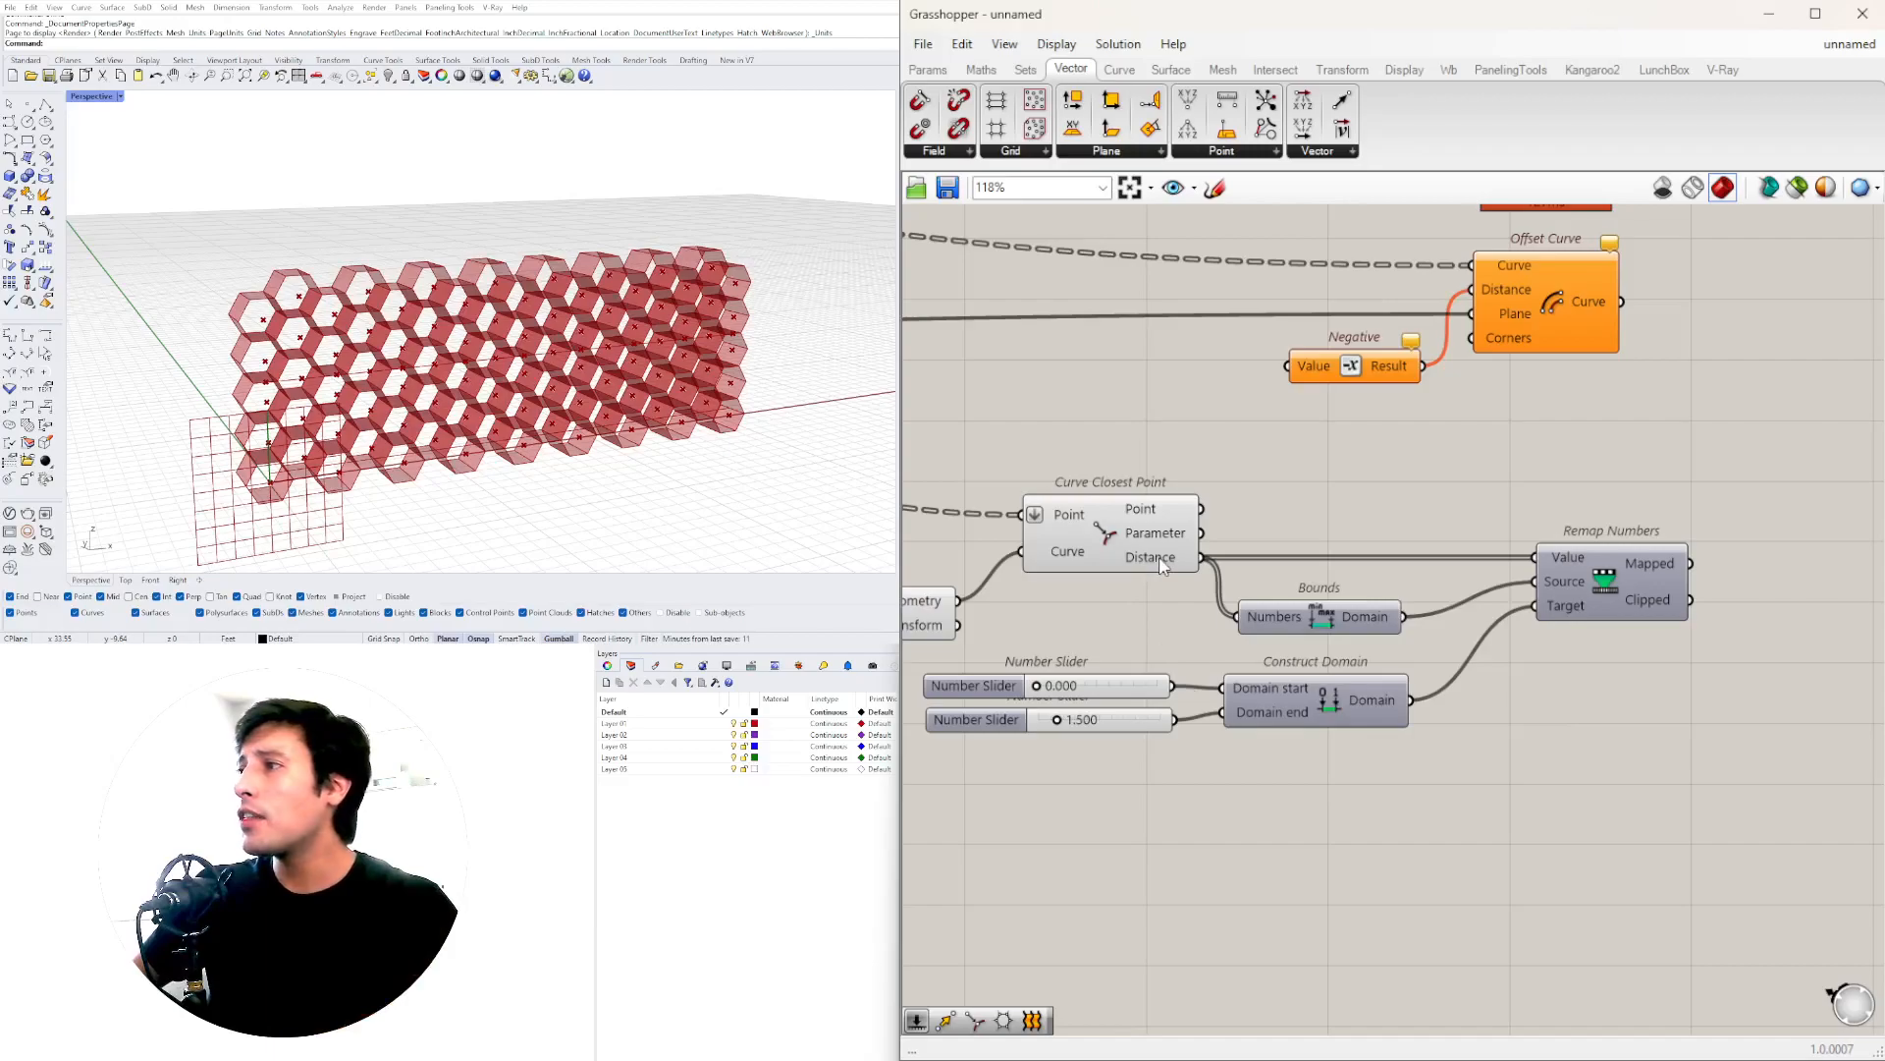
pyautogui.moveTo(1158, 564)
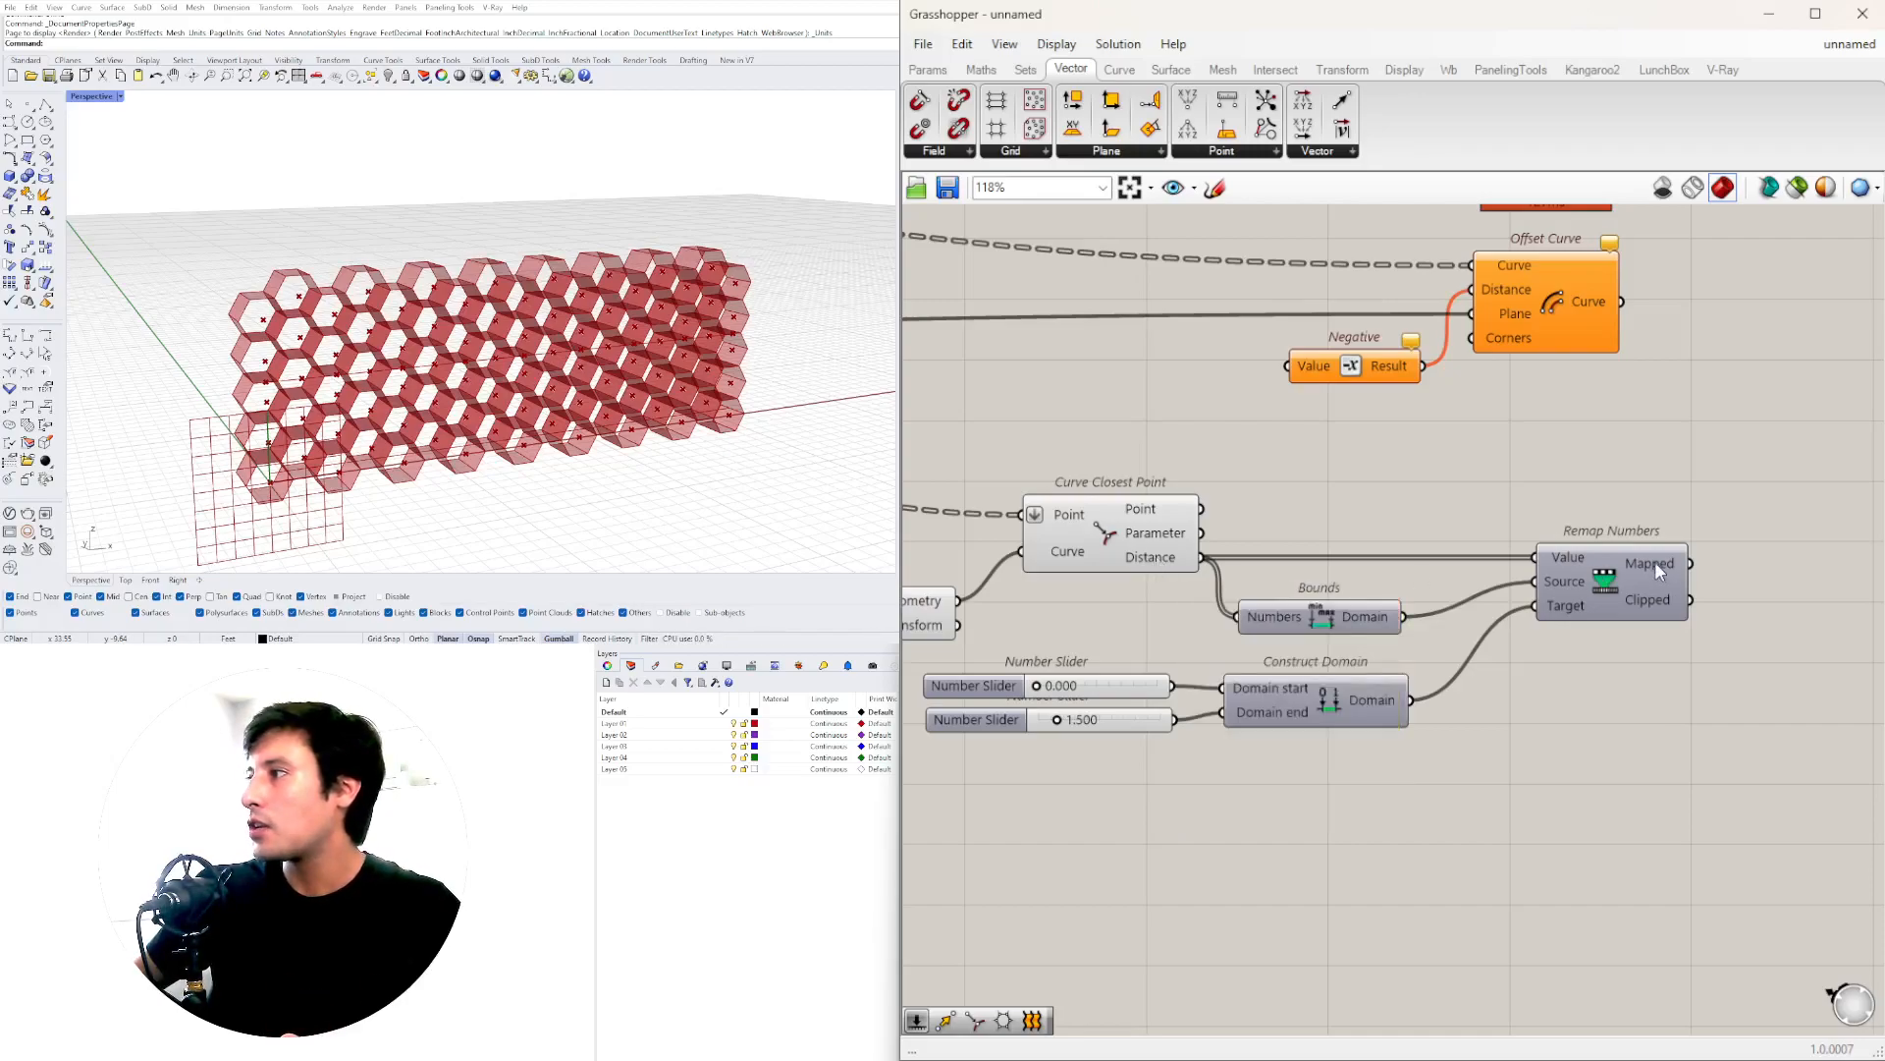
pyautogui.moveTo(1653, 562)
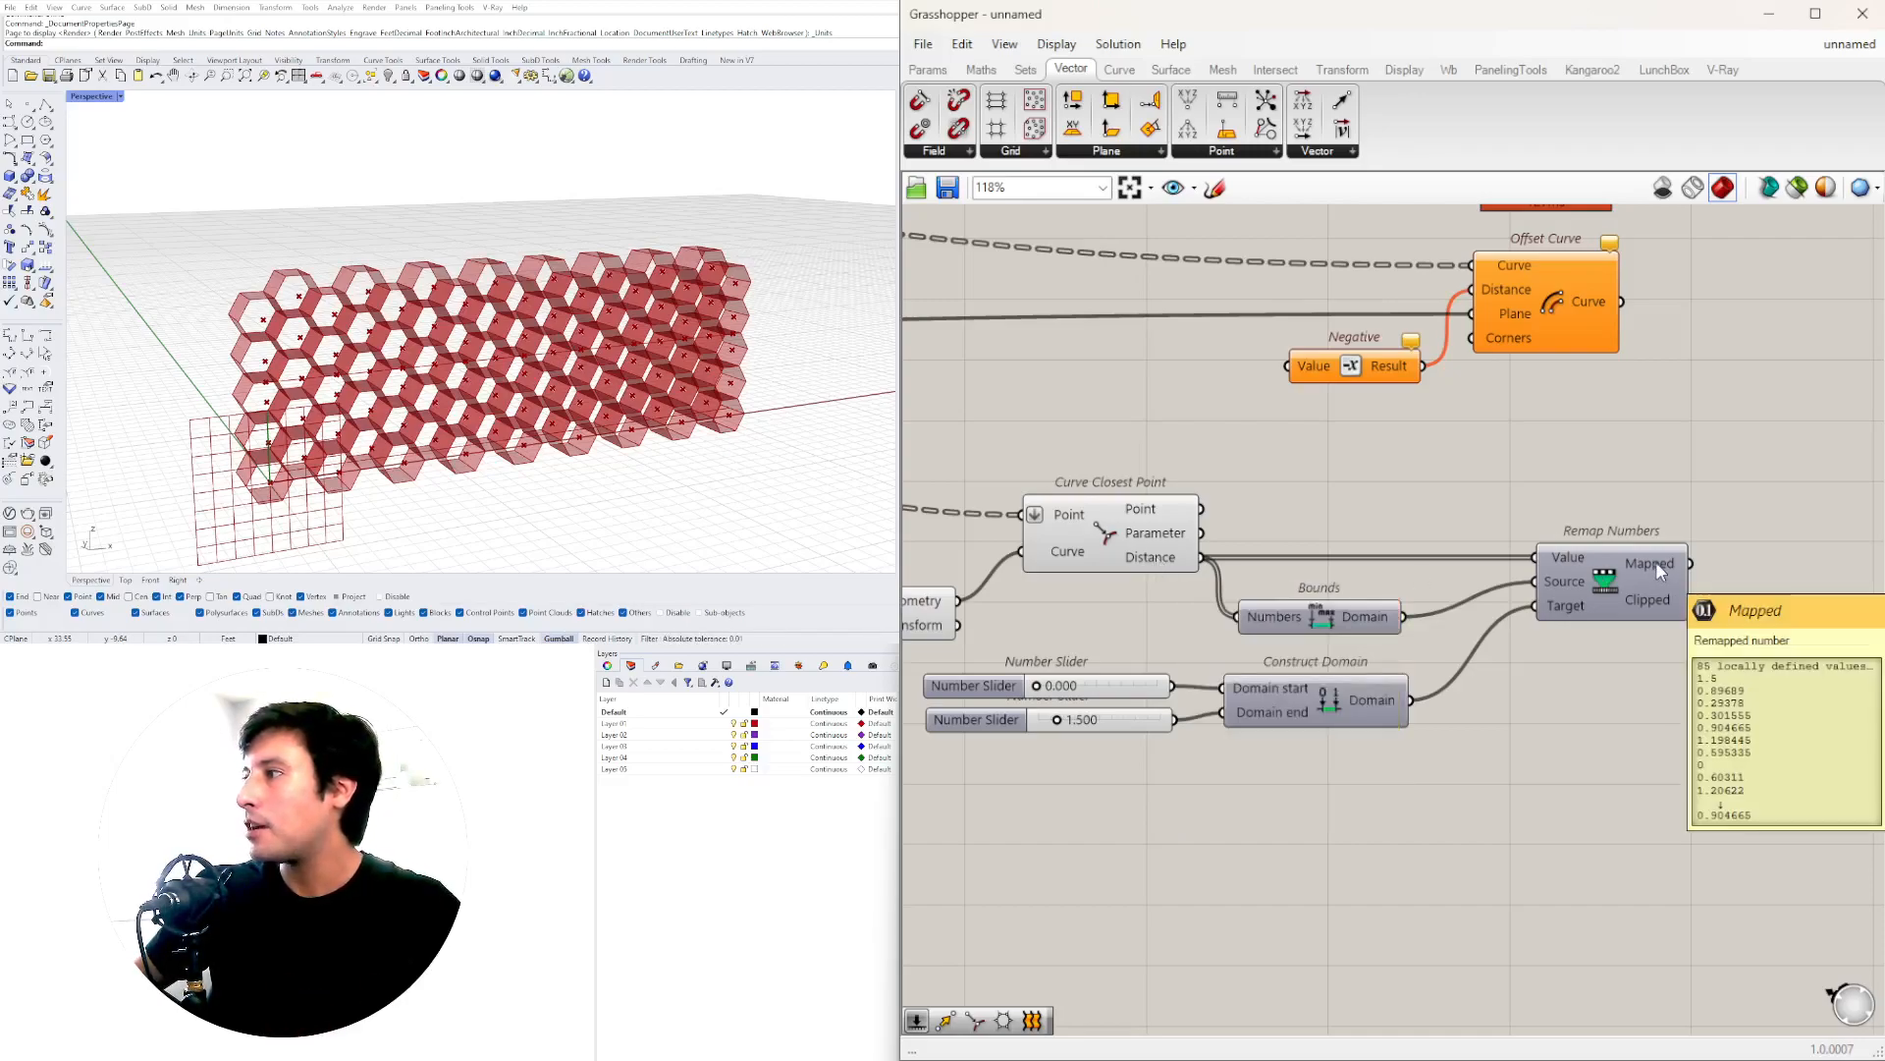
# - Shift Loft, Offset Curve and Negative beyond Remap Numbers, and connect Remap Numbers' Mapped output to Negative's Value
pyautogui.moveTo(1657, 563); pyautogui.dragTo(1321, 675, button='right')
pyautogui.scroll(-2, 1321, 676)
pyautogui.moveTo(1435, 599); pyautogui.dragTo(1051, 353)
pyautogui.moveTo(1245, 463); pyautogui.dragTo(1594, 475)
pyautogui.click(1343, 644)
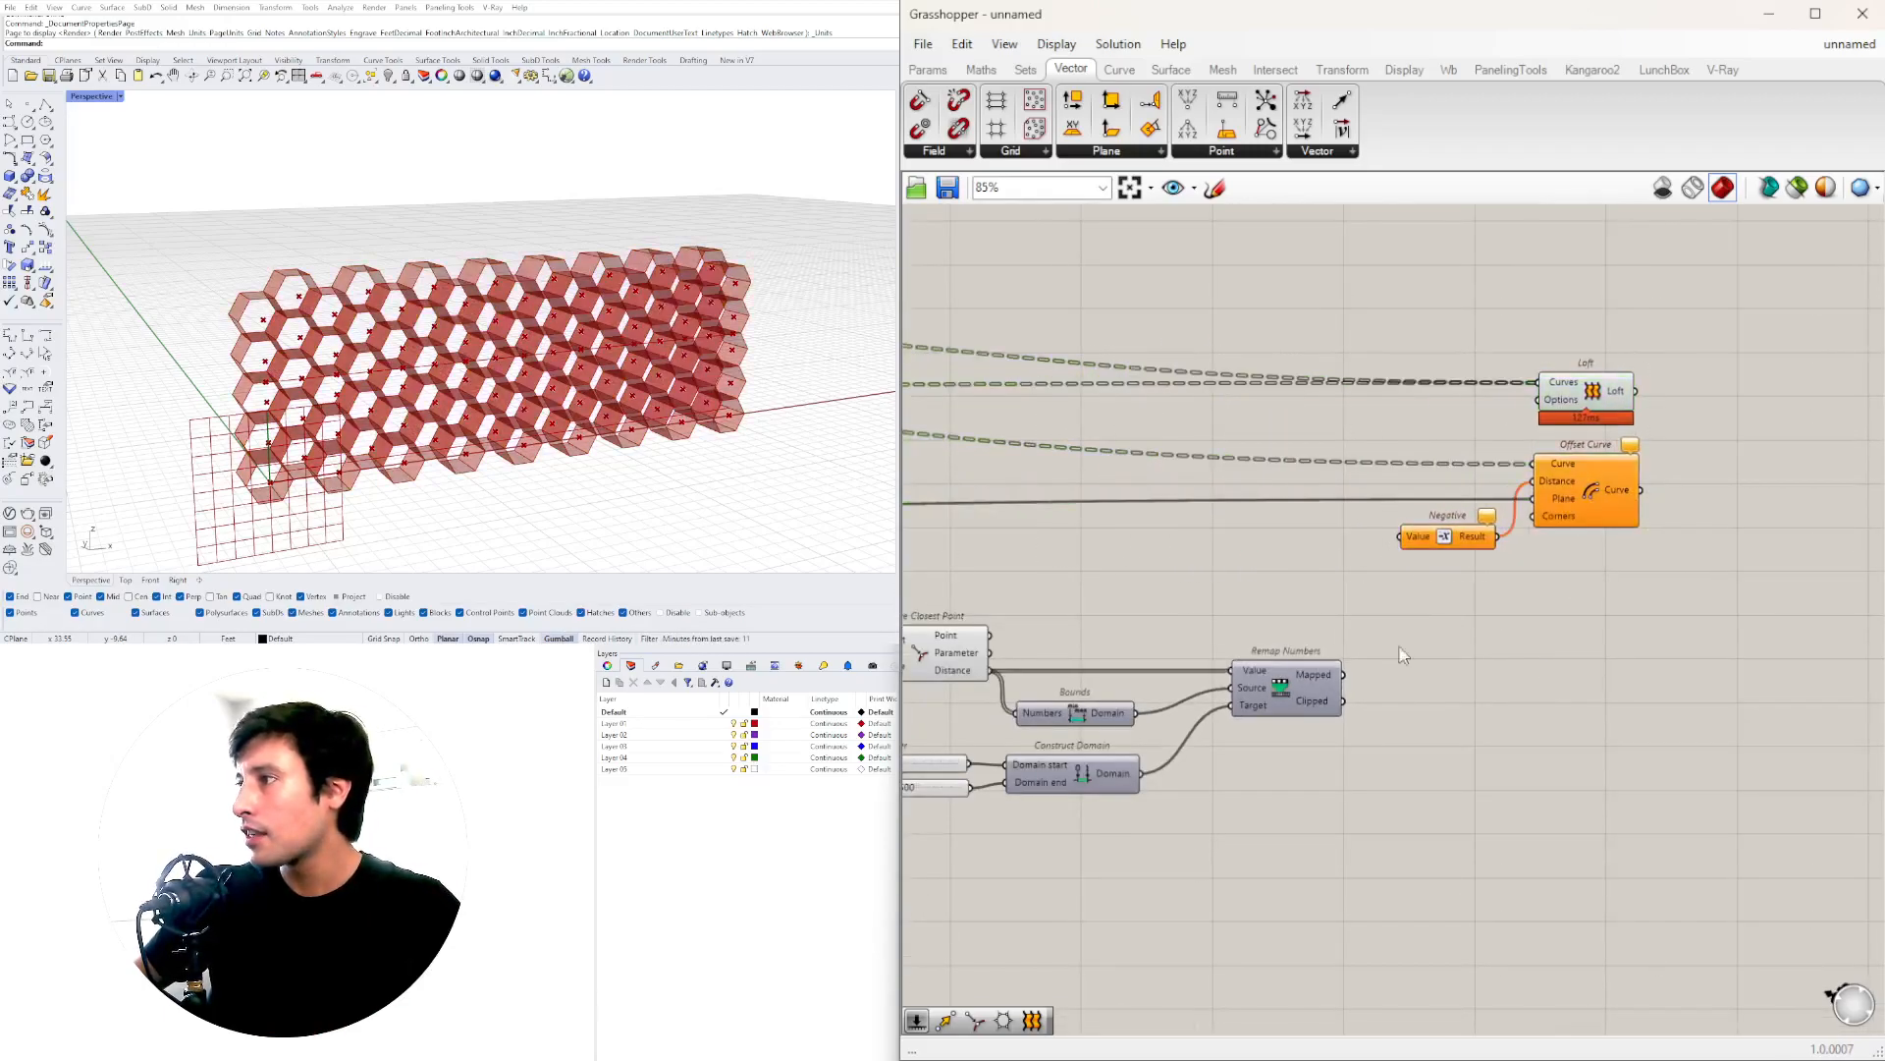
pyautogui.scroll(3, 1342, 644)
pyautogui.moveTo(1345, 693); pyautogui.dragTo(1437, 468)
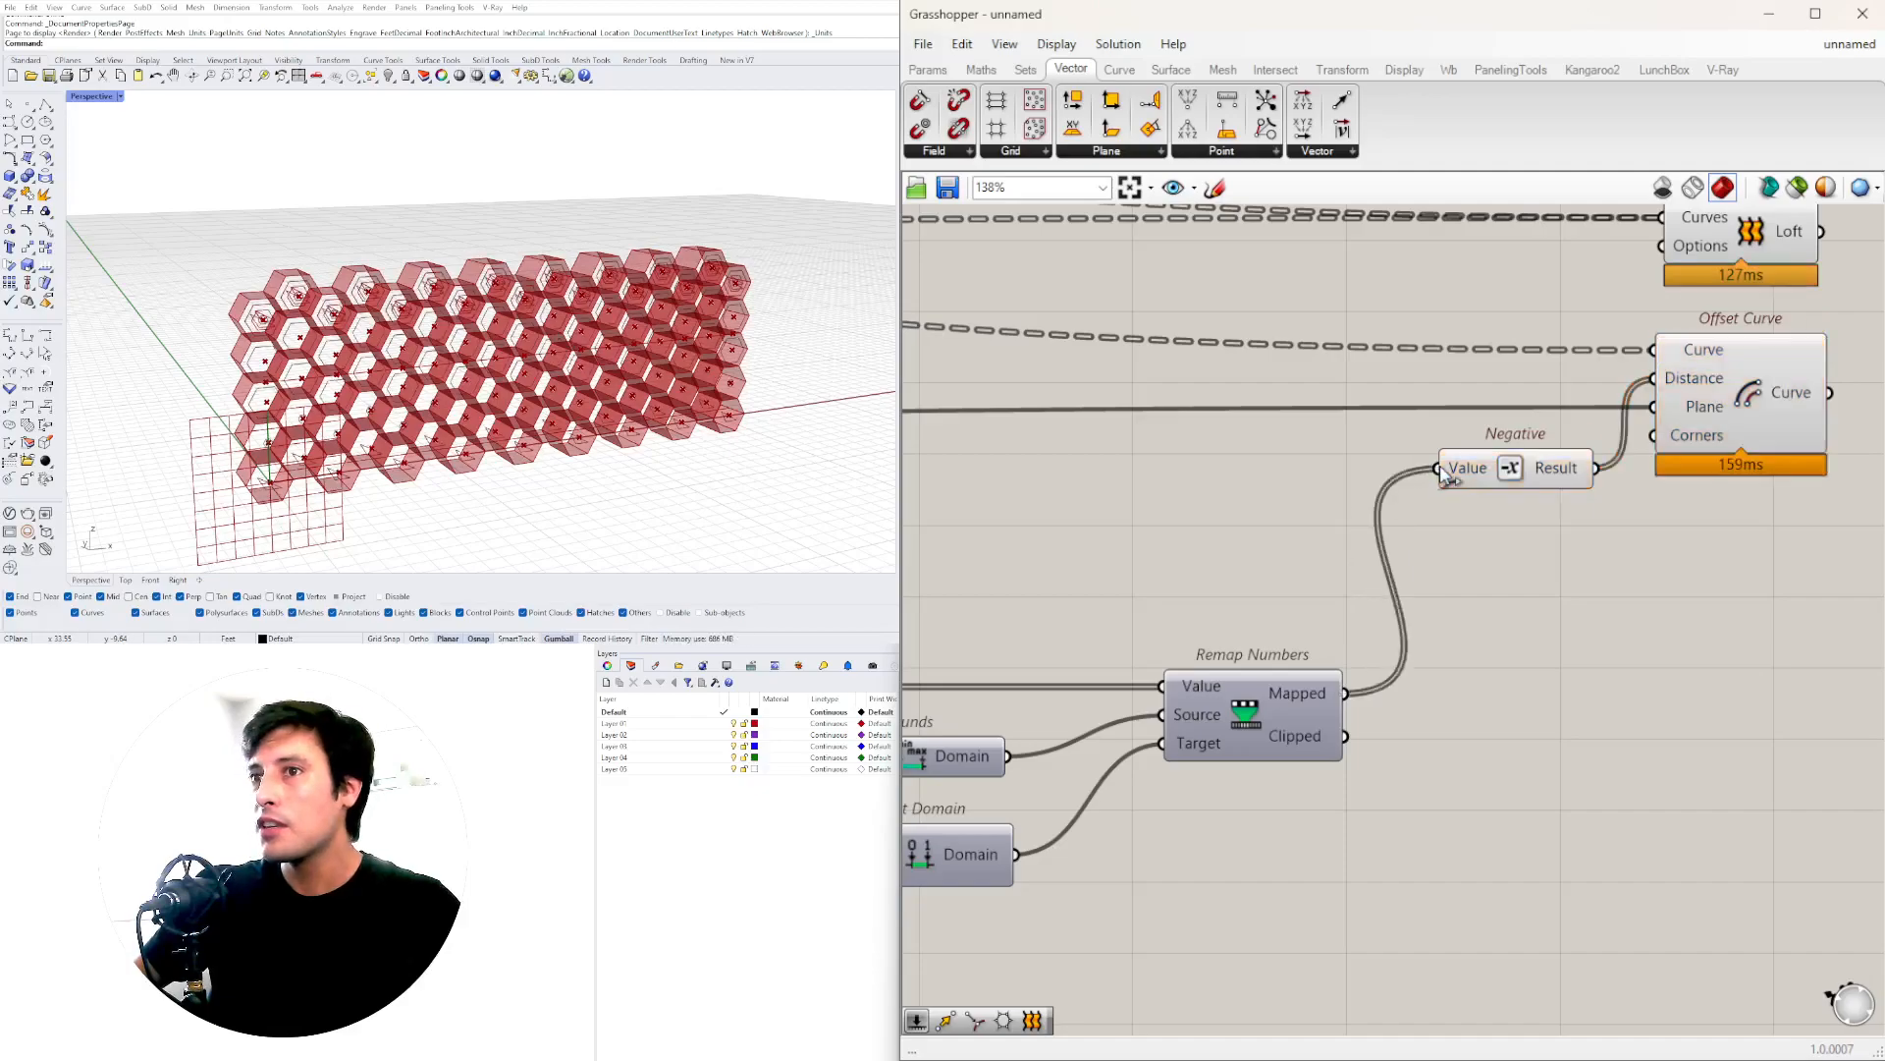
# - Set the Domain end slider to 0.718 and space the two domain sliders apart vertically
pyautogui.moveTo(1638, 466); pyautogui.dragTo(1469, 543, button='right')
pyautogui.moveTo(1712, 616); pyautogui.dragTo(1653, 330)
pyautogui.click(1468, 689)
pyautogui.scroll(-3, 1468, 689)
pyautogui.moveTo(1468, 690); pyautogui.dragTo(1787, 567, button='right')
pyautogui.moveTo(609, 412); pyautogui.dragTo(562, 392, button='right')
pyautogui.scroll(-1, 1322, 575)
pyautogui.moveTo(1334, 593); pyautogui.dragTo(1312, 695, button='right')
pyautogui.scroll(-3, 1302, 740)
pyautogui.moveTo(1332, 814); pyautogui.dragTo(1698, 596, button='right')
pyautogui.scroll(3, 1659, 590)
pyautogui.click(1643, 579)
pyautogui.scroll(14, 1257, 668)
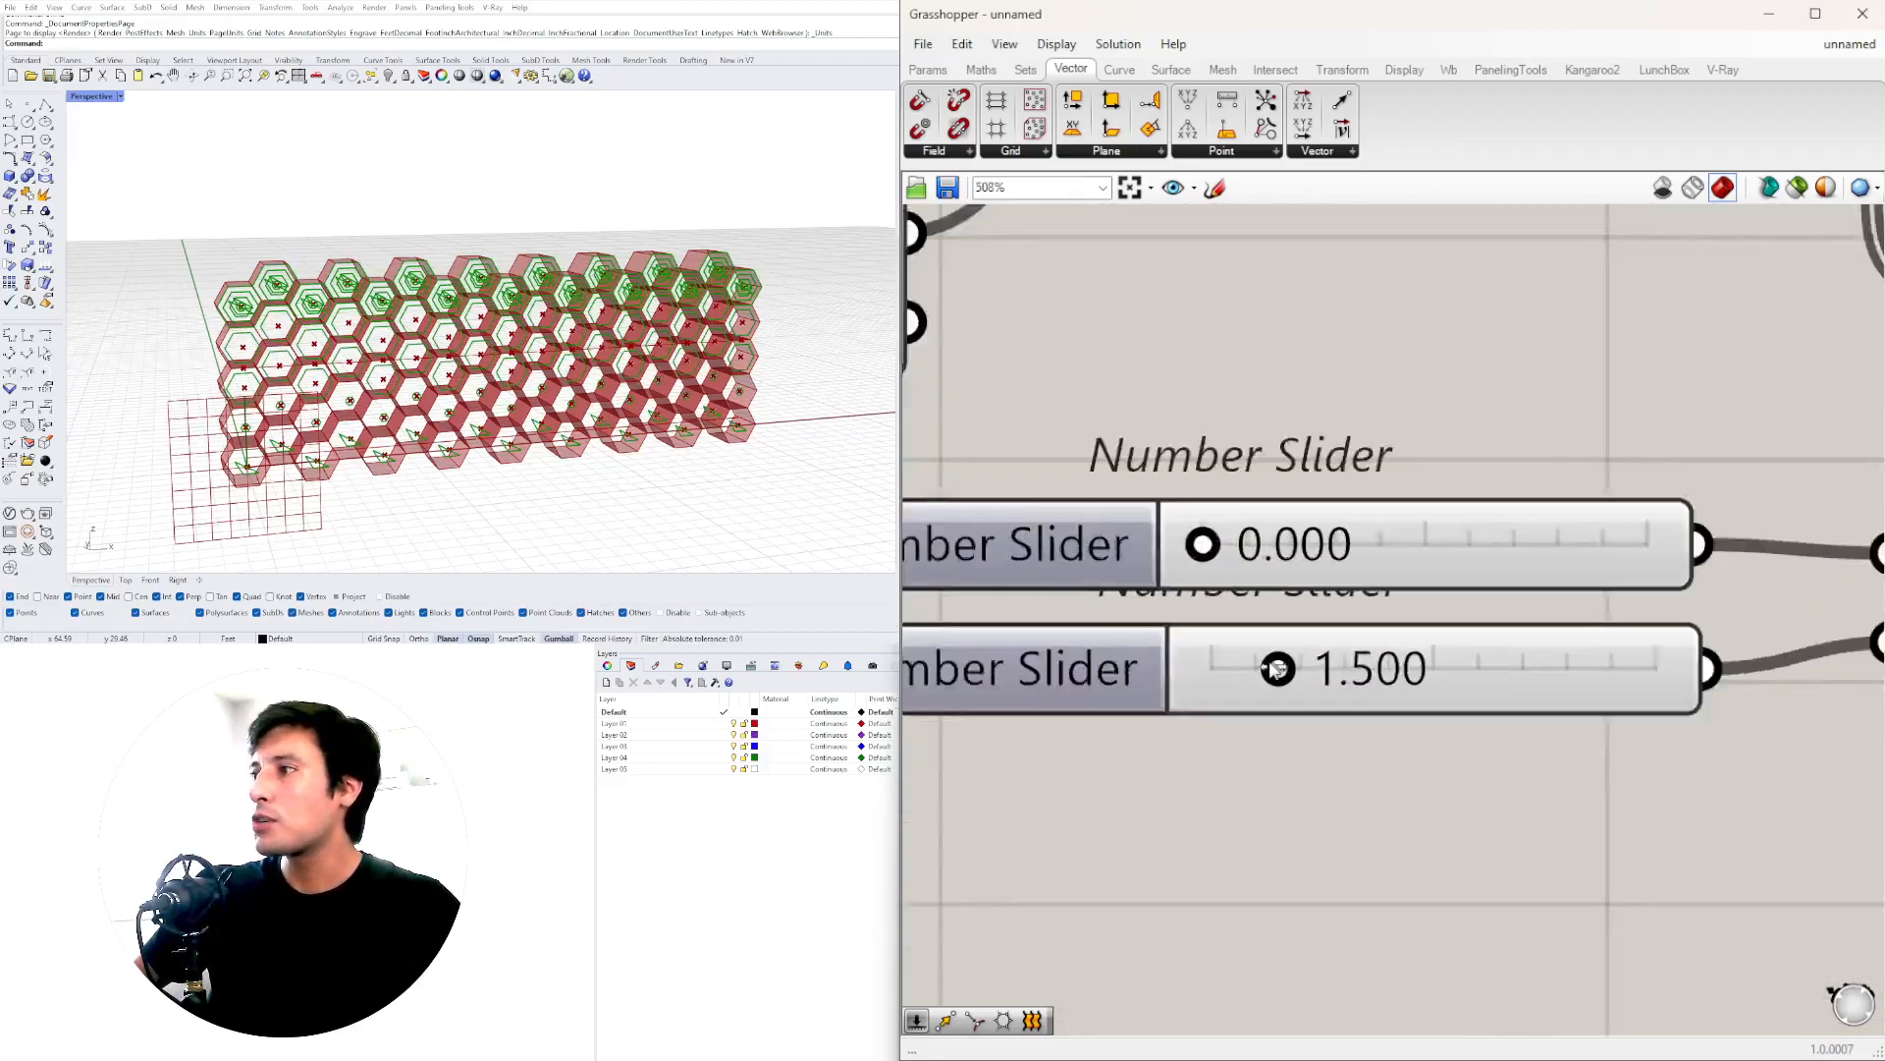
pyautogui.moveTo(1277, 677); pyautogui.dragTo(1215, 684)
pyautogui.scroll(-4, 1326, 840)
pyautogui.moveTo(1512, 641); pyautogui.dragTo(1520, 595)
pyautogui.moveTo(1515, 787); pyautogui.dragTo(1486, 895)
# - Flatten the Curve input of Offset Curve and move Loft up to leave a gap between the two components
pyautogui.scroll(-4, 1471, 712)
pyautogui.moveTo(1592, 620); pyautogui.dragTo(1175, 661, button='right')
pyautogui.scroll(-4, 1640, 544)
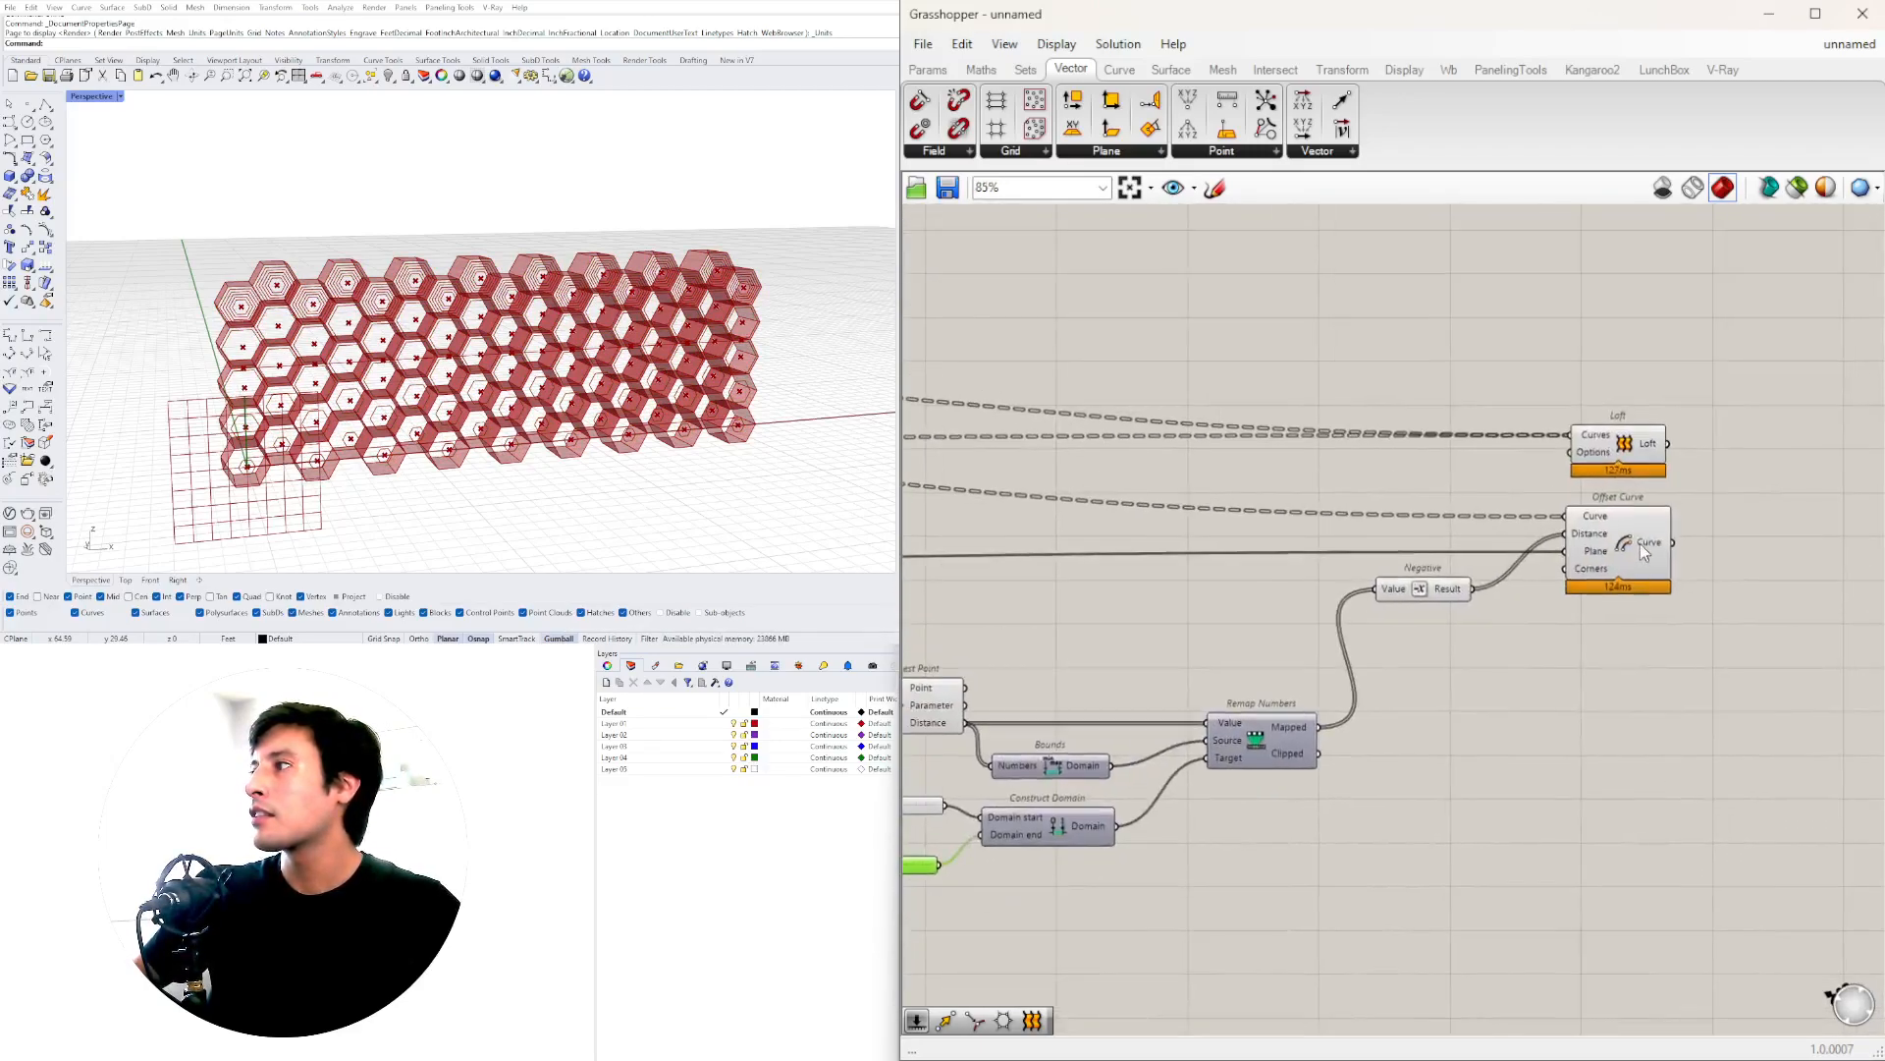
pyautogui.click(1640, 544)
pyautogui.scroll(4, 1600, 499)
pyautogui.rightClick(1600, 499)
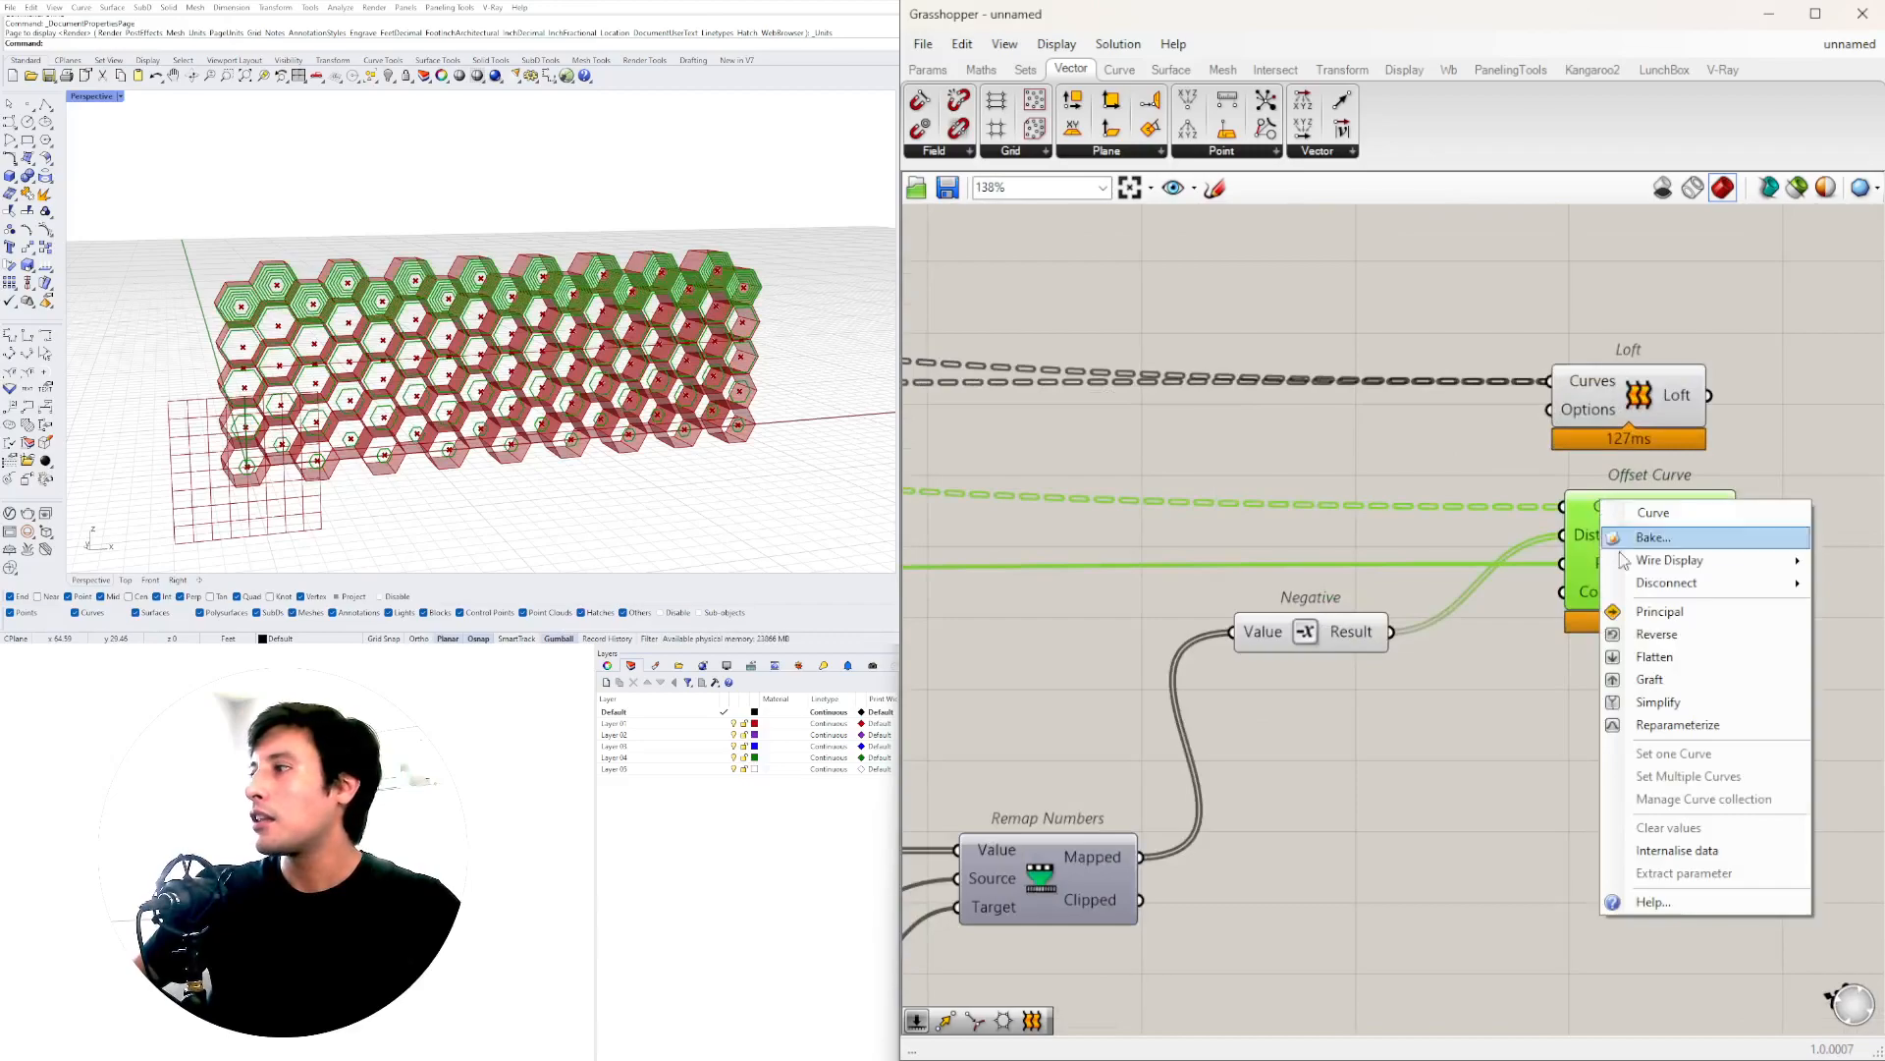
pyautogui.click(1657, 657)
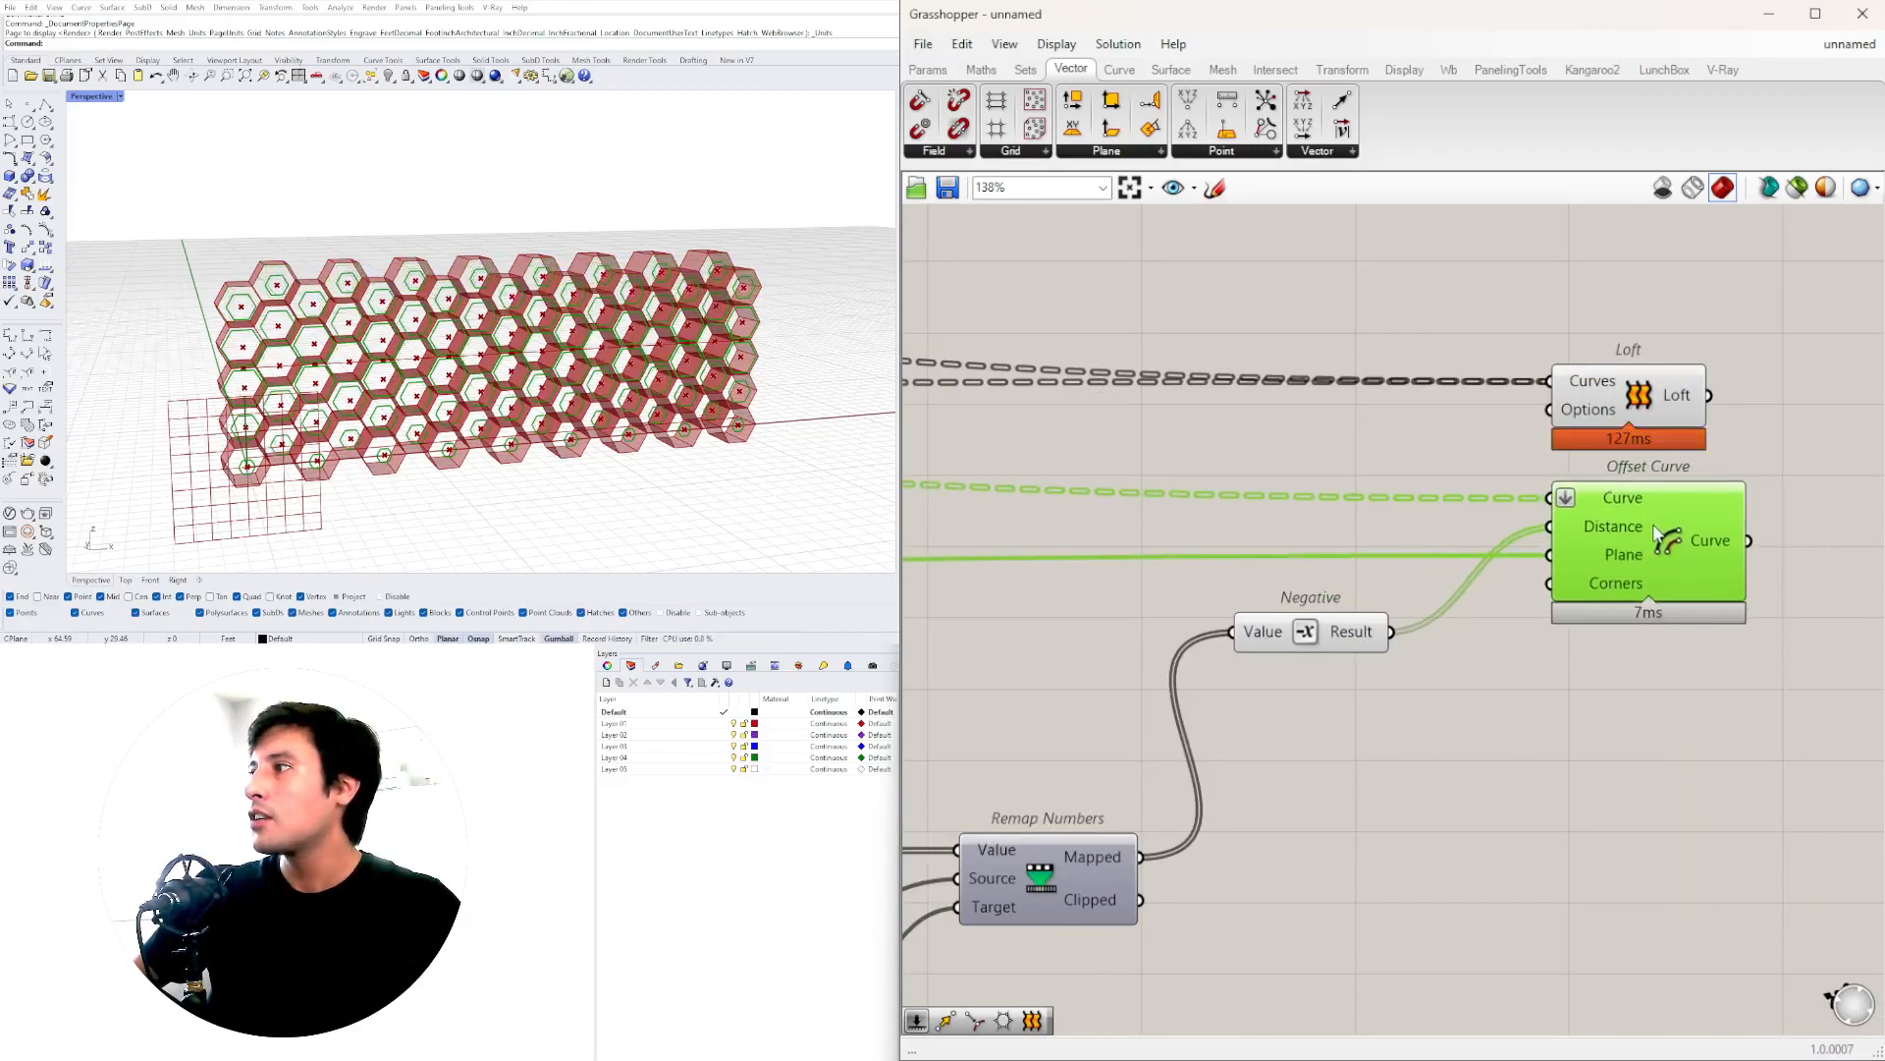
pyautogui.click(1640, 420)
pyautogui.click(1644, 552)
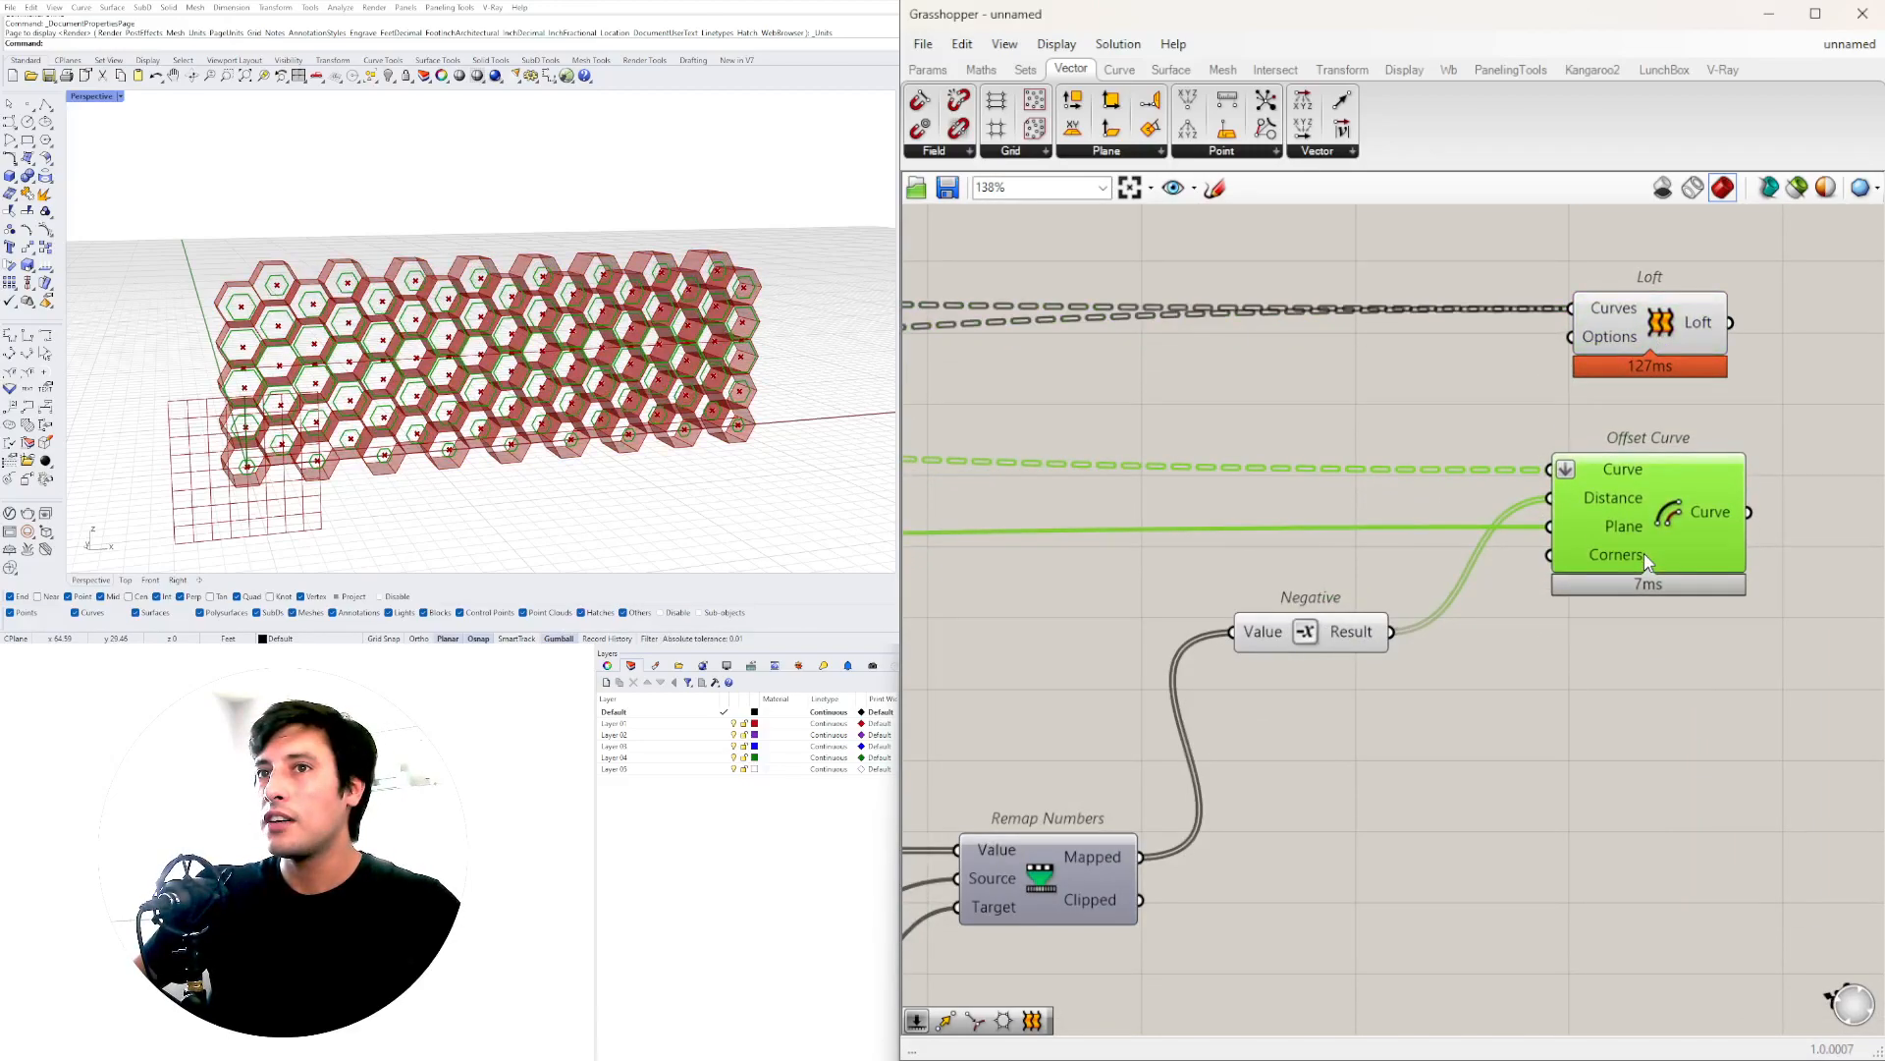
# - Try a reversed offset range with the Domain start slider at 0.801 and the Domain end slider at 0.301
pyautogui.scroll(-3, 1463, 628)
pyautogui.moveTo(1319, 756); pyautogui.dragTo(1783, 670, button='right')
pyautogui.scroll(6, 1351, 788)
pyautogui.moveTo(1335, 656); pyautogui.dragTo(1222, 656, button='right')
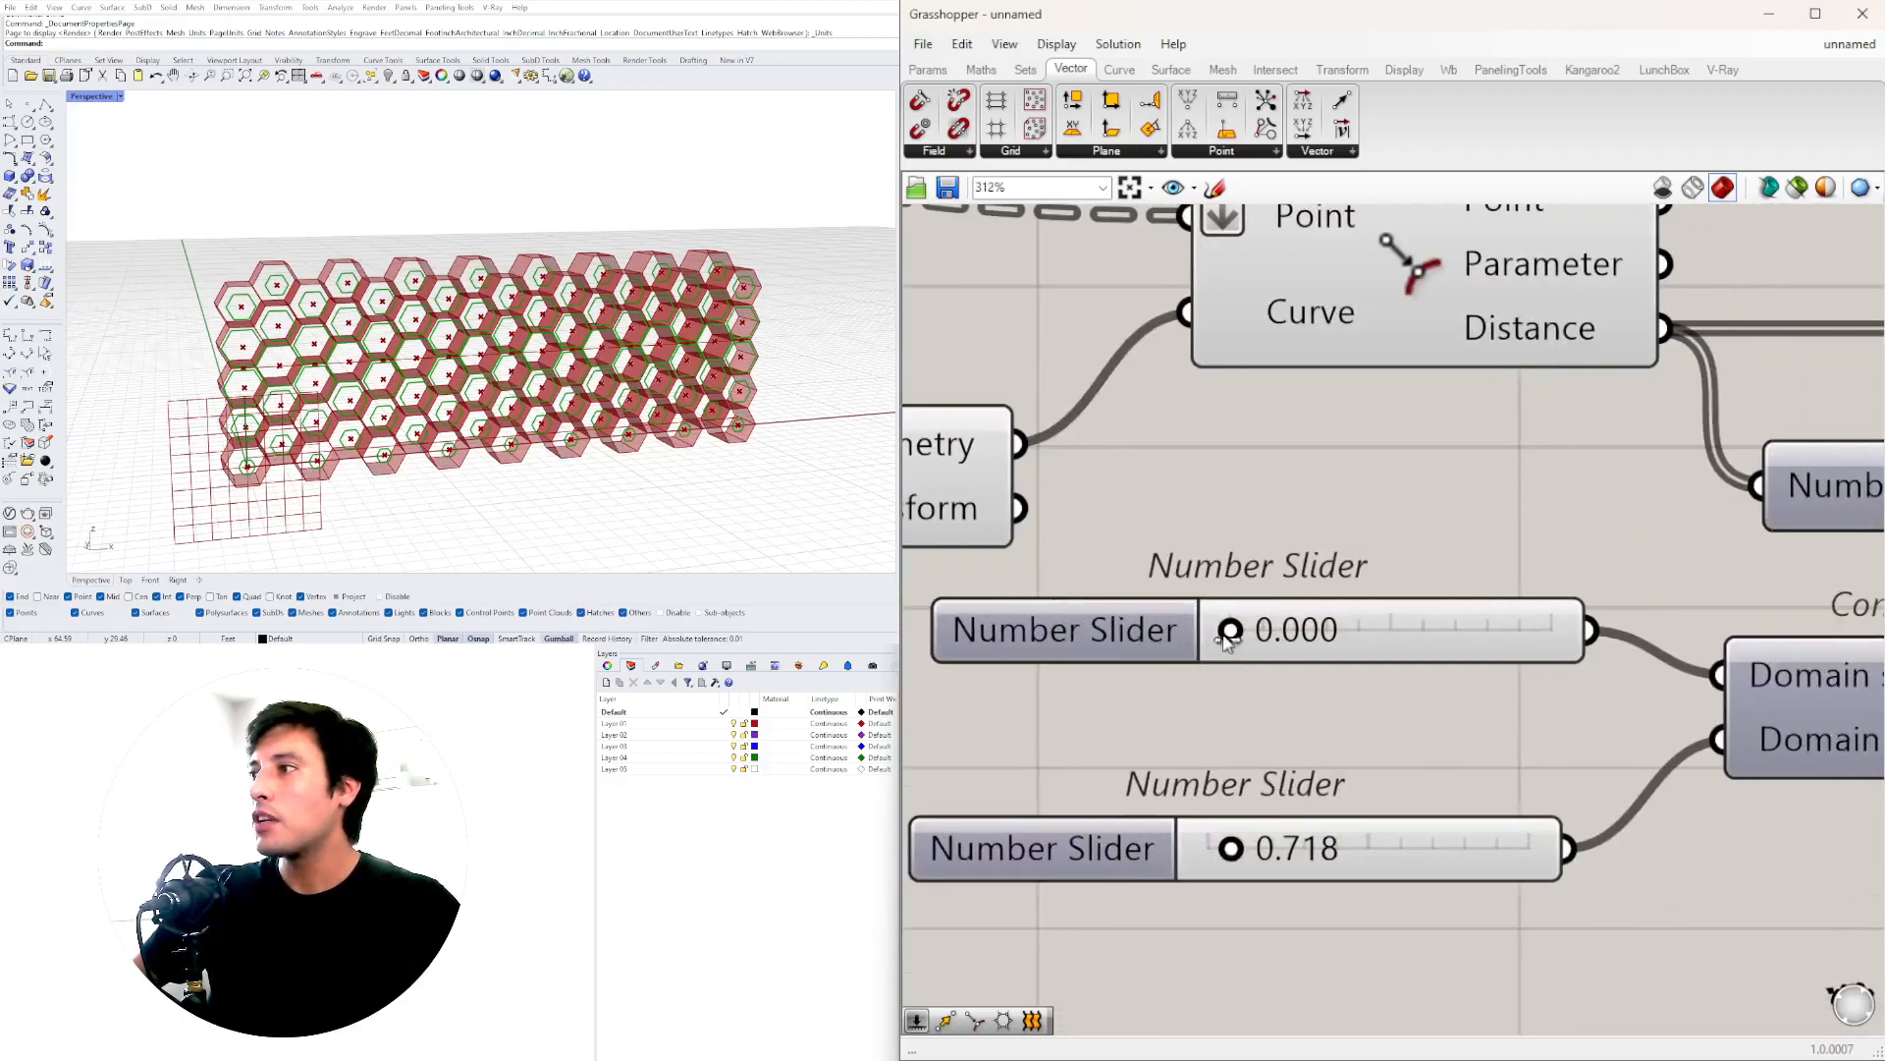
pyautogui.moveTo(1234, 634)
pyautogui.mouseDown()
pyautogui.moveTo(1282, 635)
pyautogui.moveTo(1261, 637)
pyautogui.mouseUp()
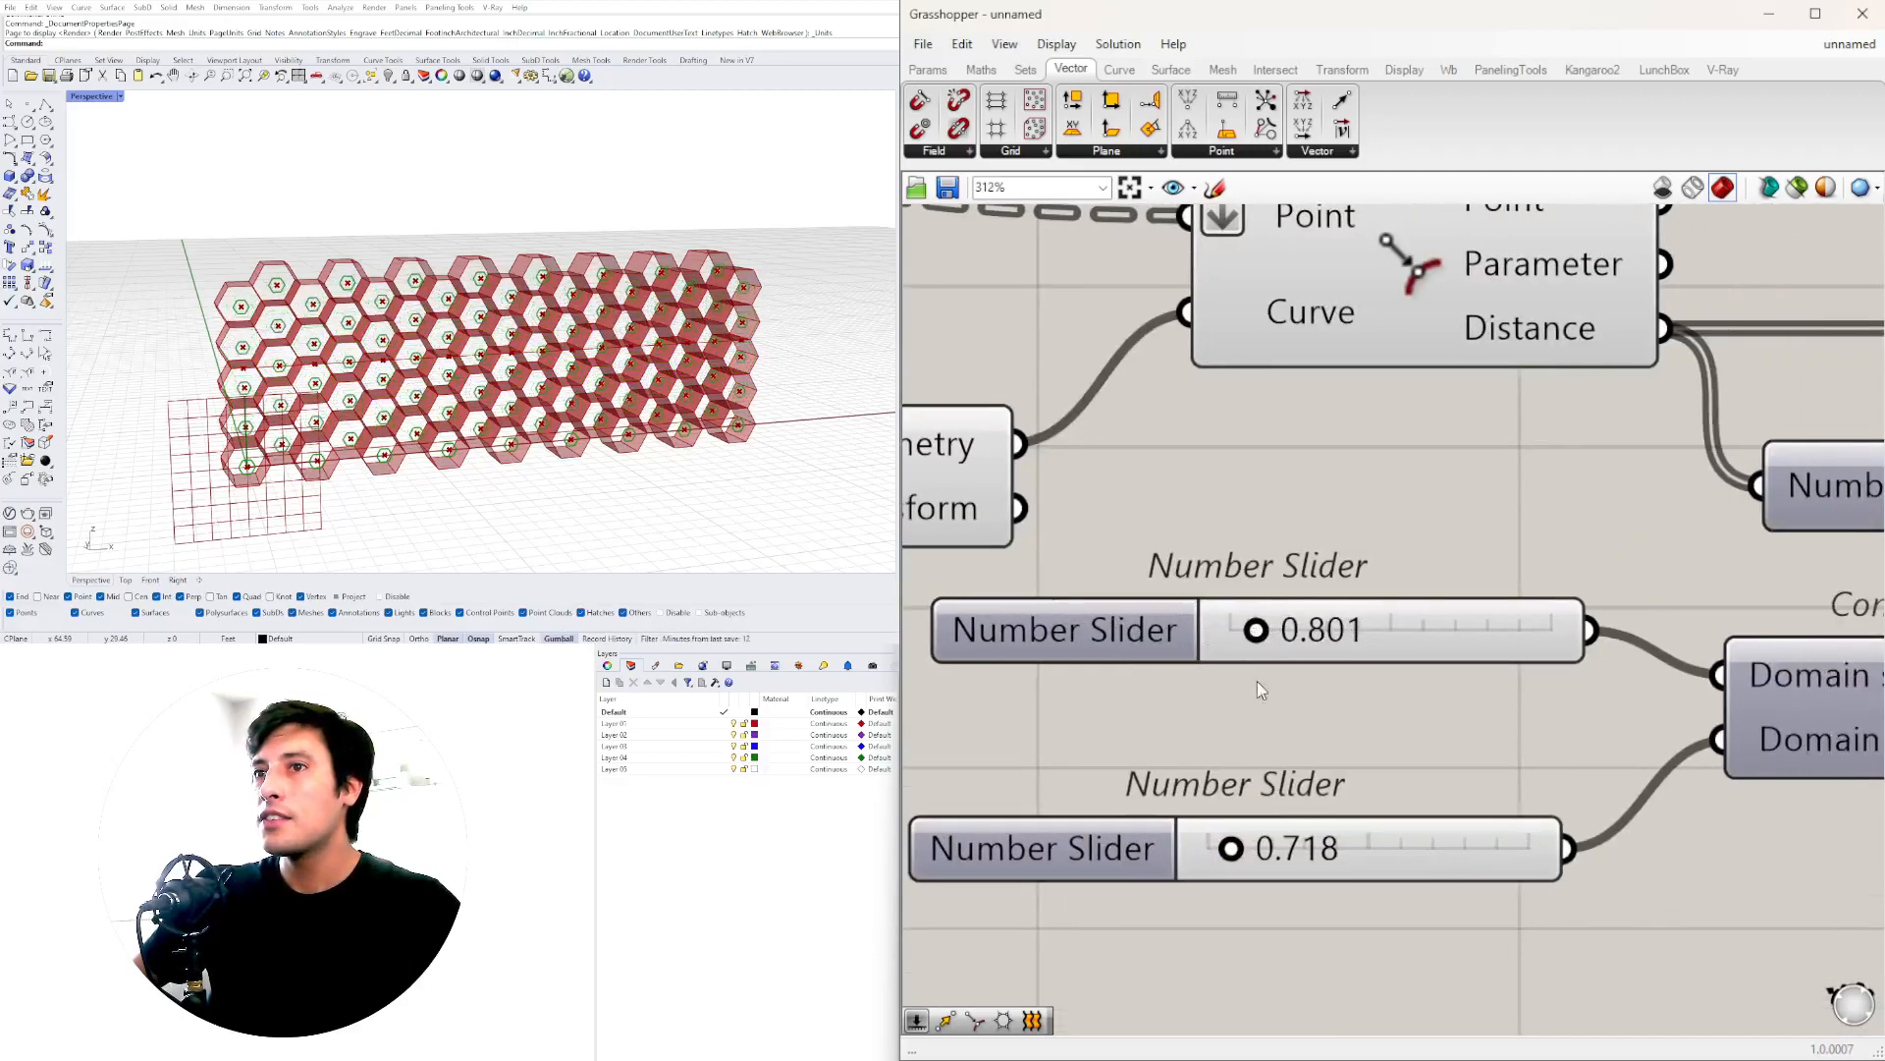
pyautogui.moveTo(1230, 859); pyautogui.dragTo(1222, 856)
# - Set the Domain start slider to 0.192 and the Domain end slider to 0.910, checking the offset hexagons in the viewport
pyautogui.moveTo(746, 485); pyautogui.dragTo(590, 428, button='right')
pyautogui.scroll(5, 565, 442)
pyautogui.scroll(-3, 575, 424)
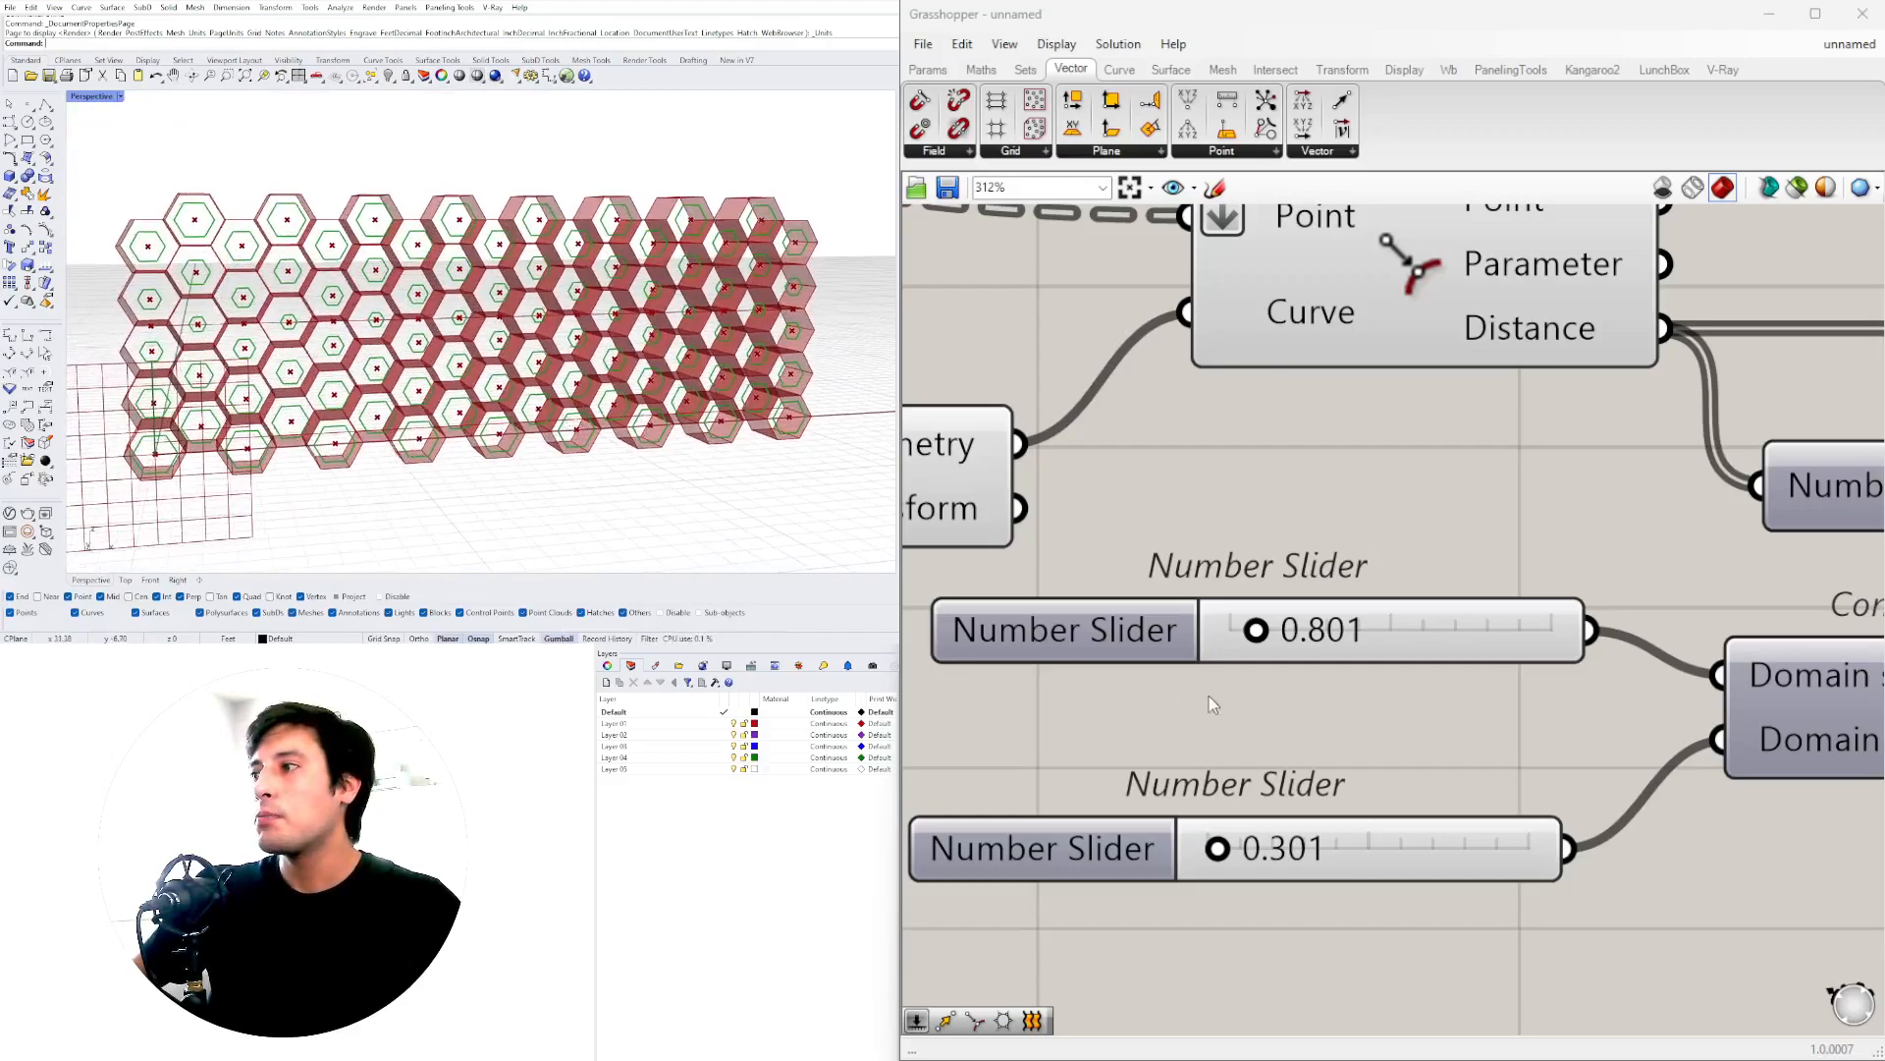
pyautogui.moveTo(1256, 636); pyautogui.dragTo(1234, 640)
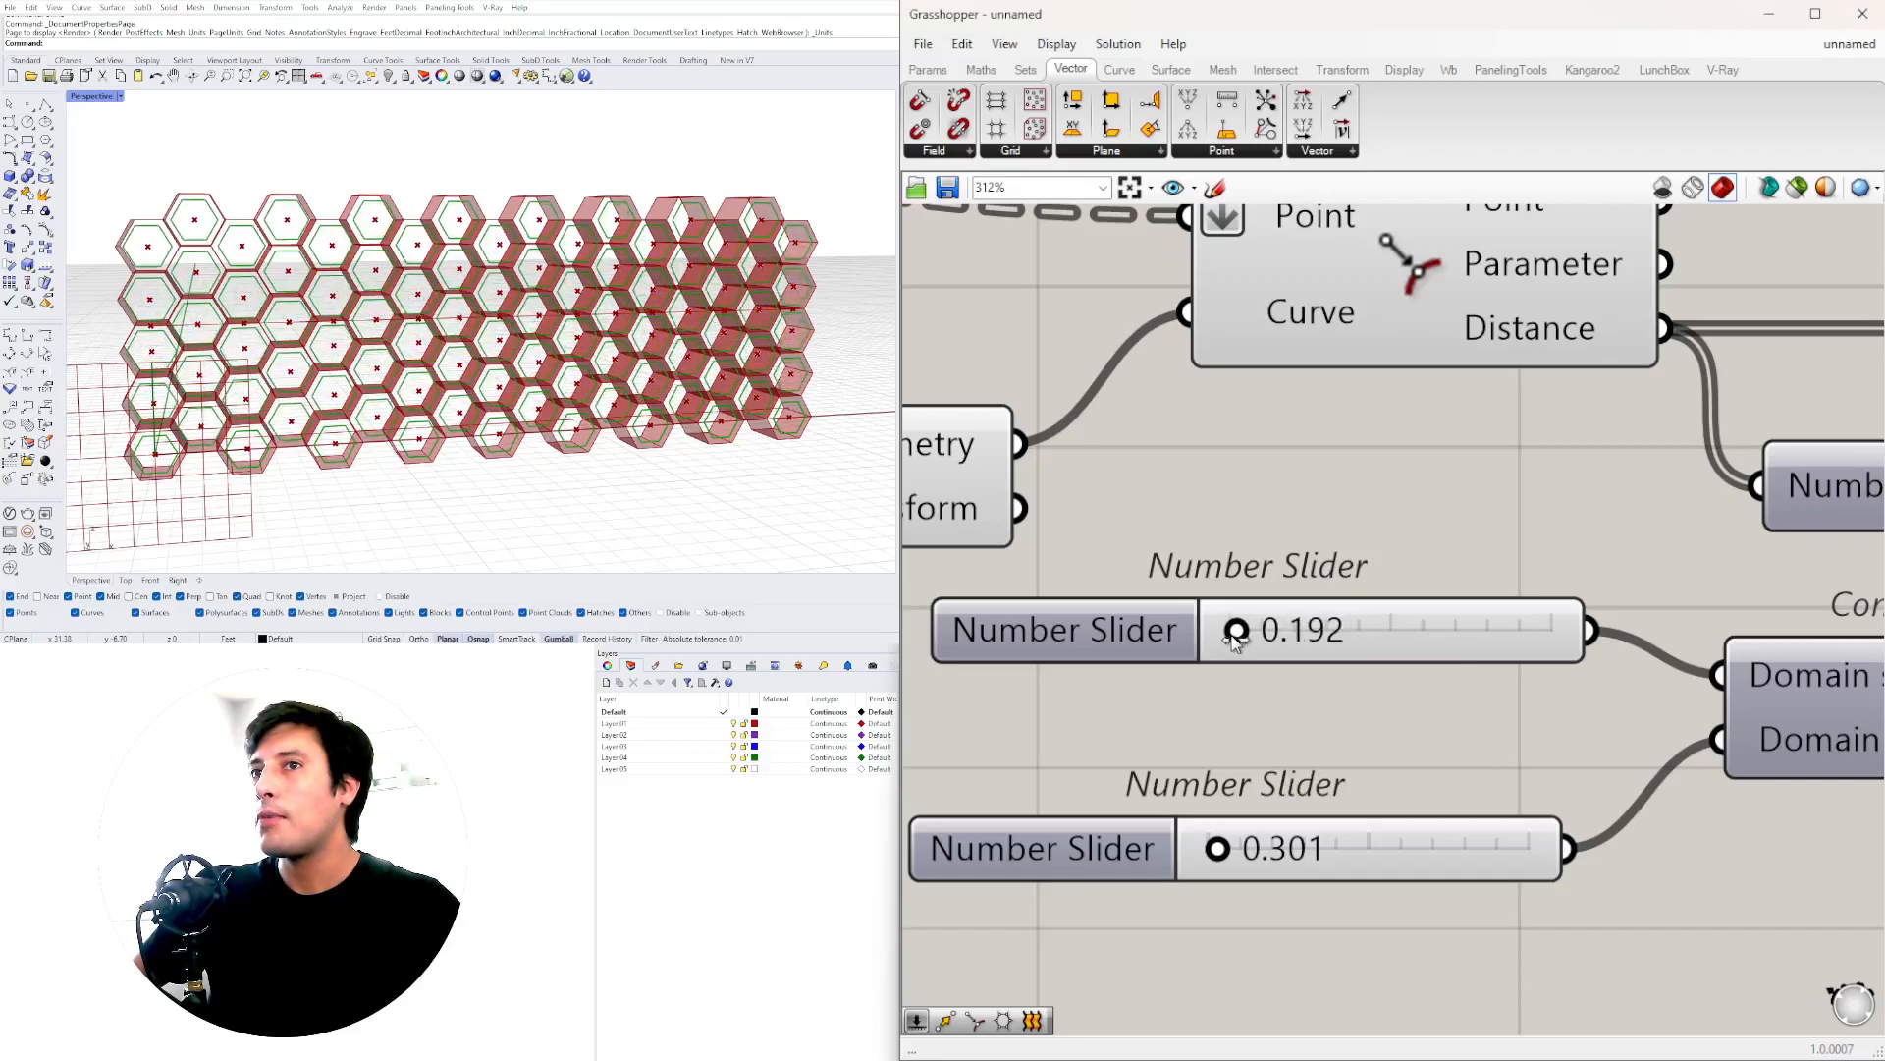
pyautogui.moveTo(1216, 860); pyautogui.dragTo(1236, 860)
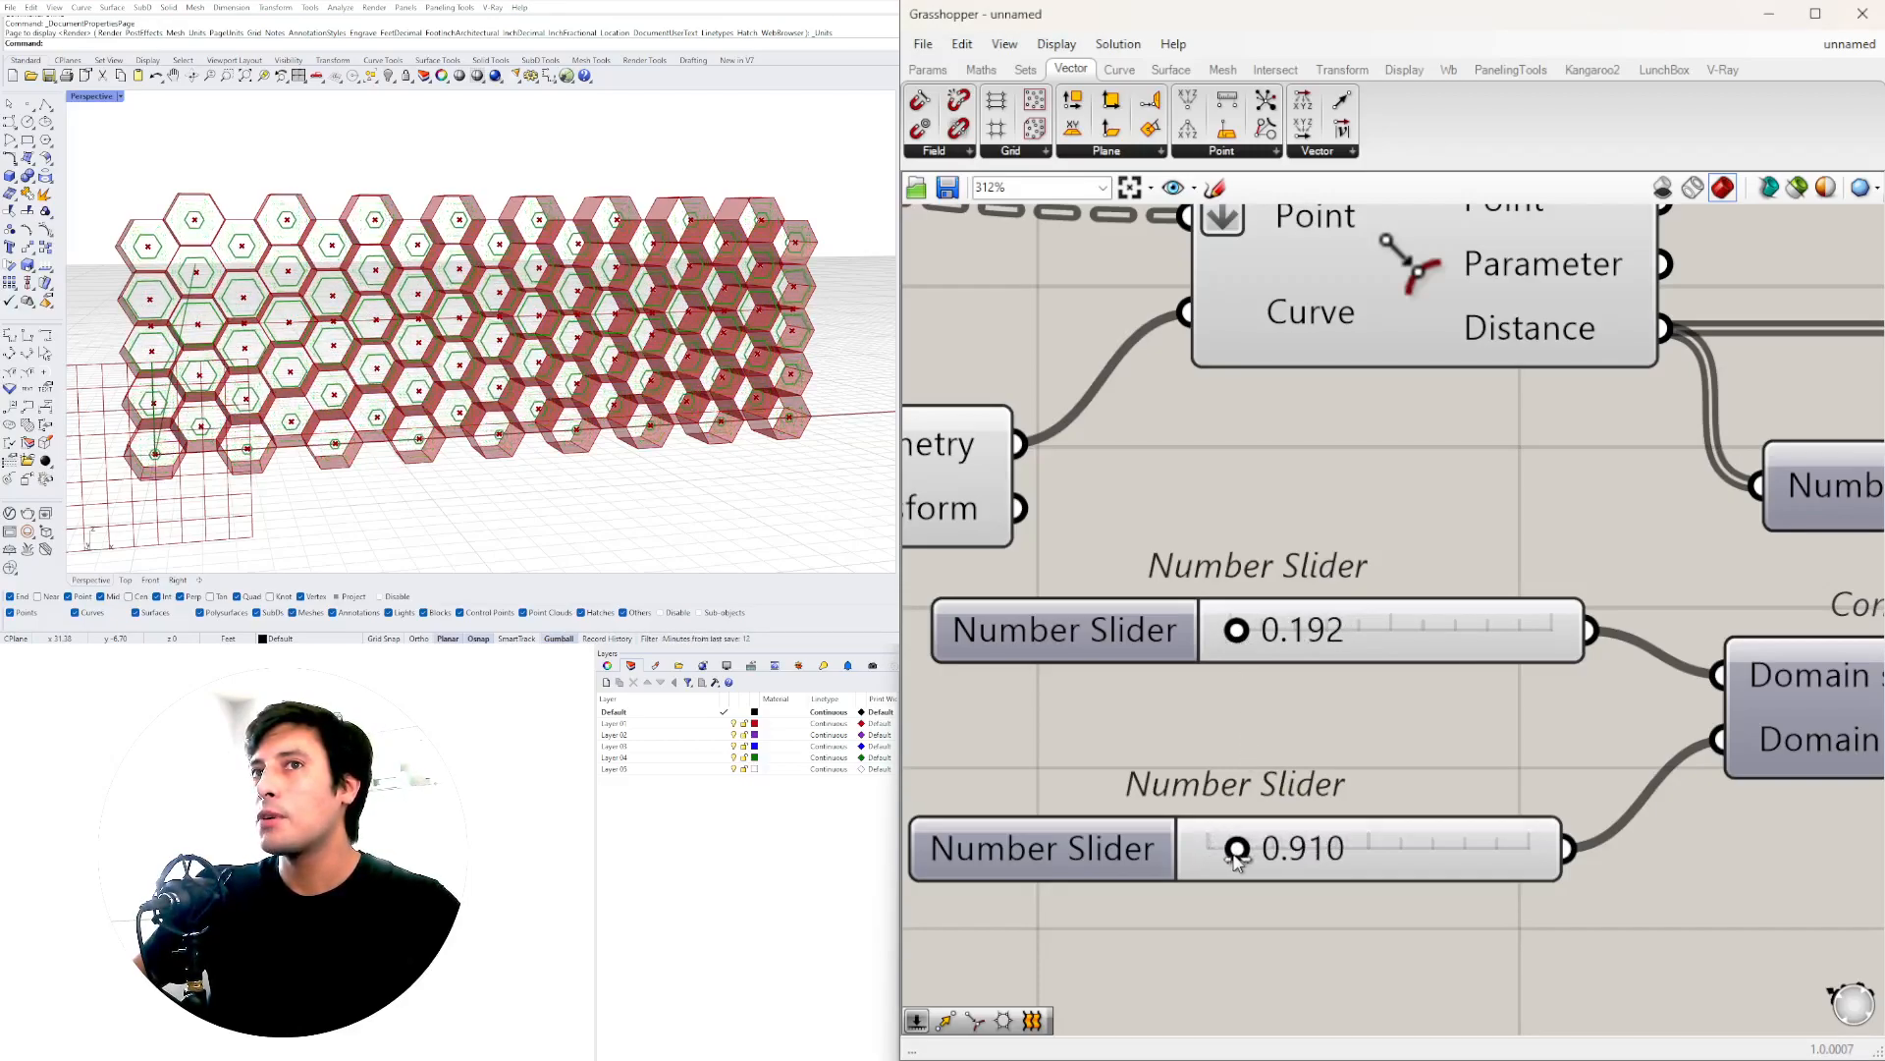
pyautogui.moveTo(653, 408); pyautogui.dragTo(355, 330, button='right')
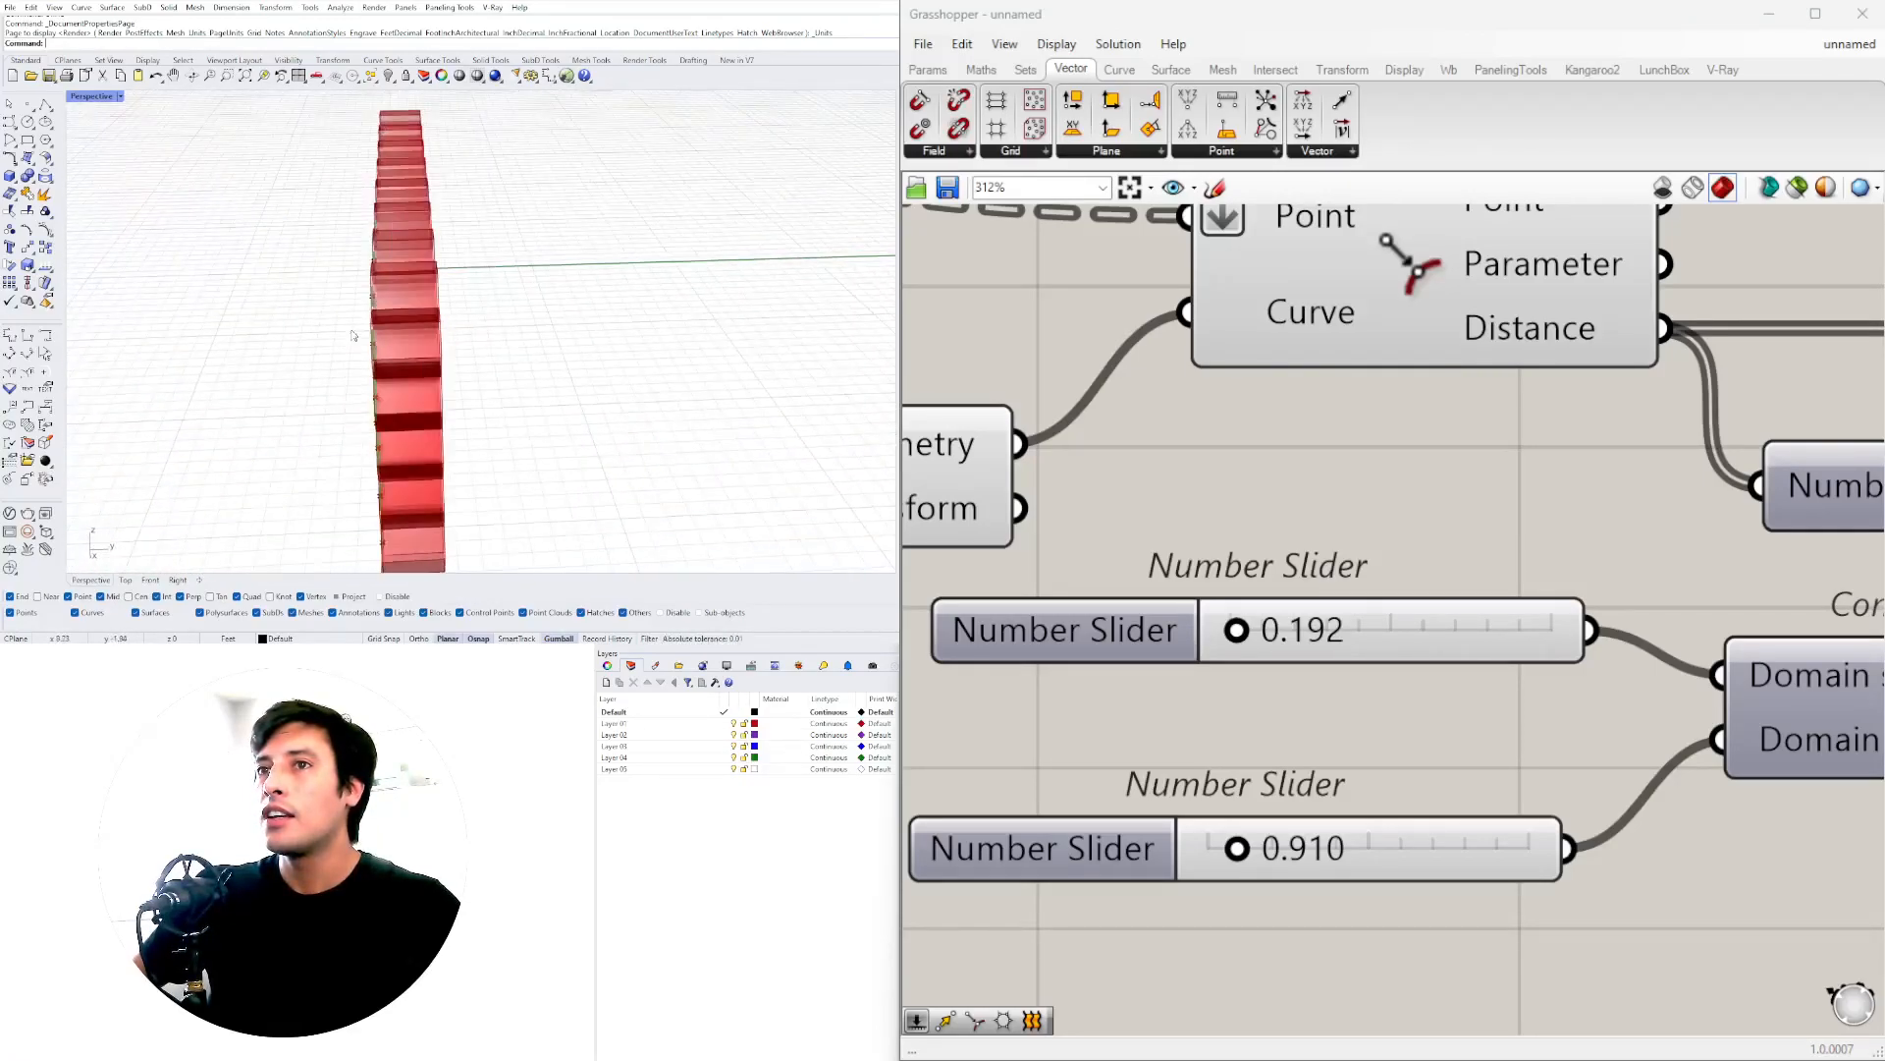
# - Add an Extrude component beside Offset Curve and wire the offset curves into its Base input
pyautogui.scroll(-8, 1316, 530)
pyautogui.moveTo(1822, 619); pyautogui.dragTo(1438, 746, button='right')
pyautogui.scroll(3, 1431, 491)
pyautogui.moveTo(481, 336); pyautogui.dragTo(625, 343, button='right')
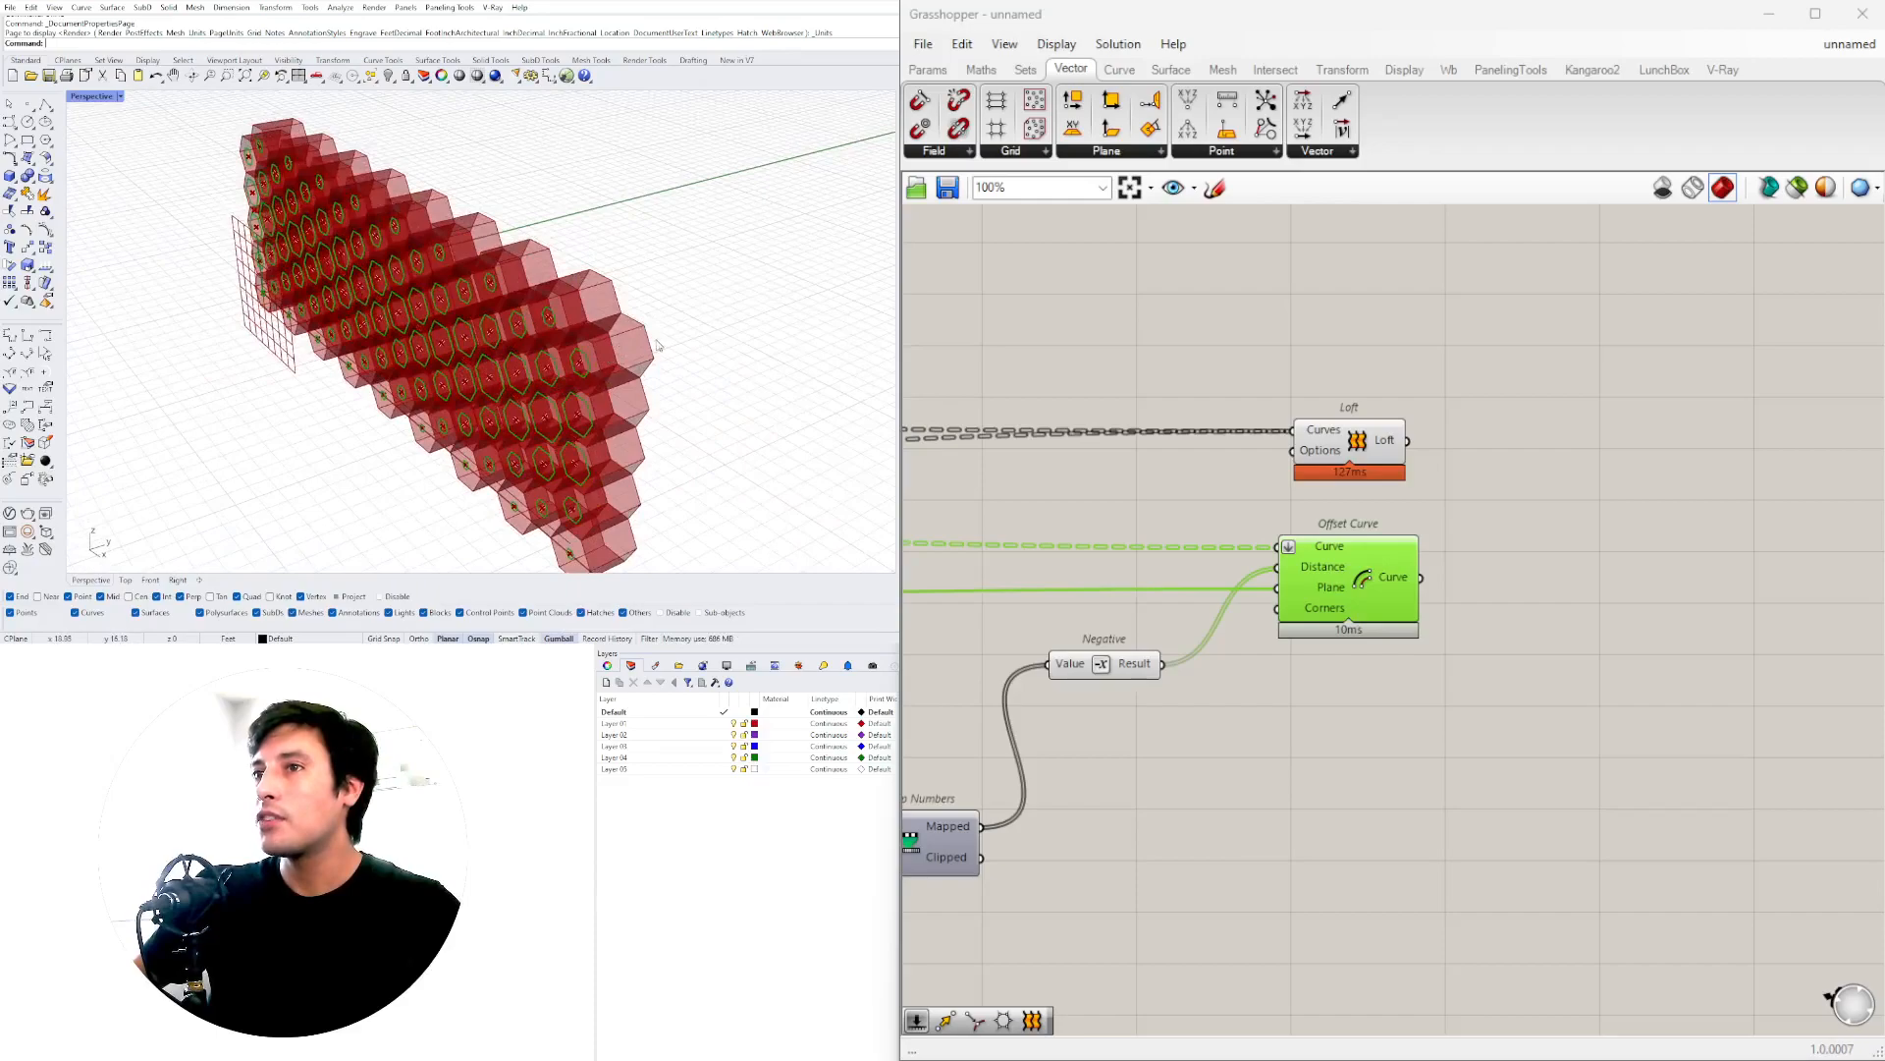
pyautogui.click(1517, 590)
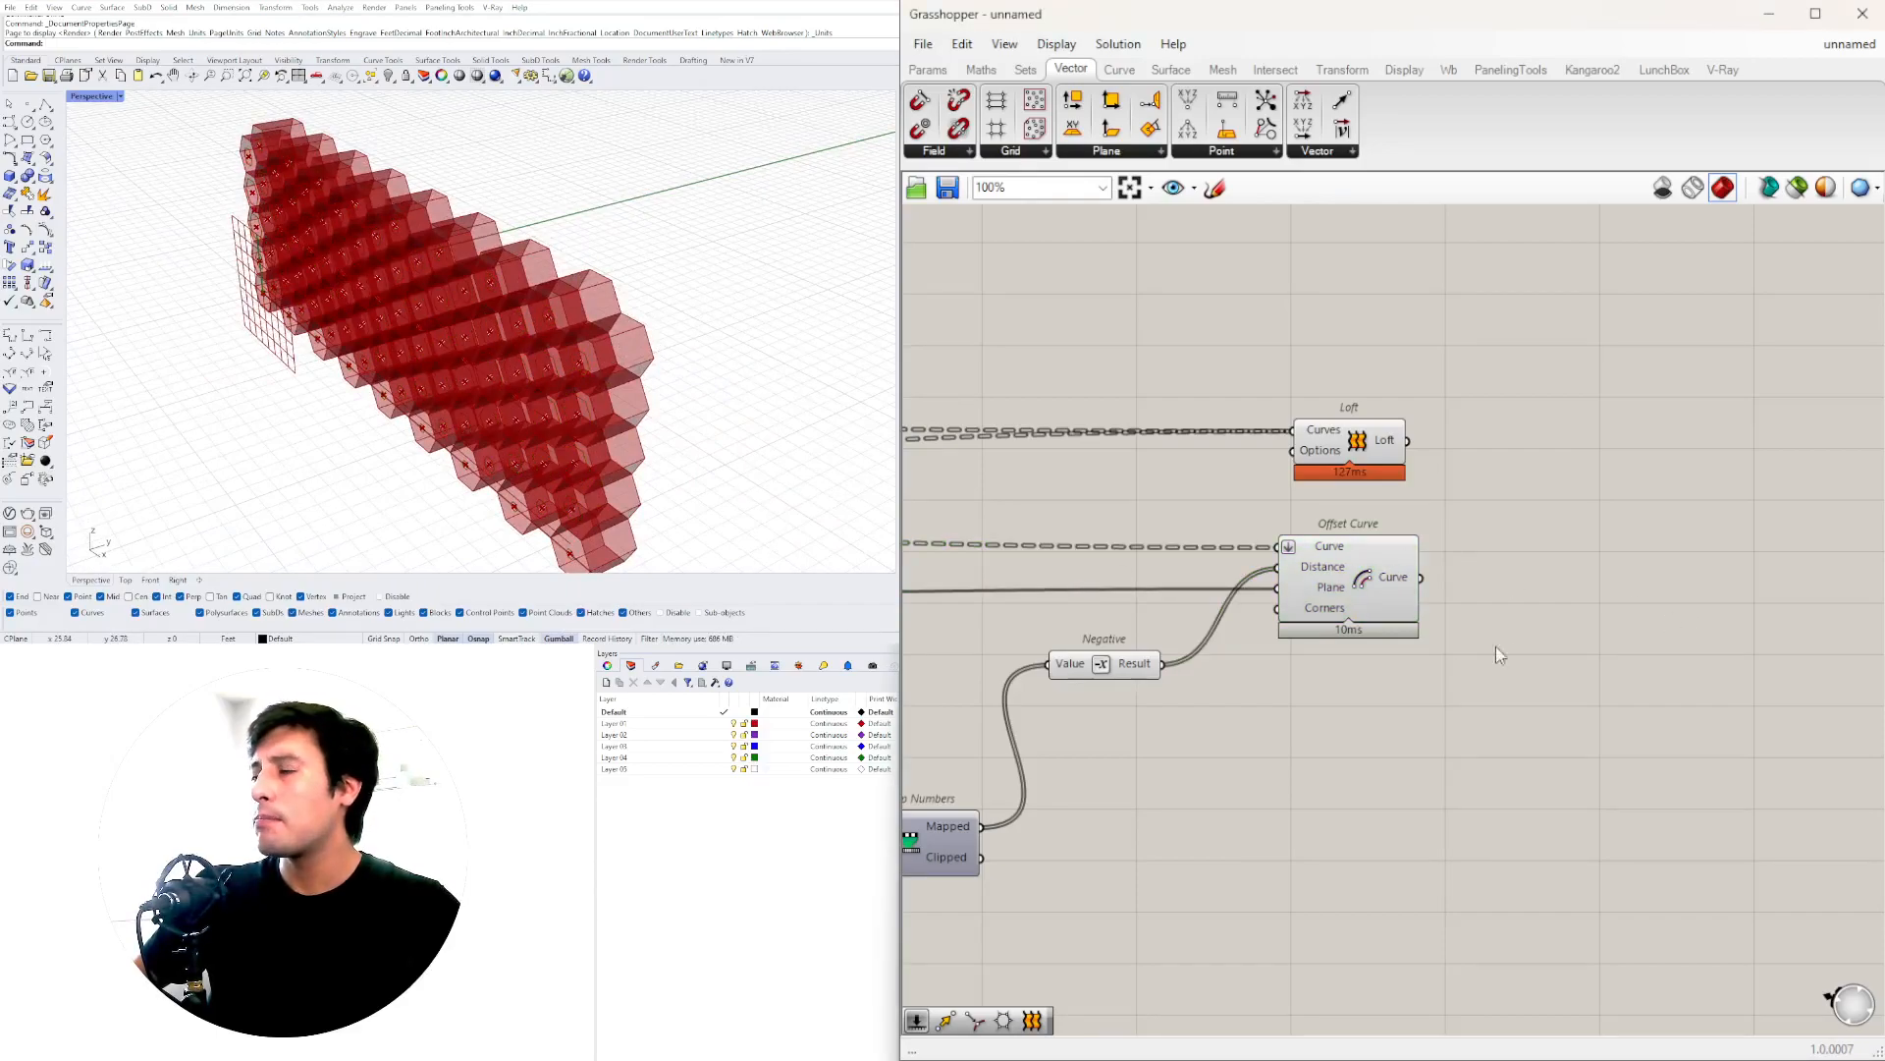
pyautogui.doubleClick(1535, 596)
pyautogui.write('extrude')
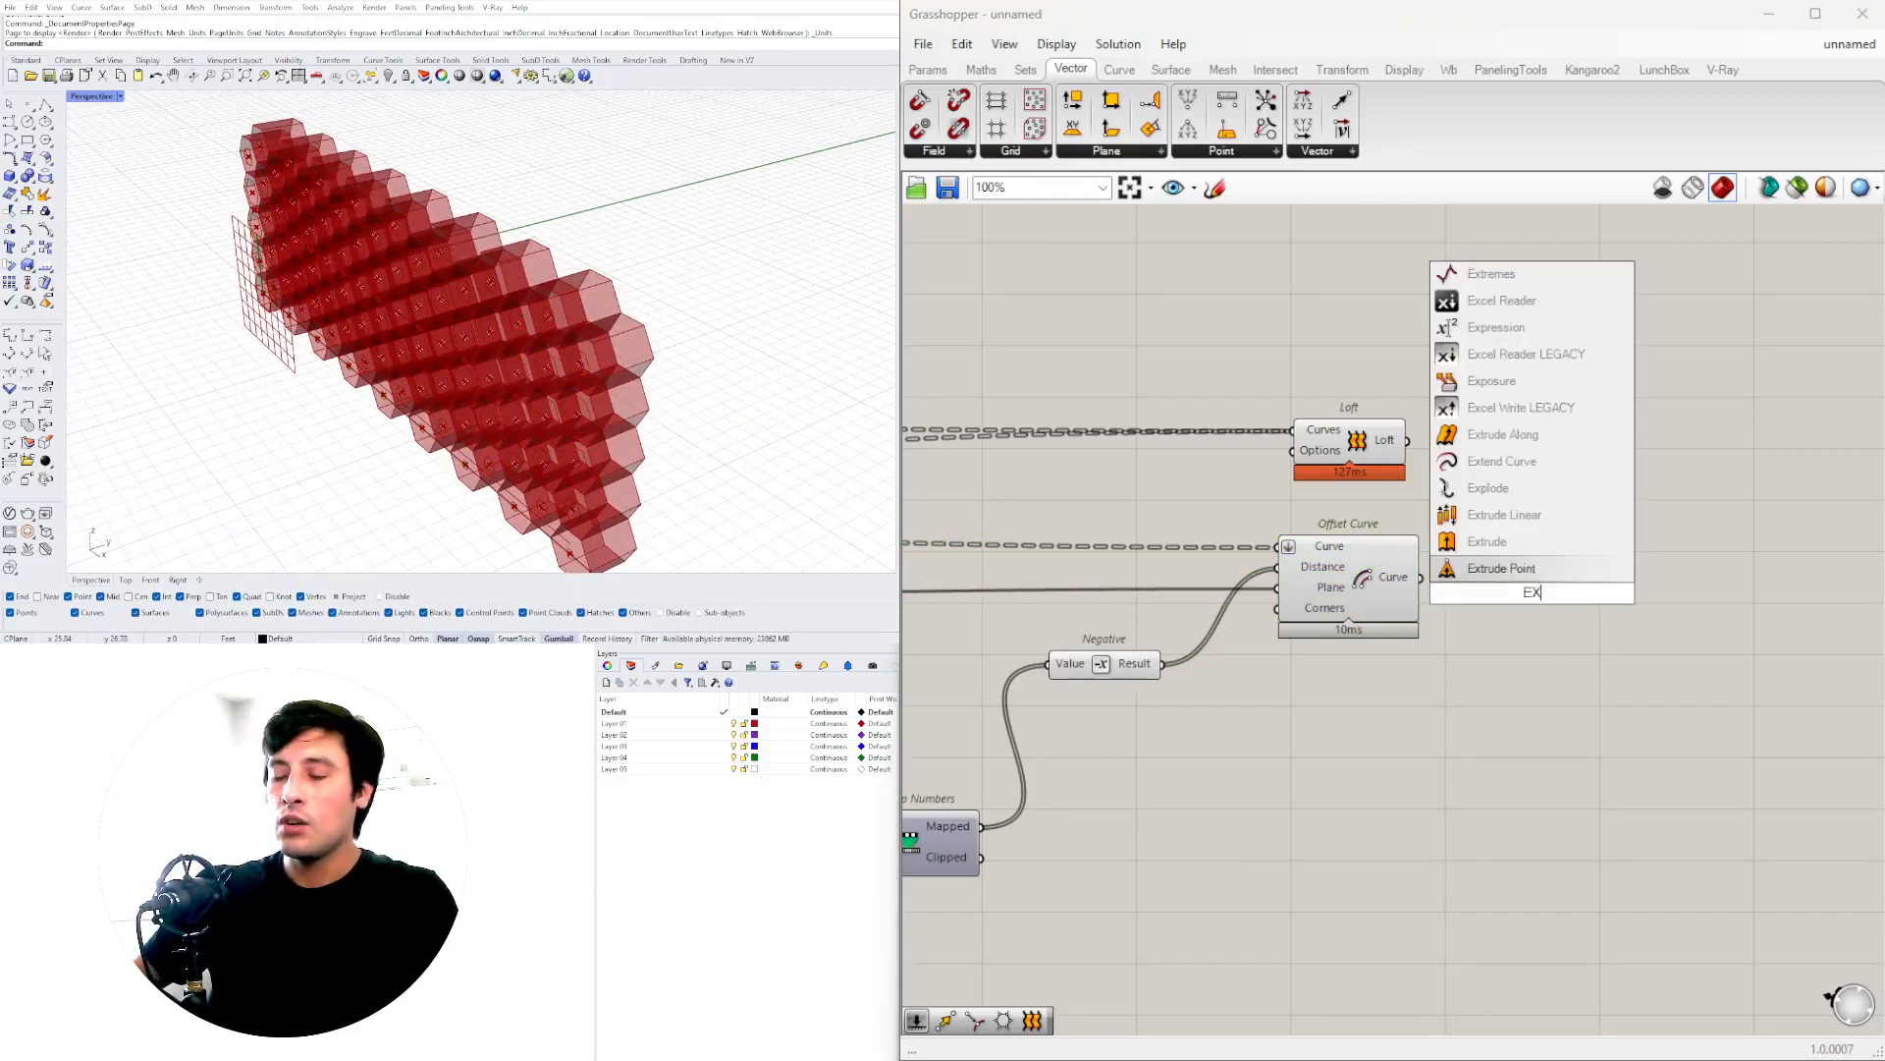
pyautogui.press('Return')
pyautogui.click(1383, 589)
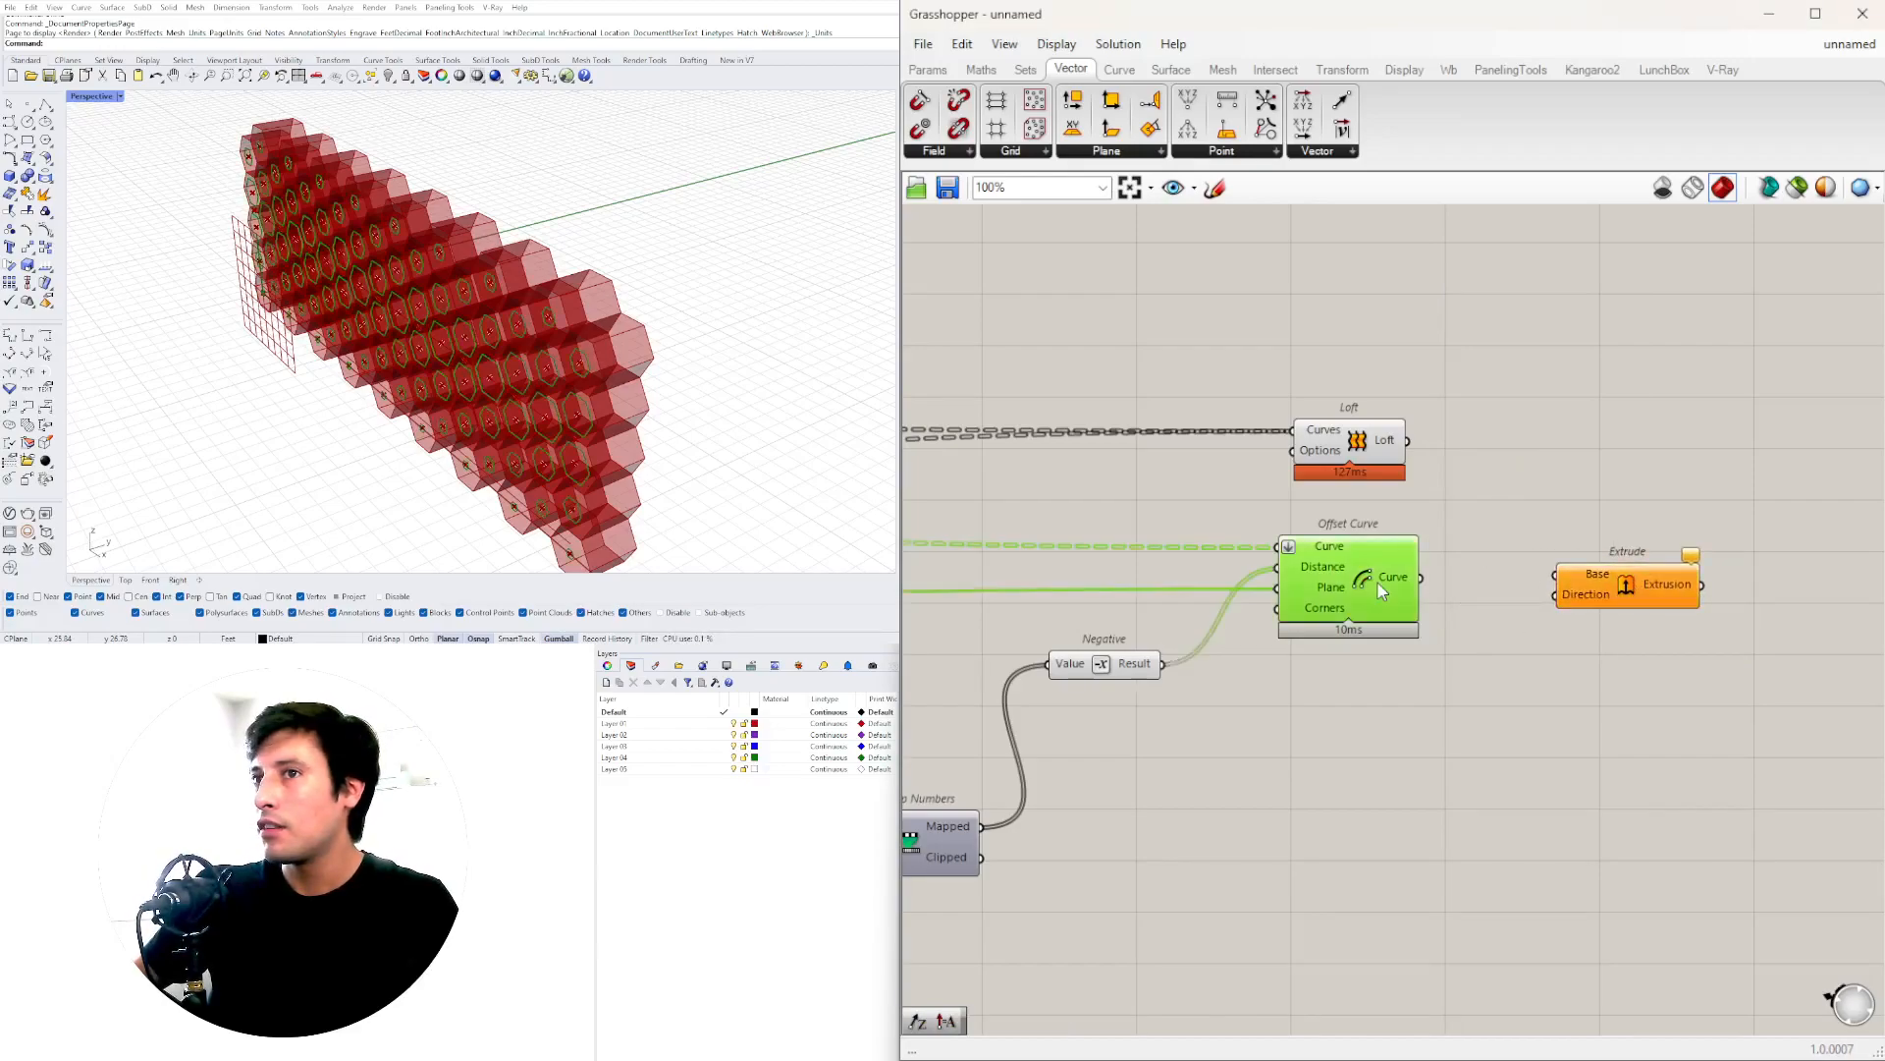
pyautogui.moveTo(1444, 577); pyautogui.dragTo(1734, 657)
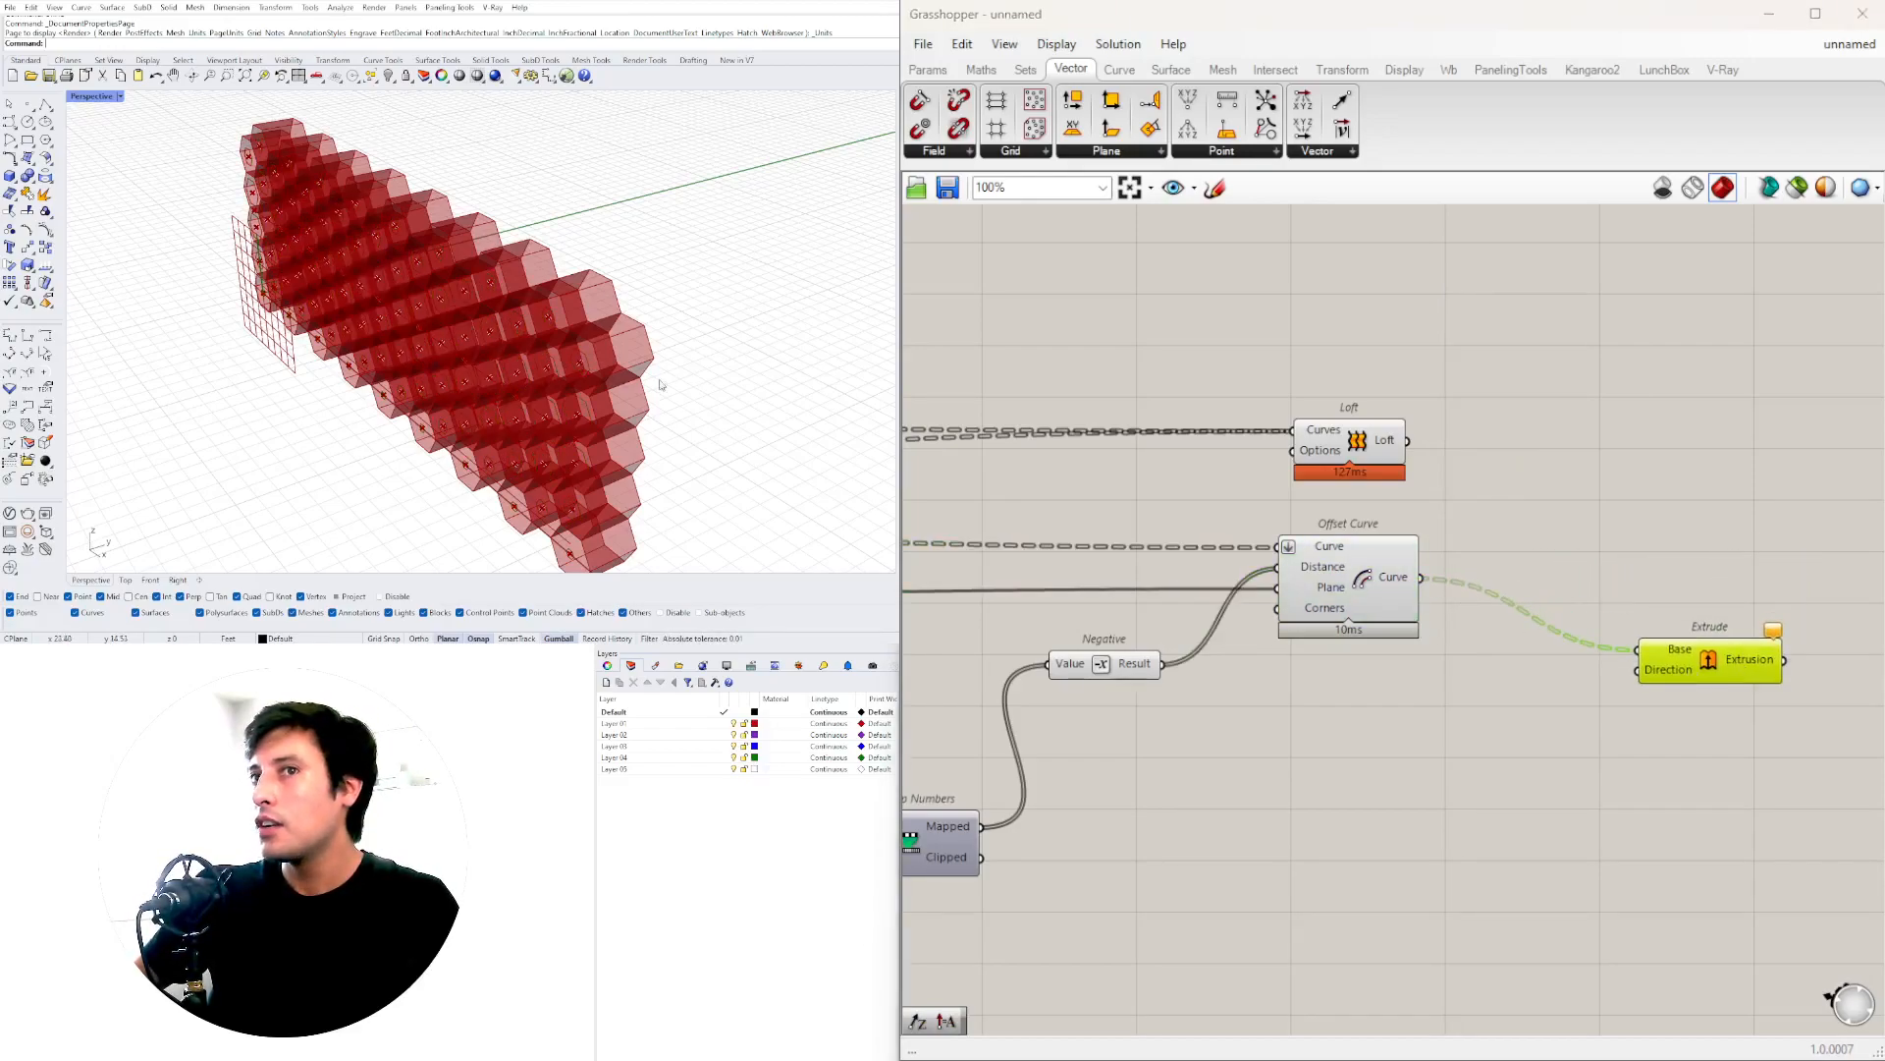
# - Add a second Unit Y component below Extrude and locate the existing Unit Y driven by the 2.4 slider
pyautogui.doubleClick(1491, 736)
pyautogui.write('y')
pyautogui.click(1473, 708)
pyautogui.scroll(-3, 1309, 786)
pyautogui.moveTo(1309, 785); pyautogui.dragTo(1669, 697, button='right')
pyautogui.scroll(-4, 1670, 697)
pyautogui.scroll(5, 1217, 711)
pyautogui.moveTo(1281, 526); pyautogui.dragTo(1048, 494)
pyautogui.scroll(6, 1071, 469)
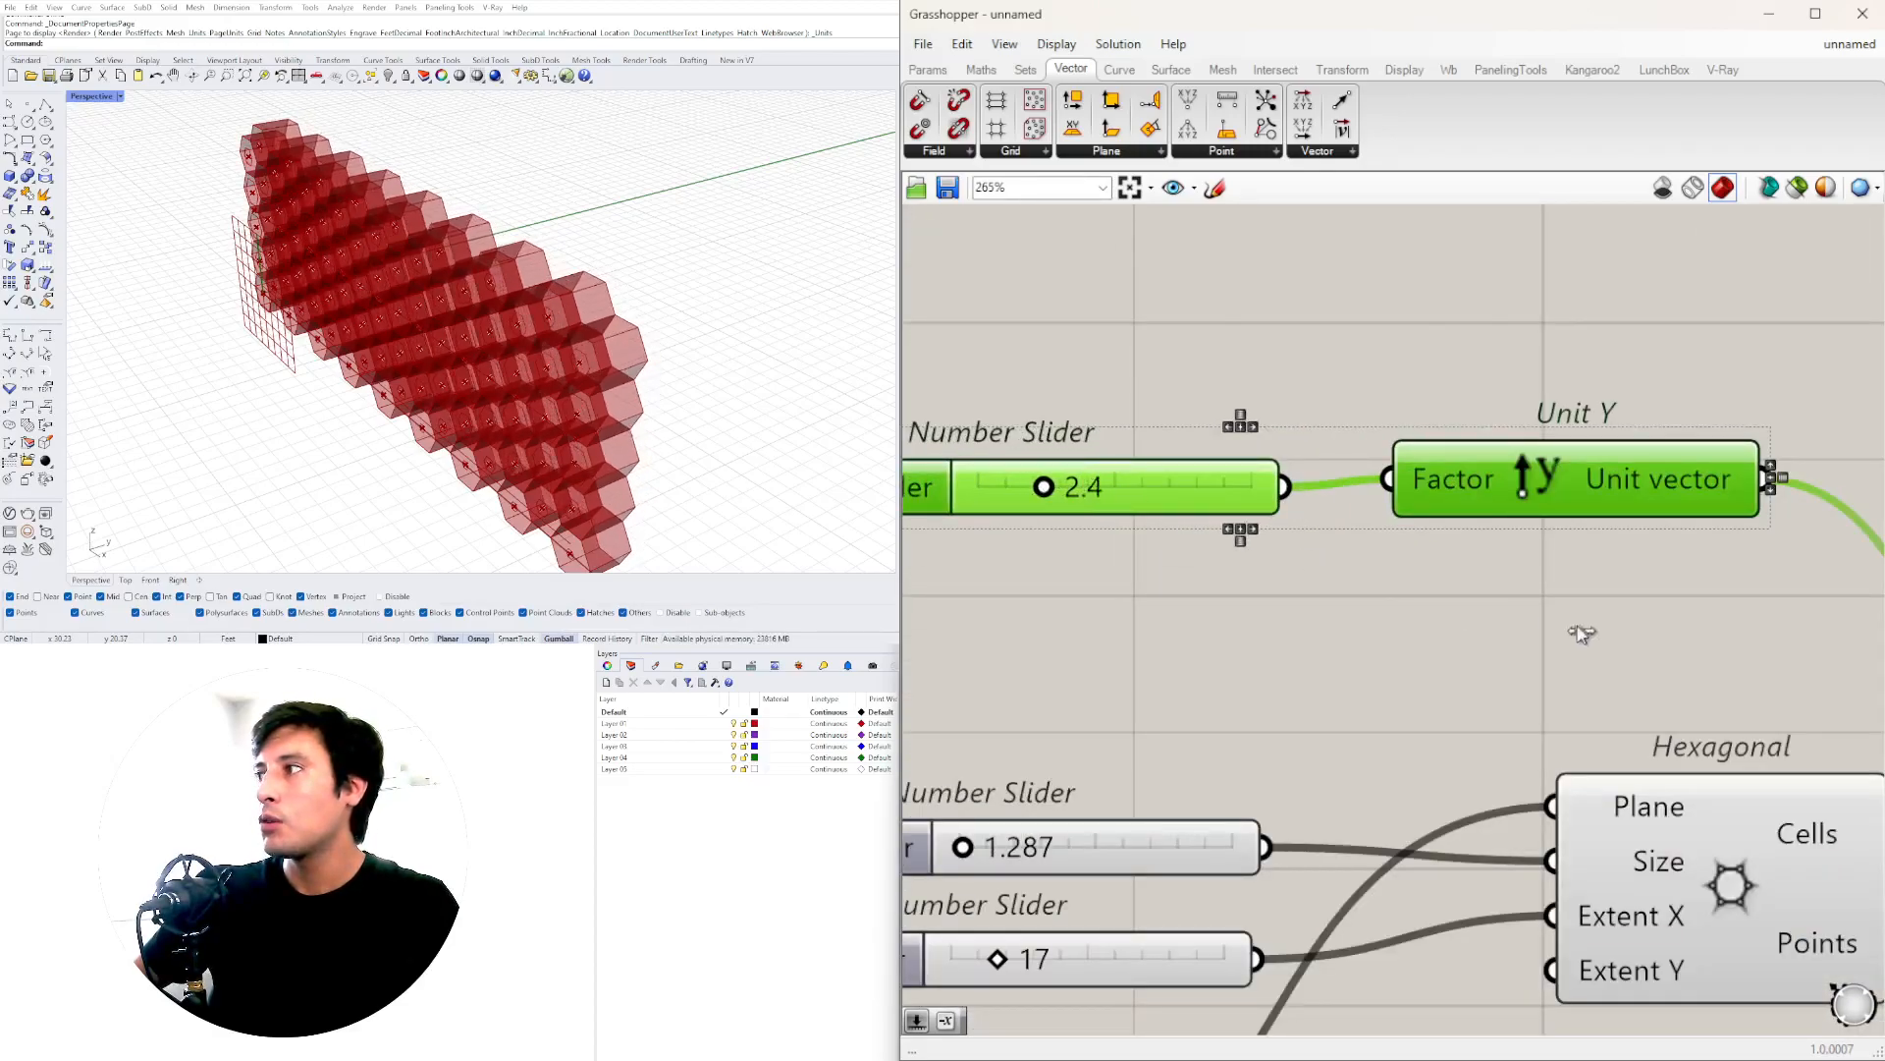
# - Wire the existing Unit Y vector across to the new Unit Y component and insert a Relay on that wire
pyautogui.scroll(-7, 1247, 413)
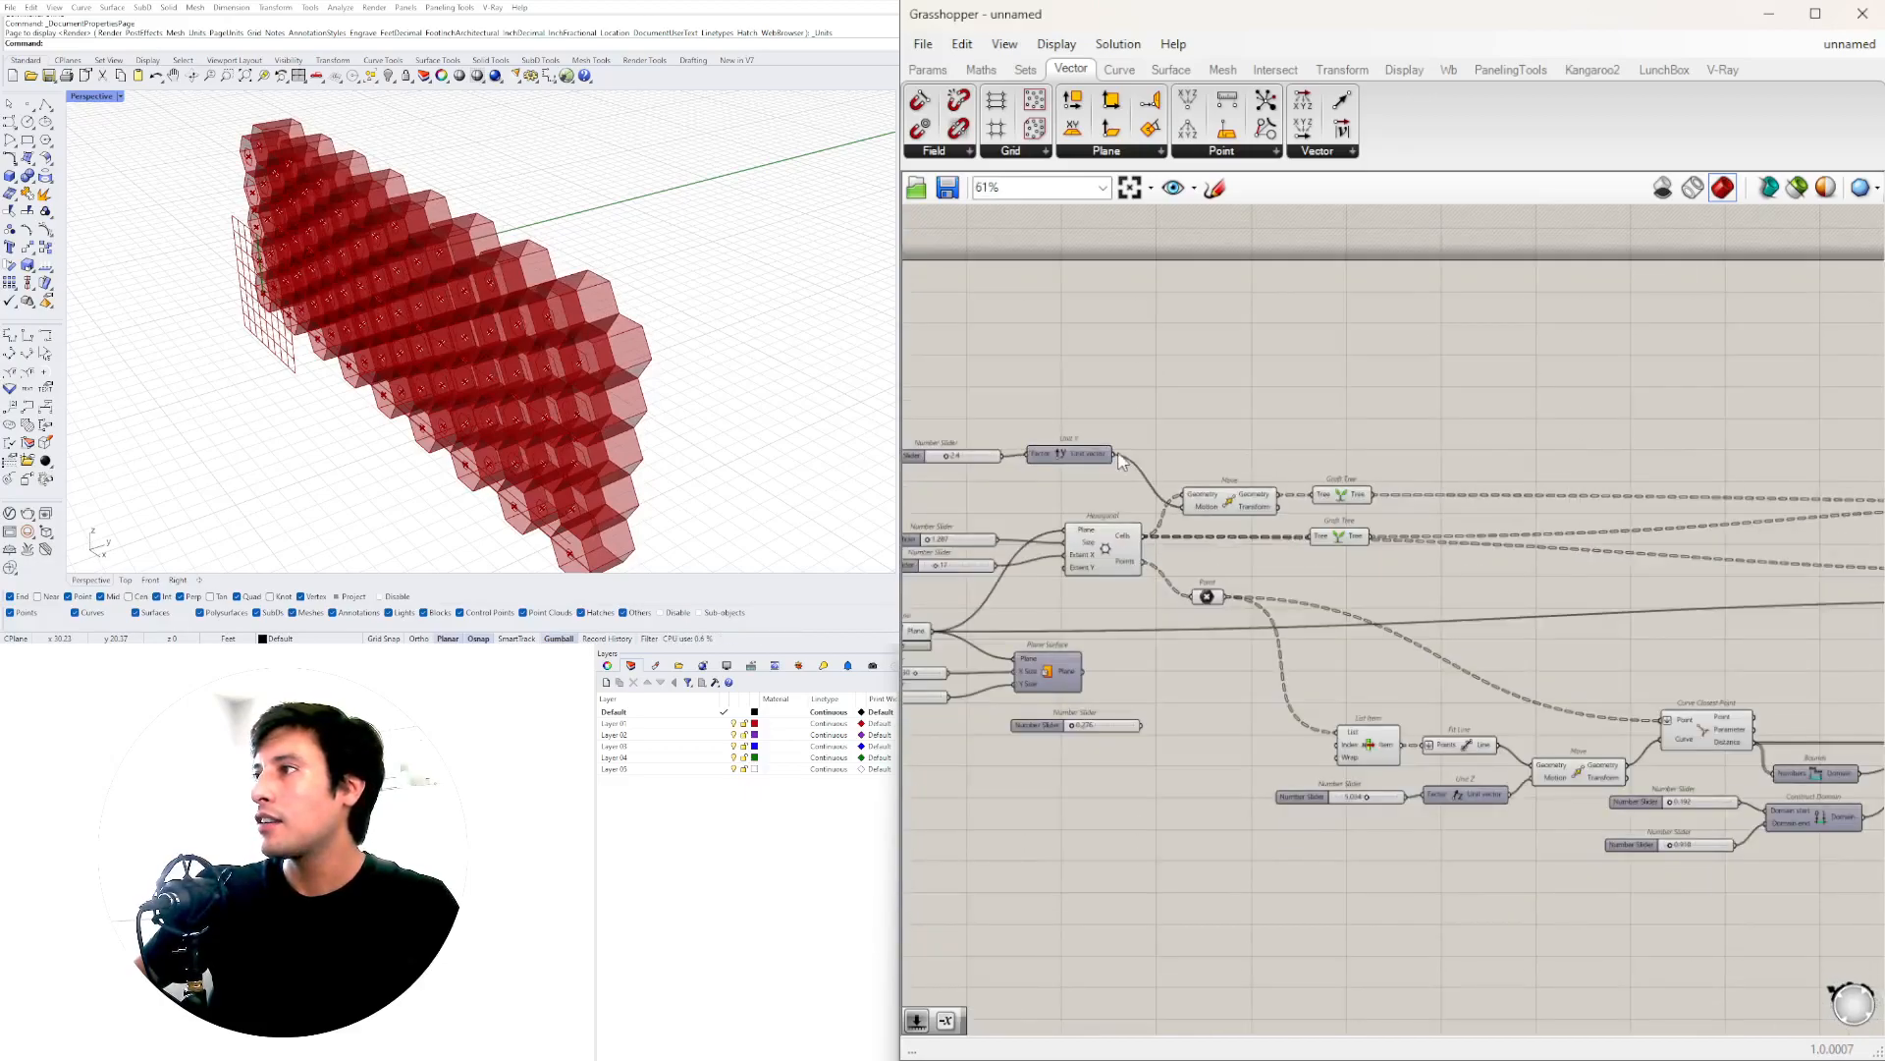
pyautogui.scroll(-4, 1120, 463)
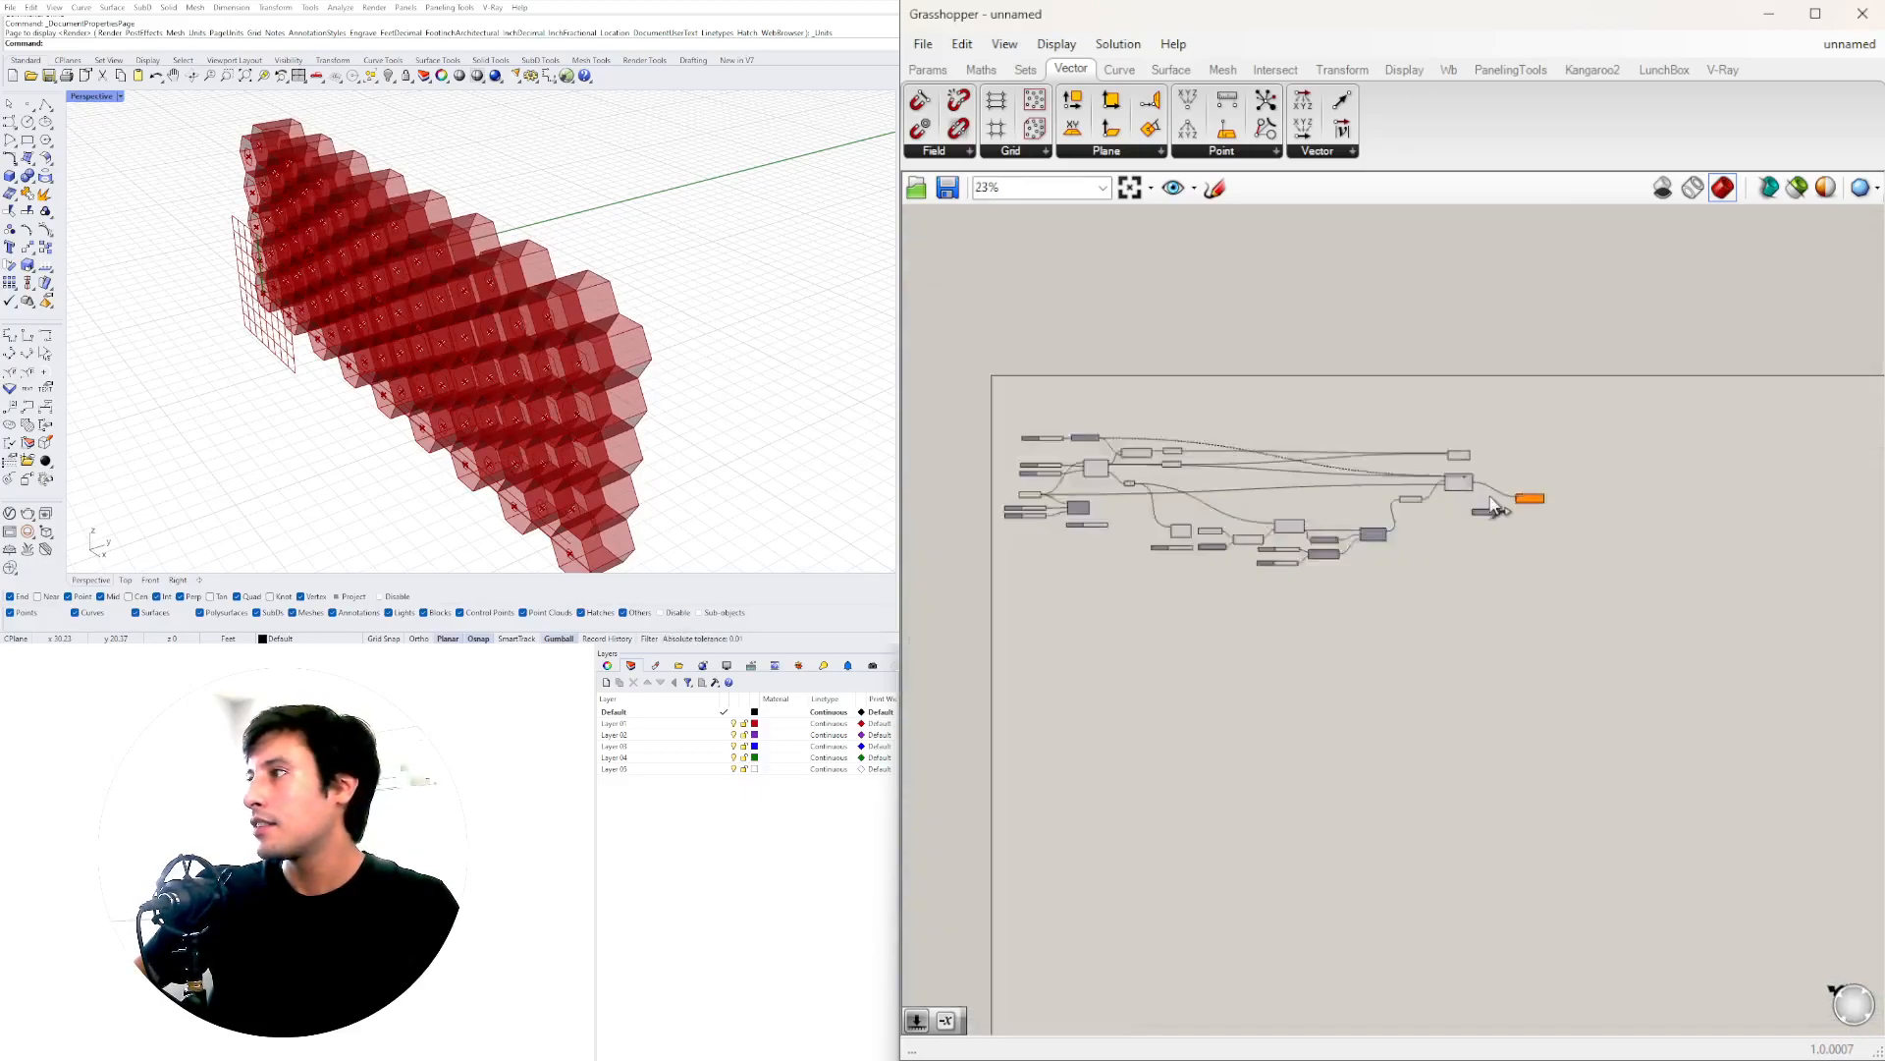
pyautogui.scroll(8, 1476, 487)
pyautogui.moveTo(1470, 582); pyautogui.dragTo(1408, 590)
pyautogui.click(1294, 589)
pyautogui.doubleClick(1292, 581)
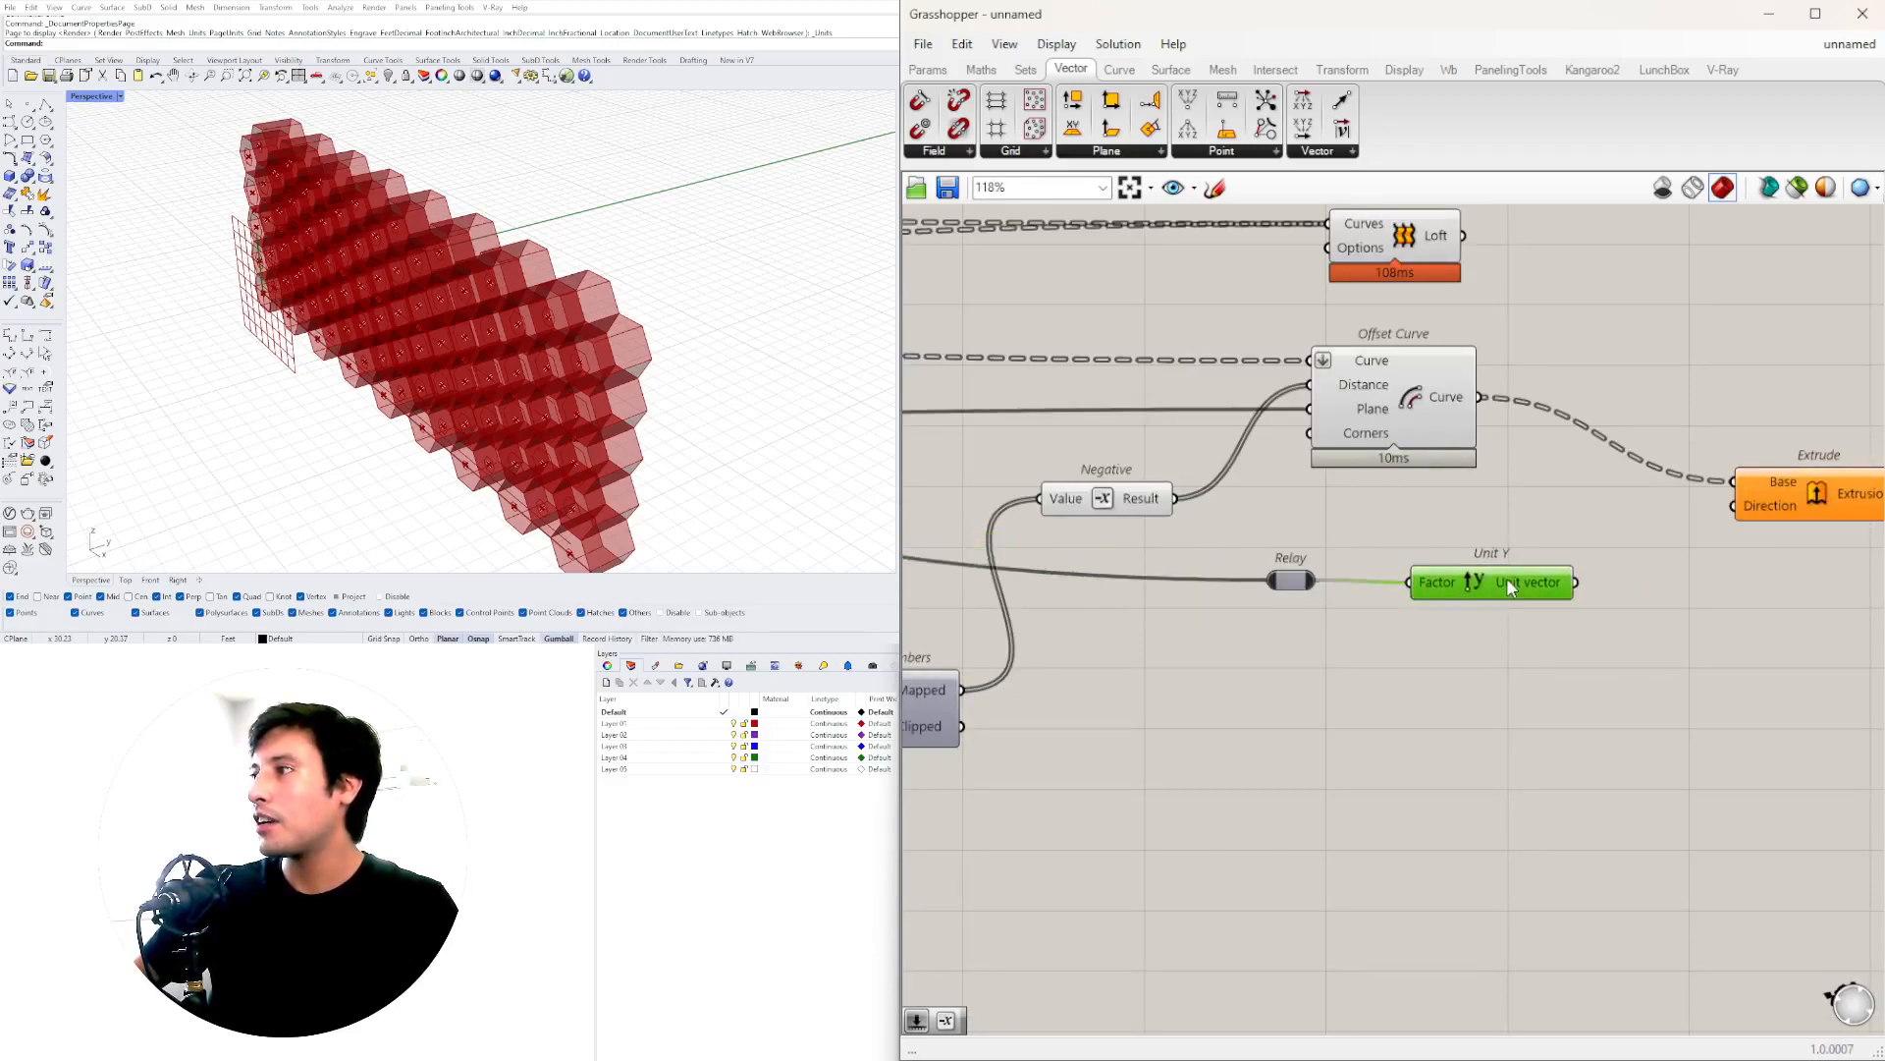
# - Delete the second Unit Y, connect the Relay to Extrude's Direction input, and place the Relay closer to Extrude
pyautogui.press('Delete')
pyautogui.moveTo(1316, 580); pyautogui.dragTo(1704, 554)
pyautogui.moveTo(1295, 580); pyautogui.dragTo(1452, 577)
pyautogui.click(1726, 556)
# - Examine the extruded inner hexagons inside the lofted cells from several angles in the viewport
pyautogui.moveTo(629, 402); pyautogui.dragTo(702, 378, button='right')
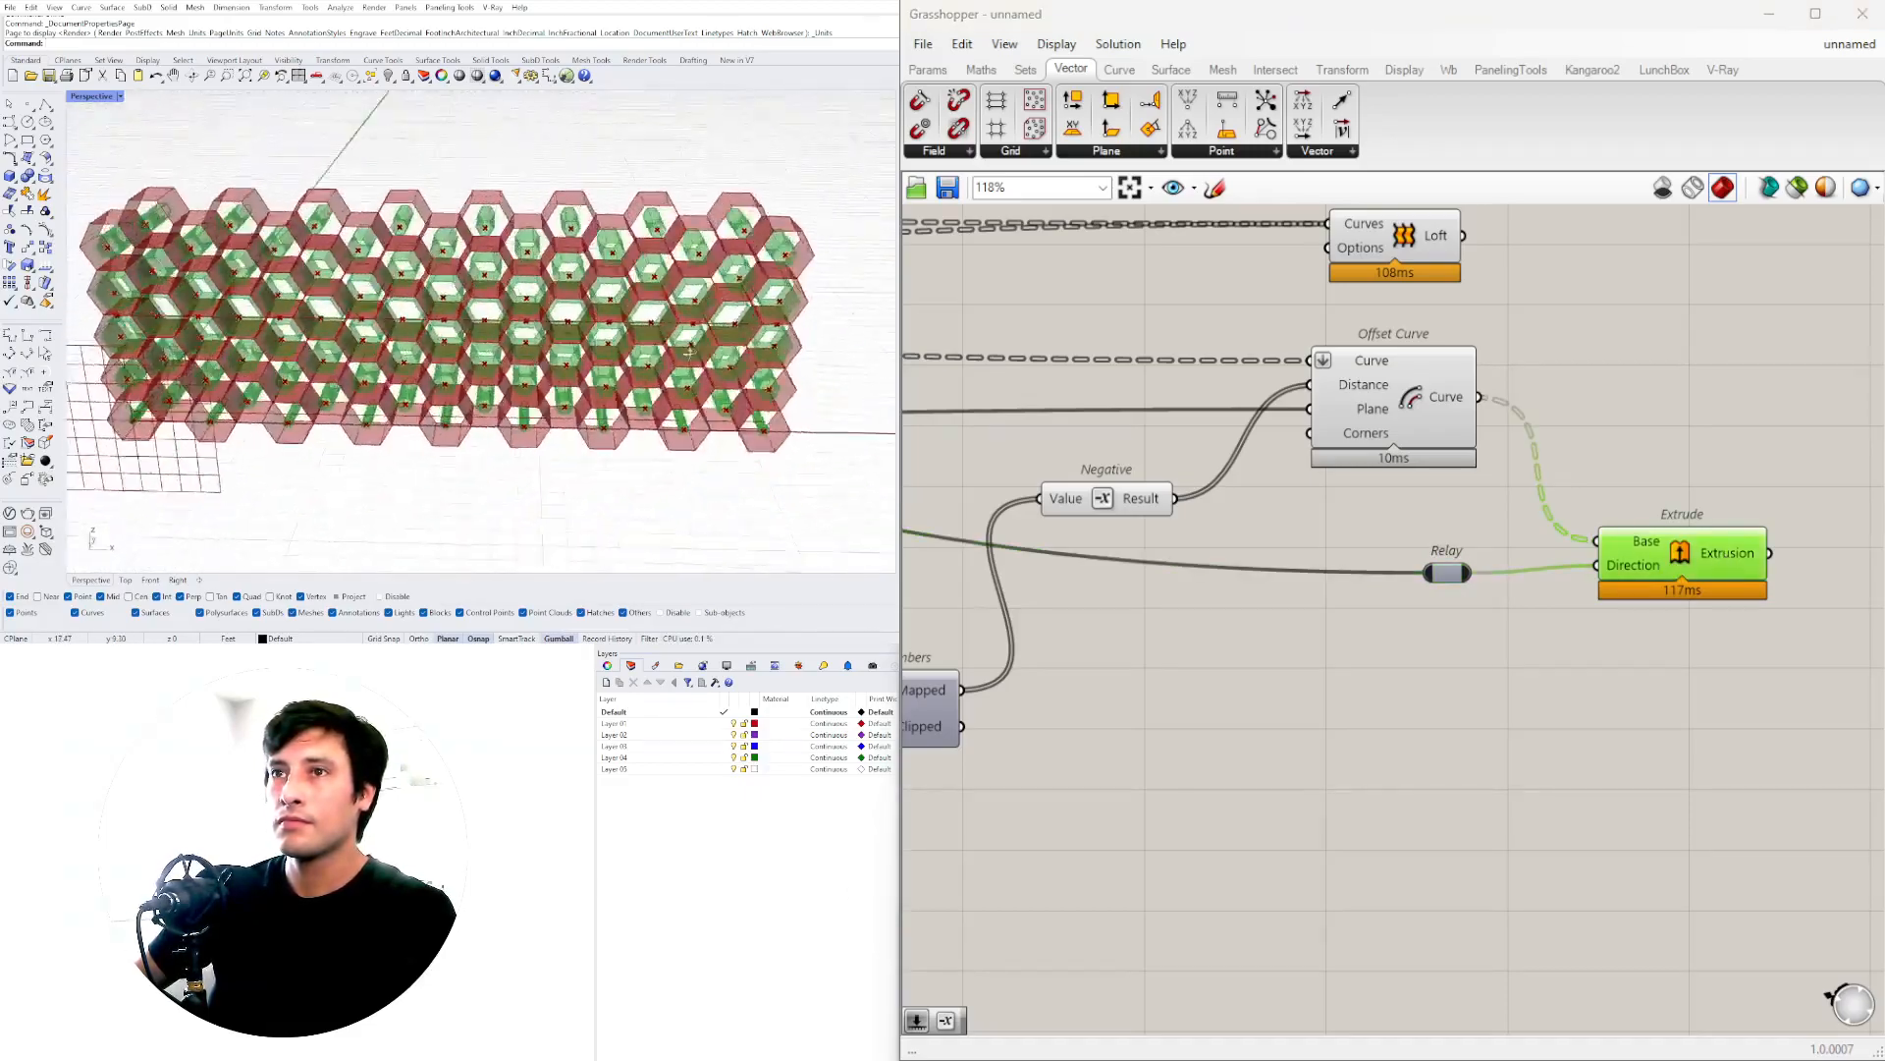
pyautogui.scroll(4, 766, 294)
pyautogui.moveTo(821, 242)
pyautogui.mouseDown(button='right')
pyautogui.moveTo(751, 280)
pyautogui.moveTo(754, 241)
pyautogui.moveTo(827, 265)
pyautogui.mouseUp(button='right')
pyautogui.scroll(-4, 754, 241)
pyautogui.scroll(4, 287, 342)
pyautogui.scroll(-3, 287, 342)
pyautogui.moveTo(314, 338); pyautogui.dragTo(423, 291, button='right')
pyautogui.scroll(7, 399, 409)
pyautogui.scroll(-8, 393, 411)
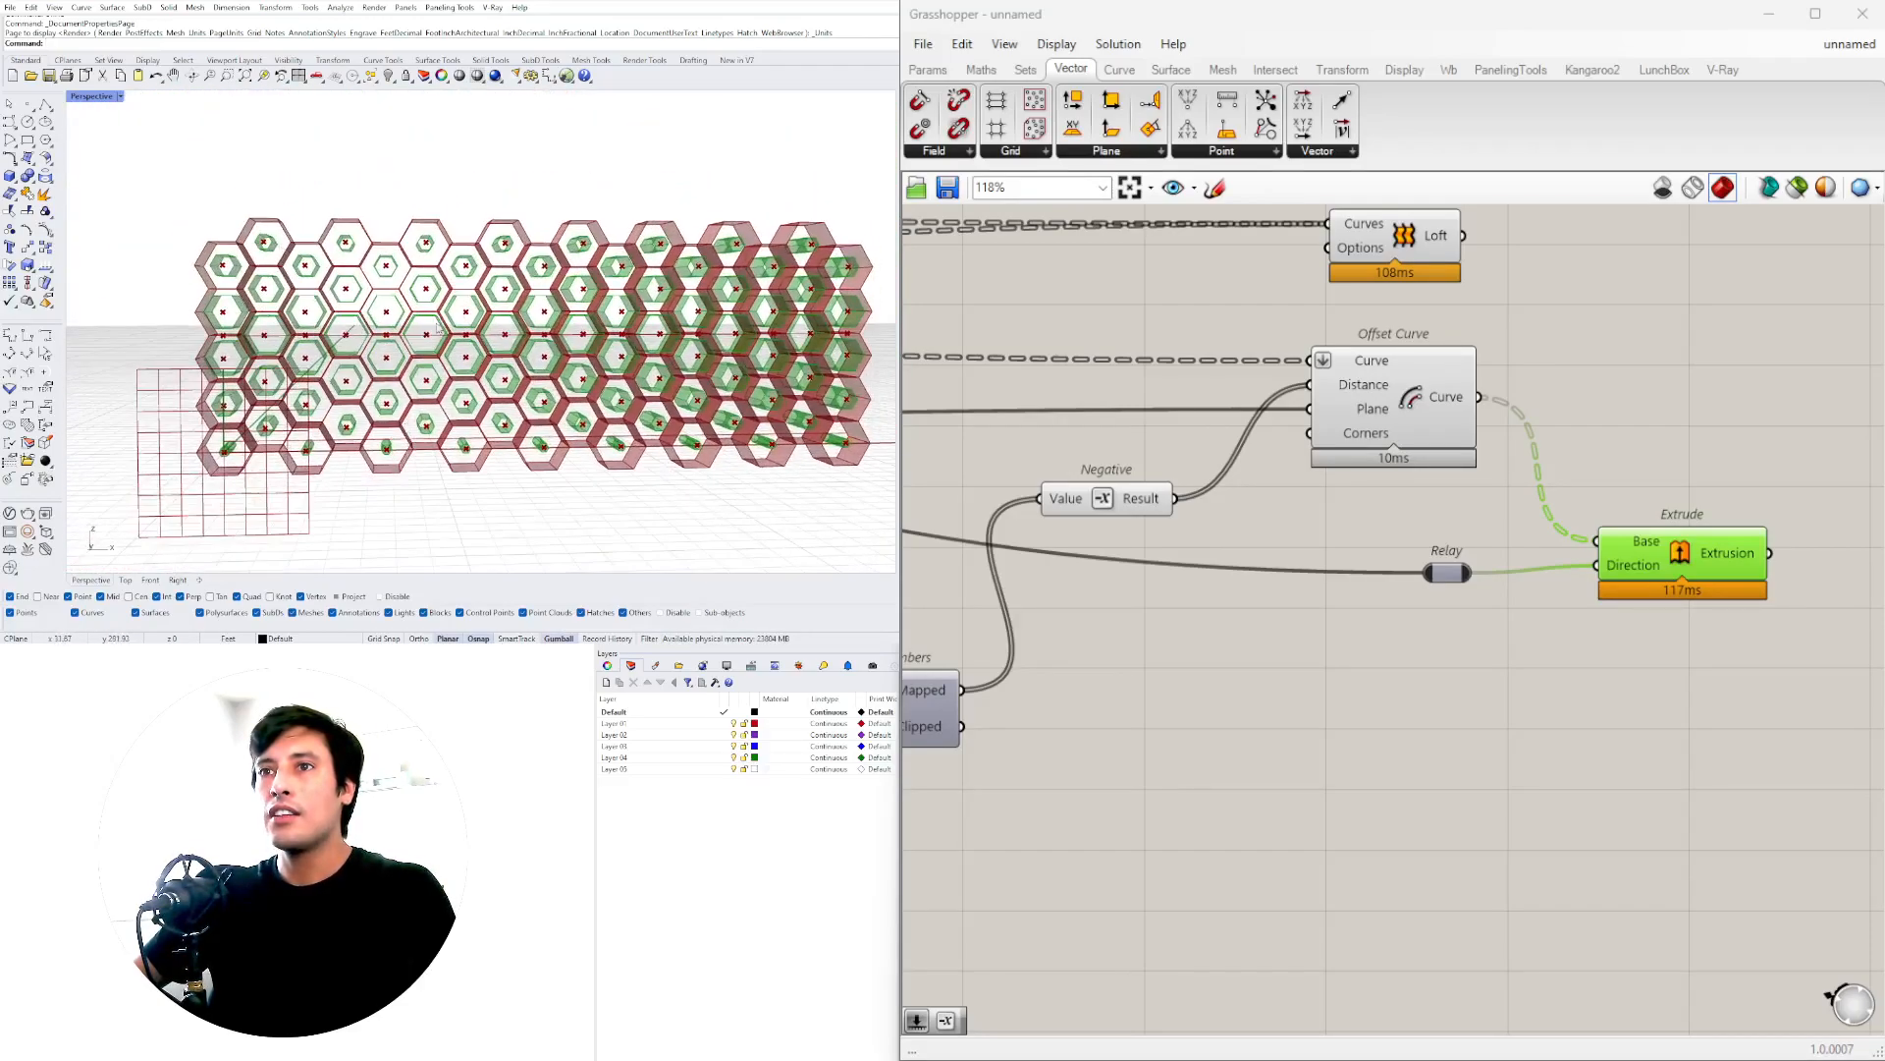
pyautogui.scroll(-3, 1122, 628)
# - Move the Relay and Extrude components closer to Offset Curve
pyautogui.moveTo(1716, 662); pyautogui.dragTo(1494, 574)
pyautogui.moveTo(1666, 622); pyautogui.dragTo(1643, 611)
pyautogui.click(1550, 481)
# - Review the Offset Curve outlines and the Hexagonal grid cells as the edges for the wall's face surfaces
pyautogui.moveTo(589, 393); pyautogui.dragTo(624, 447, button='right')
pyautogui.scroll(-2, 1148, 793)
pyautogui.moveTo(1148, 792); pyautogui.dragTo(1383, 736, button='right')
pyautogui.scroll(3, 1688, 509)
pyautogui.click(1571, 609)
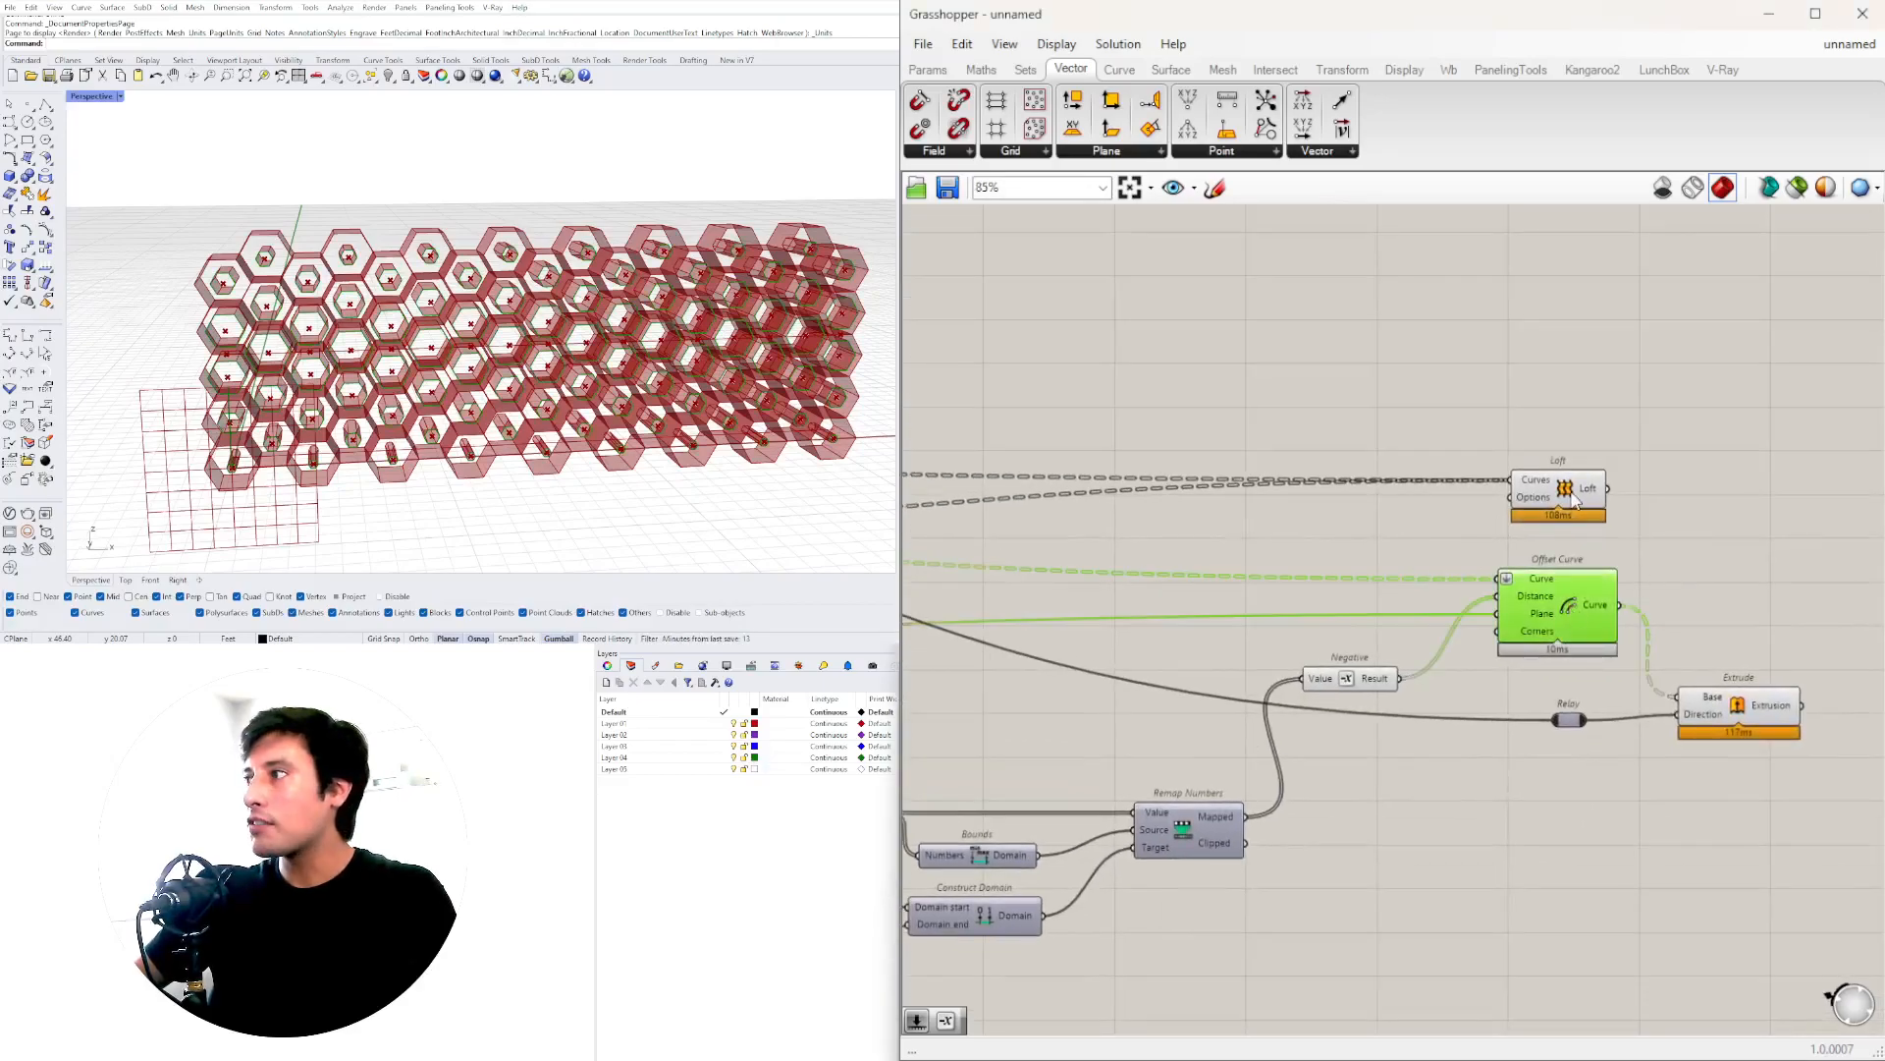
pyautogui.moveTo(1274, 632); pyautogui.dragTo(1777, 610, button='right')
pyautogui.scroll(-3, 1777, 610)
pyautogui.moveTo(1374, 608); pyautogui.dragTo(1557, 609, button='right')
pyautogui.scroll(4, 1372, 574)
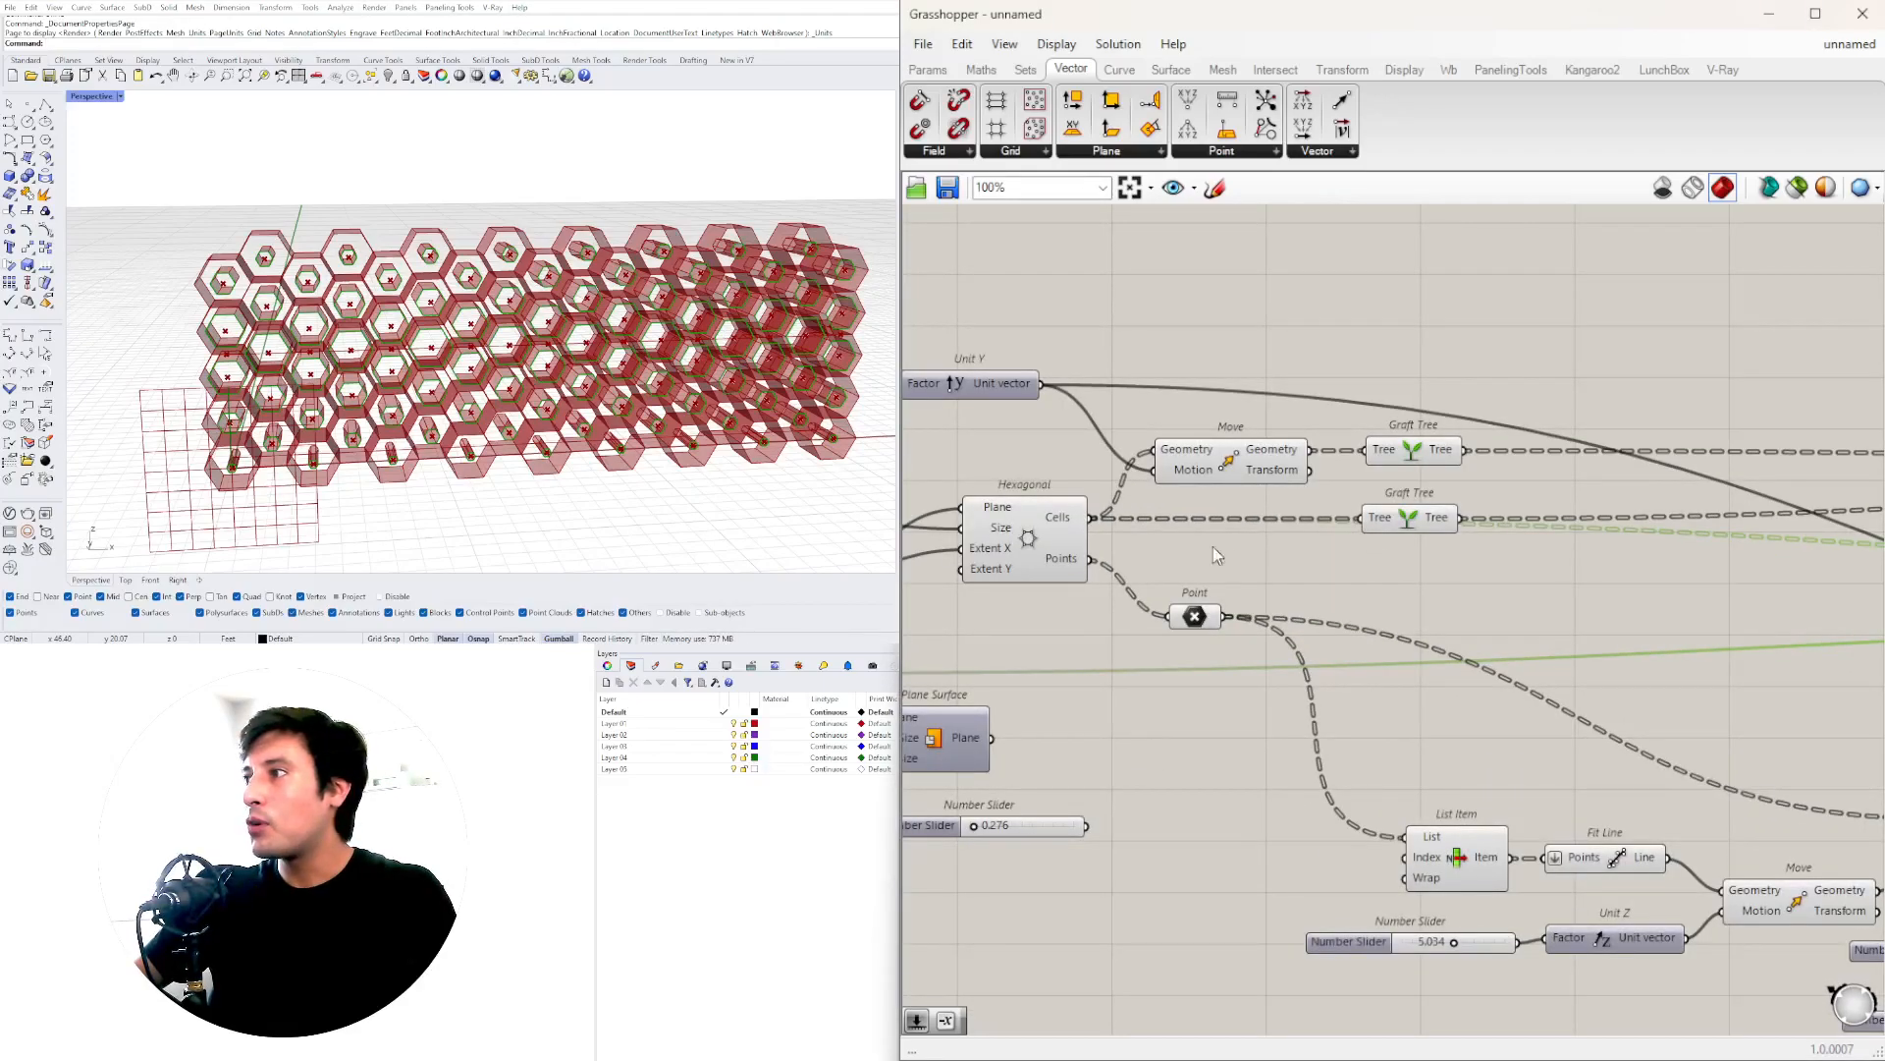
pyautogui.keyDown('shift'); pyautogui.click(1051, 535); pyautogui.keyUp('shift')
pyautogui.scroll(-5, 1051, 534)
pyautogui.moveTo(1847, 579); pyautogui.dragTo(1213, 584, button='right')
pyautogui.scroll(4, 1363, 585)
pyautogui.moveTo(1363, 585); pyautogui.dragTo(1712, 625, button='right')
pyautogui.doubleClick(1725, 354)
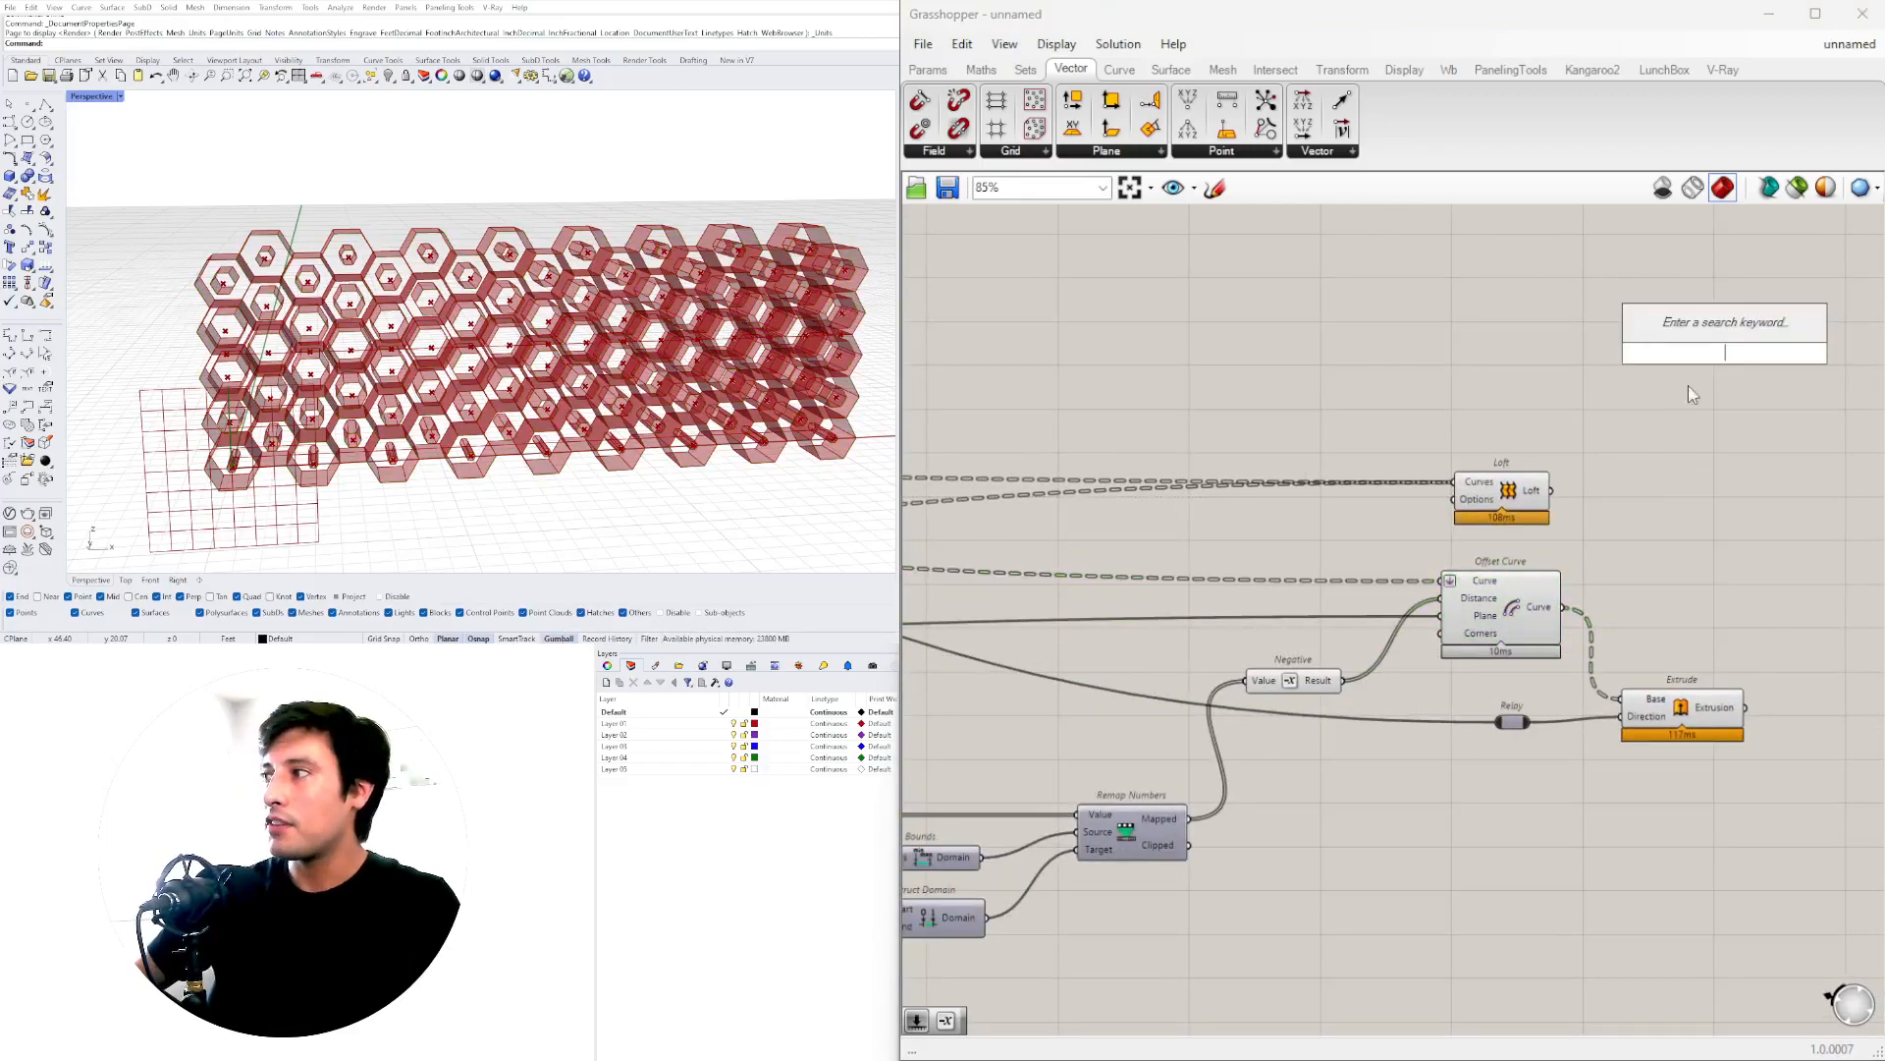
pyautogui.scroll(-5, 1488, 608)
pyautogui.moveTo(1362, 637); pyautogui.dragTo(1646, 607, button='right')
pyautogui.scroll(5, 1200, 578)
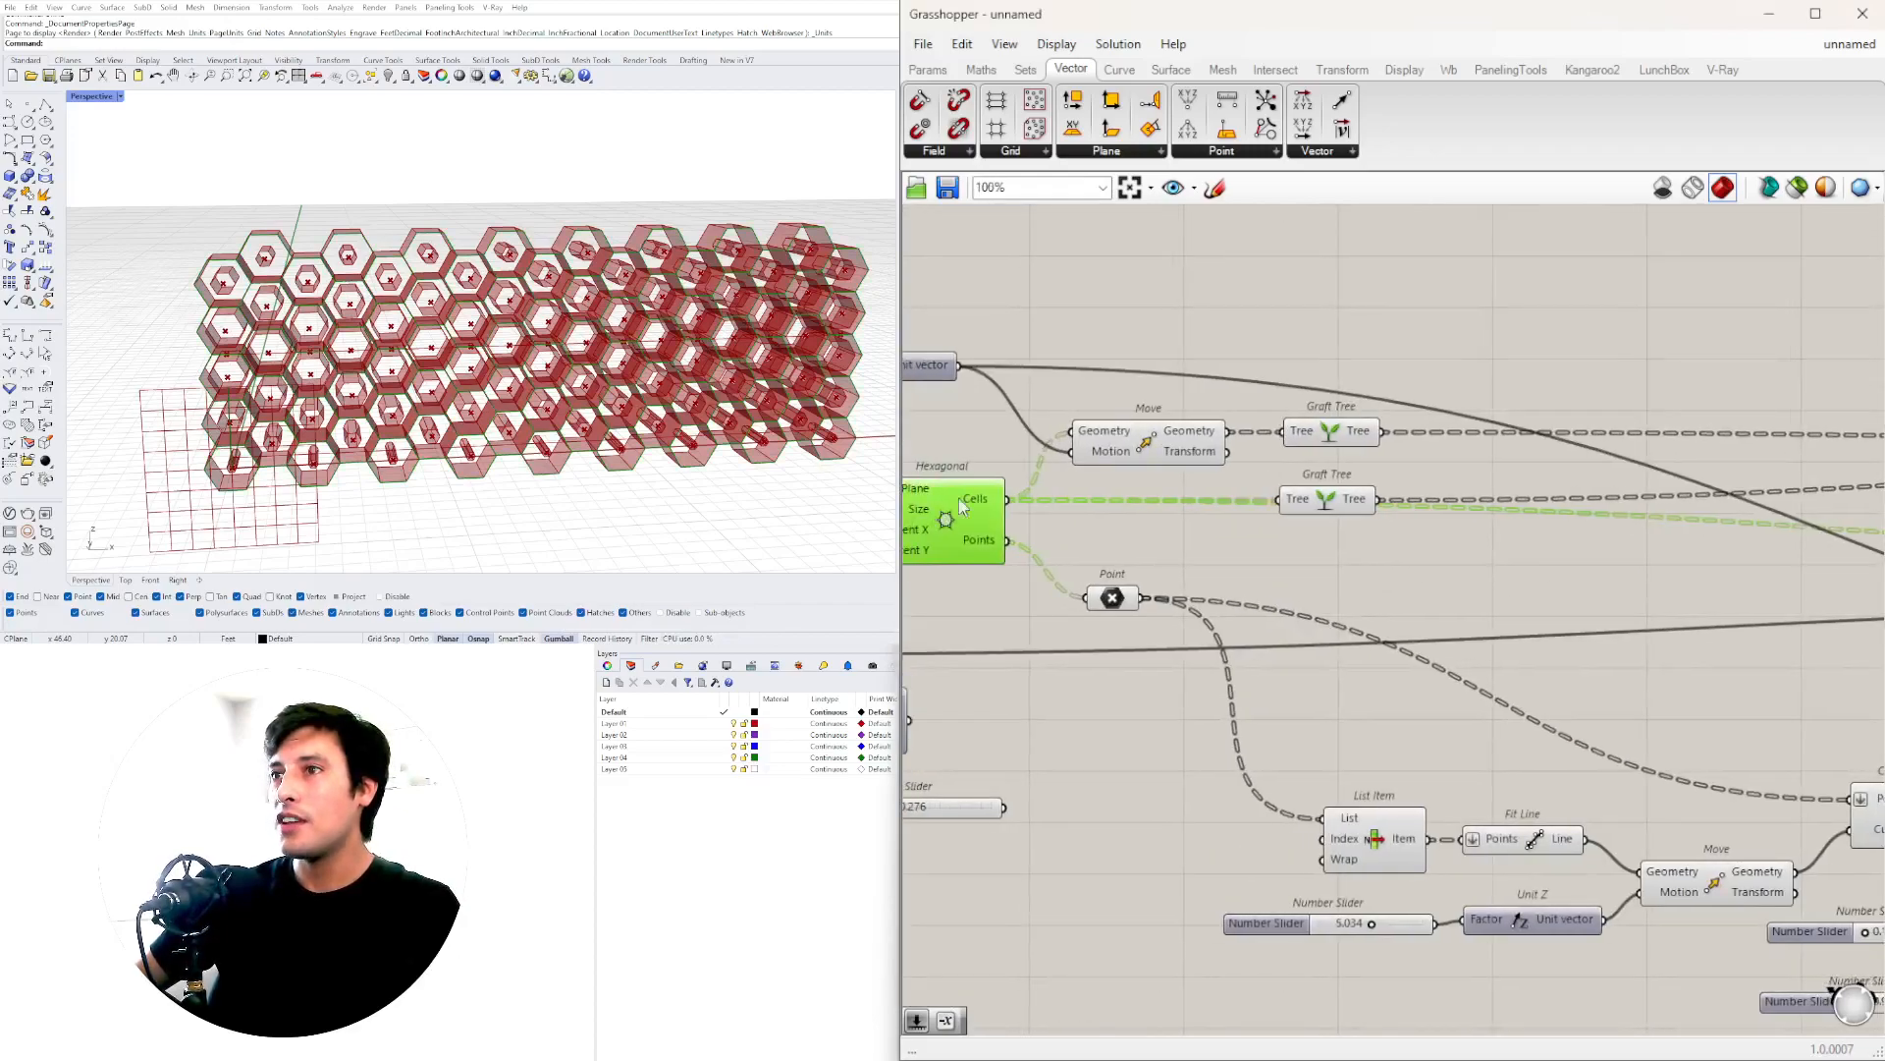
# - Add a Boundary Surfaces component near Offset Curve and wire the Hexagonal grid's Cells output into its Edges input
pyautogui.doubleClick(1218, 310)
pyautogui.write('BO')
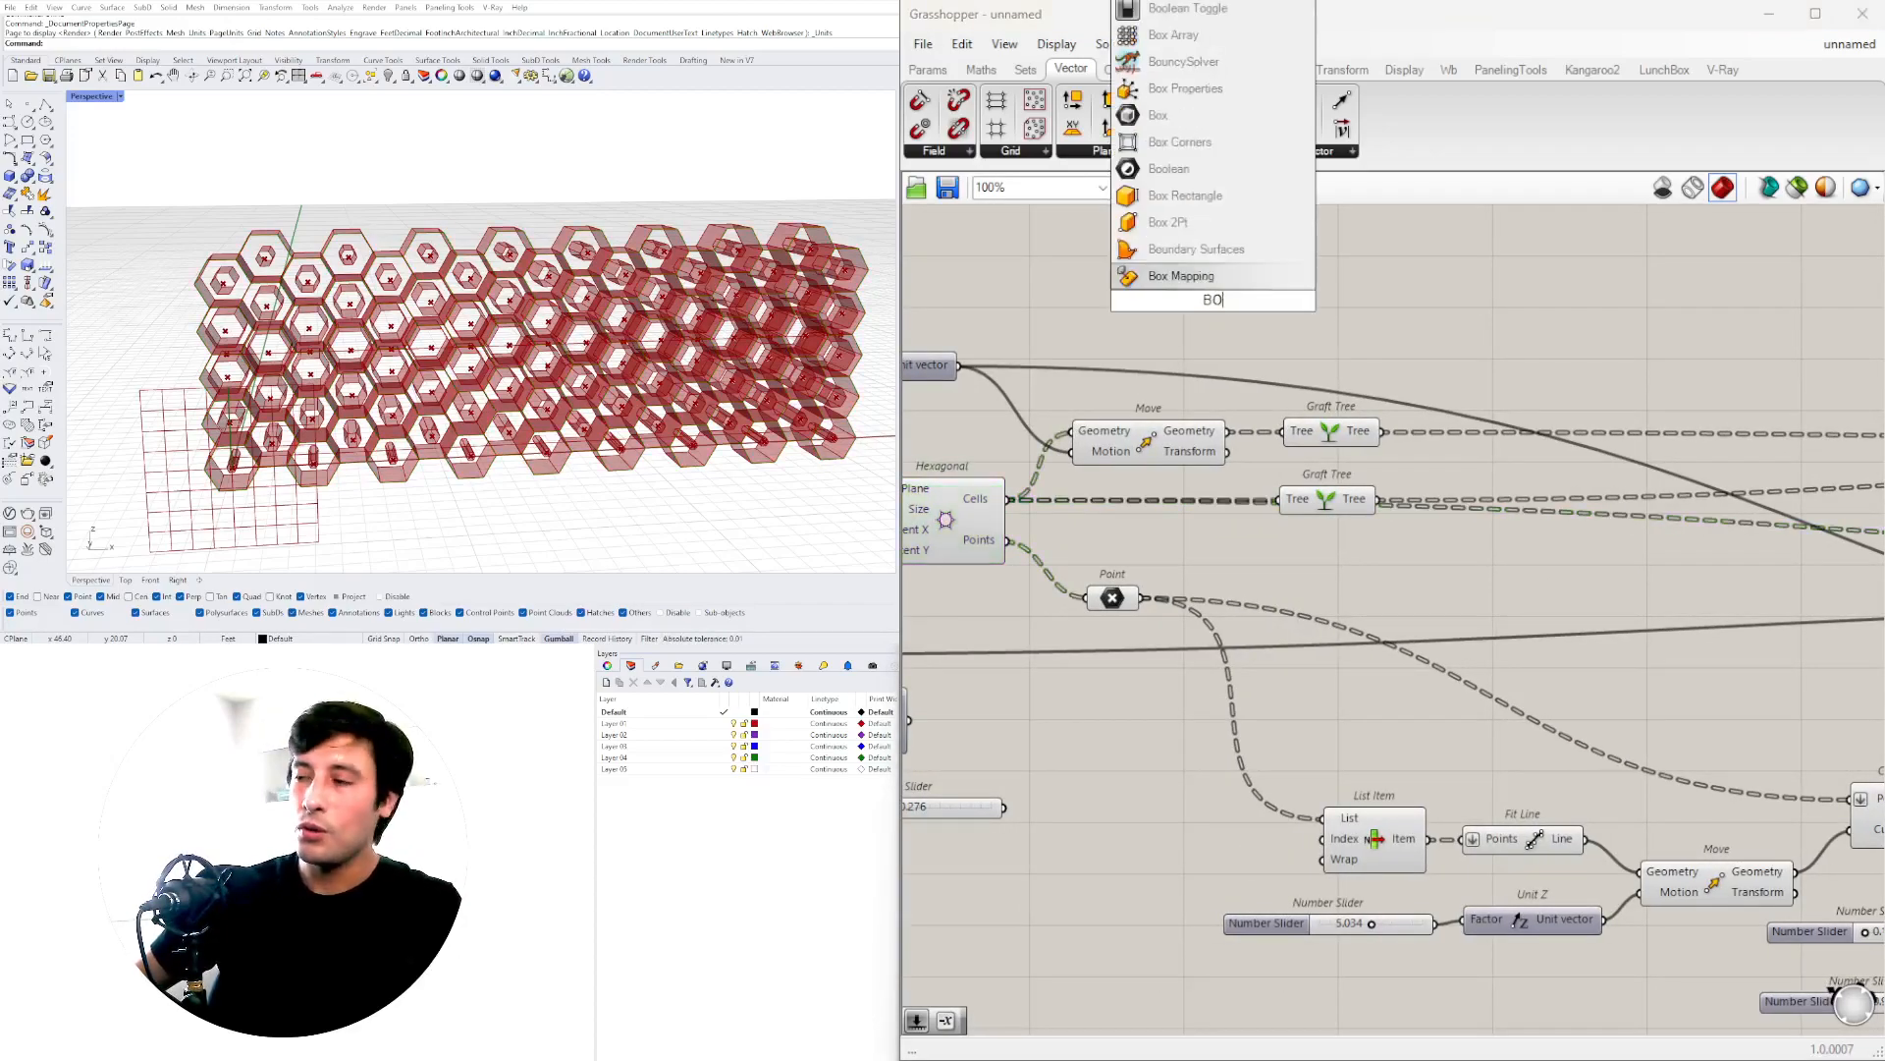
pyautogui.click(1193, 276)
pyautogui.click(990, 531)
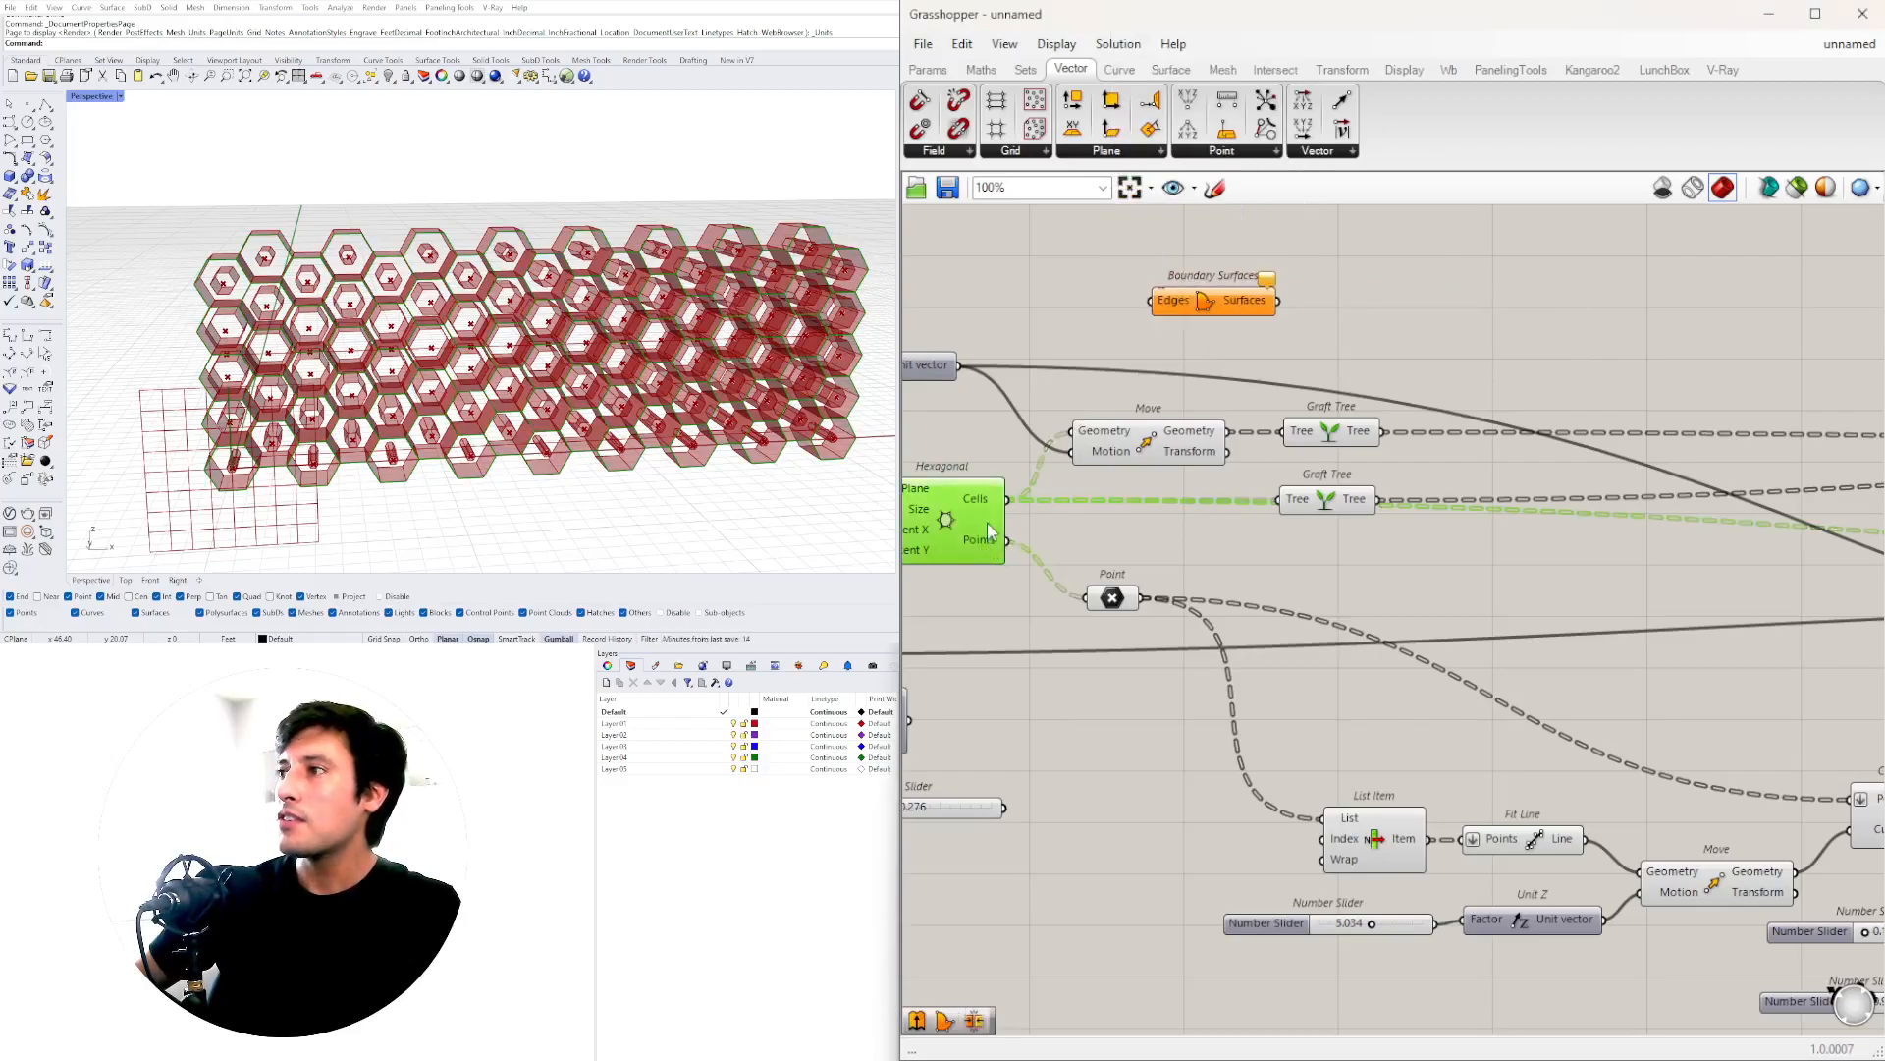
pyautogui.moveTo(1009, 498); pyautogui.dragTo(1559, 552)
pyautogui.scroll(-5, 1225, 339)
pyautogui.scroll(6, 1448, 401)
pyautogui.scroll(-4, 1439, 557)
pyautogui.scroll(5, 1653, 589)
pyautogui.scroll(-2, 1216, 527)
pyautogui.moveTo(1217, 527); pyautogui.dragTo(1200, 698, button='right')
pyautogui.moveTo(1439, 713); pyautogui.dragTo(1360, 497)
# - Add the Offset Curve output as a second source for the Edges input of Boundary Surfaces
pyautogui.scroll(4, 1105, 510)
pyautogui.moveTo(1097, 505); pyautogui.dragTo(1622, 391)
pyautogui.scroll(5, 734, 354)
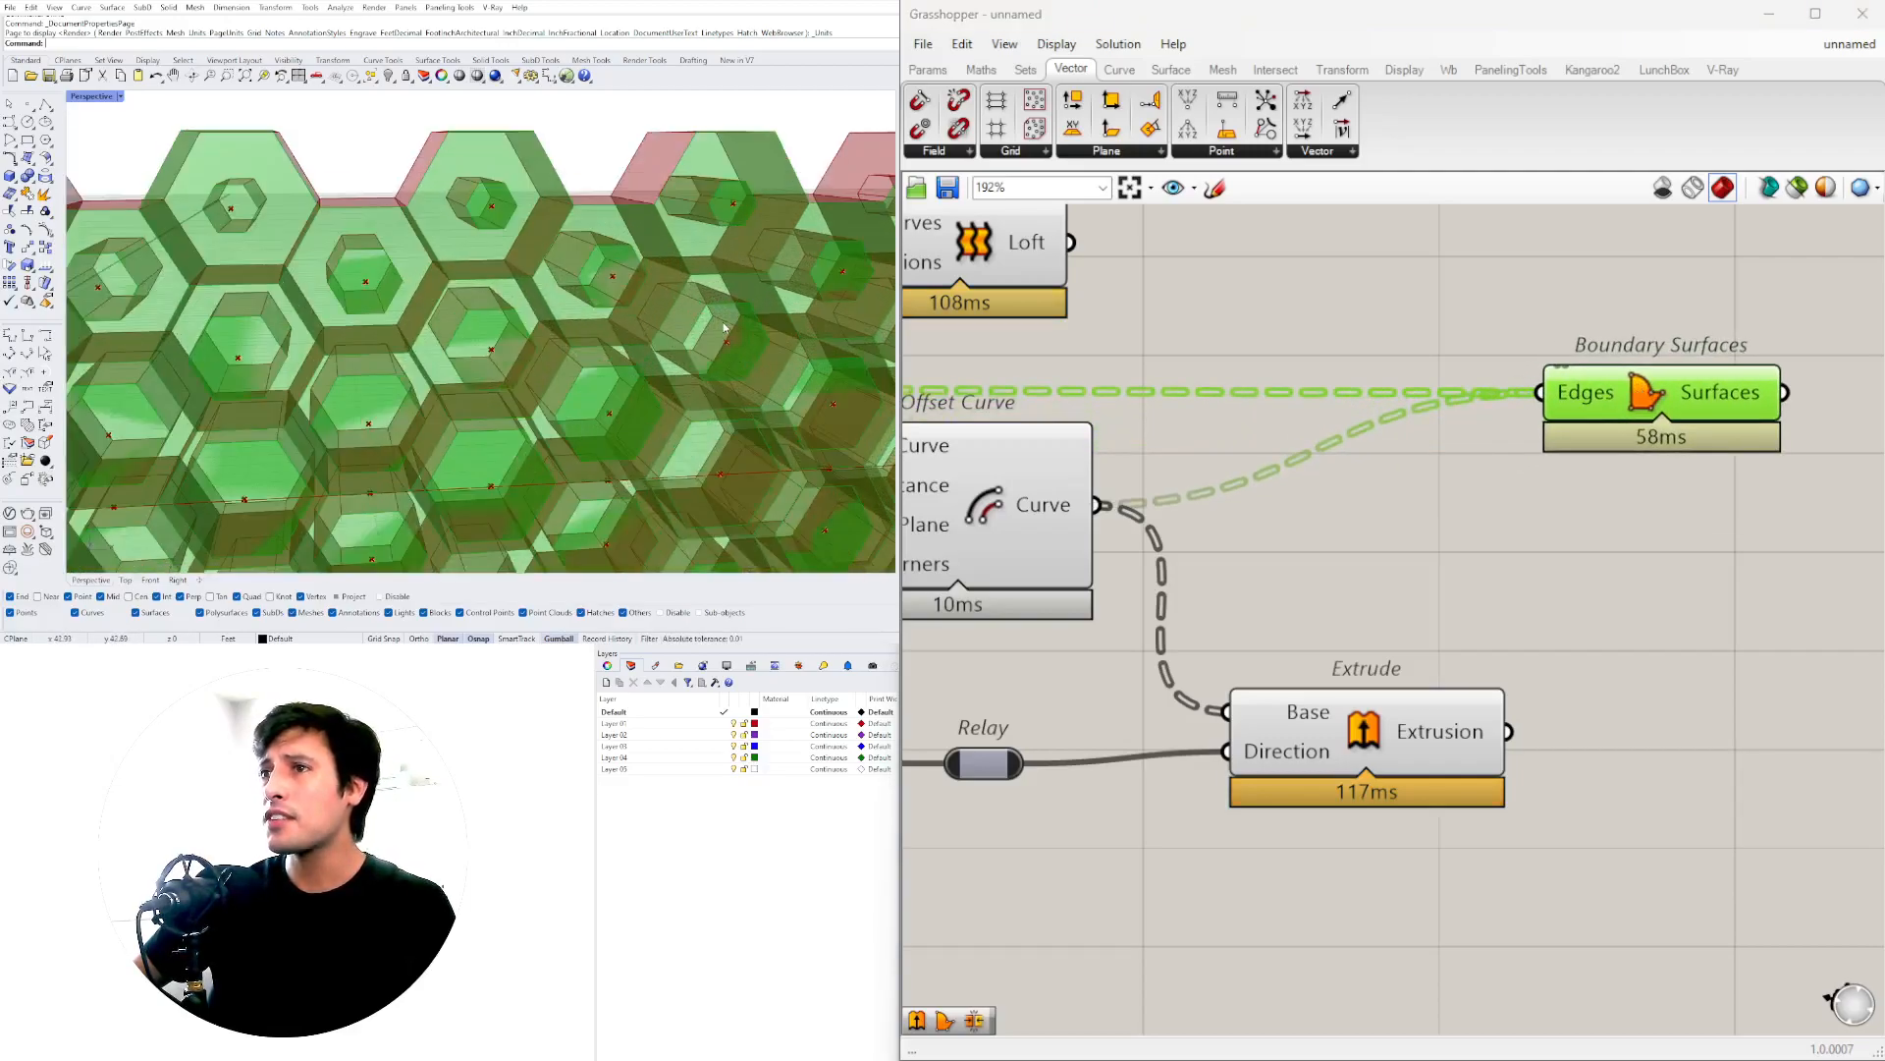
# - Flatten the Edges input of Boundary Surfaces and shift the component slightly farther from Offset Curve
pyautogui.scroll(-6, 688, 308)
pyautogui.rightClick(1584, 397)
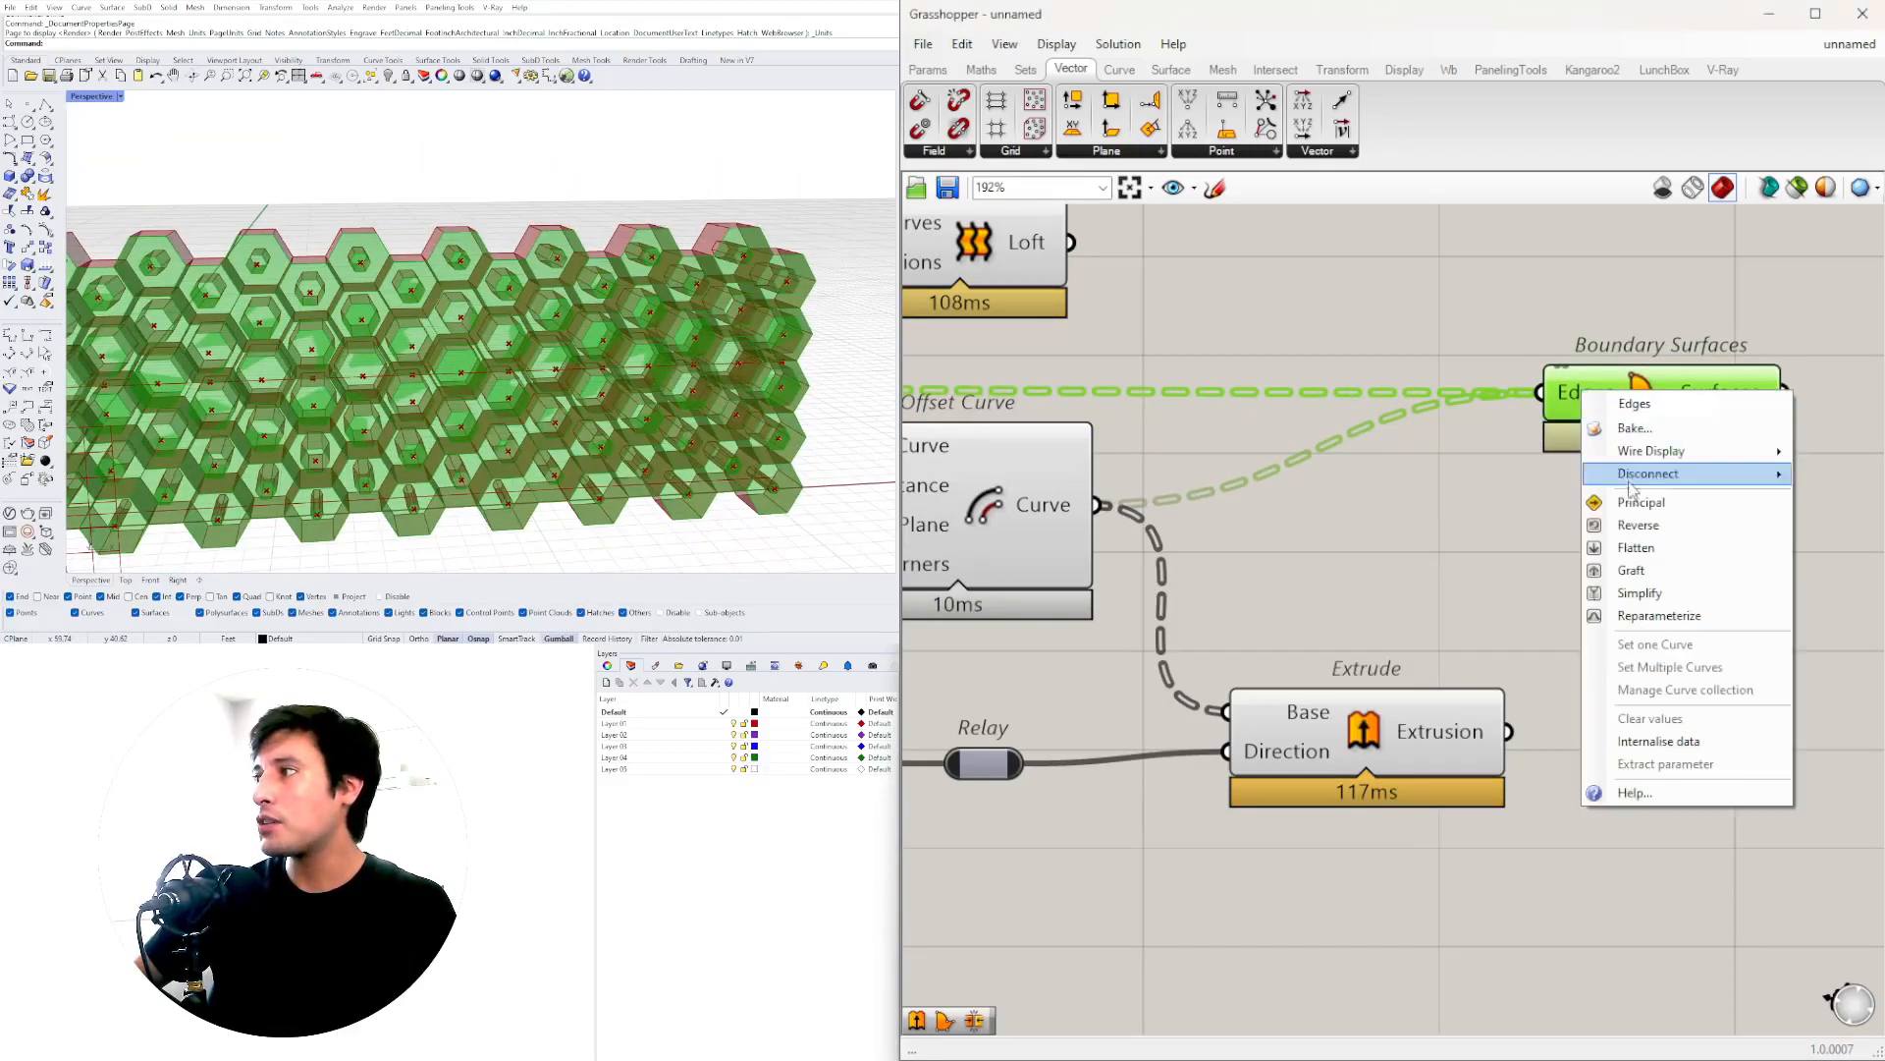
pyautogui.click(1646, 546)
pyautogui.moveTo(1658, 405); pyautogui.dragTo(1723, 399)
pyautogui.scroll(-5, 748, 324)
pyautogui.moveTo(743, 344); pyautogui.dragTo(338, 343, button='right')
pyautogui.scroll(5, 461, 379)
pyautogui.scroll(-5, 1440, 523)
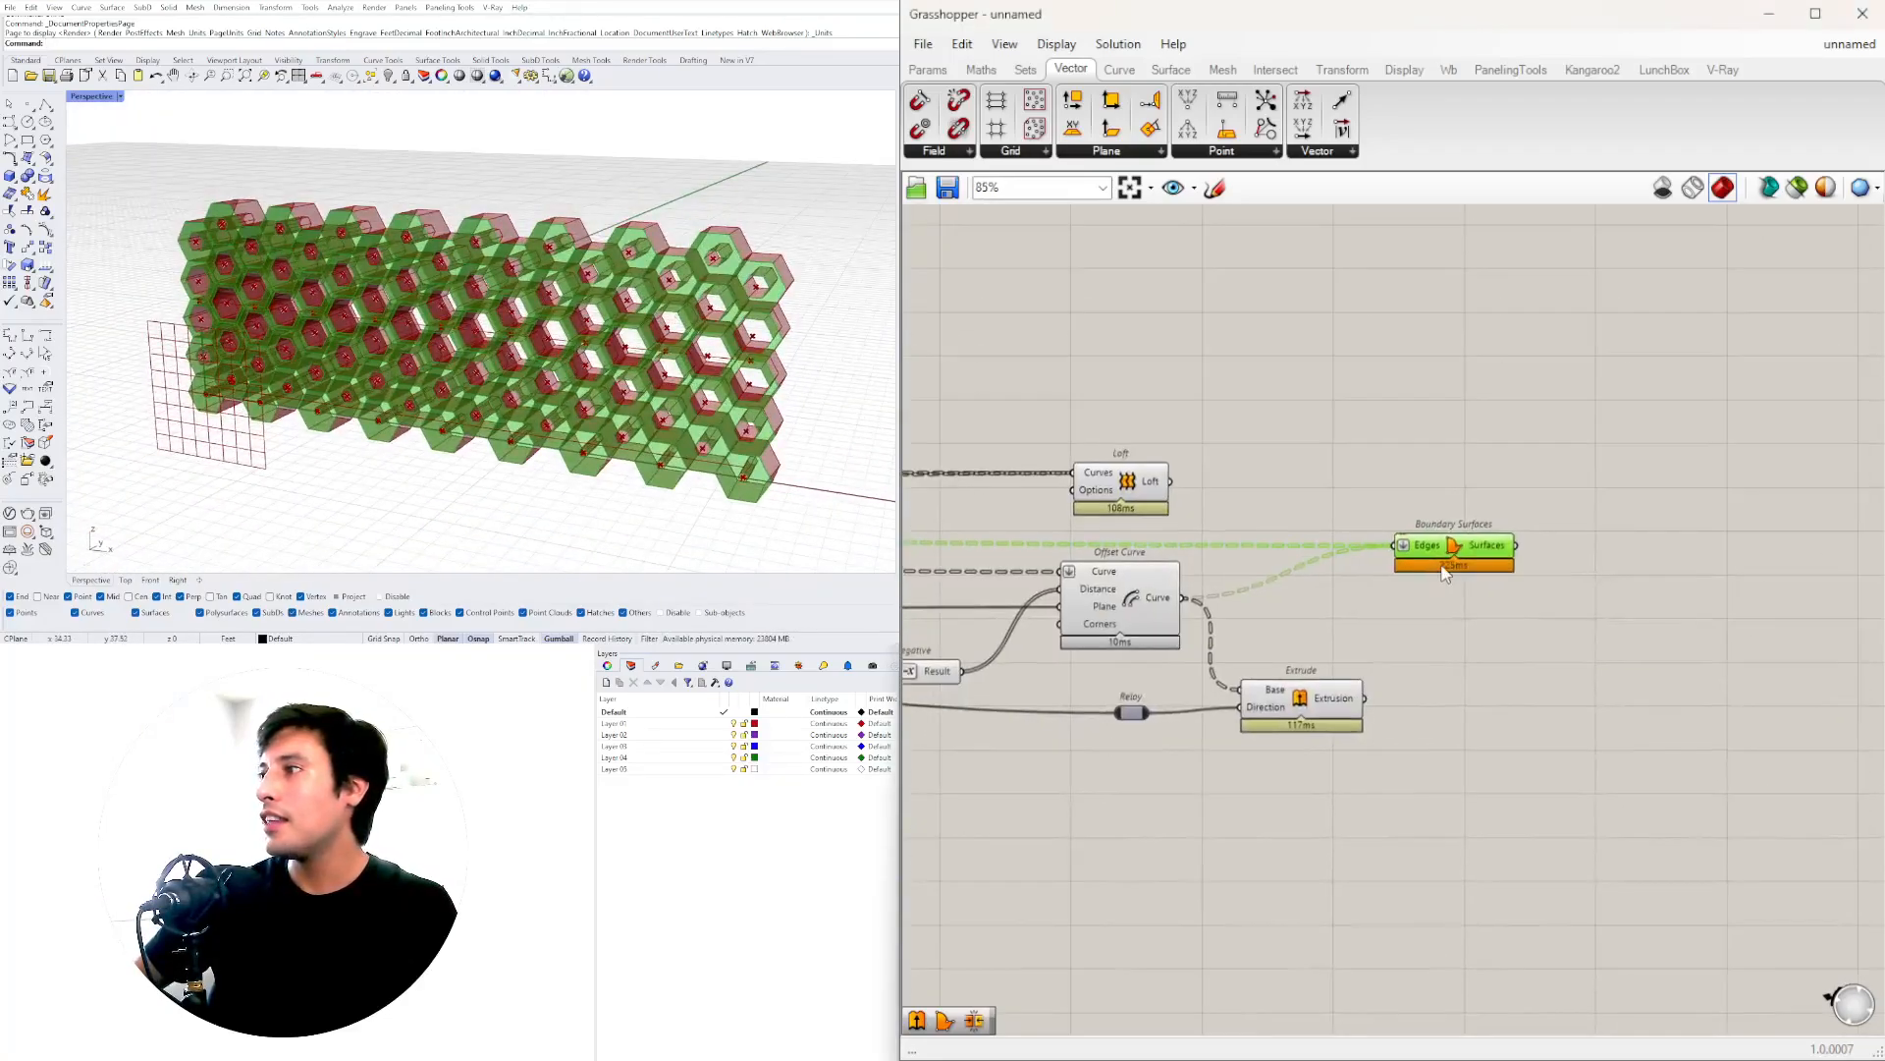
# - Add a Move component near Extrude for copying the face surfaces to the wall's other side
pyautogui.moveTo(1073, 726); pyautogui.dragTo(1524, 676, button='right')
pyautogui.click(1584, 672)
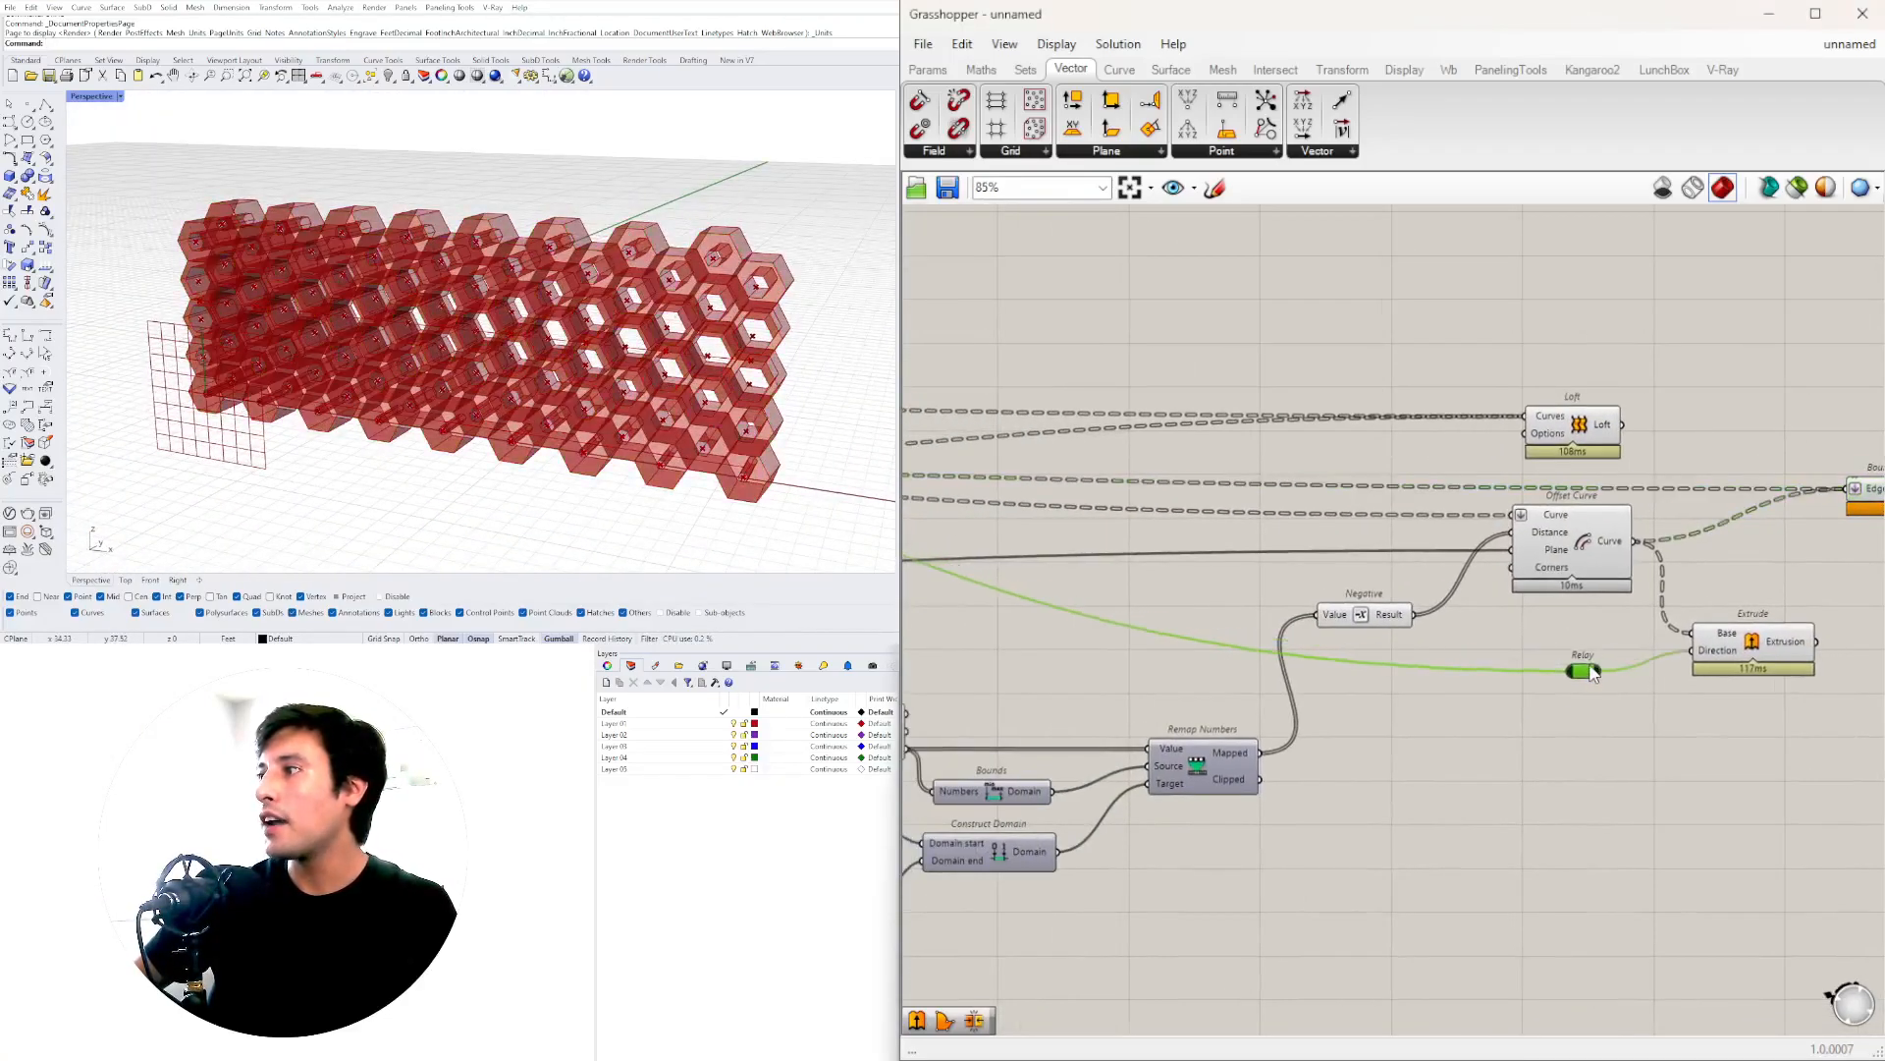
pyautogui.moveTo(1780, 689); pyautogui.dragTo(1361, 711, button='right')
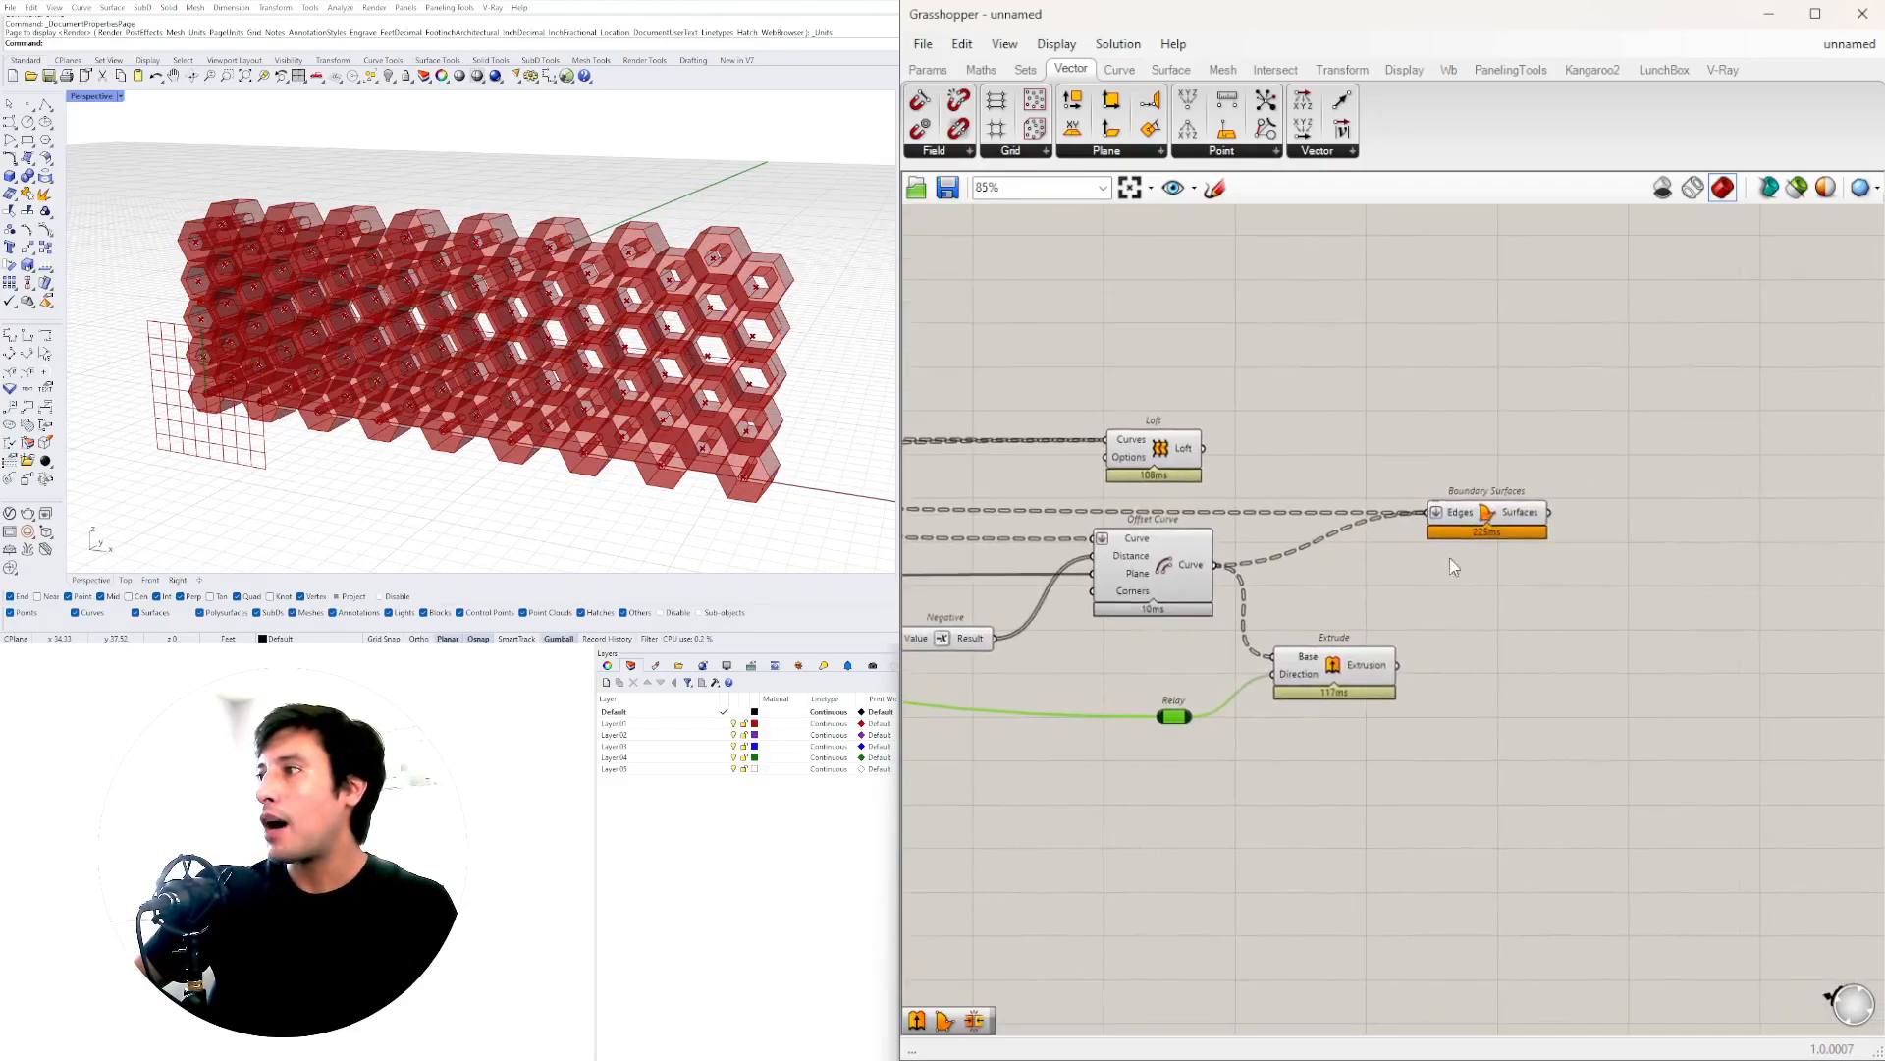
pyautogui.click(1333, 671)
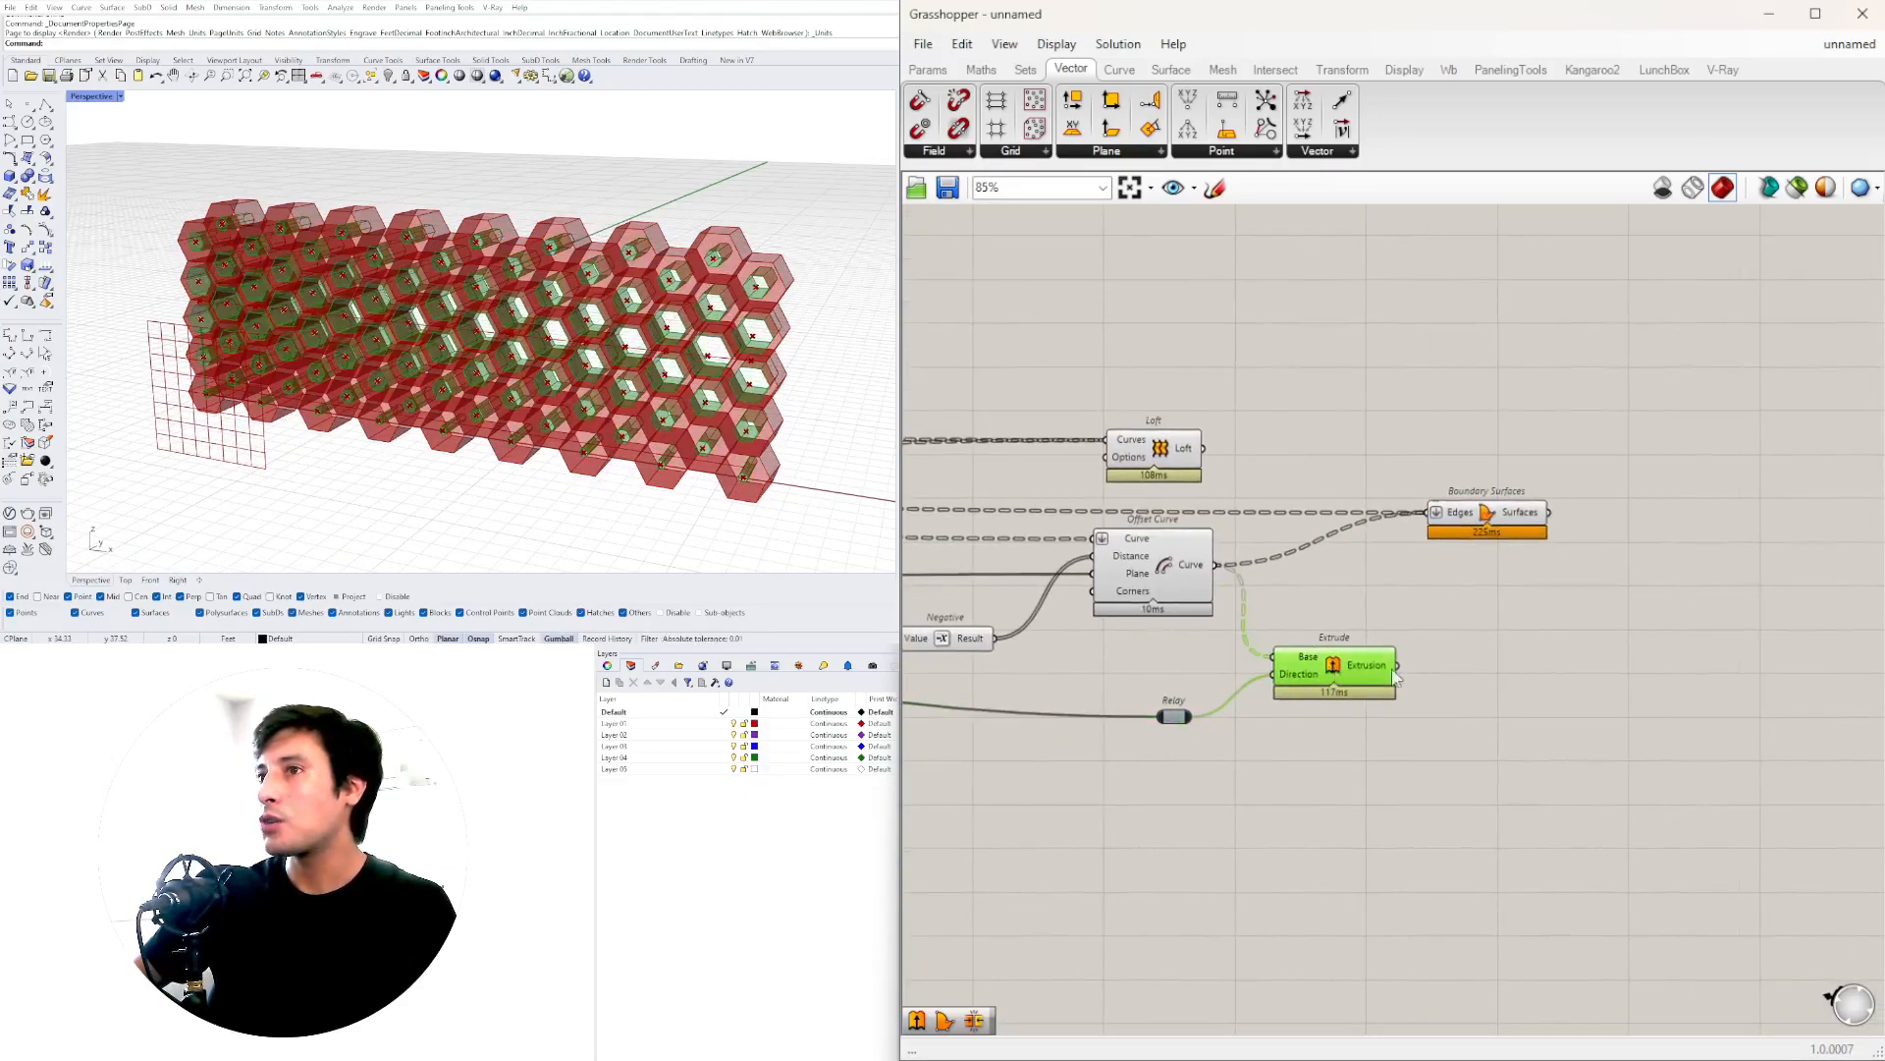
pyautogui.scroll(3, 1413, 634)
pyautogui.doubleClick(1517, 639)
pyautogui.write('MOVE')
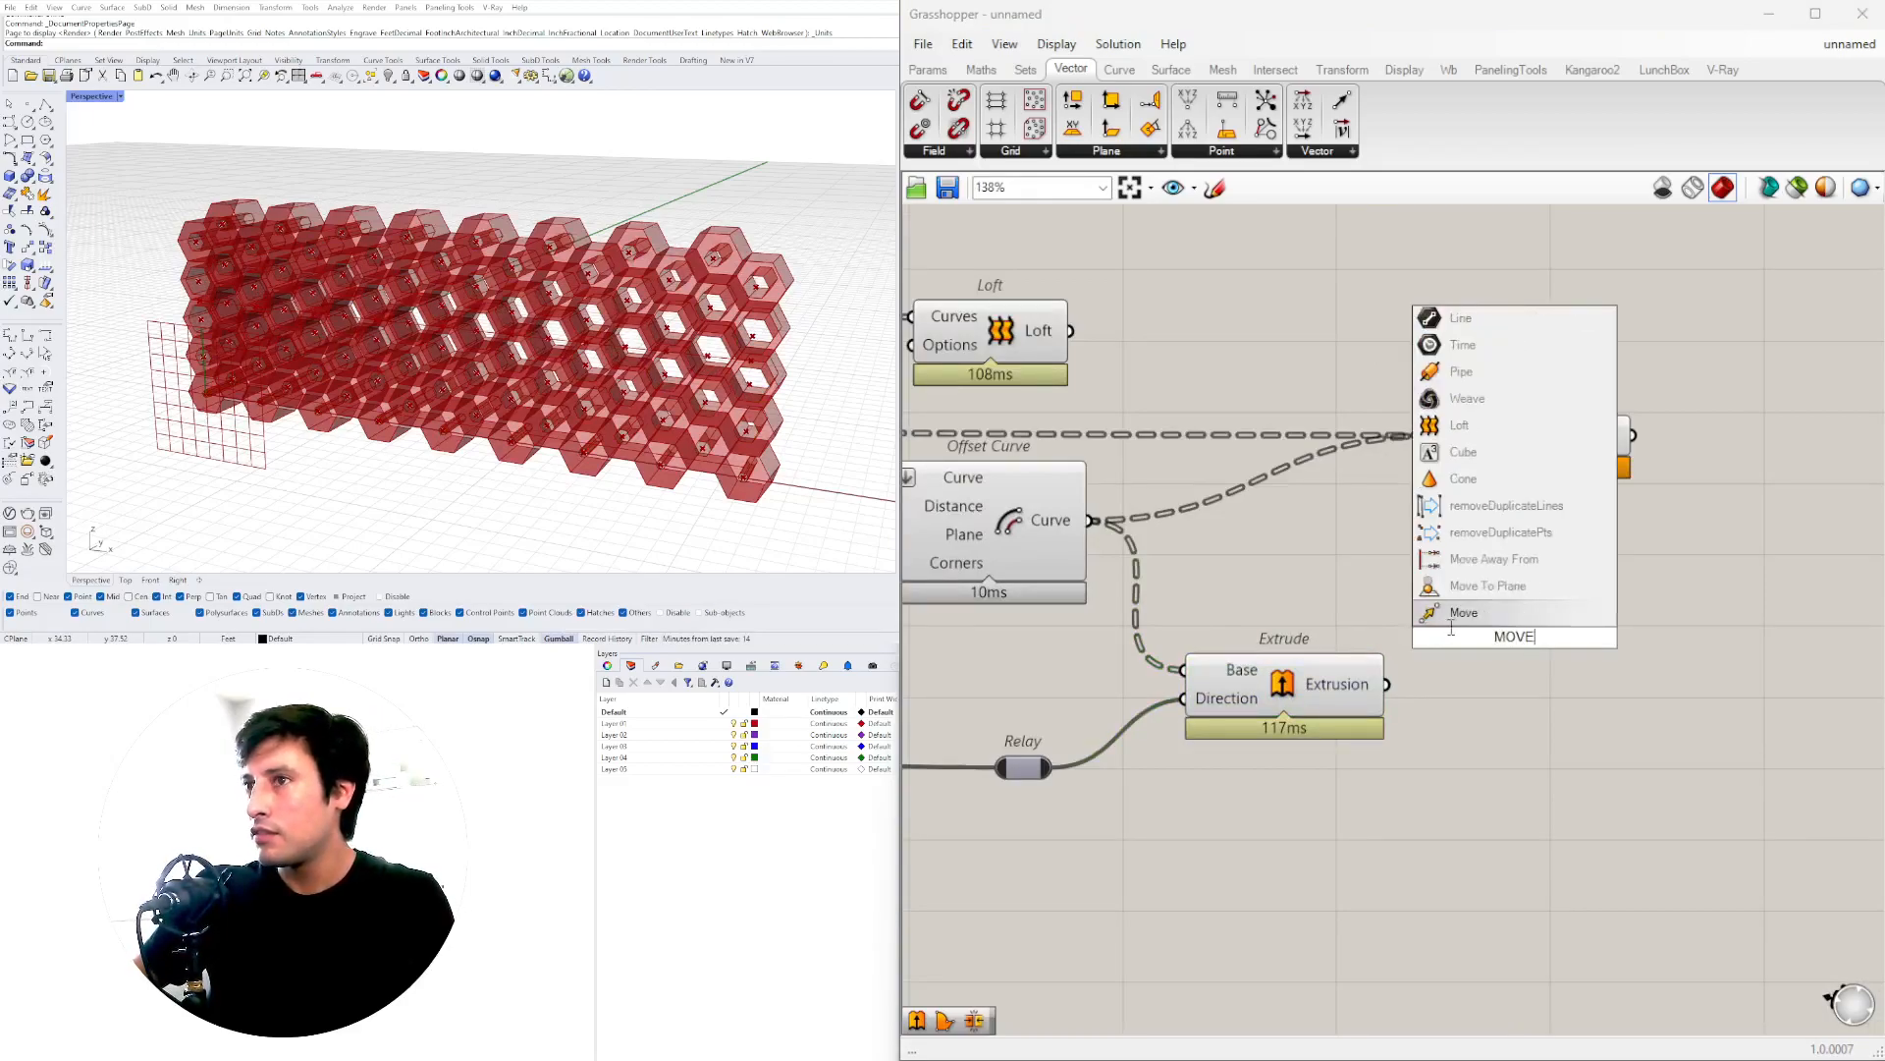
pyautogui.click(1469, 616)
# - Feed Boundary Surfaces into Move's Geometry and the Relay vector into Motion, arranging Extrude beneath Boundary Surfaces and Move beside them
pyautogui.scroll(-2, 1485, 653)
pyautogui.moveTo(1490, 678); pyautogui.dragTo(1342, 730, button='right')
pyautogui.moveTo(1367, 694); pyautogui.dragTo(1595, 560)
pyautogui.click(1389, 574)
pyautogui.moveTo(1218, 660); pyautogui.dragTo(1362, 655, button='right')
pyautogui.moveTo(1351, 738); pyautogui.dragTo(1532, 641)
pyautogui.moveTo(1724, 562); pyautogui.dragTo(1711, 715)
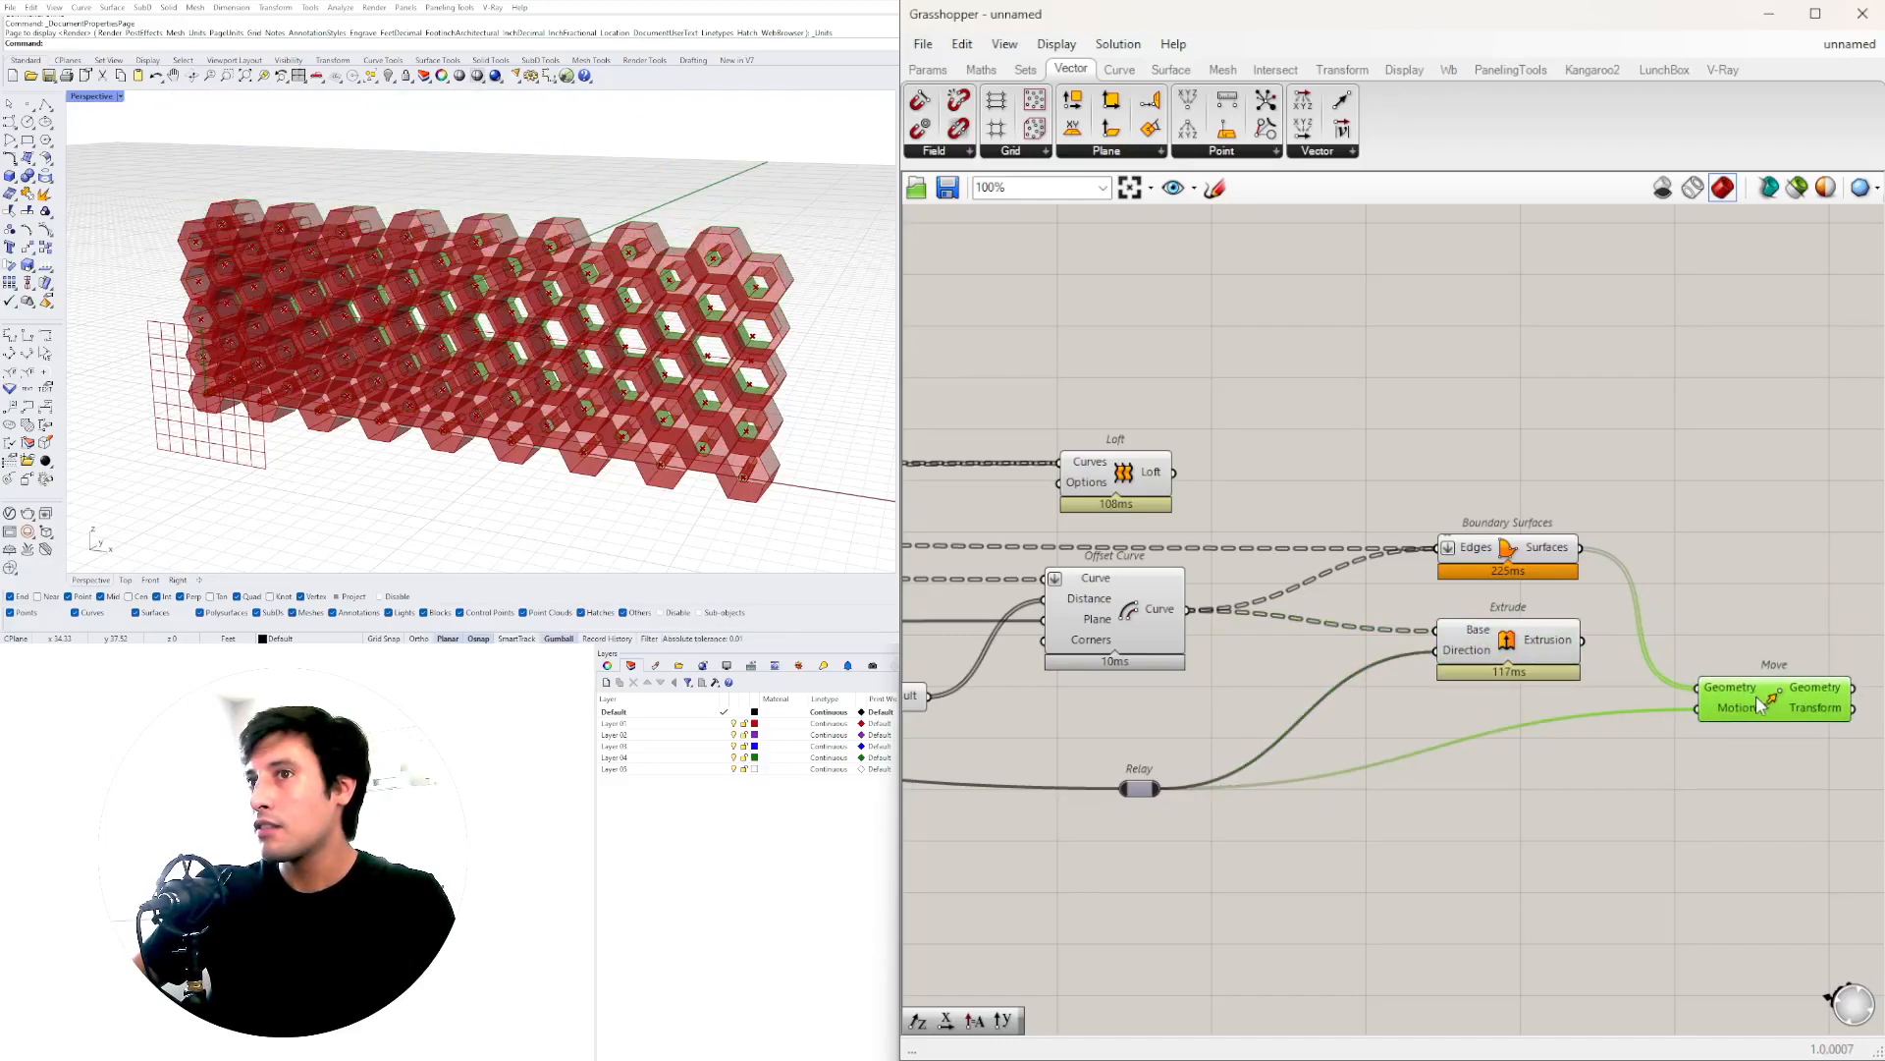
# - Highlight the Extrude, Move, Boundary Surfaces and Loft geometry together and inspect the assembled wall in the viewport
pyautogui.moveTo(1512, 677); pyautogui.dragTo(1378, 695, button='right')
pyautogui.click(1377, 660)
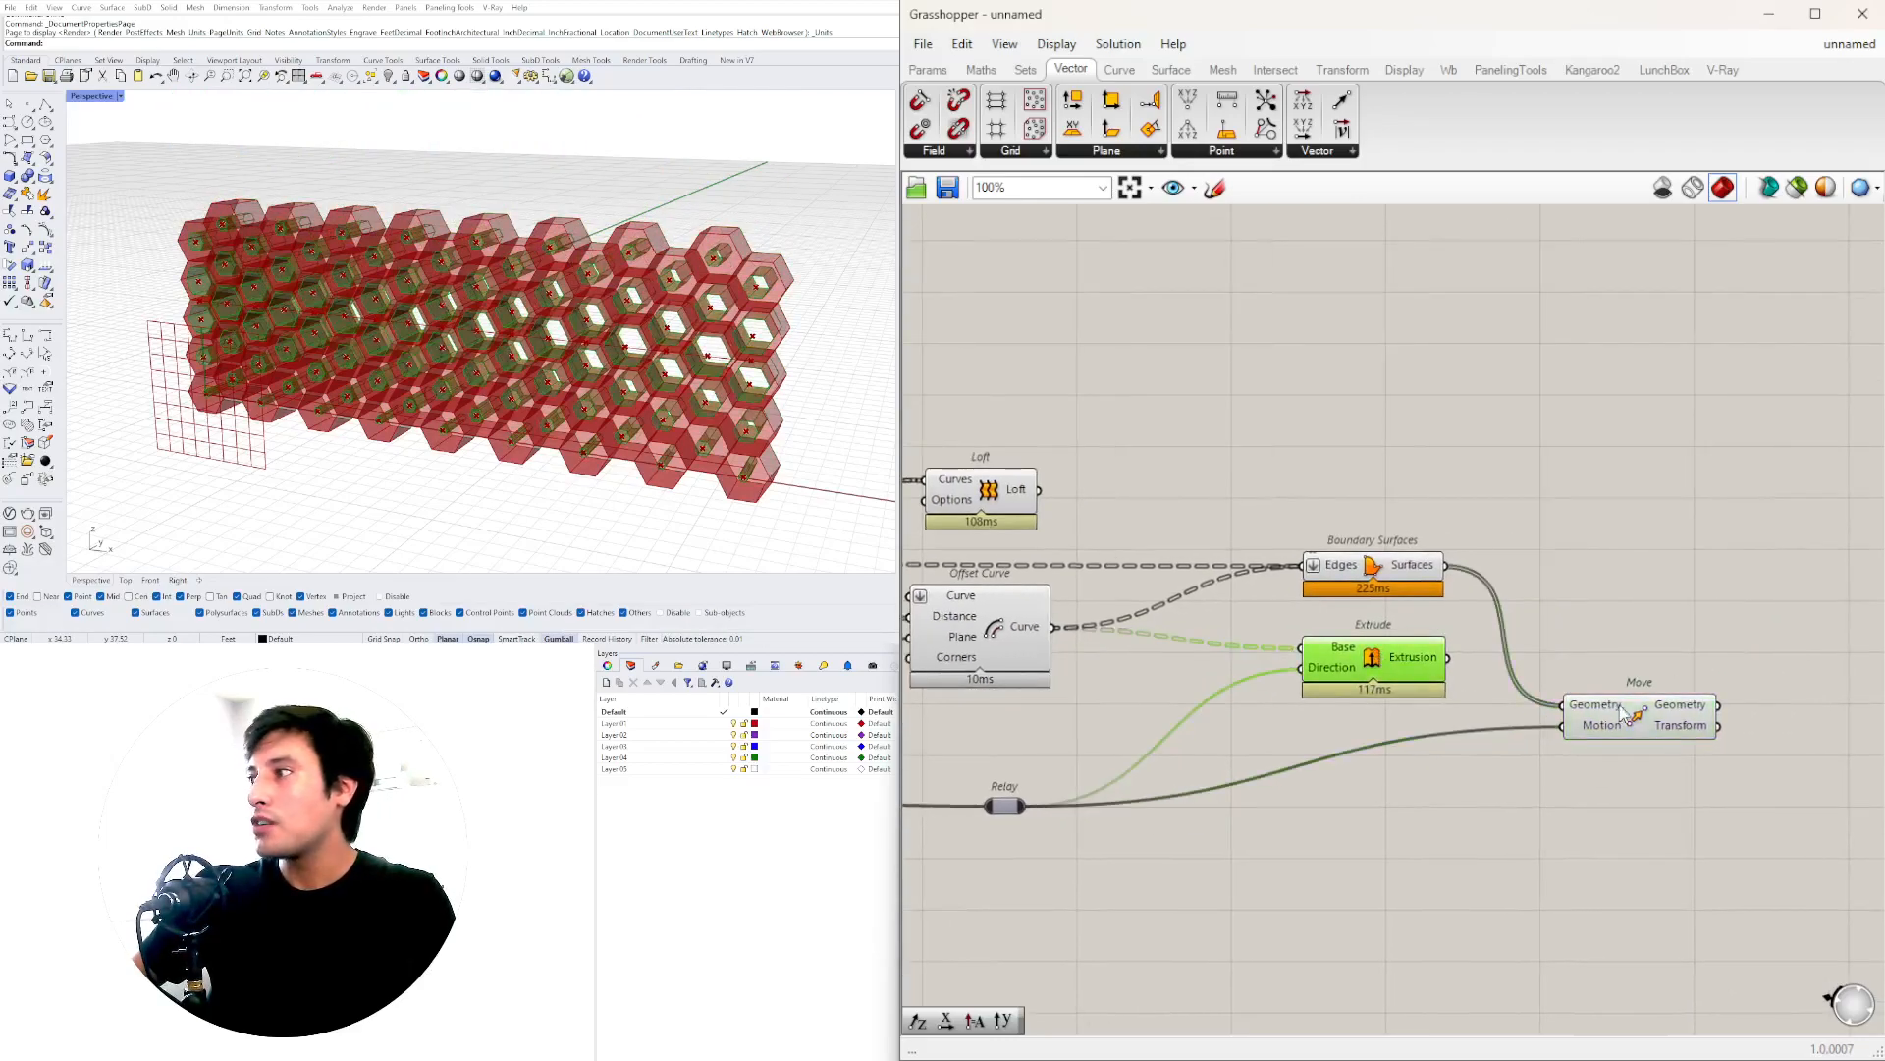
pyautogui.keyDown('shift'); pyautogui.moveTo(1620, 713); pyautogui.dragTo(1615, 714); pyautogui.keyUp('shift')
pyautogui.keyDown('shift'); pyautogui.click(1377, 577); pyautogui.keyUp('shift')
pyautogui.moveTo(1251, 616); pyautogui.dragTo(1574, 626, button='right')
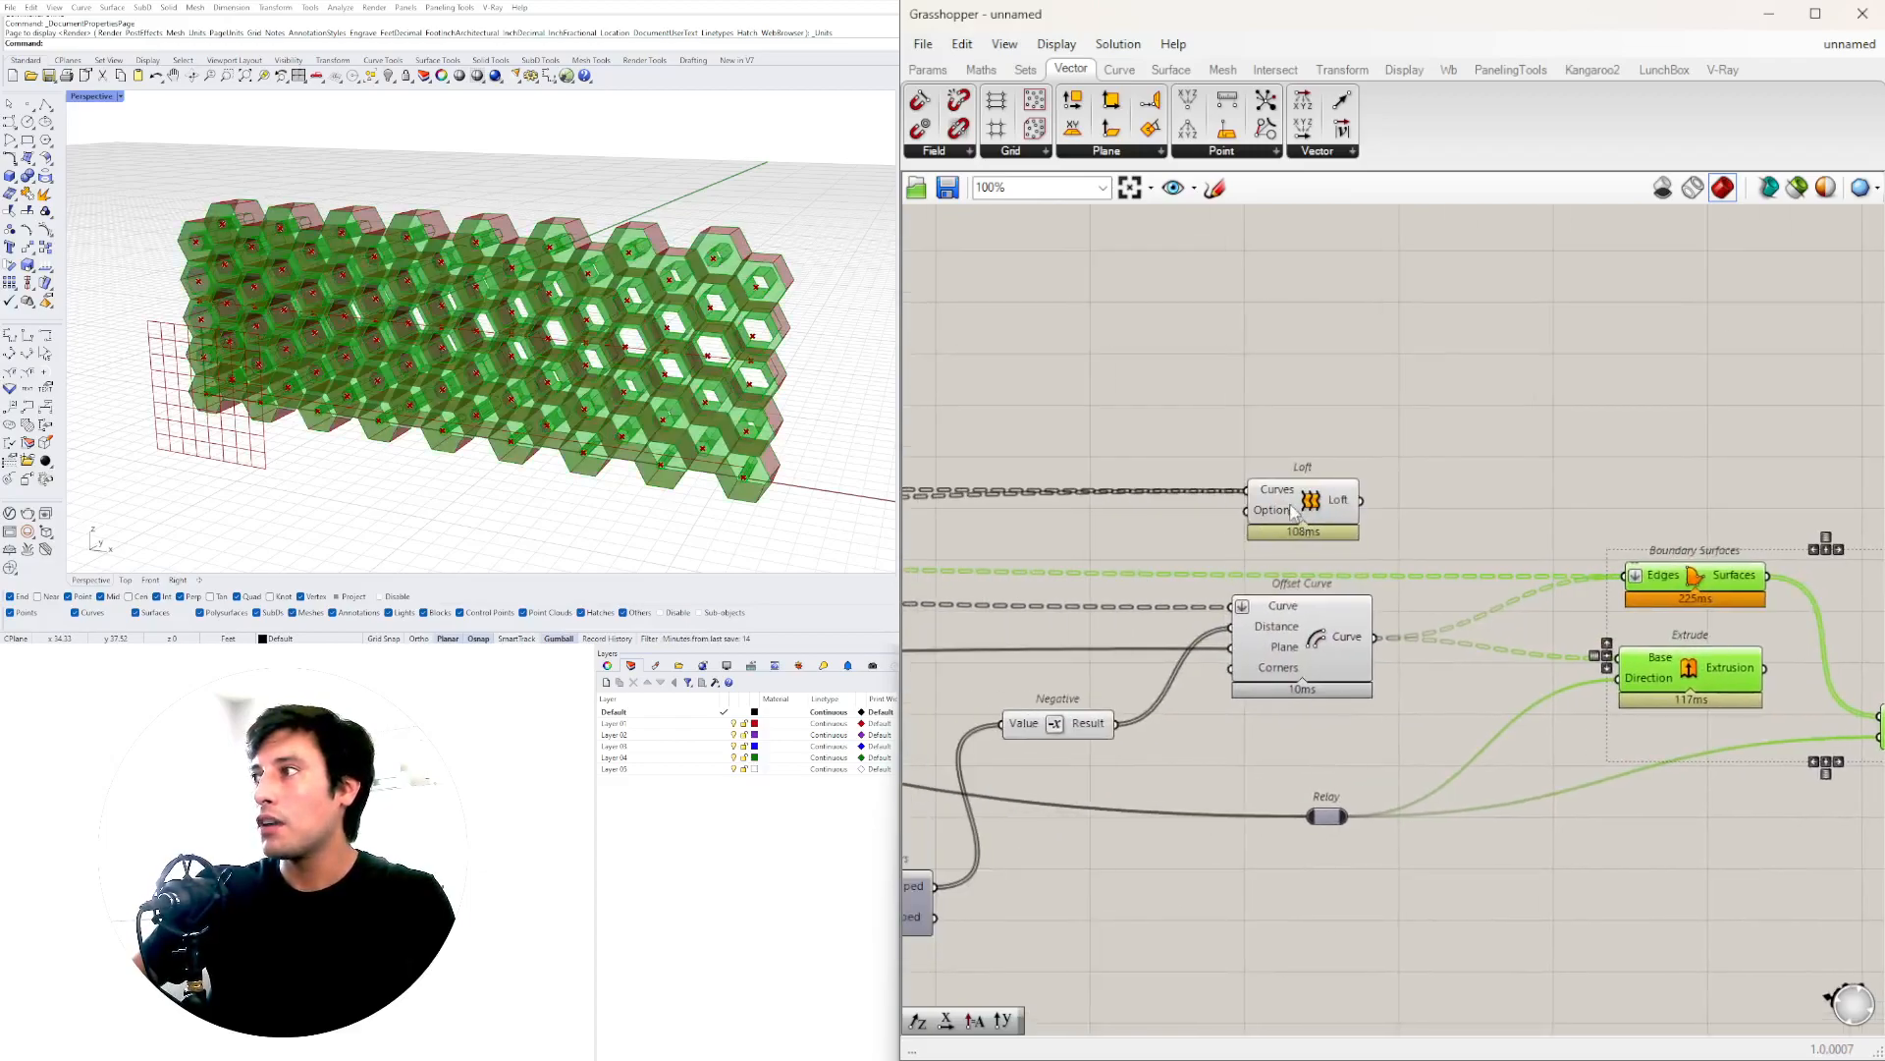
pyautogui.keyDown('shift'); pyautogui.click(1296, 508); pyautogui.keyUp('shift')
pyautogui.moveTo(697, 324); pyautogui.dragTo(712, 287, button='right')
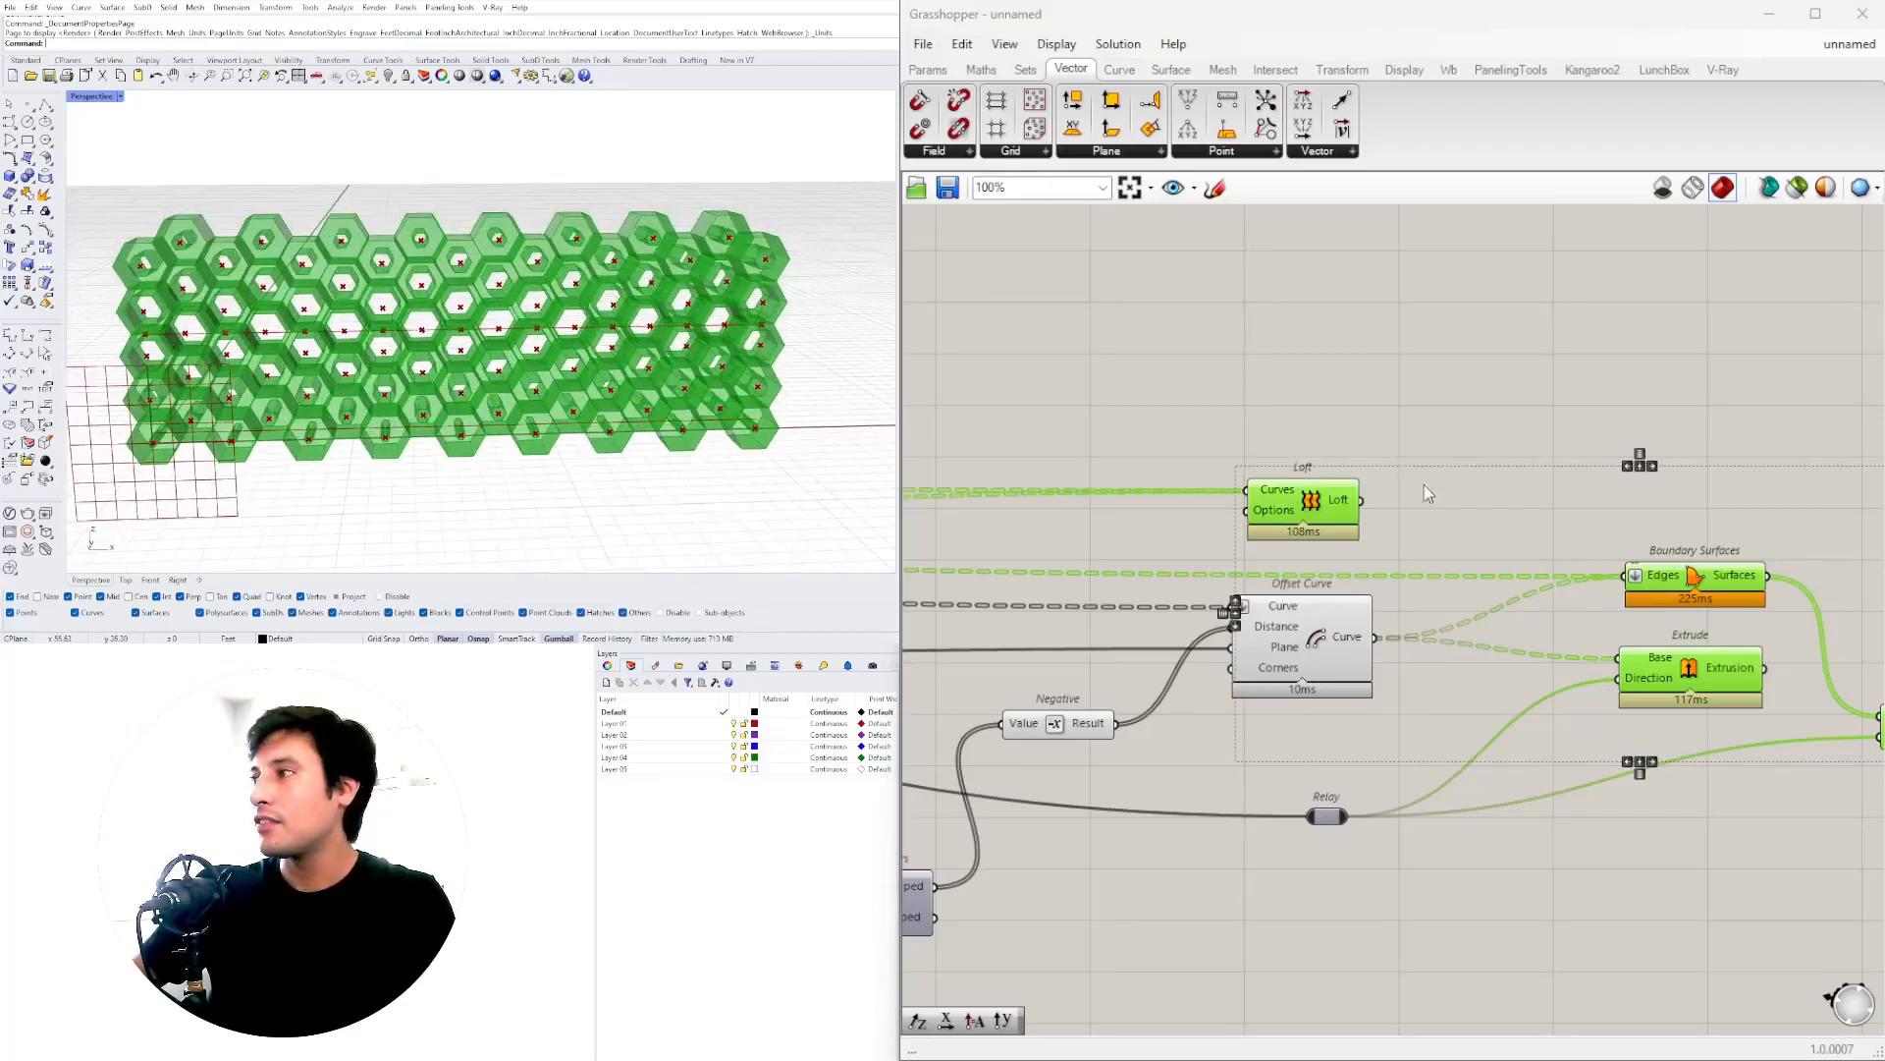
# - Check the moved surfaces on their own, then examine how the surfaces, lofts and extrusions enclose each cell
pyautogui.scroll(-3, 1435, 574)
pyautogui.moveTo(1822, 565); pyautogui.dragTo(1524, 614, button='right')
pyautogui.scroll(3, 1416, 683)
pyautogui.click(1453, 652)
pyautogui.scroll(-2, 1453, 652)
pyautogui.moveTo(1468, 719); pyautogui.dragTo(1576, 725, button='right')
pyautogui.click(1576, 724)
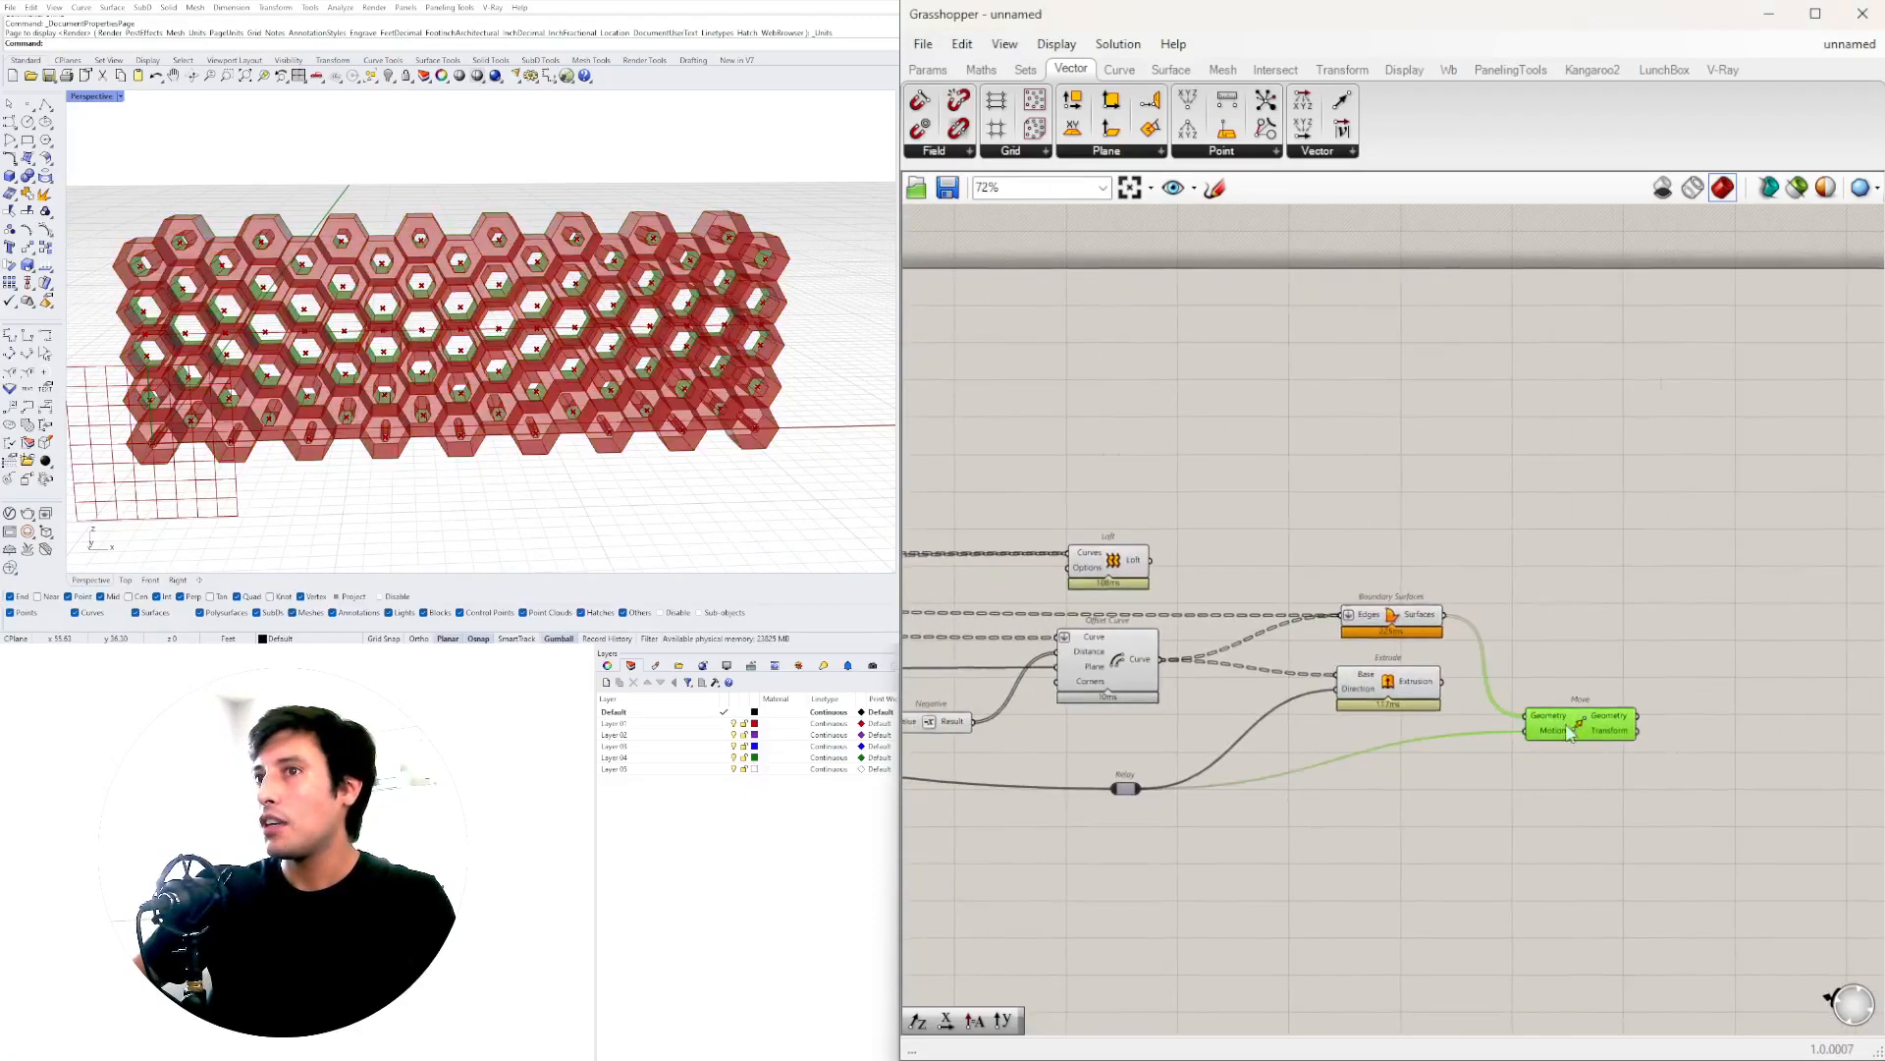
pyautogui.keyDown('shift'); pyautogui.click(1402, 631); pyautogui.keyUp('shift')
pyautogui.keyDown('shift'); pyautogui.click(1104, 562); pyautogui.keyUp('shift')
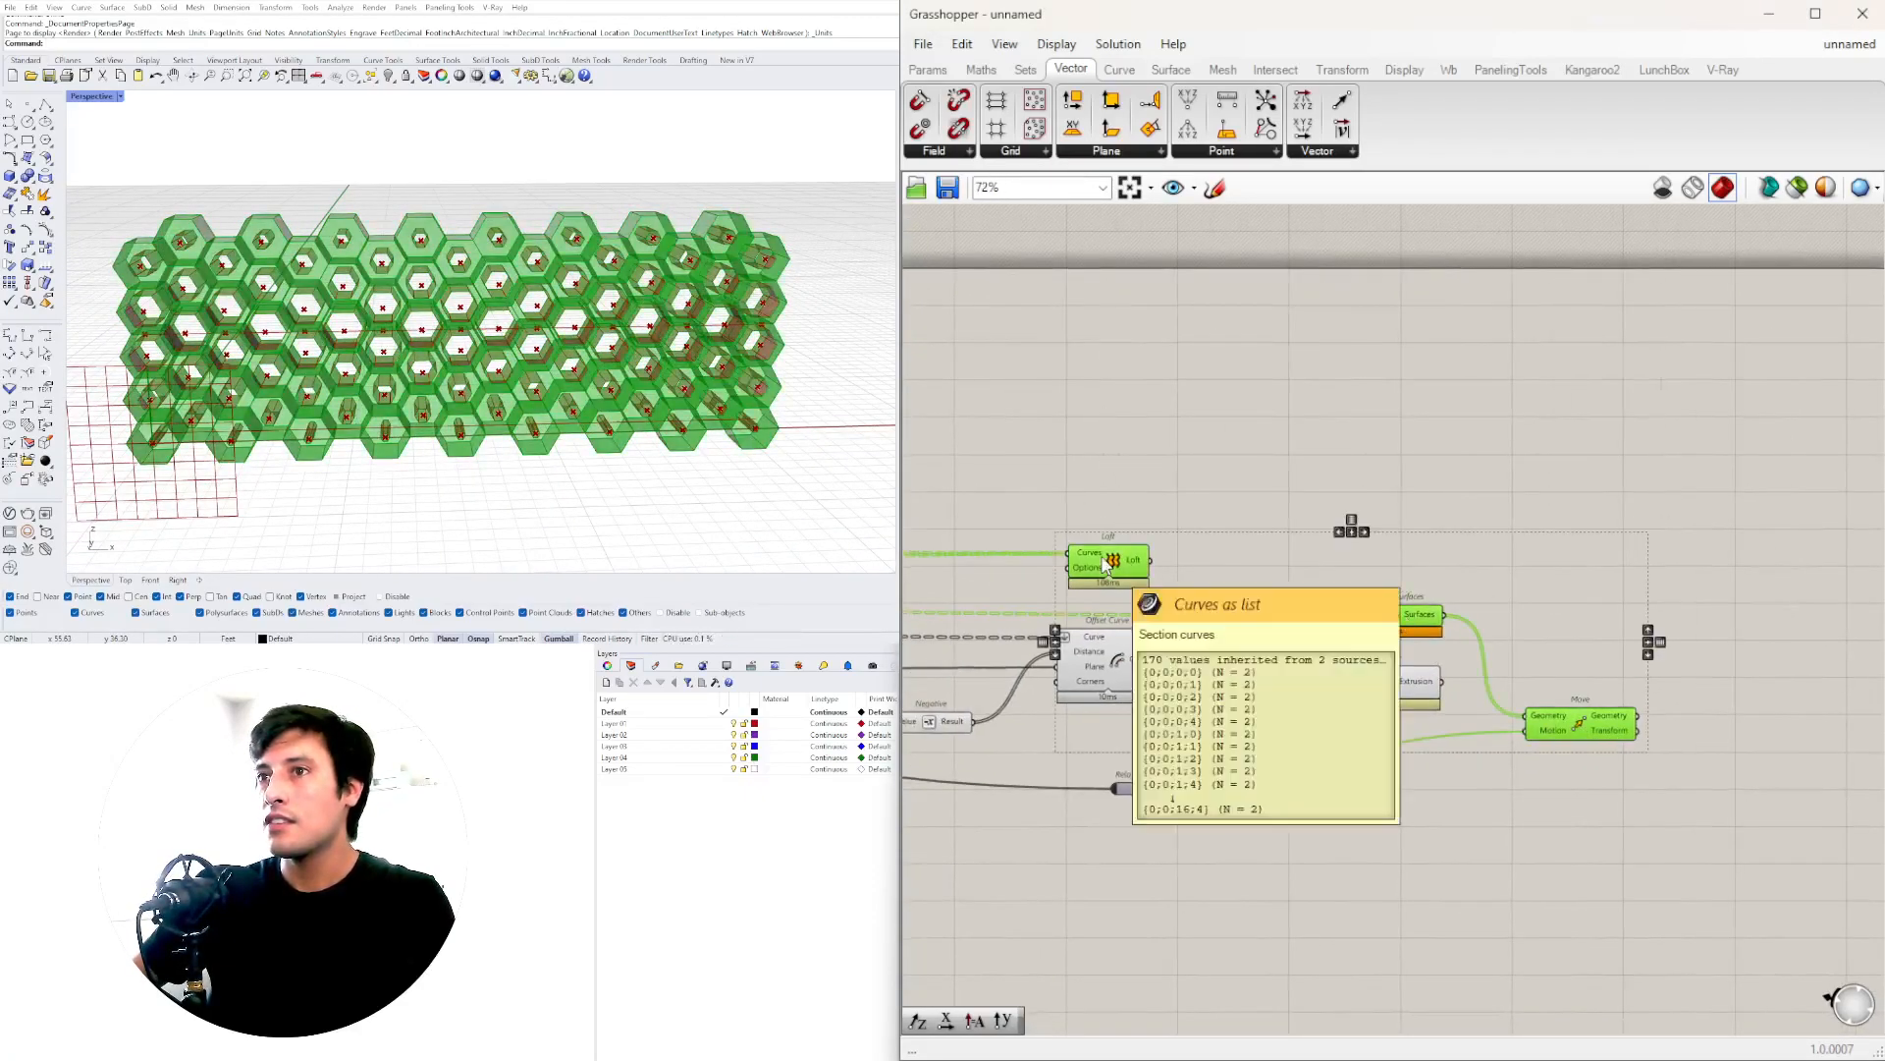
pyautogui.keyDown('shift'); pyautogui.click(1365, 689); pyautogui.keyUp('shift')
pyautogui.moveTo(574, 316); pyautogui.dragTo(751, 375, button='right')
# - Add a Brep Join component above Boundary Surfaces and wire the Loft output into its Breps input
pyautogui.moveTo(1650, 575); pyautogui.dragTo(1516, 622, button='right')
pyautogui.scroll(1, 1389, 599)
pyautogui.scroll(-2, 1386, 597)
pyautogui.click(1369, 563)
pyautogui.doubleClick(1372, 571)
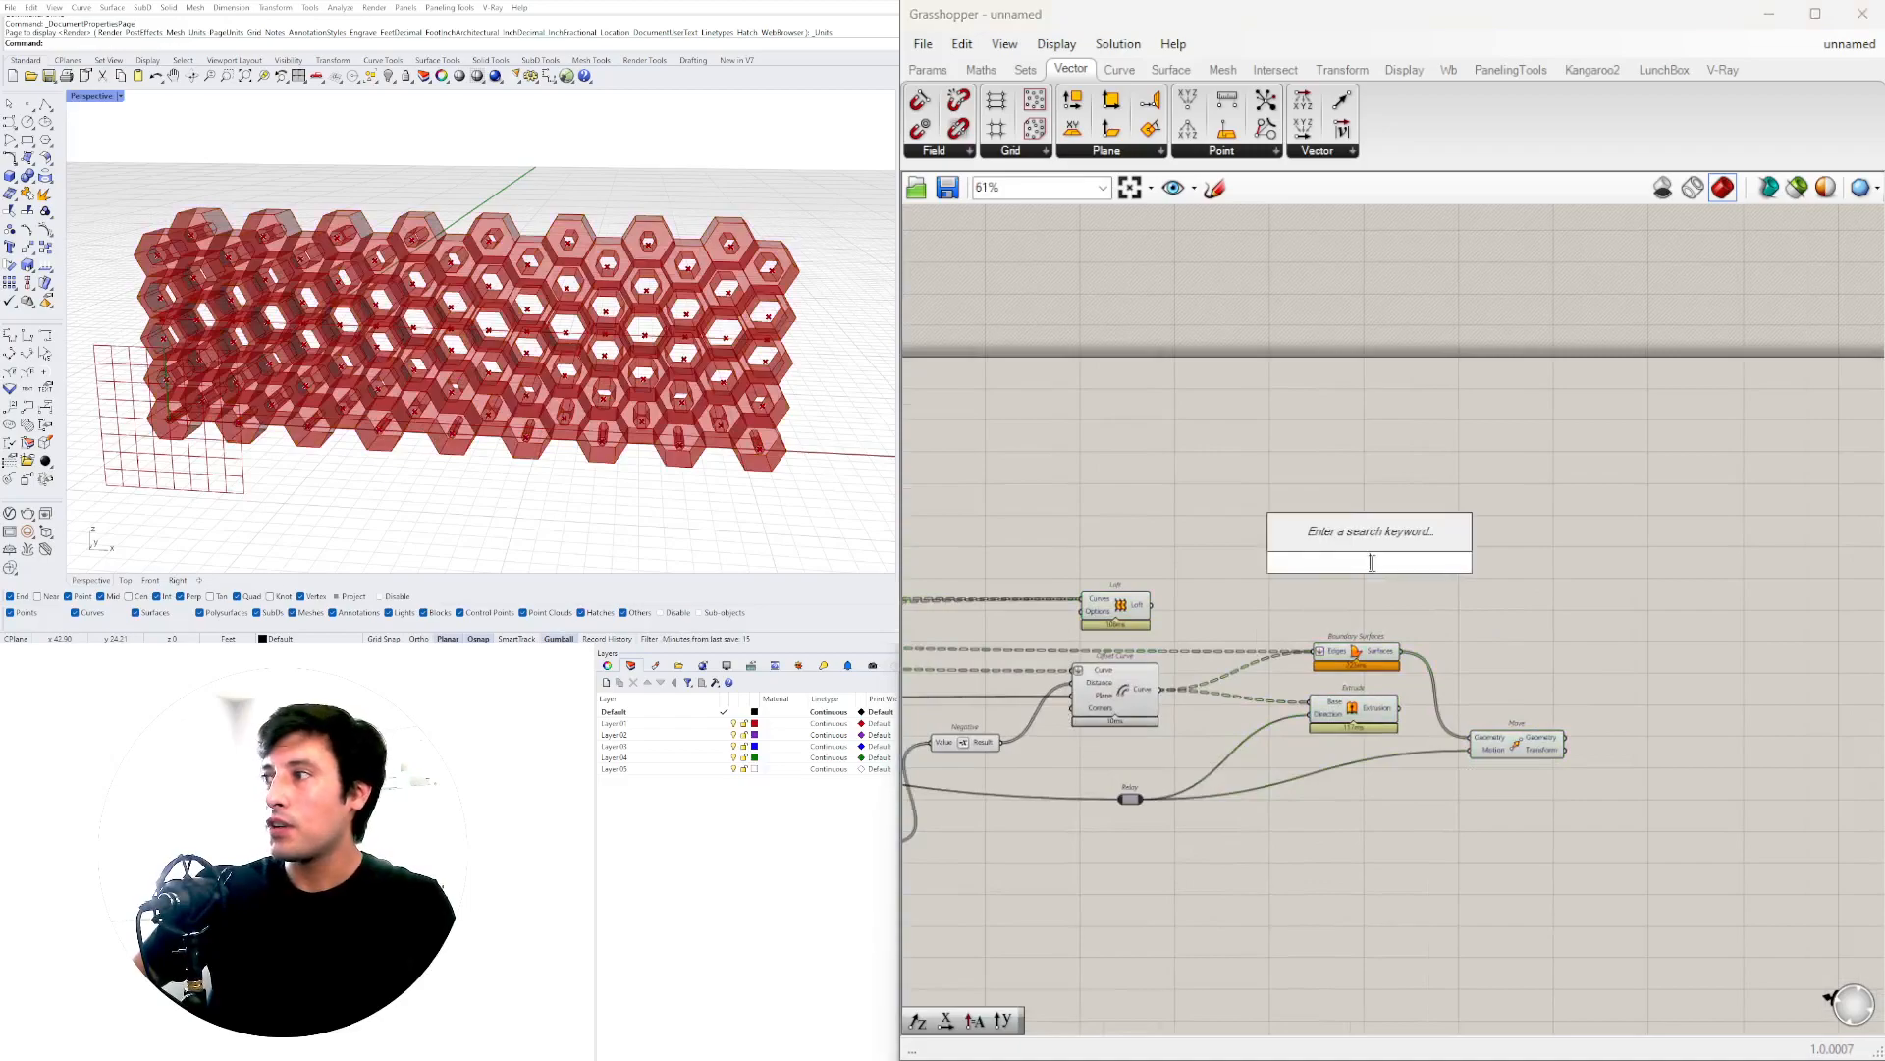
pyautogui.write('JOIN')
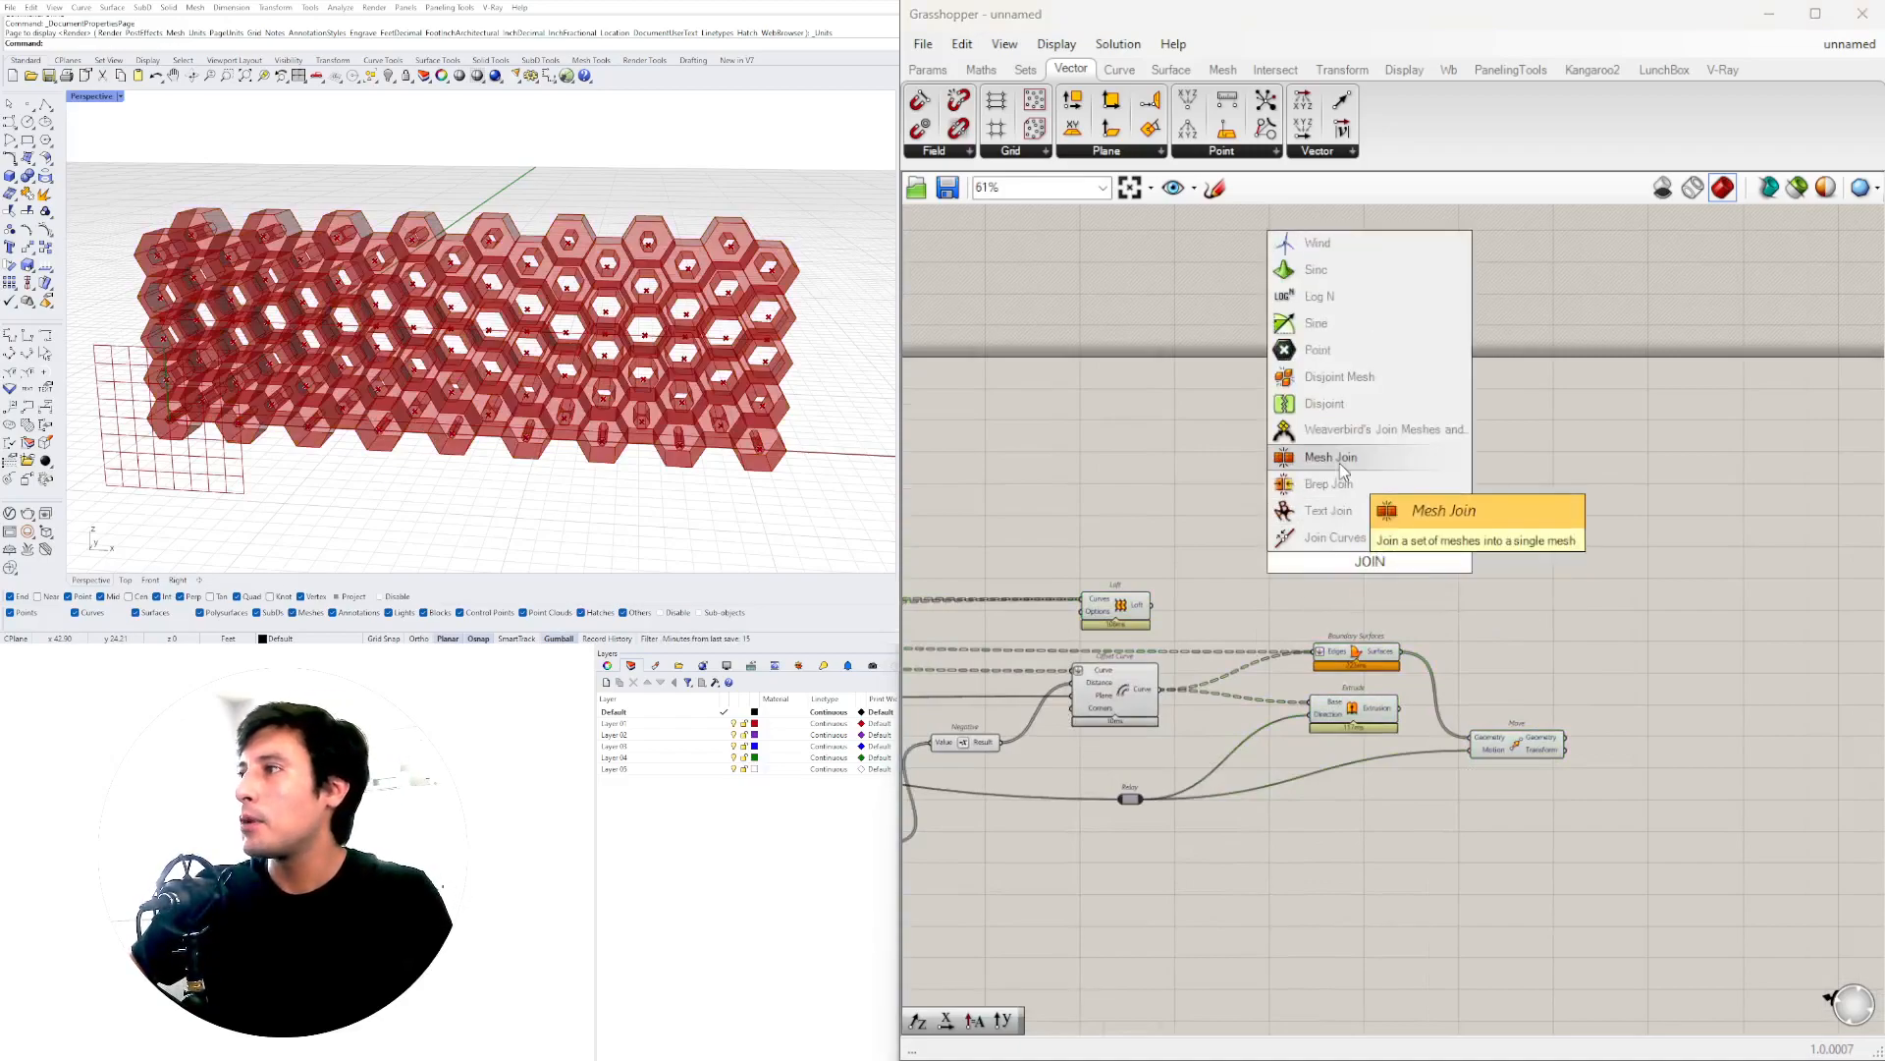
pyautogui.click(1329, 486)
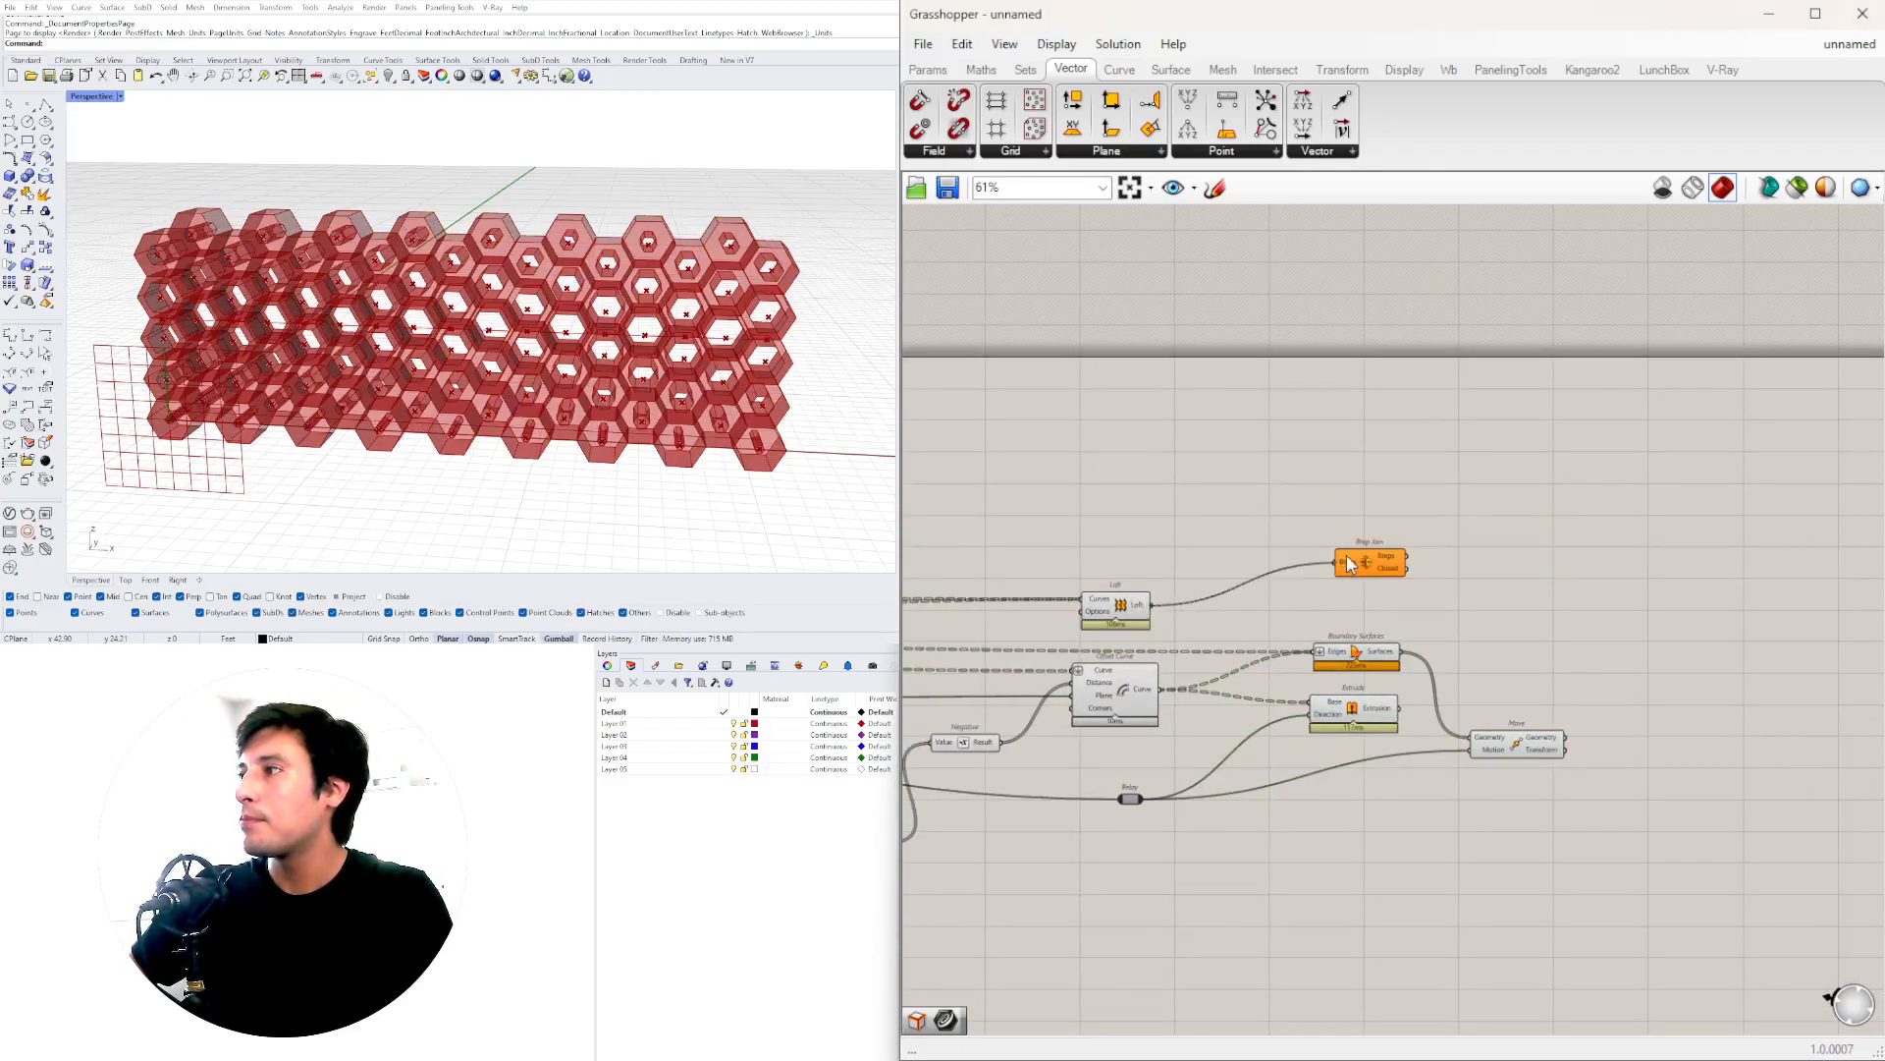
pyautogui.moveTo(1350, 565); pyautogui.dragTo(1342, 563)
# - Add the Boundary Surfaces, Extrude and Move outputs to Brep Join's Breps input and place the component beyond Move
pyautogui.scroll(3, 1382, 656)
pyautogui.moveTo(1500, 548); pyautogui.dragTo(1816, 585)
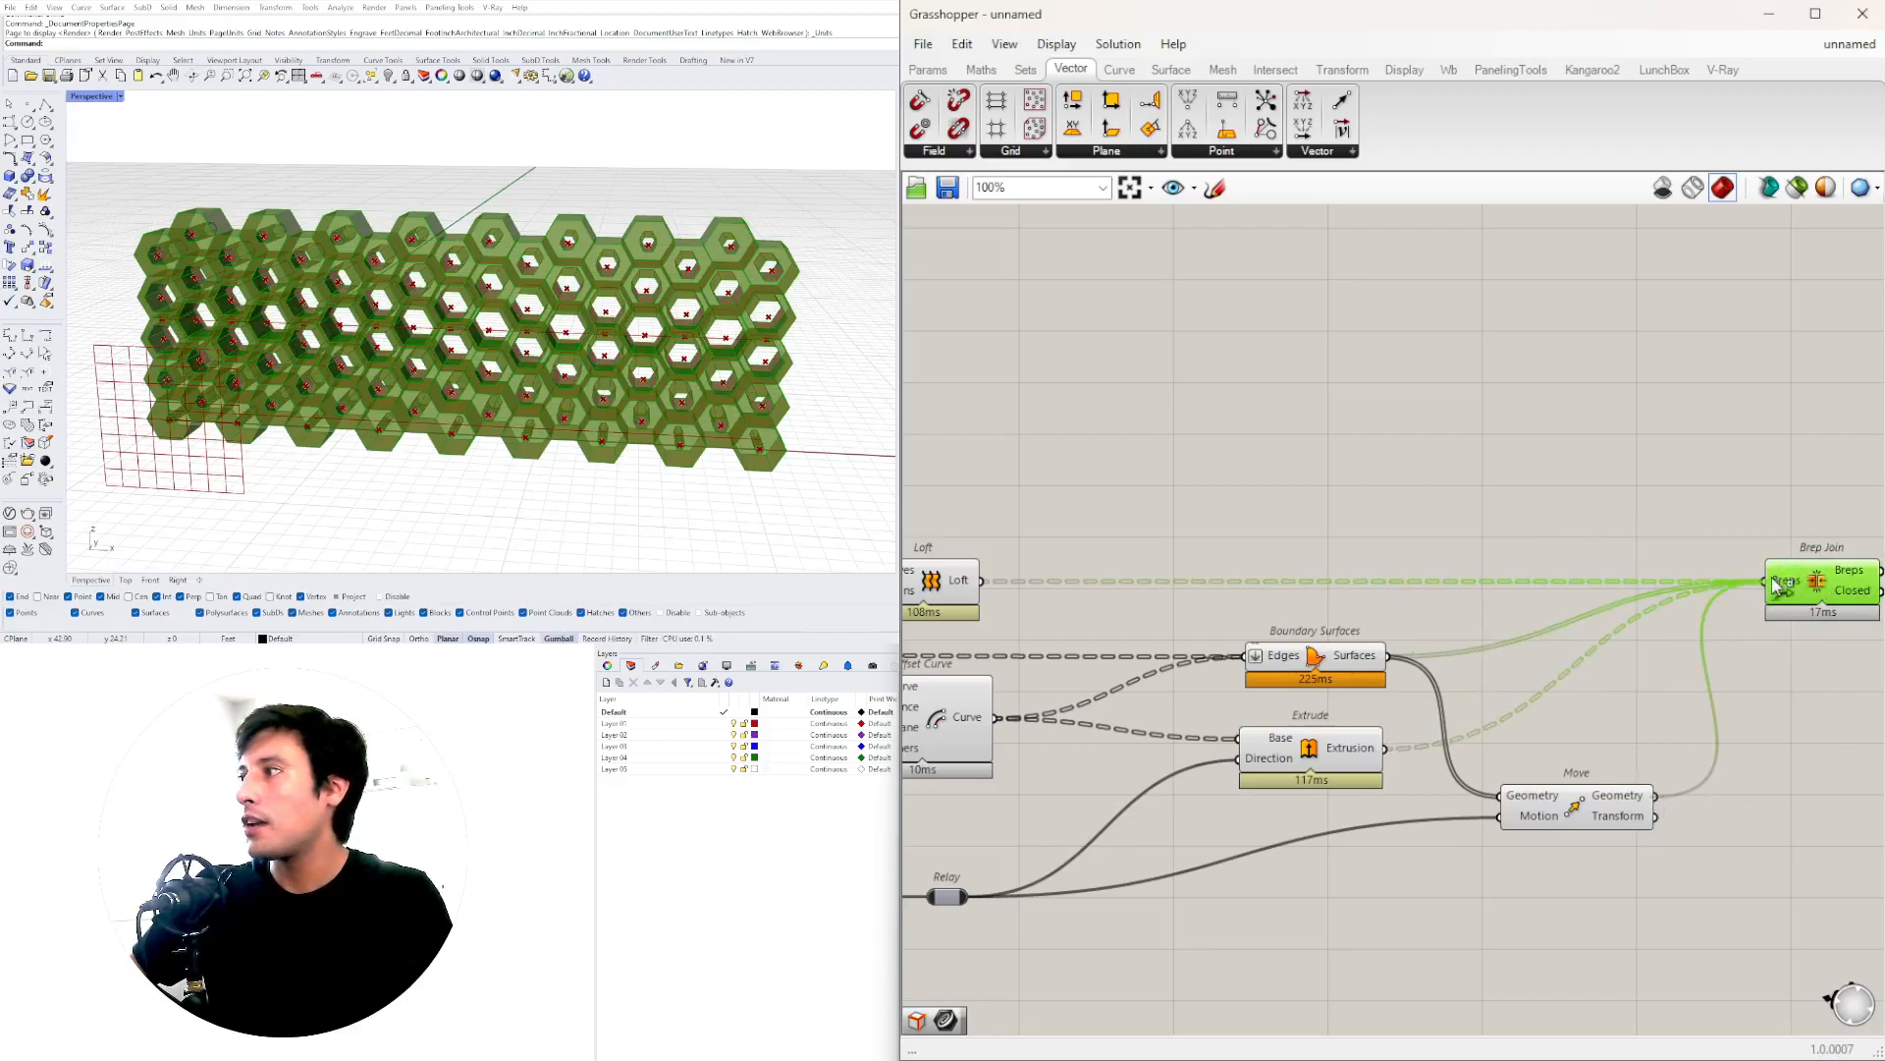
pyautogui.moveTo(1855, 642); pyautogui.dragTo(1478, 633, button='right')
pyautogui.moveTo(1511, 583); pyautogui.dragTo(1558, 577)
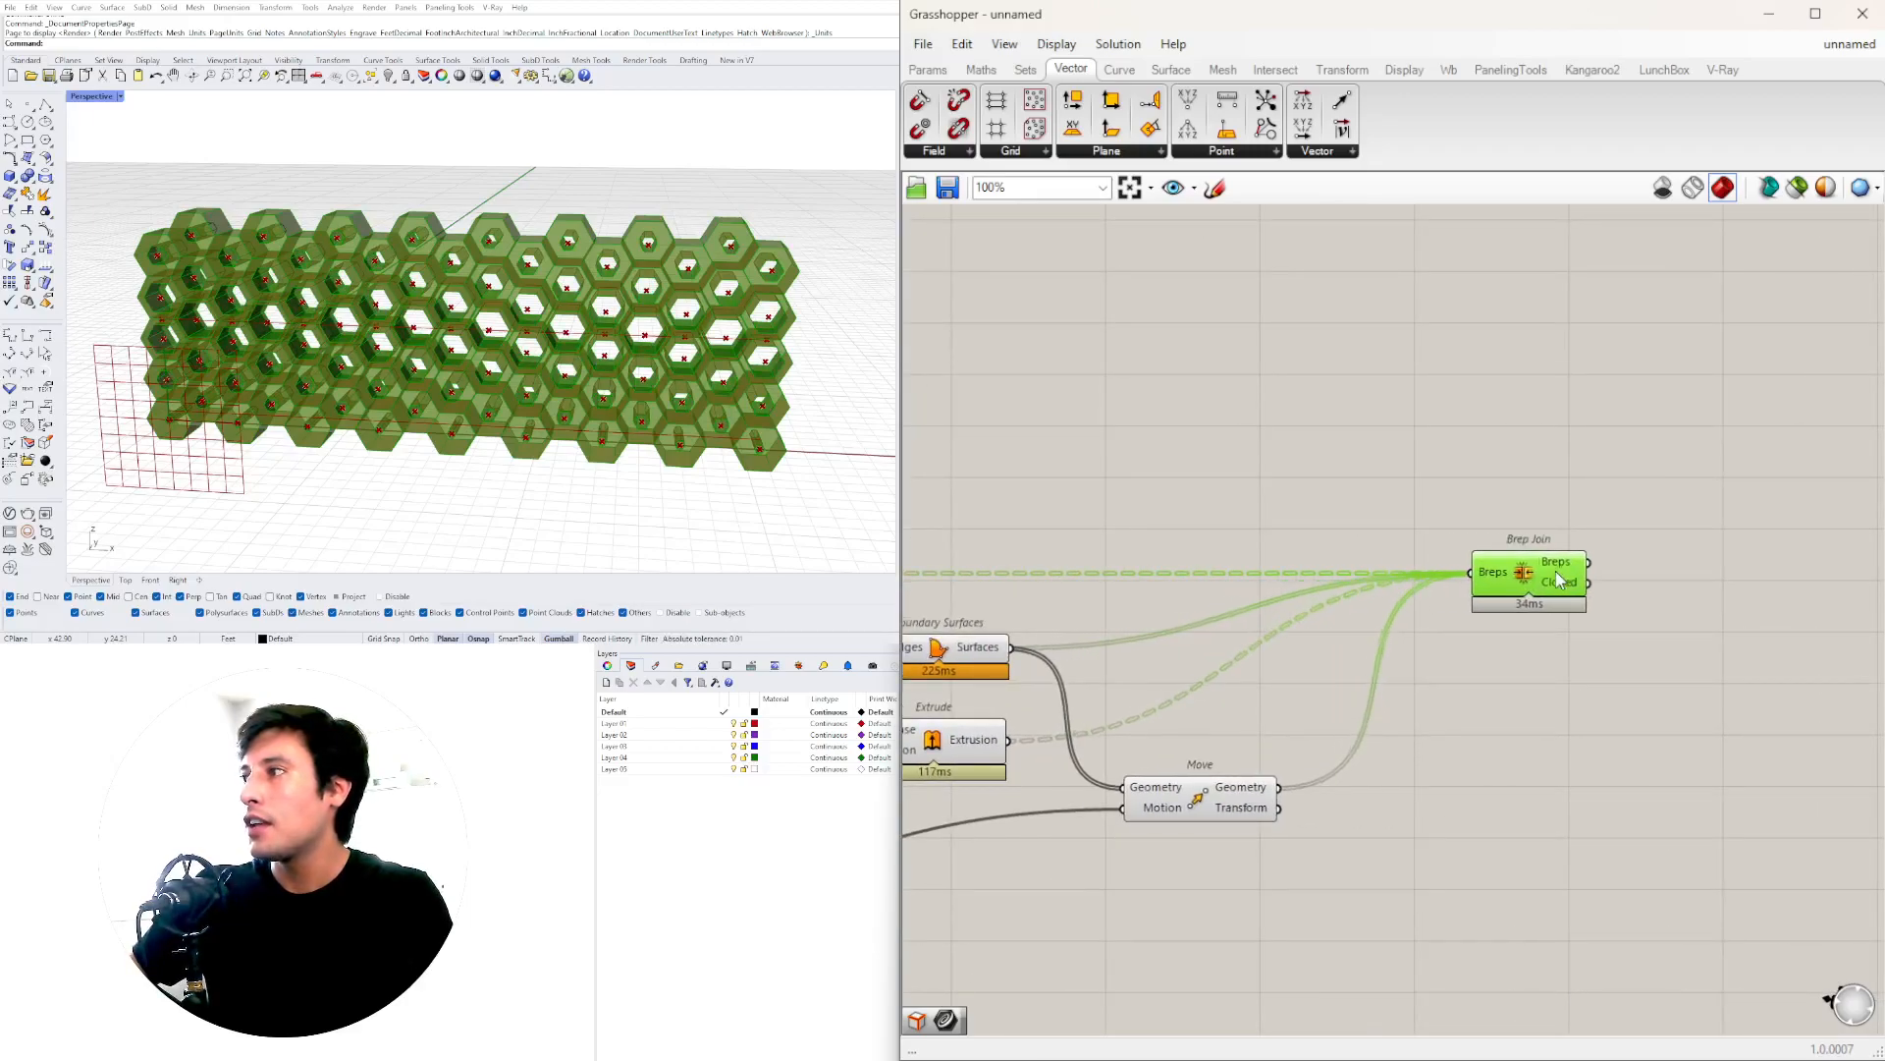
# - Flatten the Breps input of Brep Join and select the component to preview its joined geometry
pyautogui.rightClick(1493, 571)
pyautogui.click(1528, 723)
pyautogui.click(1519, 756)
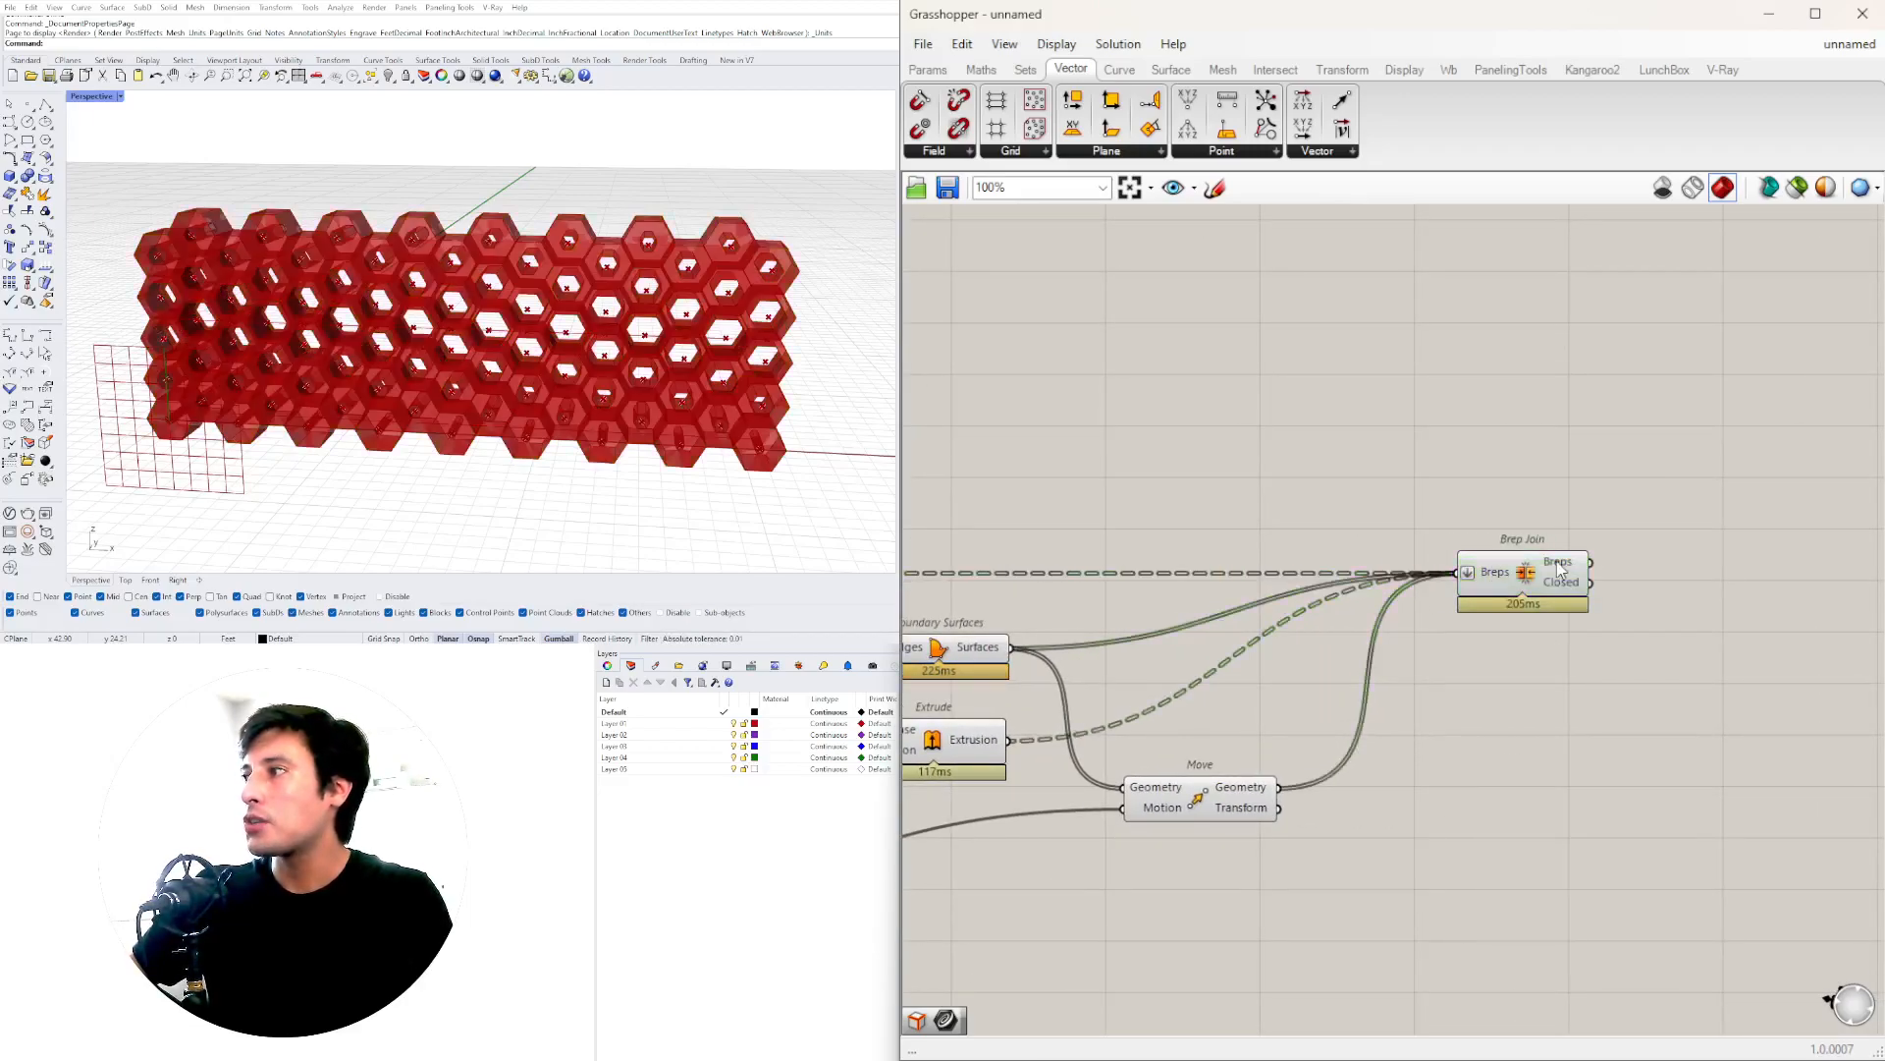
pyautogui.click(1561, 567)
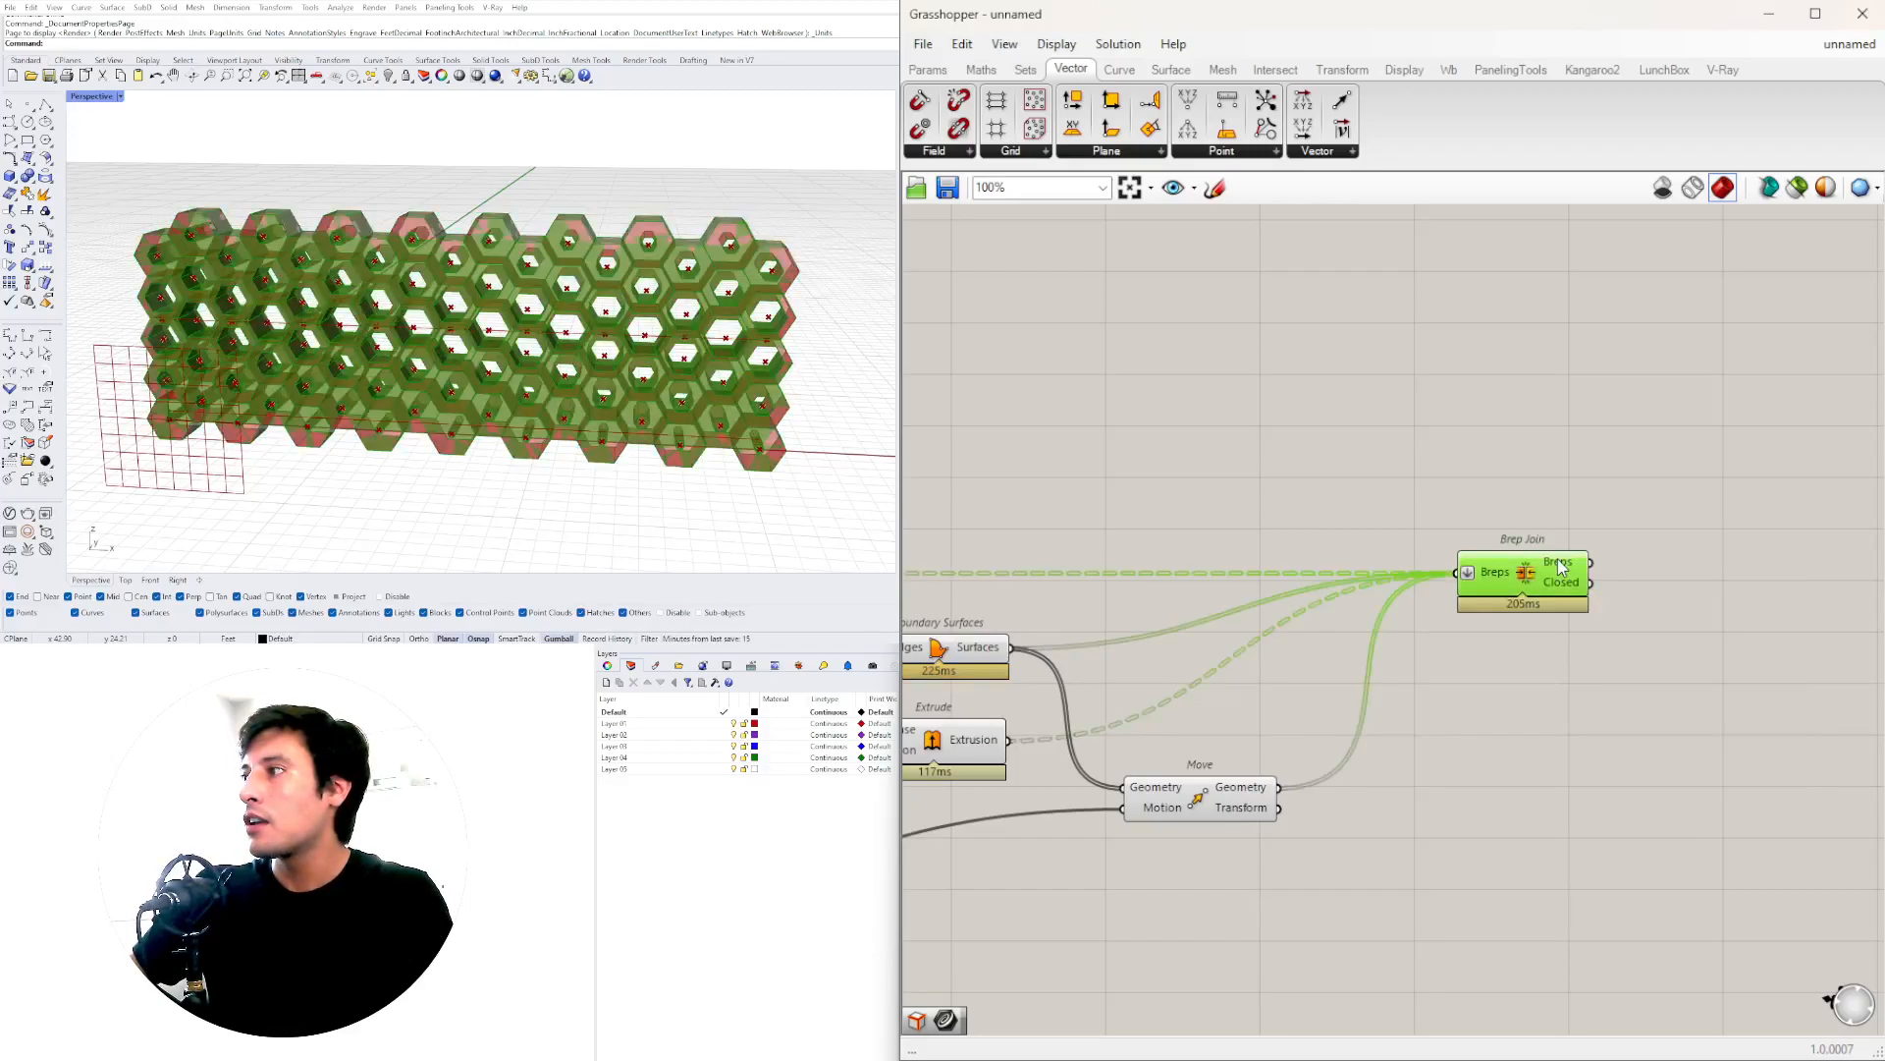
pyautogui.moveTo(1511, 575); pyautogui.dragTo(1552, 578)
# - Highlight the Move, Extrude, Boundary Surfaces and Loft geometry together and examine how the pieces enclose the wall
pyautogui.click(1194, 798)
pyautogui.moveTo(1178, 814); pyautogui.dragTo(1584, 749, button='right')
pyautogui.moveTo(633, 339)
pyautogui.mouseDown(button='right')
pyautogui.moveTo(364, 358)
pyautogui.moveTo(414, 379)
pyautogui.moveTo(539, 315)
pyautogui.moveTo(638, 329)
pyautogui.mouseUp(button='right')
pyautogui.keyDown('shift'); pyautogui.click(1325, 678); pyautogui.keyUp('shift')
pyautogui.scroll(2, 1396, 683)
pyautogui.keyDown('shift'); pyautogui.click(1345, 584); pyautogui.keyUp('shift')
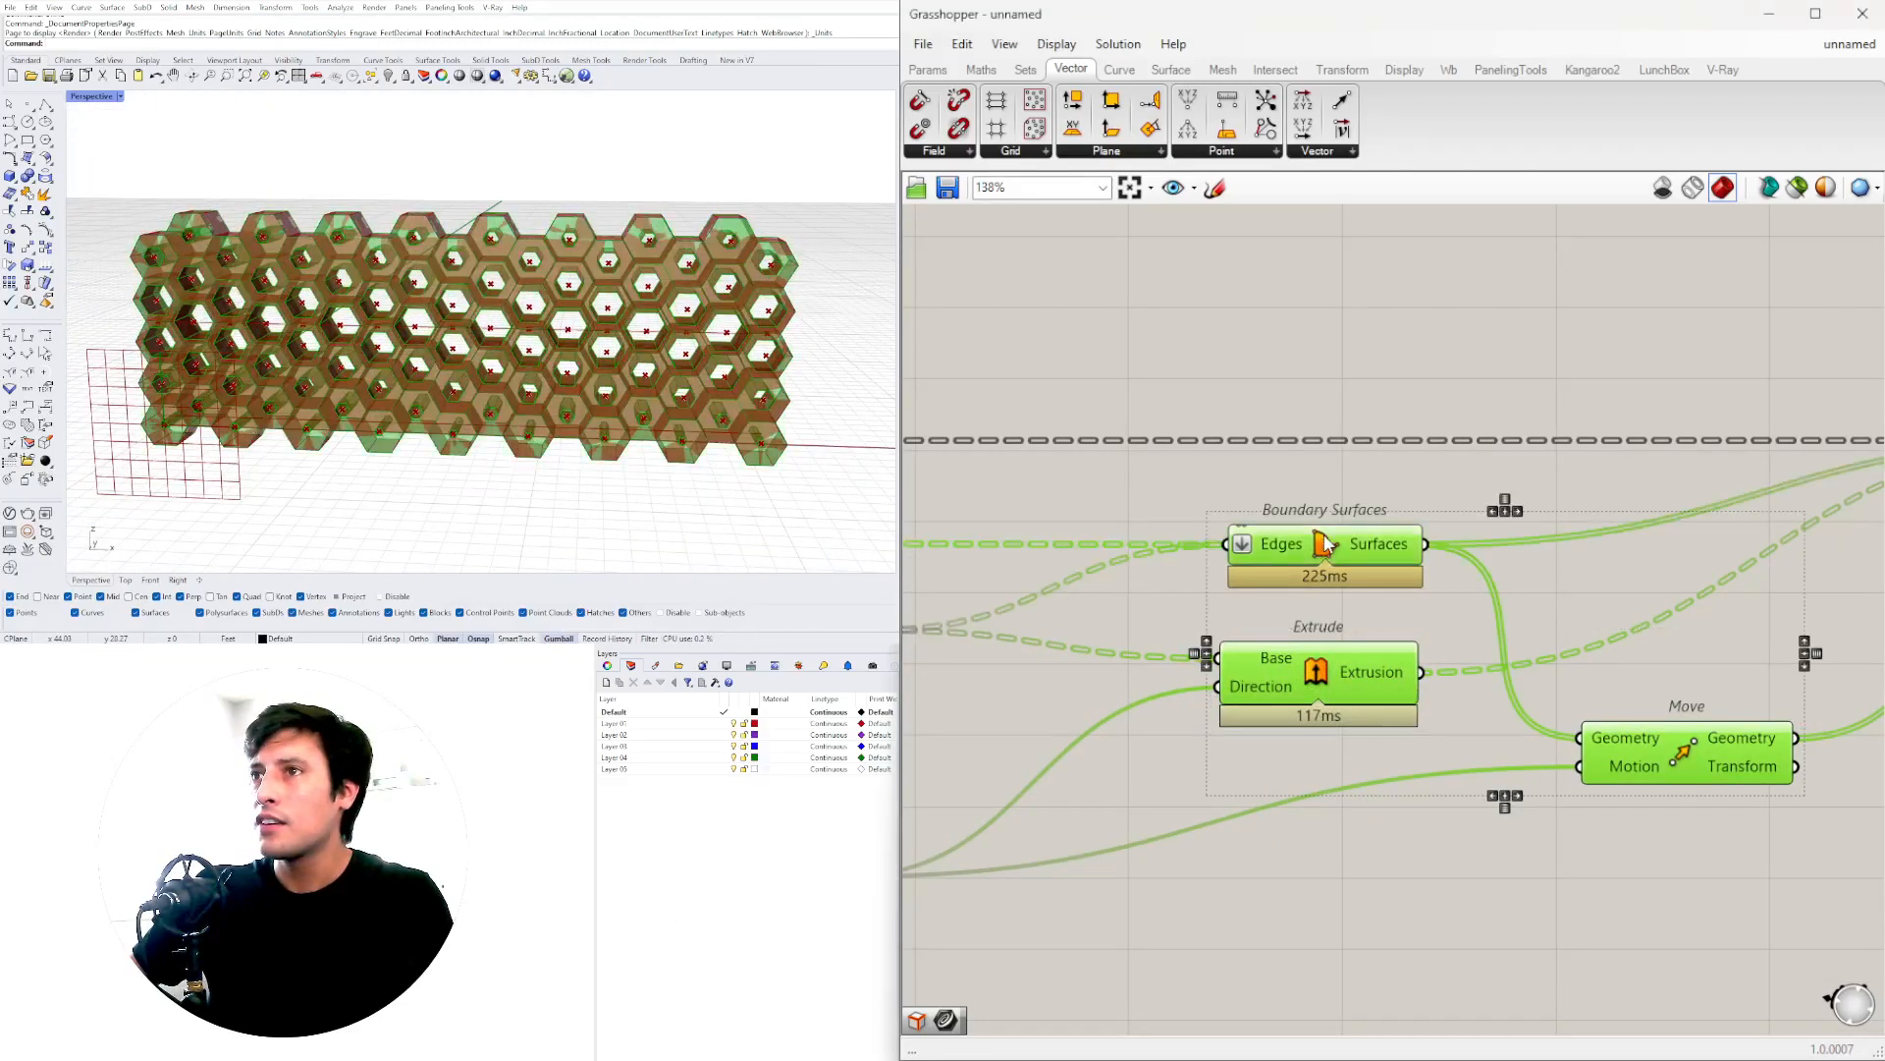
pyautogui.moveTo(621, 260); pyautogui.dragTo(461, 285, button='right')
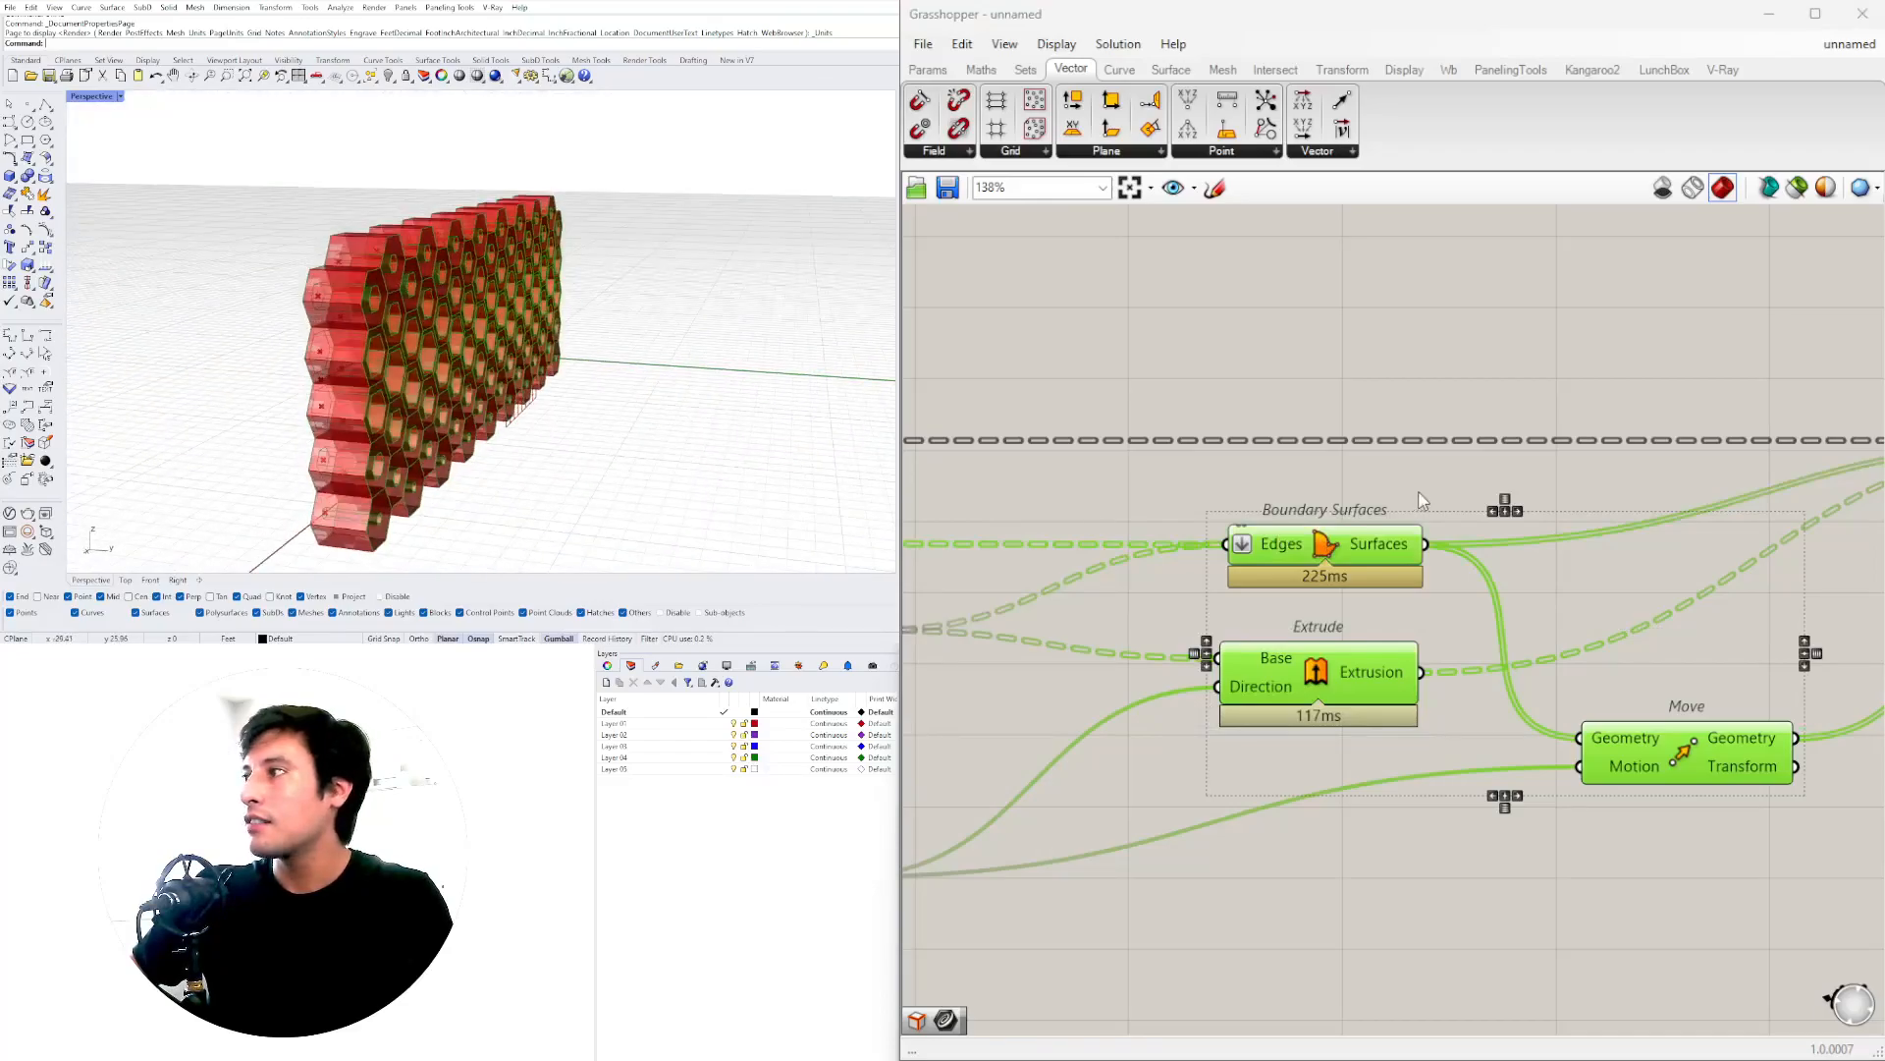
pyautogui.scroll(-5, 1598, 651)
pyautogui.scroll(4, 1301, 598)
pyautogui.keyDown('shift'); pyautogui.click(1174, 551); pyautogui.keyUp('shift')
pyautogui.moveTo(580, 324); pyautogui.dragTo(815, 279, button='right')
pyautogui.scroll(-3, 1646, 481)
# - Select Brep Join and inspect its joined cells from an angle in the viewport
pyautogui.moveTo(1873, 543); pyautogui.dragTo(1326, 647, button='right')
pyautogui.scroll(5, 1274, 615)
pyautogui.moveTo(1471, 585); pyautogui.dragTo(1527, 593, button='right')
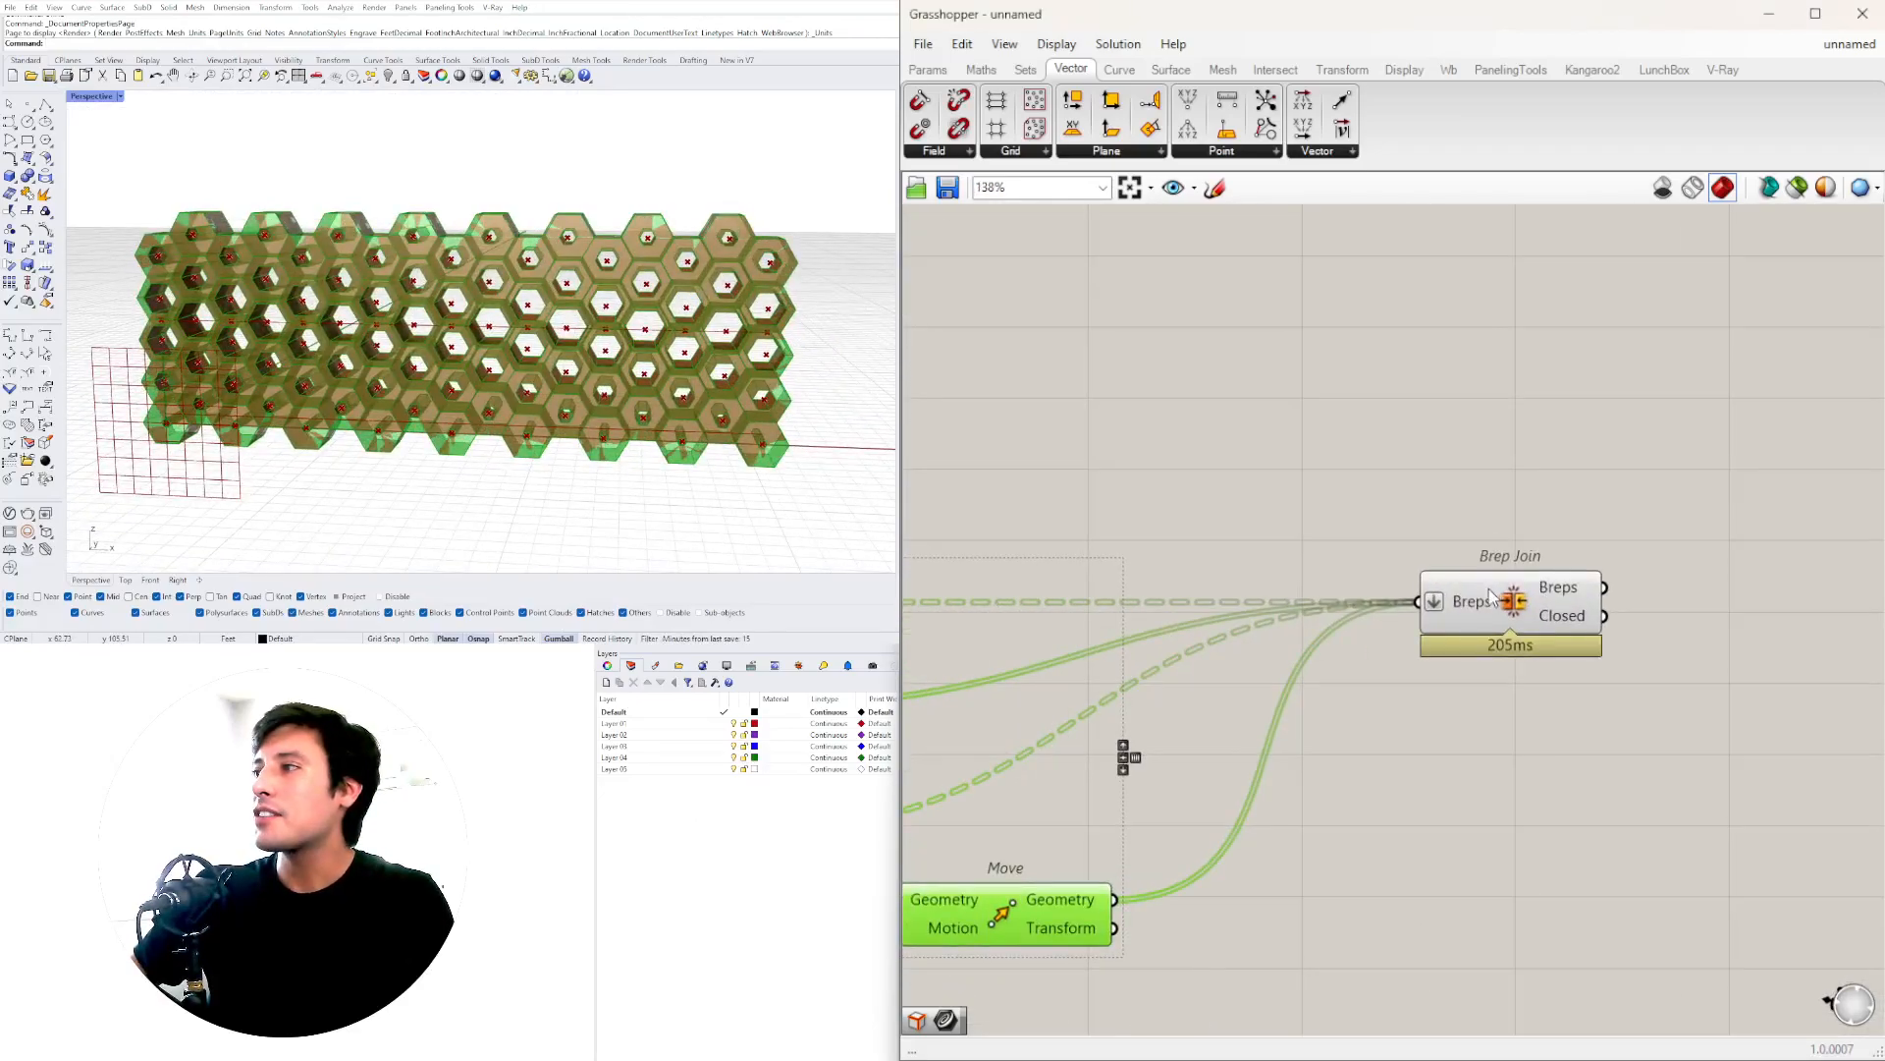
pyautogui.click(1499, 600)
pyautogui.moveTo(550, 363)
pyautogui.mouseDown(button='right')
pyautogui.moveTo(534, 371)
pyautogui.moveTo(769, 349)
pyautogui.moveTo(581, 364)
pyautogui.mouseUp(button='right')
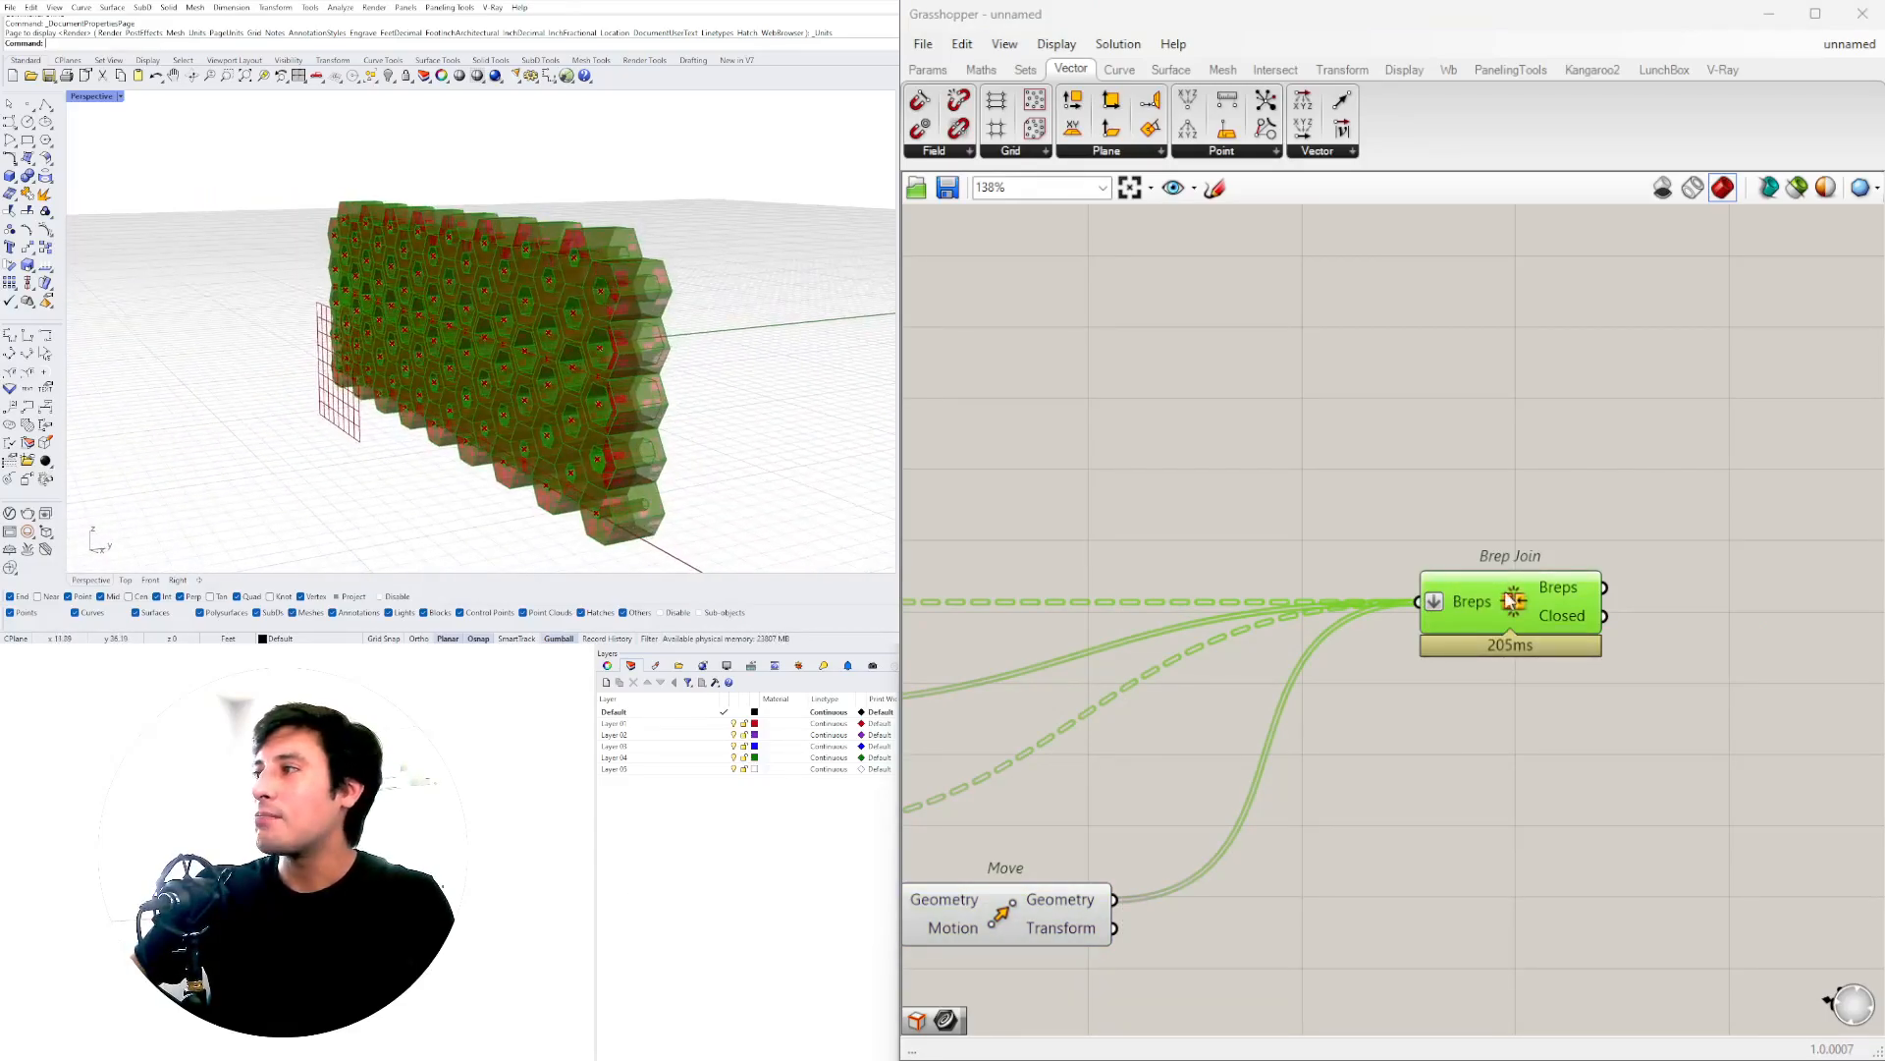
# - Switch the component preview off and restore the shaded preview
pyautogui.click(1660, 397)
pyautogui.click(1663, 188)
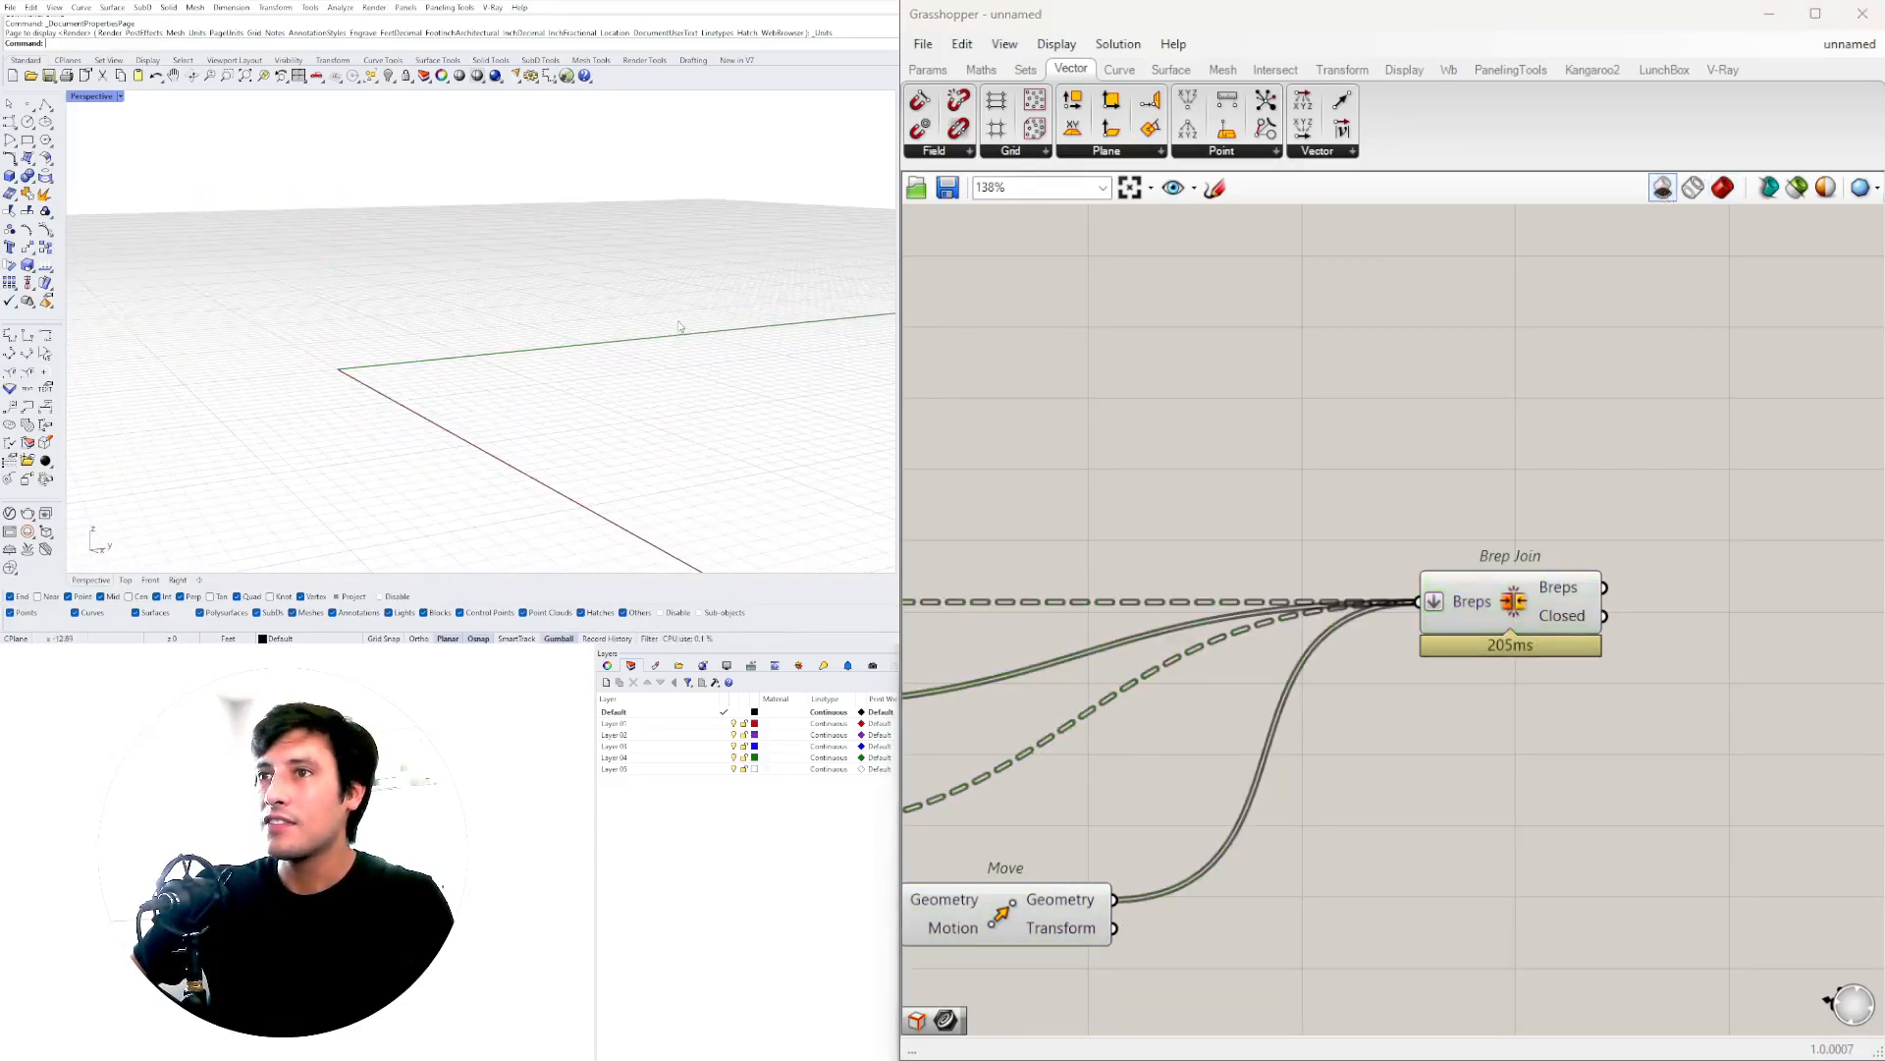
pyautogui.click(1499, 633)
pyautogui.scroll(-10, 1499, 633)
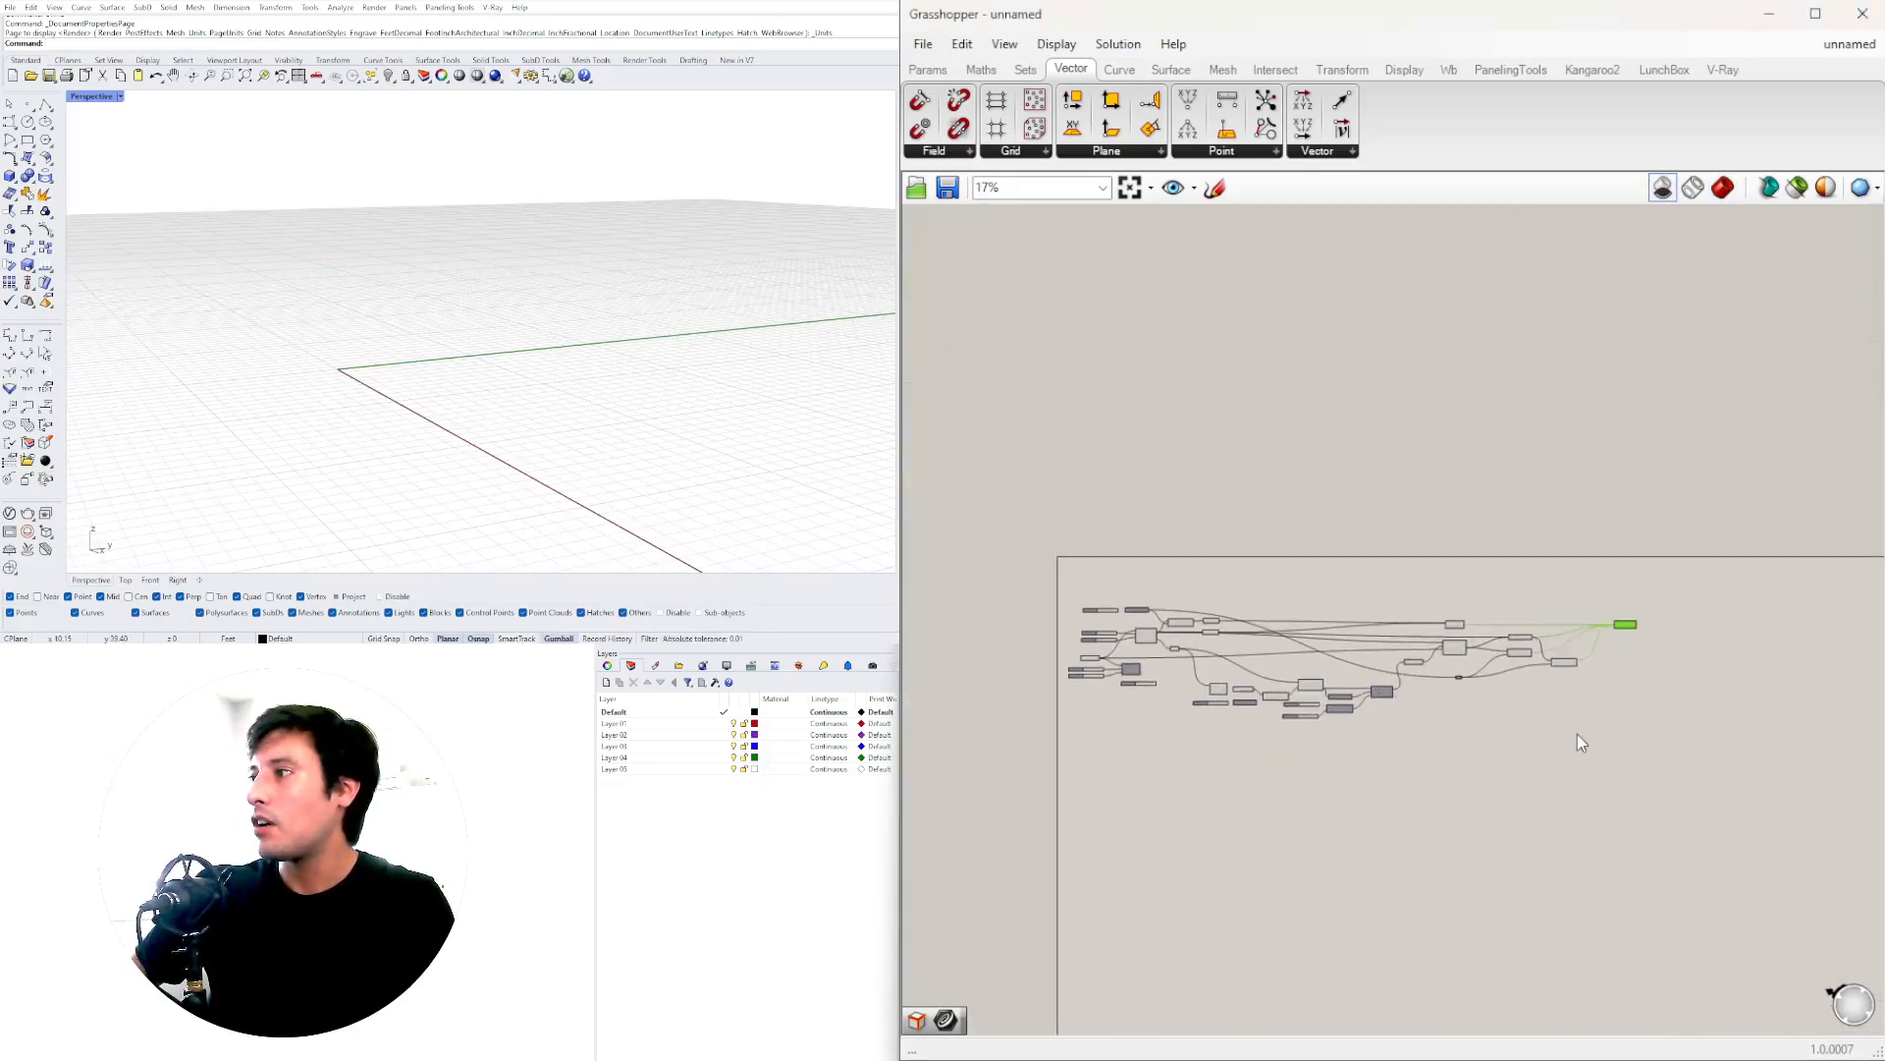
pyautogui.click(1722, 189)
# - Hide the preview of every component except Brep Join and highlight the joined wall
pyautogui.moveTo(1579, 738); pyautogui.dragTo(1051, 526)
pyautogui.middleClick(1111, 552)
pyautogui.click(1168, 468)
pyautogui.click(1187, 493)
pyautogui.scroll(4, 1592, 638)
pyautogui.scroll(1, 1592, 638)
pyautogui.click(1676, 606)
# - Set the number slider feeding Unit Z to 4.147 and check the changed openings in the wall
pyautogui.moveTo(481, 344); pyautogui.dragTo(761, 324, button='right')
pyautogui.scroll(-3, 1047, 812)
pyautogui.scroll(10, 1267, 763)
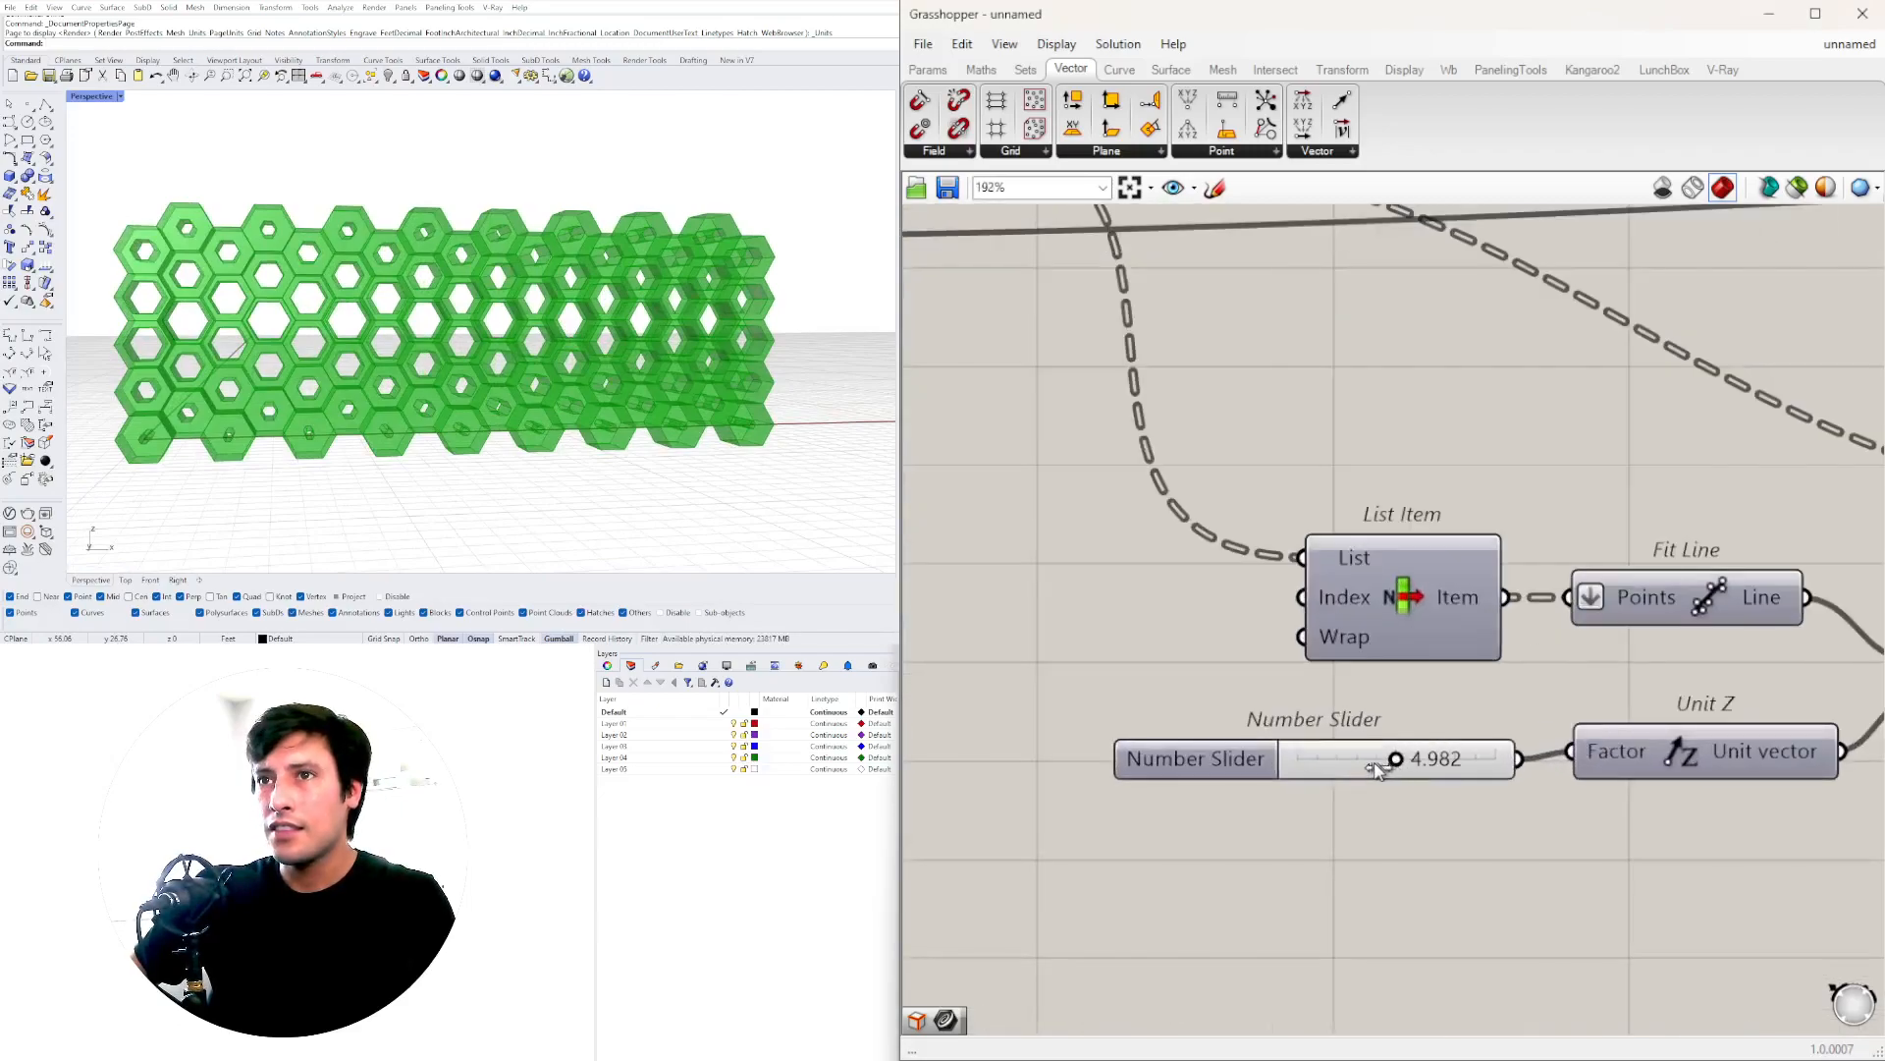
pyautogui.moveTo(1373, 775)
pyautogui.mouseDown()
pyautogui.moveTo(1336, 774)
pyautogui.moveTo(1384, 778)
pyautogui.mouseUp()
pyautogui.moveTo(828, 440); pyautogui.dragTo(235, 319, button='right')
pyautogui.scroll(6, 305, 329)
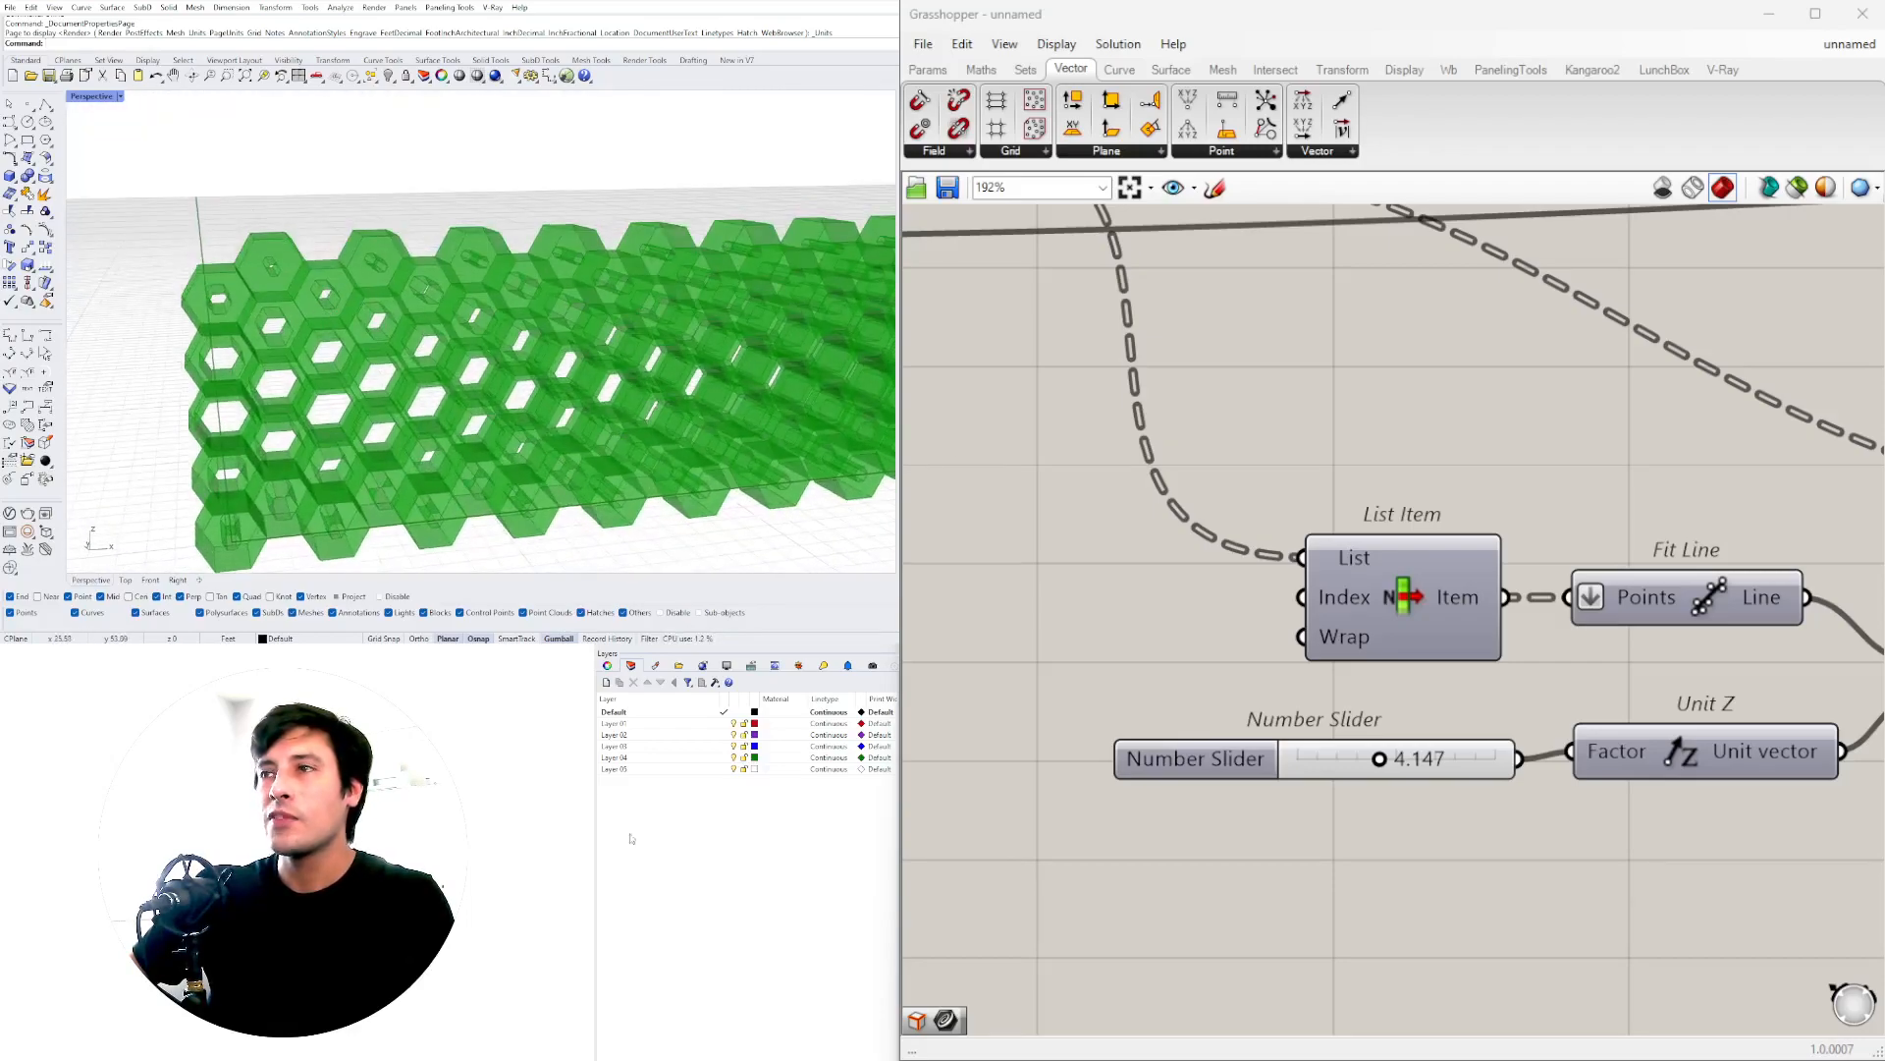
# - Delete the Brep Join component and the Move component that copied the boundary surfaces
pyautogui.scroll(-5, 1514, 706)
pyautogui.moveTo(1514, 706); pyautogui.dragTo(1208, 625, button='right')
pyautogui.scroll(-5, 1208, 626)
pyautogui.moveTo(1669, 599); pyautogui.dragTo(1258, 662, button='right')
pyautogui.scroll(6, 1513, 540)
pyautogui.moveTo(1597, 572); pyautogui.dragTo(1355, 621, button='right')
pyautogui.scroll(-1, 1692, 693)
pyautogui.moveTo(1708, 689); pyautogui.dragTo(1621, 532)
pyautogui.press('Delete')
pyautogui.moveTo(1422, 802); pyautogui.dragTo(1644, 770, button='right')
pyautogui.moveTo(1644, 770); pyautogui.dragTo(1546, 679)
pyautogui.press('Delete')
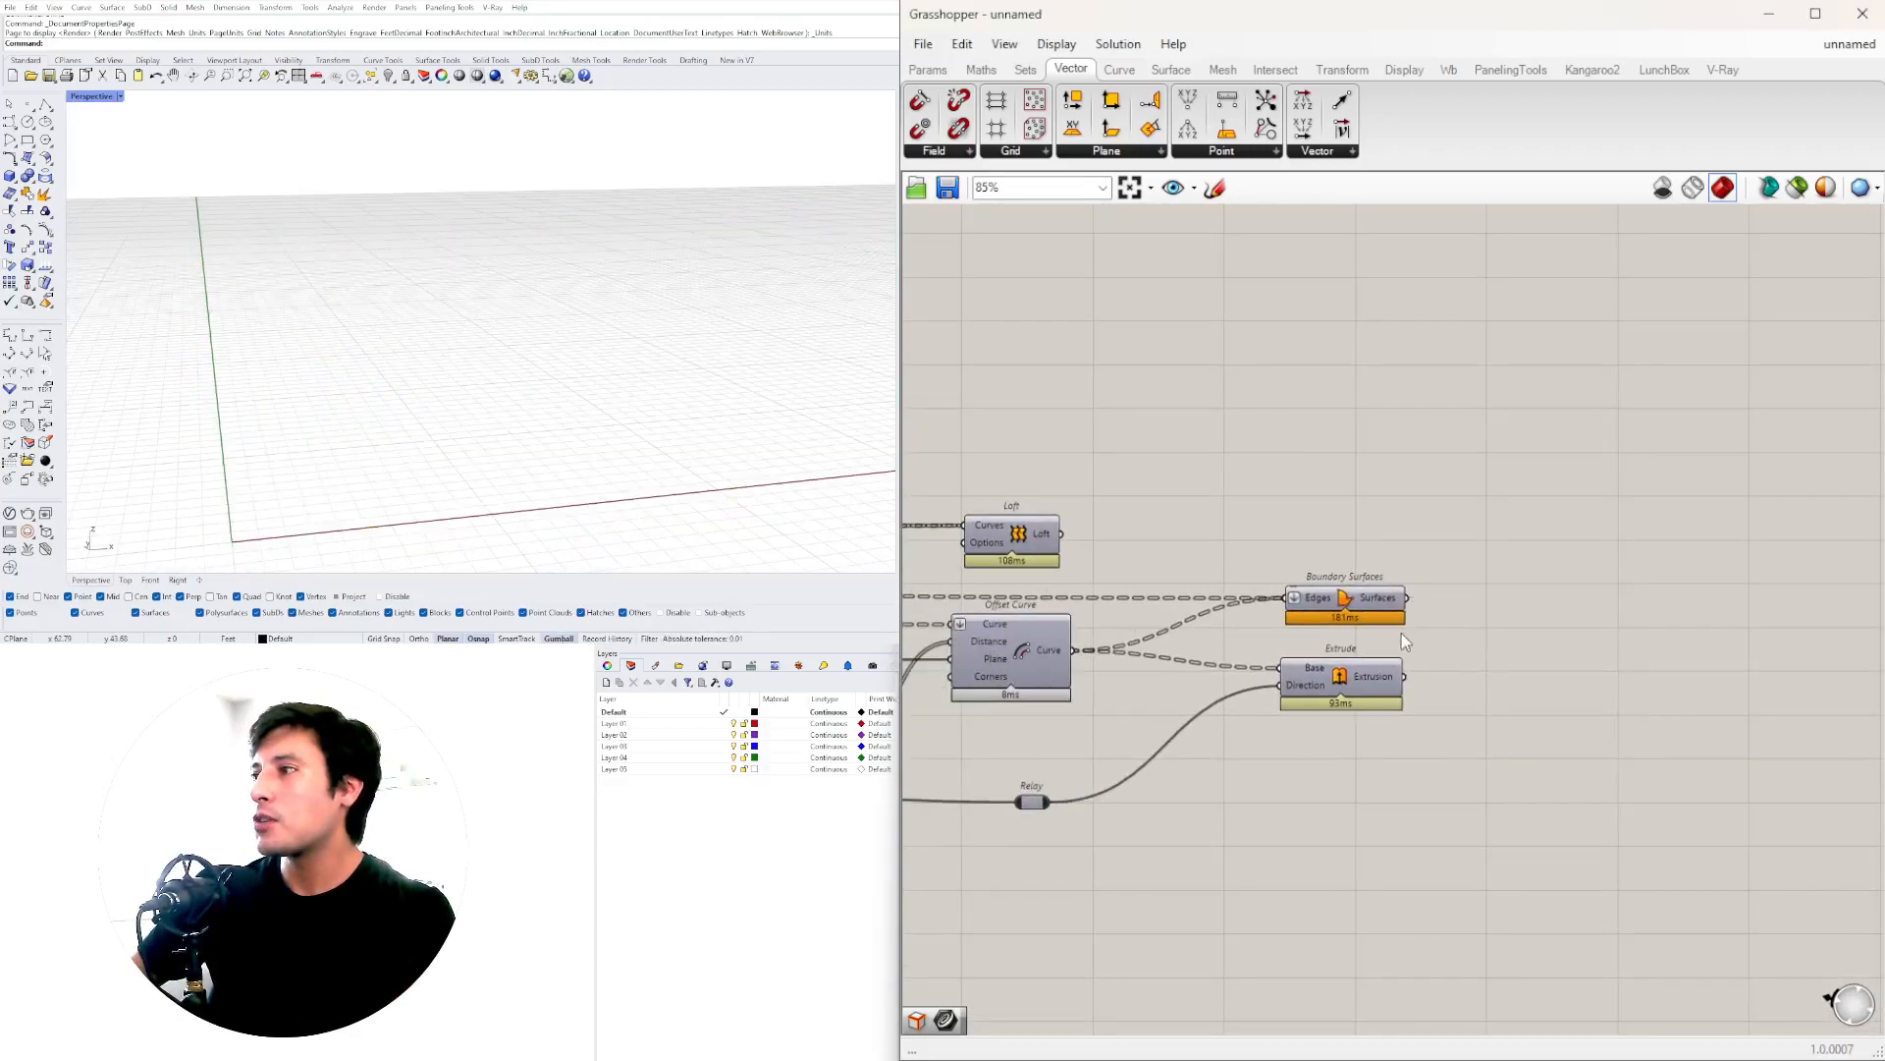
# - Enable the preview of Boundary Surfaces and inspect the perforated hexagonal faces from an angle
pyautogui.rightClick(1345, 600)
pyautogui.click(1396, 631)
pyautogui.moveTo(589, 319); pyautogui.dragTo(501, 351, button='right')
pyautogui.moveTo(1448, 693); pyautogui.dragTo(1547, 701, button='right')
pyautogui.scroll(-2, 1478, 772)
pyautogui.moveTo(1460, 763); pyautogui.dragTo(1568, 707, button='right')
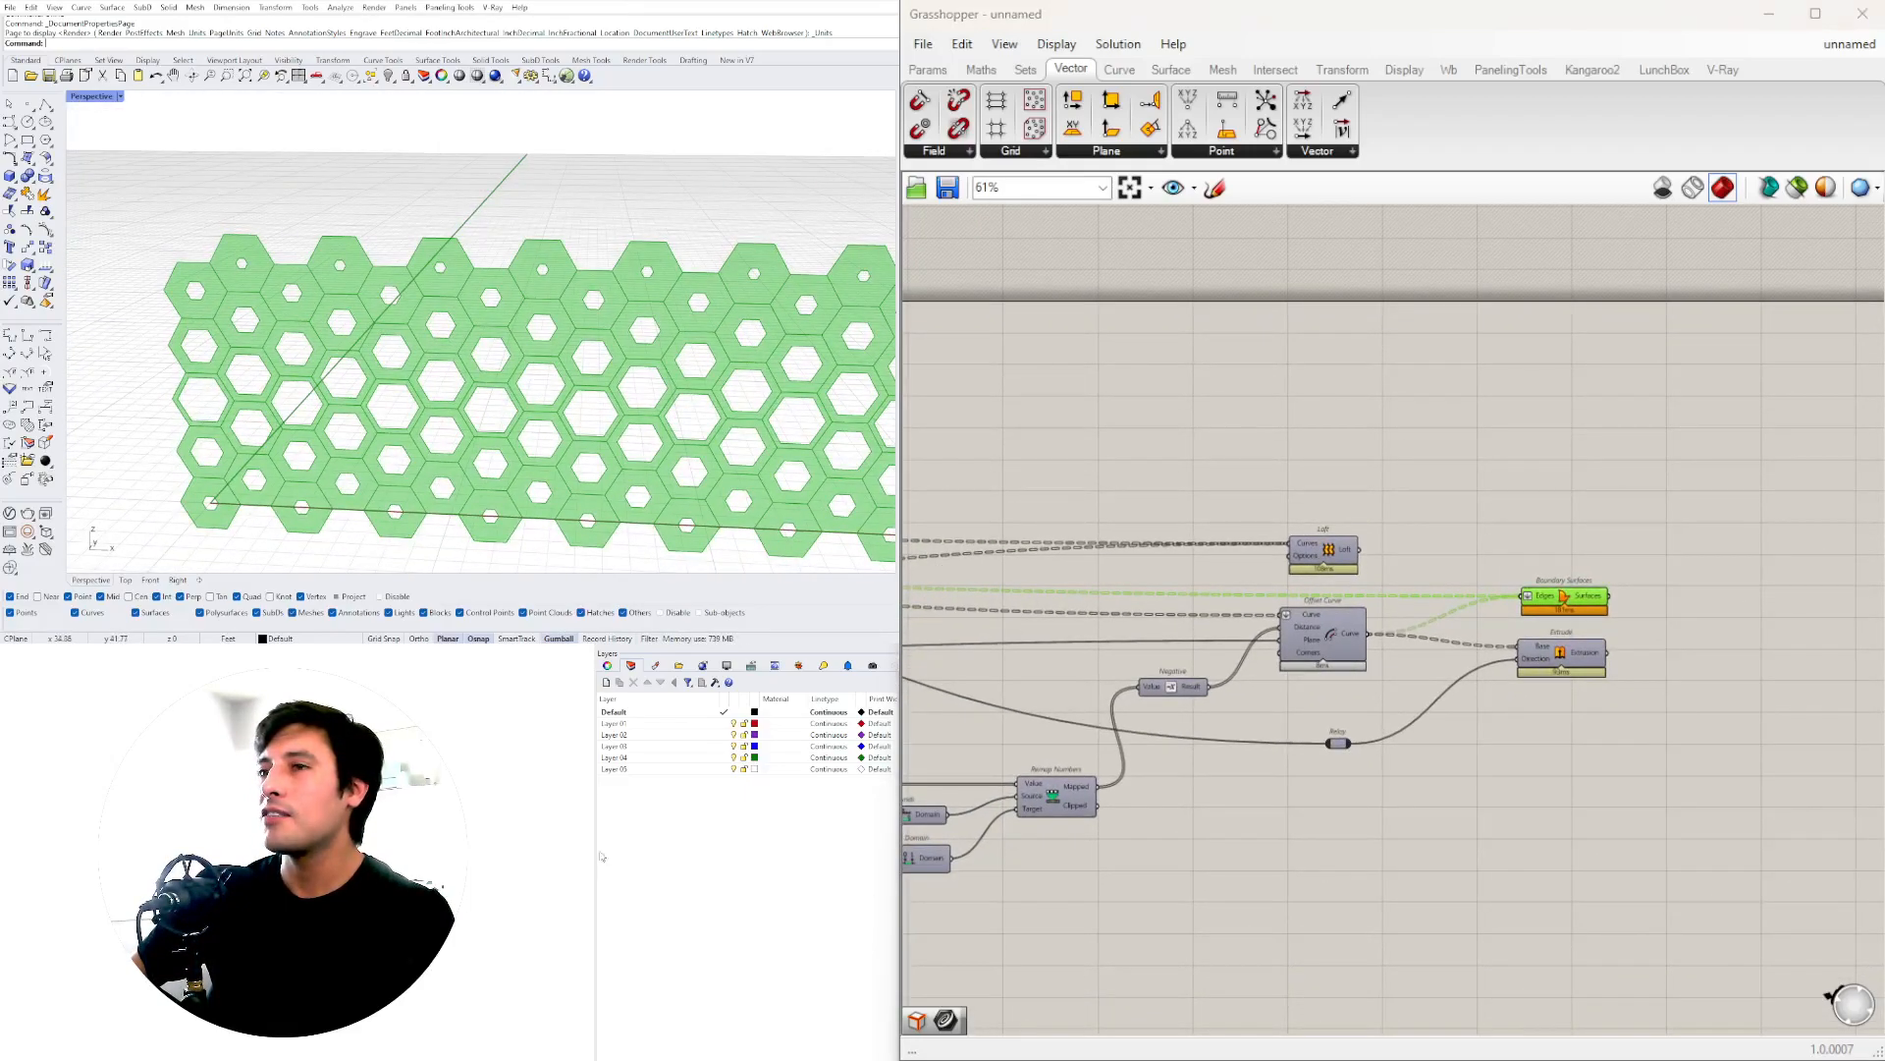
pyautogui.moveTo(820, 467); pyautogui.dragTo(732, 444, button='right')
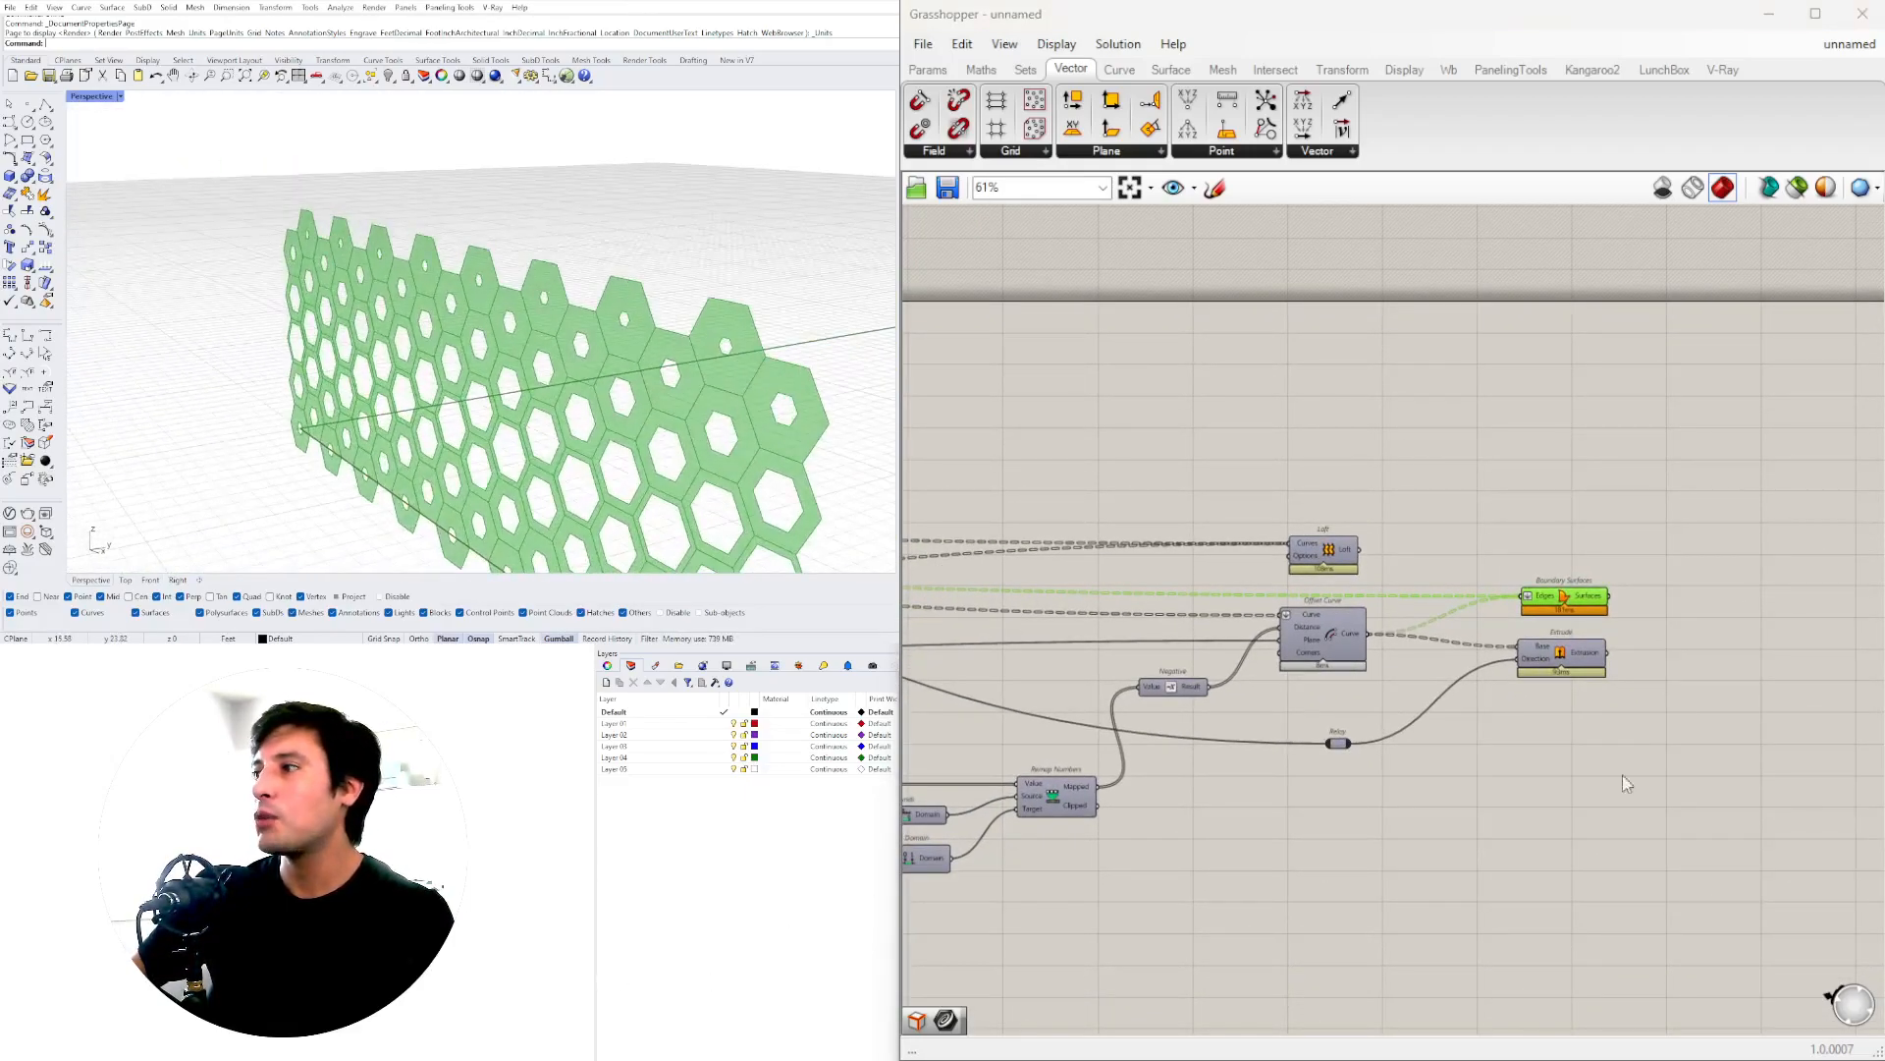
# - Duplicate the Extrude component beyond Boundary Surfaces and wire Surfaces into the copy's Base input instead of the offset curves
pyautogui.scroll(3, 1611, 667)
pyautogui.keyDown('alt'); pyautogui.moveTo(1383, 643); pyautogui.dragTo(1612, 622); pyautogui.keyUp('alt')
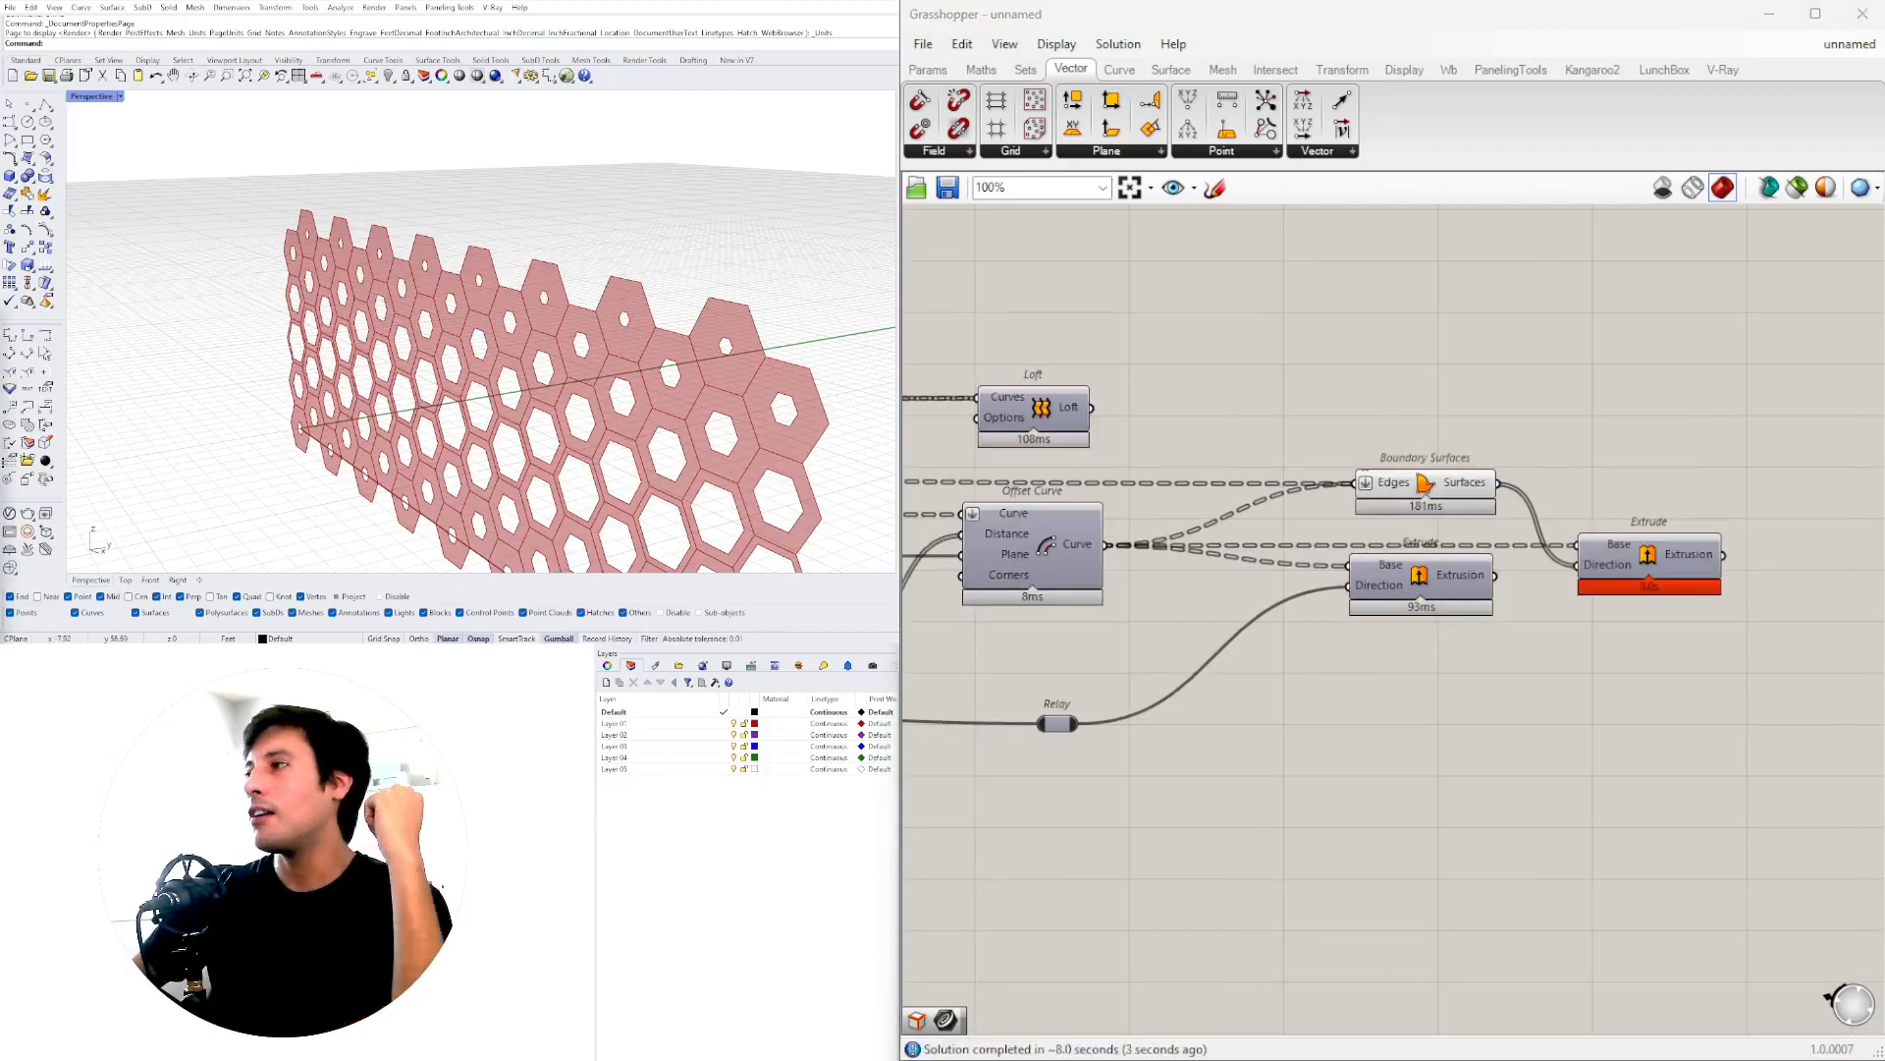
pyautogui.moveTo(1628, 424); pyautogui.dragTo(1562, 422, button='right')
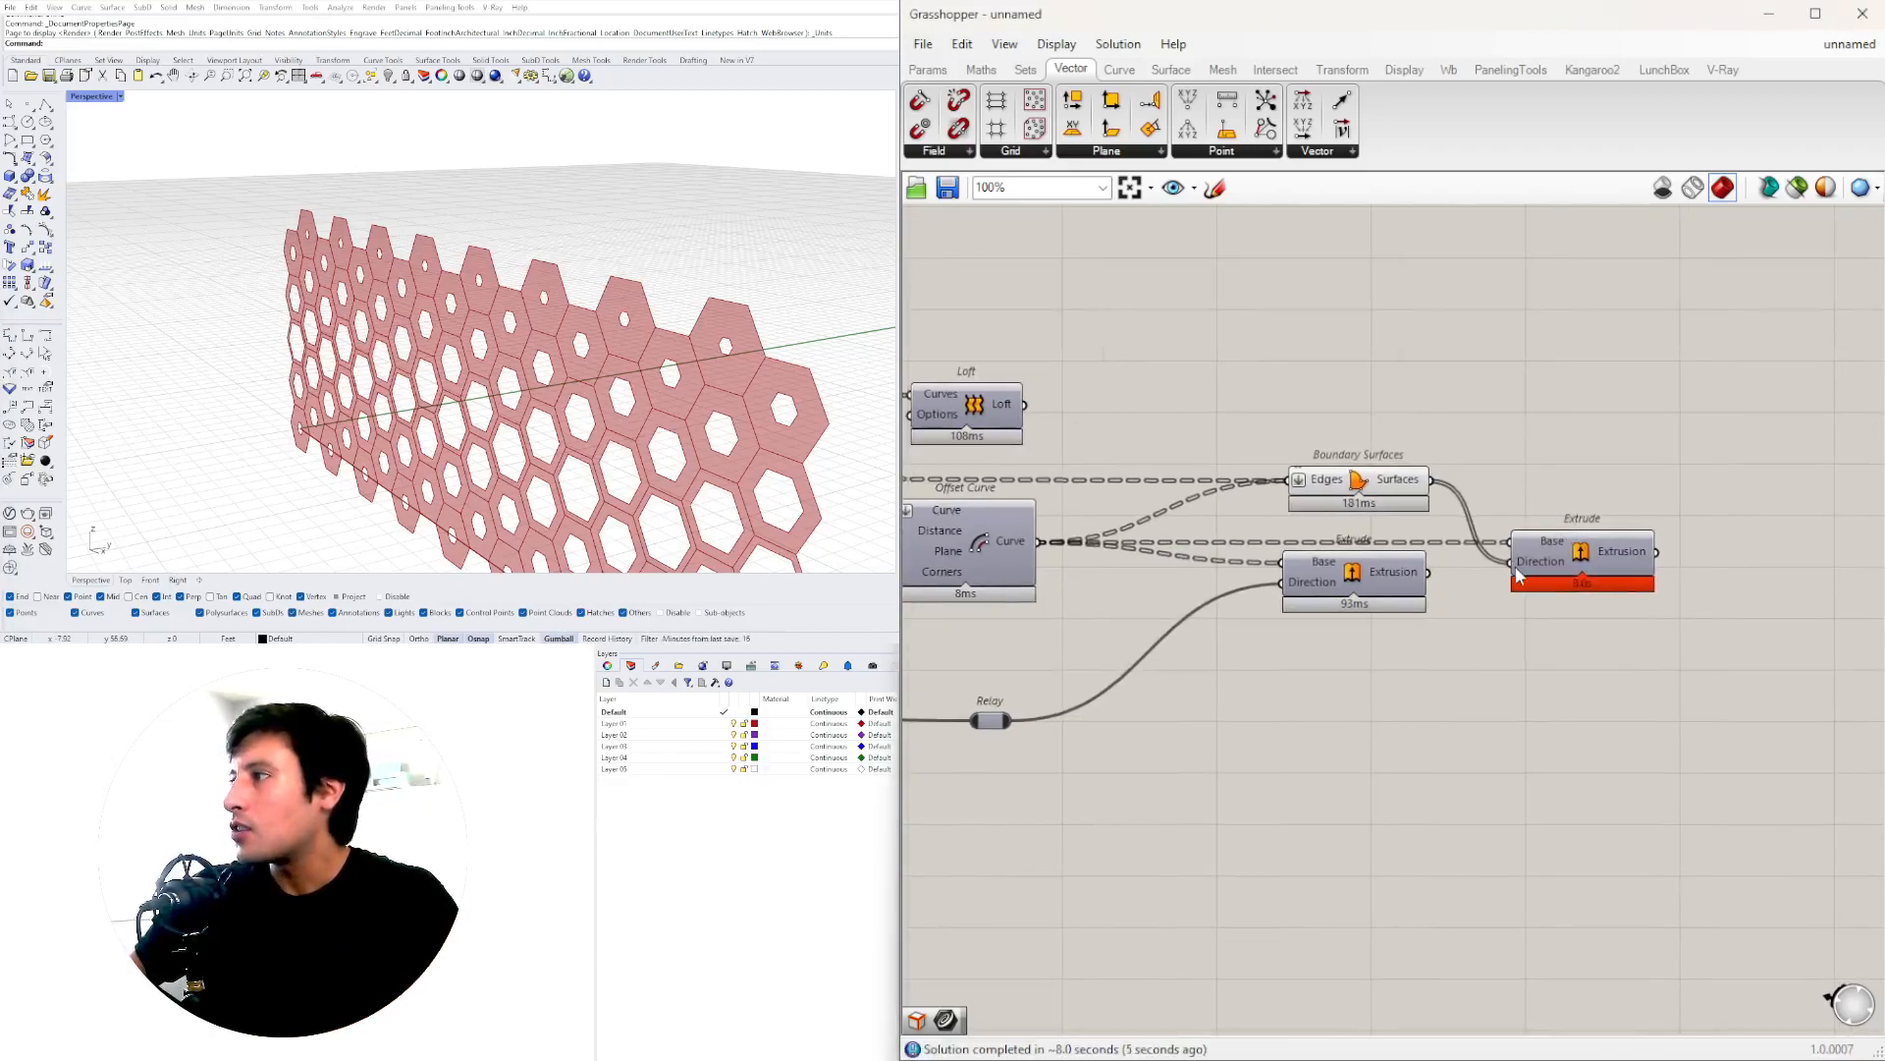
pyautogui.keyDown('ctrl'); pyautogui.moveTo(1440, 485); pyautogui.dragTo(1432, 509); pyautogui.keyUp('ctrl')
pyautogui.moveTo(1532, 565); pyautogui.dragTo(1548, 607)
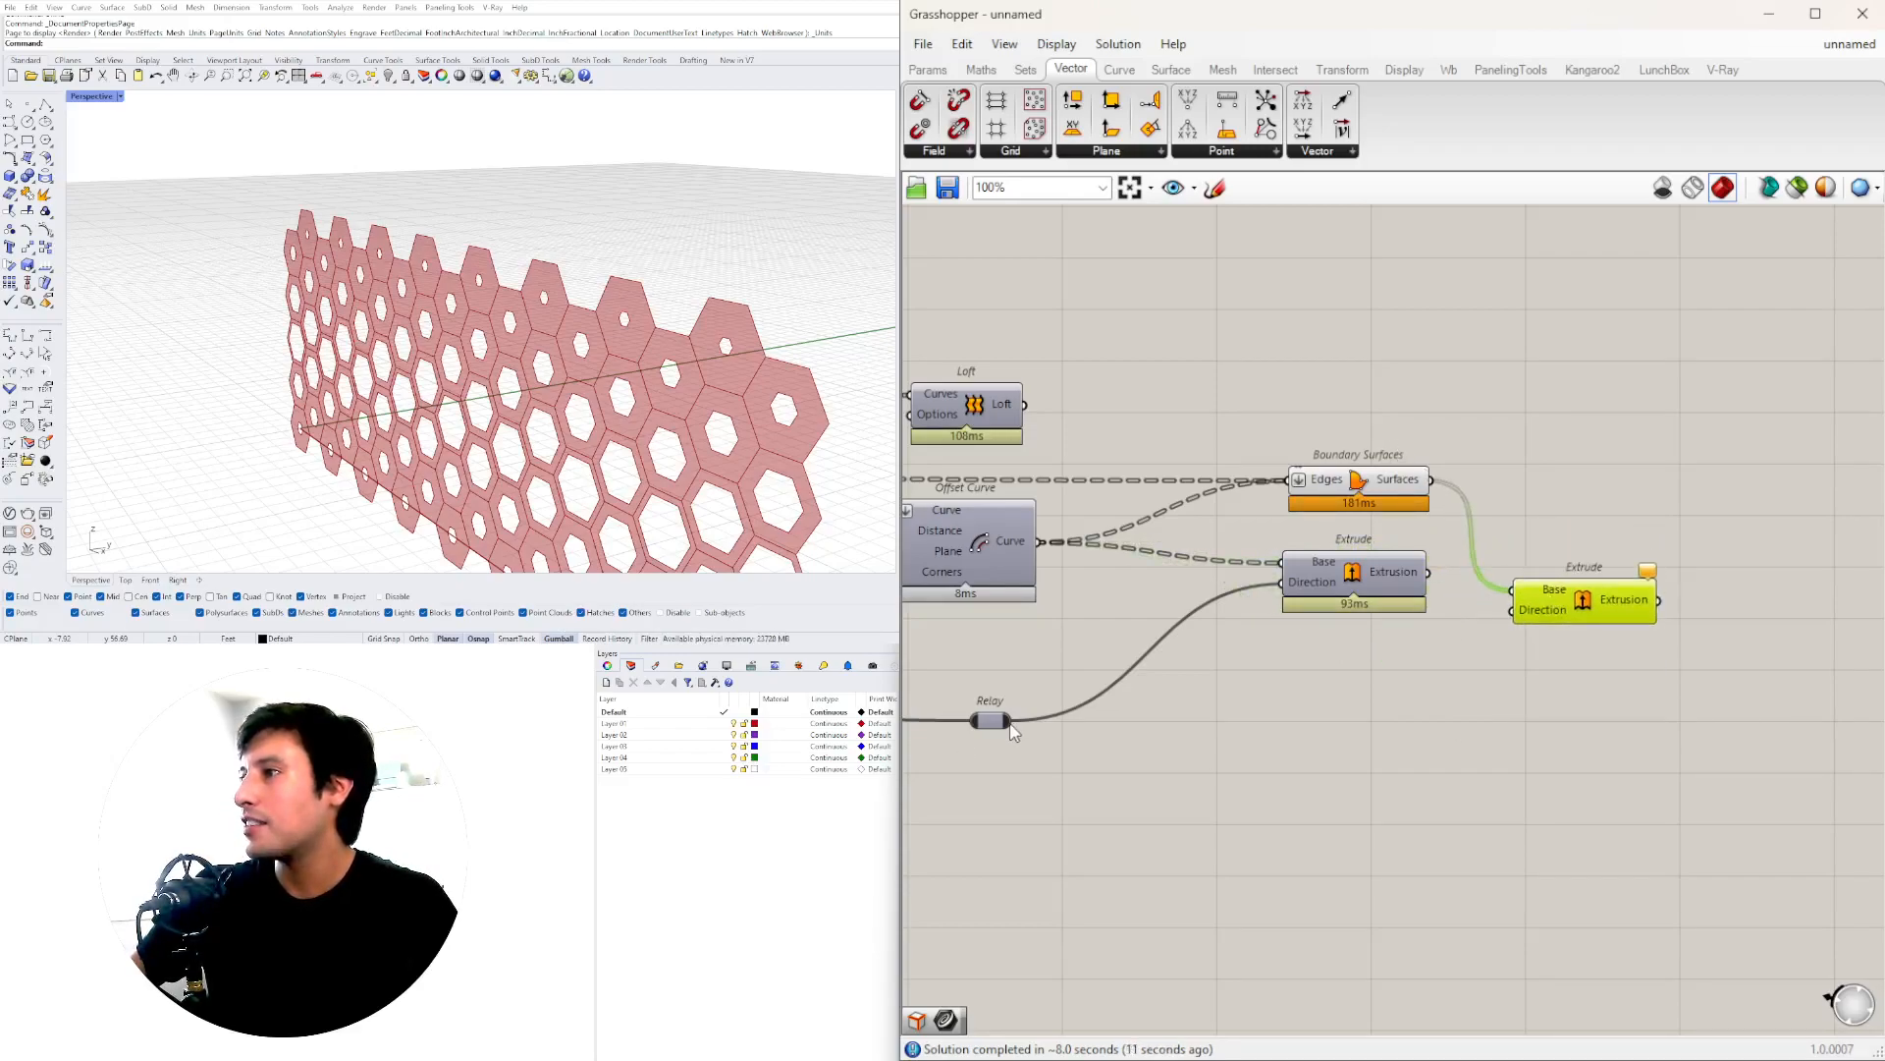
# - Wire the Relay into the new Extrude's Direction input and enable the component's preview
pyautogui.moveTo(1582, 598); pyautogui.dragTo(1630, 677)
pyautogui.rightClick(1598, 629)
pyautogui.click(1602, 647)
# - Hide the preview of all components upstream of the new Extrude, leaving only its extruded cells displayed
pyautogui.scroll(-4, 1095, 781)
pyautogui.moveTo(1095, 782); pyautogui.dragTo(1553, 677, button='right')
pyautogui.scroll(-2, 1554, 678)
pyautogui.moveTo(1634, 718); pyautogui.dragTo(1352, 496)
pyautogui.middleClick(1450, 476)
pyautogui.click(1515, 412)
pyautogui.moveTo(403, 313); pyautogui.dragTo(491, 335, button='right')
pyautogui.scroll(-3, 568, 304)
pyautogui.moveTo(1406, 593); pyautogui.dragTo(1073, 619, button='right')
pyautogui.scroll(3, 1271, 633)
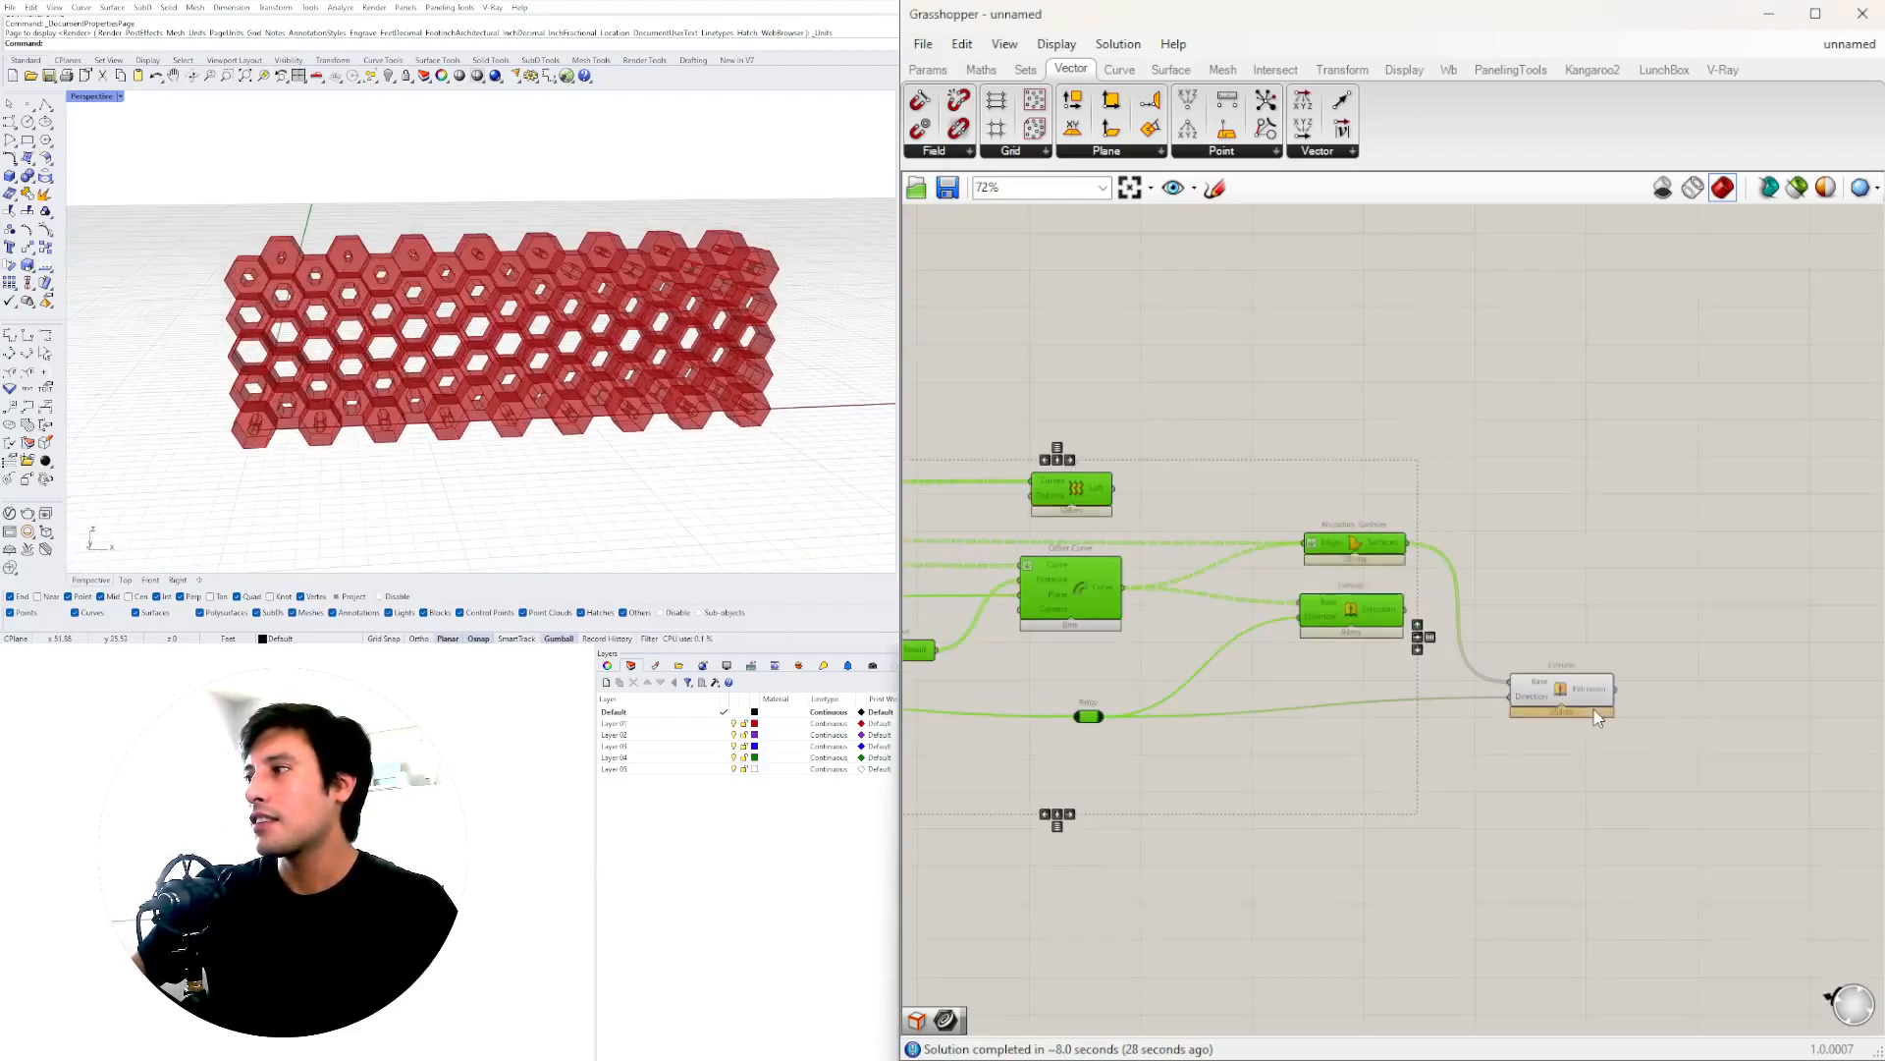
# - Move the new Extrude closer to Boundary Surfaces and bake its extruded cells into Rhino
pyautogui.click(1585, 699)
pyautogui.scroll(4, 1502, 724)
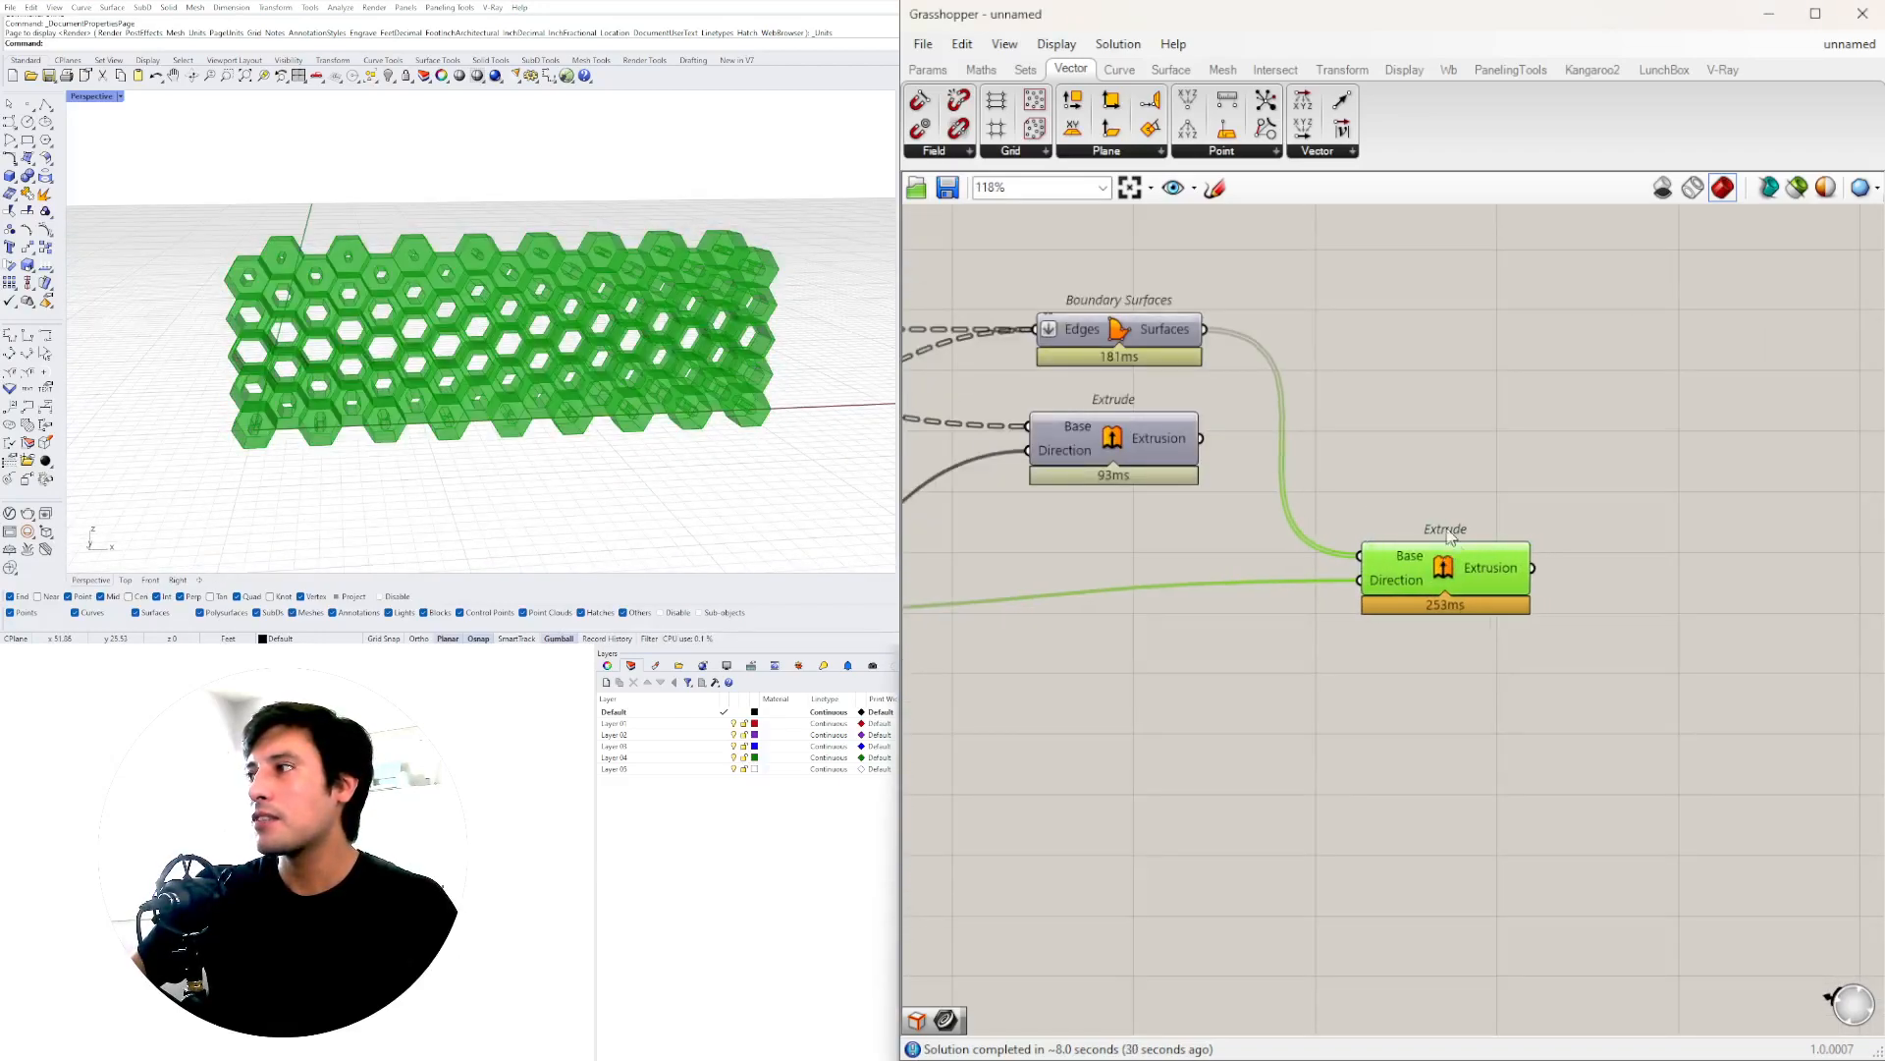
pyautogui.moveTo(1452, 603); pyautogui.dragTo(1416, 532)
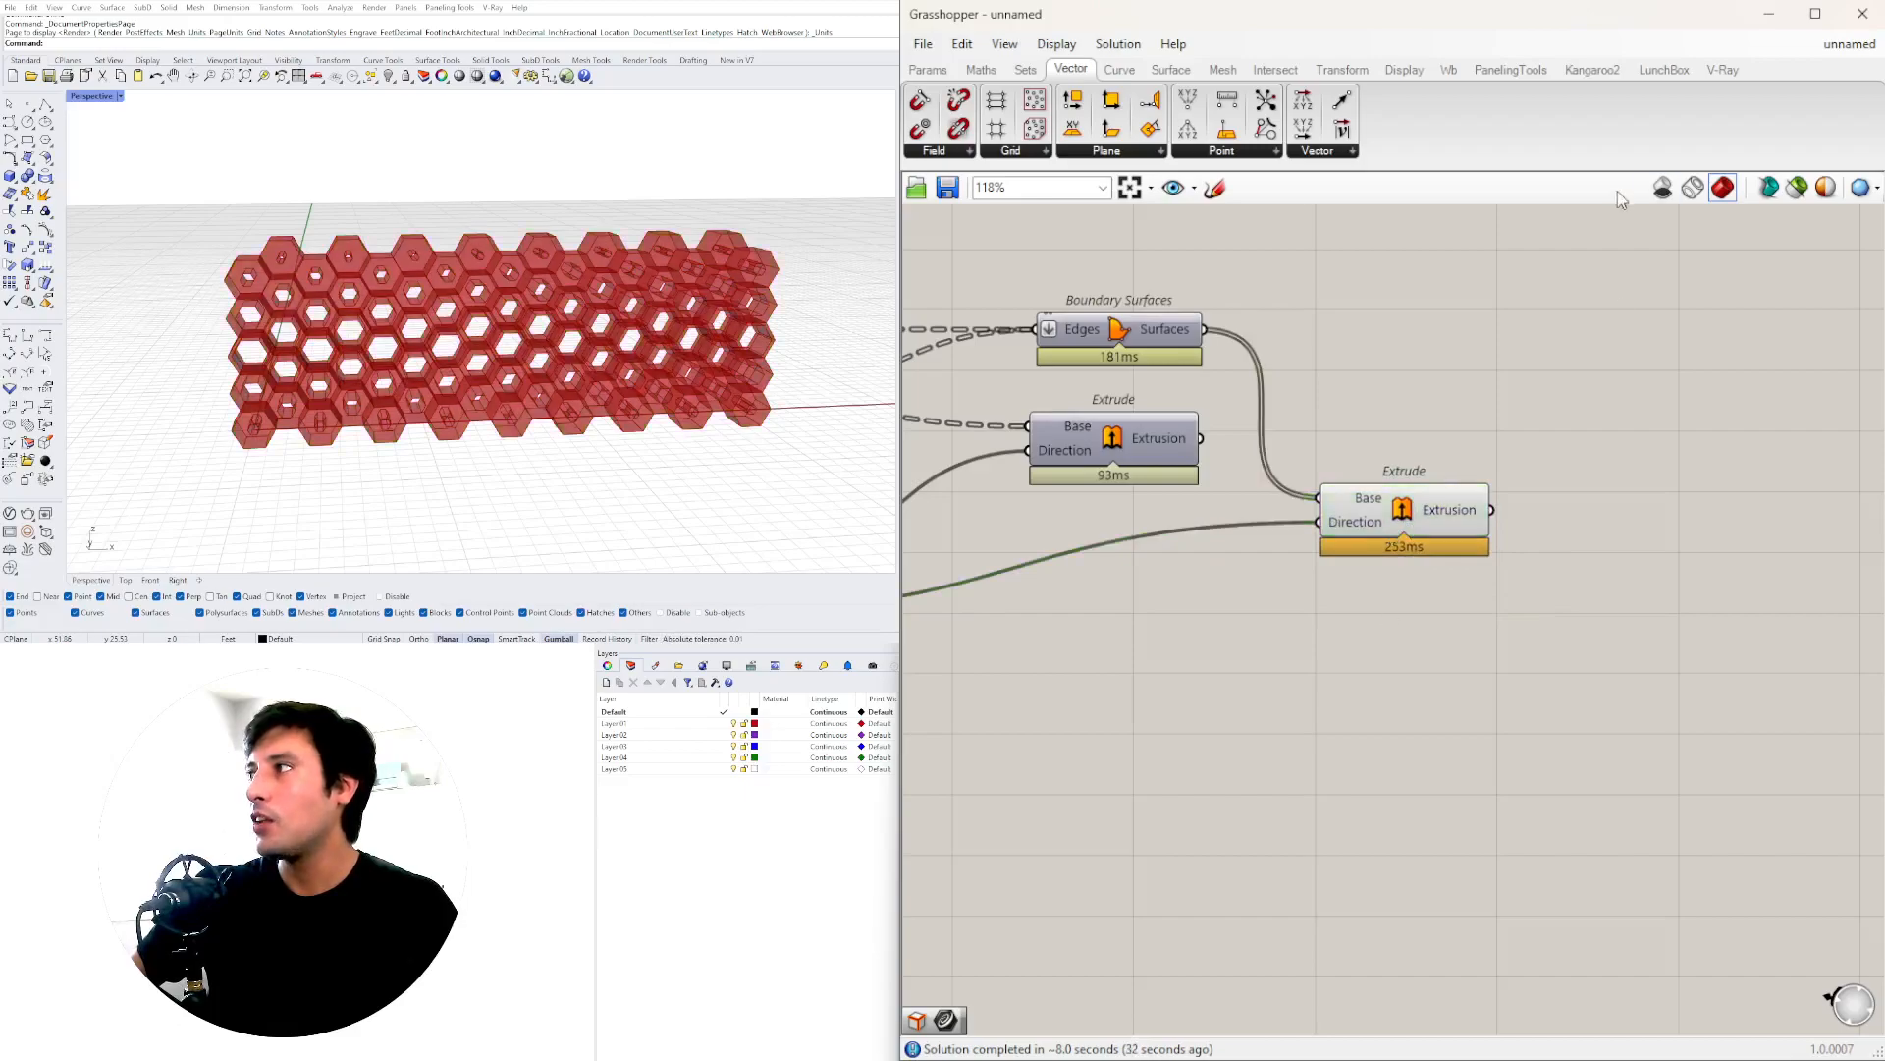
pyautogui.middleClick(1401, 510)
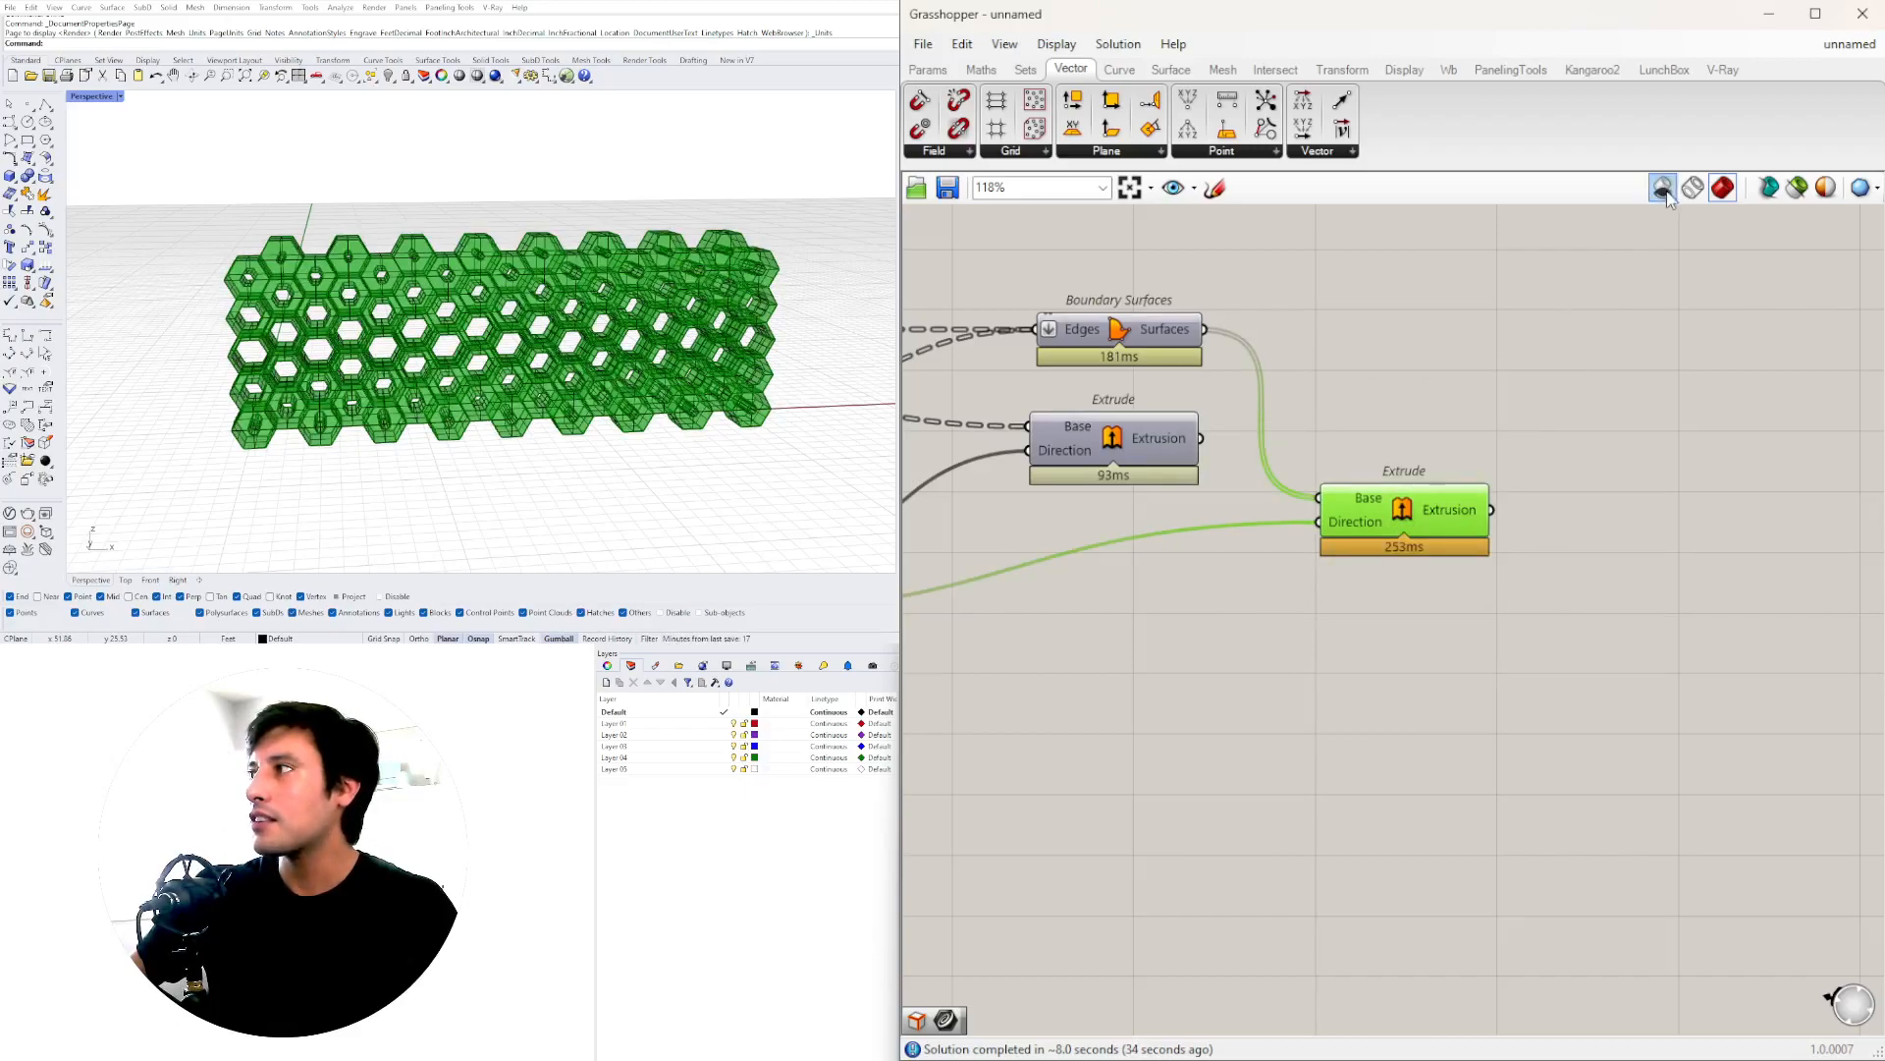
# - Set the Perspective viewport to Shaded with the component preview off, and select individual baked cells to check them
pyautogui.click(107, 97)
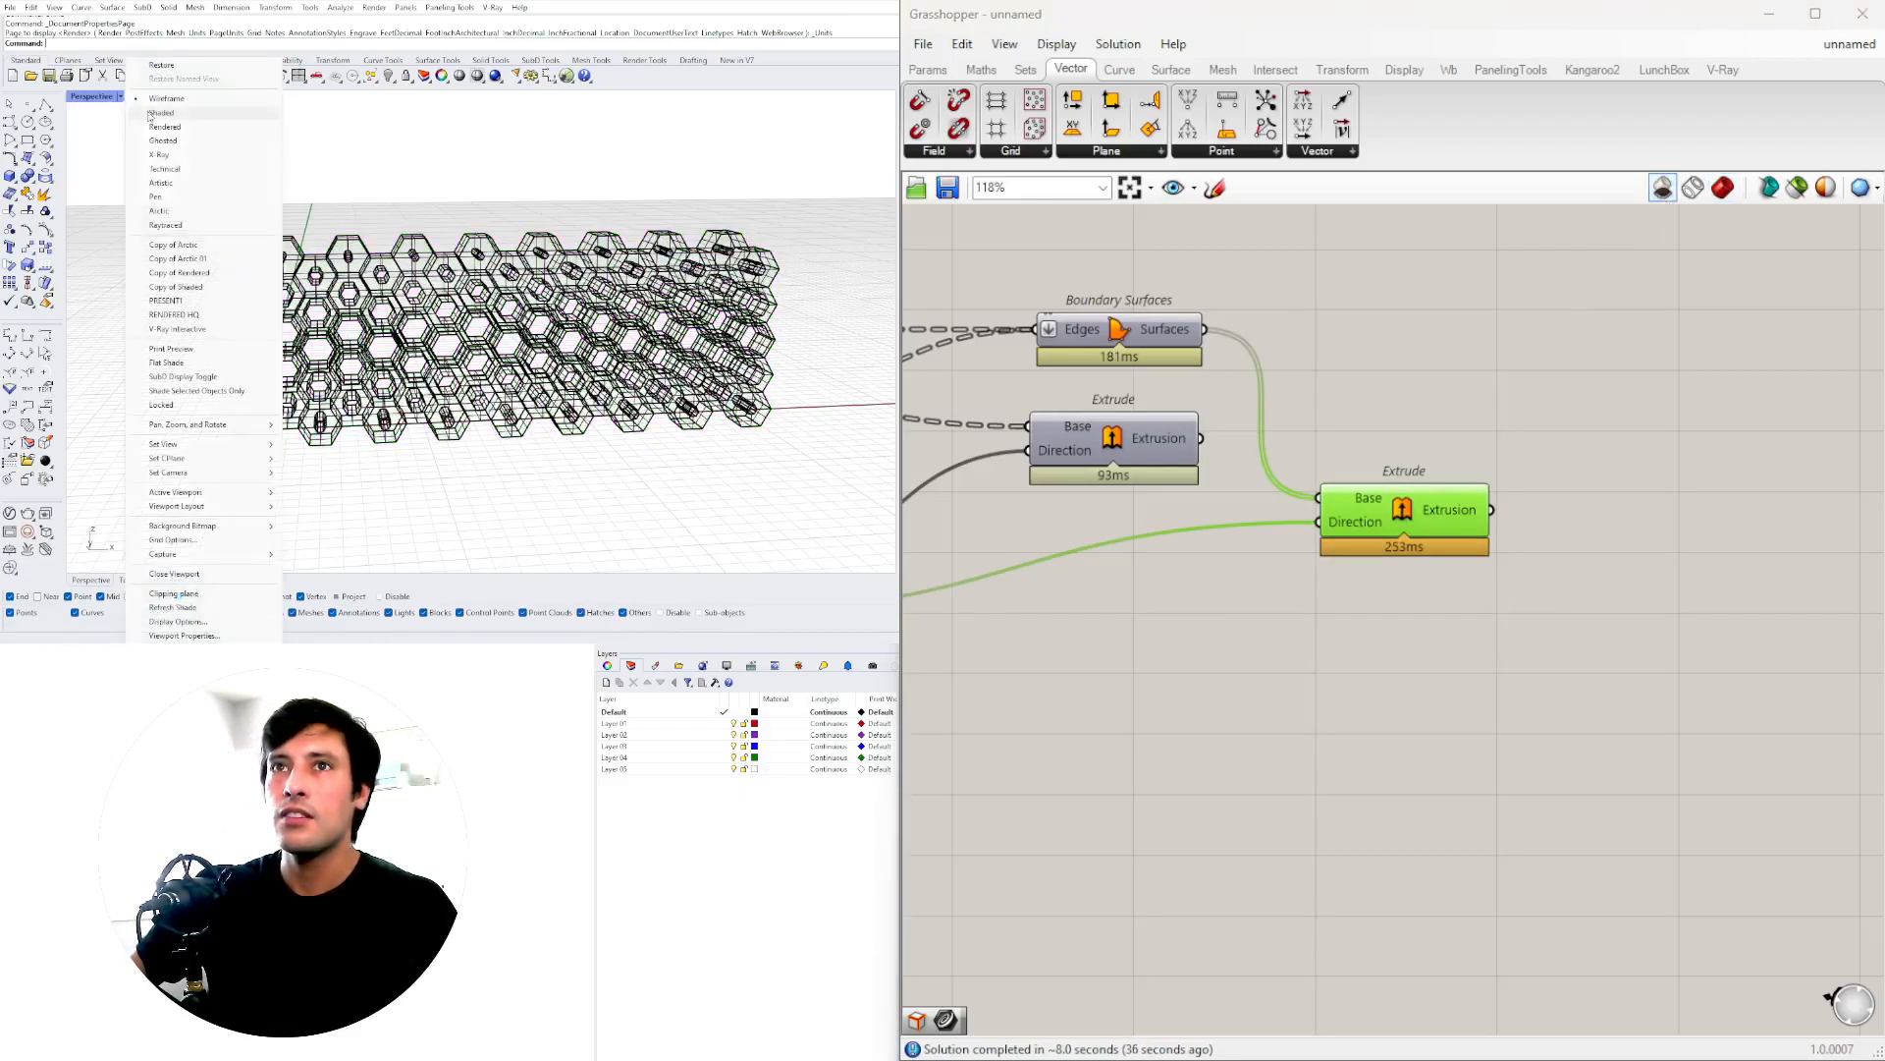
pyautogui.click(160, 113)
pyautogui.scroll(5, 363, 284)
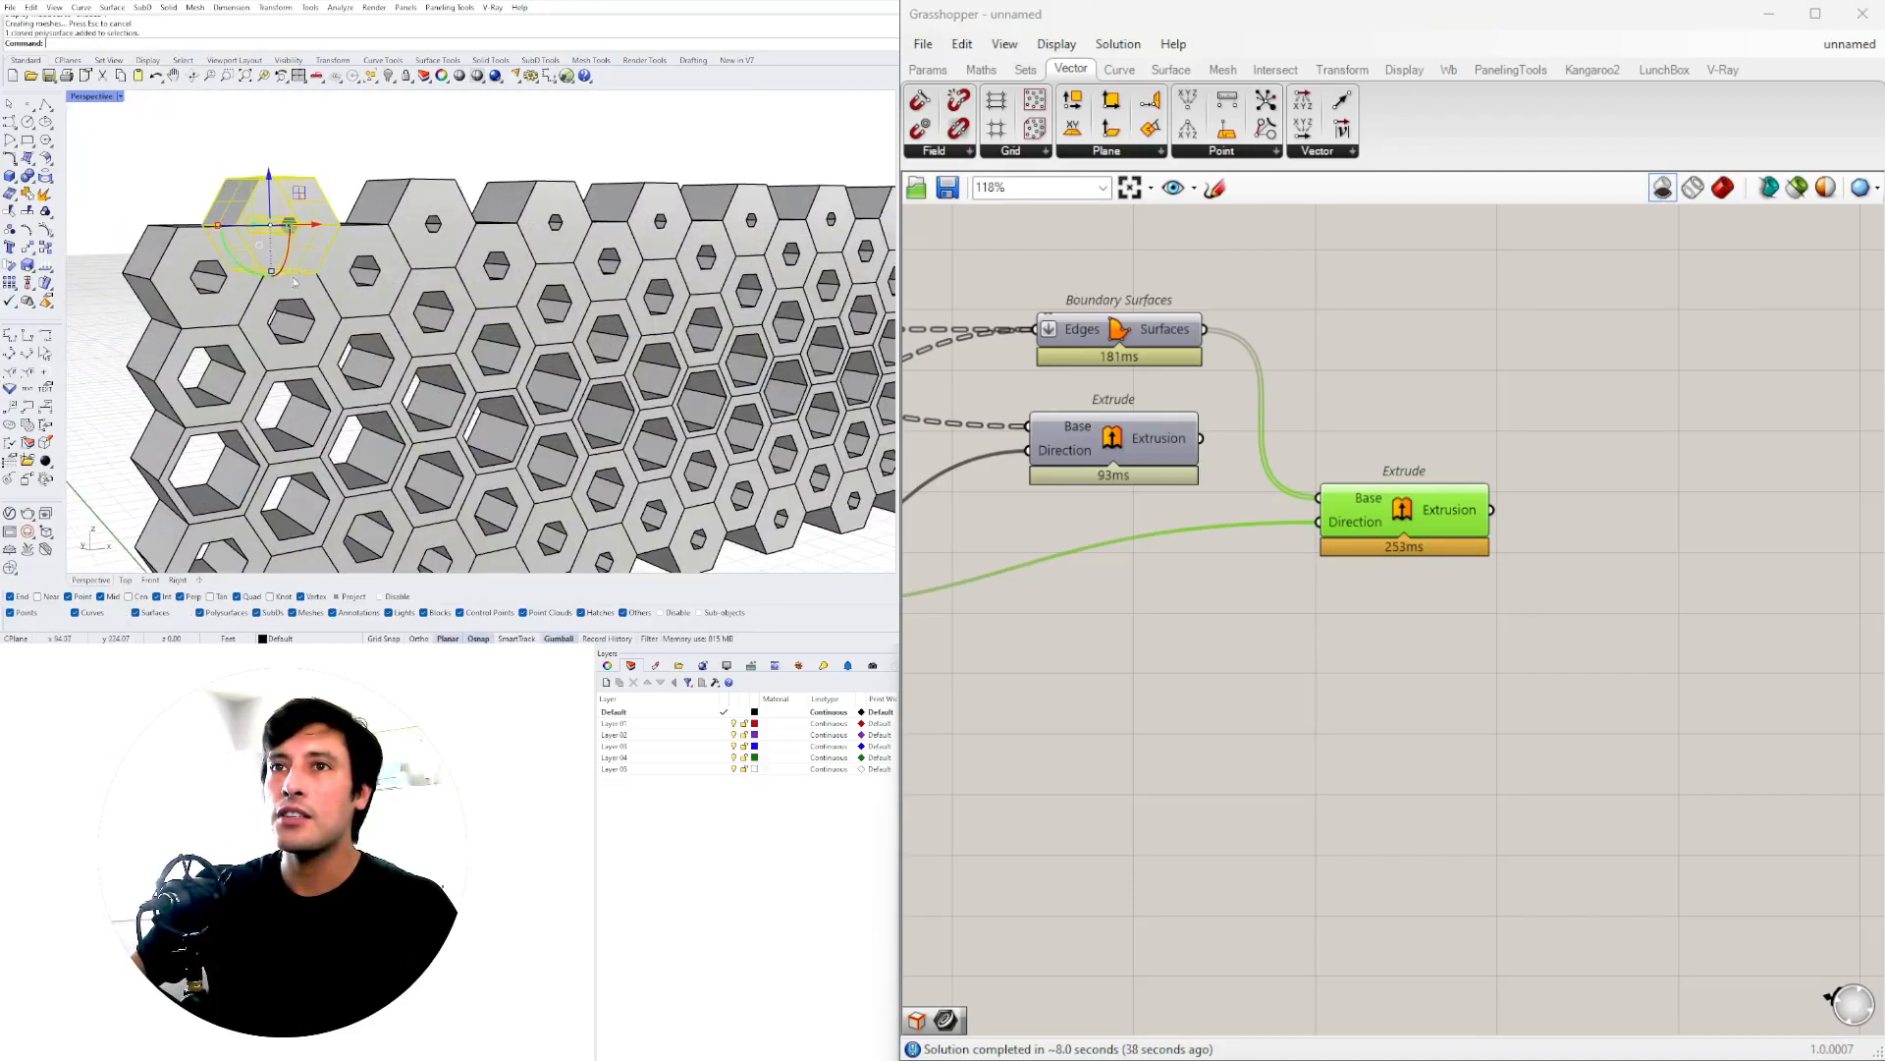
pyautogui.keyDown('shift'); pyautogui.click(276, 307); pyautogui.keyUp('shift')
pyautogui.scroll(-5, 276, 303)
pyautogui.moveTo(472, 167); pyautogui.dragTo(387, 152, button='right')
pyautogui.click(387, 151)
# - Duplicate the baked wall beside the original along X and join the copy's cells with a Boolean union
pyautogui.moveTo(678, 246); pyautogui.dragTo(747, 364, button='right')
pyautogui.scroll(-8, 658, 273)
pyautogui.scroll(4, 771, 377)
pyautogui.moveTo(774, 404); pyautogui.dragTo(253, 161)
pyautogui.scroll(-2, 393, 209)
pyautogui.moveTo(491, 258); pyautogui.dragTo(361, 381, button='right')
pyautogui.moveTo(362, 381)
pyautogui.mouseDown(button='right')
pyautogui.moveTo(319, 385)
pyautogui.moveTo(378, 362)
pyautogui.mouseUp(button='right')
pyautogui.scroll(-6, 379, 362)
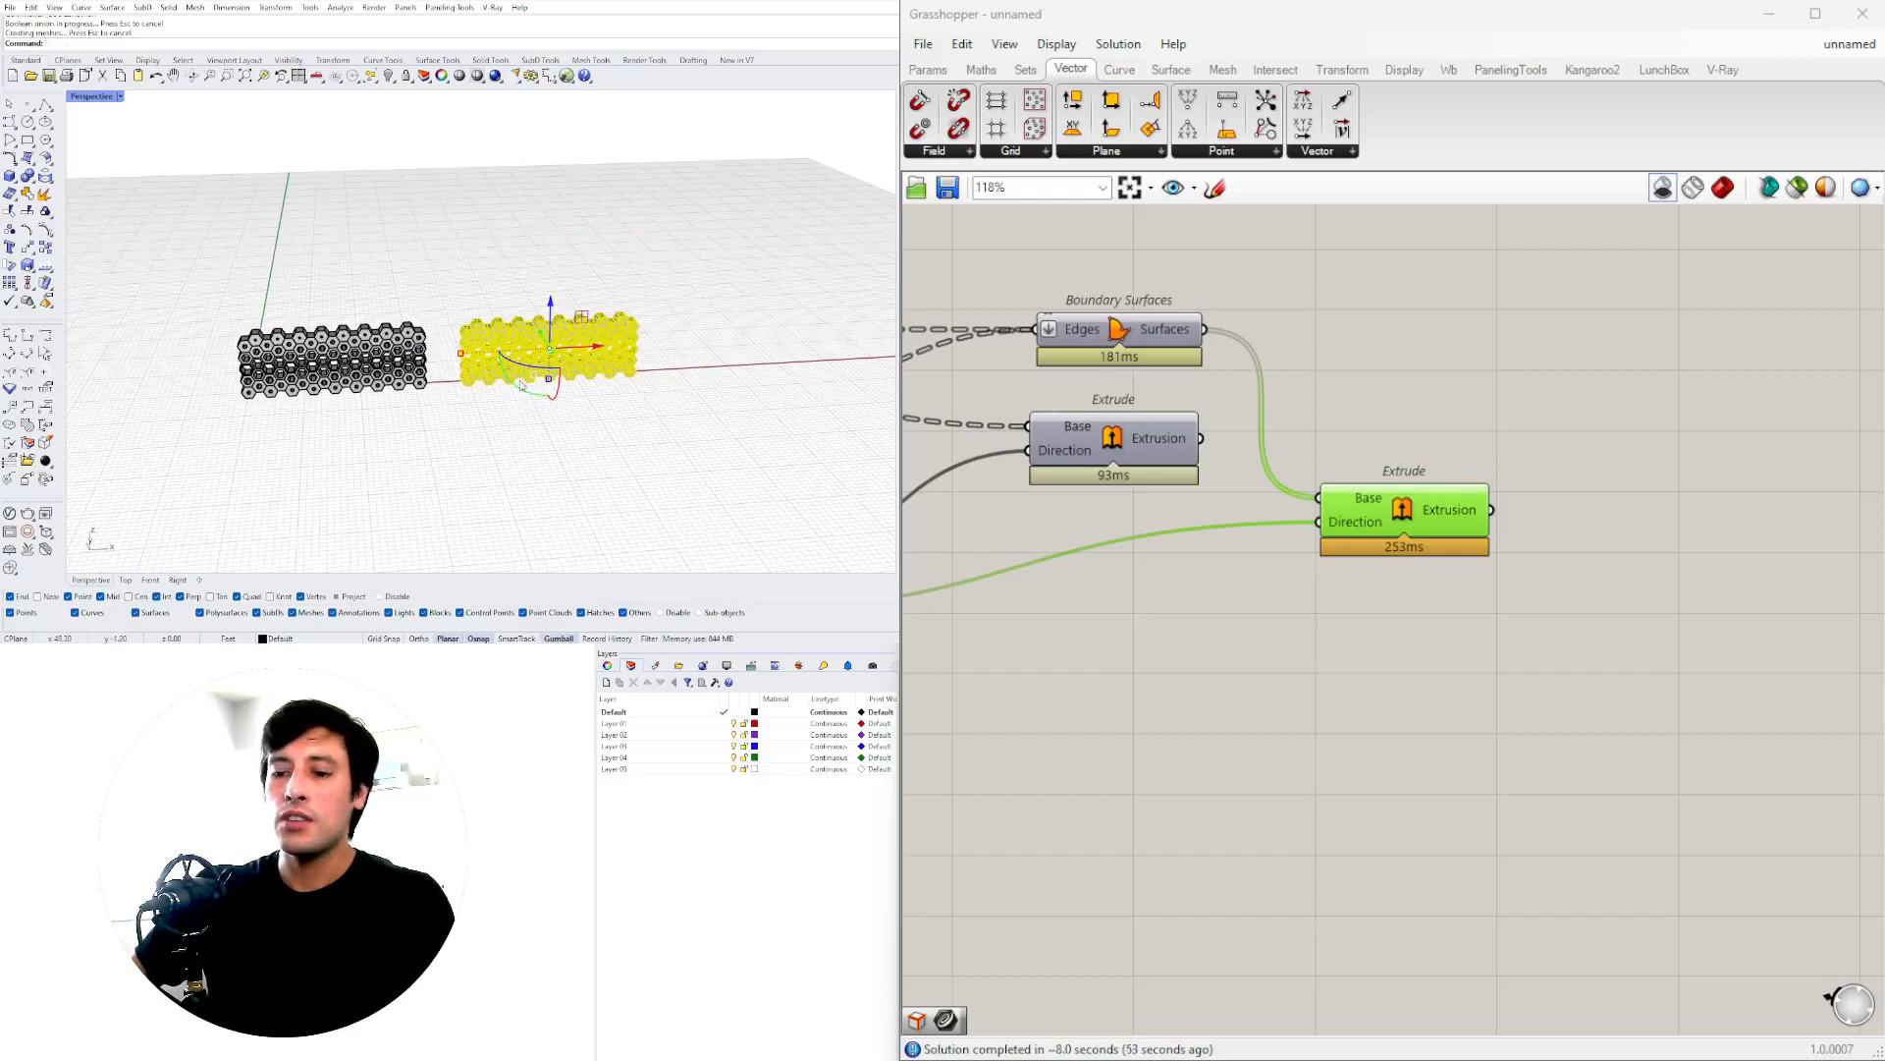
# - Merge the united wall's coplanar faces with MergeAllCoplanarFaces
pyautogui.scroll(2, 522, 384)
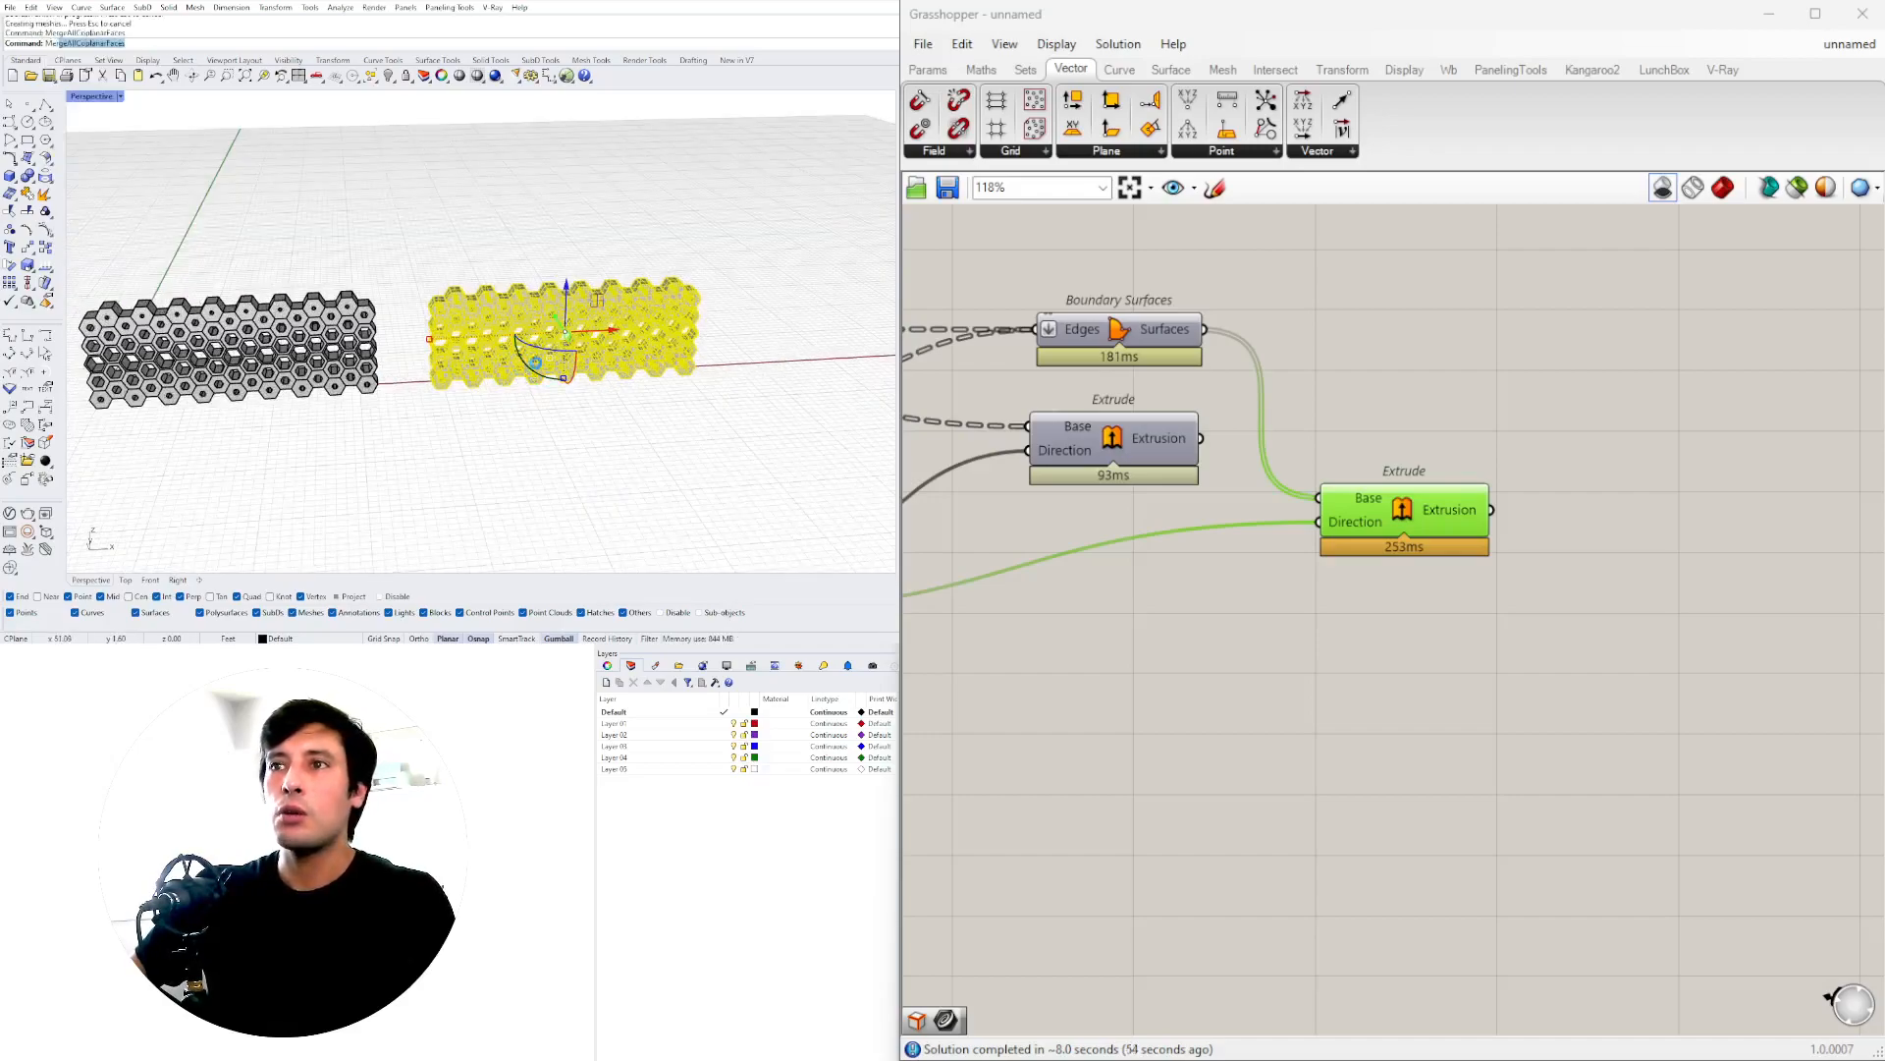
pyautogui.click(629, 188)
pyautogui.scroll(6, 550, 332)
pyautogui.moveTo(550, 388); pyautogui.dragTo(342, 304, button='right')
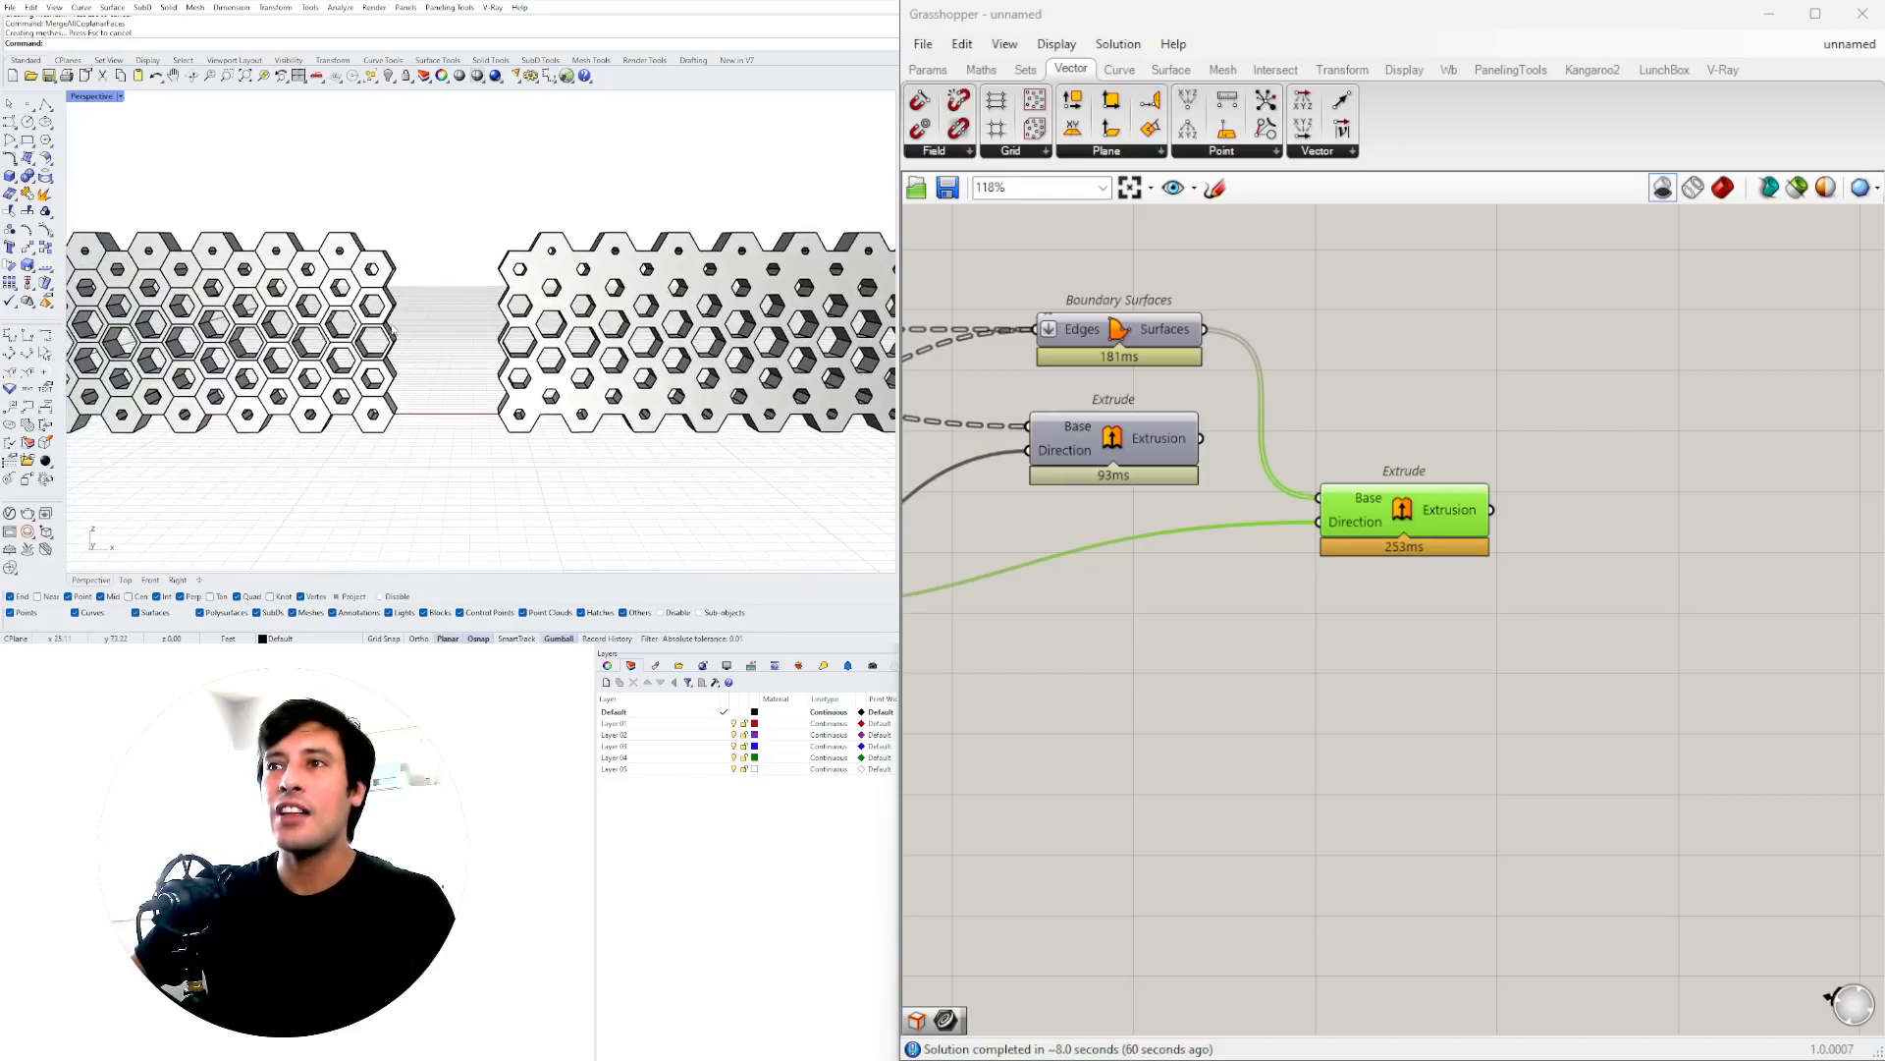
# - Select the merged wall and compare it with the wall of separate cells from several angles
pyautogui.scroll(-5, 393, 330)
pyautogui.scroll(3, 524, 349)
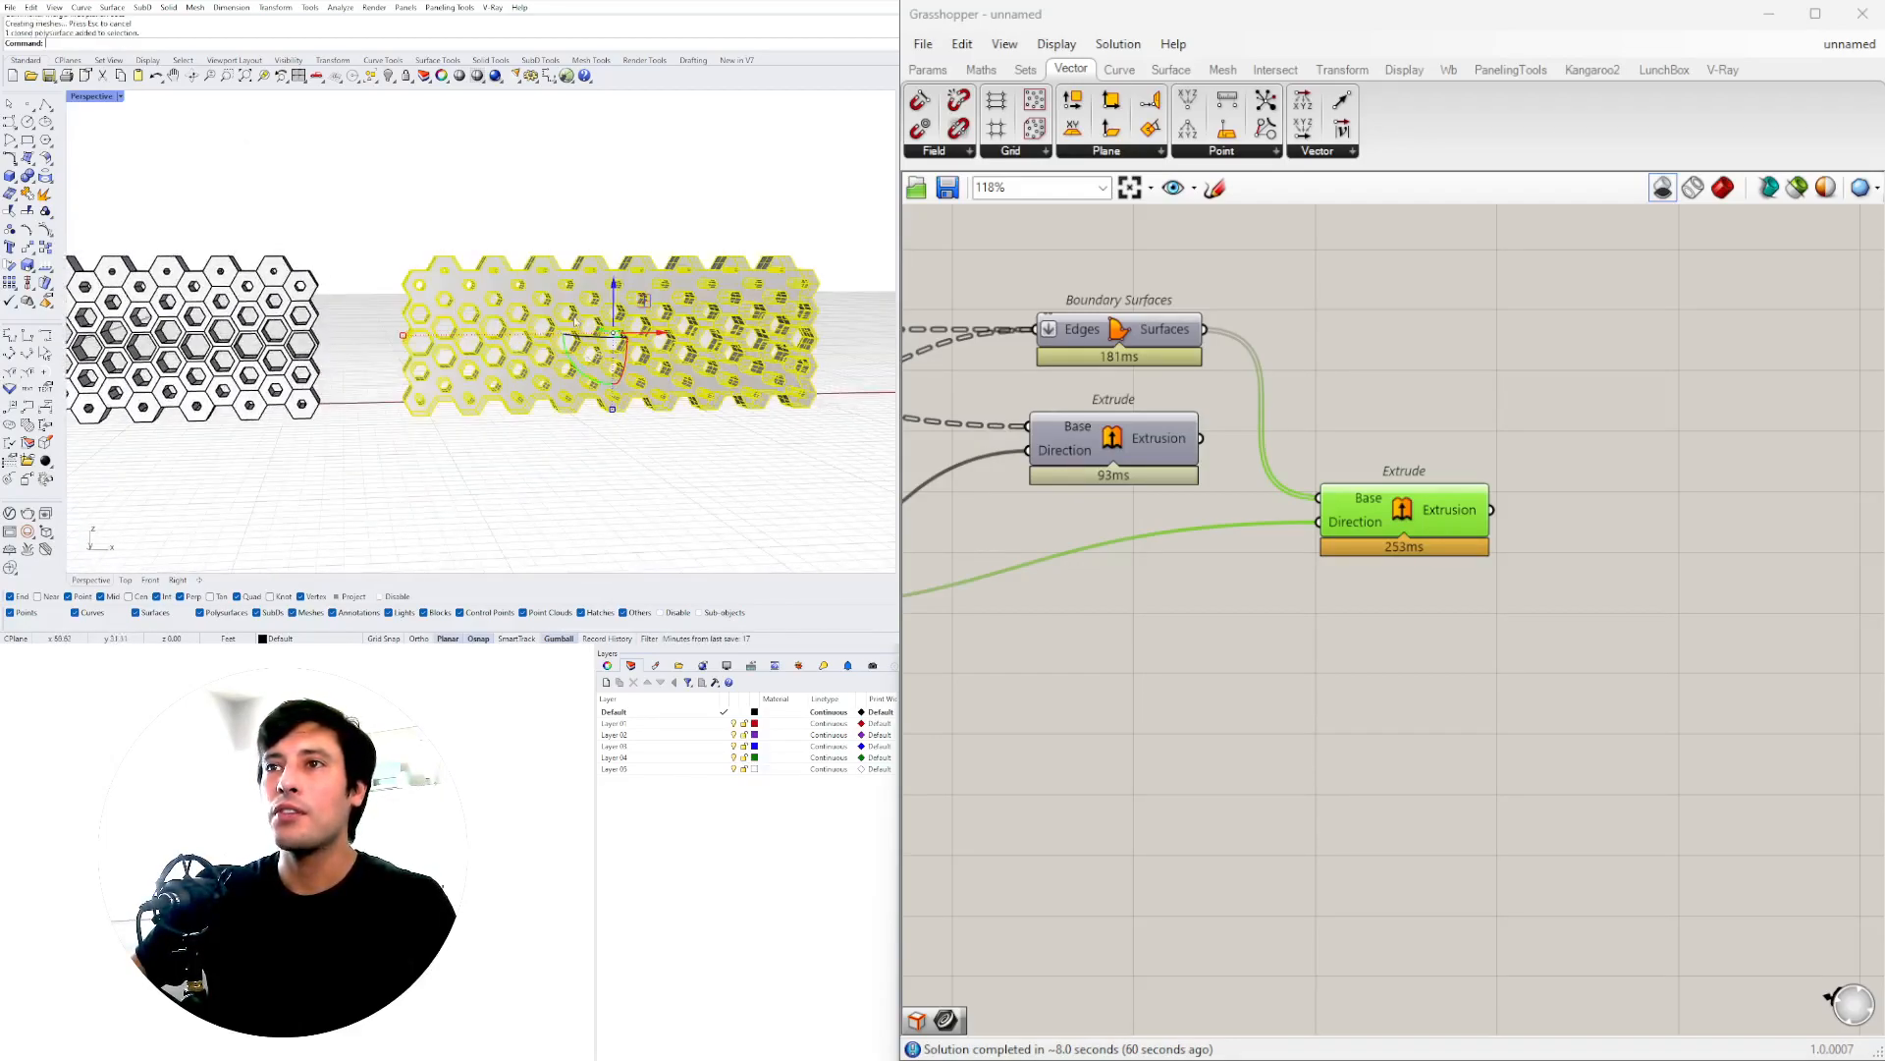
pyautogui.moveTo(508, 345); pyautogui.dragTo(624, 335, button='right')
pyautogui.scroll(4, 501, 356)
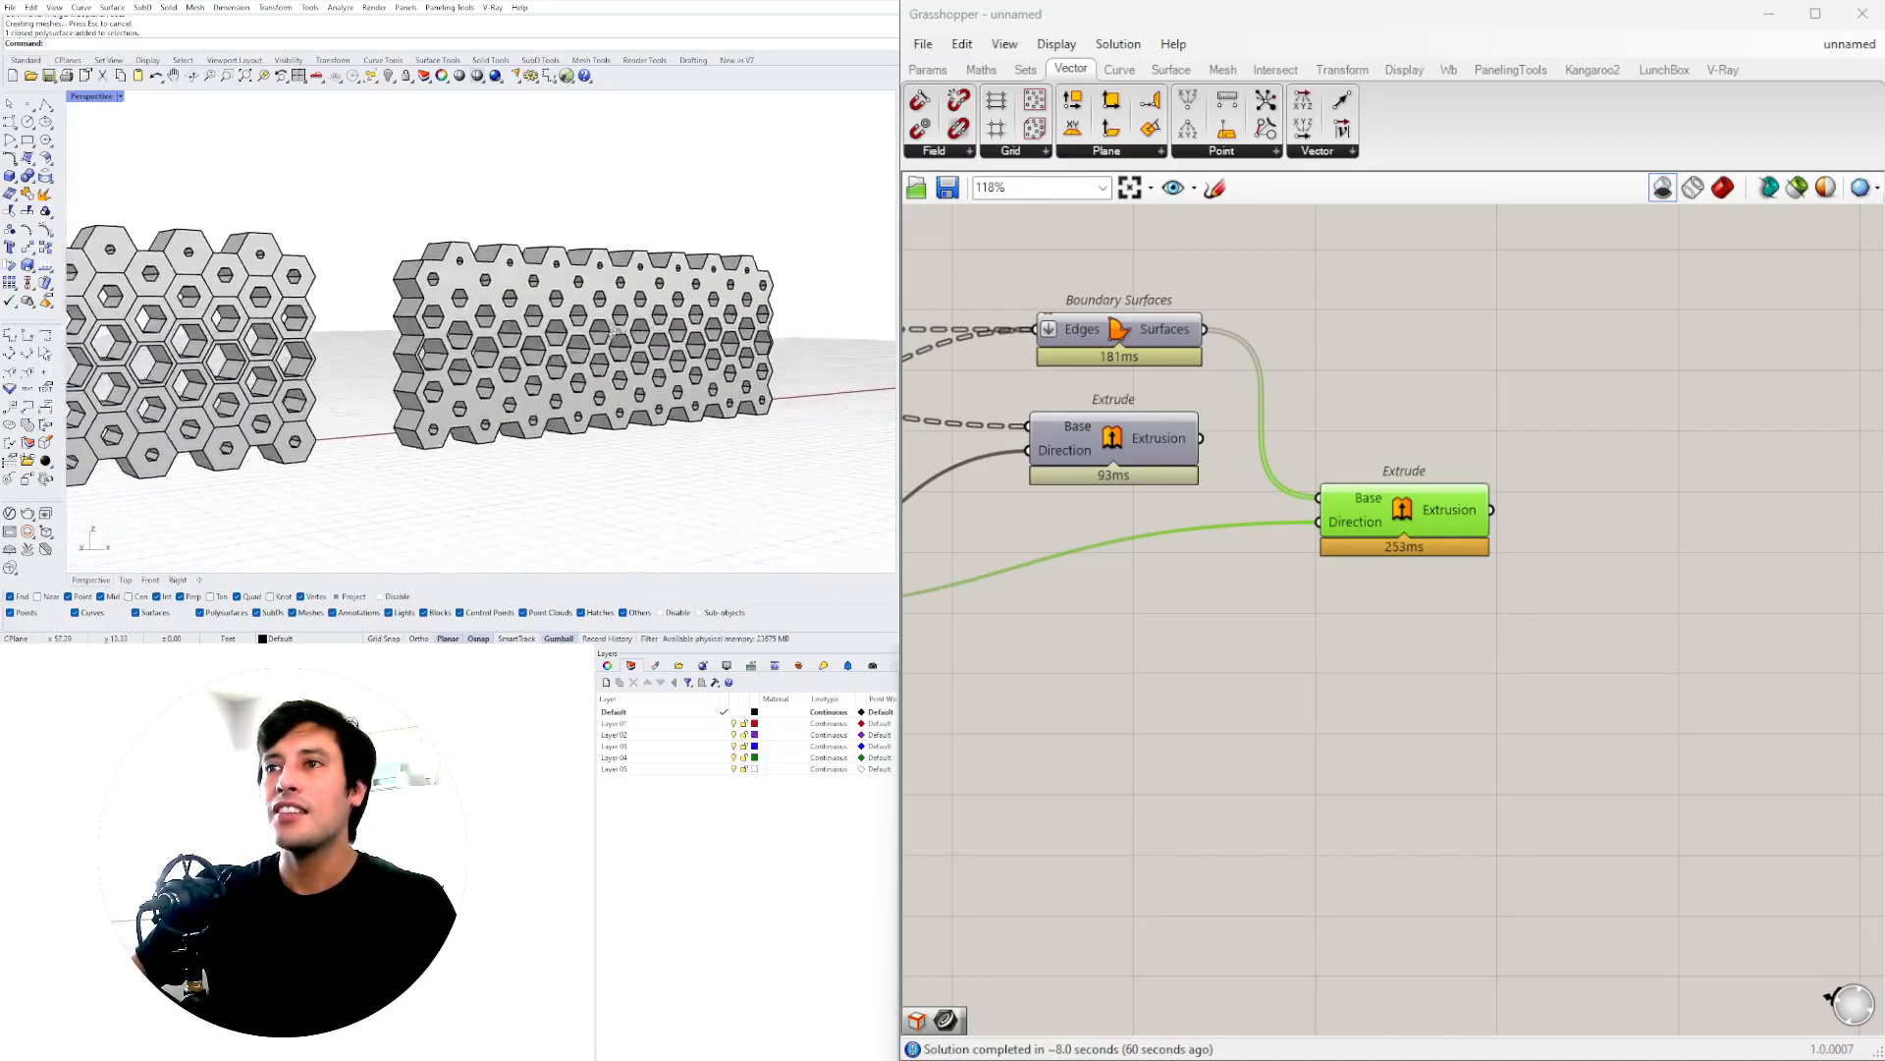
pyautogui.moveTo(432, 360); pyautogui.dragTo(542, 365, button='right')
pyautogui.scroll(-5, 556, 334)
pyautogui.scroll(3, 560, 329)
pyautogui.moveTo(473, 259); pyautogui.dragTo(511, 332, button='right')
pyautogui.click(510, 332)
pyautogui.moveTo(420, 443); pyautogui.dragTo(516, 366, button='right')
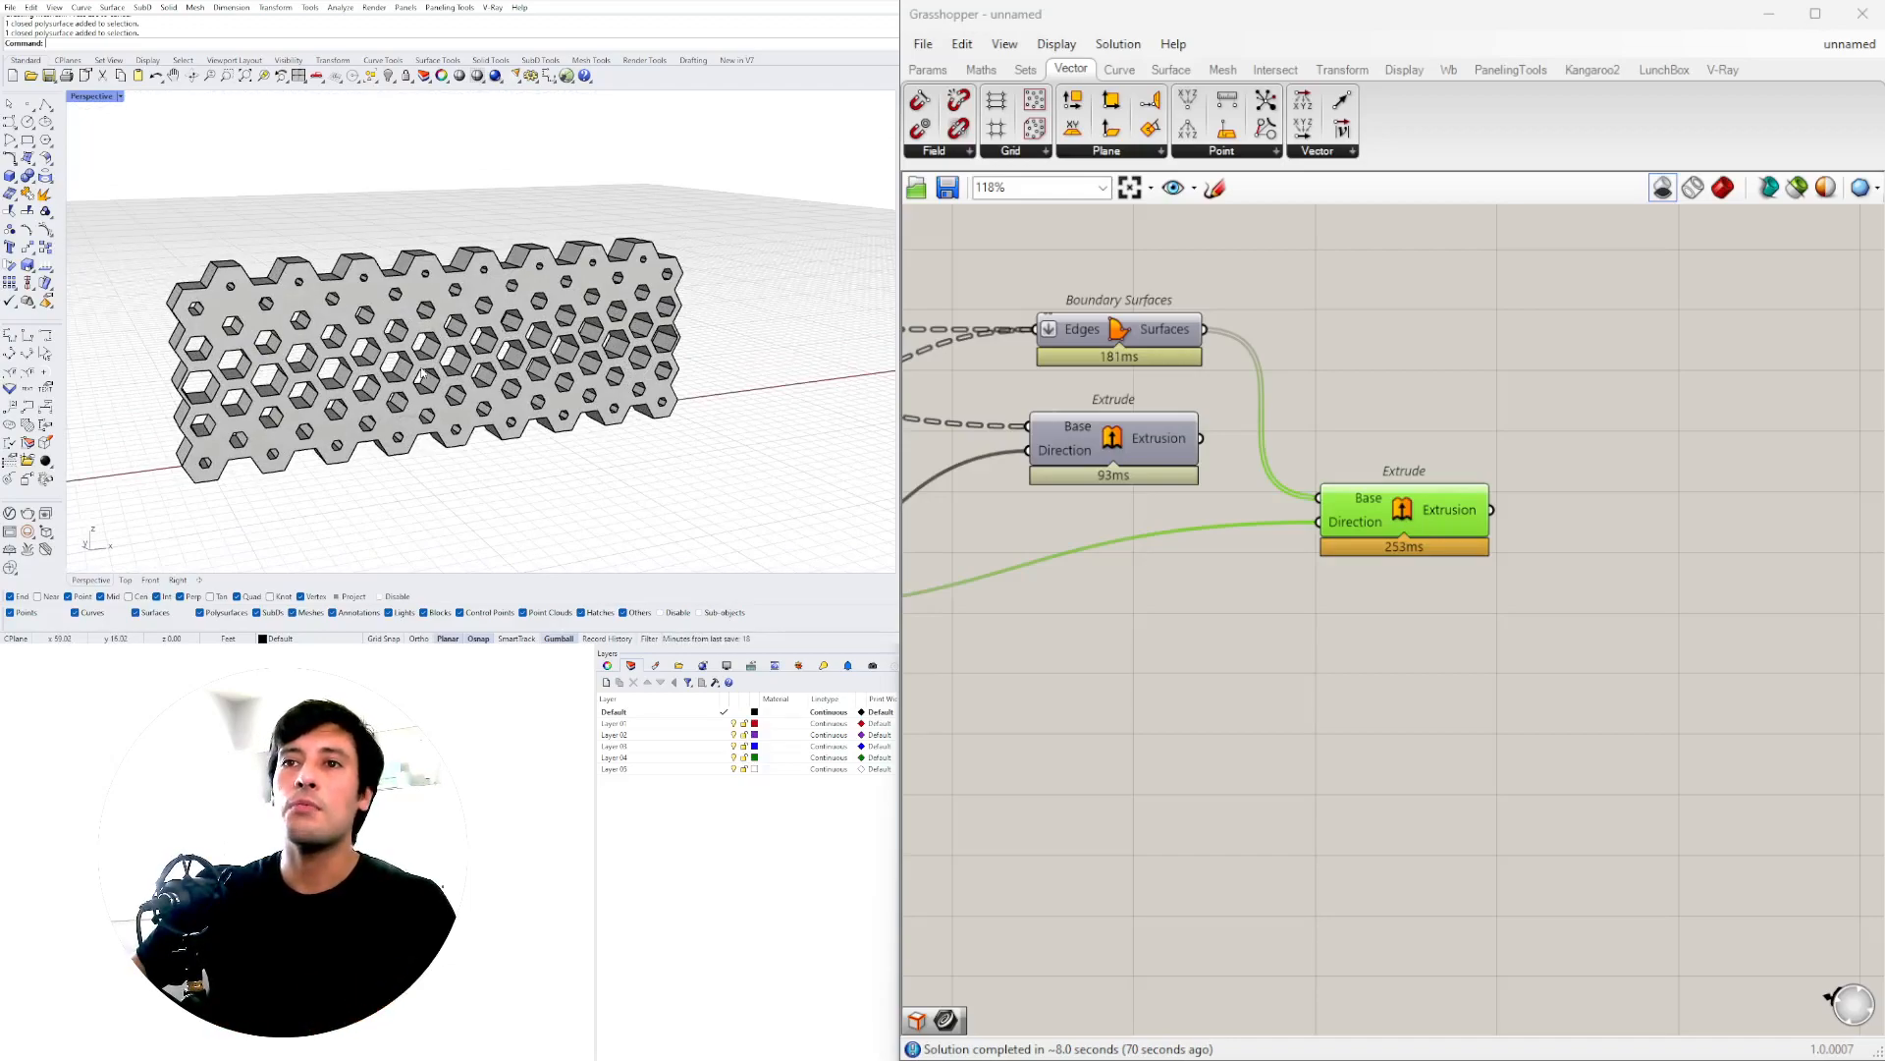
pyautogui.moveTo(418, 369); pyautogui.dragTo(469, 315, button='right')
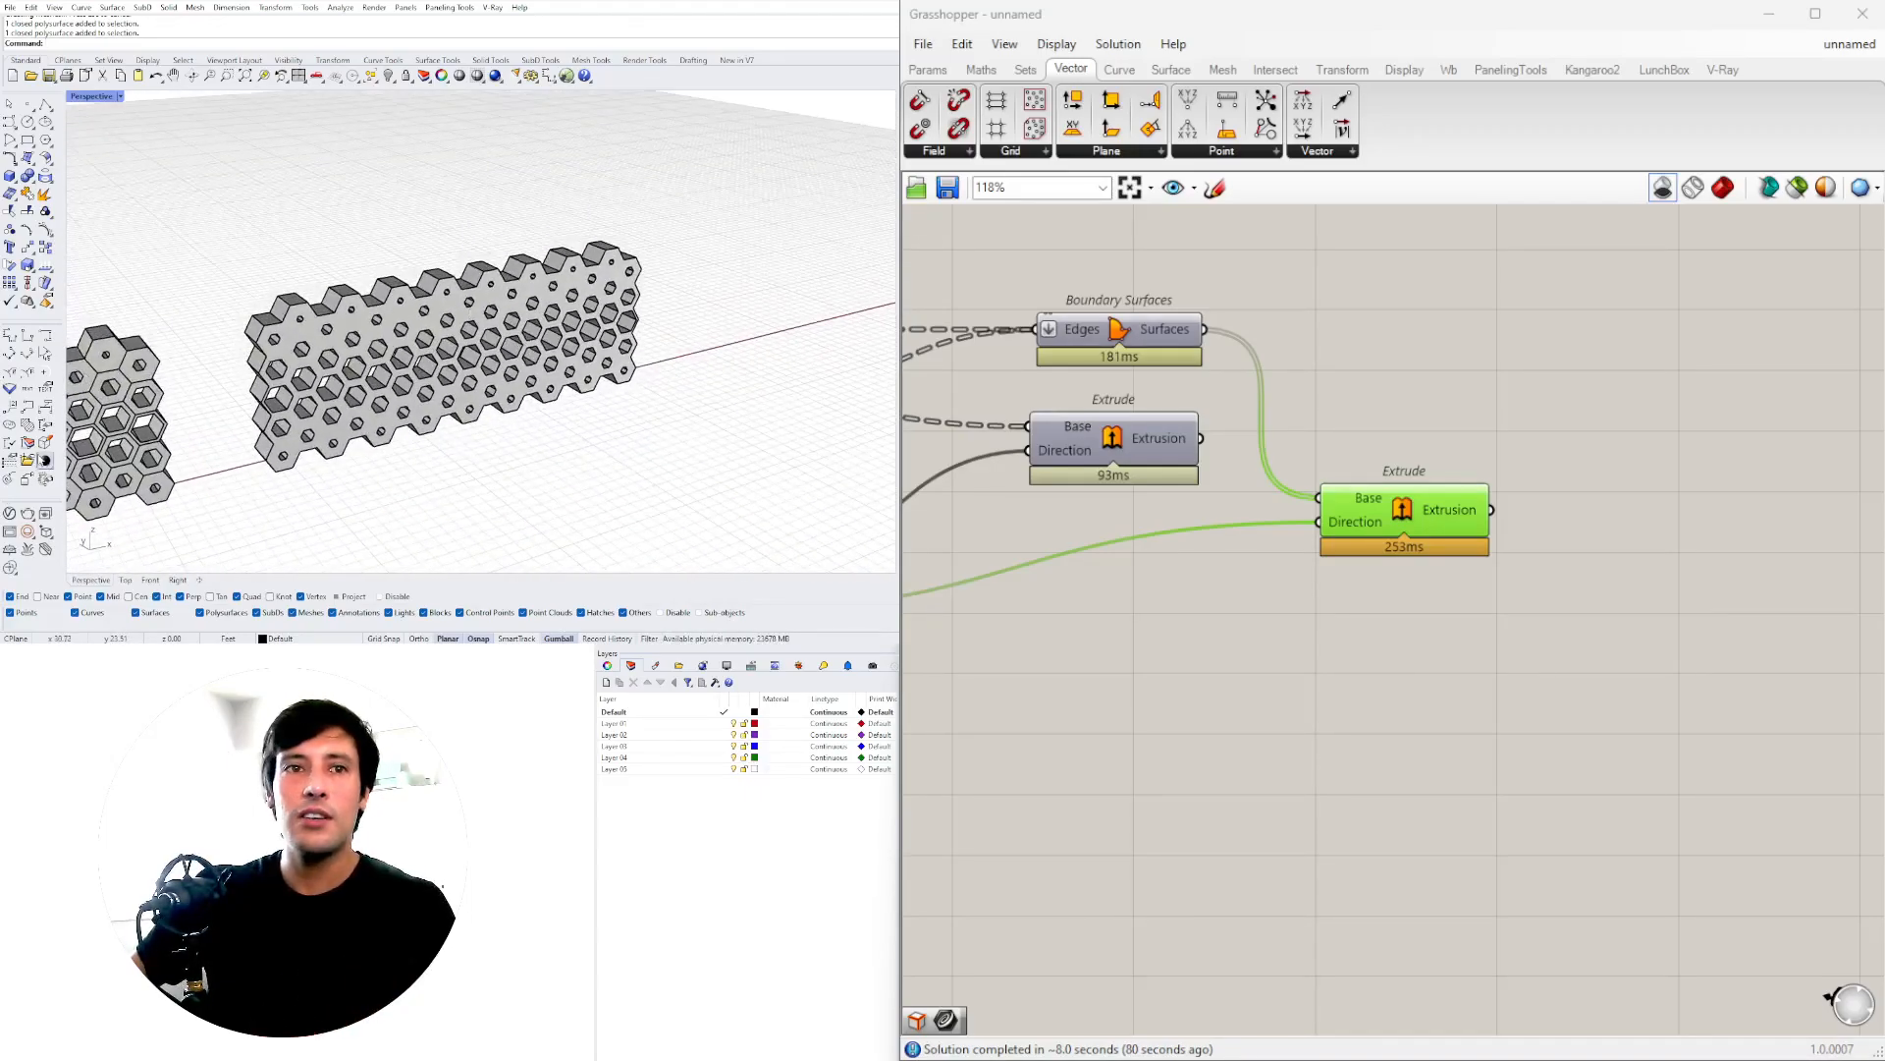
# - Return to the start of the Grasshopper definition and select the Hexagonal grid component for review
pyautogui.click(1795, 453)
pyautogui.scroll(-4, 1375, 614)
pyautogui.moveTo(1395, 560); pyautogui.dragTo(1412, 561)
pyautogui.click(1376, 686)
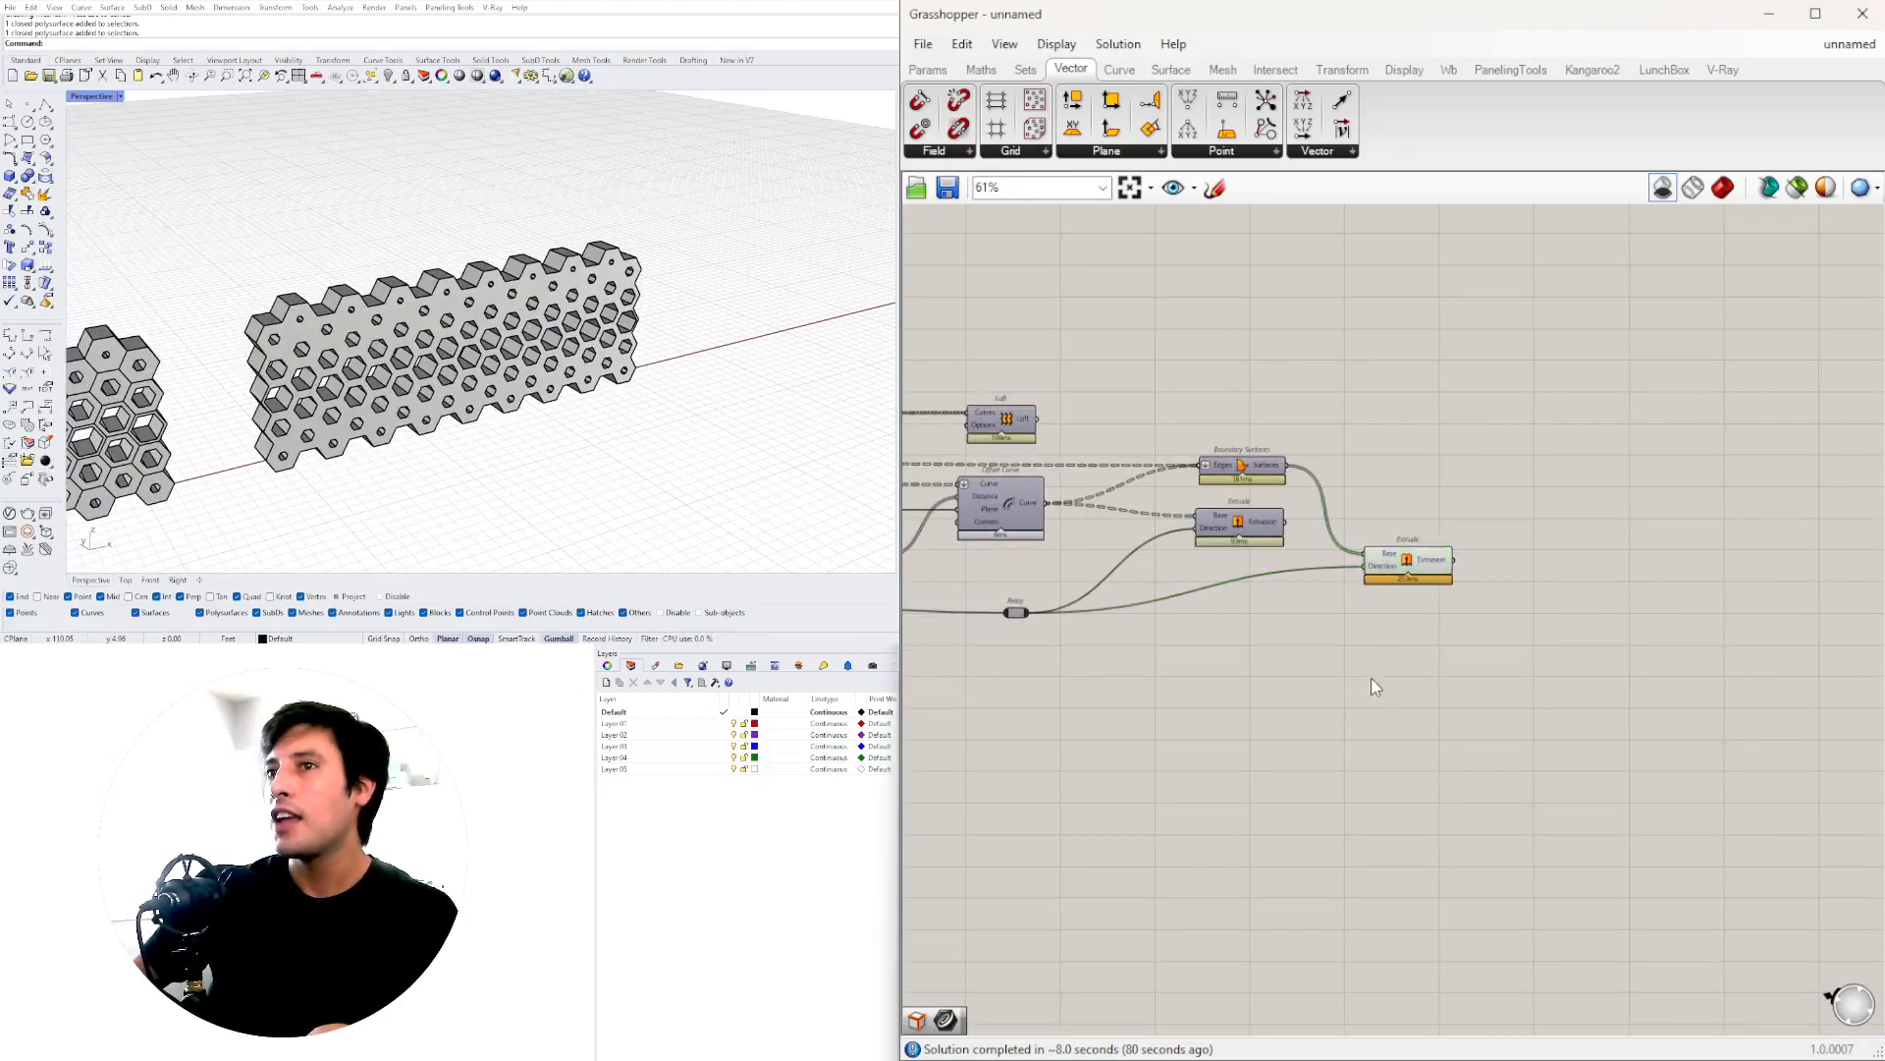
pyautogui.scroll(-4, 1376, 686)
pyautogui.moveTo(1154, 692); pyautogui.dragTo(1583, 610, button='right')
pyautogui.scroll(6, 1328, 514)
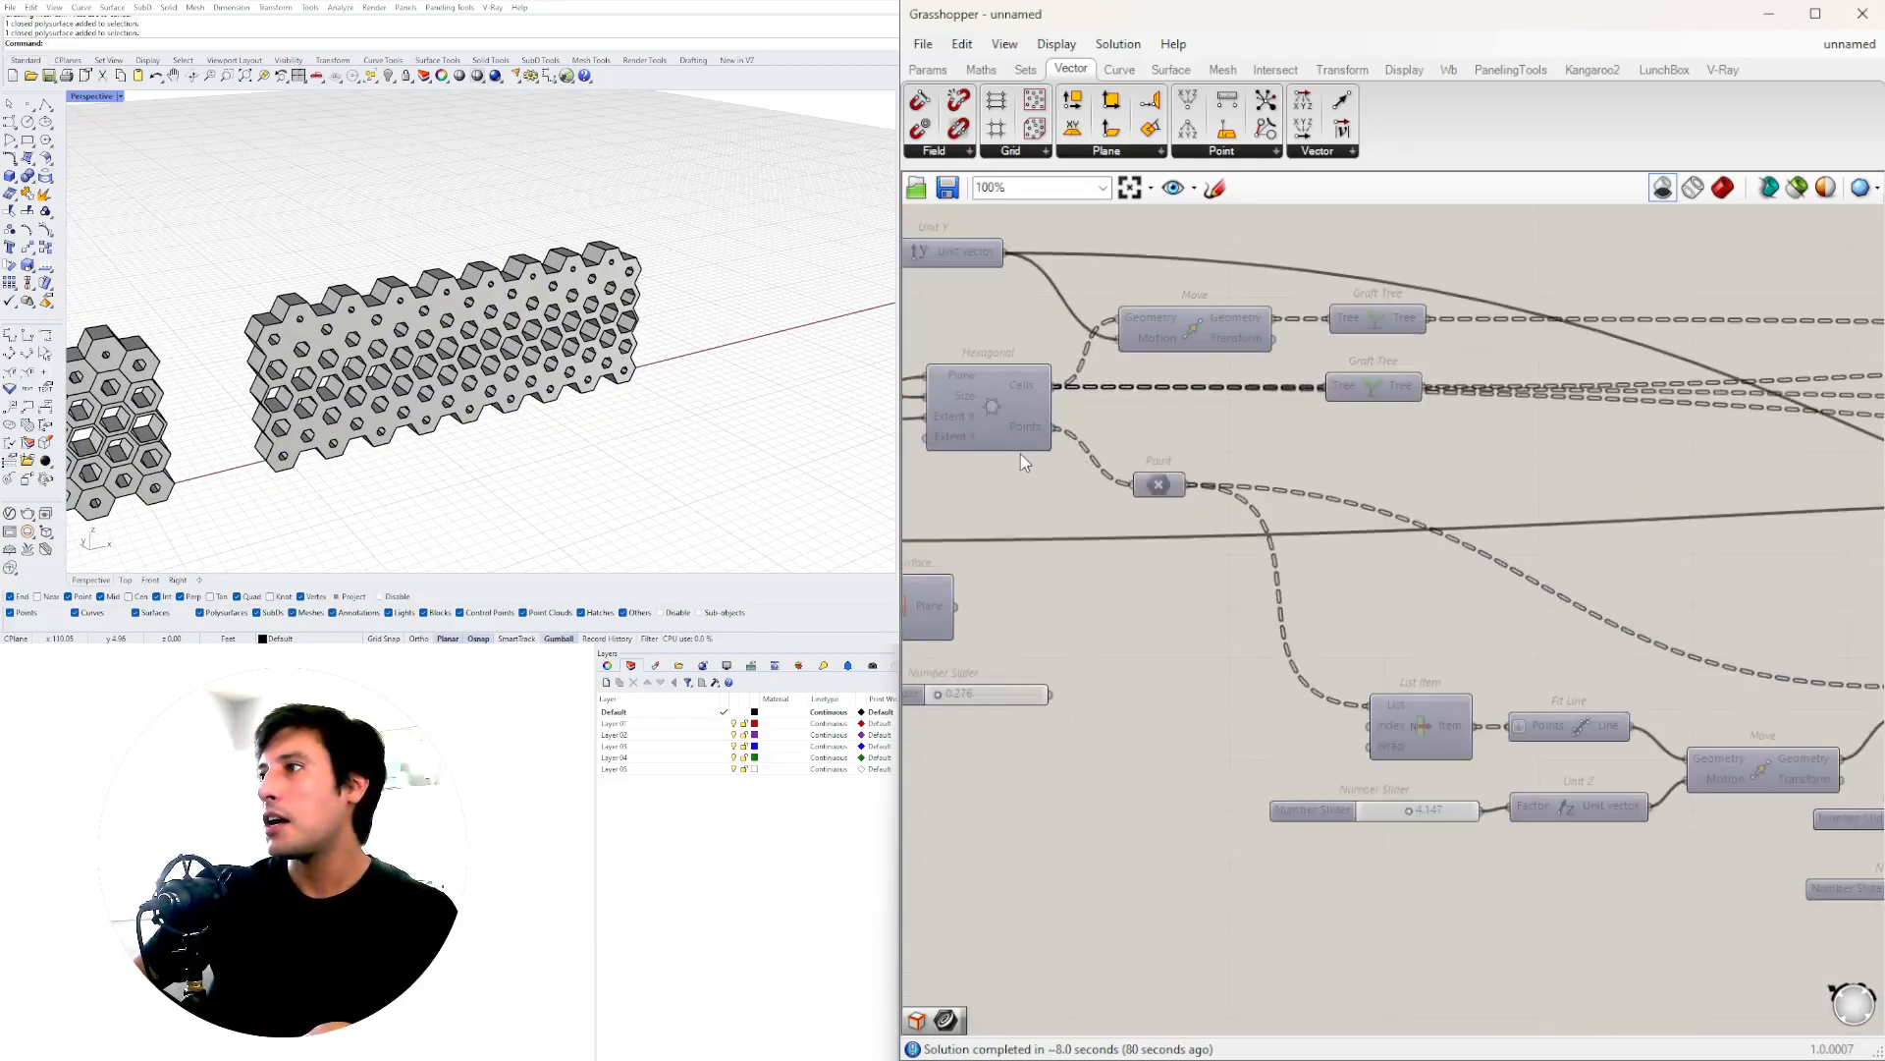
pyautogui.click(1148, 419)
pyautogui.moveTo(535, 366); pyautogui.dragTo(497, 364, button='right')
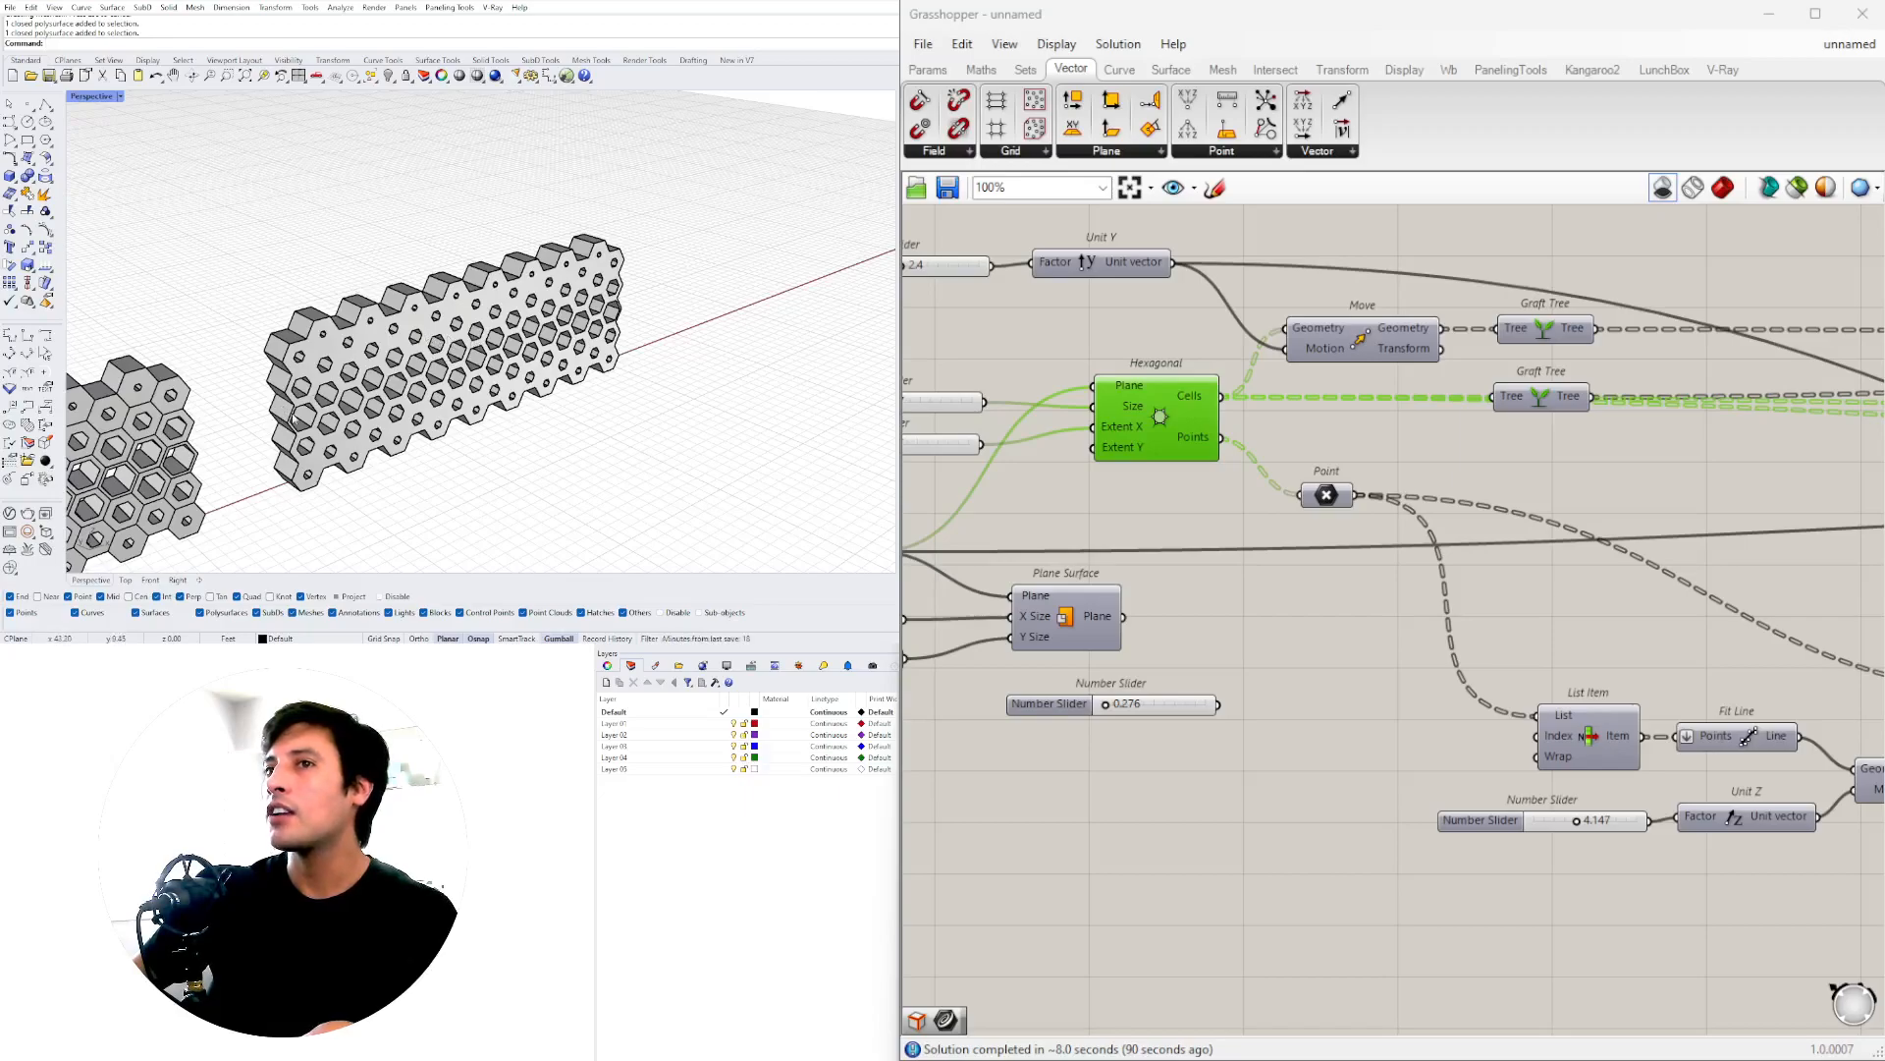
# - Move both baked walls along the X axis, clear of the parametric wall's position near the origin
pyautogui.scroll(-6, 627, 323)
pyautogui.moveTo(153, 287); pyautogui.dragTo(536, 487)
pyautogui.moveTo(416, 362); pyautogui.dragTo(542, 353)
pyautogui.click(463, 441)
pyautogui.scroll(3, 392, 430)
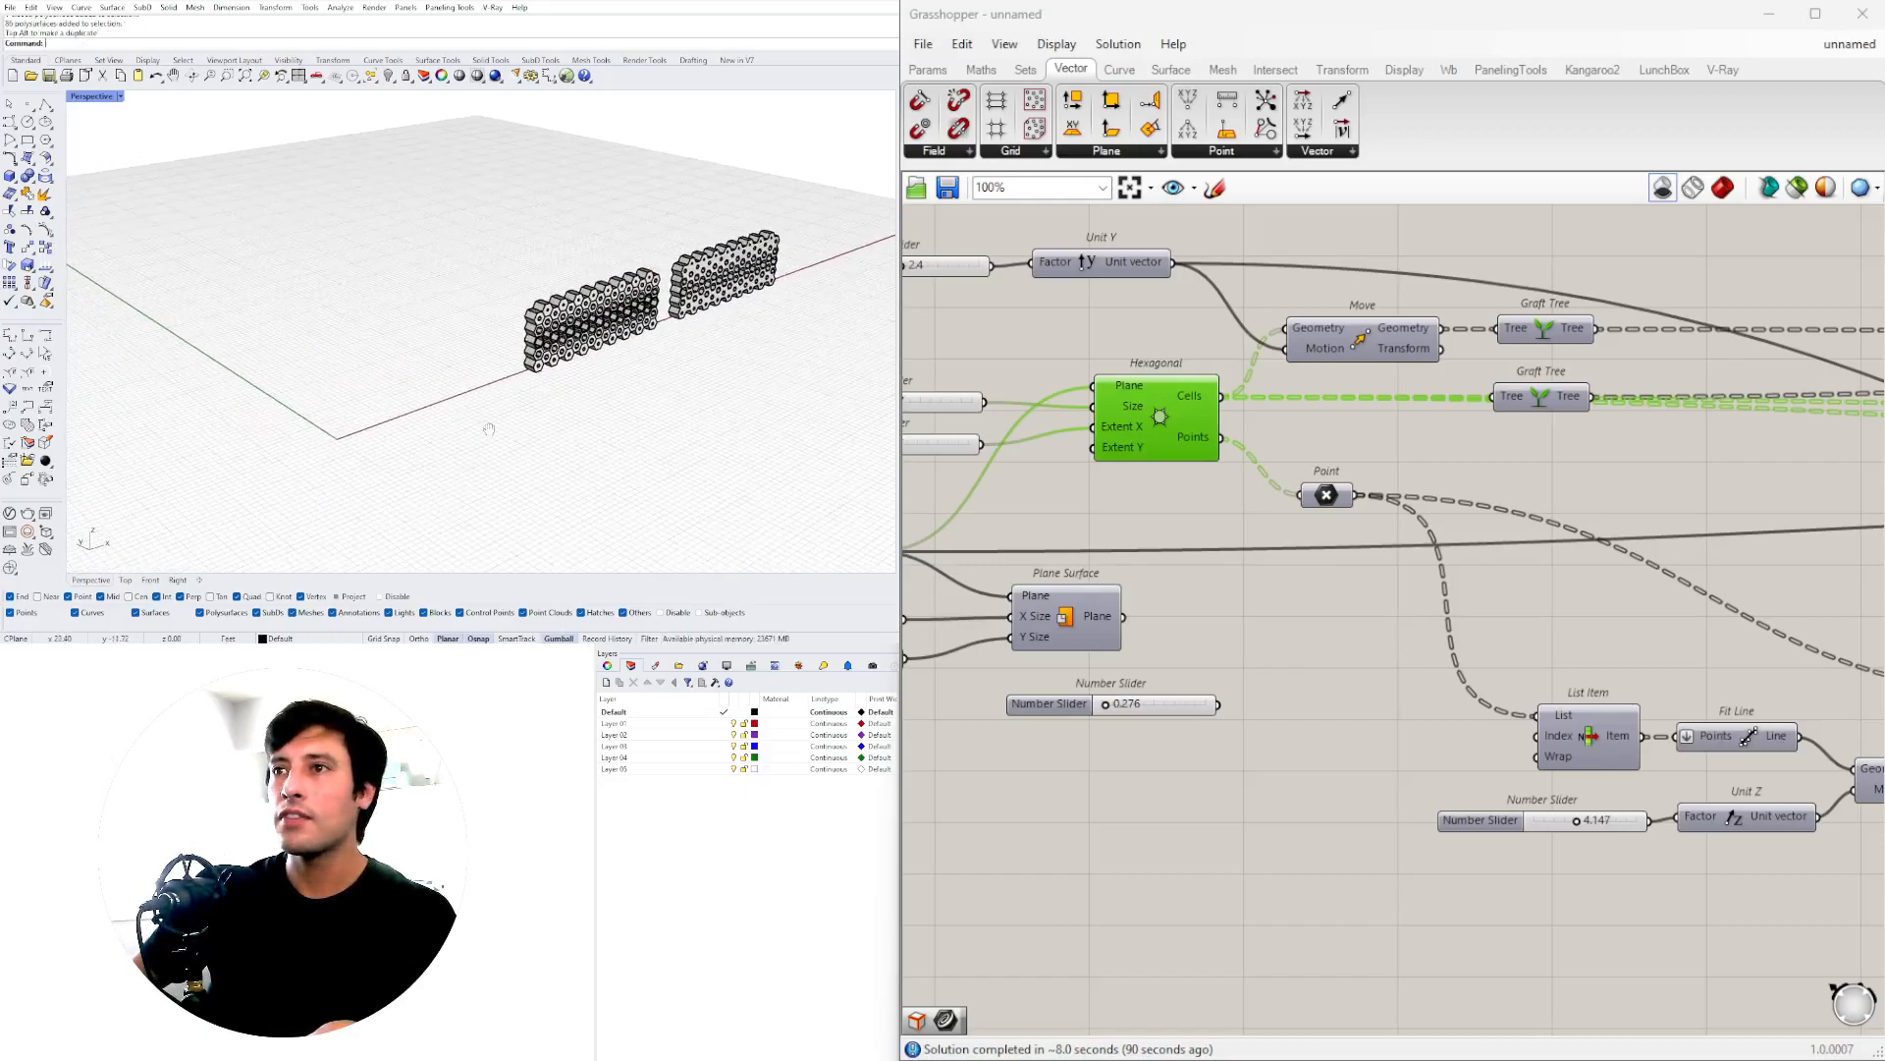
# - Turn the shaded component preview back on and view the parametric wall beside the baked walls
pyautogui.click(1722, 187)
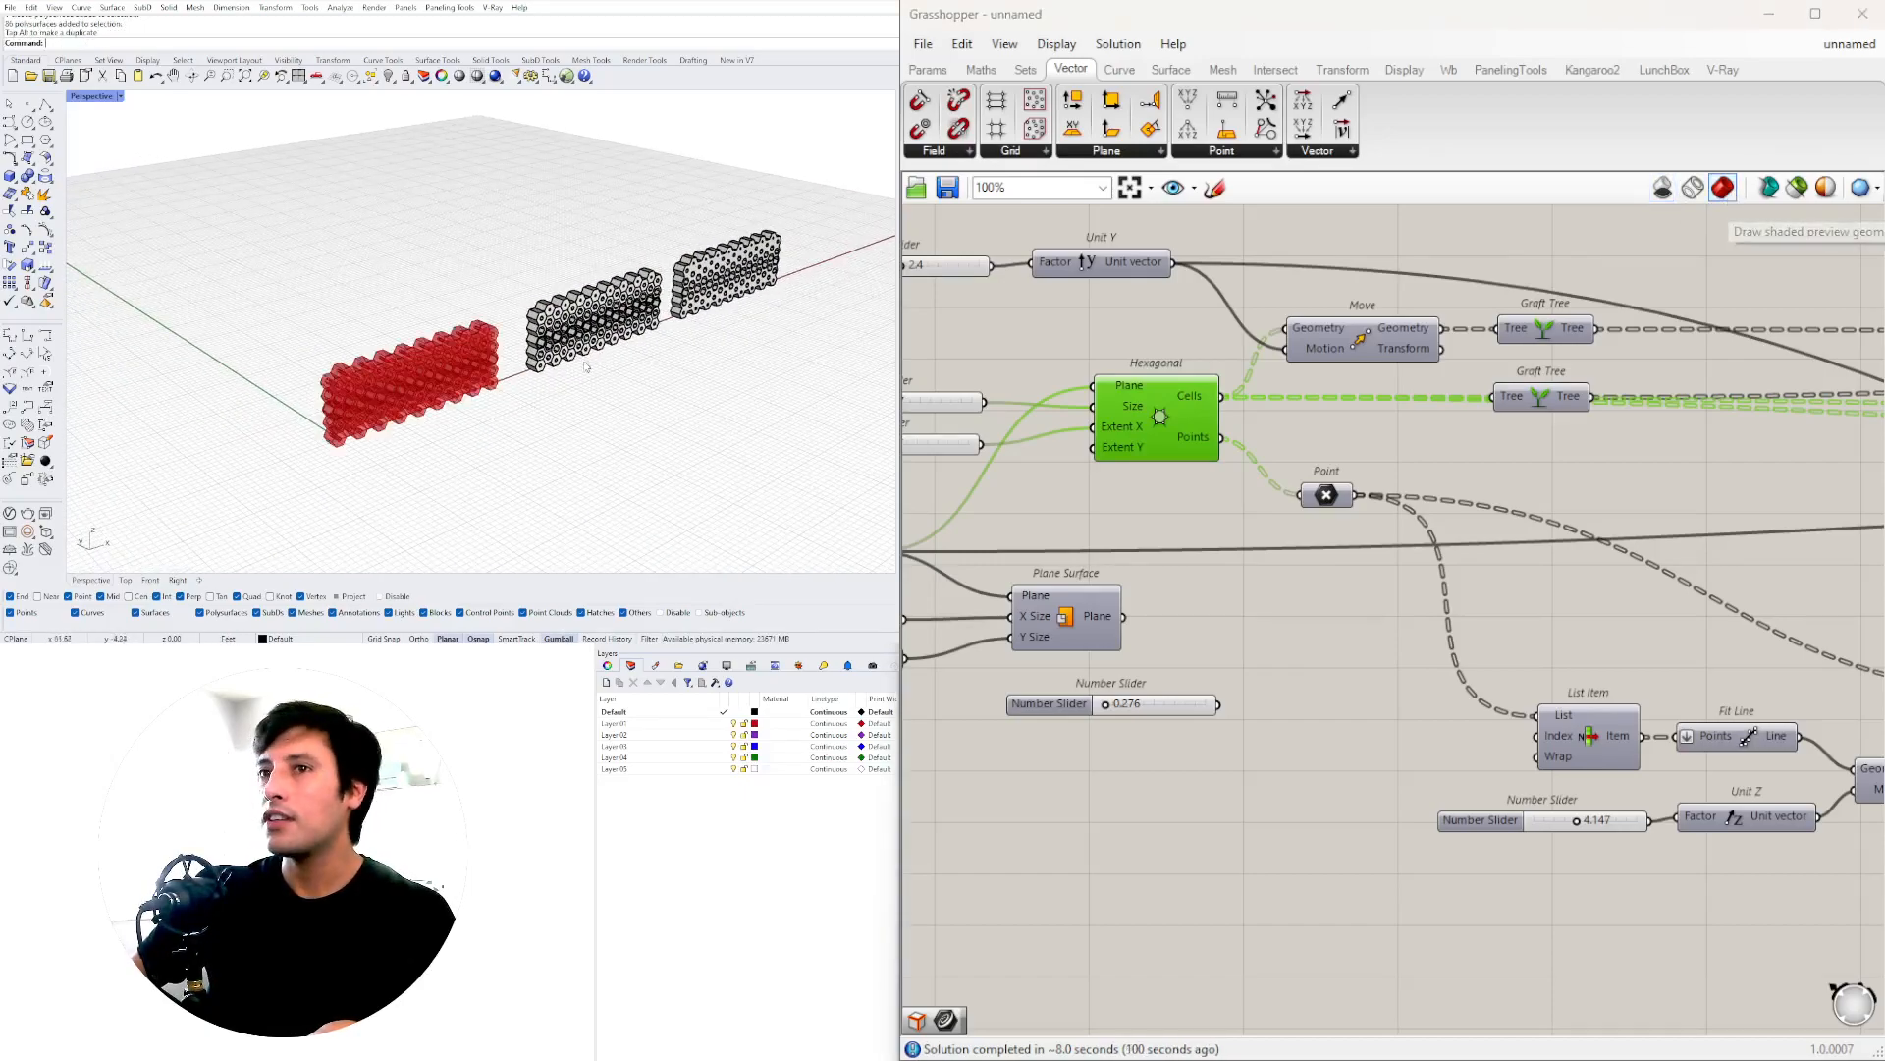
pyautogui.scroll(5, 366, 390)
pyautogui.moveTo(366, 390); pyautogui.dragTo(236, 361, button='right')
pyautogui.scroll(-5, 1399, 652)
pyautogui.scroll(6, 1192, 693)
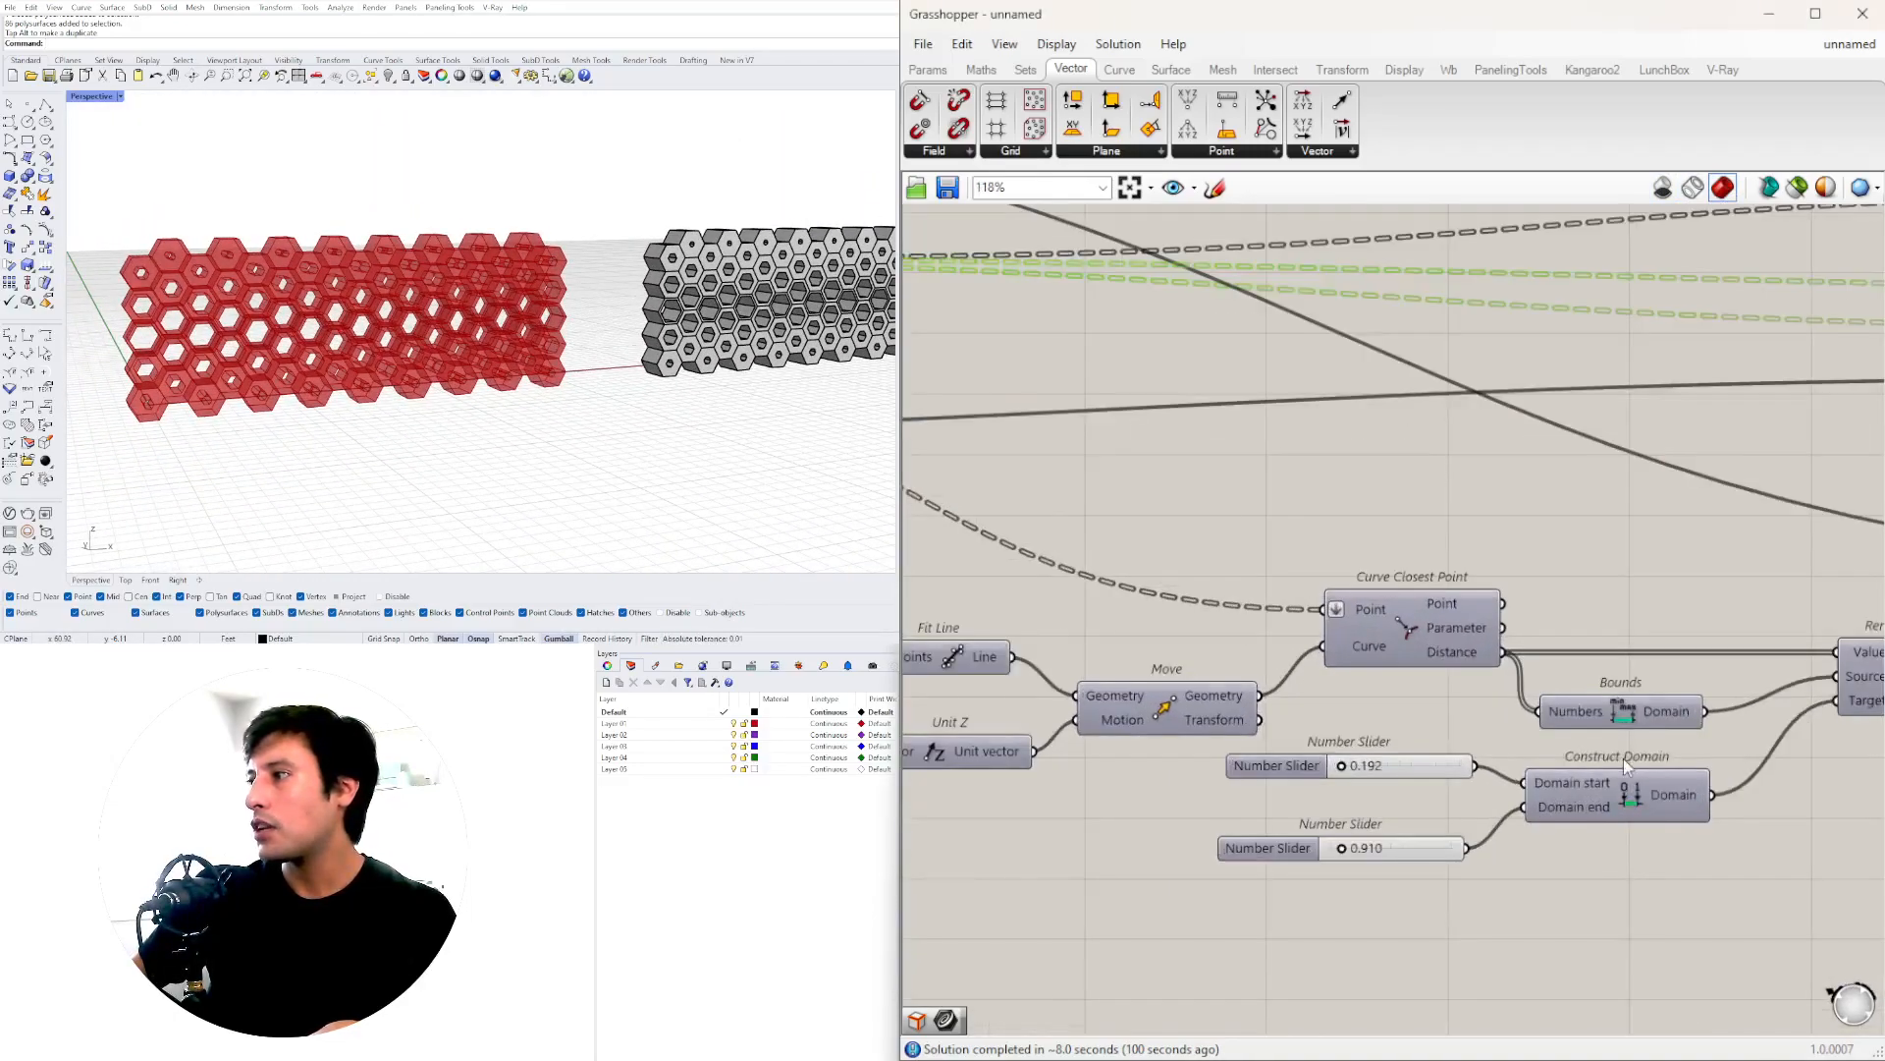
# - Move the attractor components from the Unit Z slider onward farther along the canvas, leaving space after Fit Line
pyautogui.scroll(-3, 1362, 658)
pyautogui.moveTo(1856, 624); pyautogui.dragTo(1385, 651, button='right')
pyautogui.moveTo(1866, 587); pyautogui.dragTo(1700, 623, button='right')
pyautogui.moveTo(1041, 628); pyautogui.dragTo(1699, 596, button='right')
pyautogui.moveTo(1015, 589); pyautogui.dragTo(1215, 579, button='right')
pyautogui.moveTo(1043, 636); pyautogui.dragTo(1182, 637, button='right')
pyautogui.scroll(2, 1182, 636)
pyautogui.moveTo(1151, 622); pyautogui.dragTo(1415, 707)
pyautogui.moveTo(1415, 707); pyautogui.dragTo(1259, 675, button='right')
pyautogui.moveTo(1147, 624); pyautogui.dragTo(1392, 636, button='right')
pyautogui.moveTo(1392, 613); pyautogui.dragTo(1269, 532)
pyautogui.click(1395, 609)
pyautogui.moveTo(1669, 682); pyautogui.dragTo(1276, 673, button='right')
pyautogui.scroll(-3, 1375, 688)
pyautogui.moveTo(1831, 841); pyautogui.dragTo(1017, 603)
pyautogui.moveTo(1471, 643); pyautogui.dragTo(1651, 706)
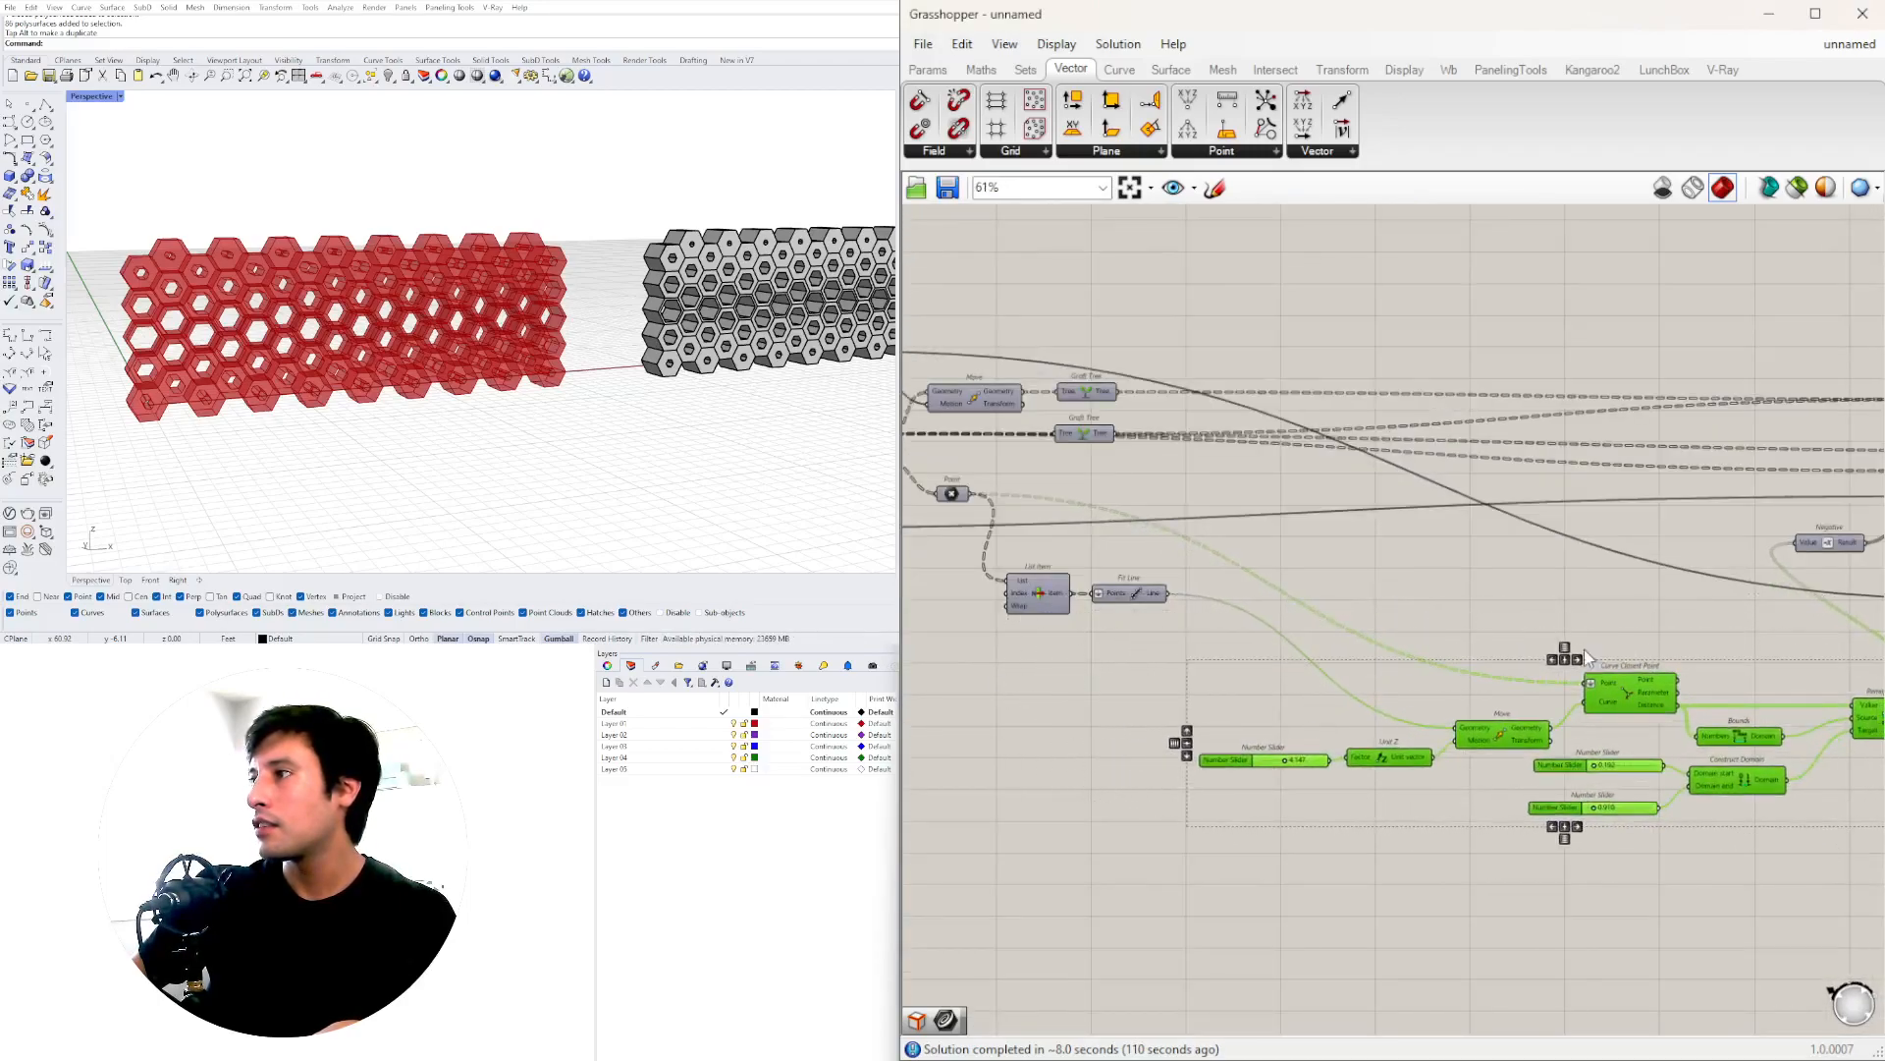
pyautogui.click(1277, 648)
pyautogui.scroll(3, 1104, 606)
pyautogui.moveTo(1135, 595); pyautogui.dragTo(1138, 684)
pyautogui.scroll(3, 1360, 631)
pyautogui.click(1344, 628)
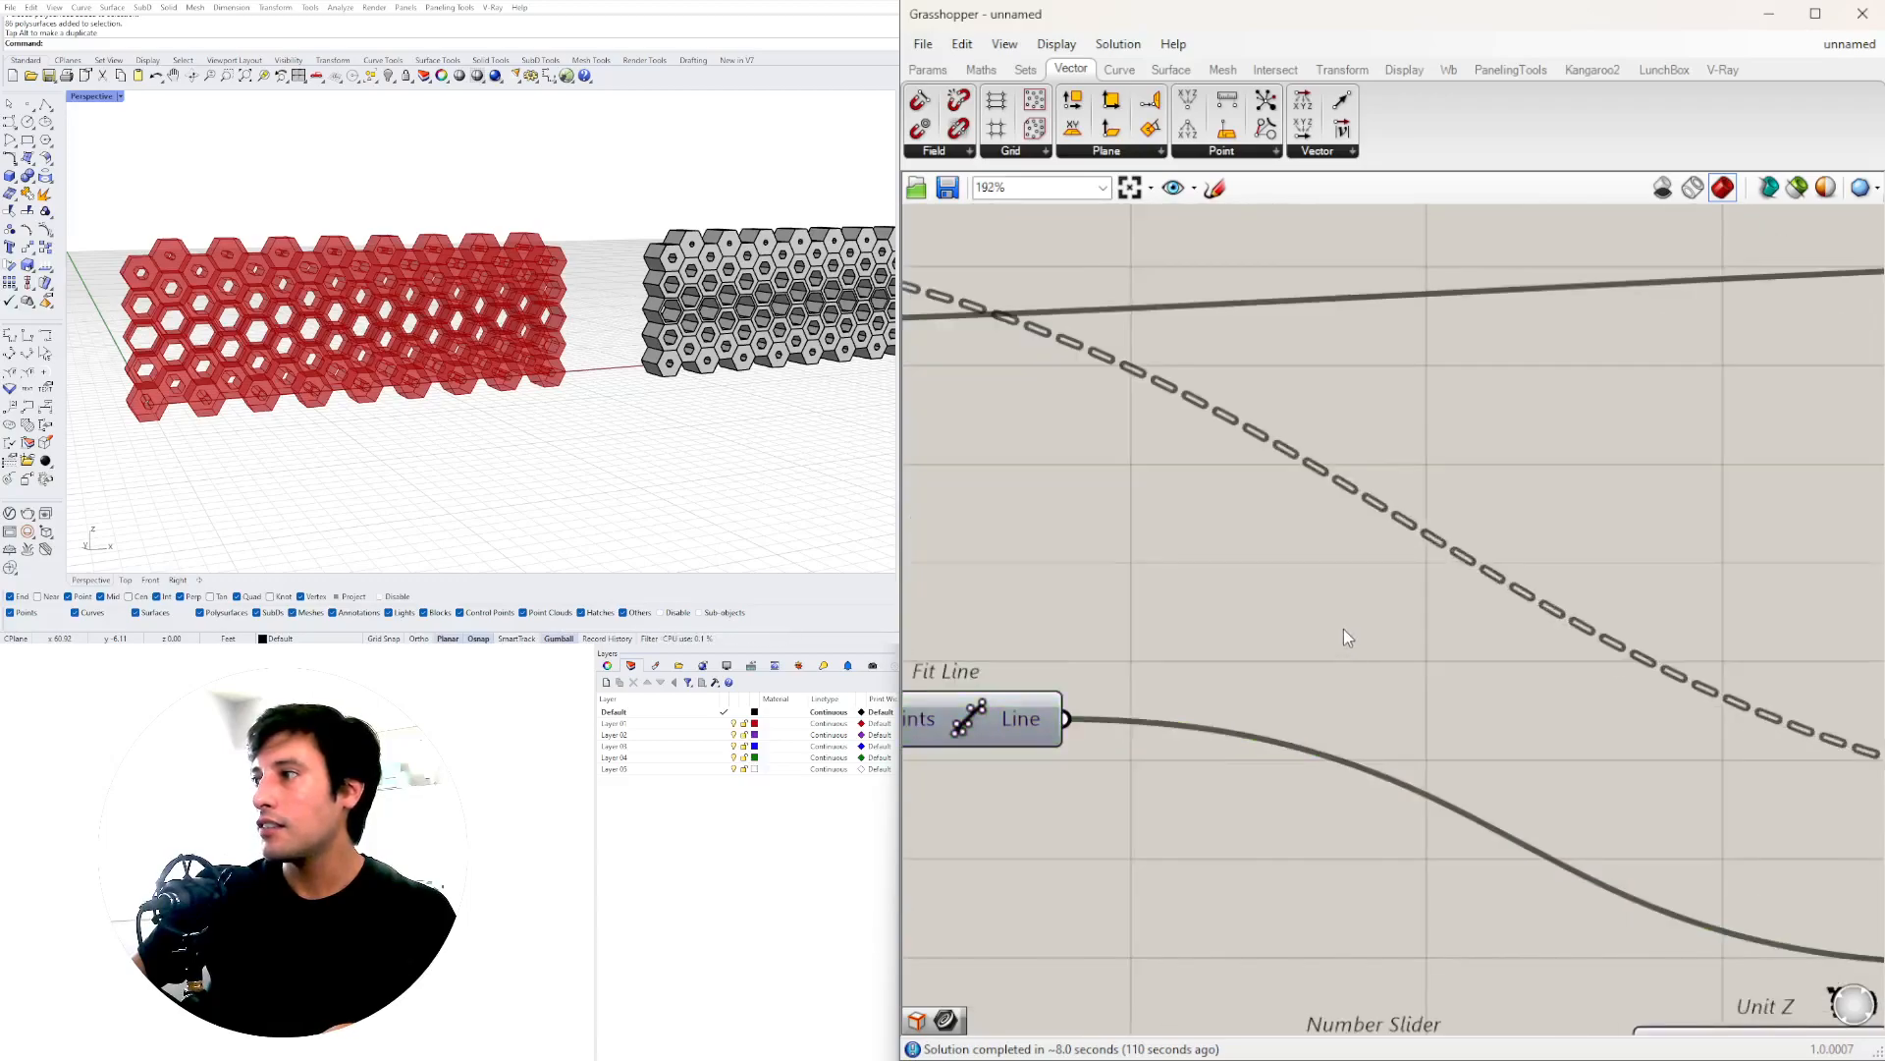
pyautogui.scroll(-2, 1343, 628)
pyautogui.doubleClick(1243, 556)
pyautogui.write('area')
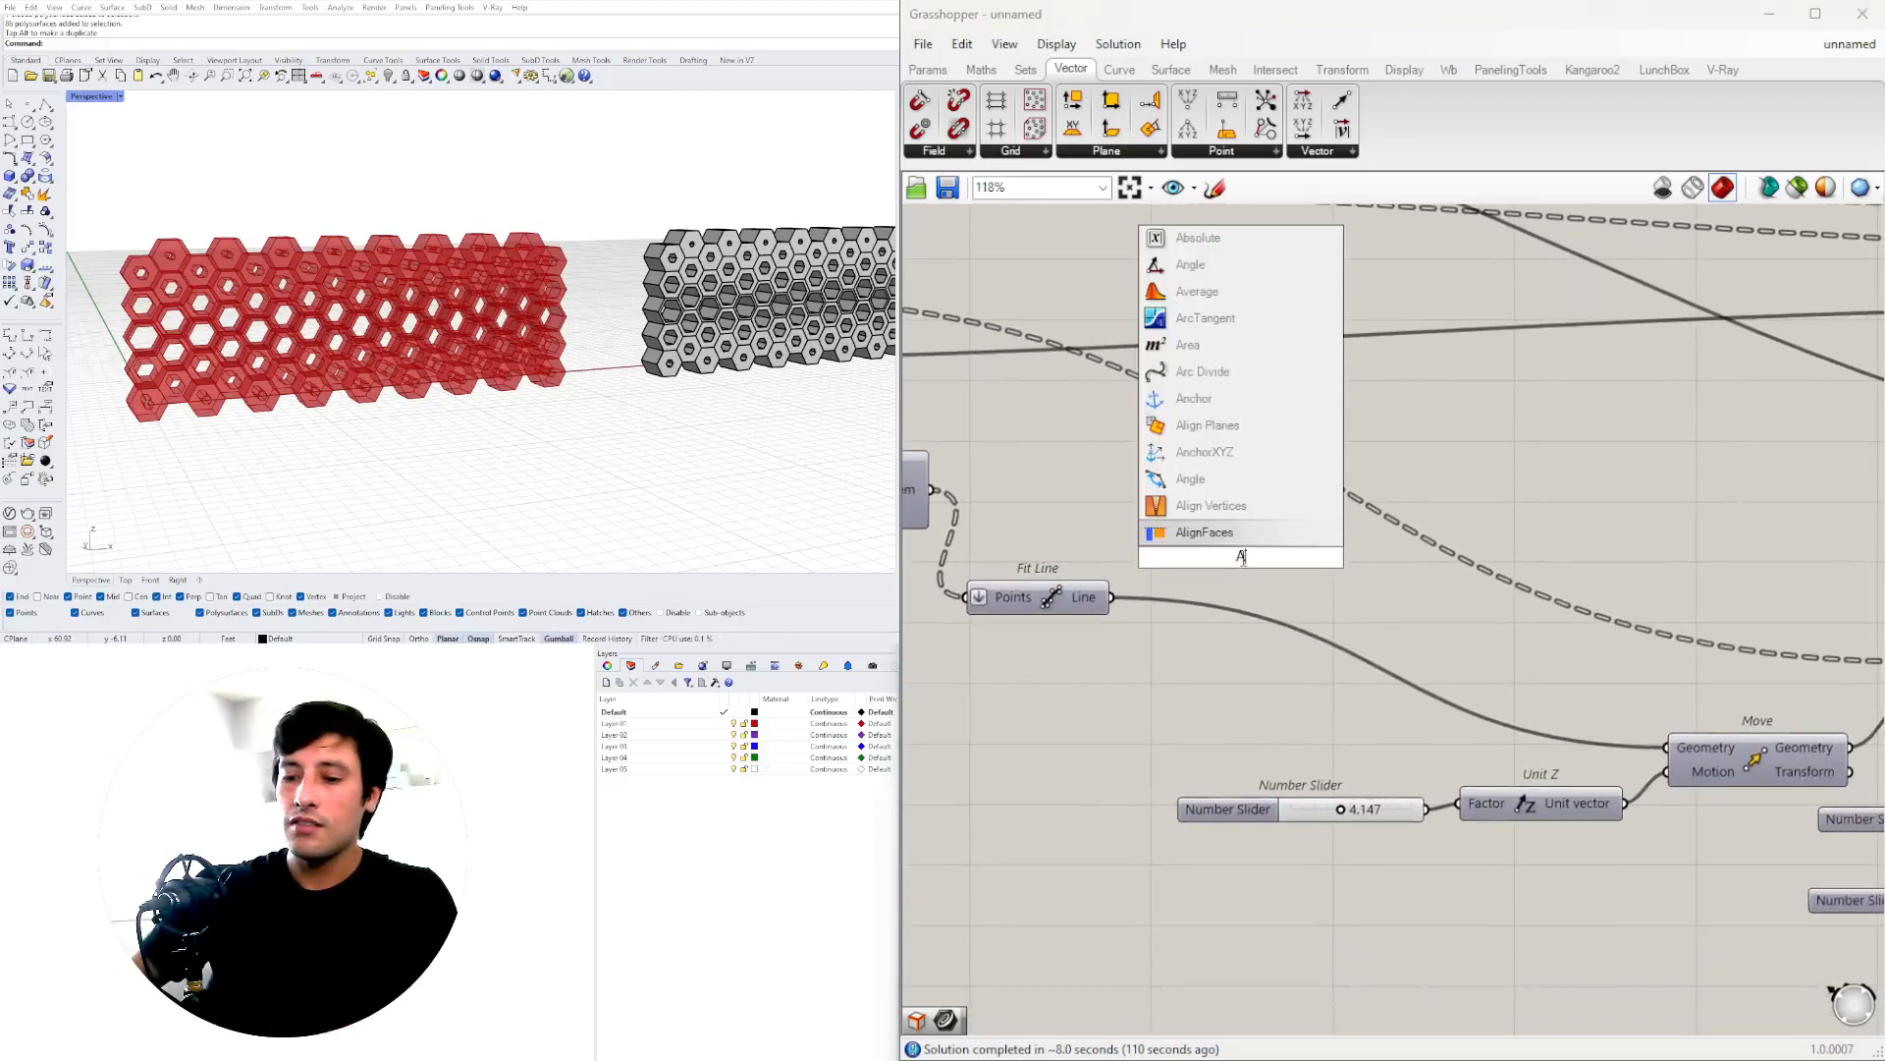
pyautogui.press('Escape')
# - Add a Curve Middle component and connect Fit Line's Line output to its Curve input
pyautogui.doubleClick(1243, 557)
pyautogui.write('mid')
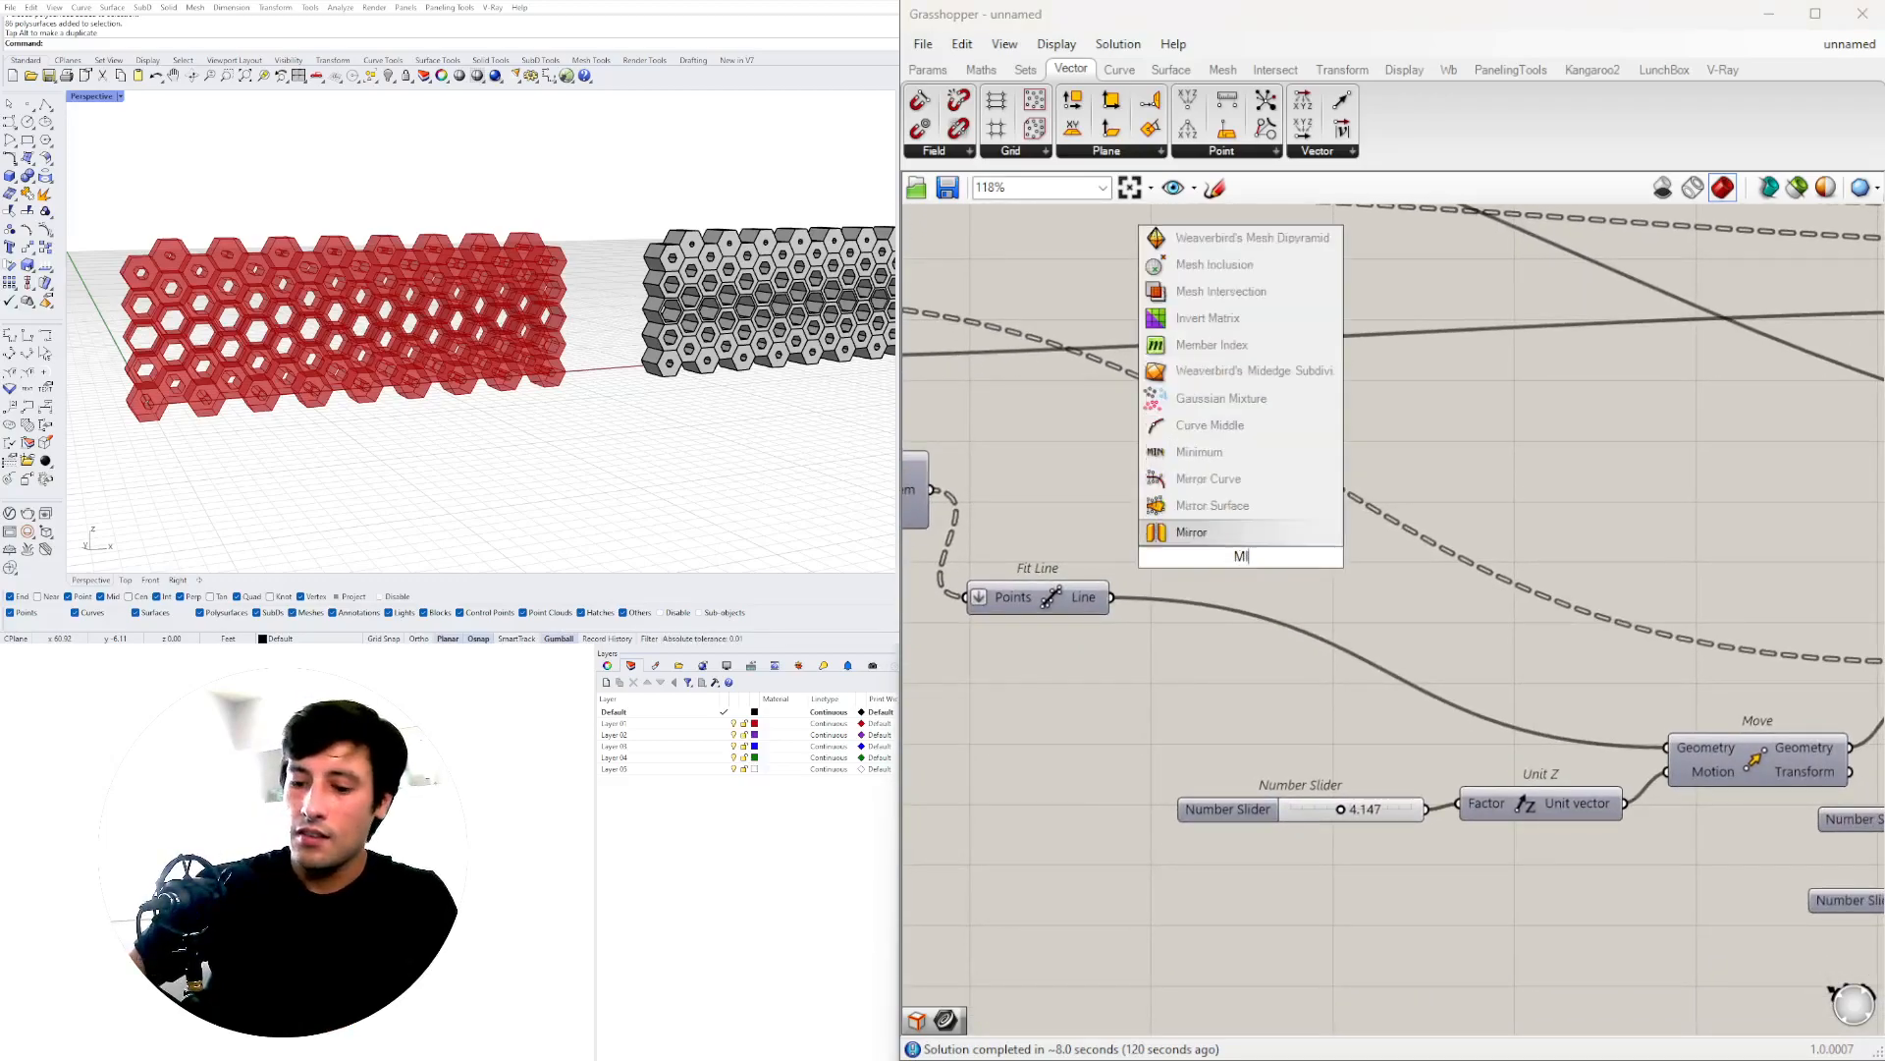
pyautogui.click(1191, 531)
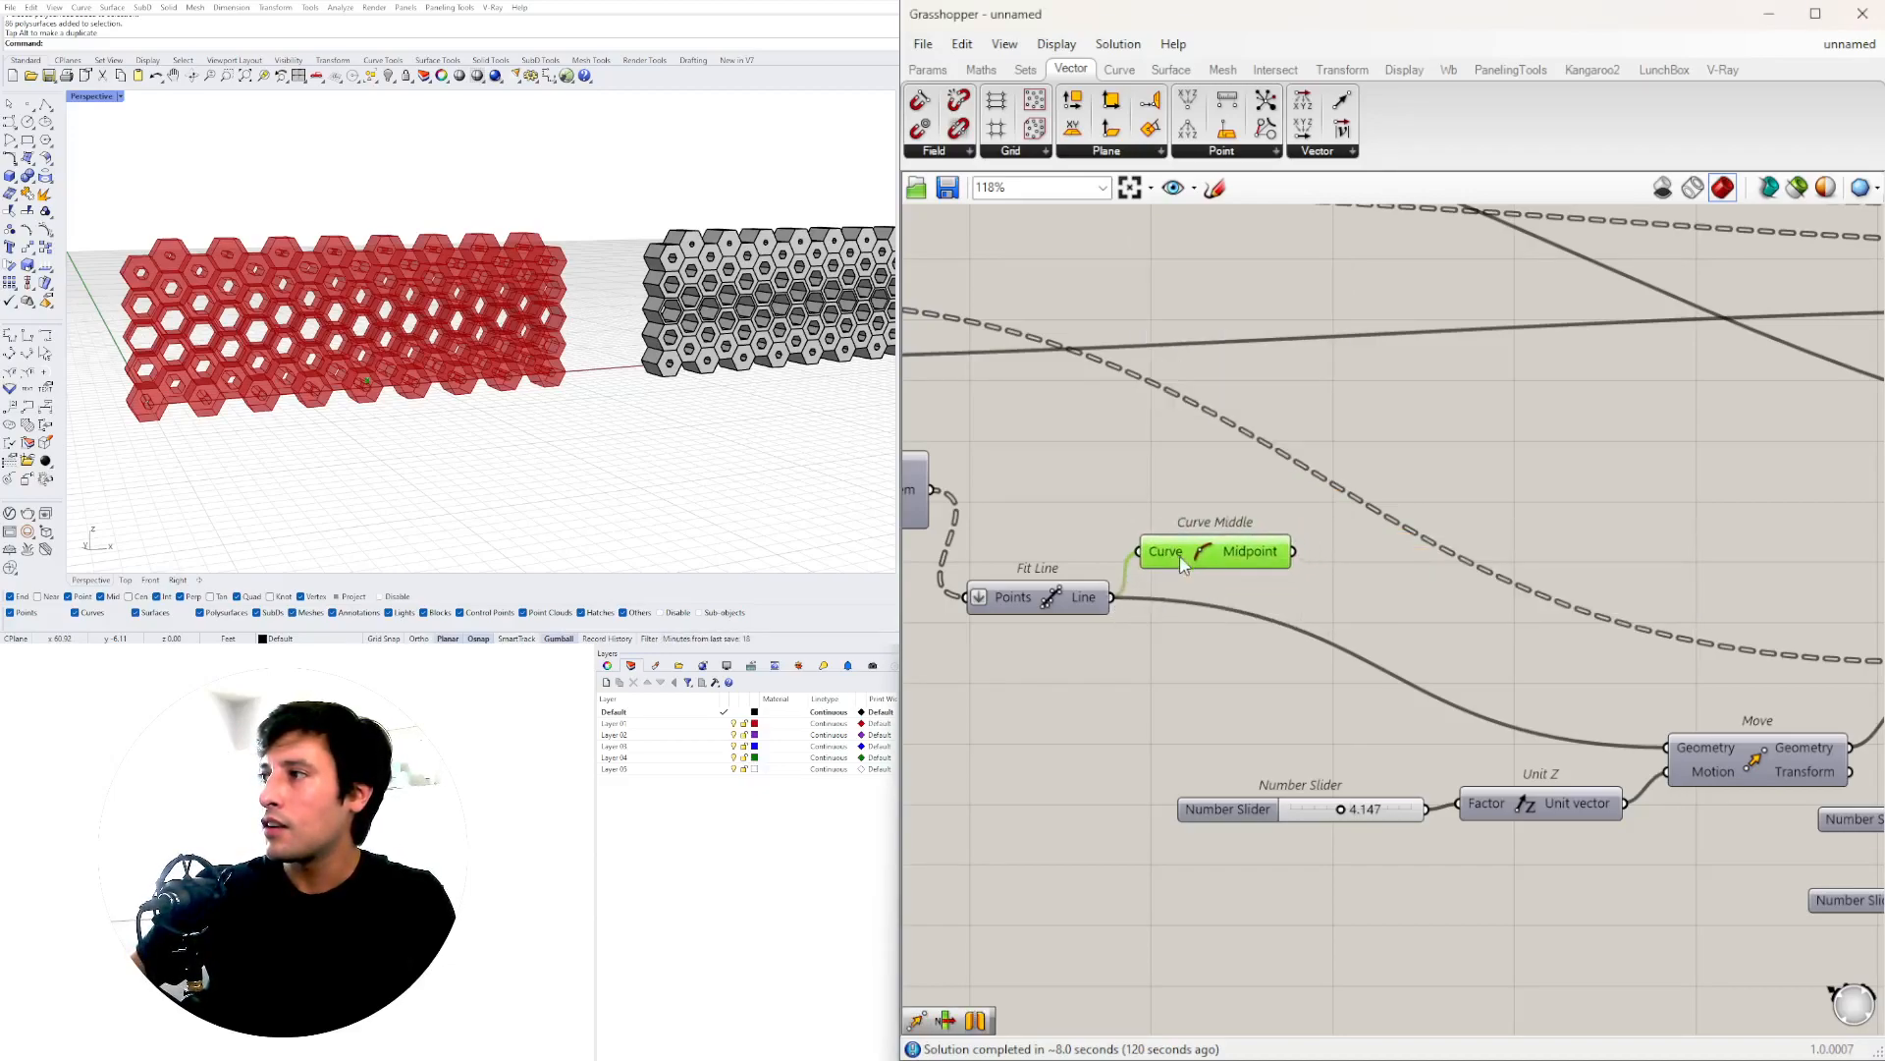
# - Add a Scale component with the fitted line as Geometry and the Curve Middle midpoint as Center
pyautogui.doubleClick(1375, 607)
pyautogui.write('SCALE')
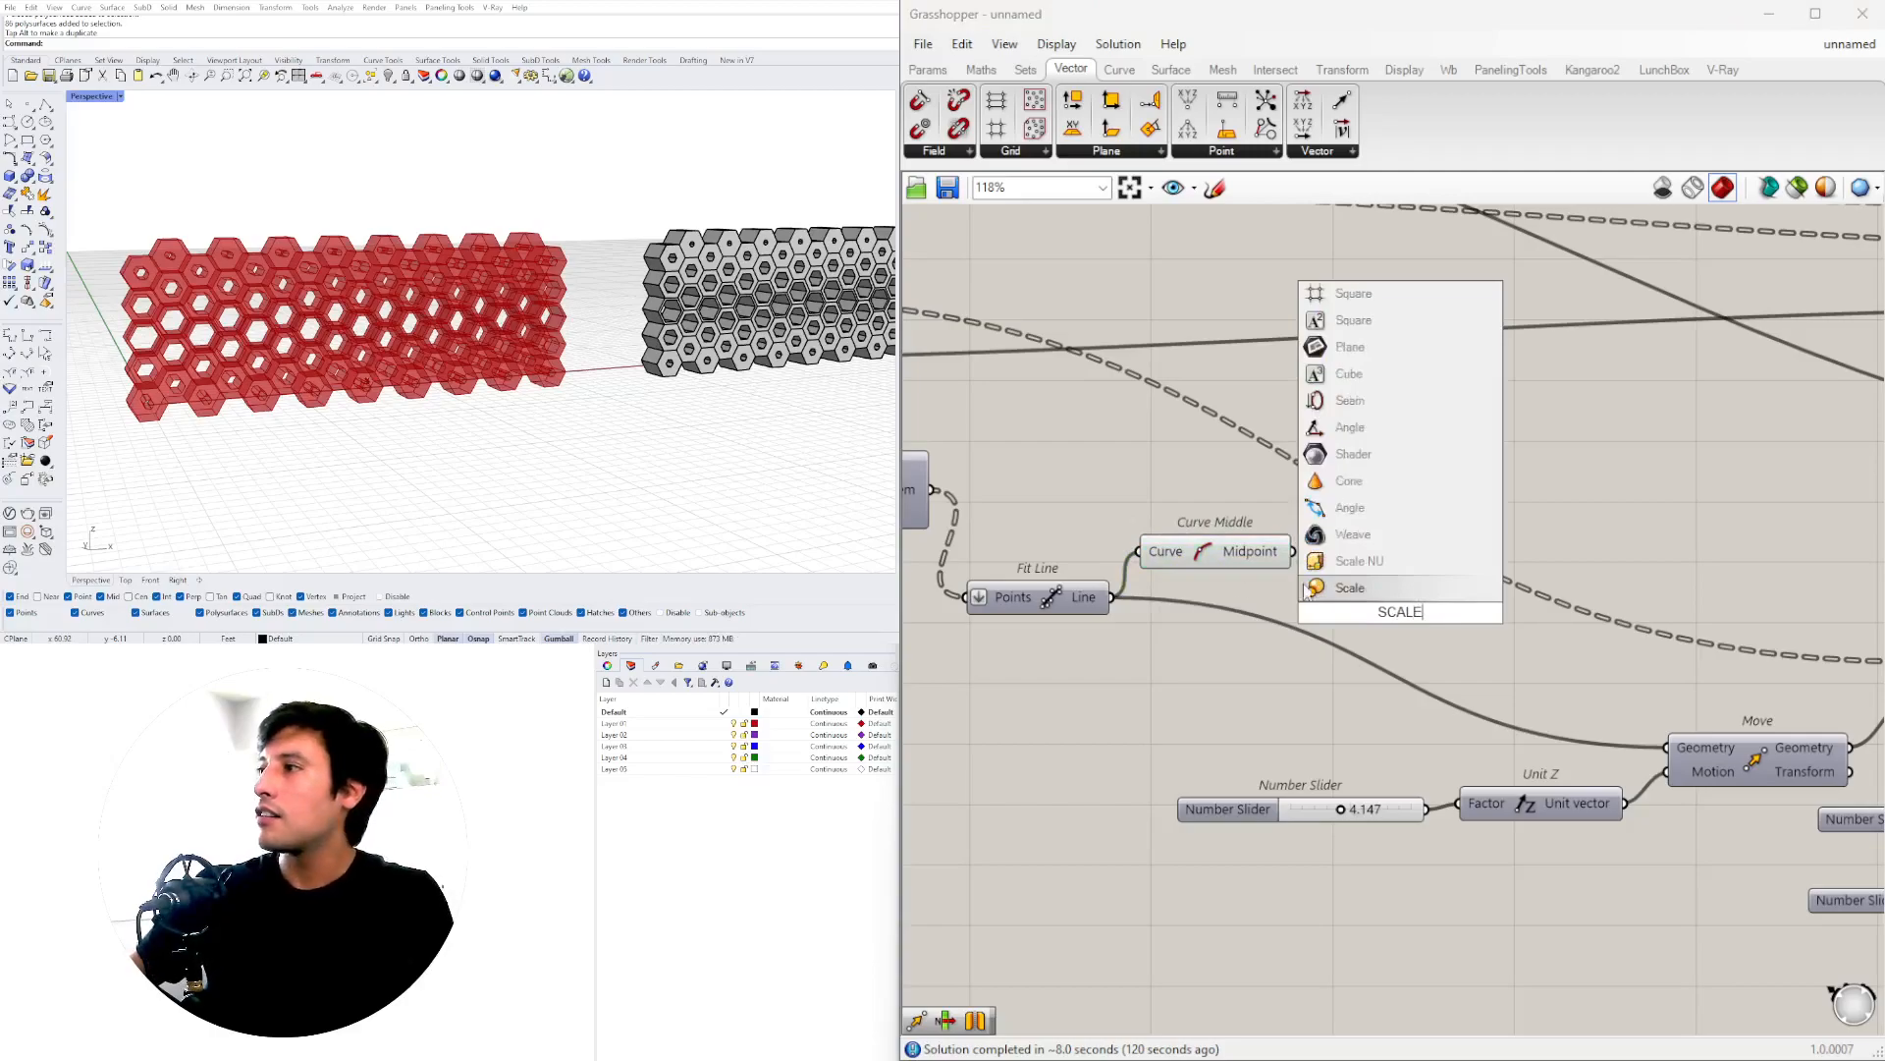
pyautogui.click(1367, 589)
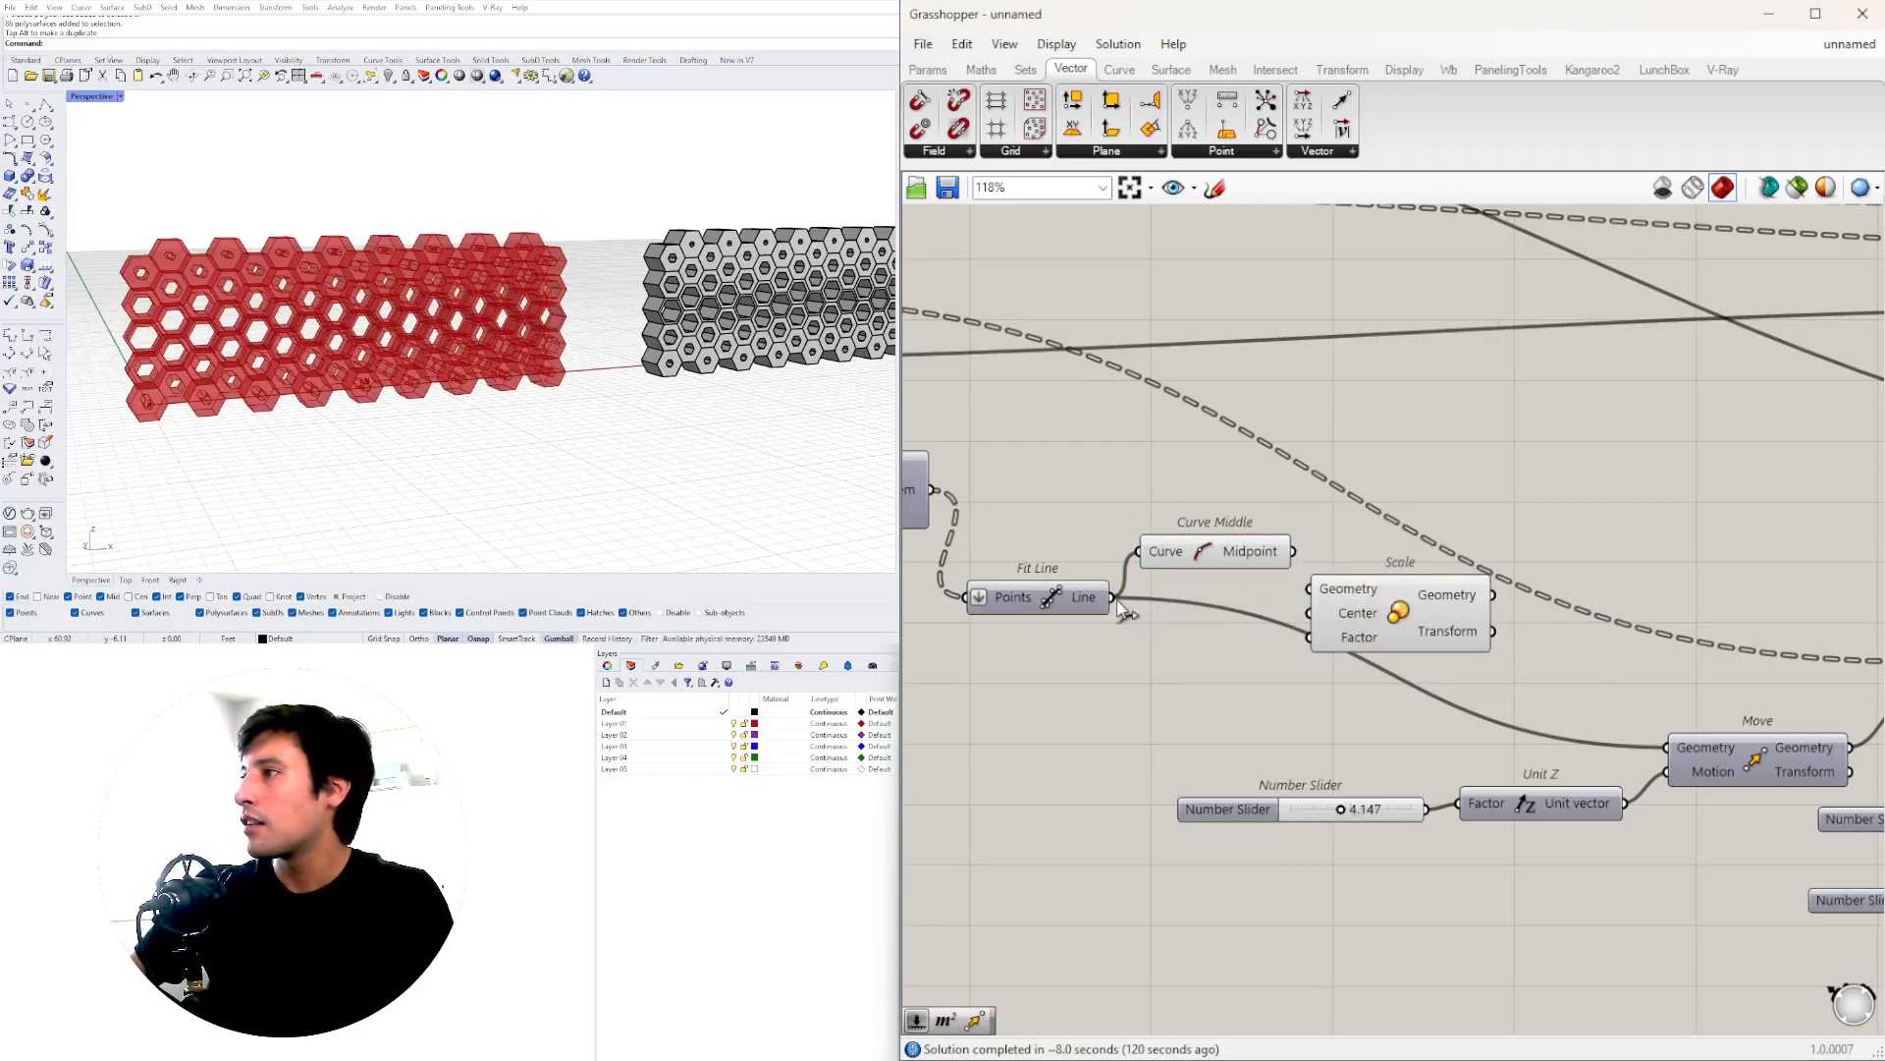
pyautogui.moveTo(1334, 601); pyautogui.dragTo(1436, 610)
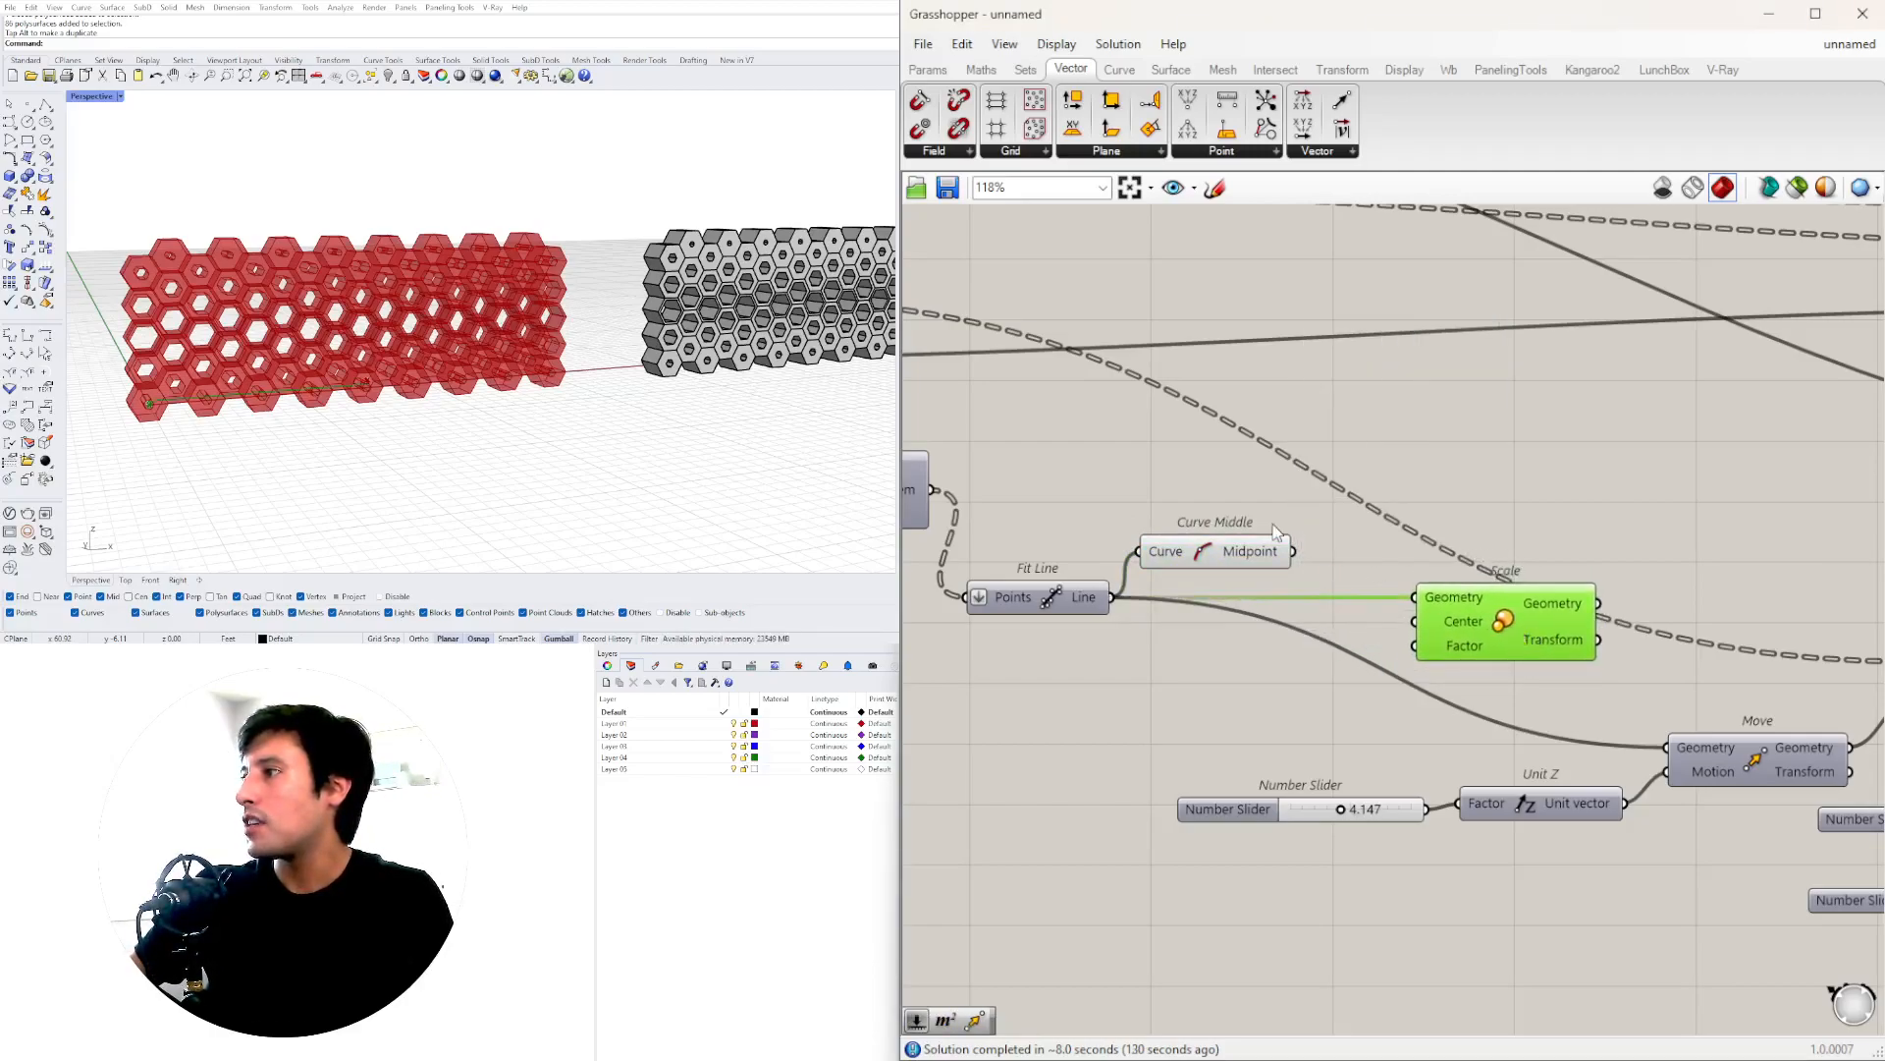
# - Add a 0.88 number slider for the Scale Factor and feed the scaled geometry into Move's Geometry input
pyautogui.doubleClick(1168, 693)
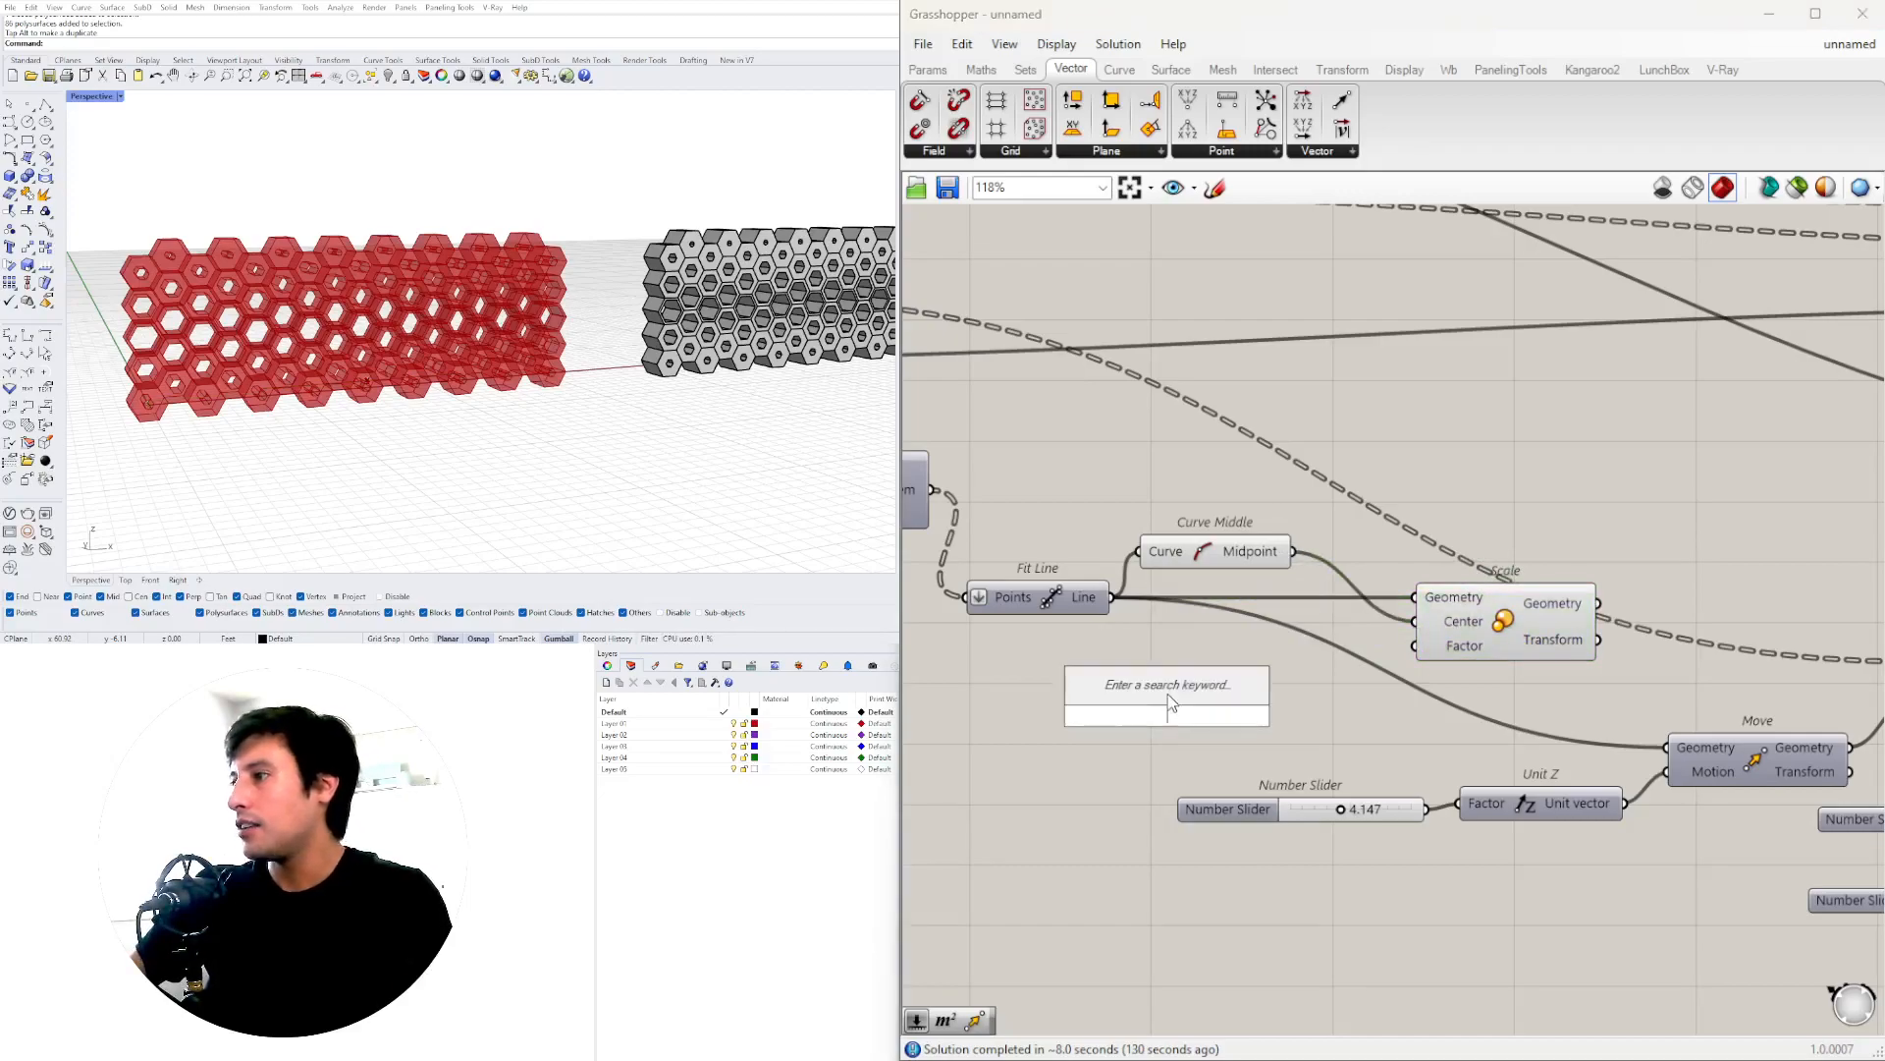
pyautogui.write('.88')
pyautogui.press('Return')
pyautogui.moveTo(1293, 717); pyautogui.dragTo(1473, 664)
pyautogui.moveTo(1473, 664); pyautogui.dragTo(1410, 686, button='right')
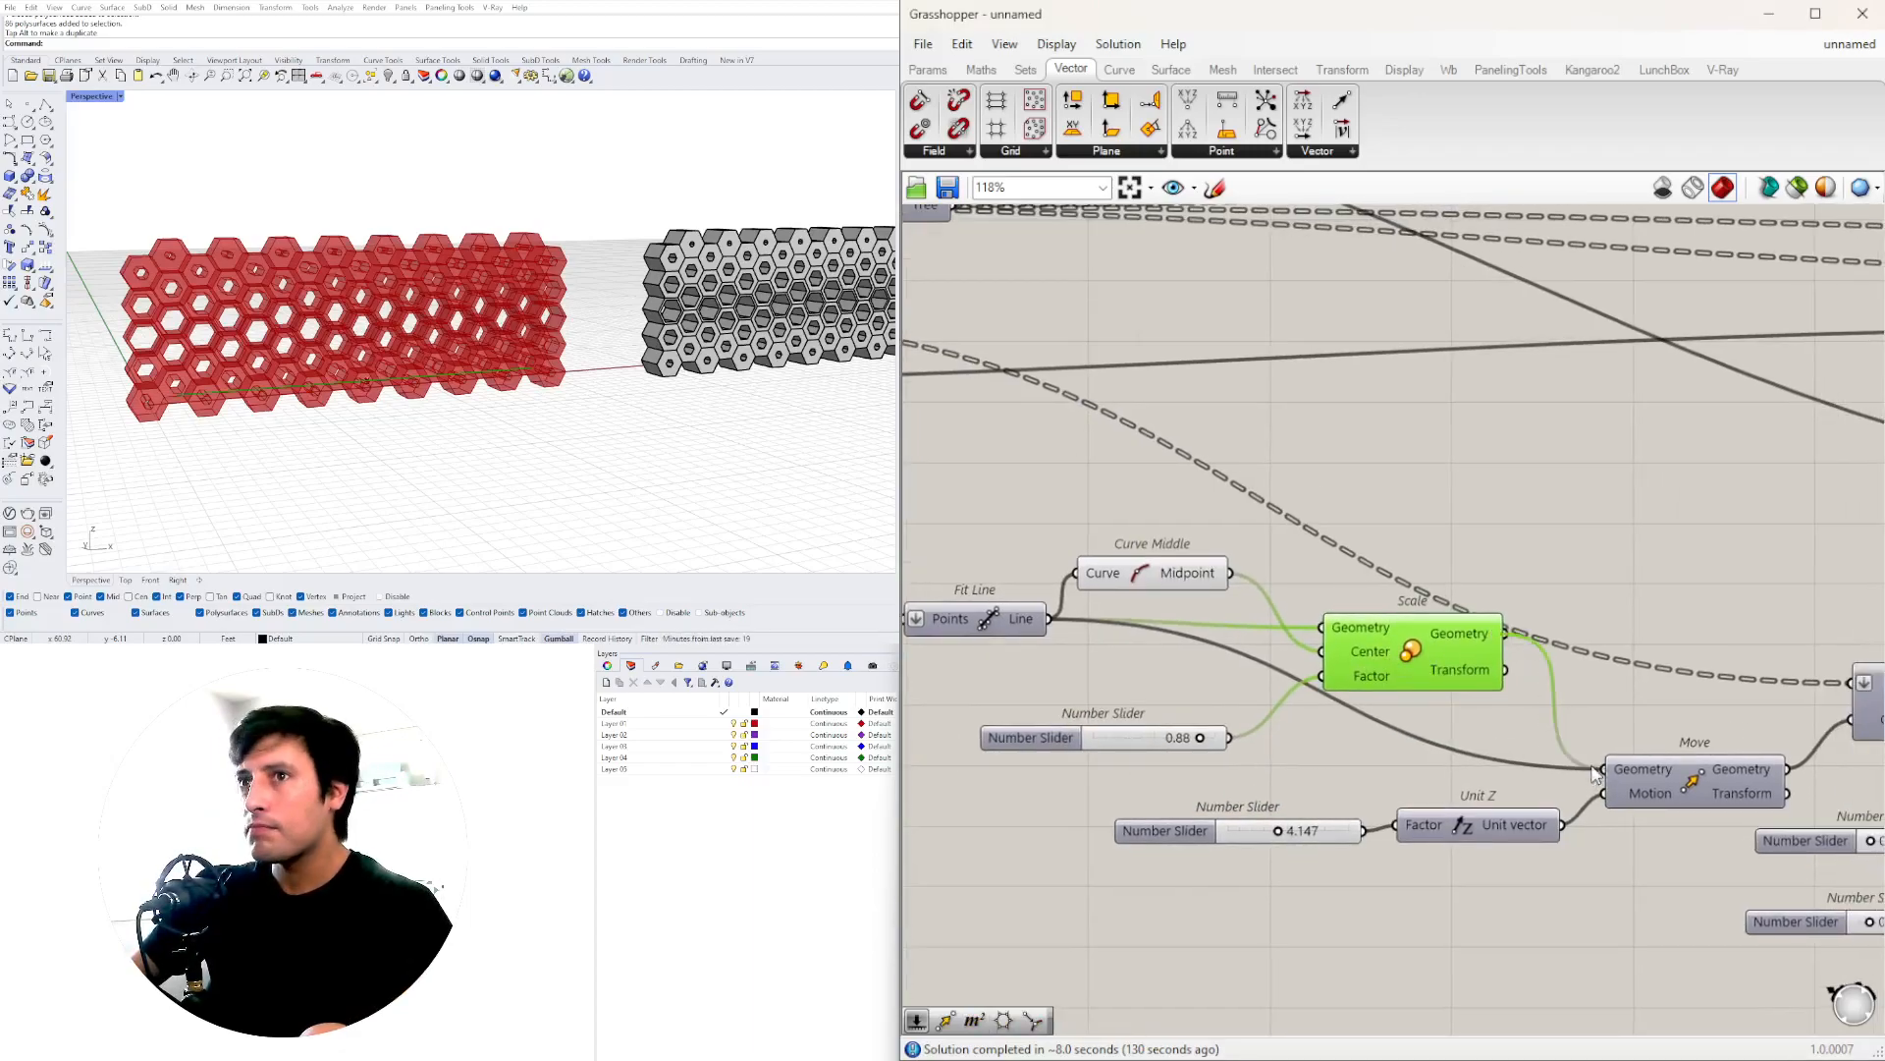
pyautogui.moveTo(1594, 775); pyautogui.dragTo(1588, 767)
# - Lower the Scale factor slider to 0.45 and view the wall from the front
pyautogui.scroll(4, 1149, 727)
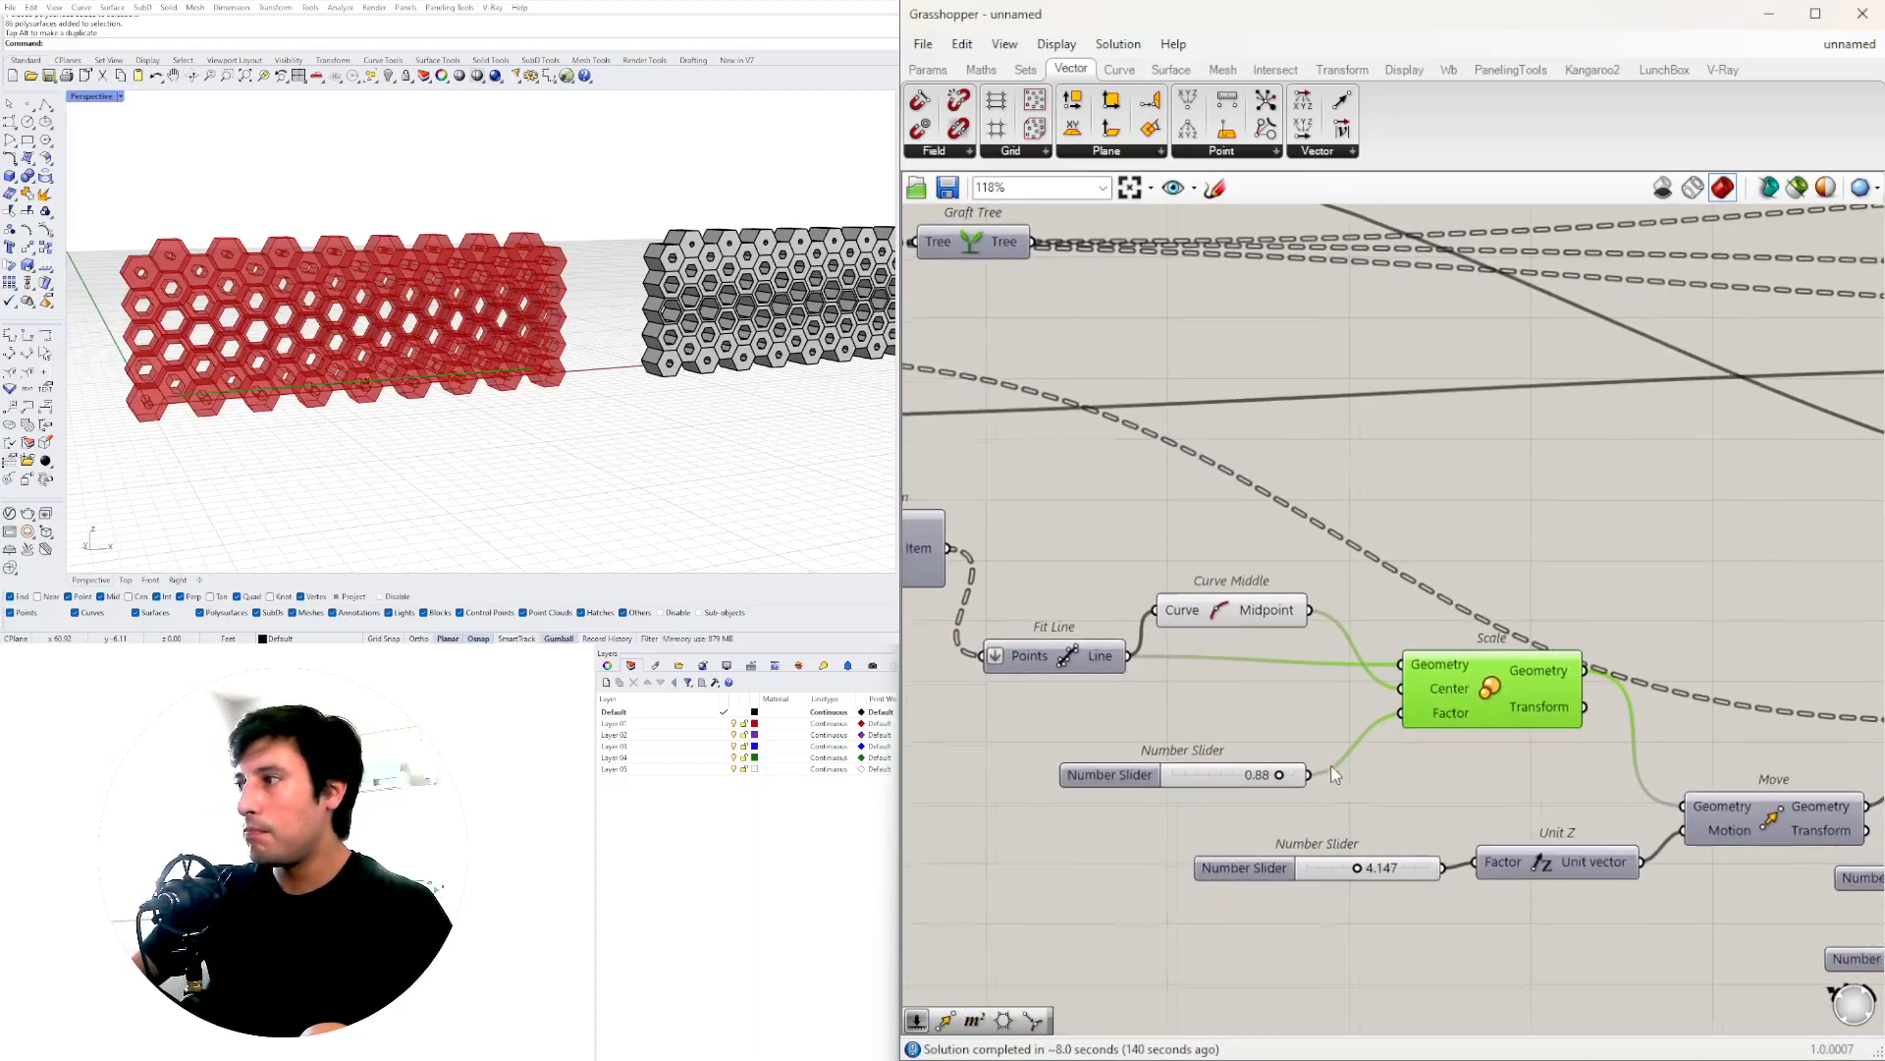
pyautogui.moveTo(1149, 769); pyautogui.dragTo(1147, 769)
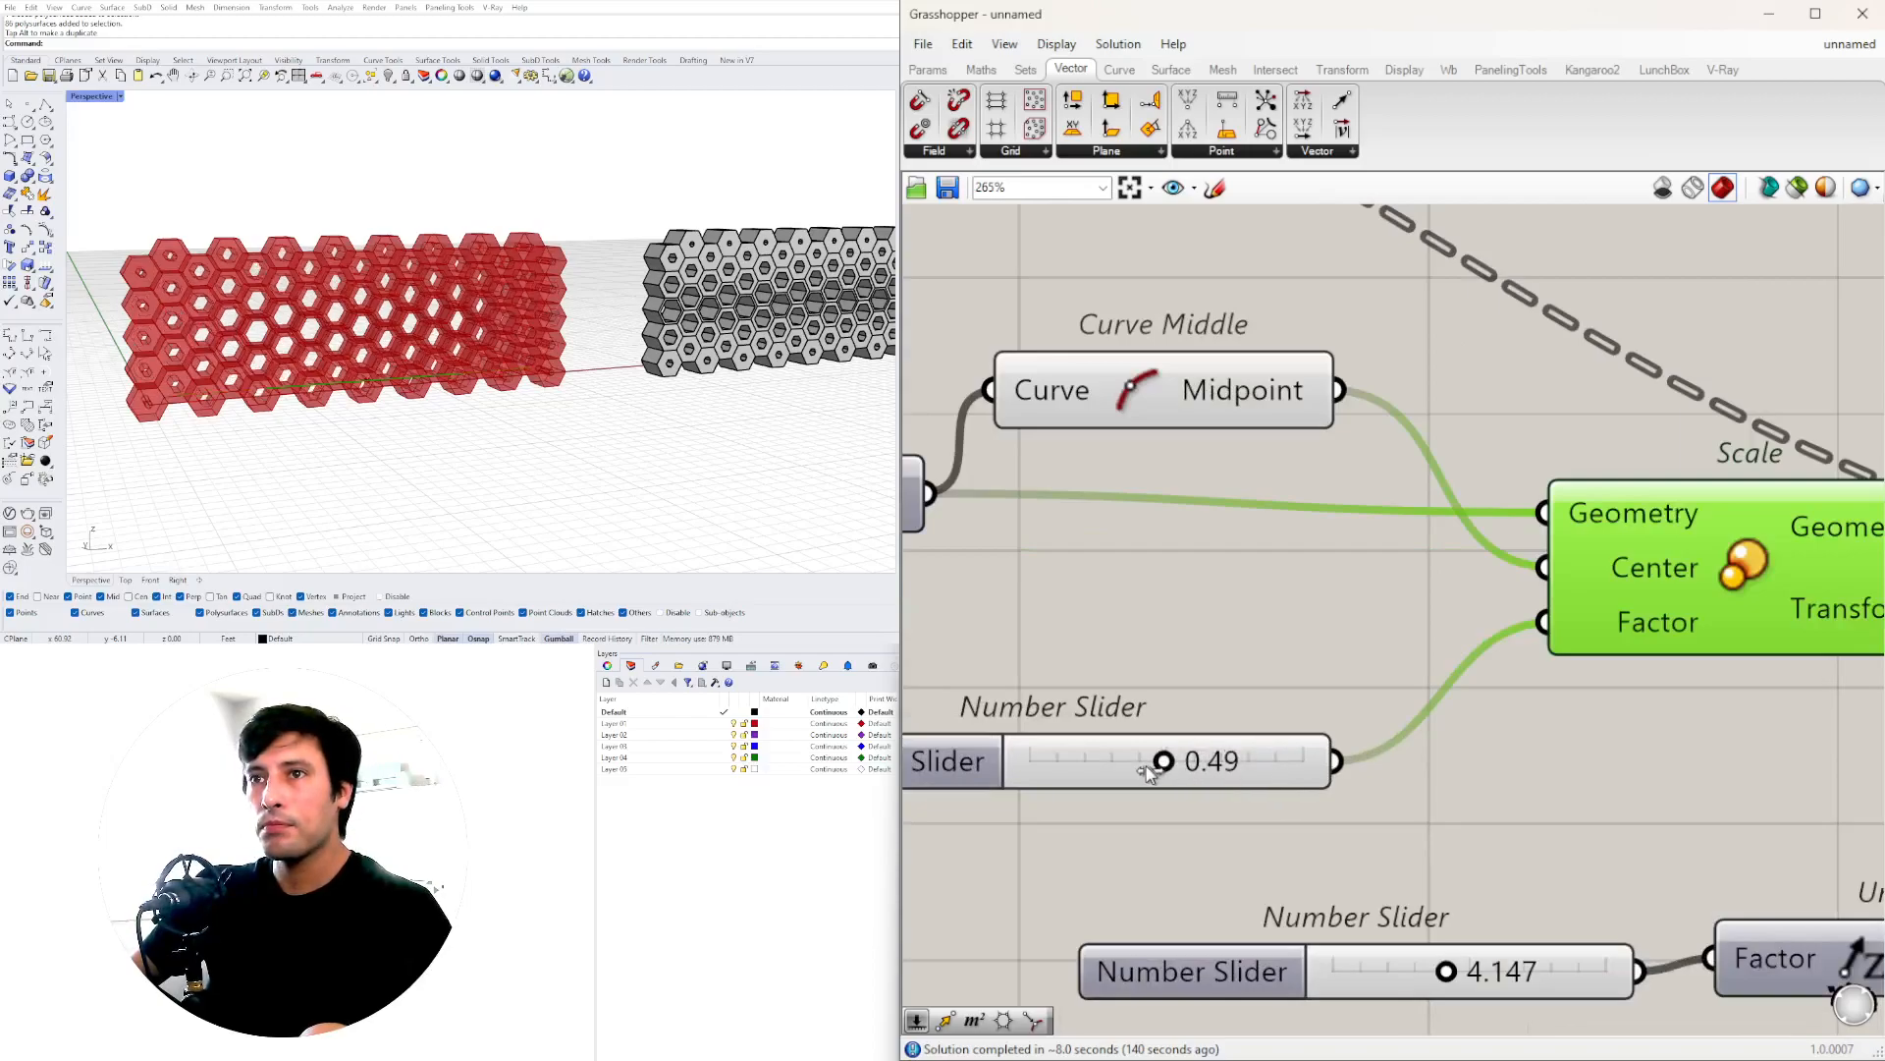
pyautogui.moveTo(393, 339); pyautogui.dragTo(602, 320, button='right')
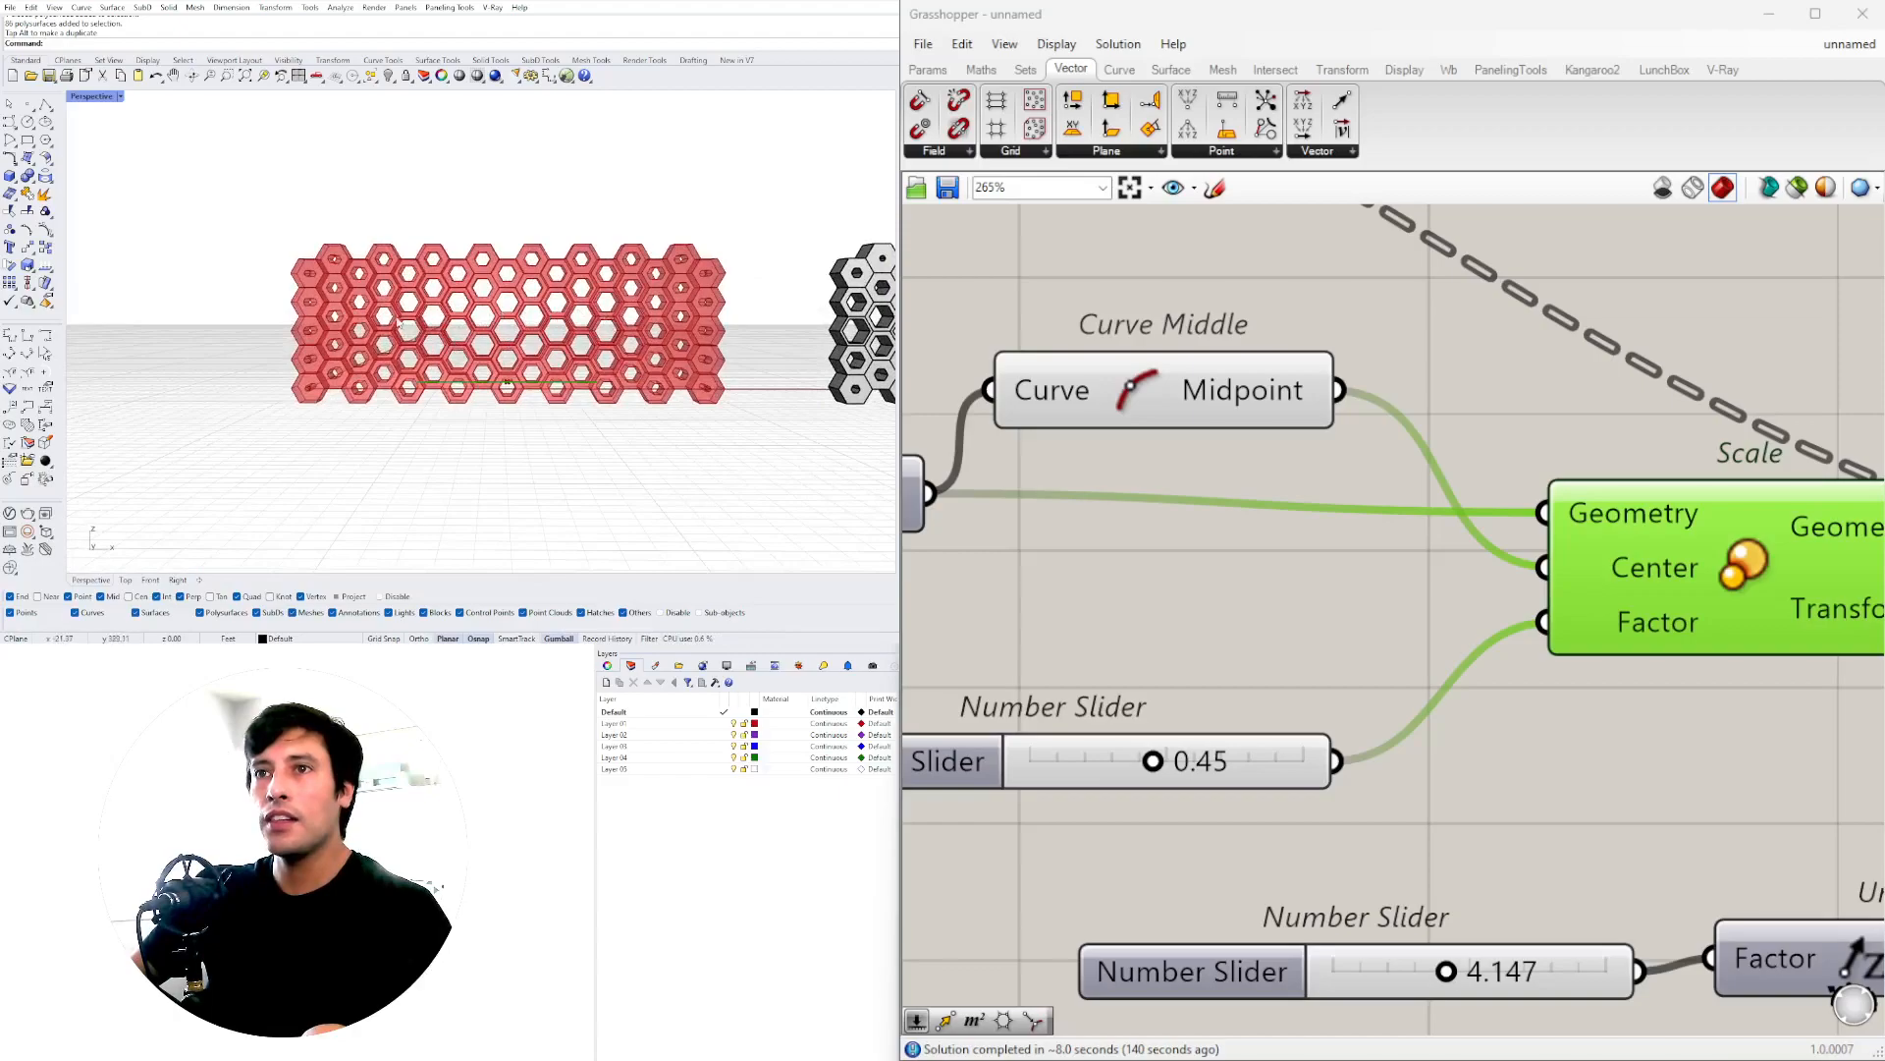
# - Lower the Scale factor slider to 0.02 and inspect the hexagon openings from several angles
pyautogui.scroll(3, 1395, 732)
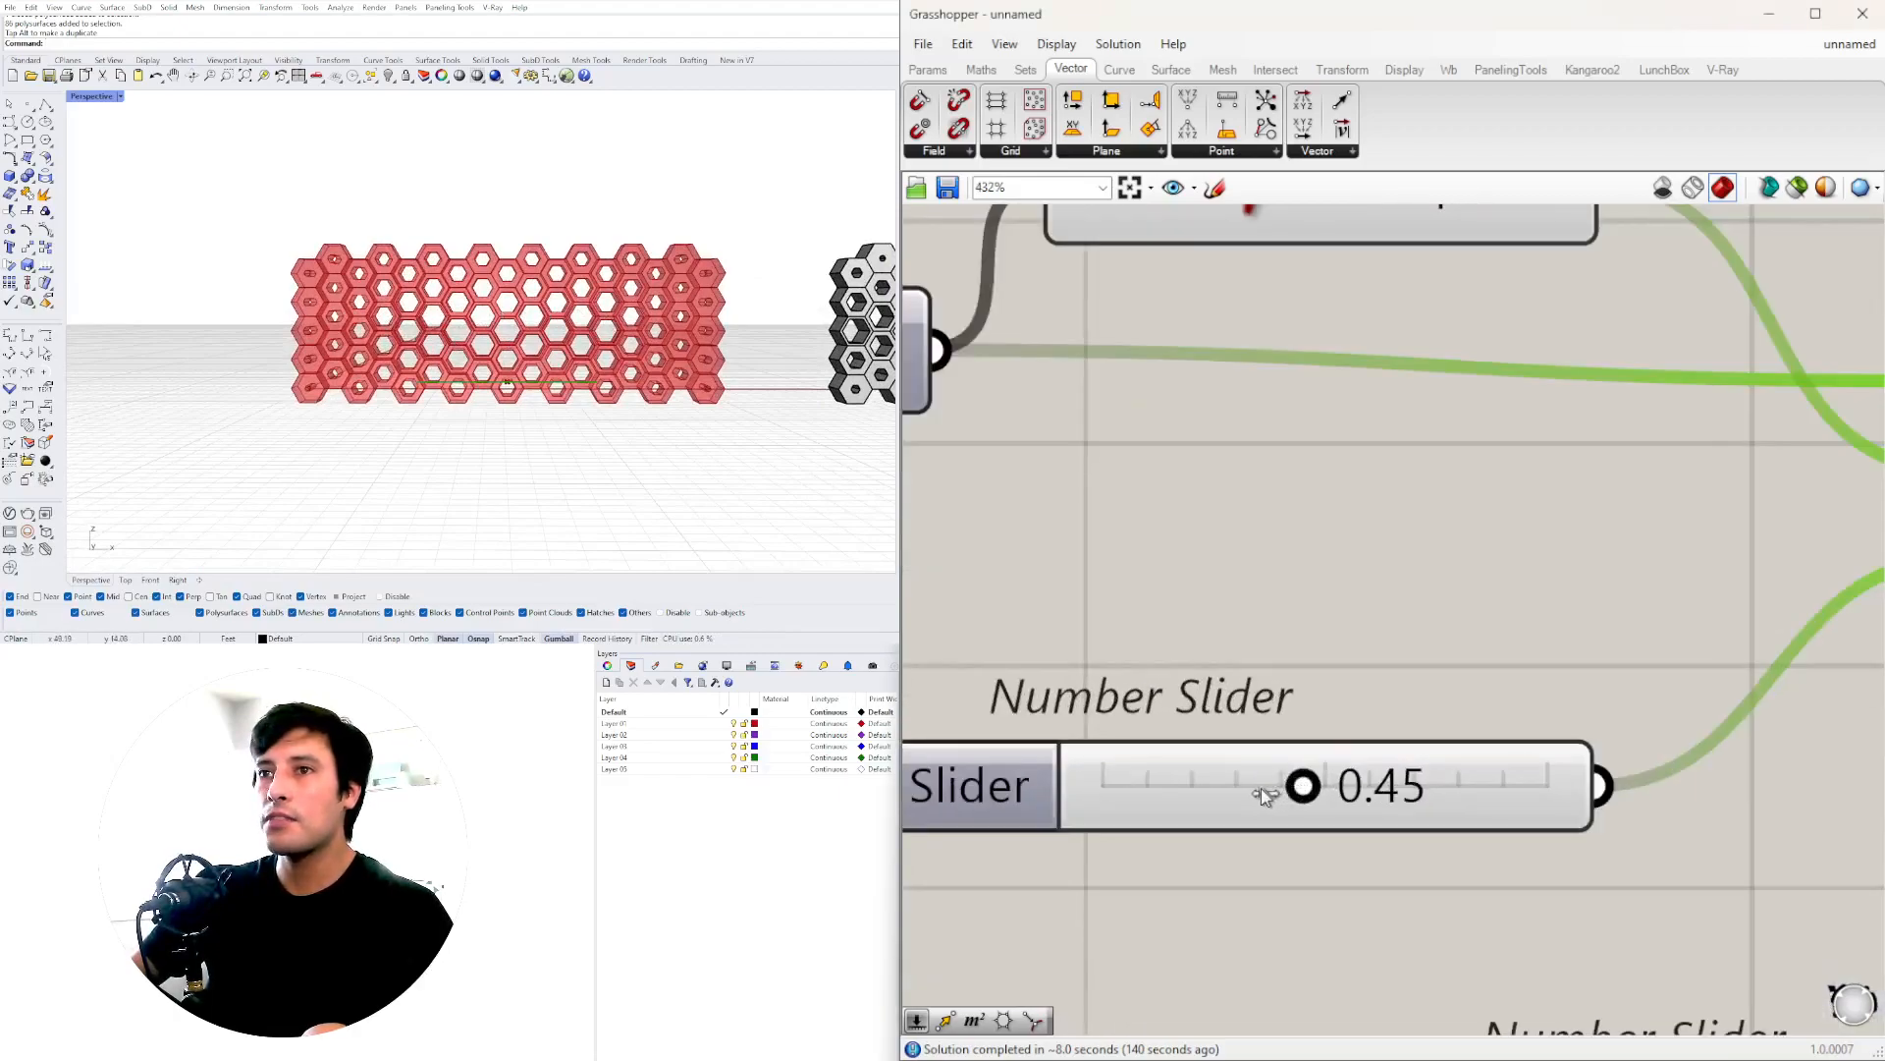
pyautogui.moveTo(1233, 794); pyautogui.dragTo(1112, 802)
pyautogui.moveTo(550, 366); pyautogui.dragTo(566, 419, button='right')
pyautogui.scroll(10, 567, 419)
pyautogui.scroll(-10, 567, 419)
pyautogui.scroll(10, 565, 416)
pyautogui.scroll(-5, 561, 398)
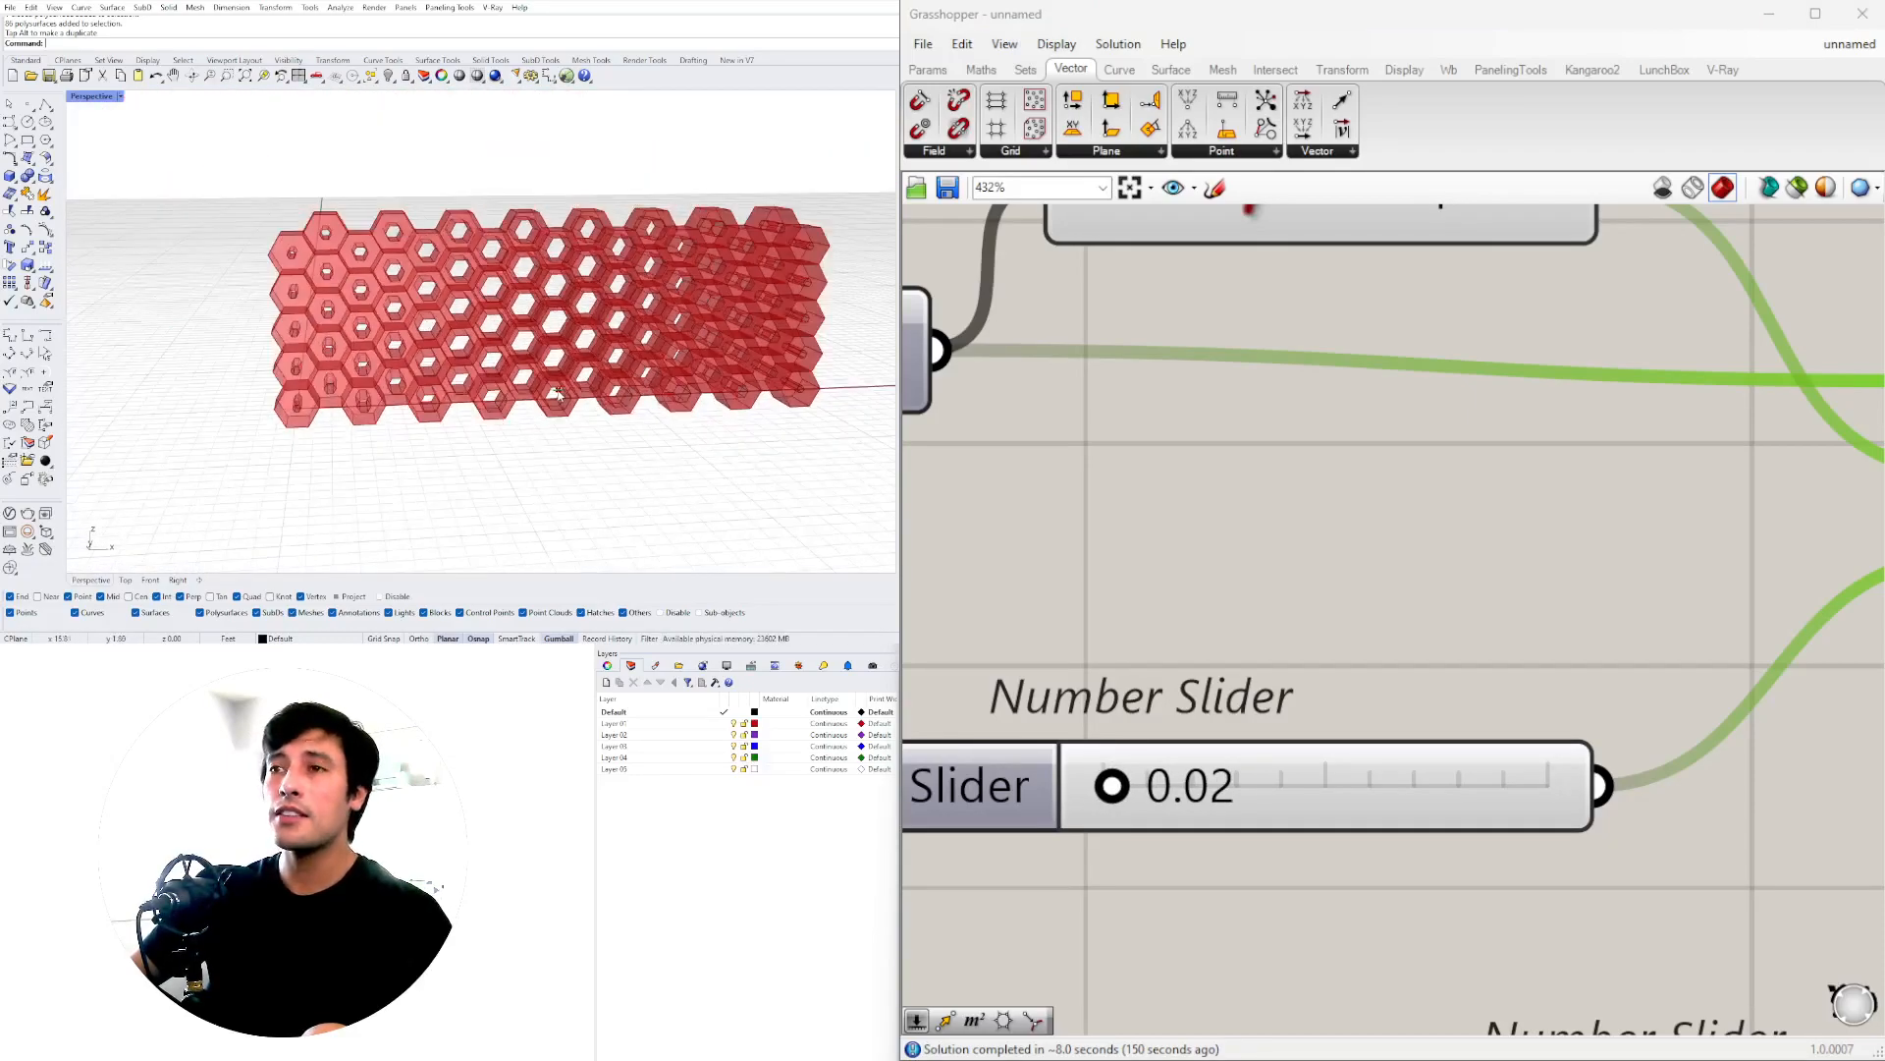
pyautogui.scroll(-4, 1499, 710)
pyautogui.moveTo(624, 444)
pyautogui.mouseDown(button='right')
pyautogui.moveTo(481, 436)
pyautogui.moveTo(620, 434)
pyautogui.mouseUp(button='right')
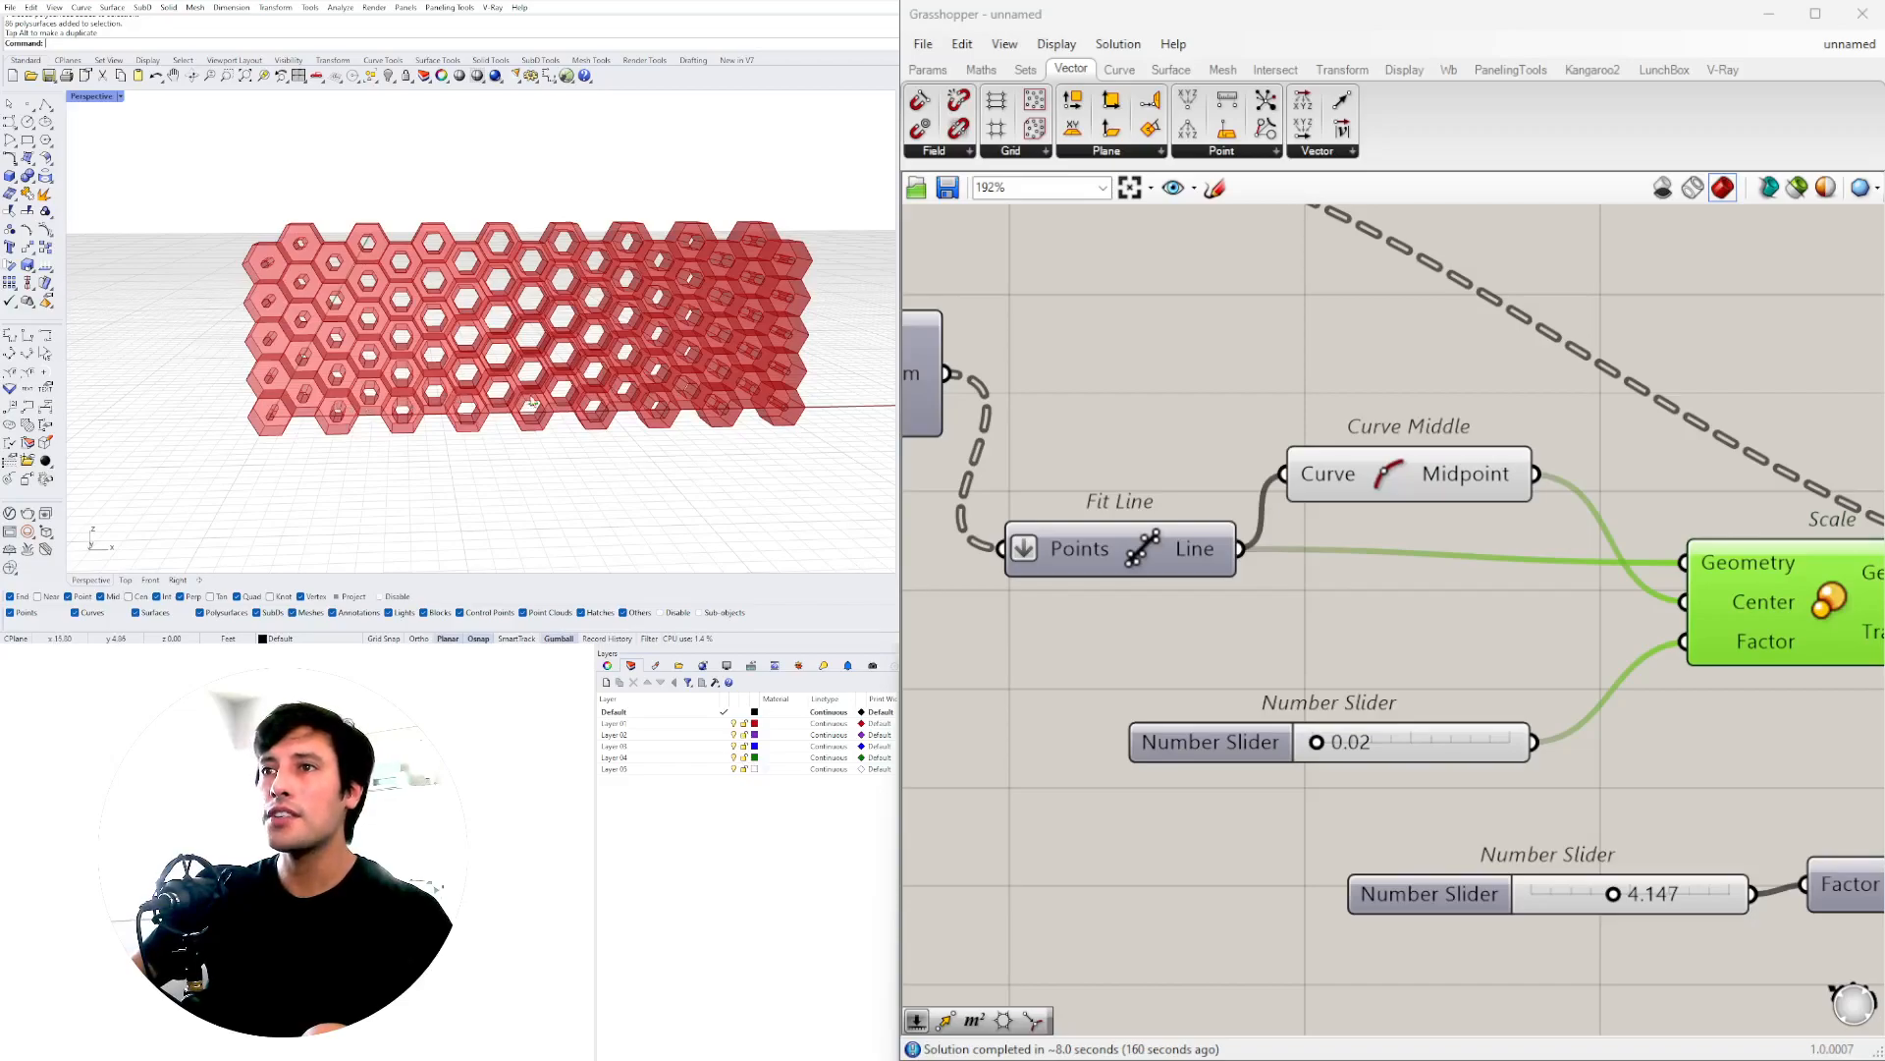
# - Set the Unit Z height slider to 2.905
pyautogui.scroll(-2, 1424, 766)
pyautogui.scroll(3, 1345, 815)
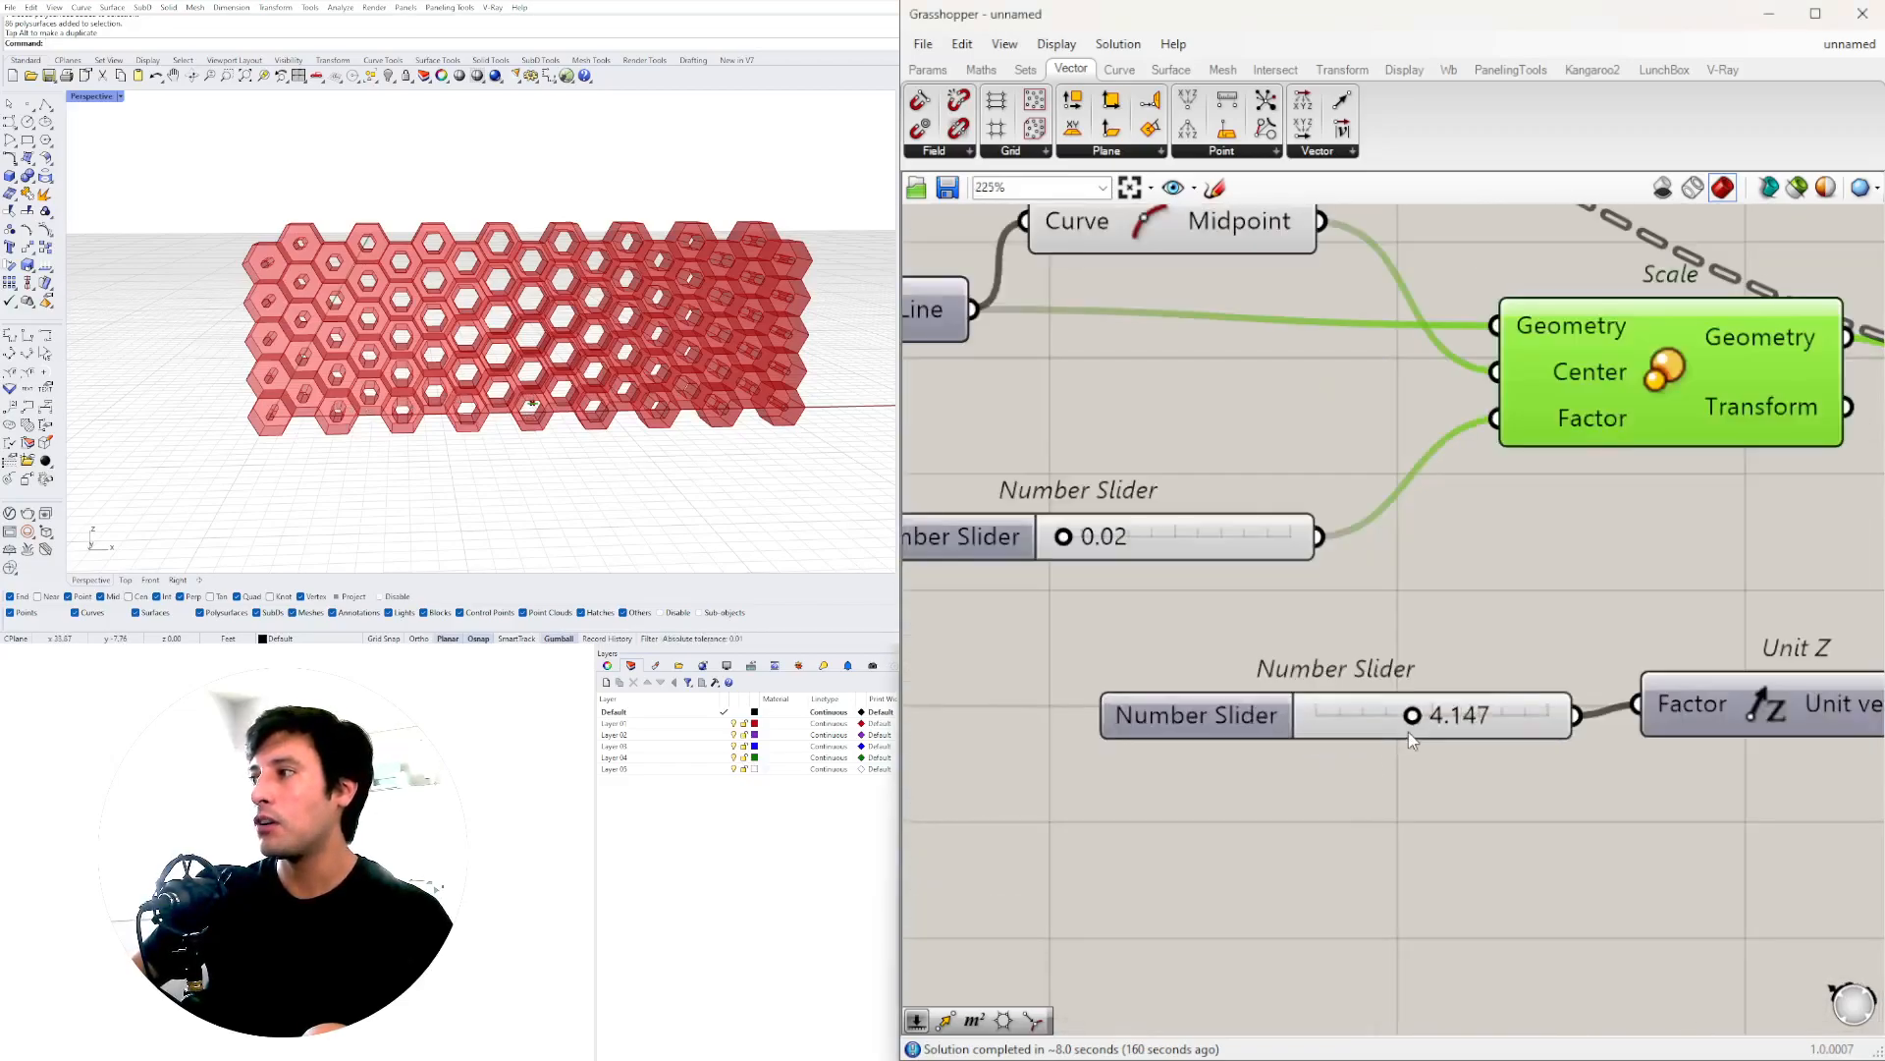
pyautogui.moveTo(1442, 720); pyautogui.dragTo(1360, 715)
# - Turn on the Move component's preview and reverse the Scale component's Transform output
pyautogui.scroll(-4, 1503, 530)
pyautogui.moveTo(1484, 593); pyautogui.dragTo(1313, 609, button='right')
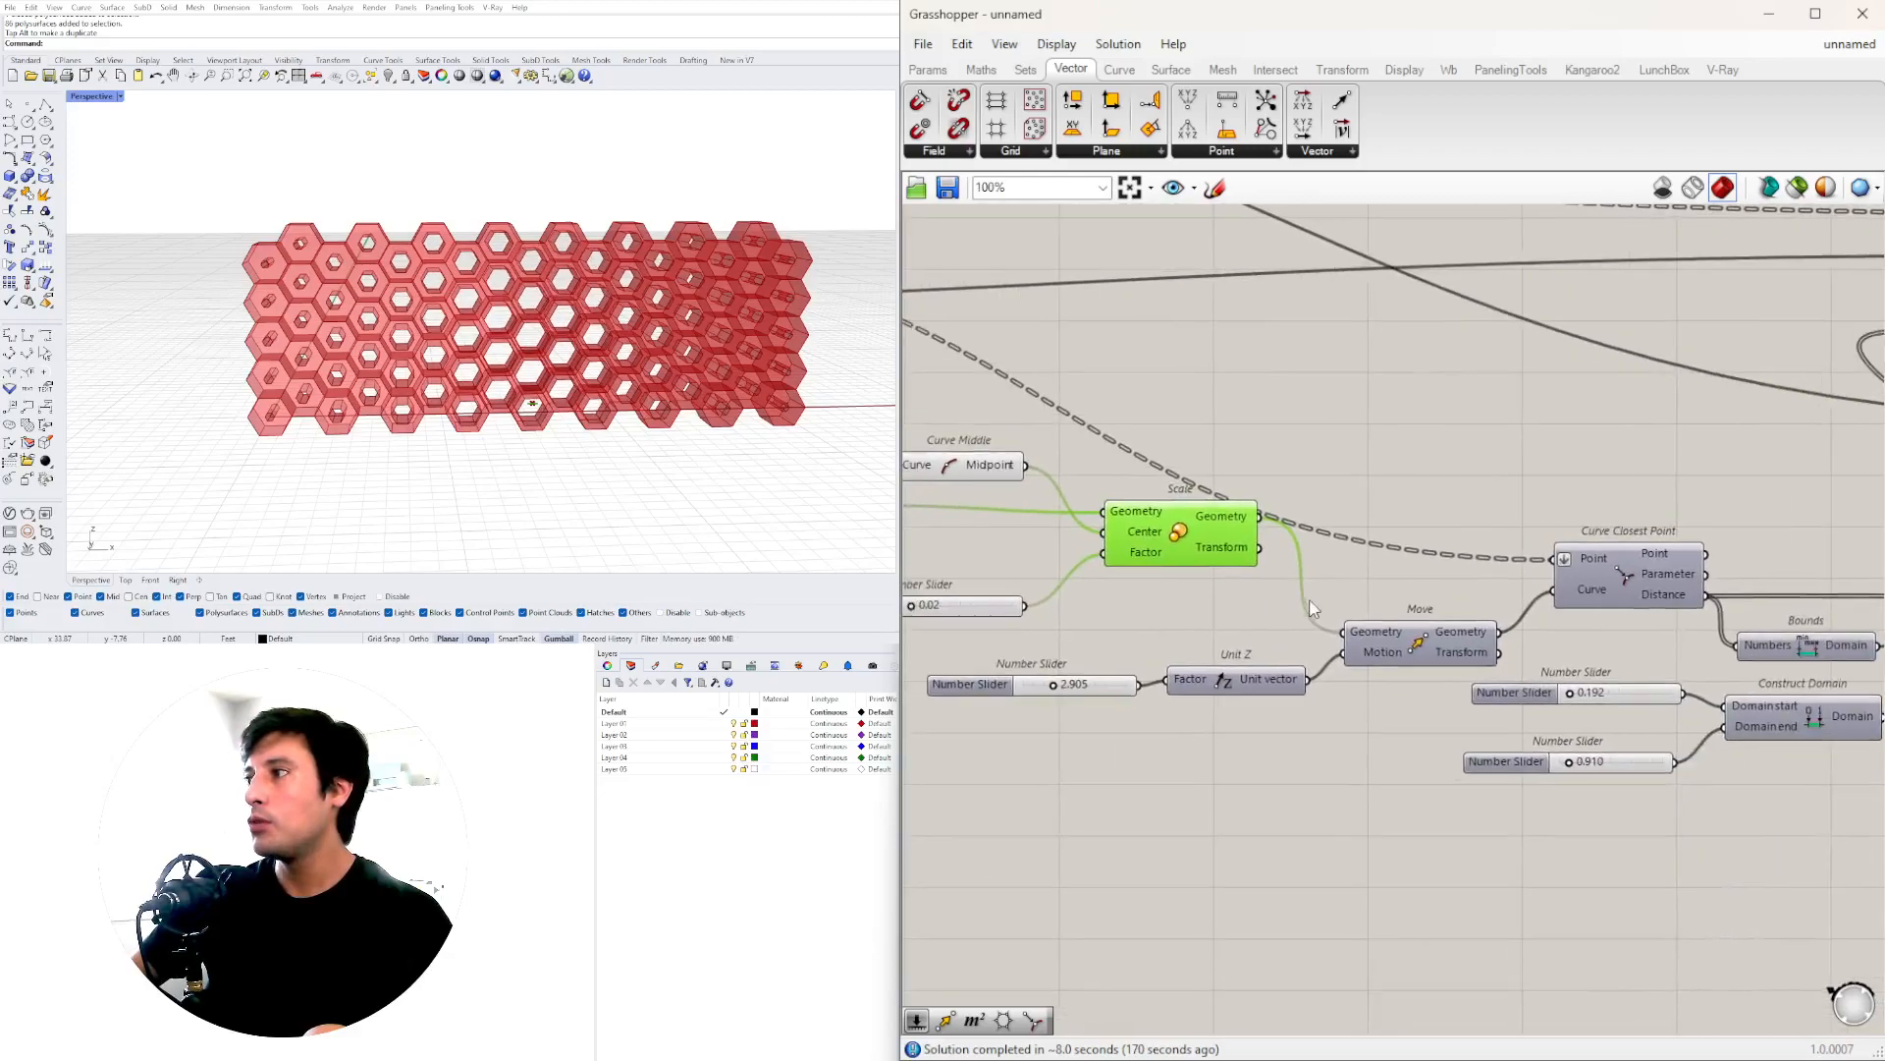
pyautogui.click(1415, 635)
pyautogui.rightClick(1415, 635)
pyautogui.click(1440, 671)
pyautogui.moveTo(1131, 544); pyautogui.dragTo(1286, 544, button='right')
pyautogui.click(1353, 537)
pyautogui.rightClick(1355, 543)
pyautogui.click(1386, 577)
# - Set the Scale factor slider to 1.00 and view the wall from the front
pyautogui.moveTo(1109, 613); pyautogui.dragTo(1186, 614, button='right')
pyautogui.scroll(4, 1174, 610)
pyautogui.click(1169, 609)
pyautogui.doubleClick(1168, 608)
pyautogui.press('Return')
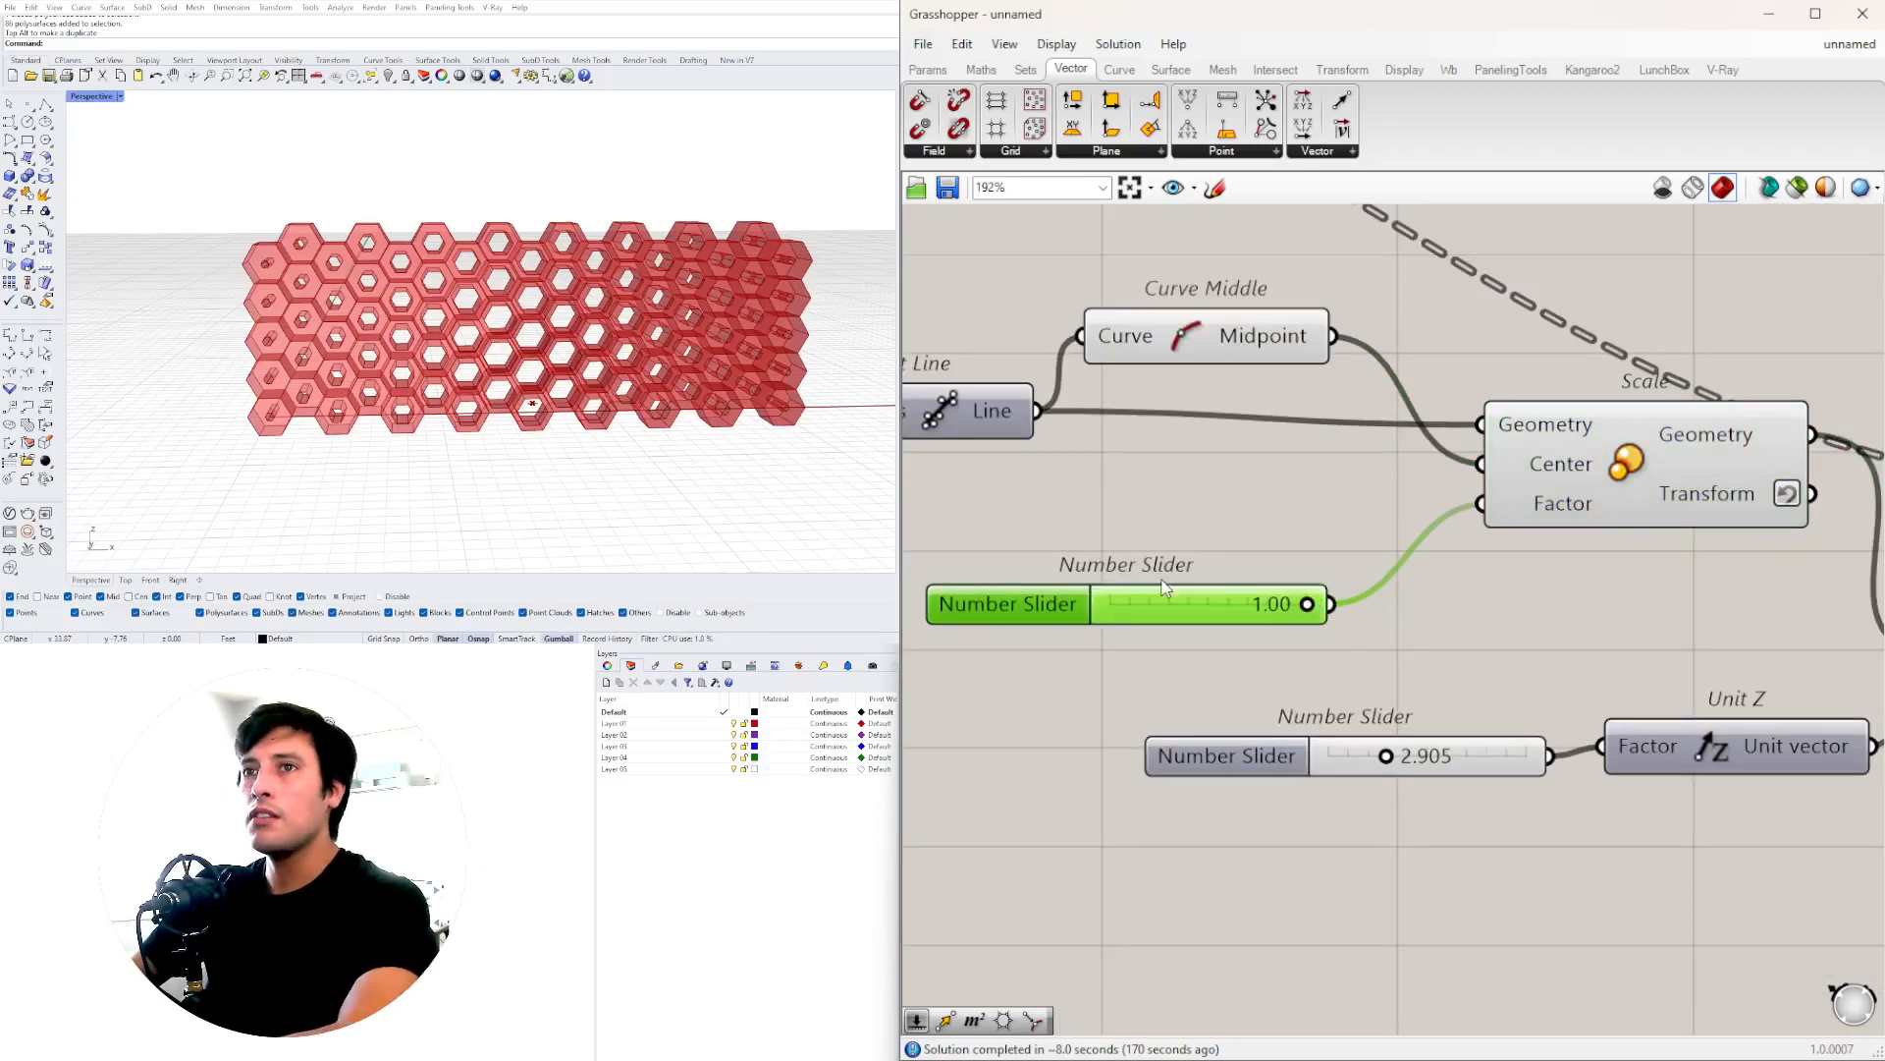
pyautogui.moveTo(241, 373); pyautogui.dragTo(246, 333, button='right')
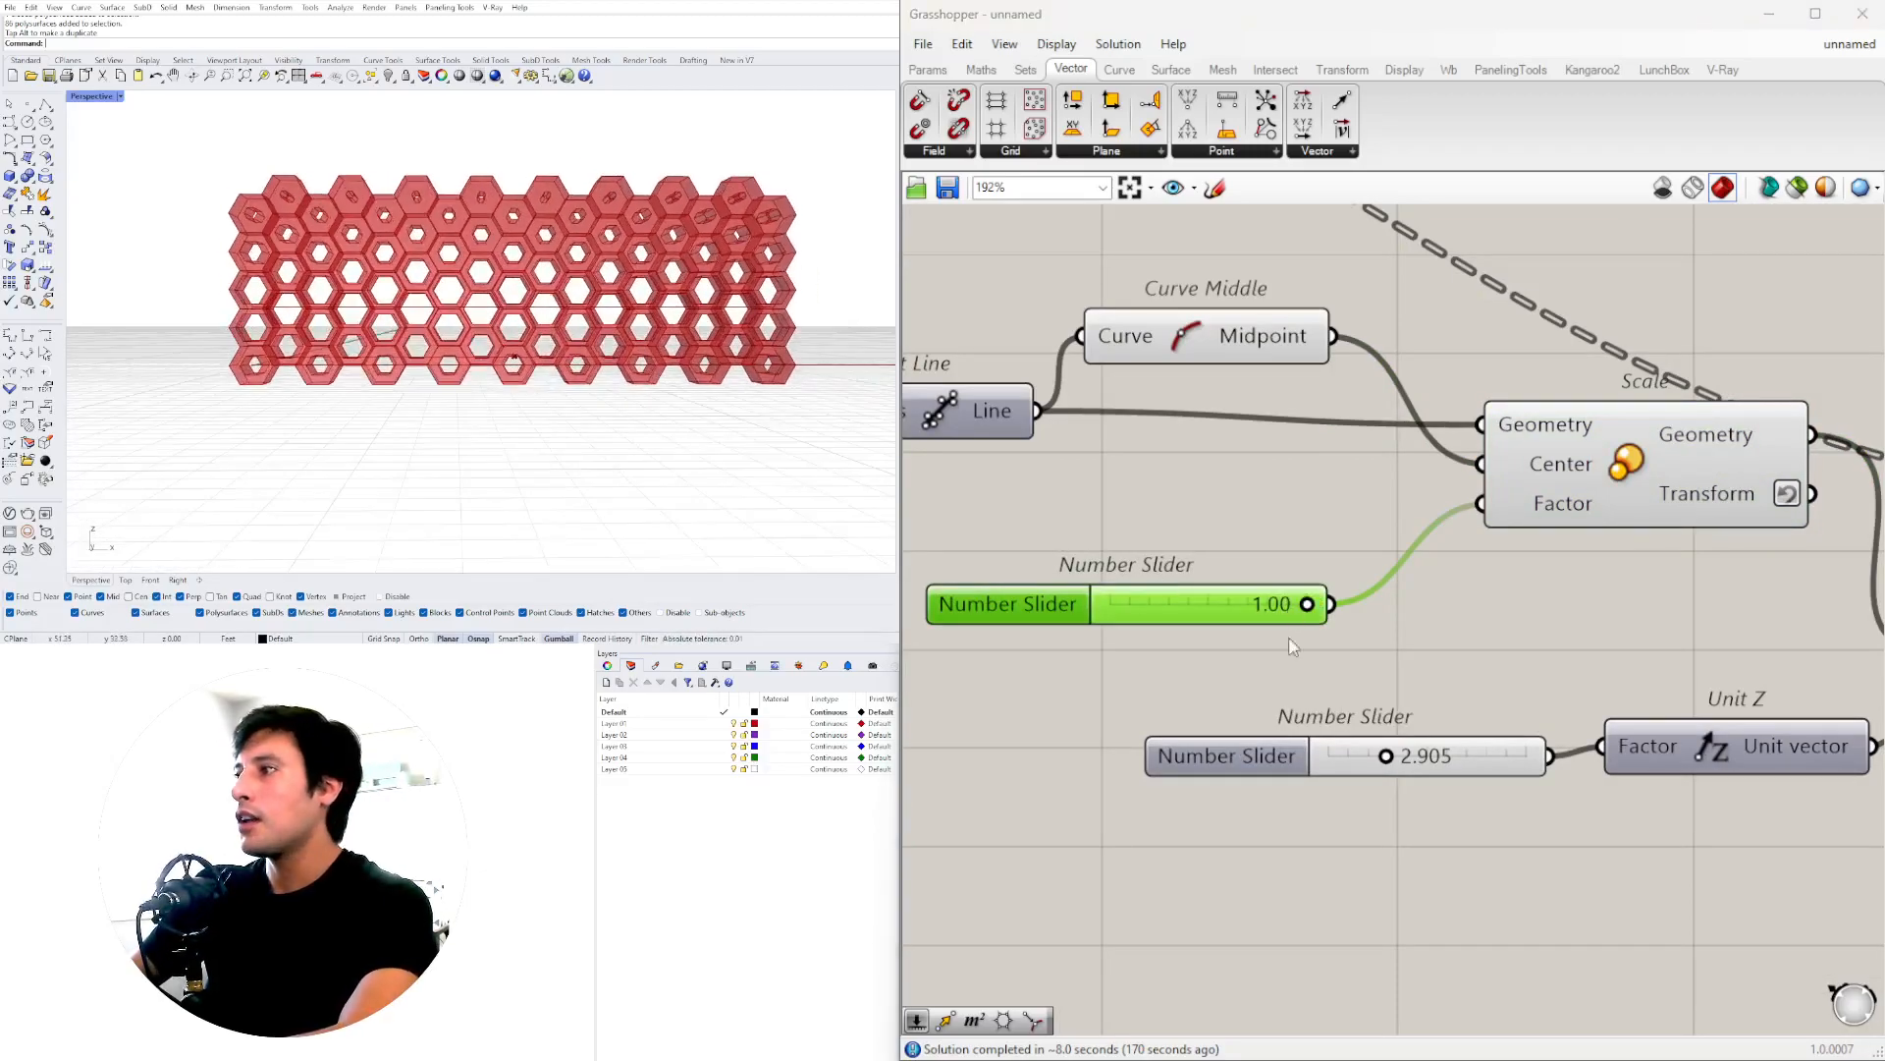
# - Set the Unit Z height slider to 5.254 and inspect the wall's openings from several angles
pyautogui.moveTo(1417, 759); pyautogui.dragTo(1442, 758)
pyautogui.moveTo(404, 257); pyautogui.dragTo(611, 337, button='right')
pyautogui.scroll(5, 765, 337)
pyautogui.moveTo(765, 337); pyautogui.dragTo(735, 285, button='right')
pyautogui.scroll(-7, 724, 325)
pyautogui.scroll(10, 703, 327)
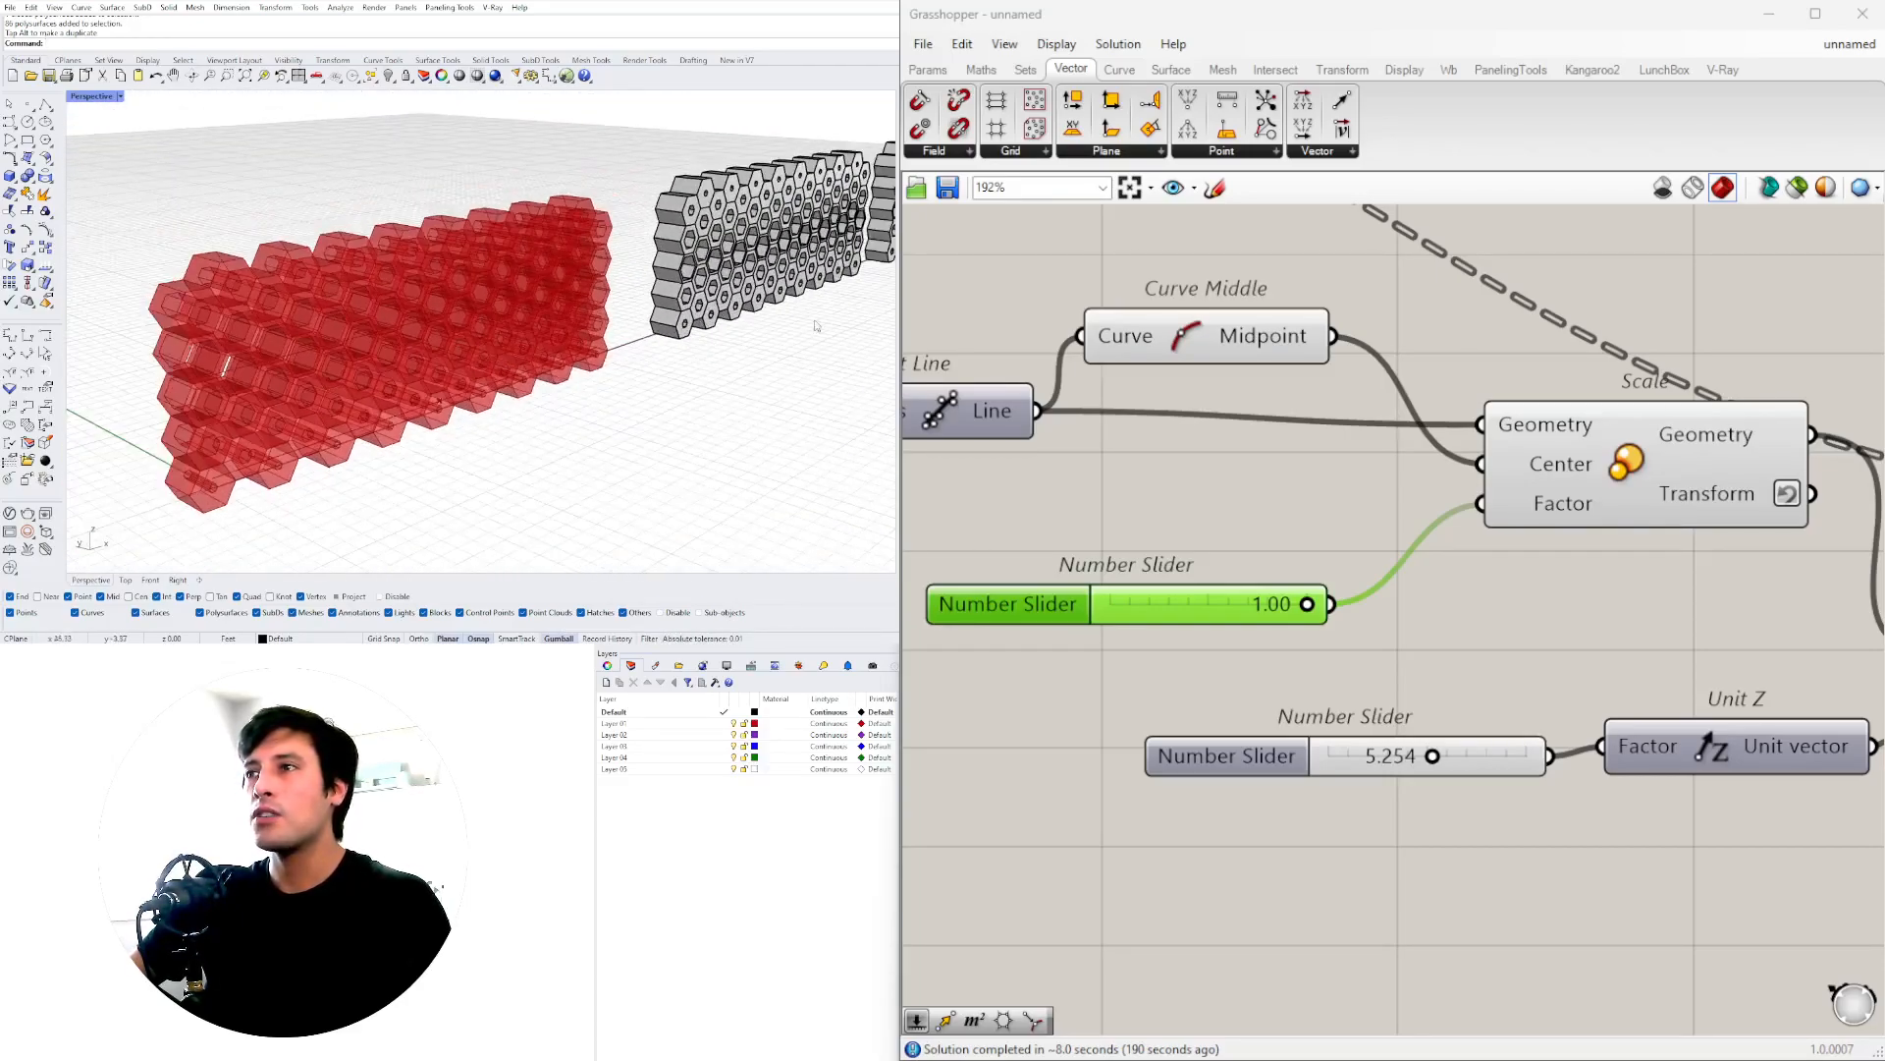
# - Review the final components of the definition and compare the parametric wall with the two baked walls
pyautogui.scroll(-10, 1615, 623)
pyautogui.moveTo(1798, 644); pyautogui.dragTo(1415, 471)
pyautogui.scroll(3, 1375, 589)
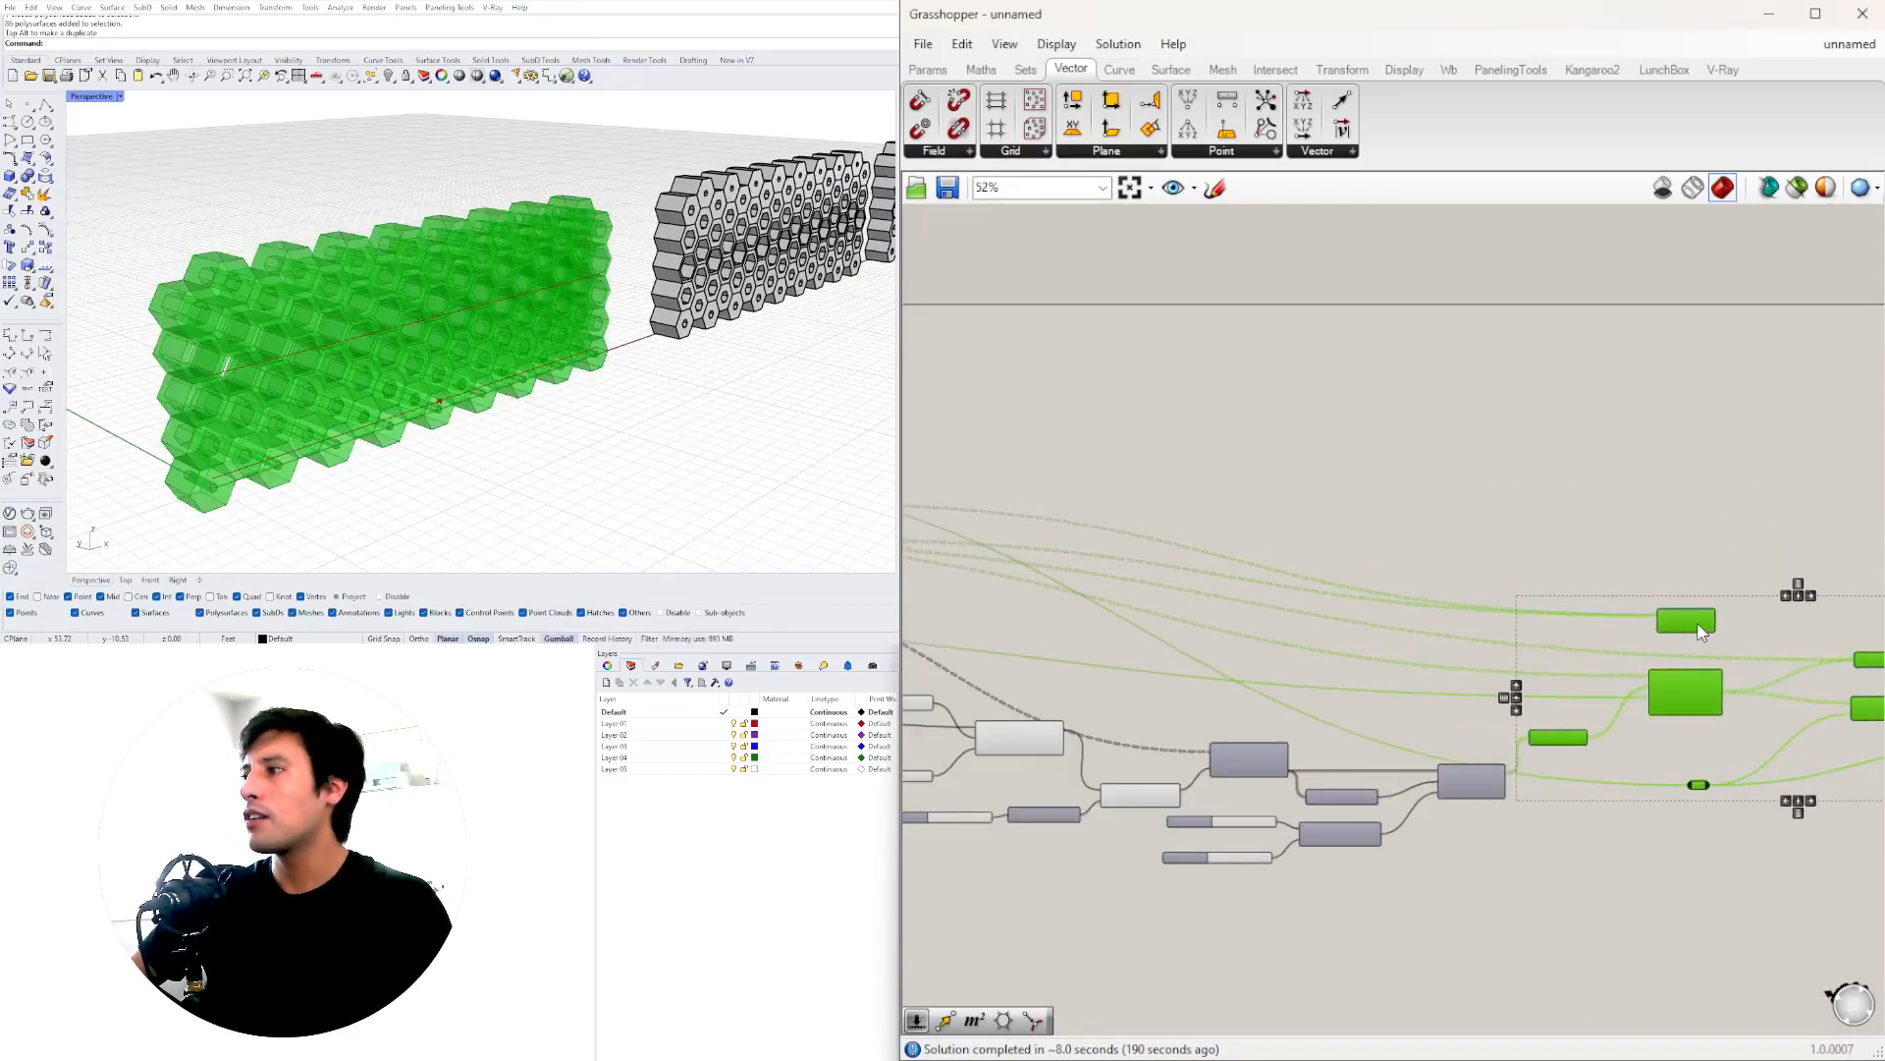
pyautogui.click(1693, 645)
pyautogui.scroll(-3, 1579, 513)
pyautogui.scroll(-7, 698, 285)
pyautogui.moveTo(677, 297); pyautogui.dragTo(568, 363, button='right')
pyautogui.scroll(-4, 503, 386)
pyautogui.scroll(4, 584, 361)
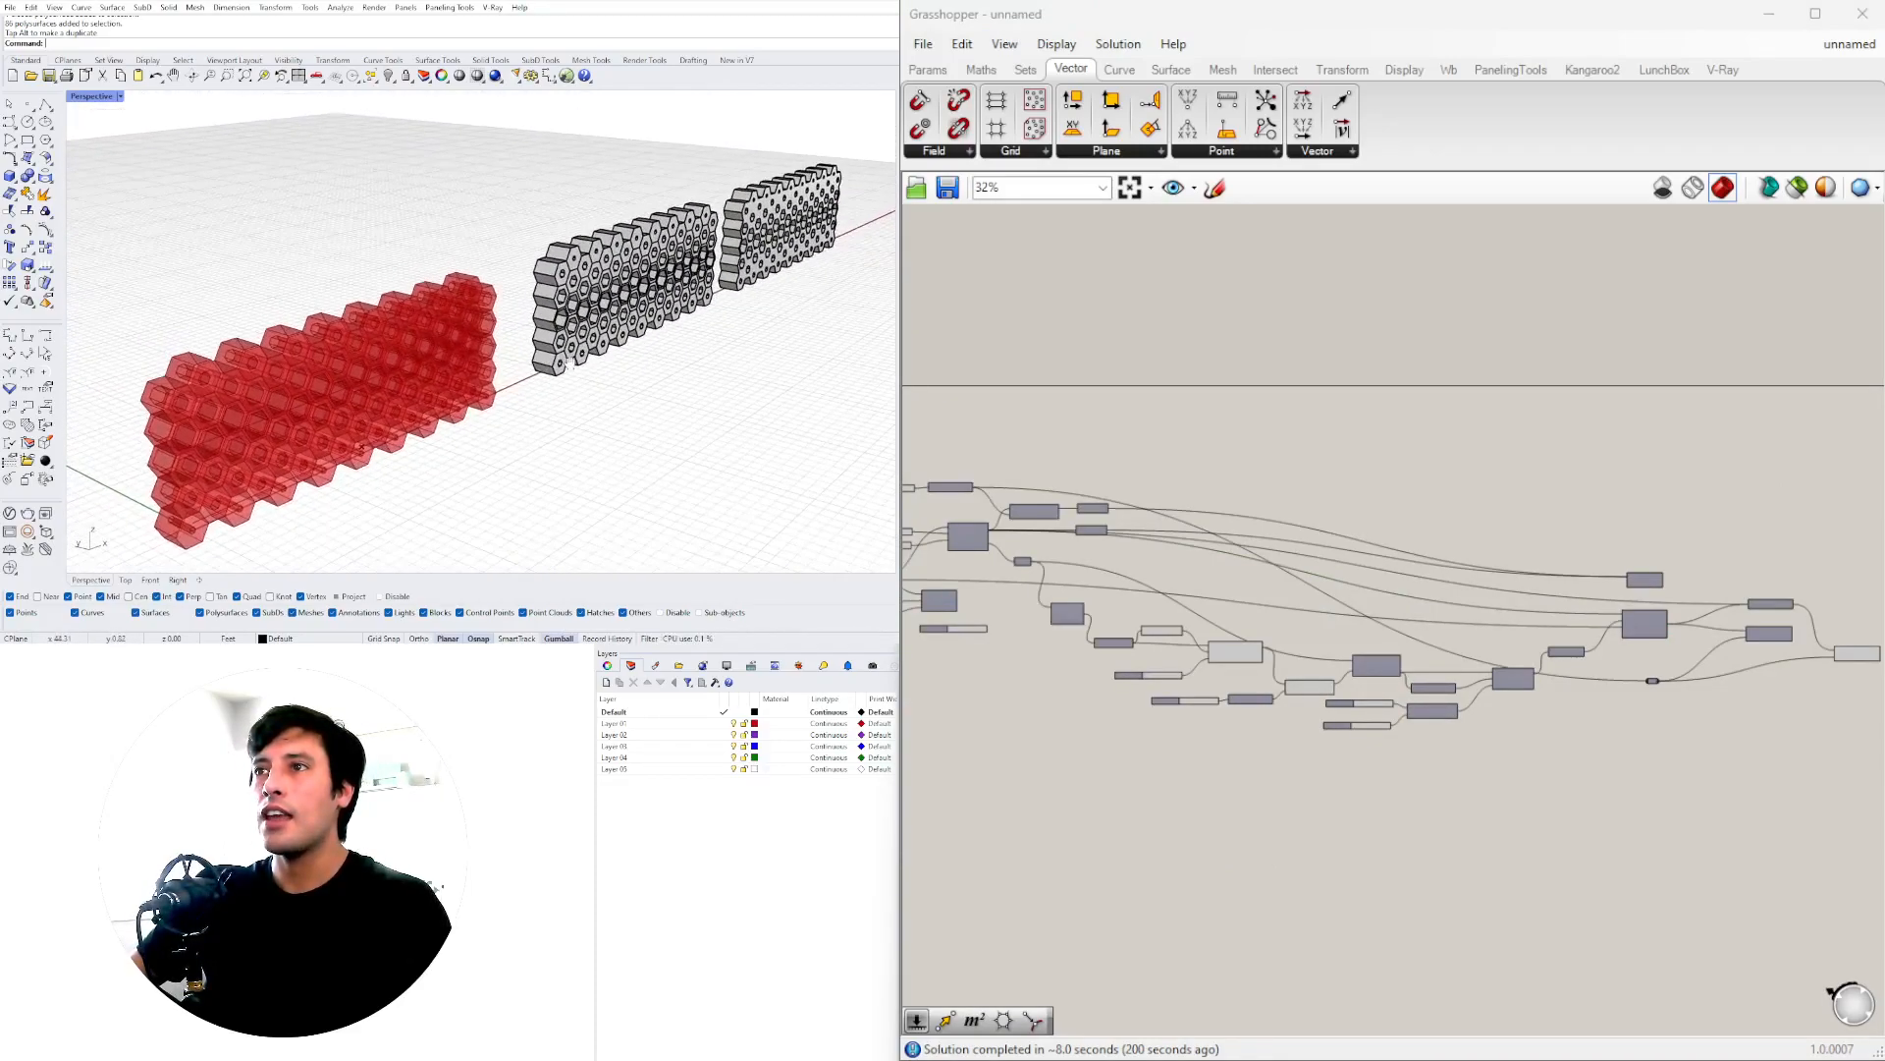